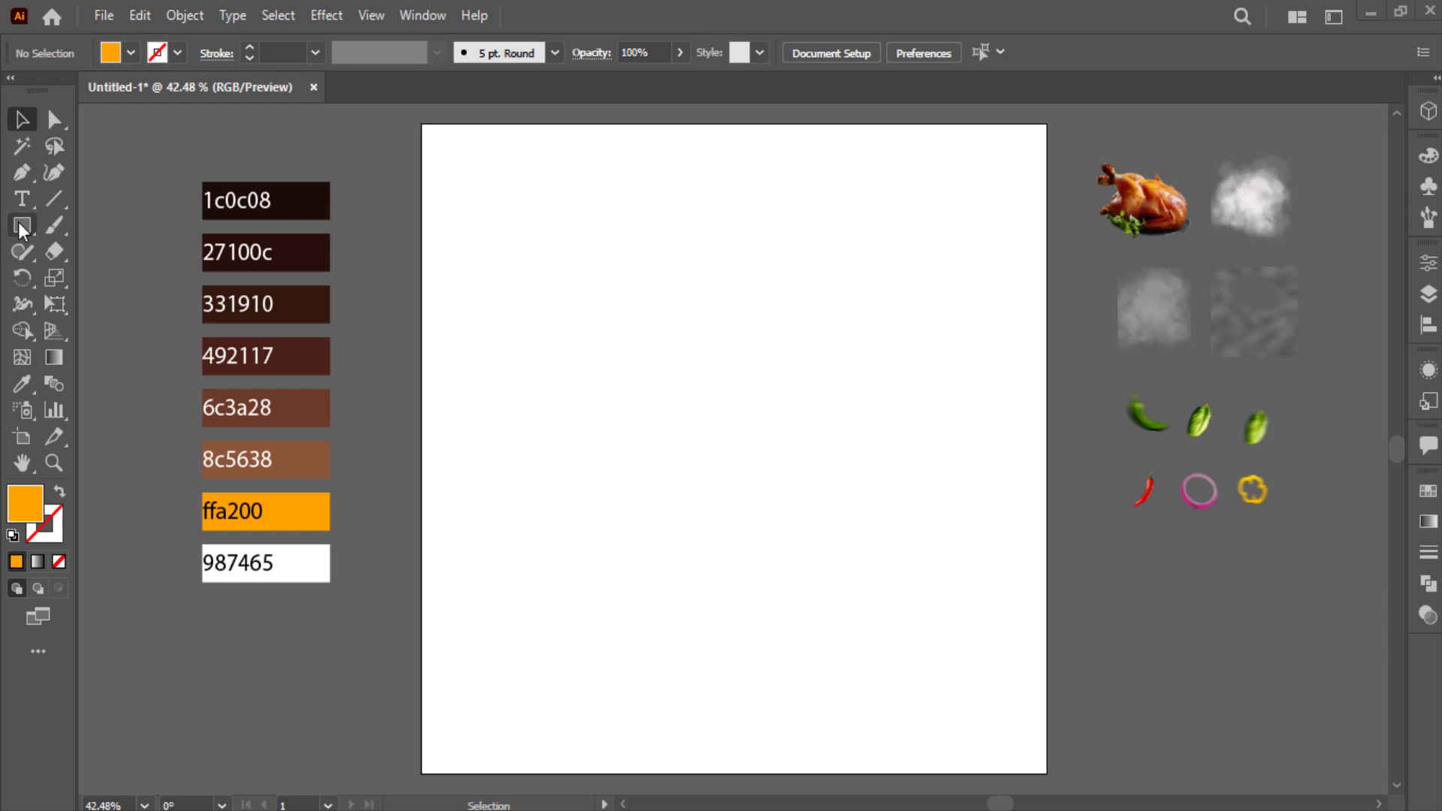
Step: Draw a 1000 × 1000 px rectangle and centre it horizontally and vertically on the artboard
key("m")
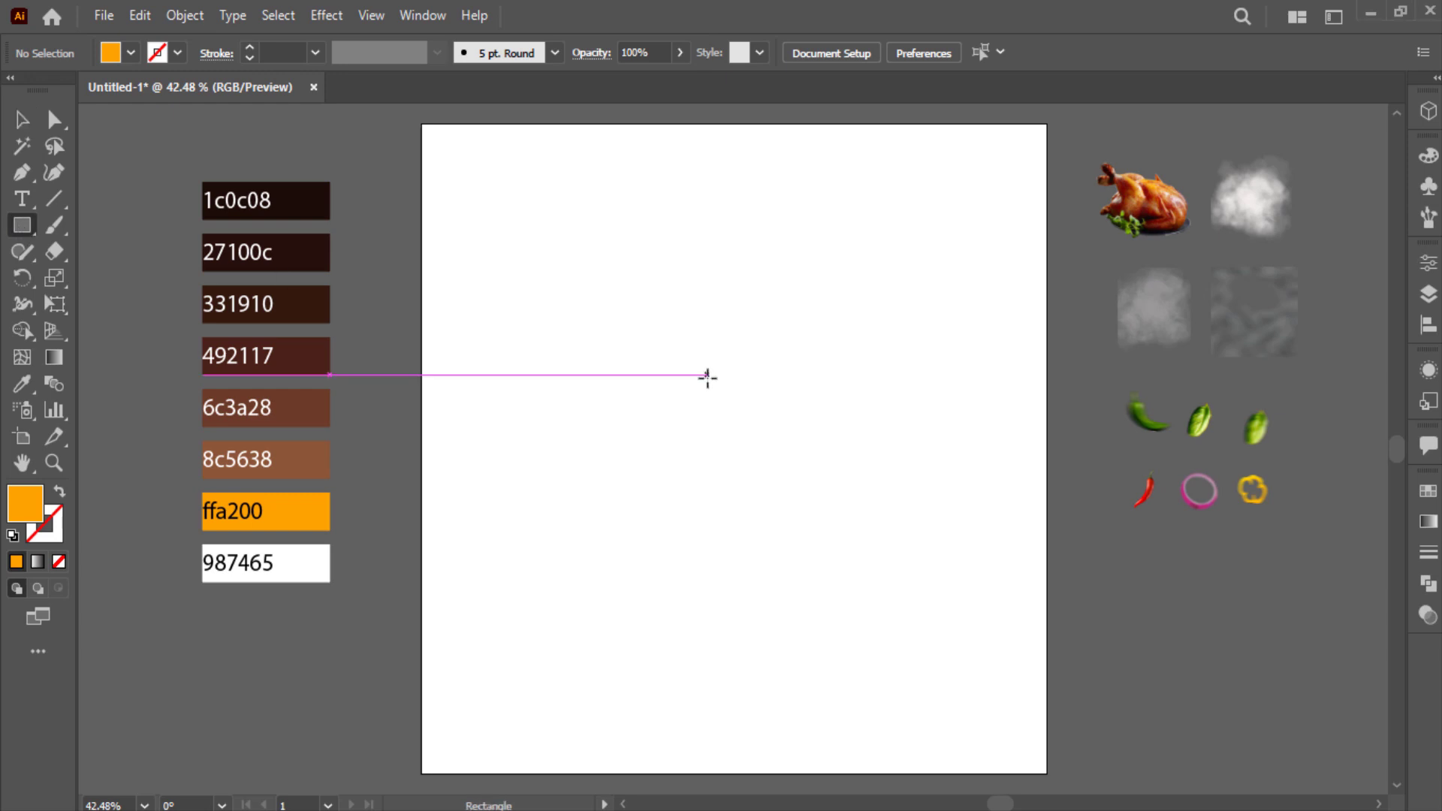
left_click(704, 375)
type("1000")
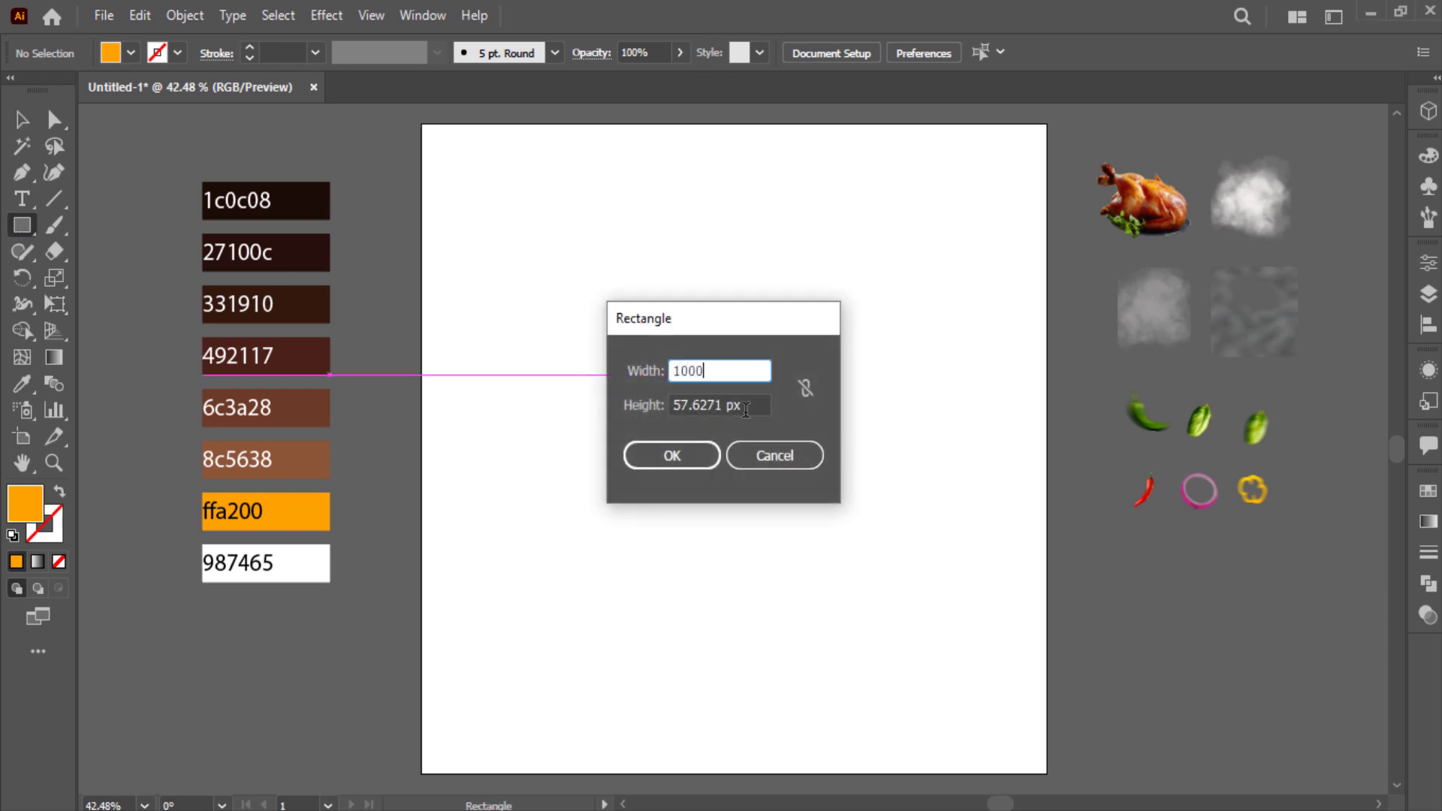
key("Tab")
type("1")
key("Return")
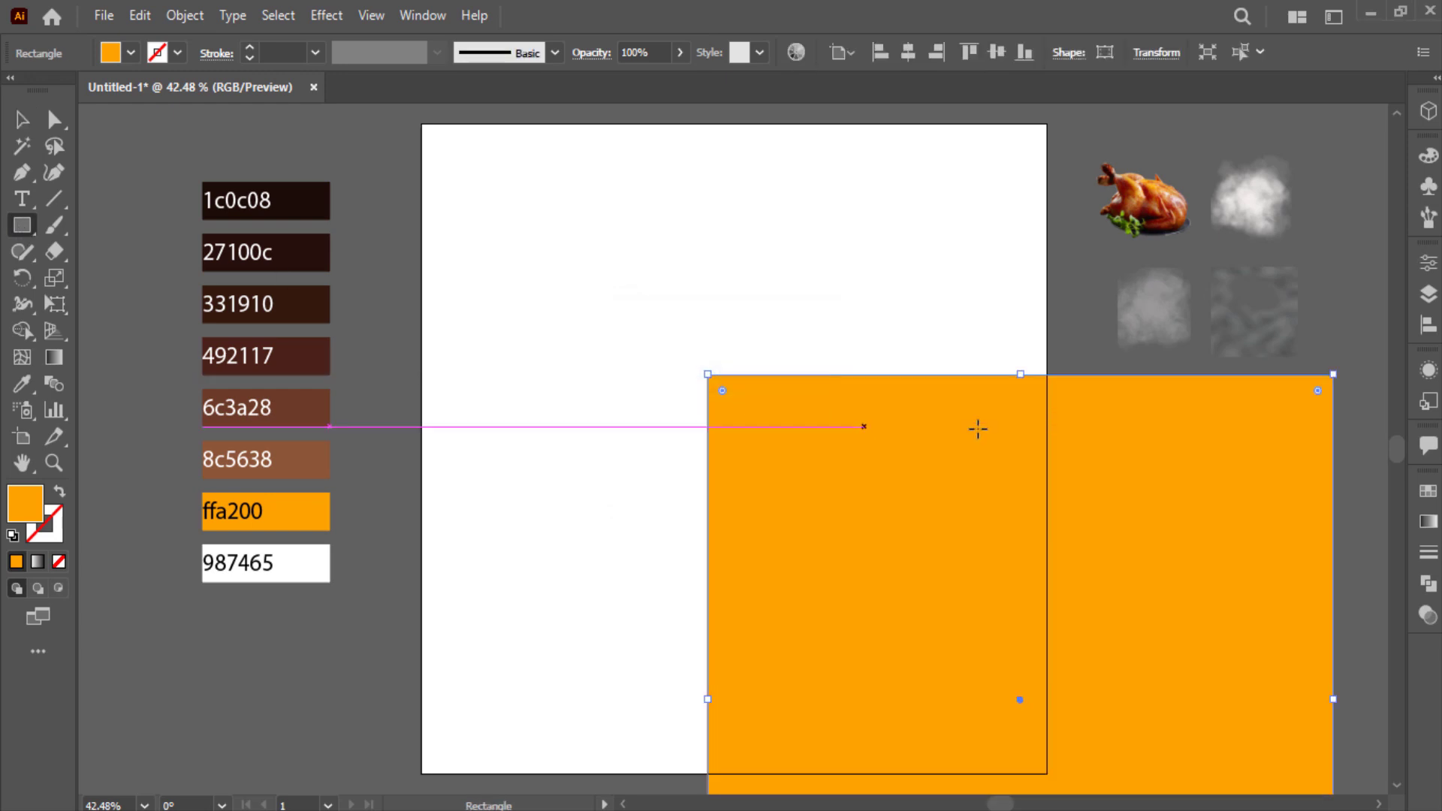
left_click(936, 52)
left_click(997, 52)
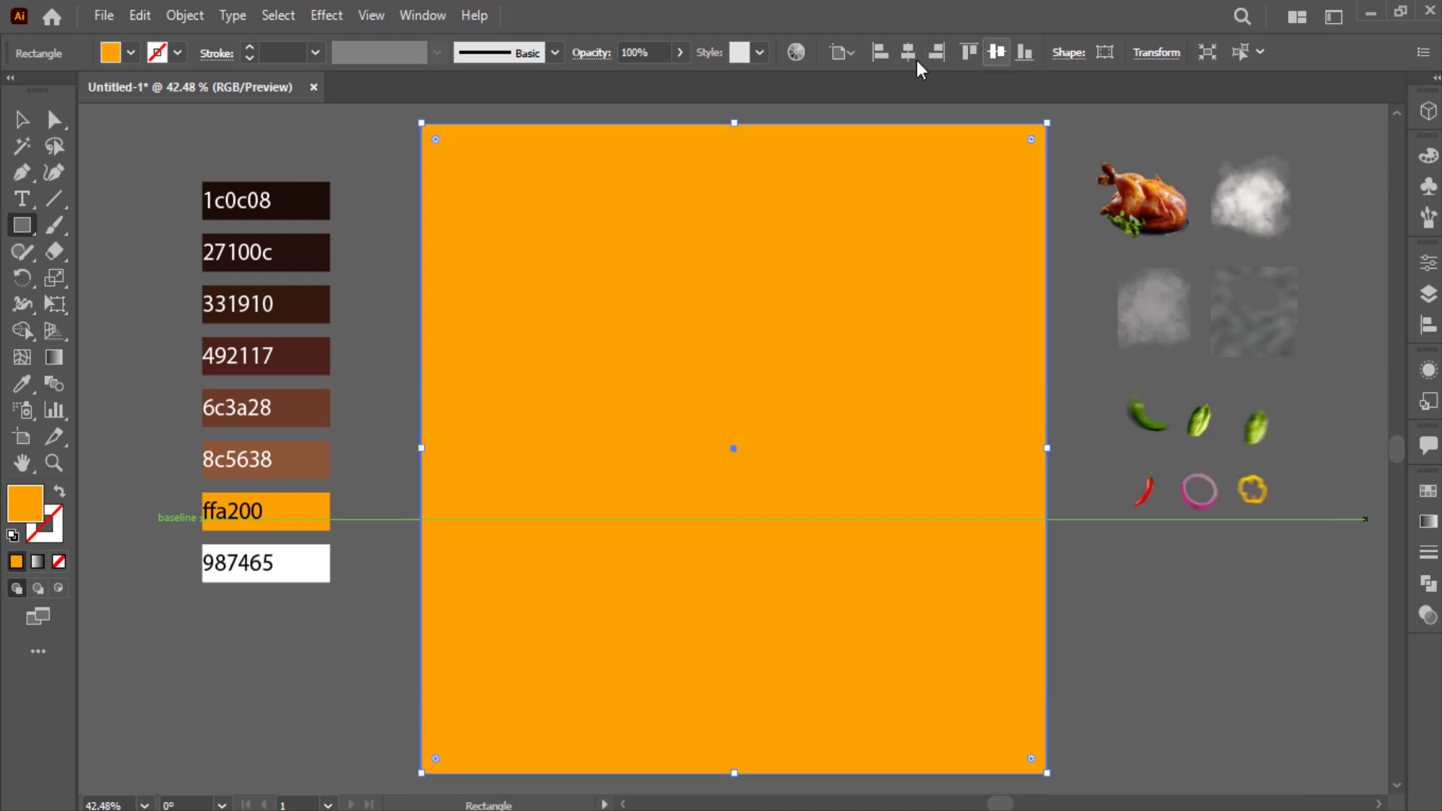
Step: Give the background rectangle a radial gradient and add extra colour stops spread along it
key("v")
left_click(1428, 521)
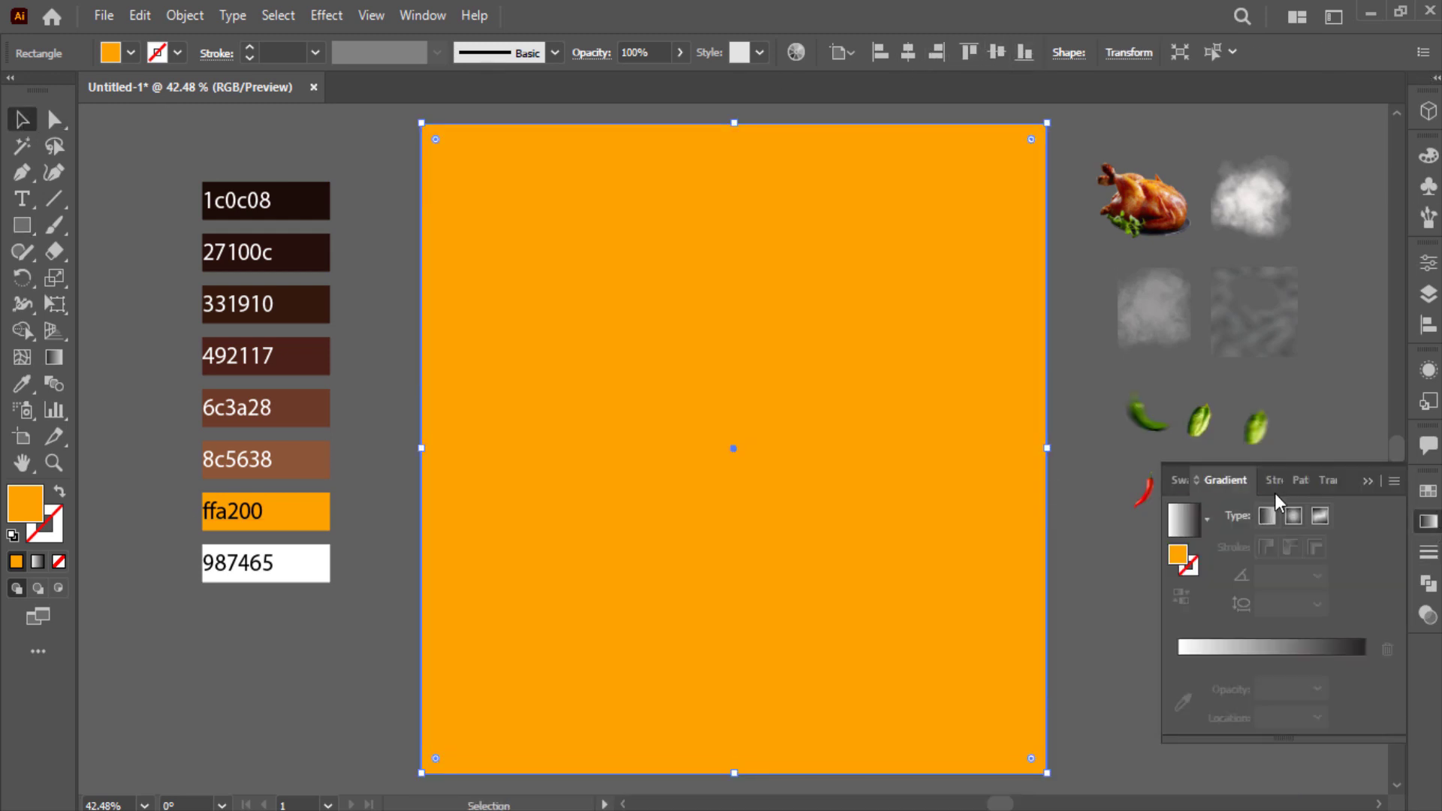
left_click(1295, 515)
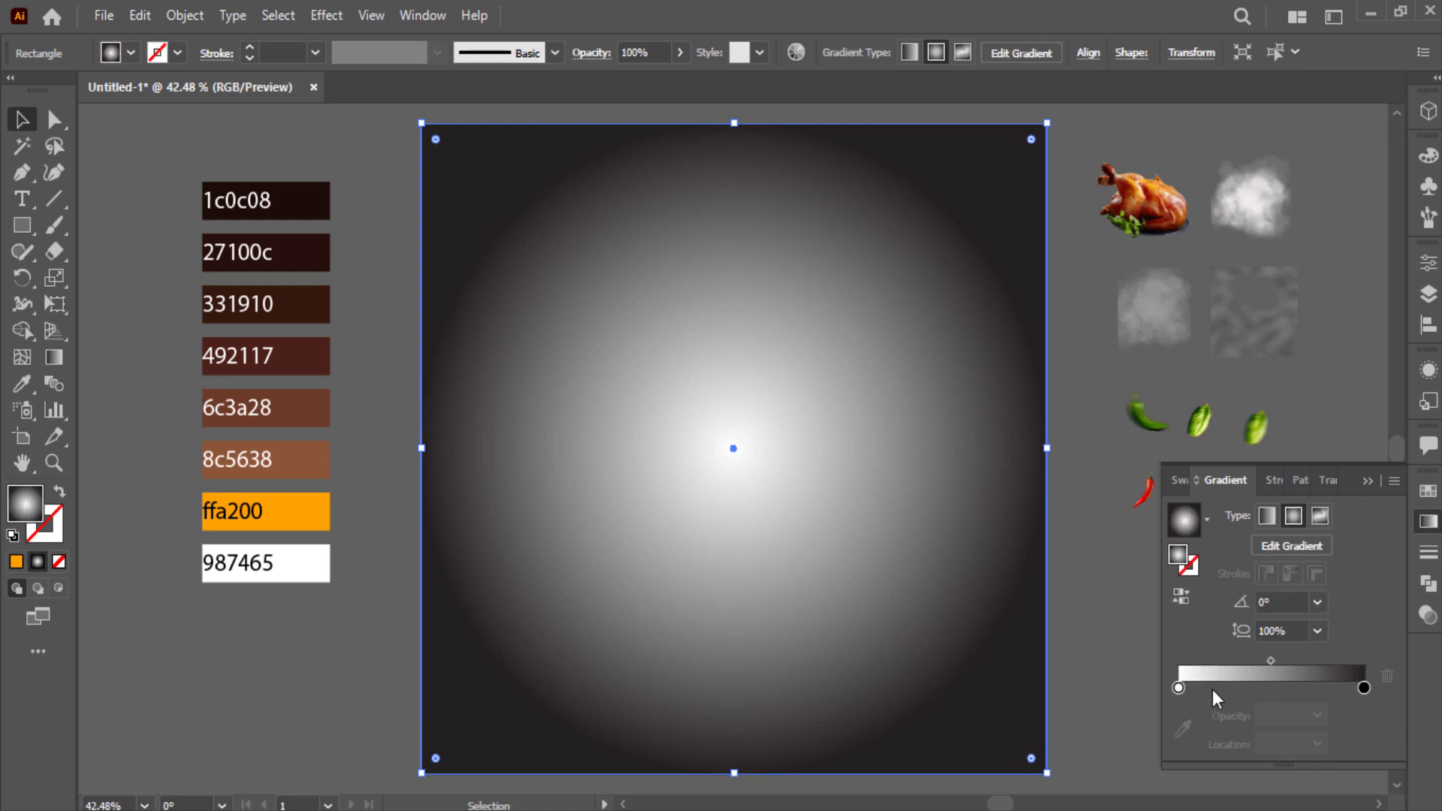
left_click(1217, 699)
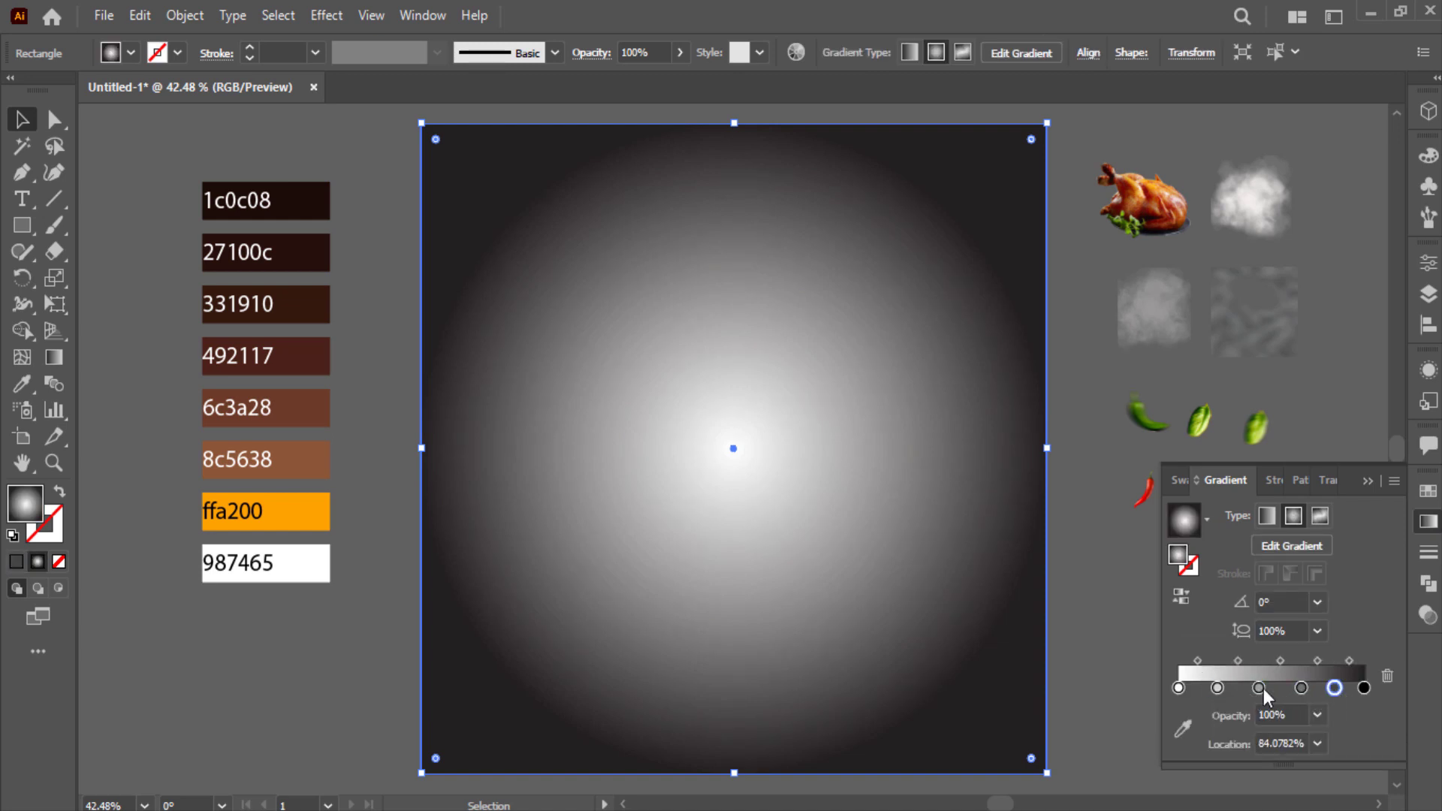
left_click_drag(1260, 688, 1326, 688)
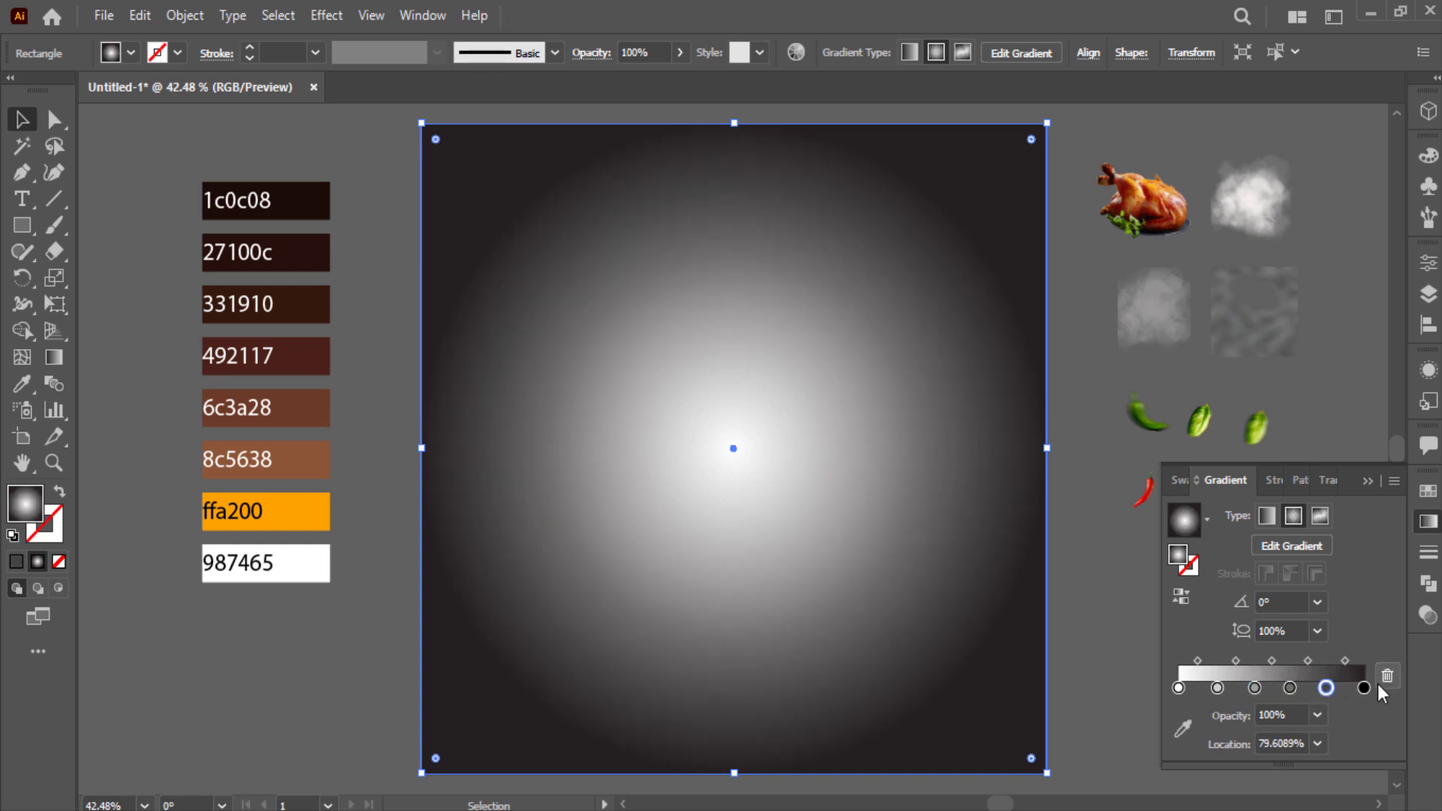
Step: Colour the stops outer to centre with swatches 1c0c08, 27100c, 331910, 492117, 6c3a28 and 8c5638
left_click(1364, 689)
left_click(1183, 727)
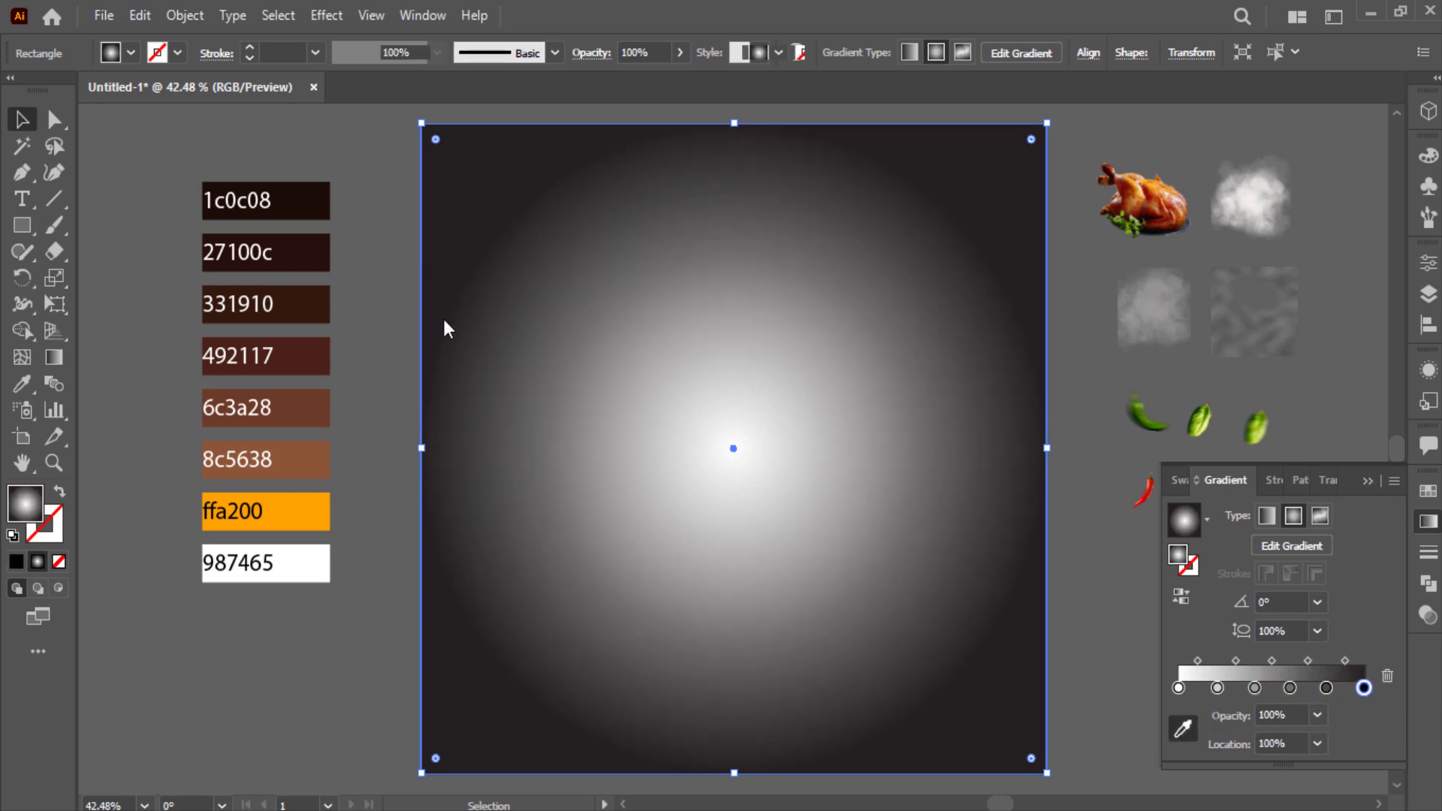
left_click(266, 200)
left_click(1327, 664)
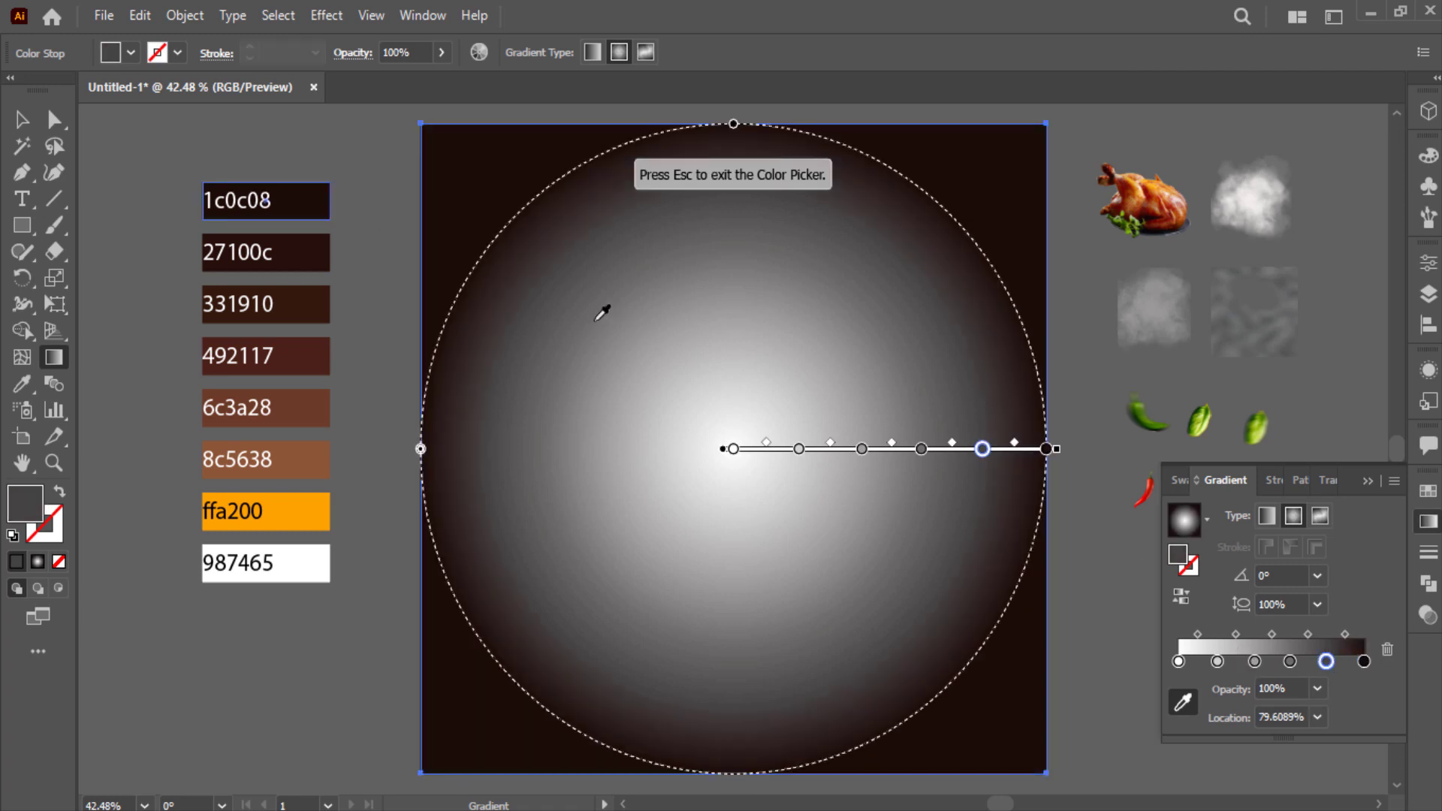
left_click(327, 251)
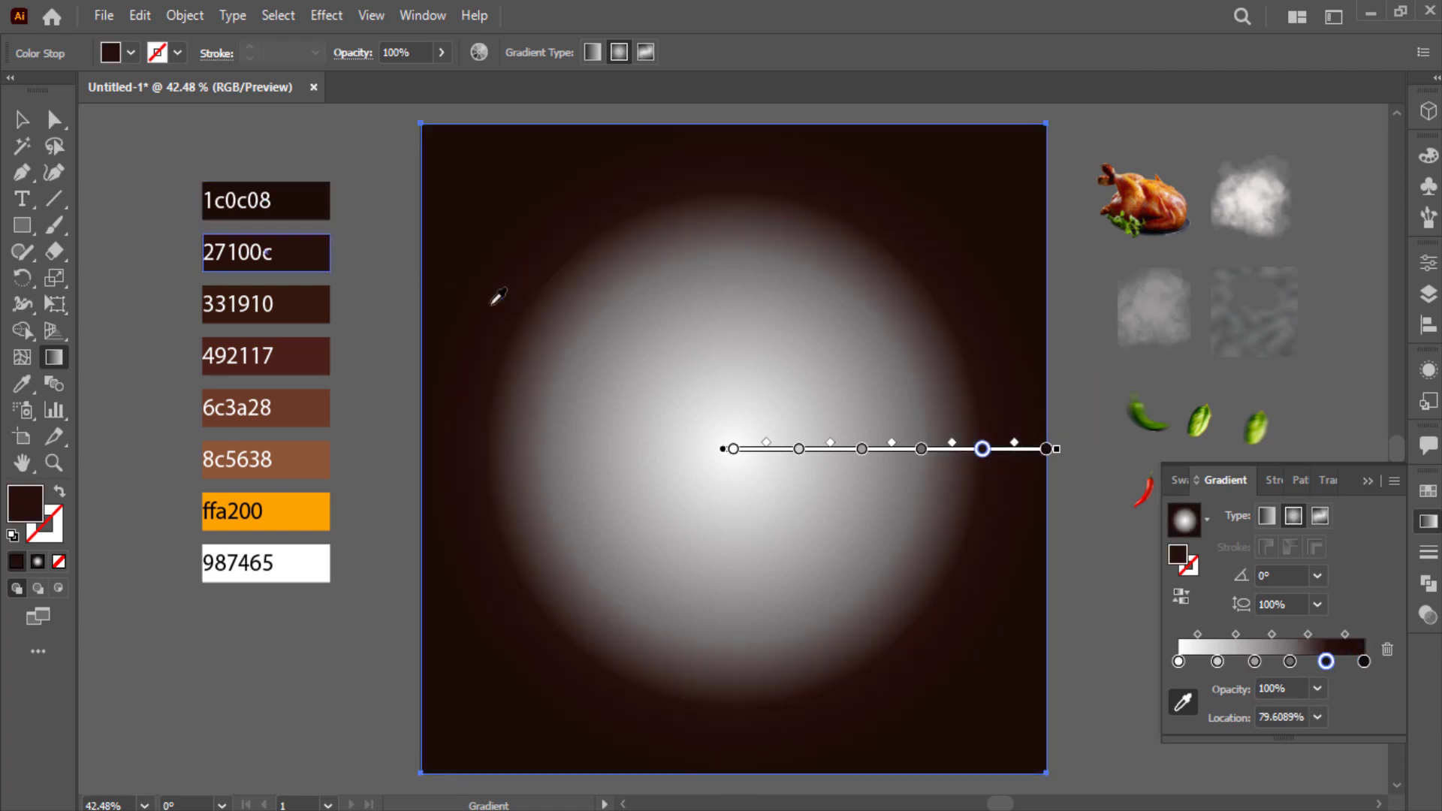
left_click(1290, 661)
left_click(308, 301)
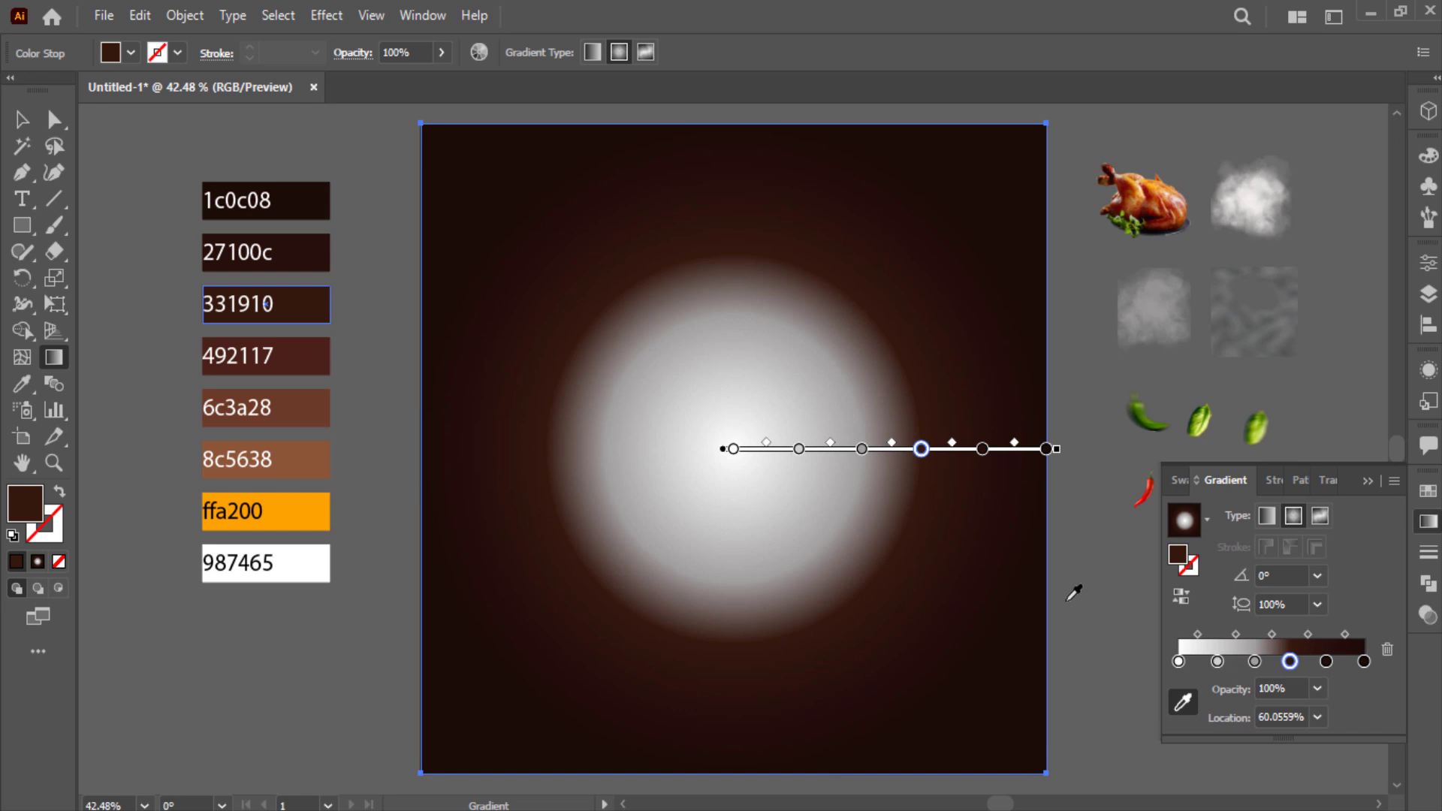
left_click(1254, 661)
left_click(312, 354)
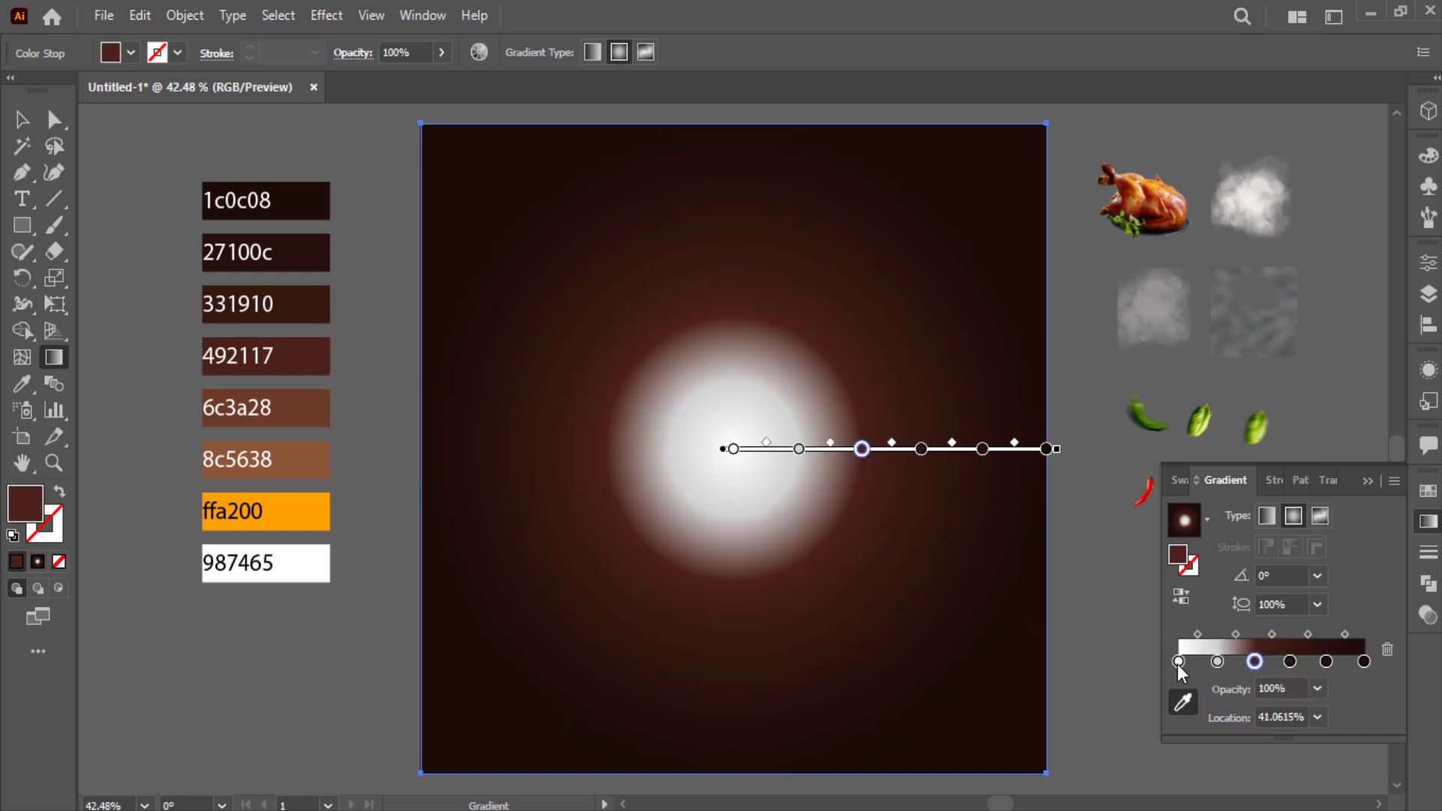
left_click(1217, 667)
left_click(327, 406)
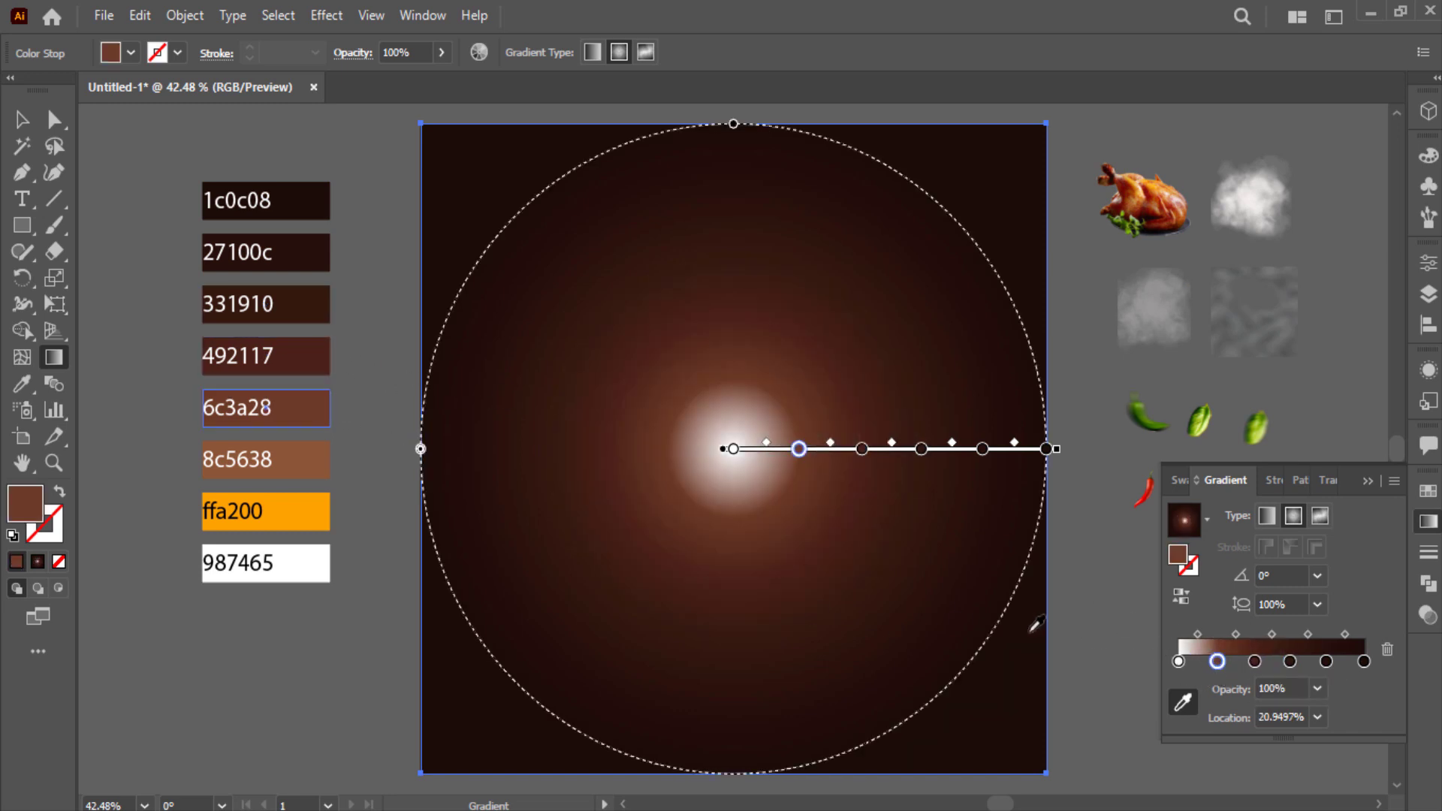
left_click(1179, 662)
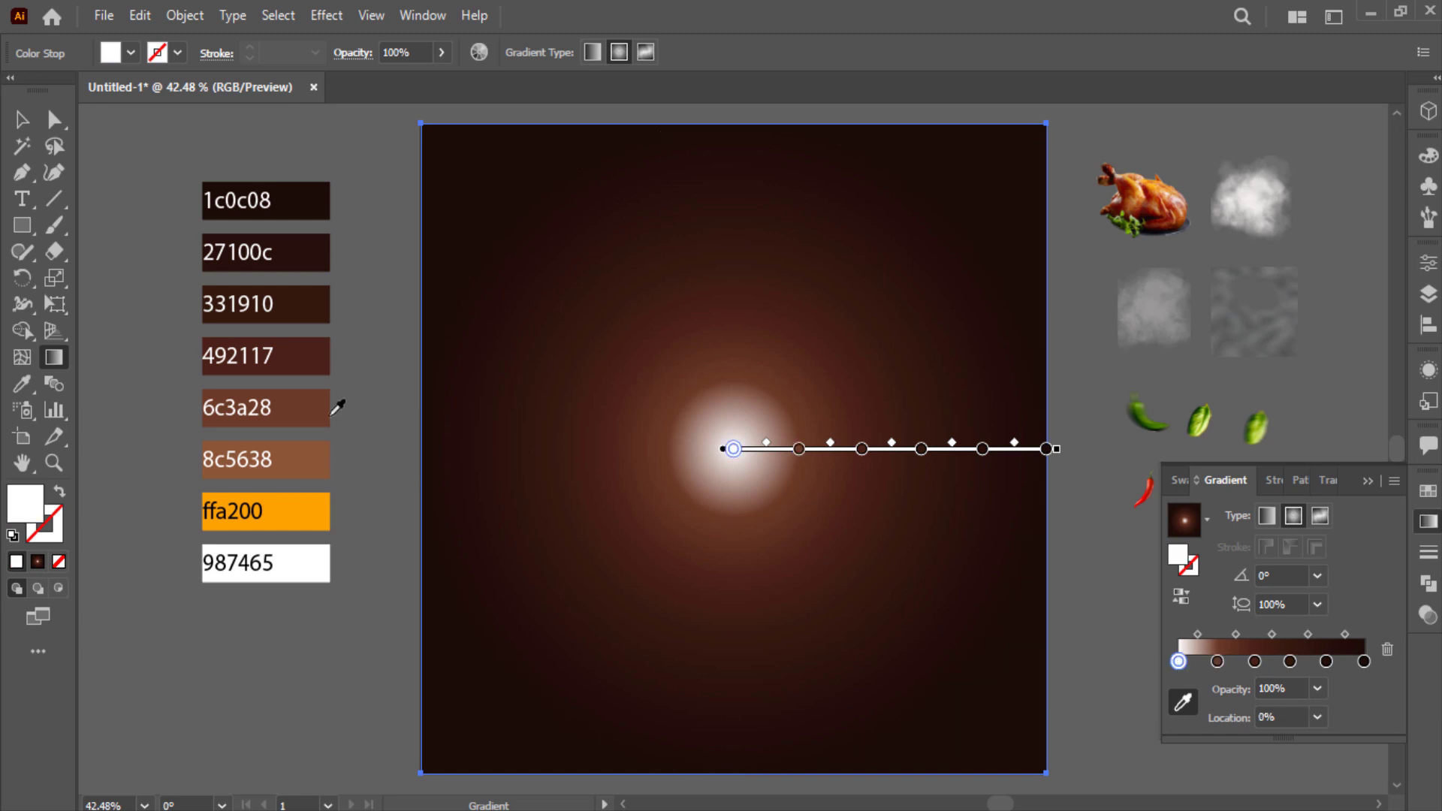
left_click(321, 461)
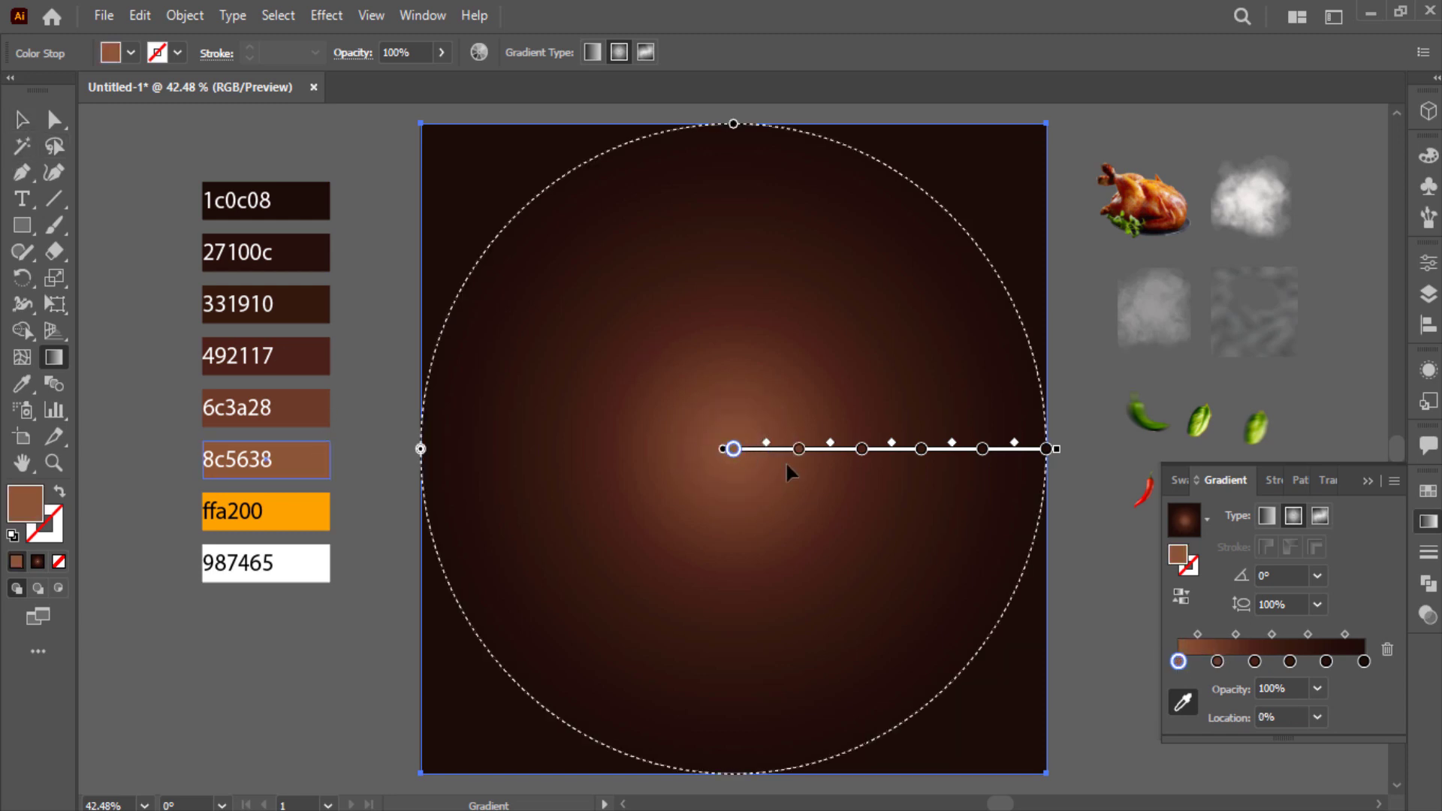
Step: Shift the inner stops outward and stretch the radial gradient wider across the poster
left_click_drag(801, 450, 854, 449)
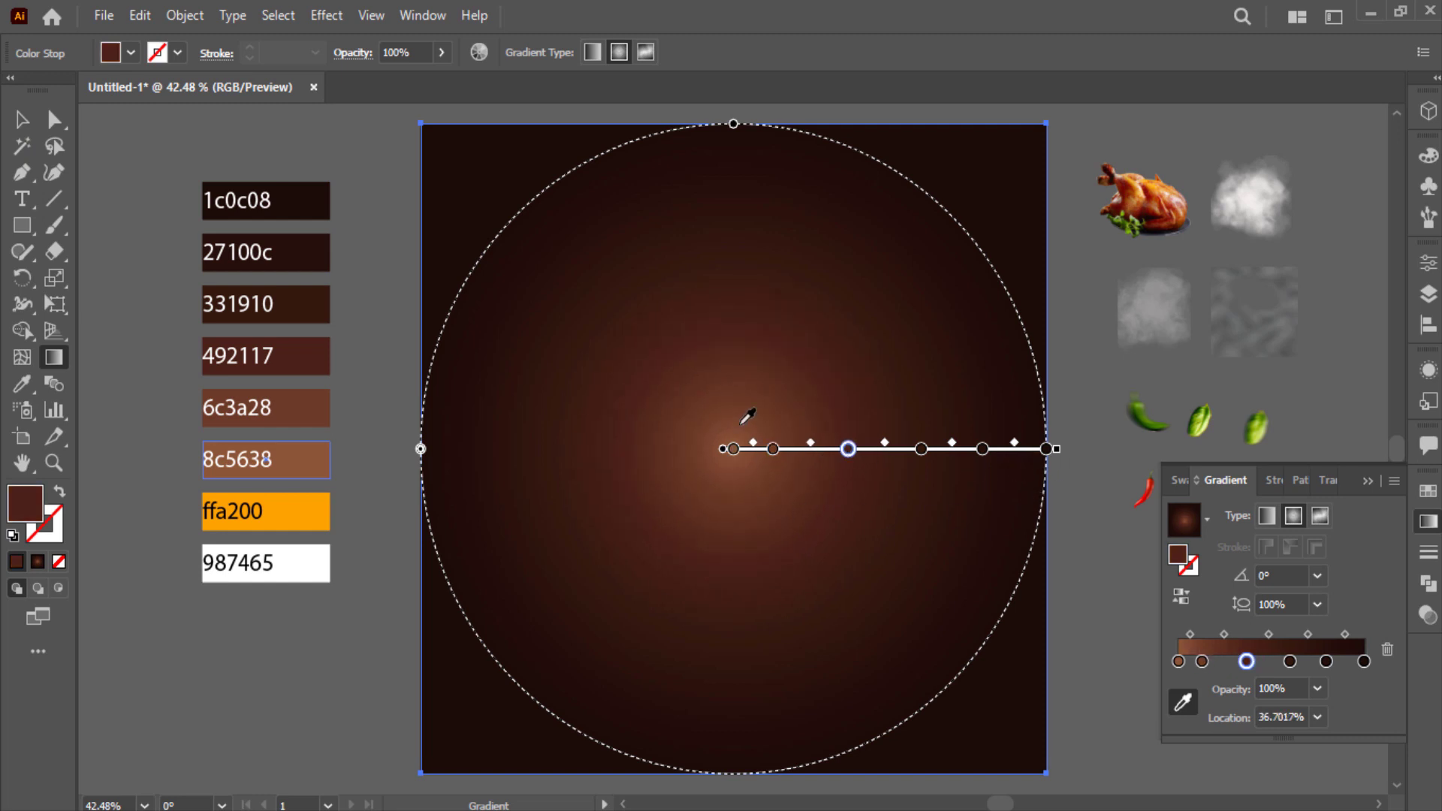
left_click(22, 118)
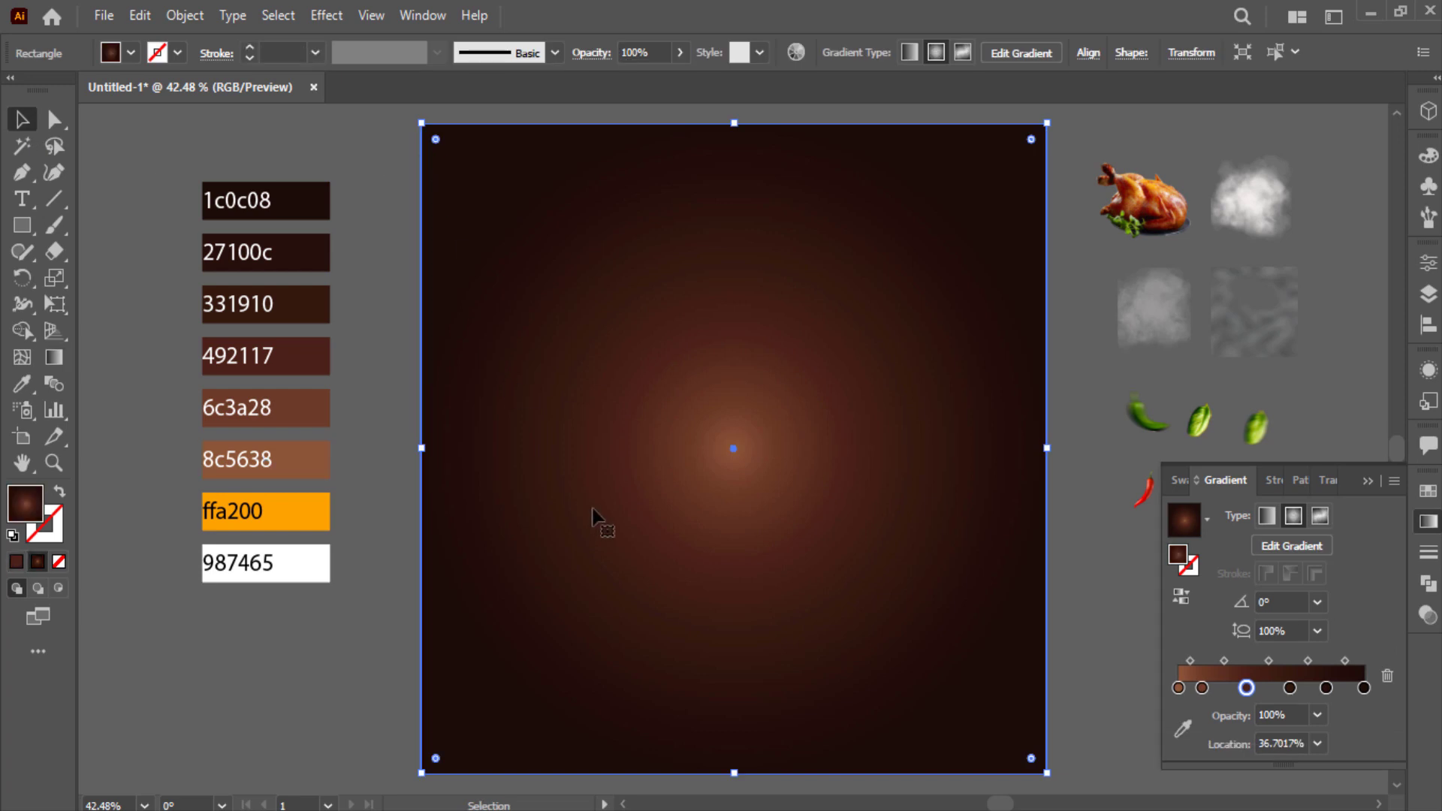
key("g")
left_click_drag(692, 443, 1109, 425)
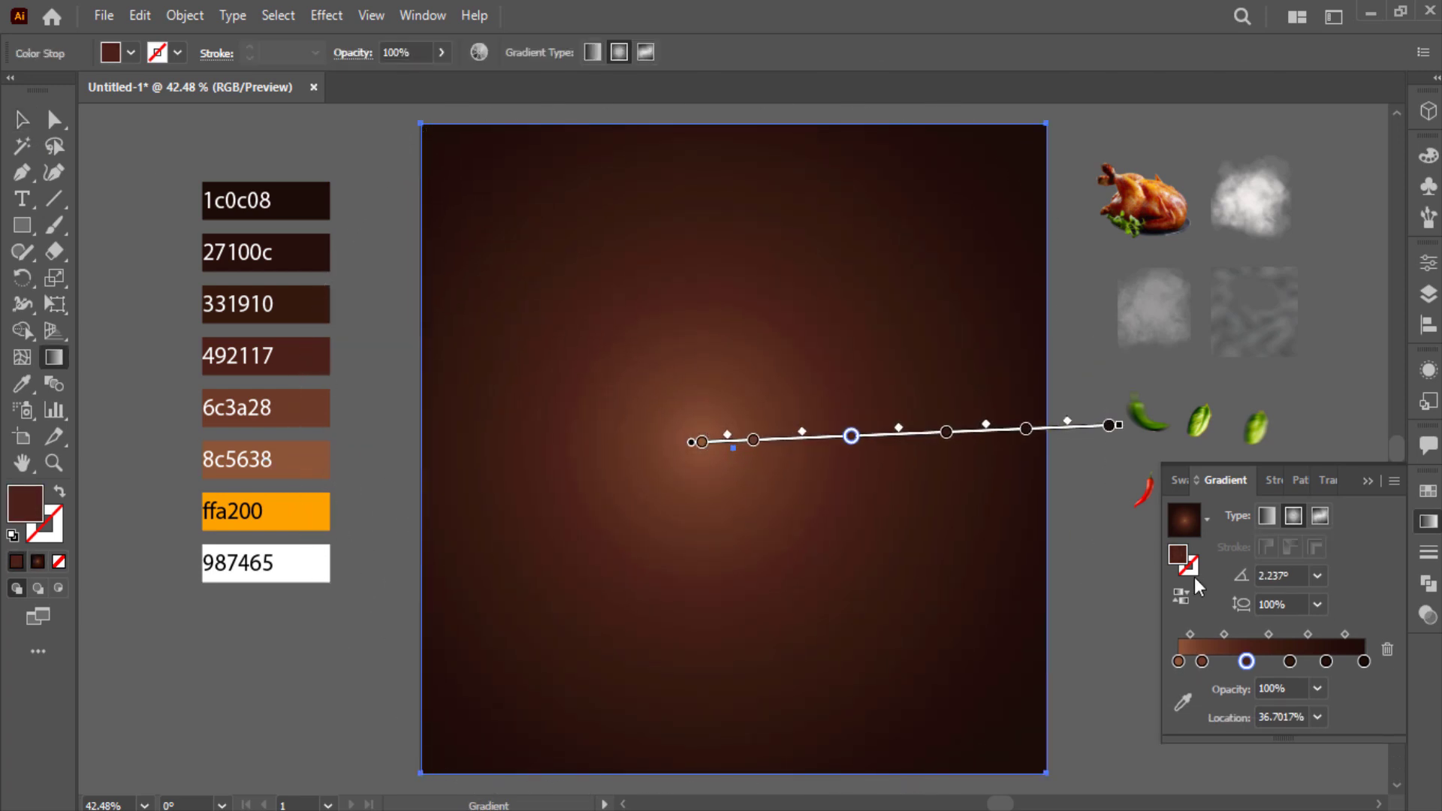
mouse_move(1208, 661)
left_mouse_down()
mouse_move(1253, 662)
mouse_move(1211, 662)
left_mouse_up()
left_click(22, 119)
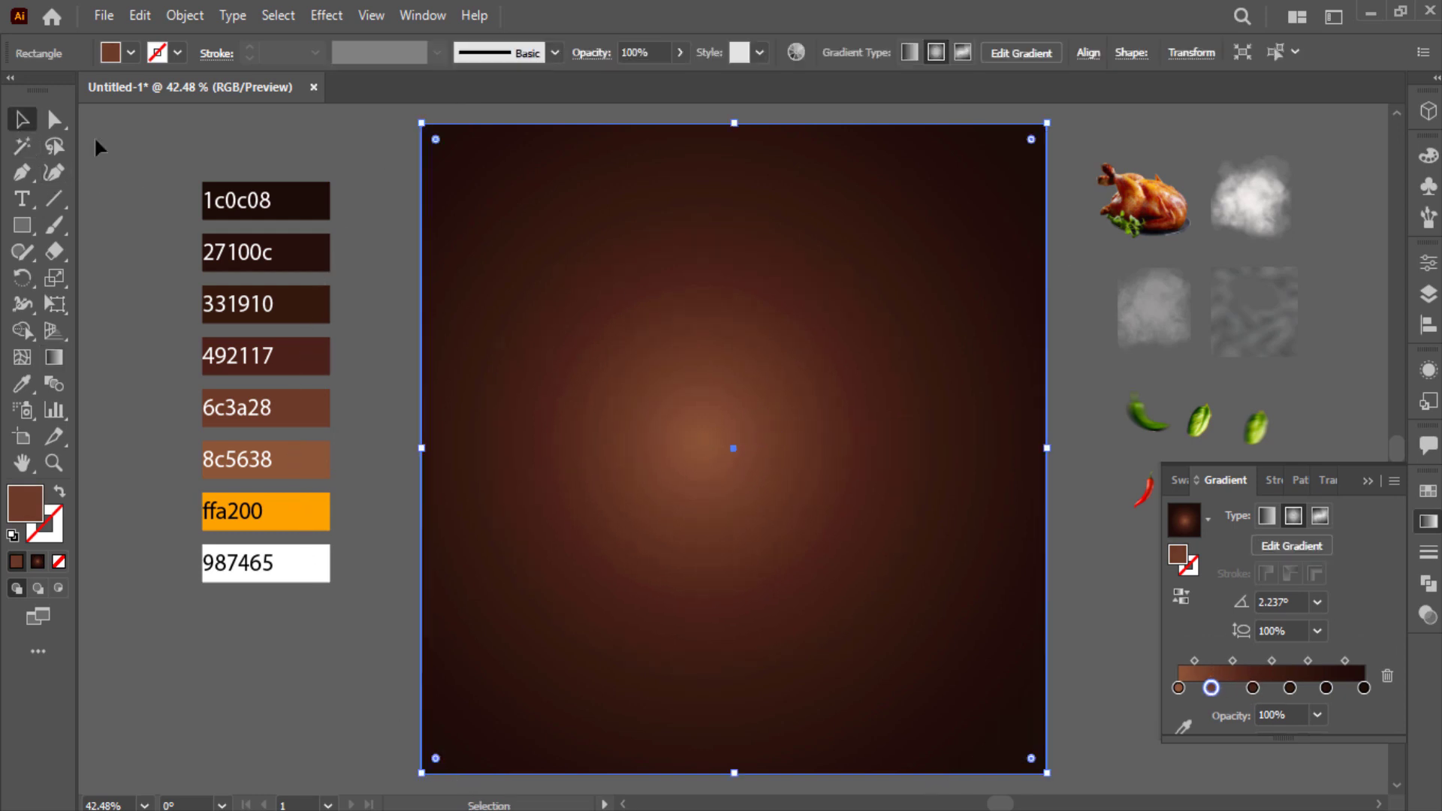
Step: Redraw the gradient level from the centre outward and deselect the background
key("g")
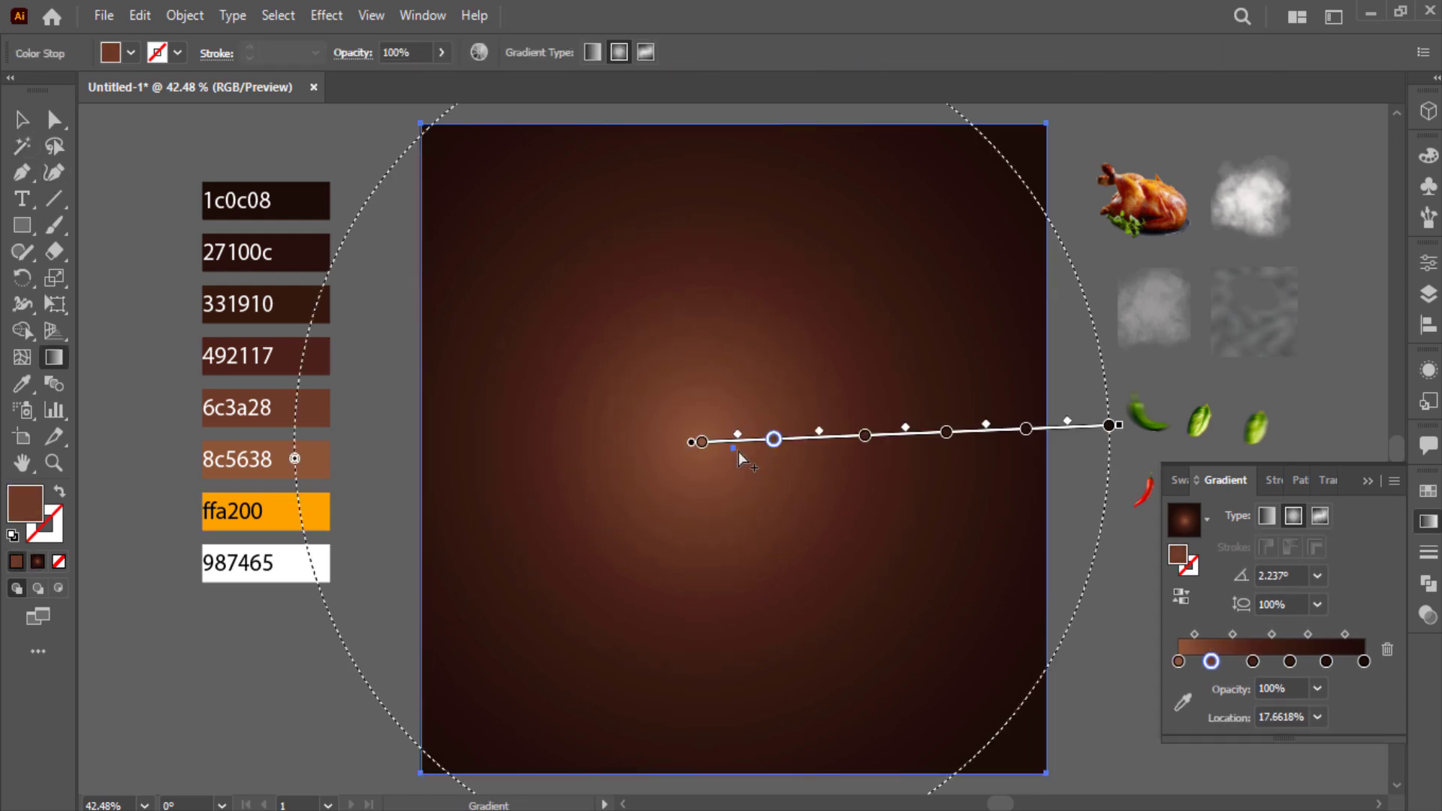
left_click_drag(734, 464, 1126, 463)
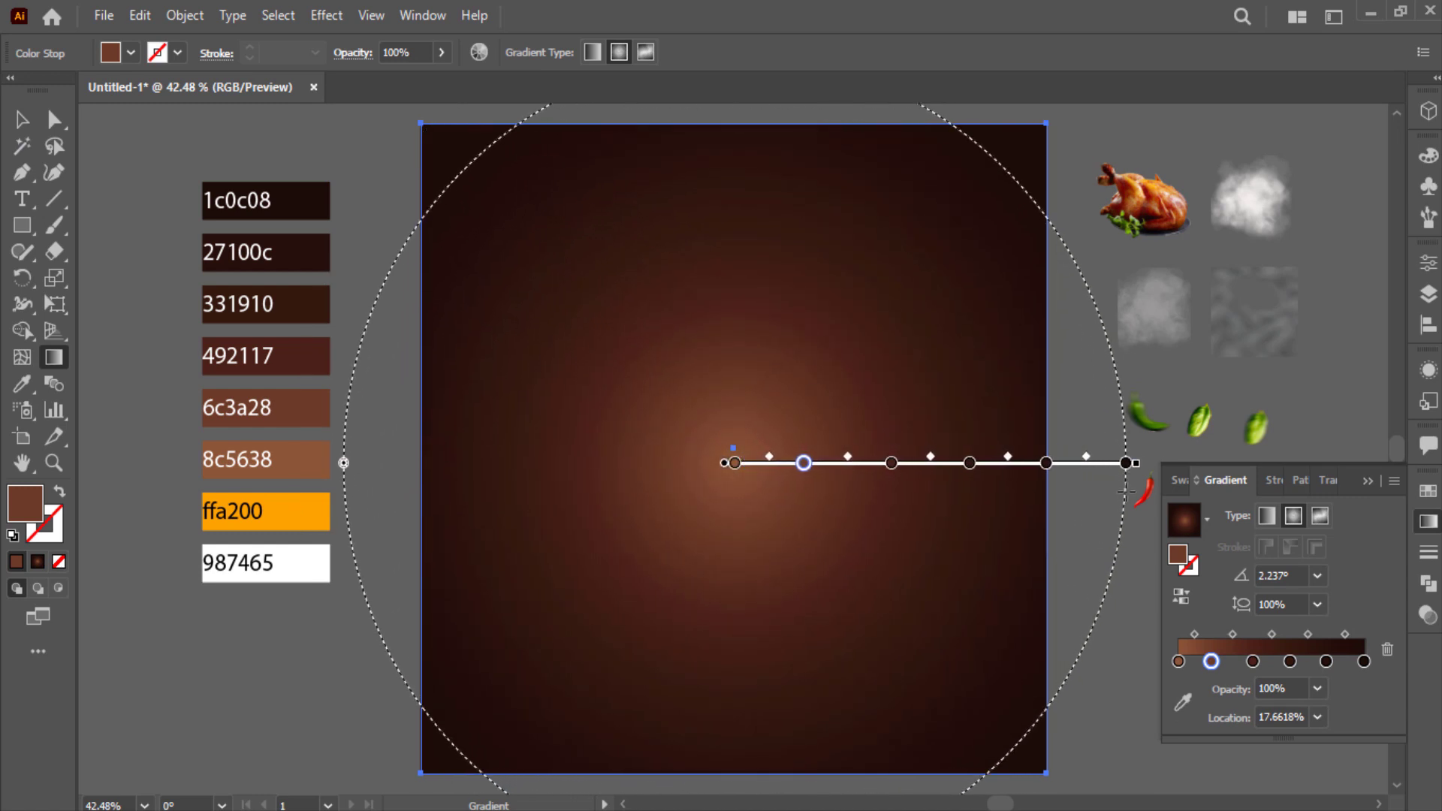
left_click(1368, 481)
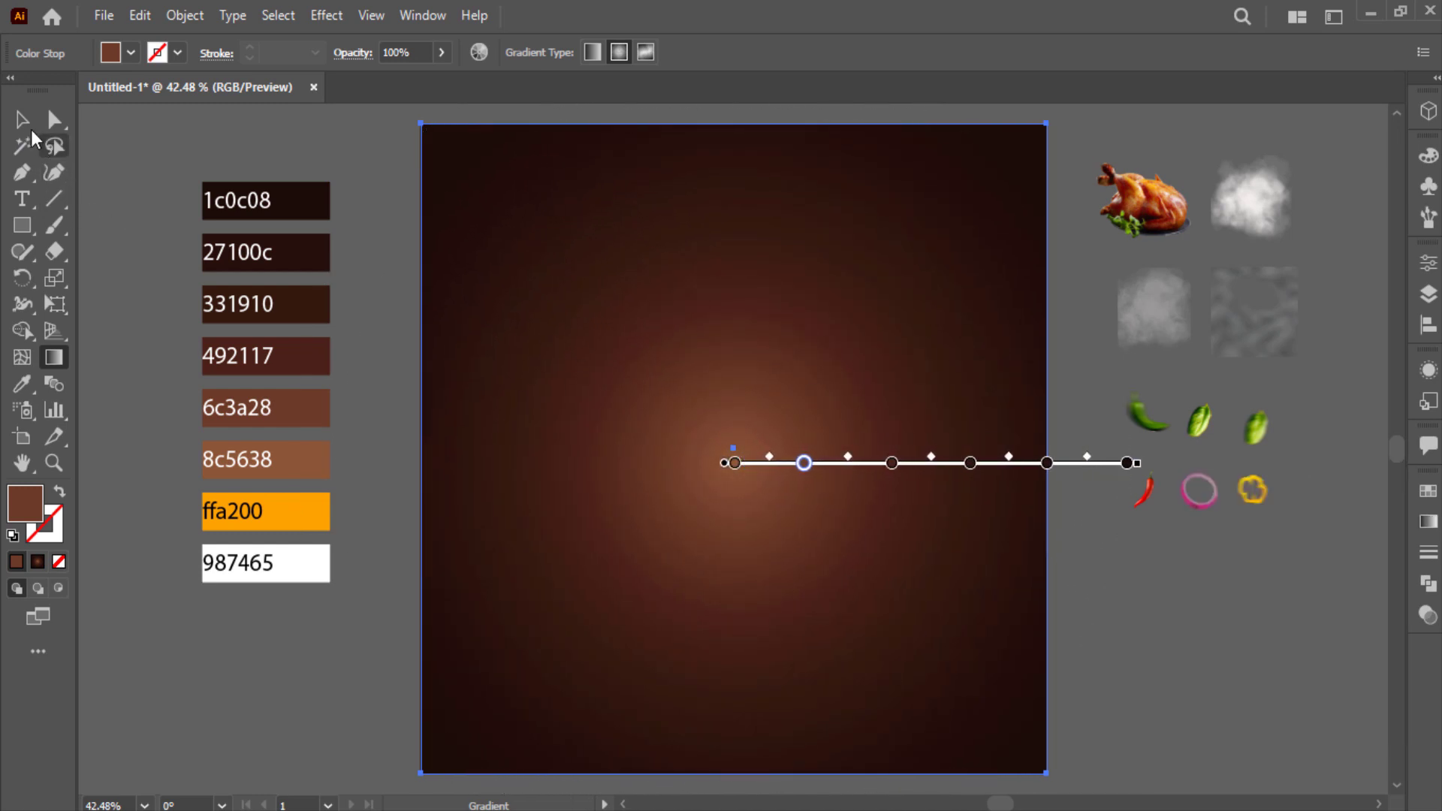
left_click(22, 119)
left_click(1065, 661)
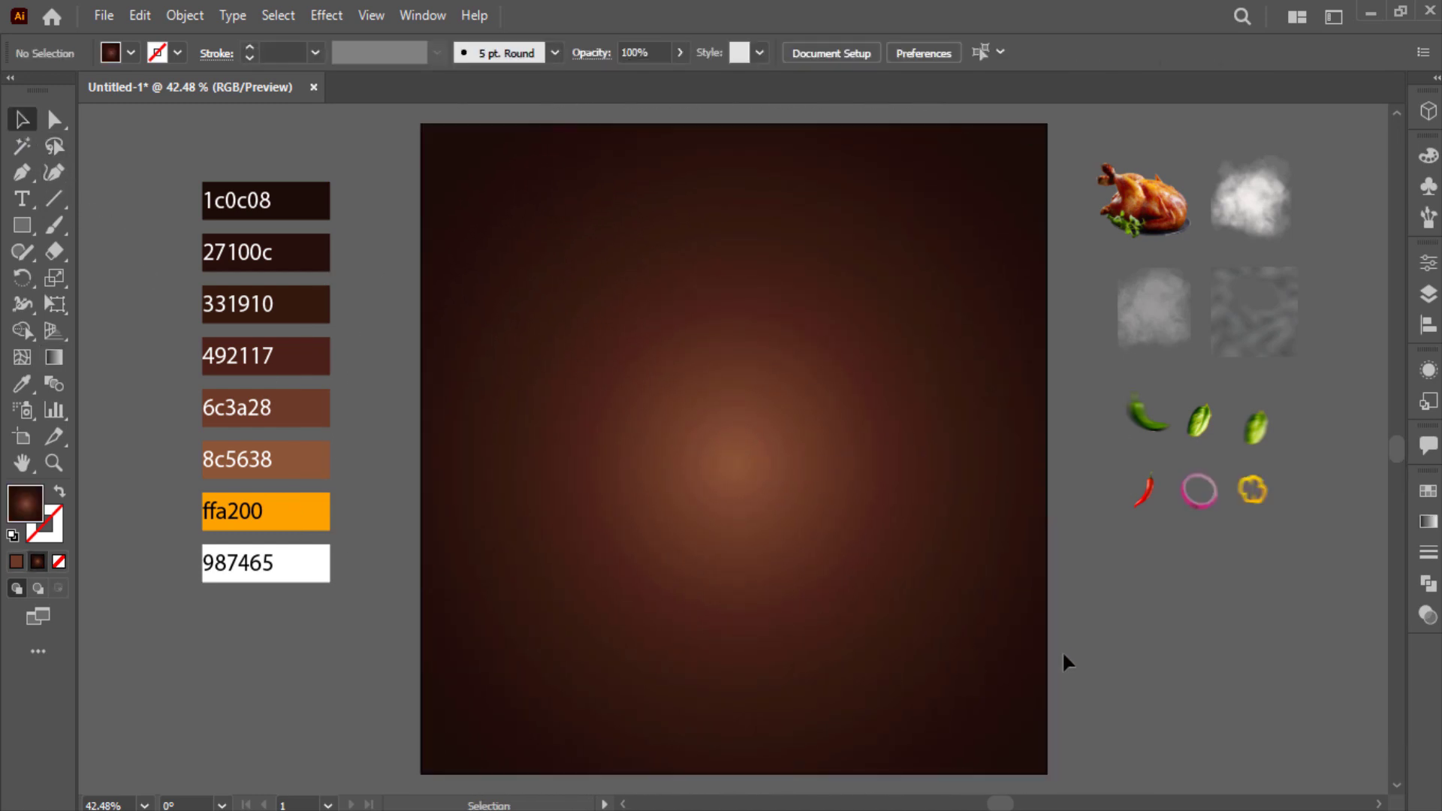
Step: Bring the noise texture image to the front at the artboard's top-left corner, blended with Overlay
left_click(1291, 352)
right_click(1292, 352)
left_click(1037, 539)
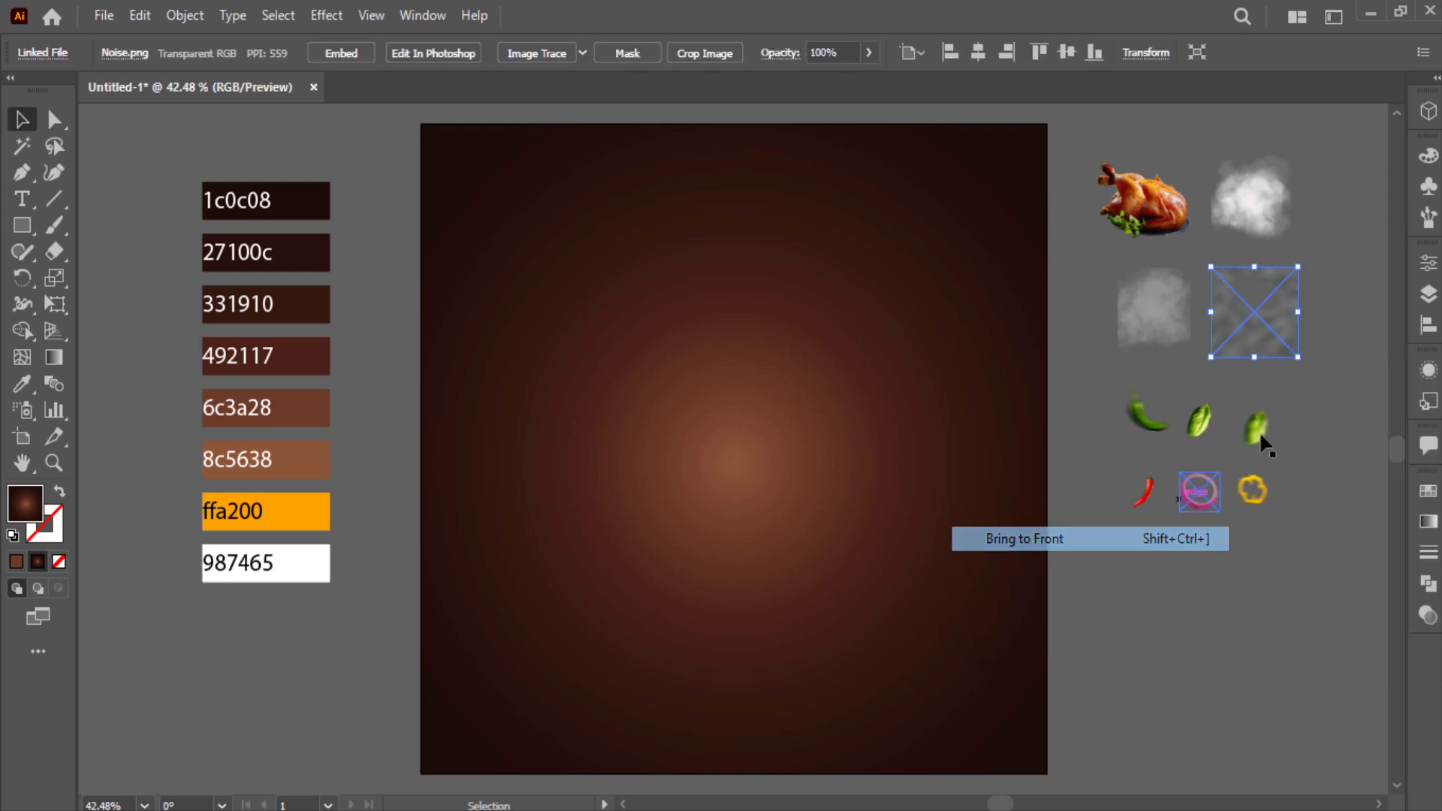
mouse_move(1289, 347)
left_mouse_down()
mouse_move(496, 204)
mouse_move(1022, 718)
mouse_move(1047, 774)
left_mouse_up()
left_click(1428, 616)
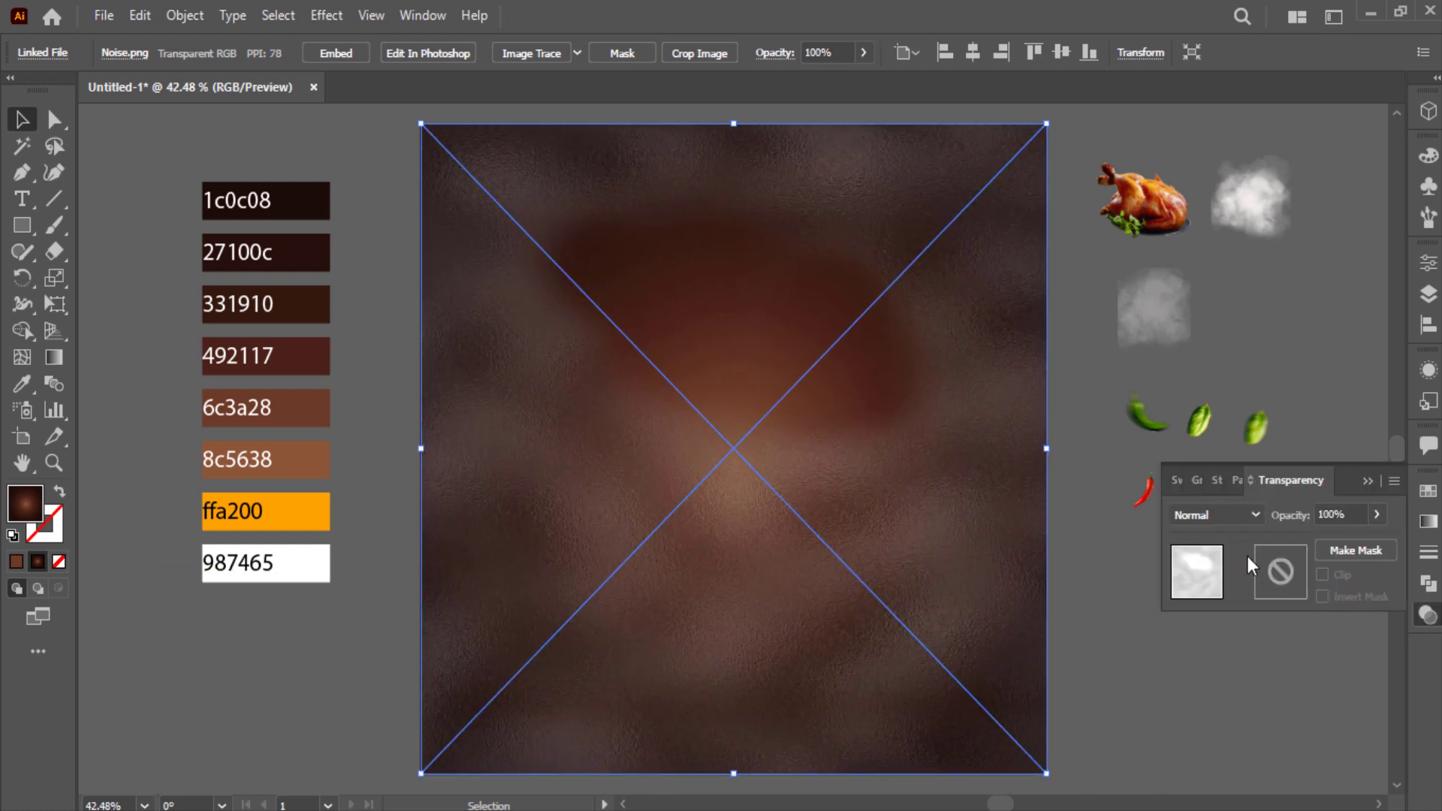
left_click(1245, 514)
left_click(1211, 286)
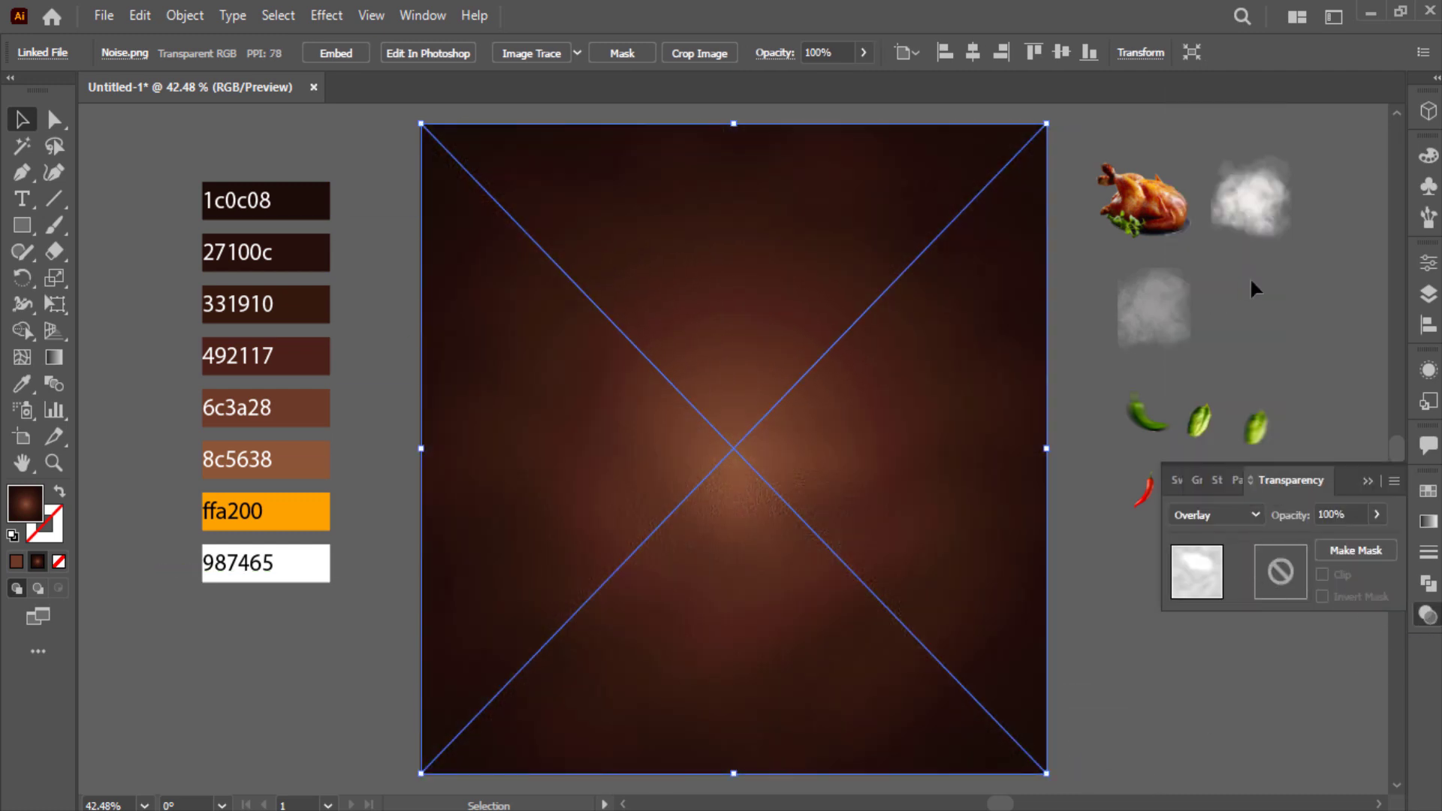
left_click(1292, 269)
Step: Place the smoke image in front at the artboard's top-left corner with Soft Light blending
left_click_drag(1172, 331, 497, 244)
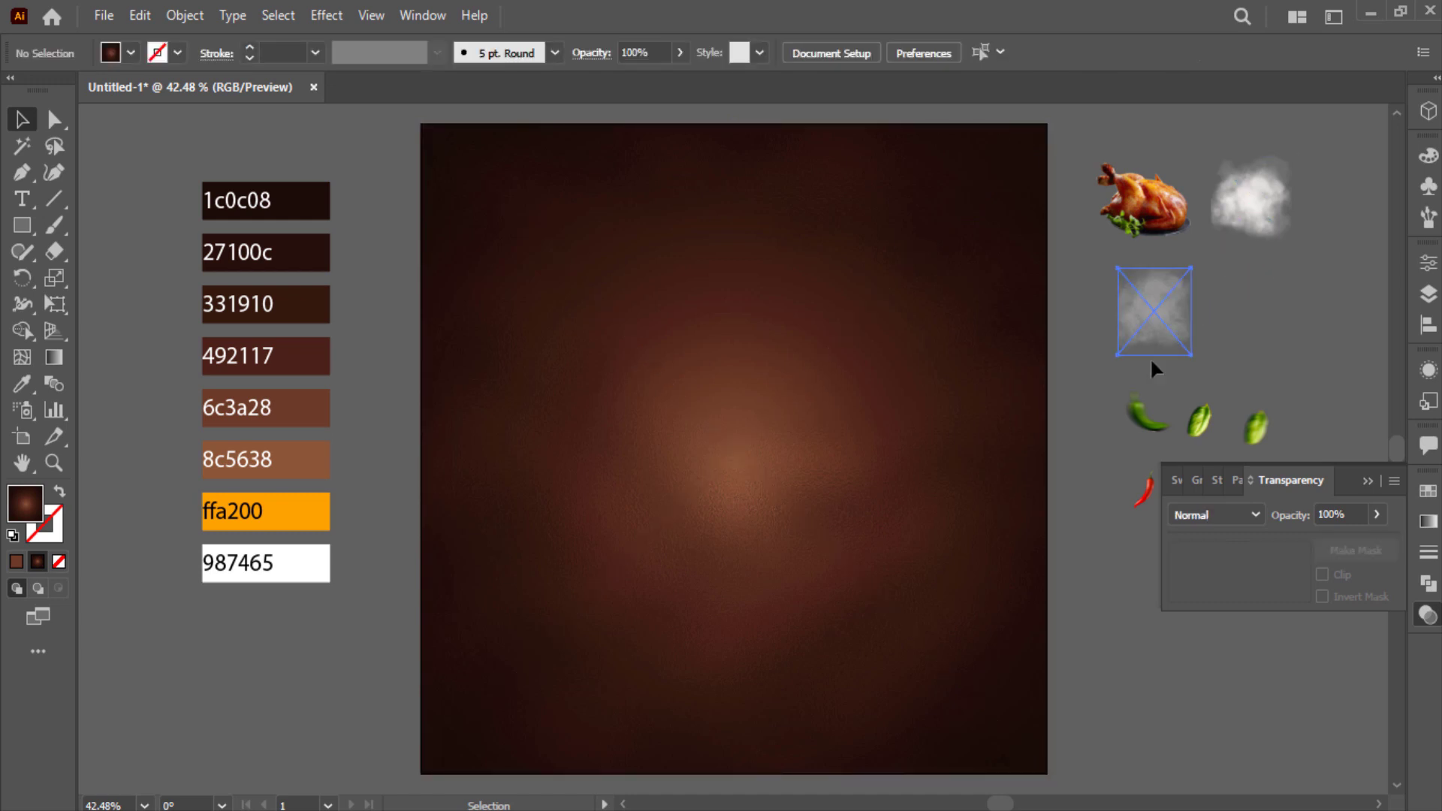
right_click(498, 245)
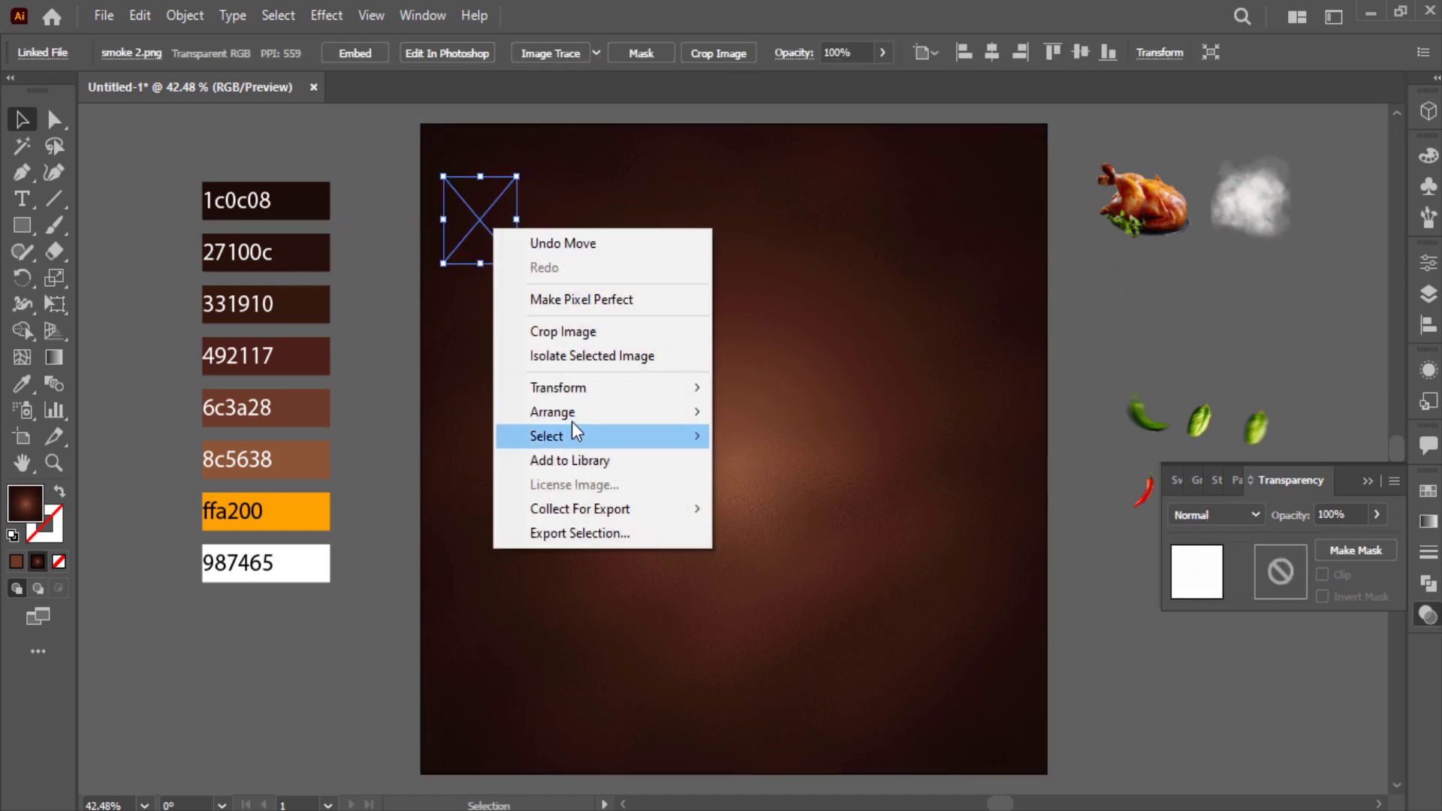
left_click(778, 412)
mouse_move(485, 235)
left_mouse_down()
mouse_move(463, 183)
mouse_move(1052, 774)
left_mouse_up()
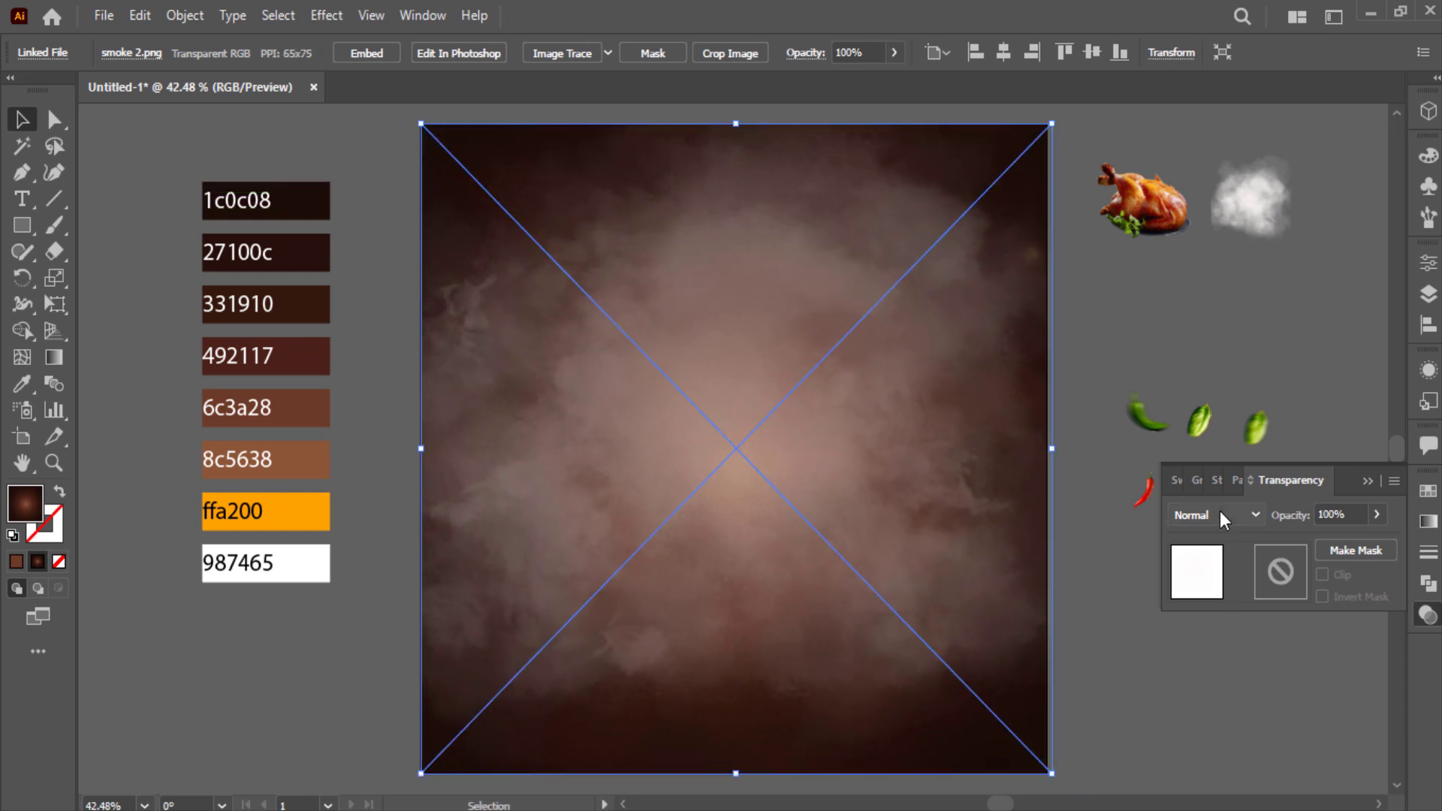
left_click(1220, 514)
left_click(1236, 303)
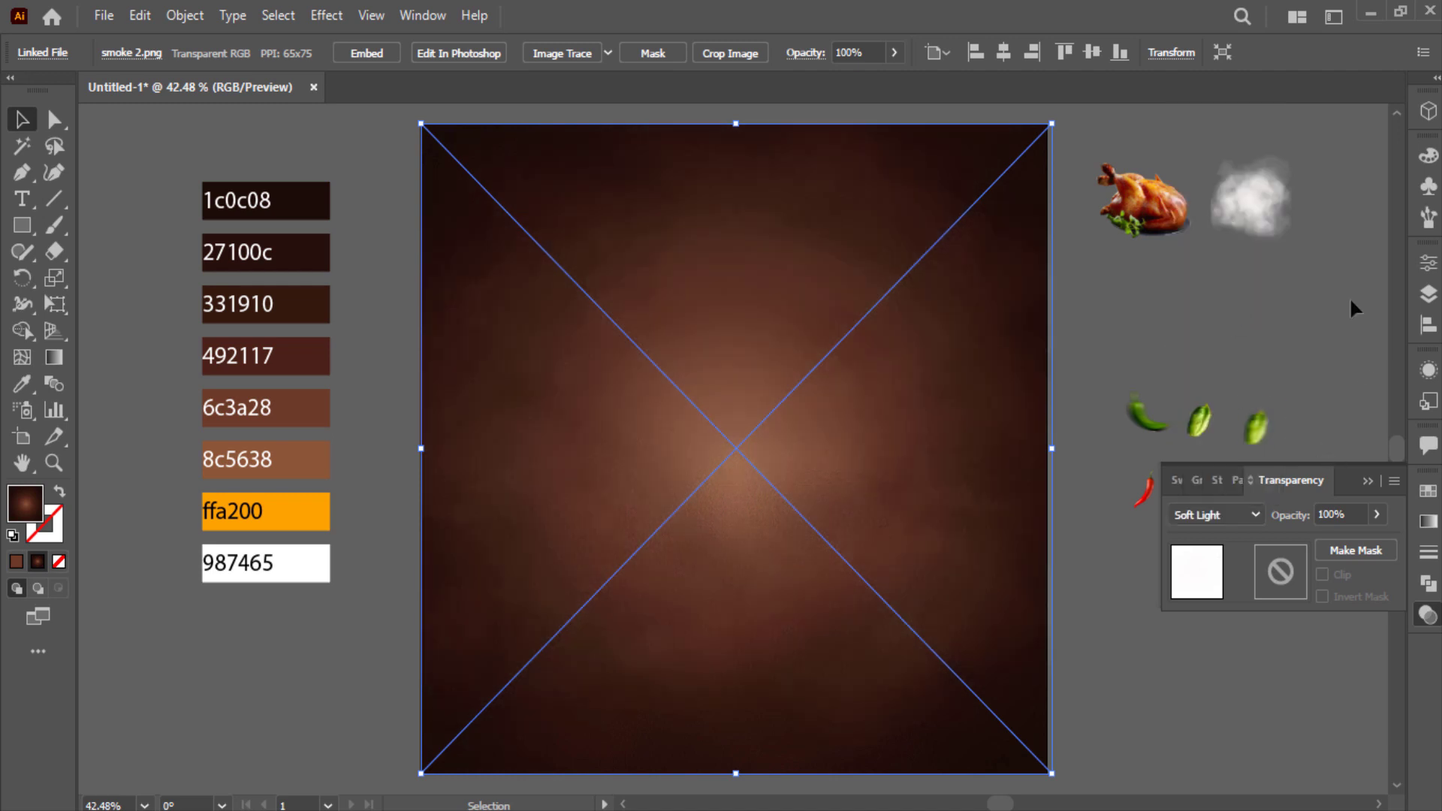
Step: Bring the smoke image to the front, enlarge it over the artboard, and set Overlay at 79% opacity
left_click_drag(1269, 297, 522, 299)
right_click(559, 308)
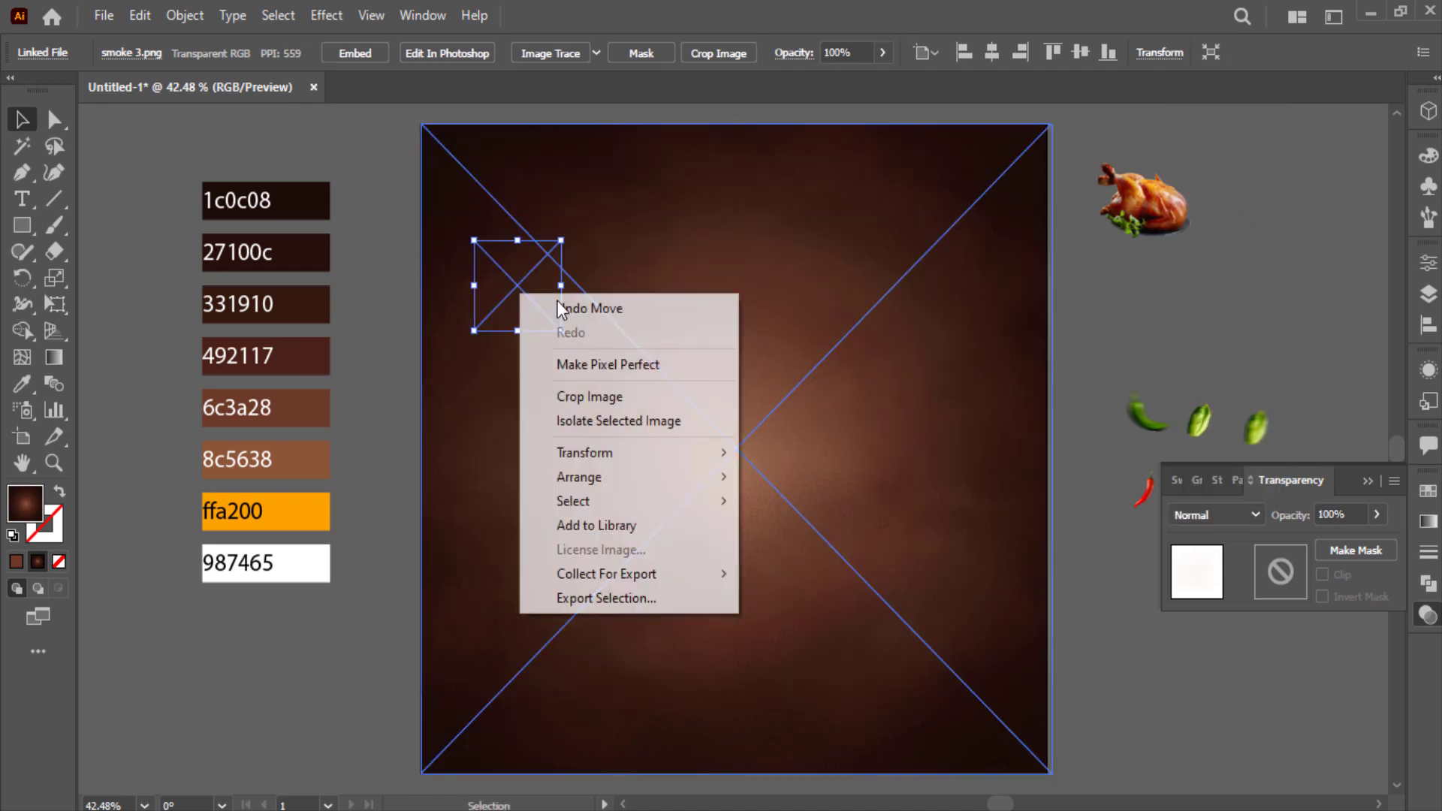
left_click(783, 474)
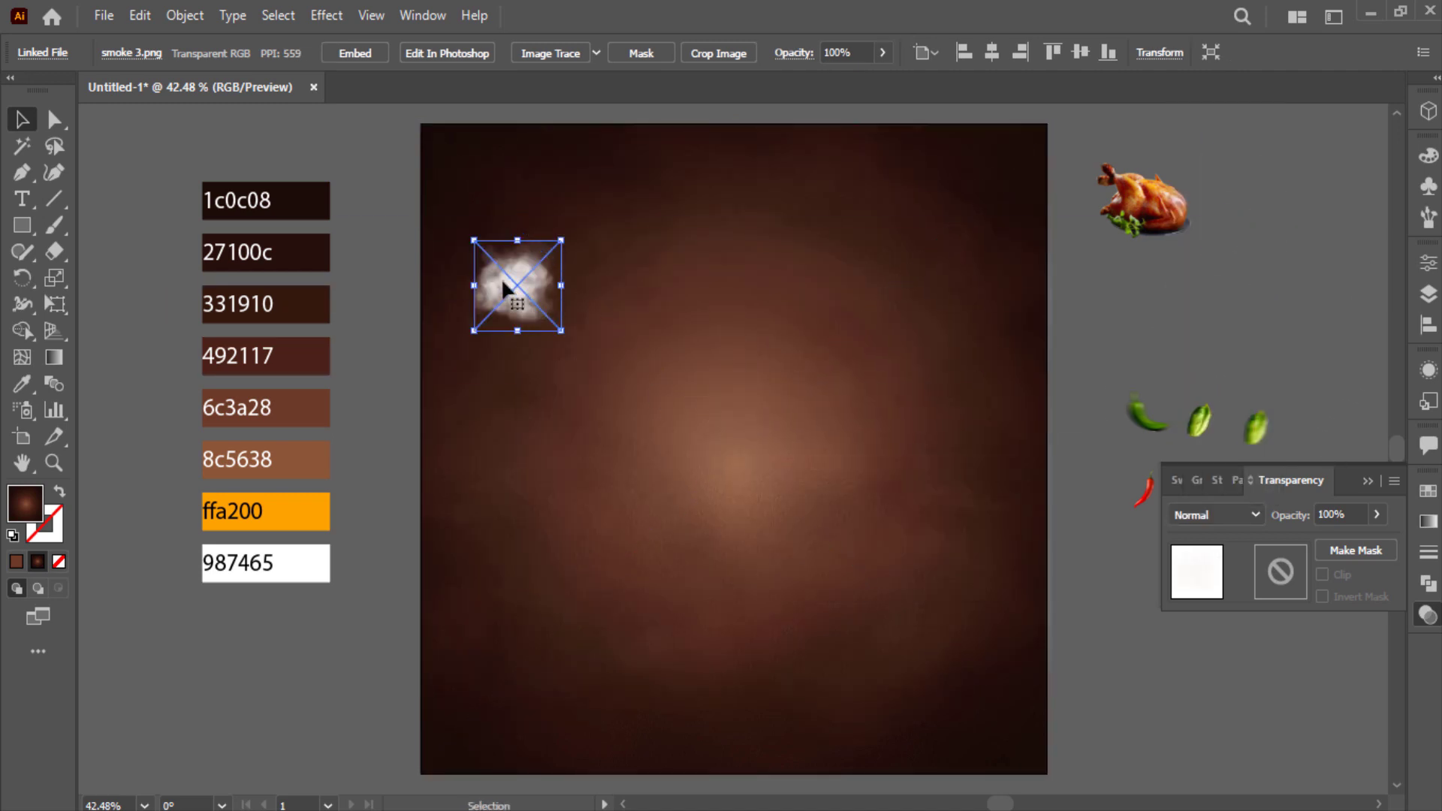
left_click_drag(503, 288, 448, 167)
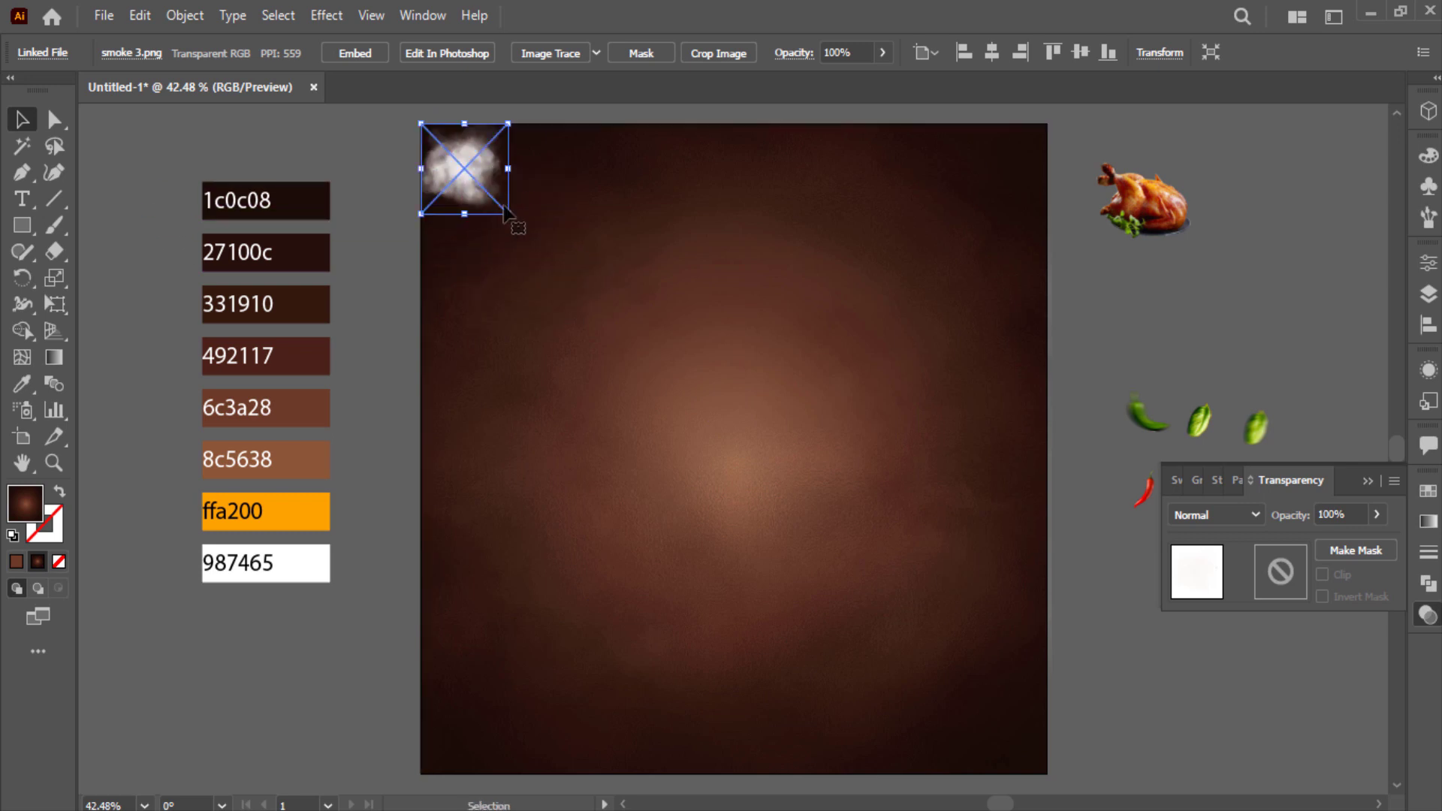
left_click_drag(508, 214, 1052, 770)
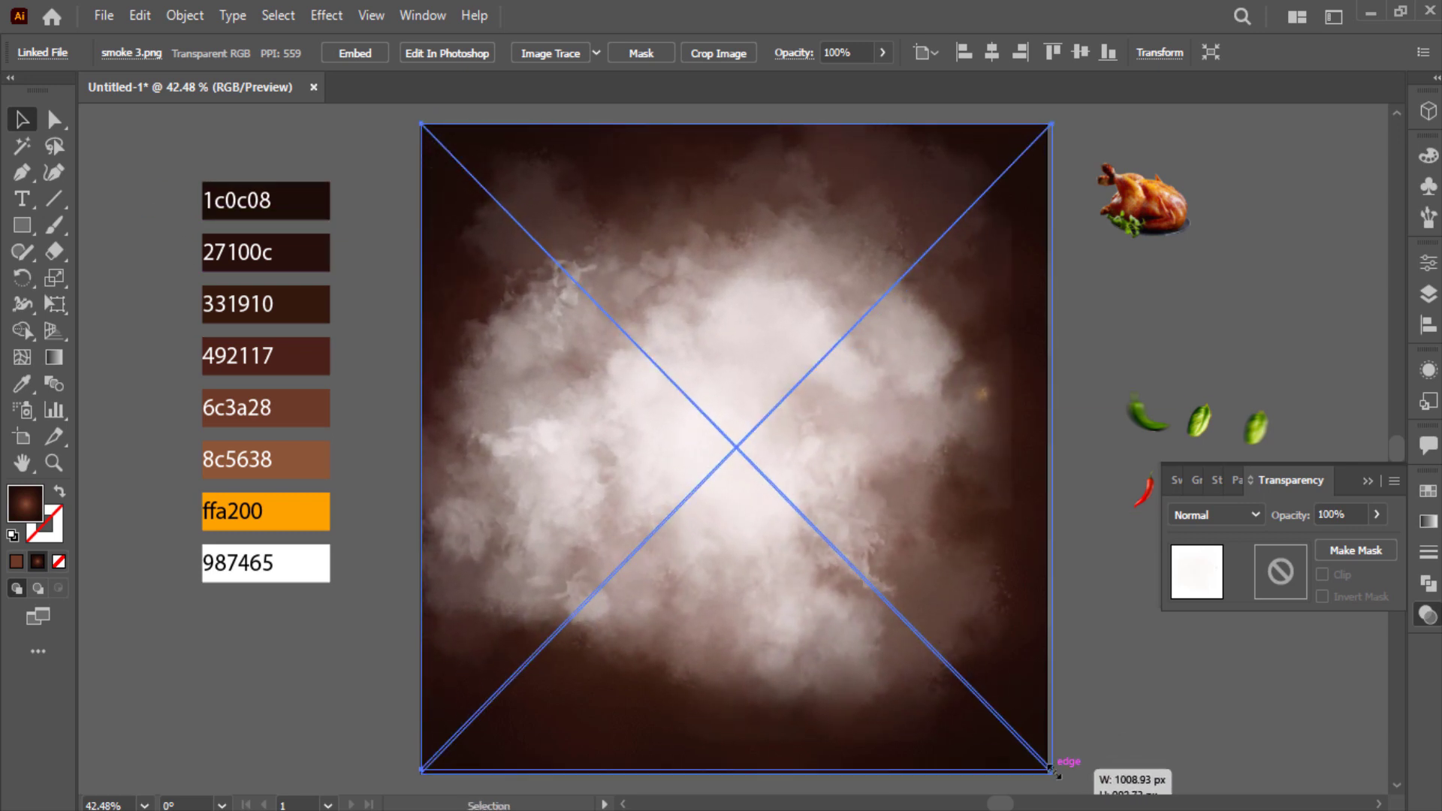
left_click(1201, 517)
left_click(1247, 290)
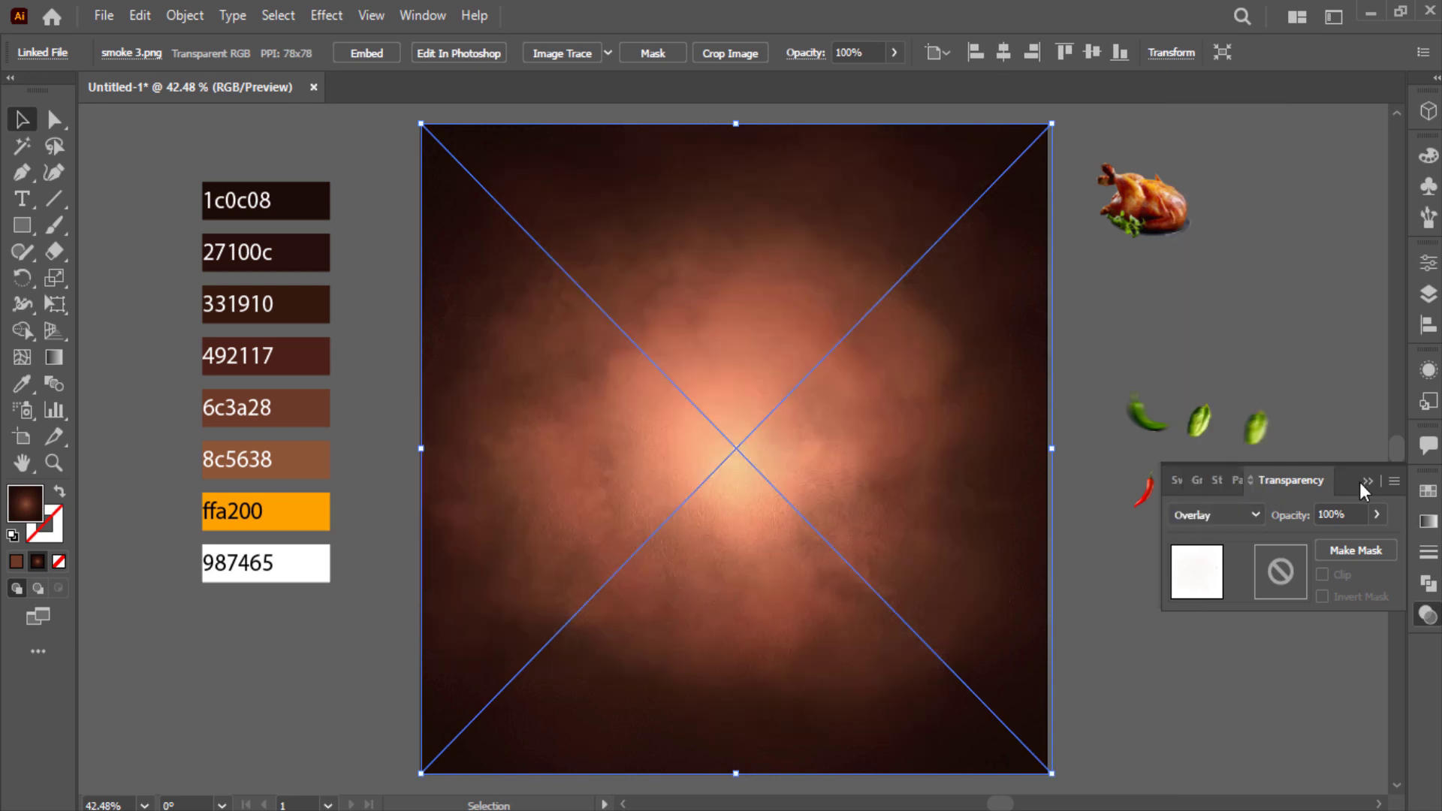
left_click_drag(1353, 537, 1357, 540)
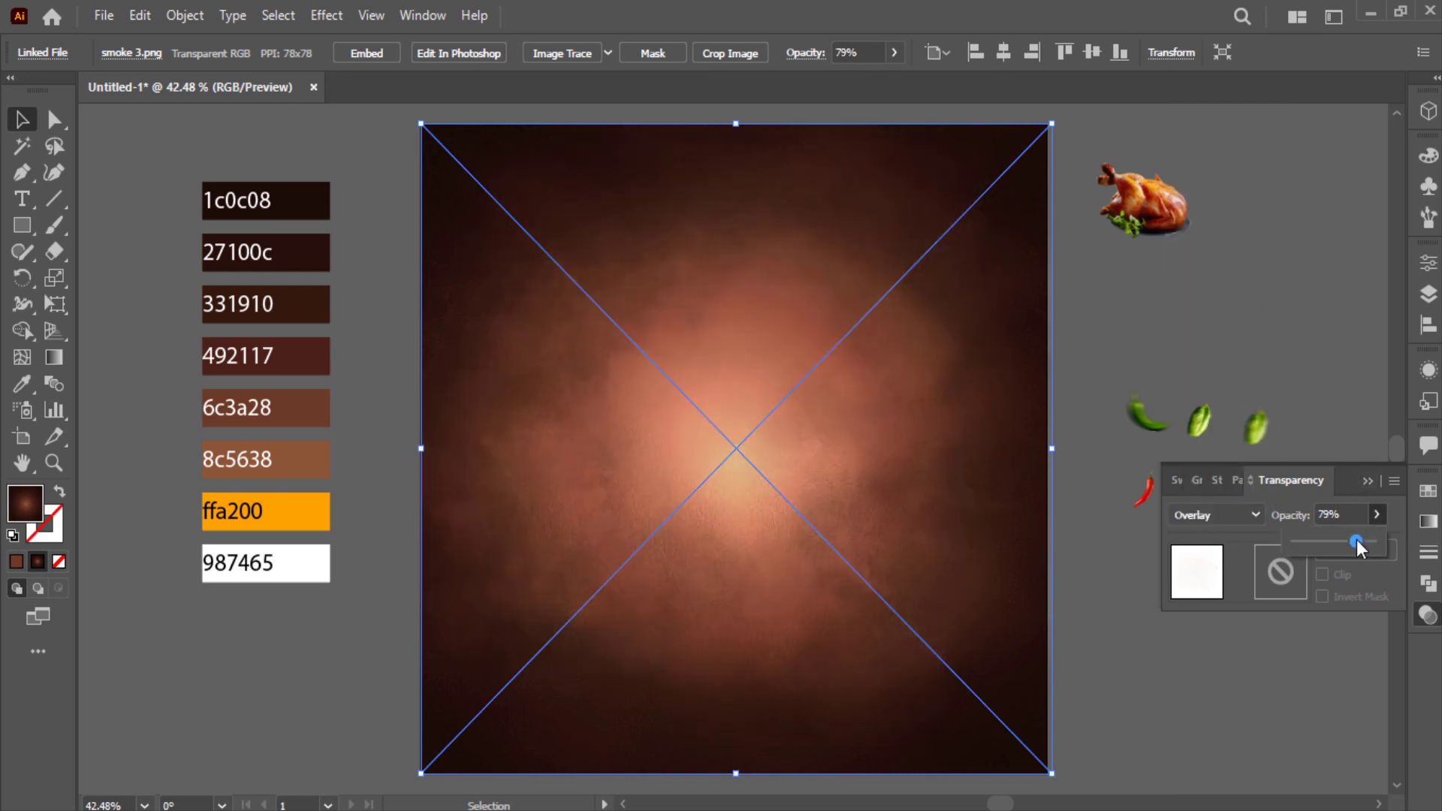
left_click(1391, 481)
left_click(1167, 447)
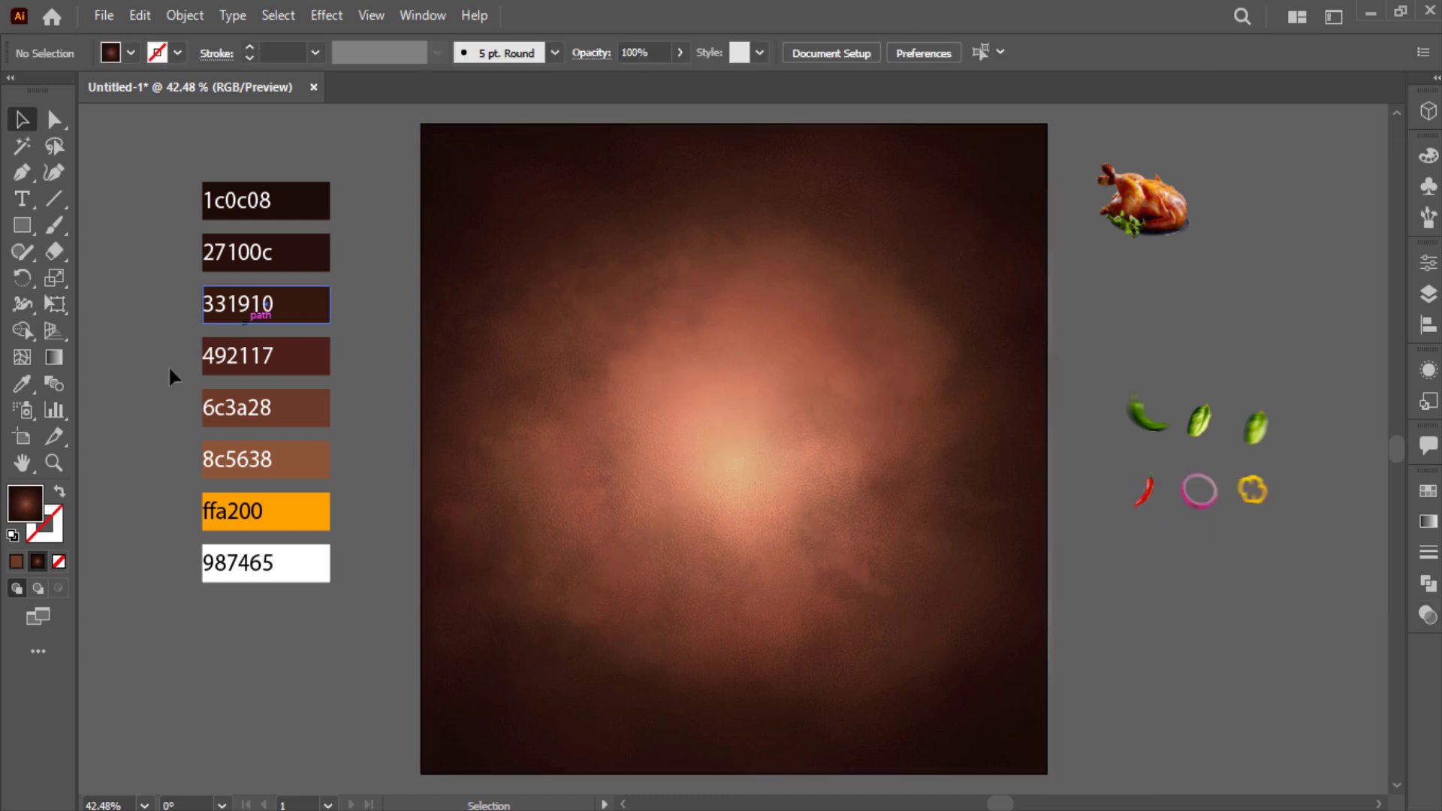
Step: Create a 1000 × 1000 px rectangle and centre it horizontally and vertically on the artboard
left_click(599, 511)
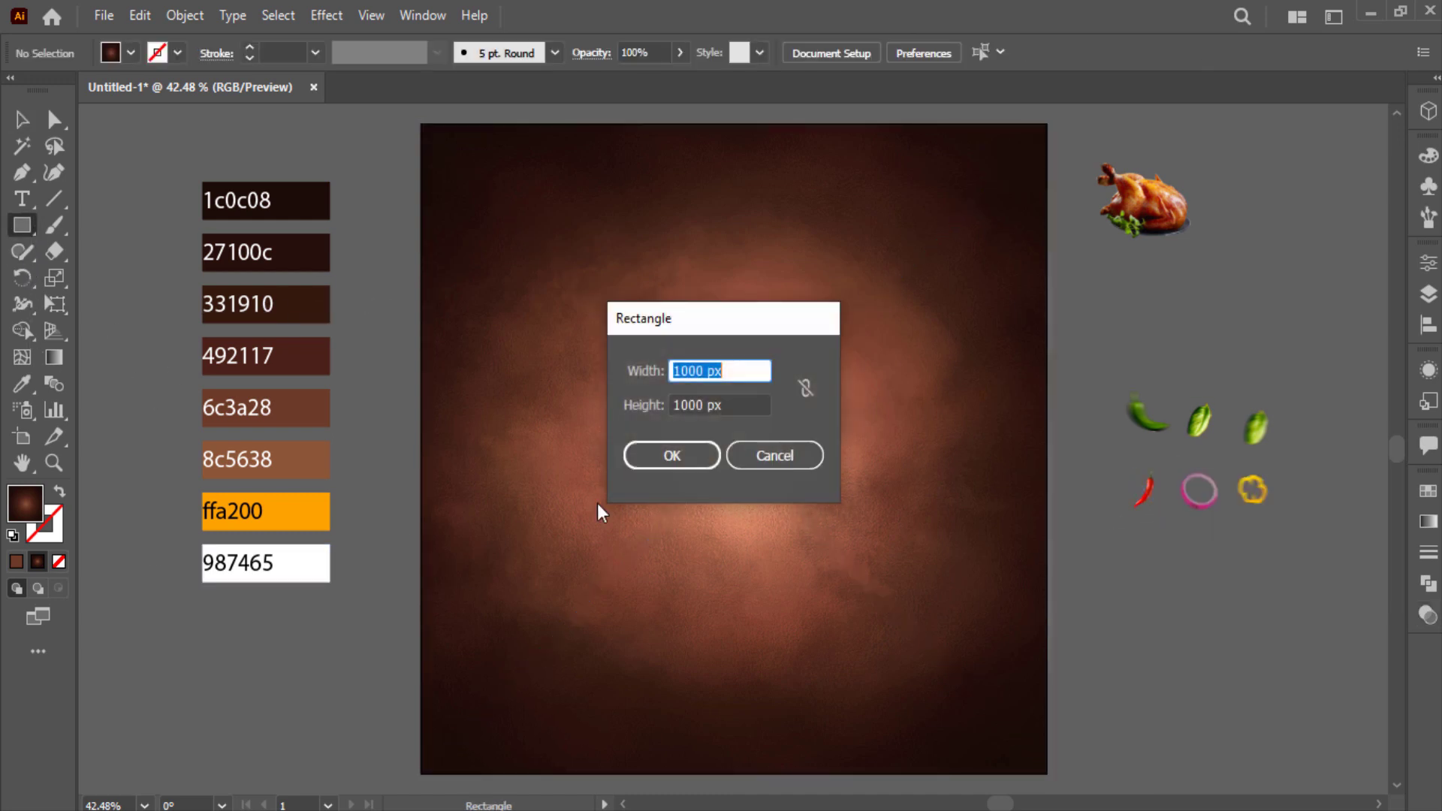
left_click(671, 455)
key("v")
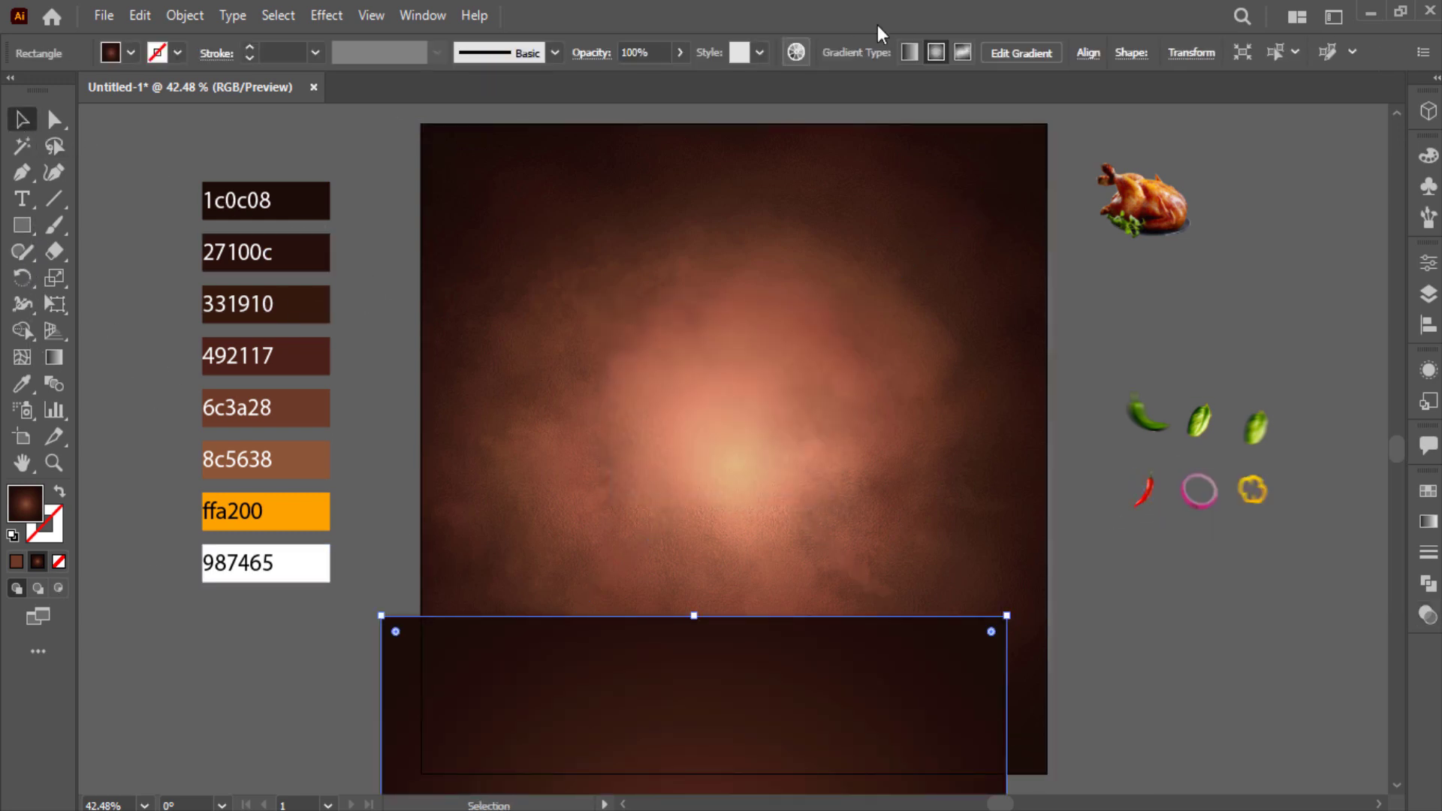
left_click(1052, 360)
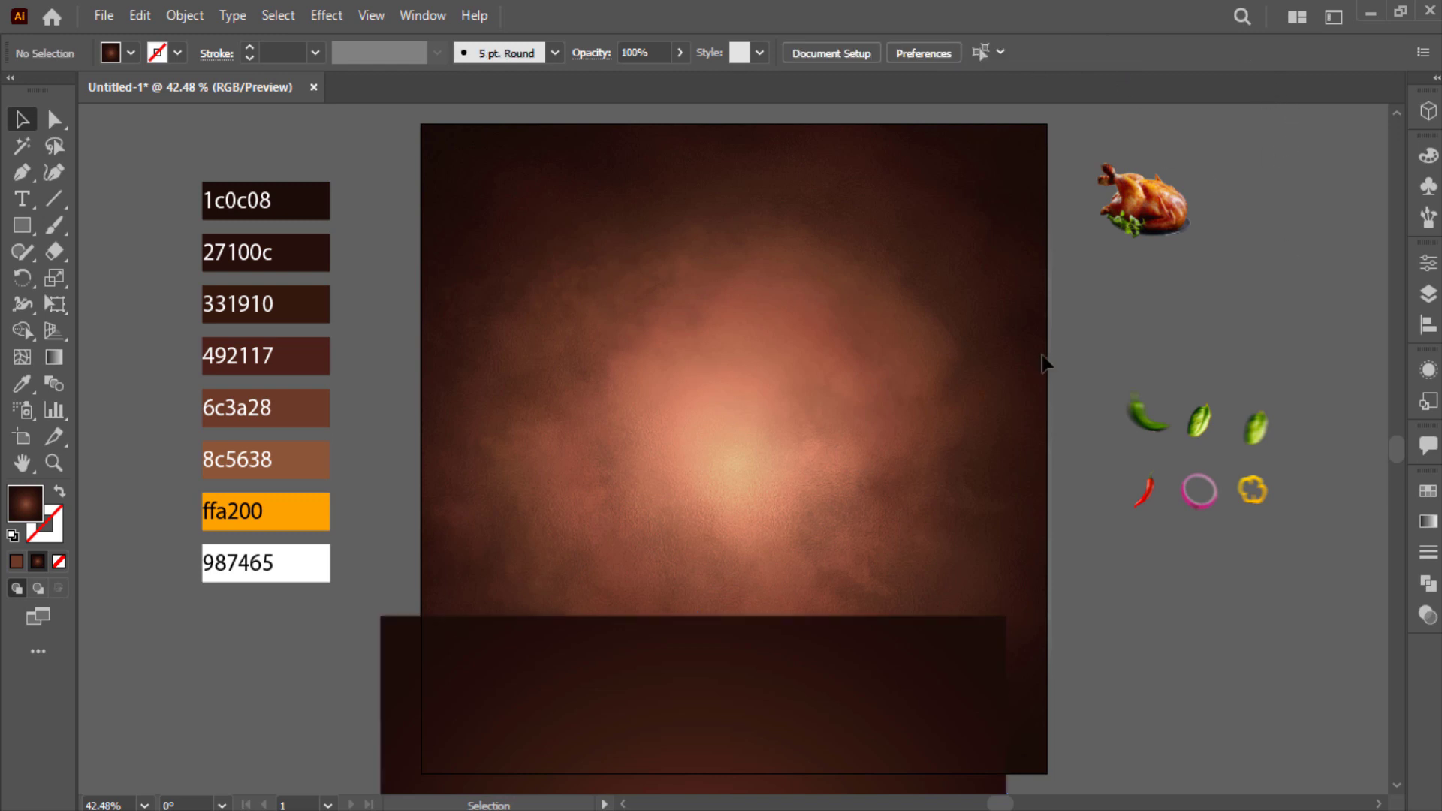
left_click(864, 654)
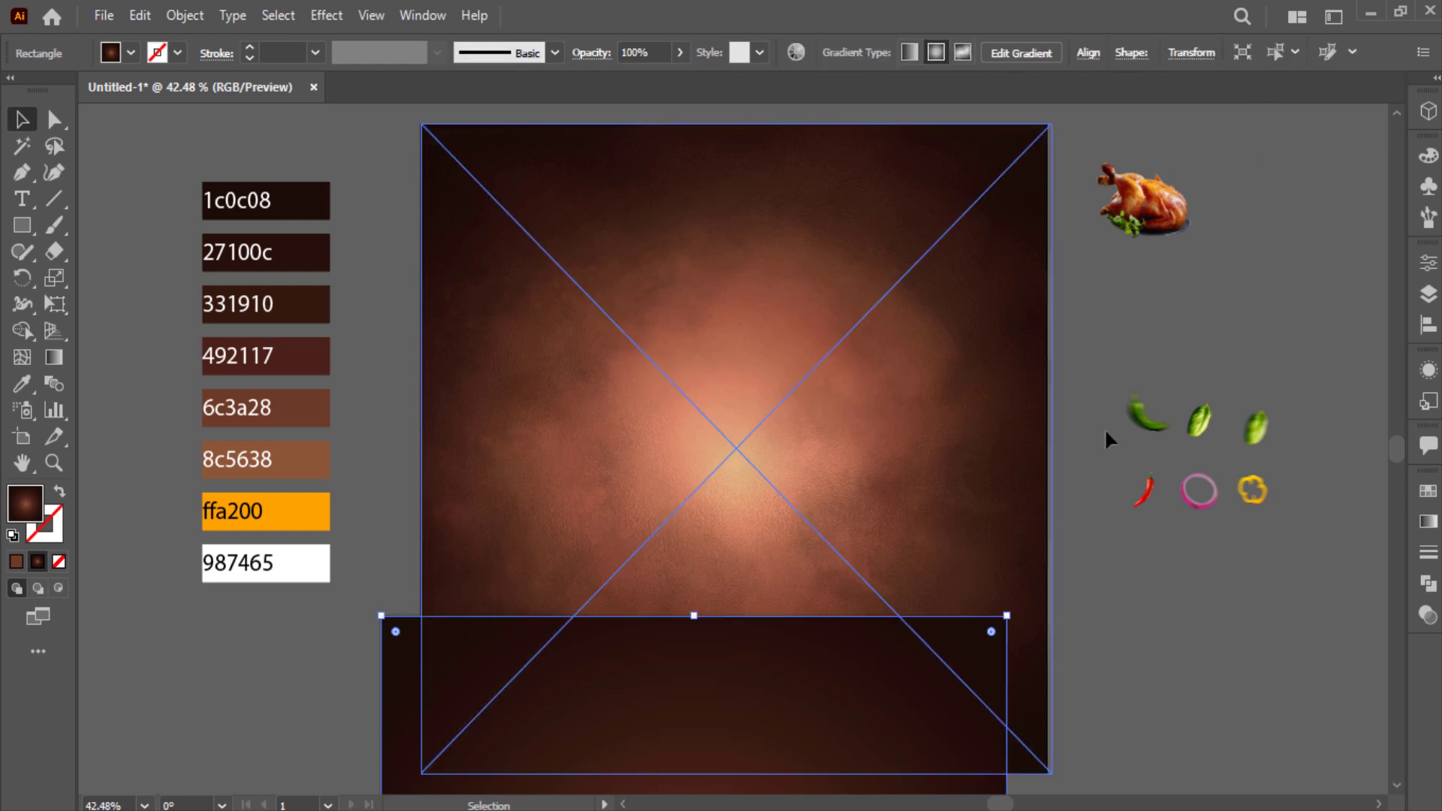
left_click(1089, 54)
left_click(943, 115)
left_click(1044, 115)
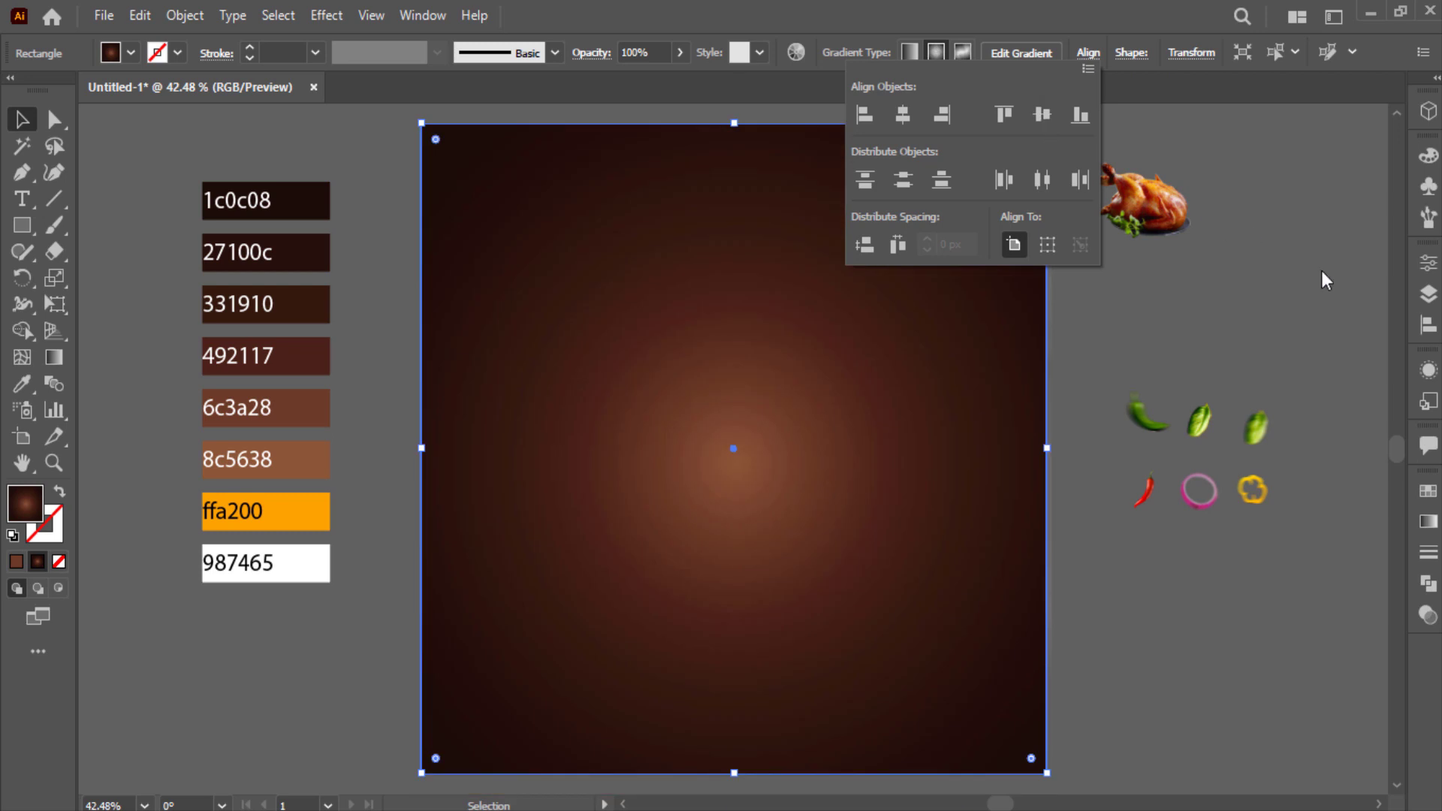
Step: Apply the White, Black gradient as radial and make the left stop 0% opacity
left_click(1428, 522)
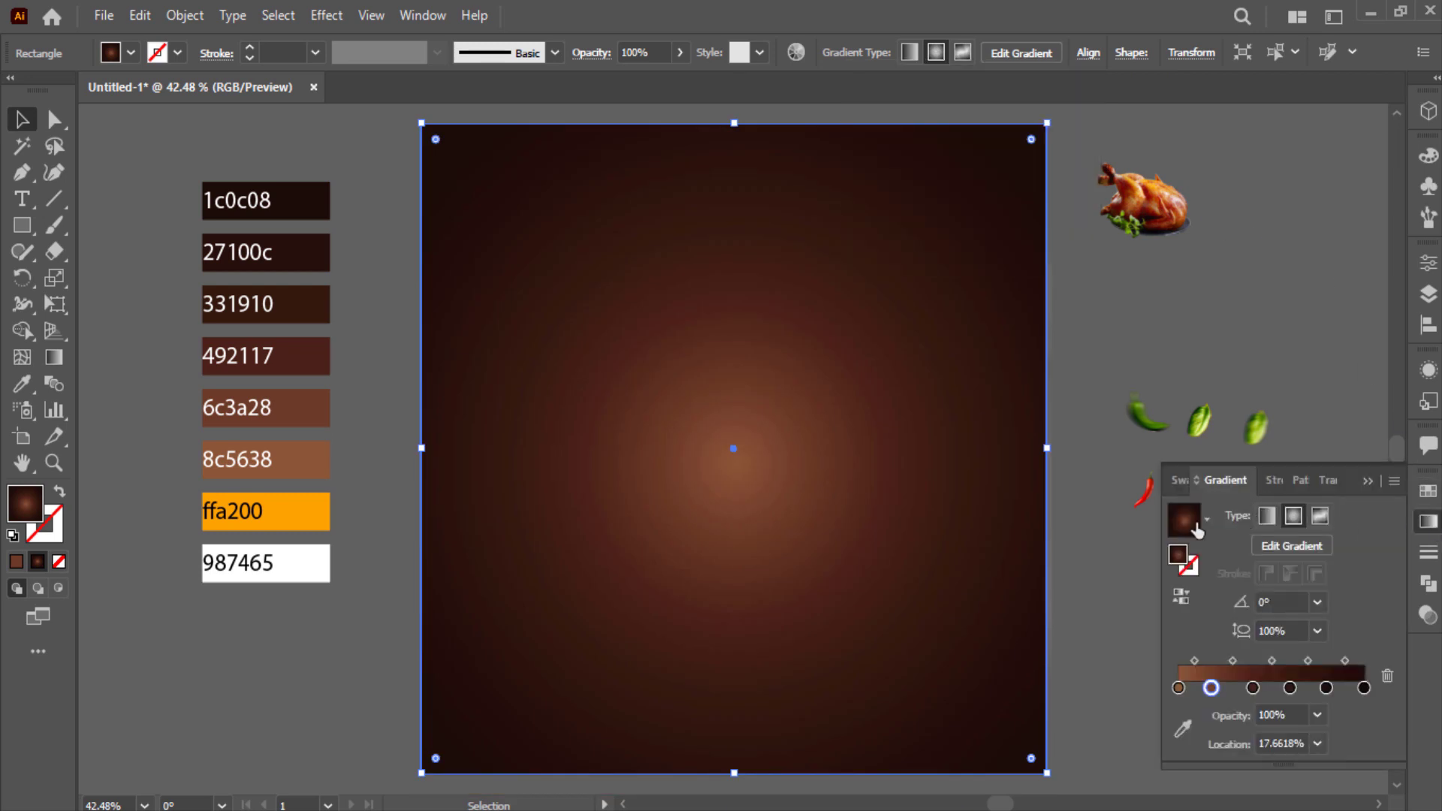
left_click(1207, 519)
left_click(1123, 564)
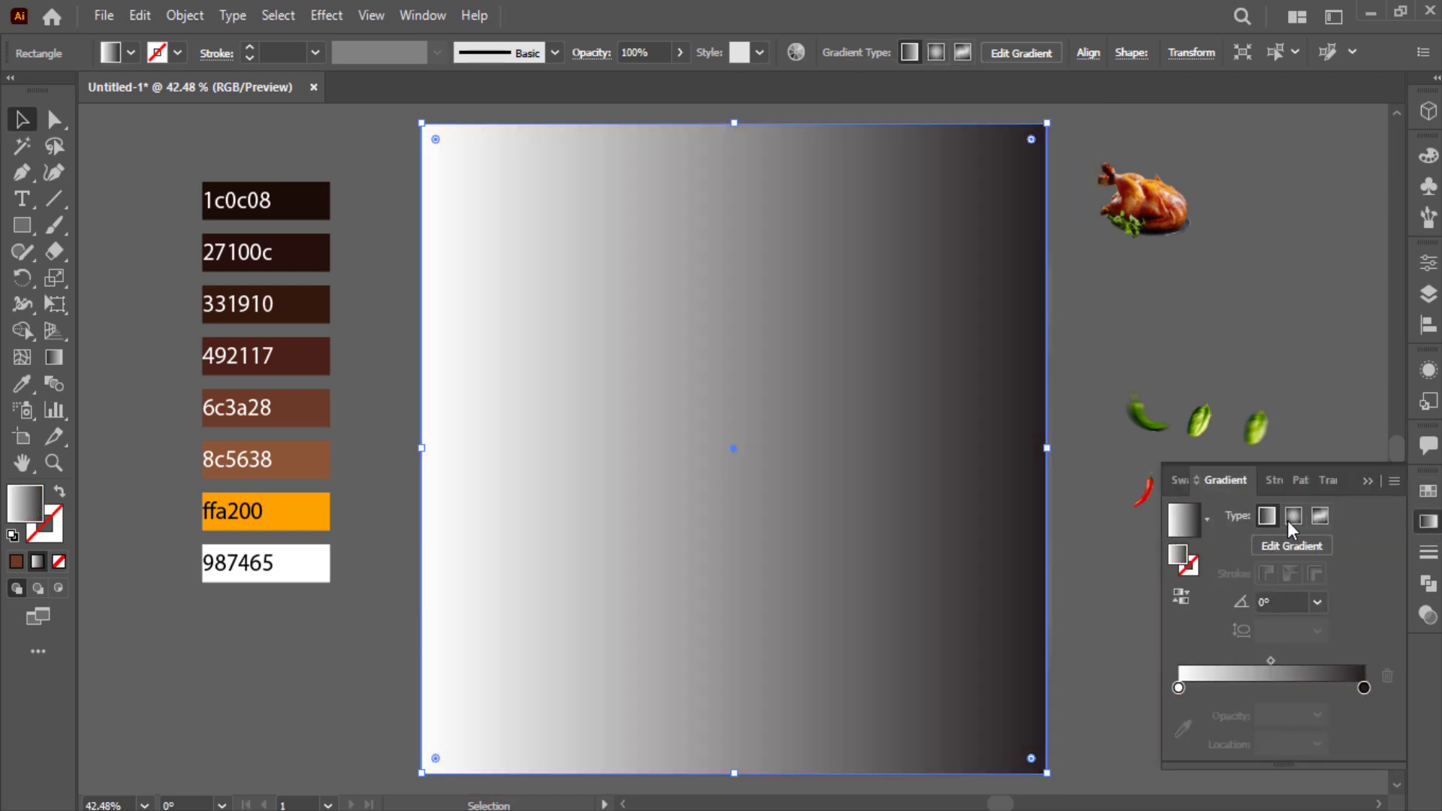
left_click(1291, 519)
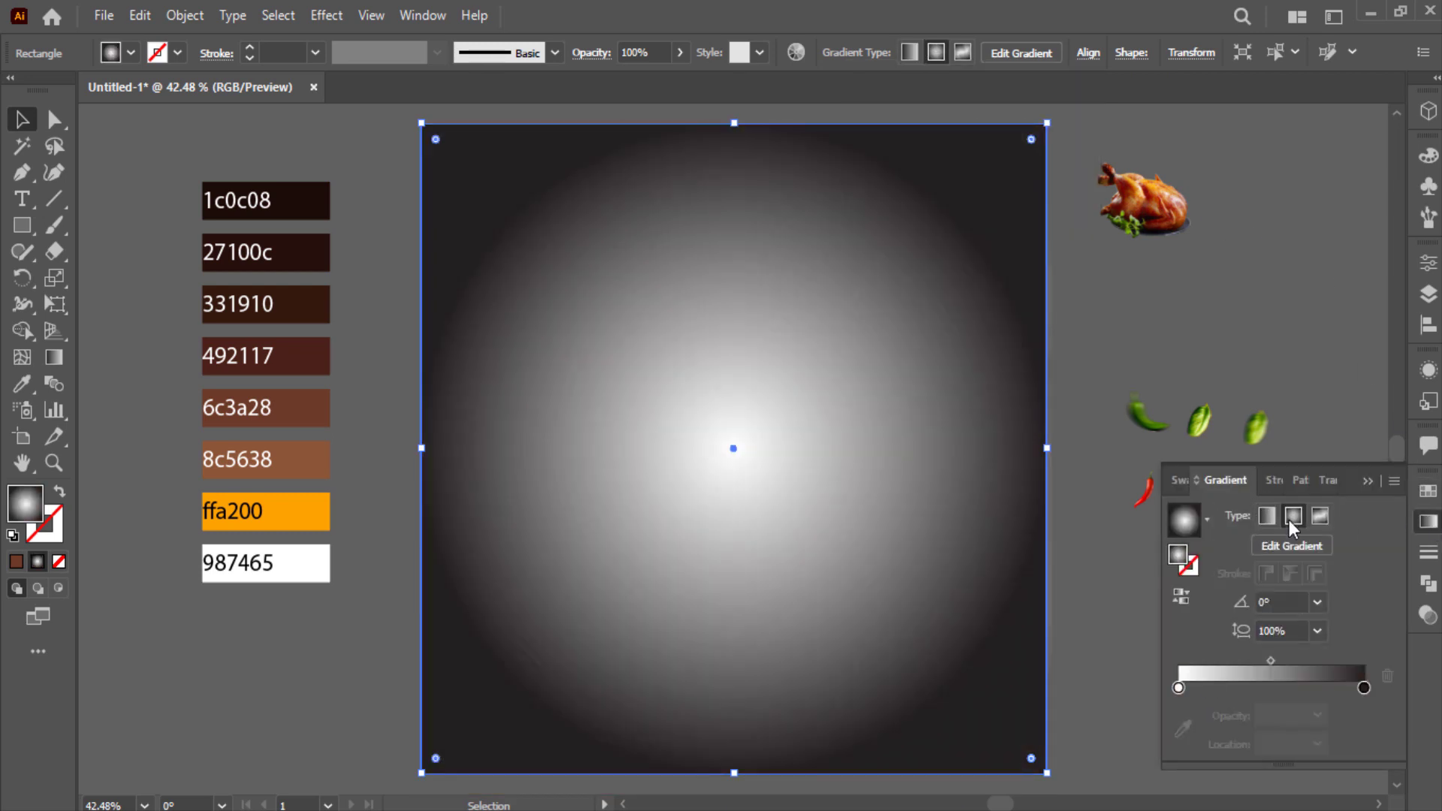
left_click(1179, 689)
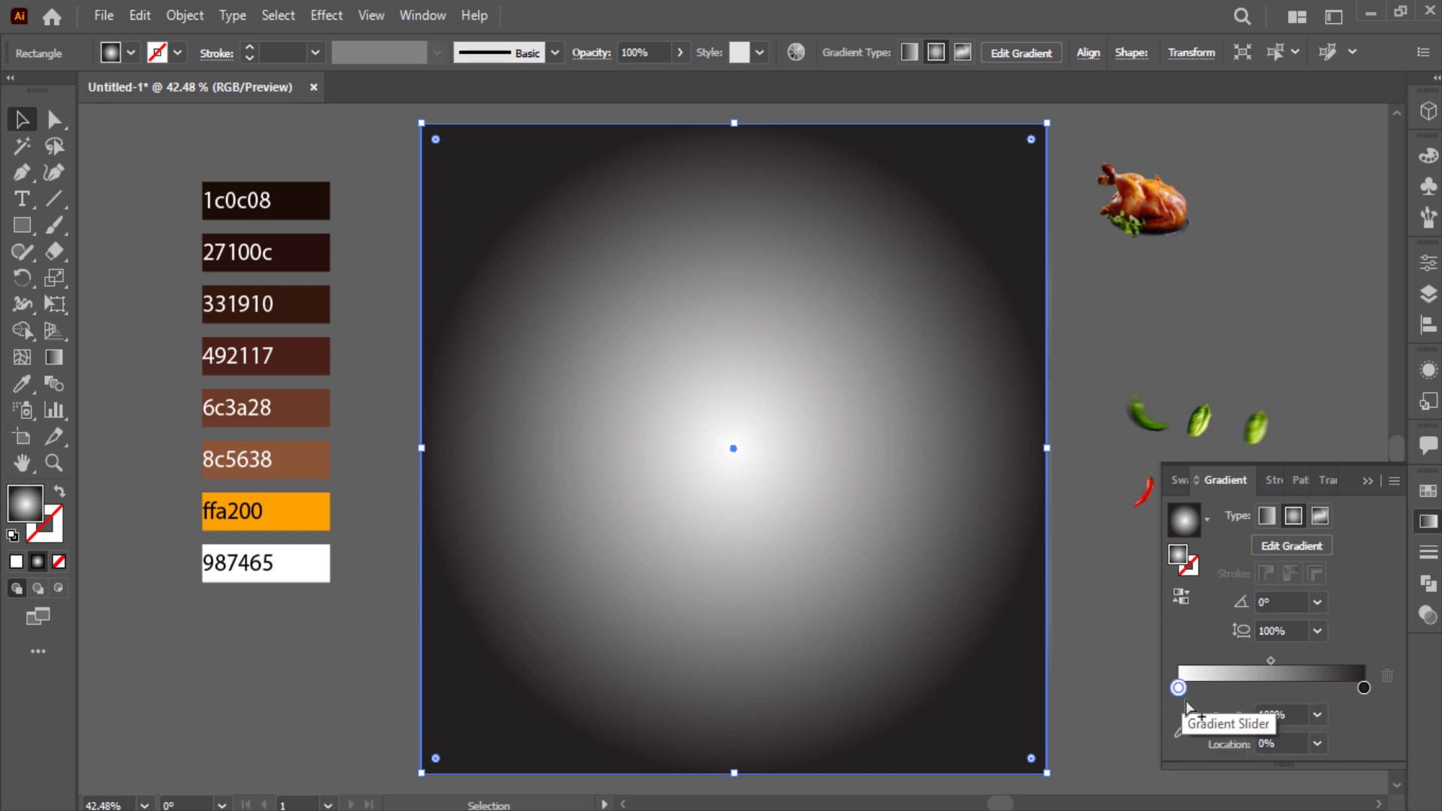
left_click(1280, 742)
left_click(1293, 714)
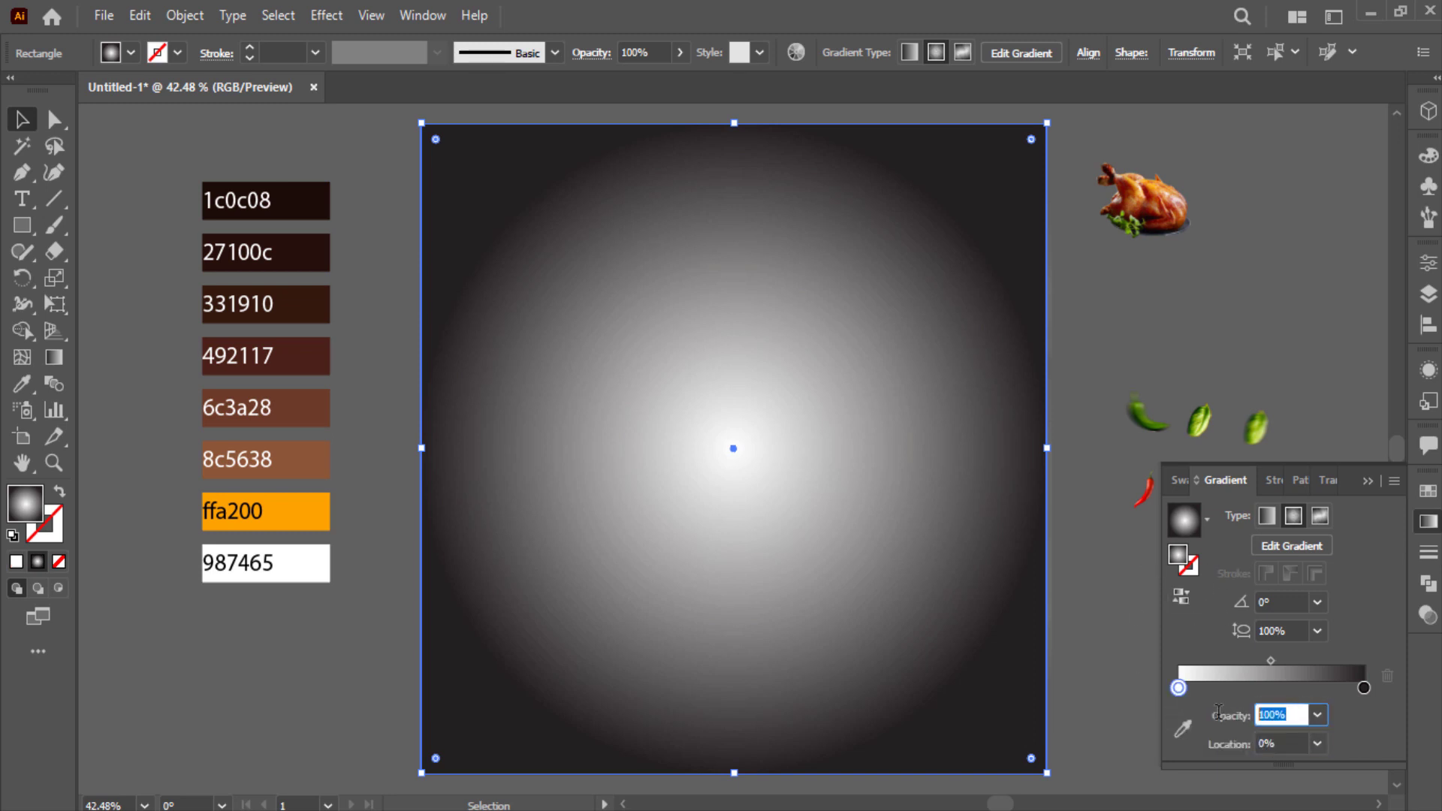
type("0")
left_click(1341, 690)
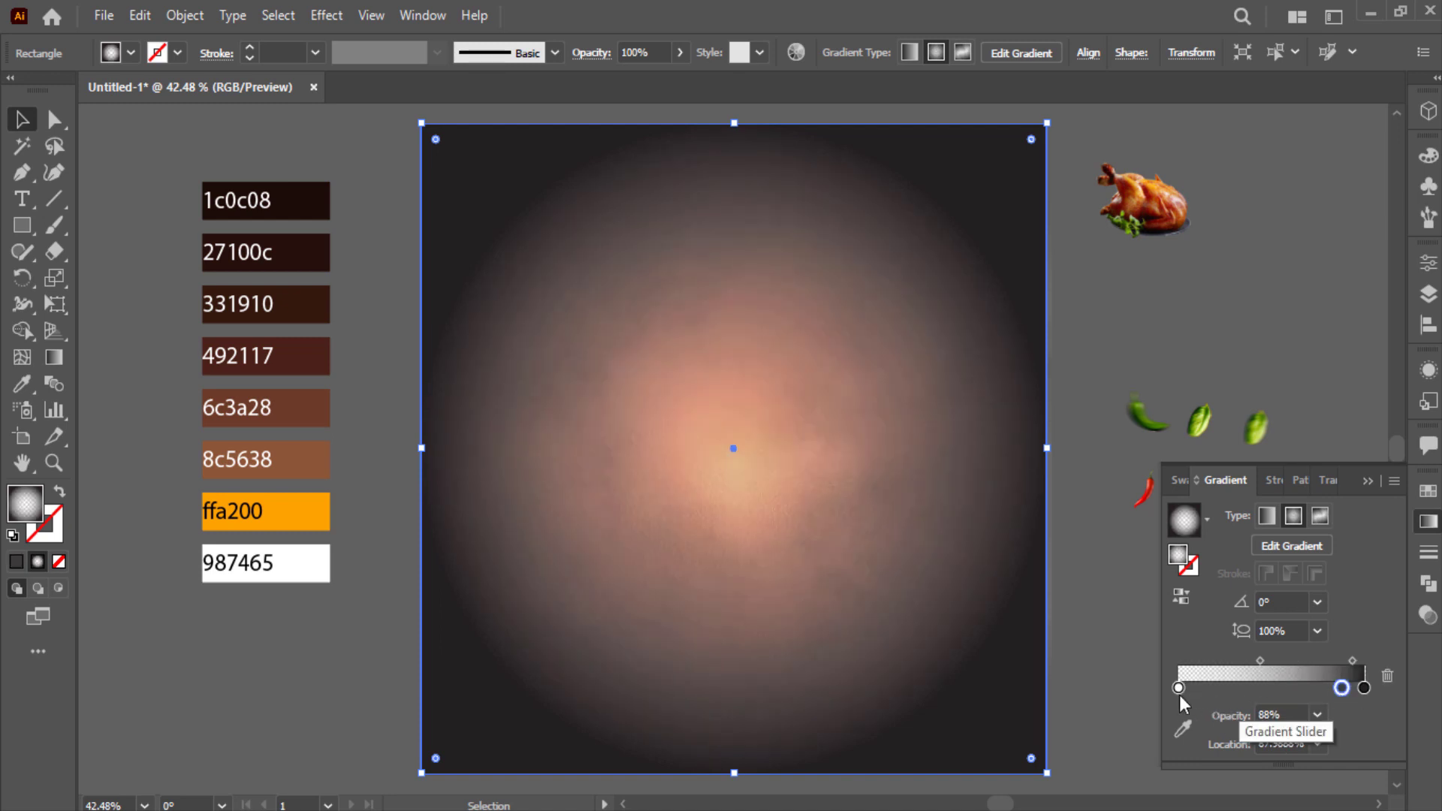
Step: Colour both gradient stops black and remove the extra stop
left_click(1179, 689)
double_click(1178, 688)
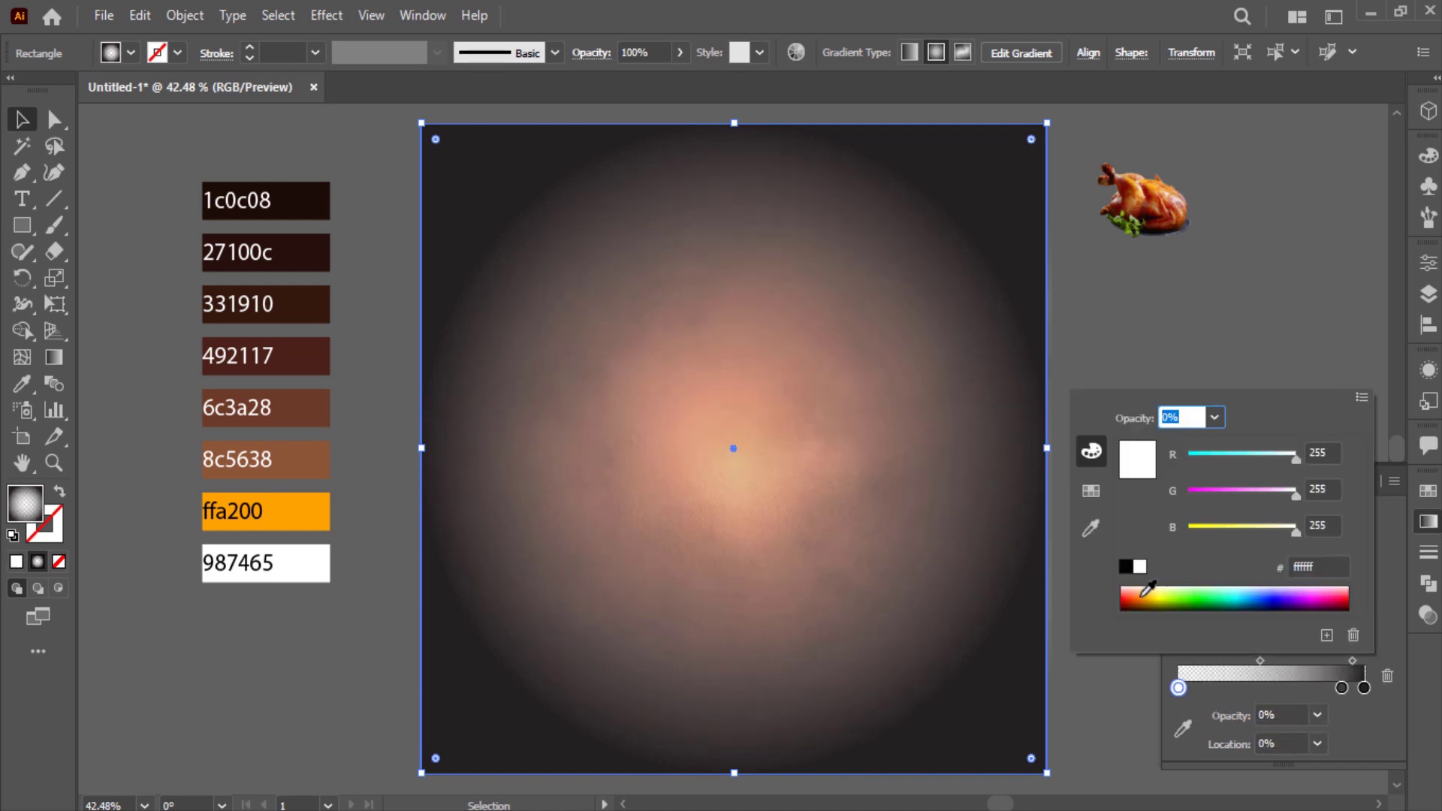
left_click(1125, 566)
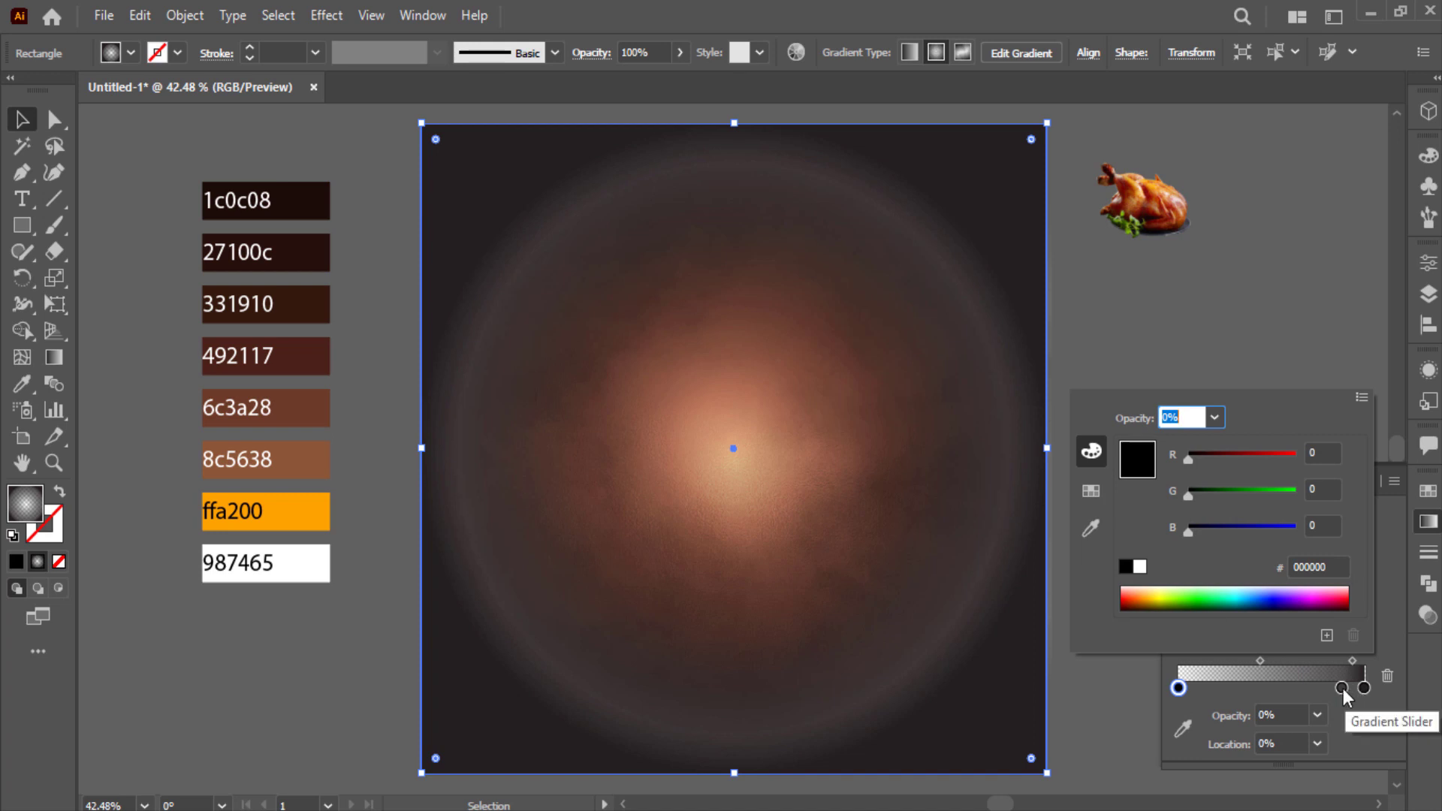
left_click_drag(1343, 688, 1349, 719)
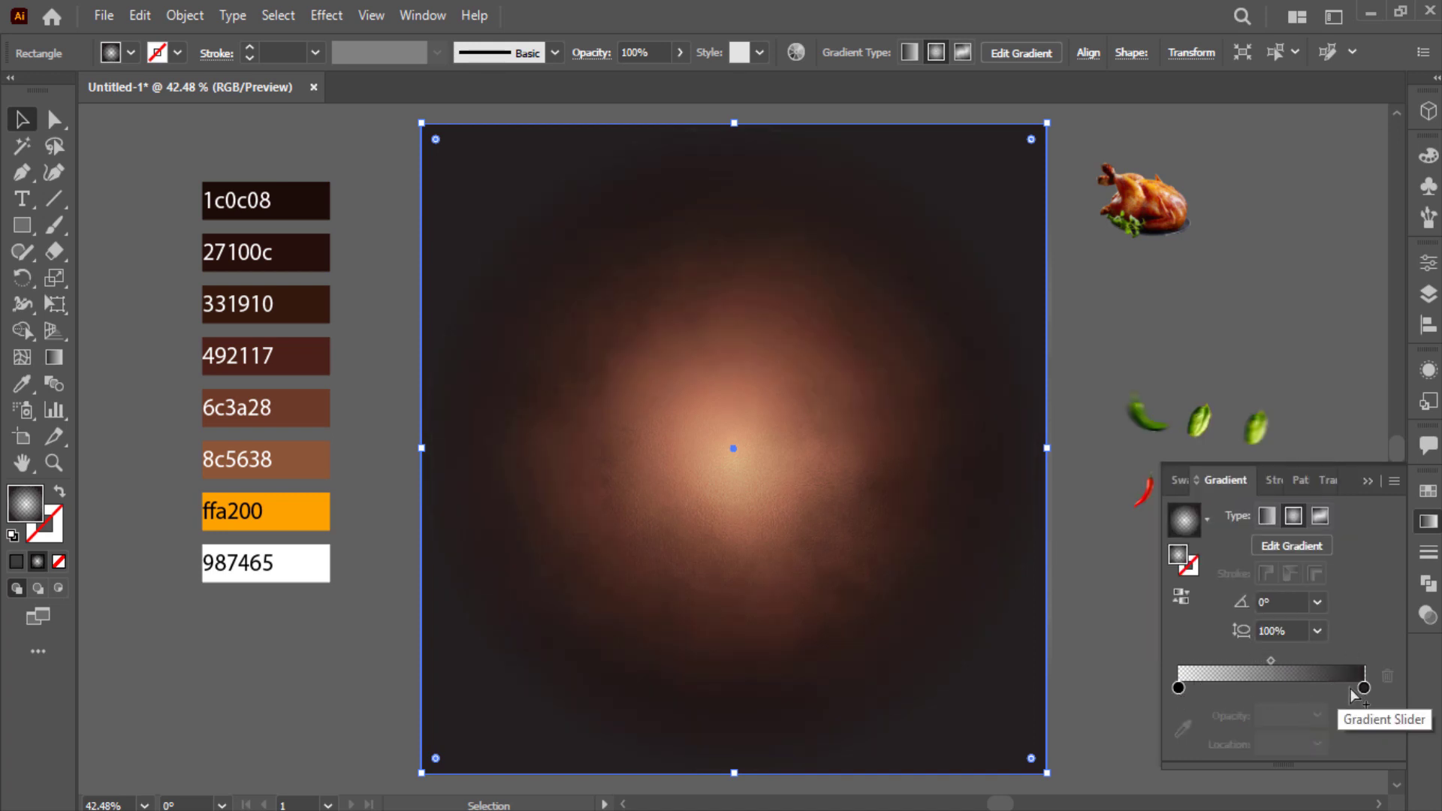
double_click(1364, 688)
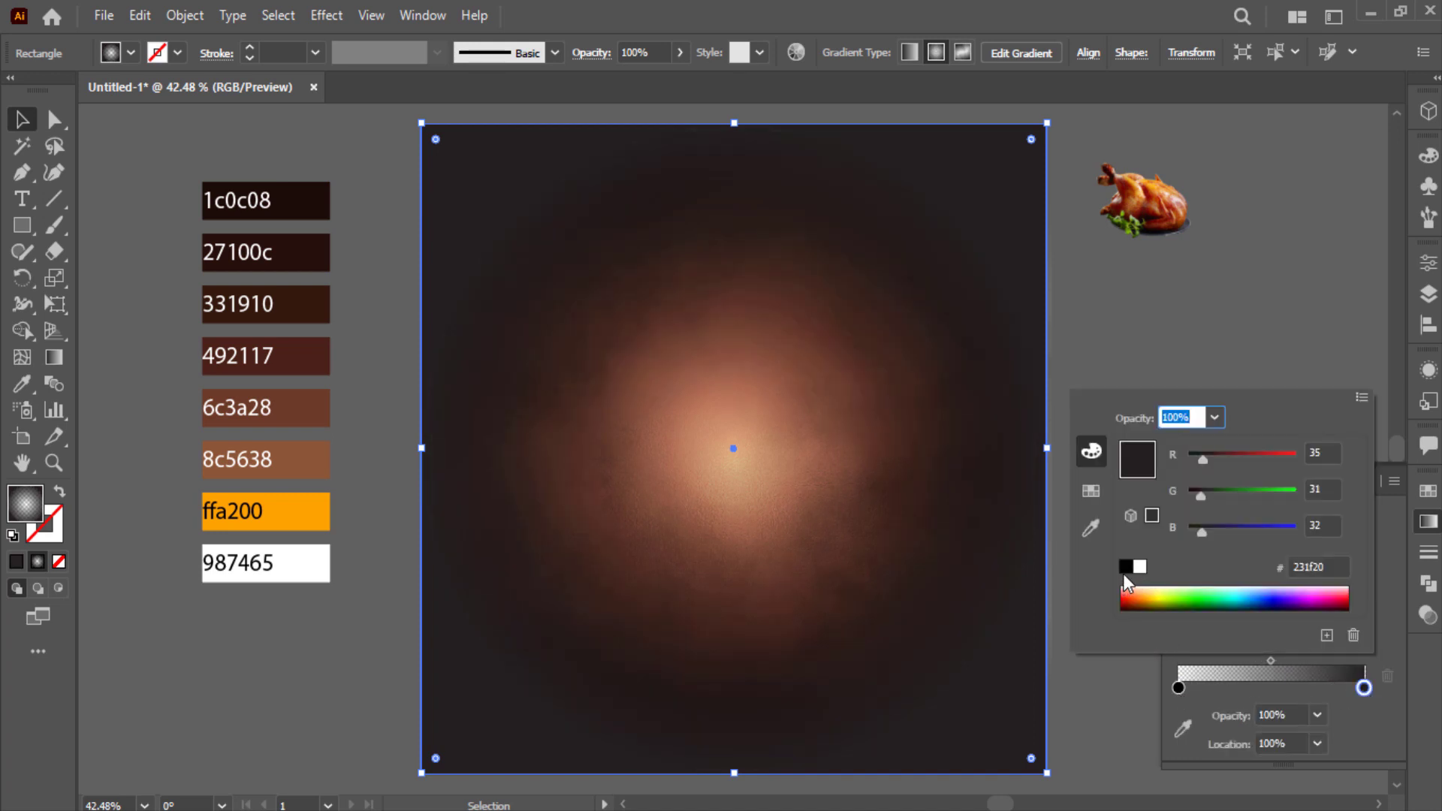
left_click(1124, 567)
left_click(1391, 644)
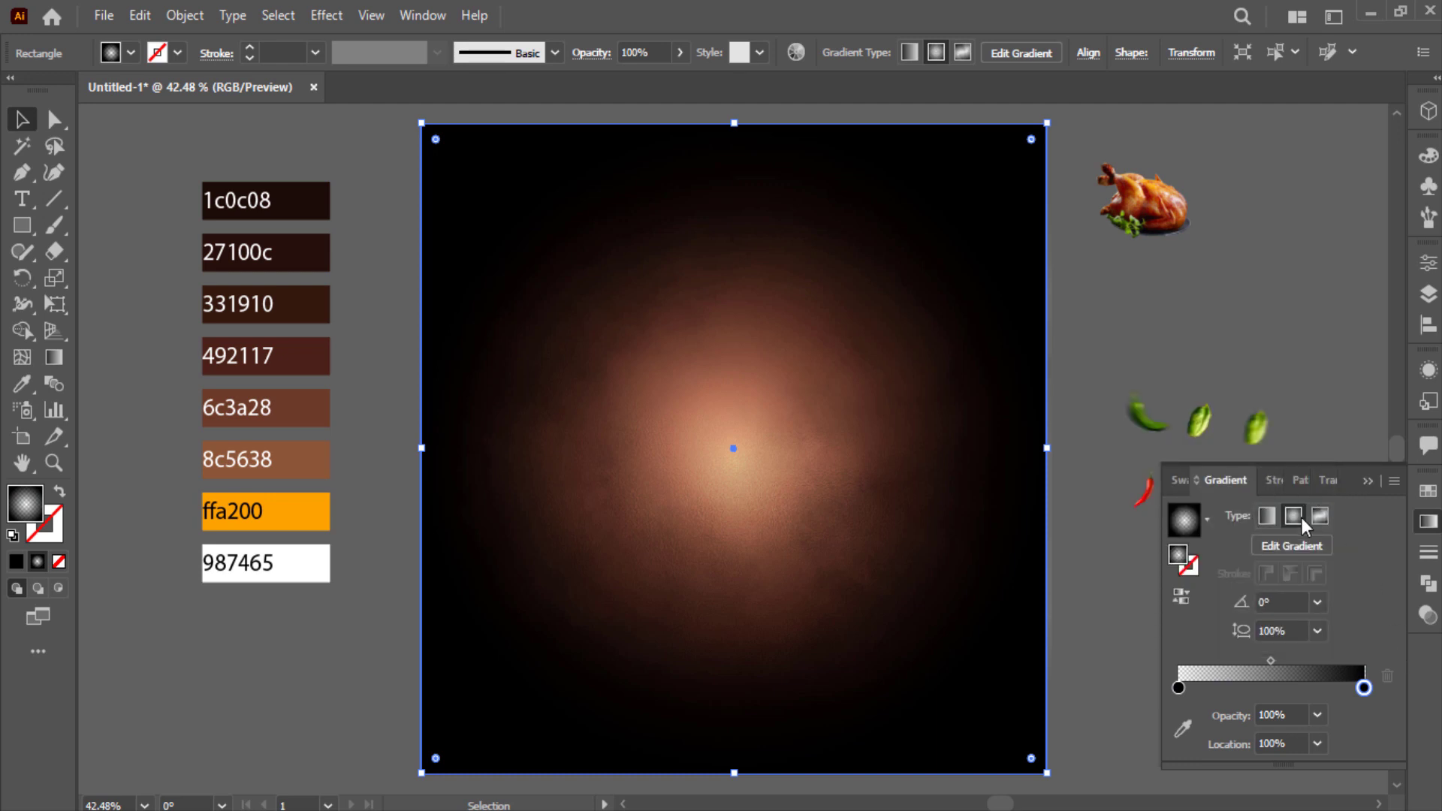
Step: Set the vignette's blend mode to Overlay instead of Multiply
left_click(1324, 482)
left_click(1238, 516)
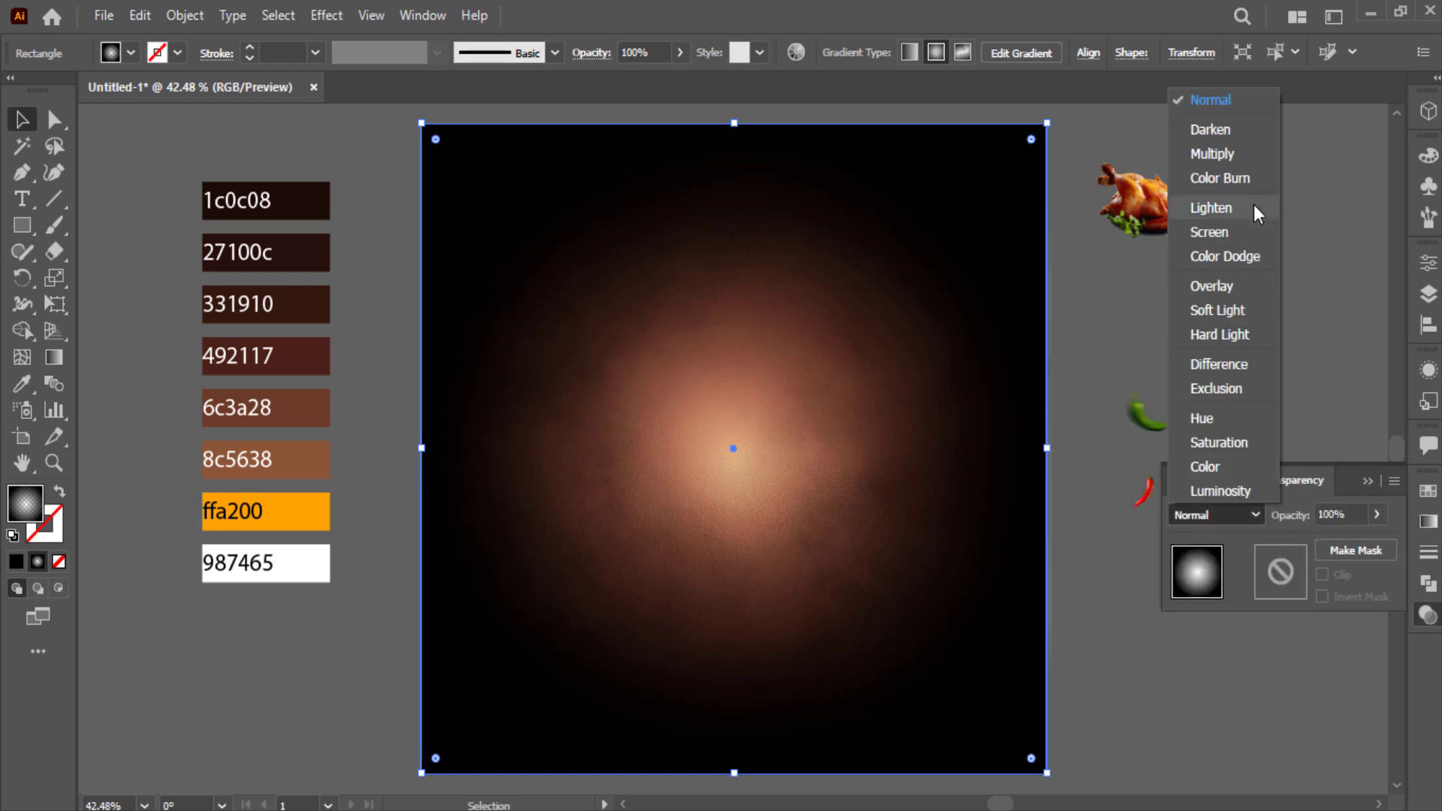
left_click(1240, 154)
left_click(1232, 515)
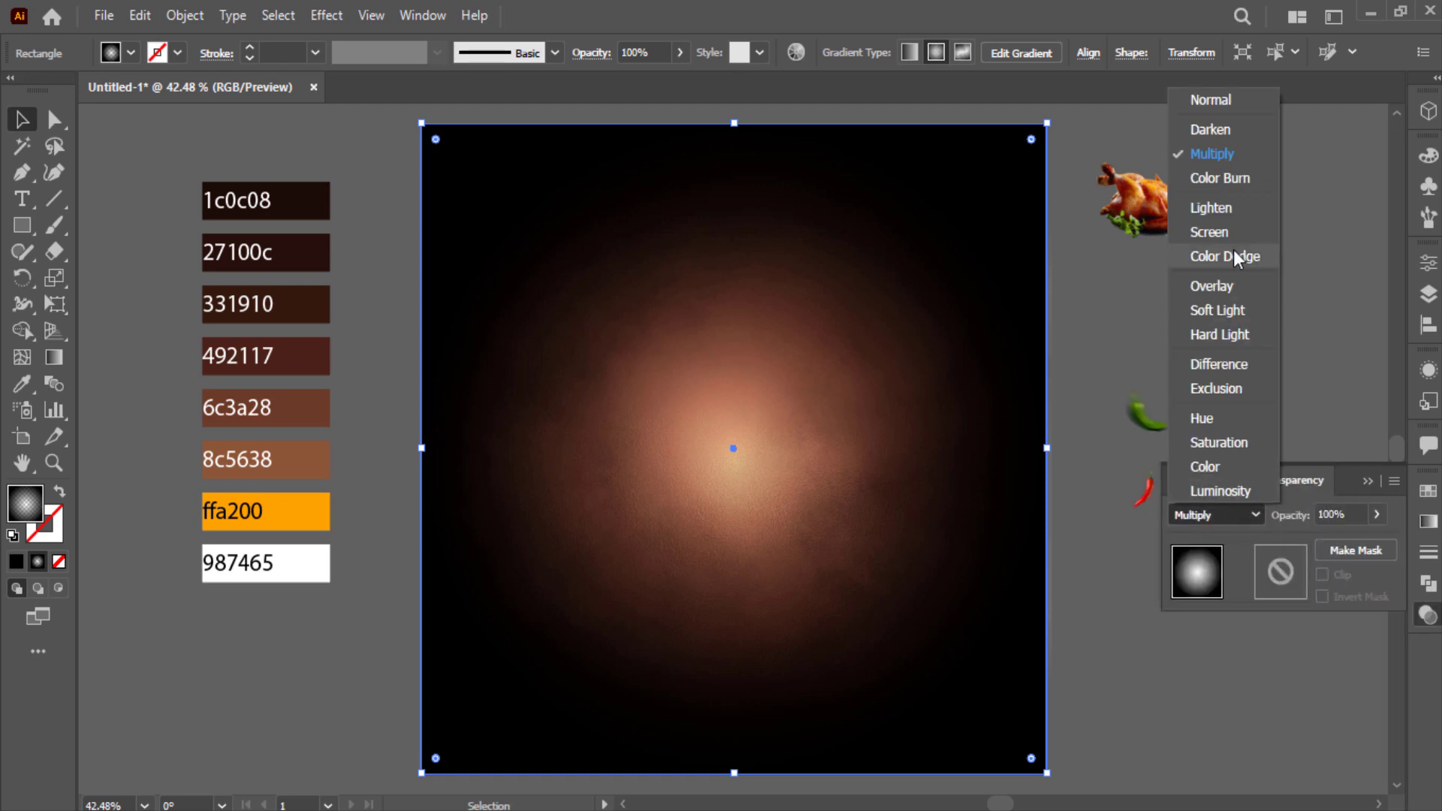
left_click(1228, 286)
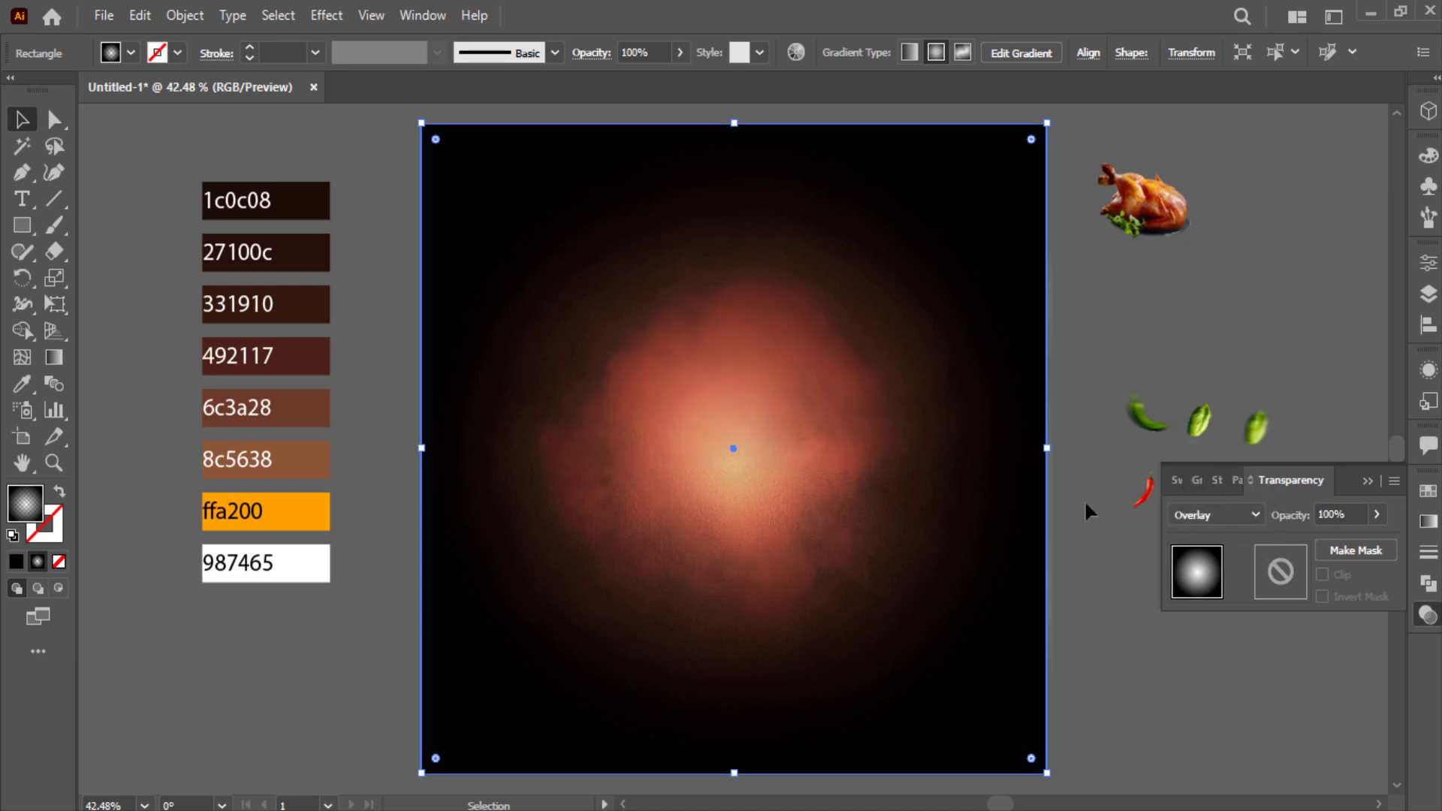
Step: Redraw the radial gradient from the upper centre outward with its midpoint at about 85.75%
key("g")
left_click_drag(734, 382, 1382, 614)
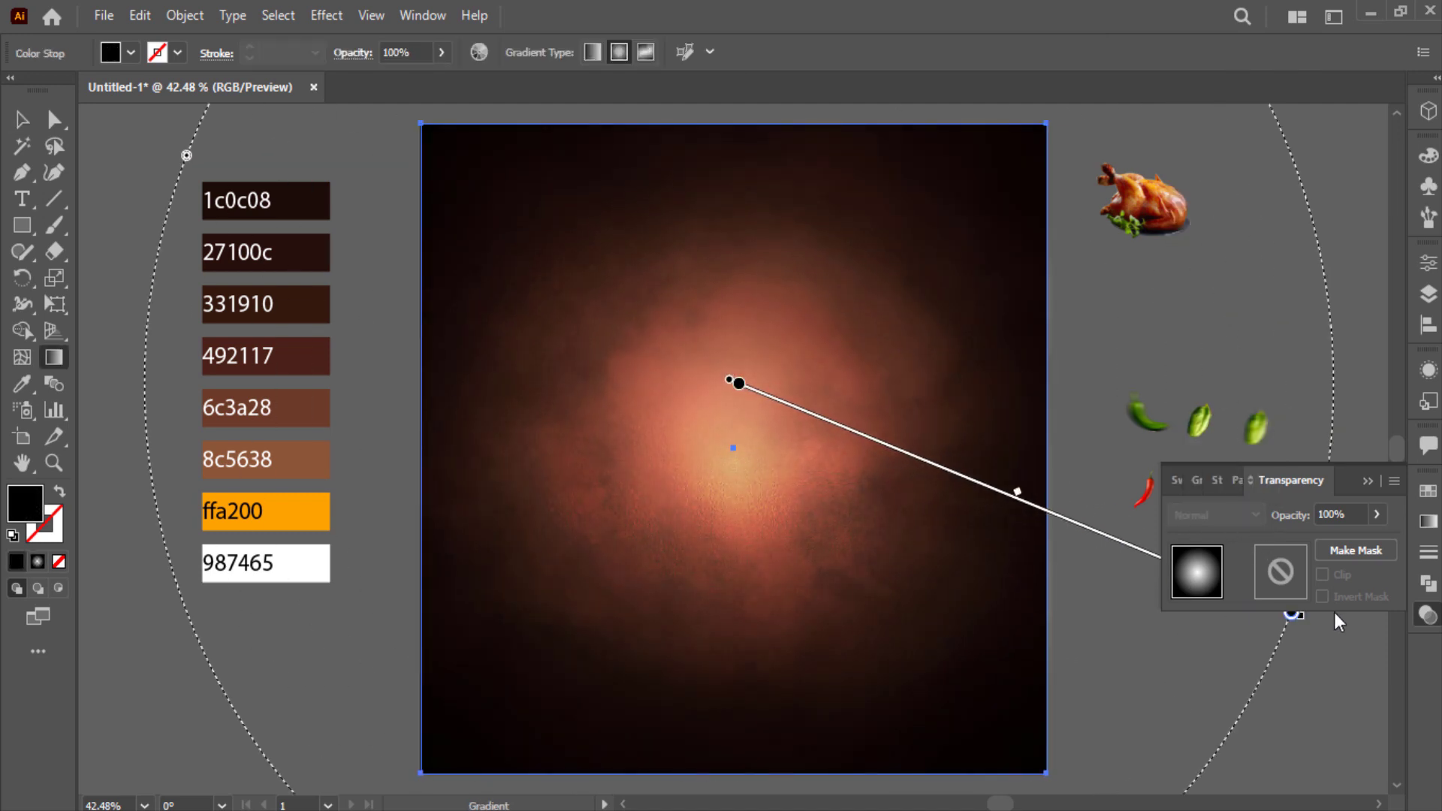
left_click_drag(733, 430, 1298, 586)
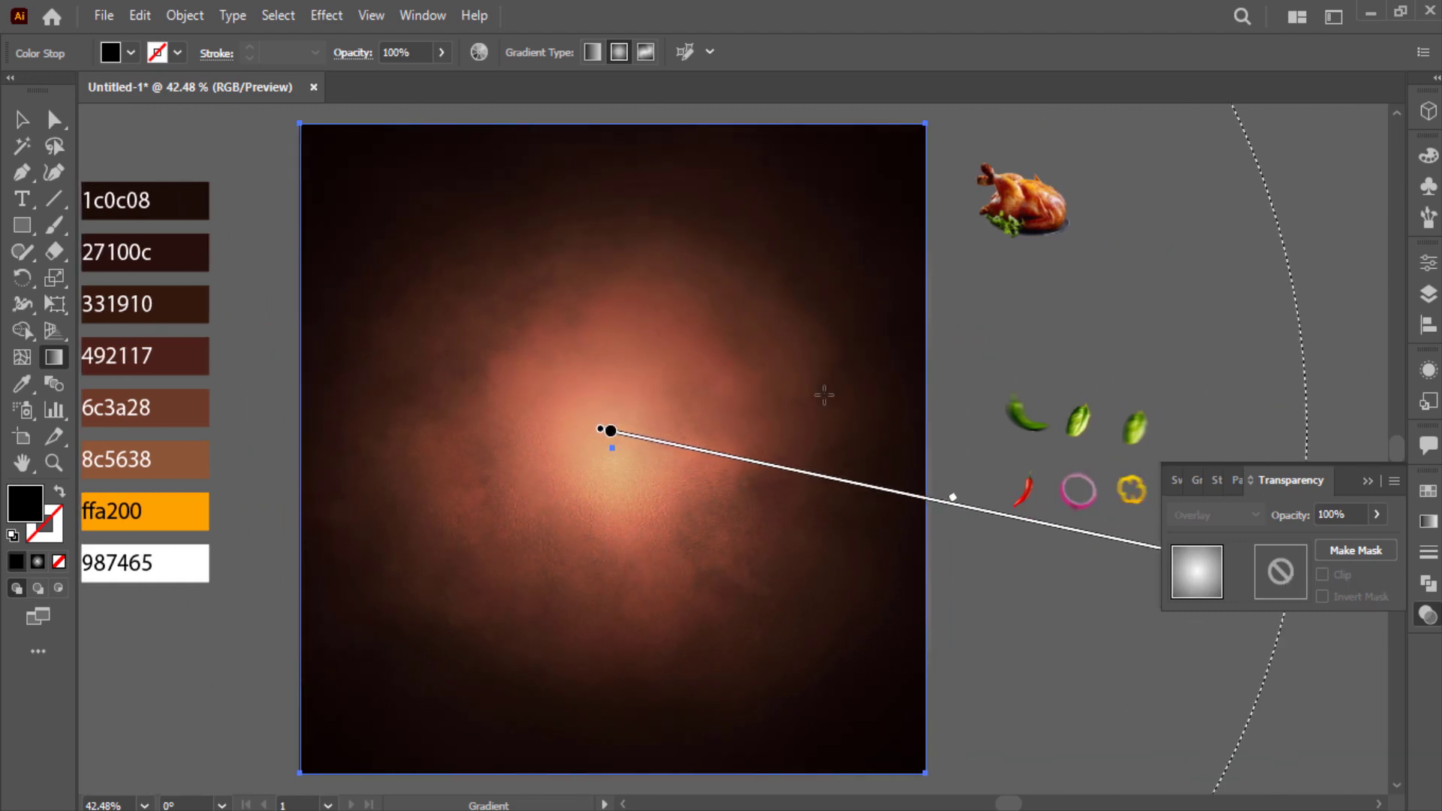
scroll(819, 397, "down", 2)
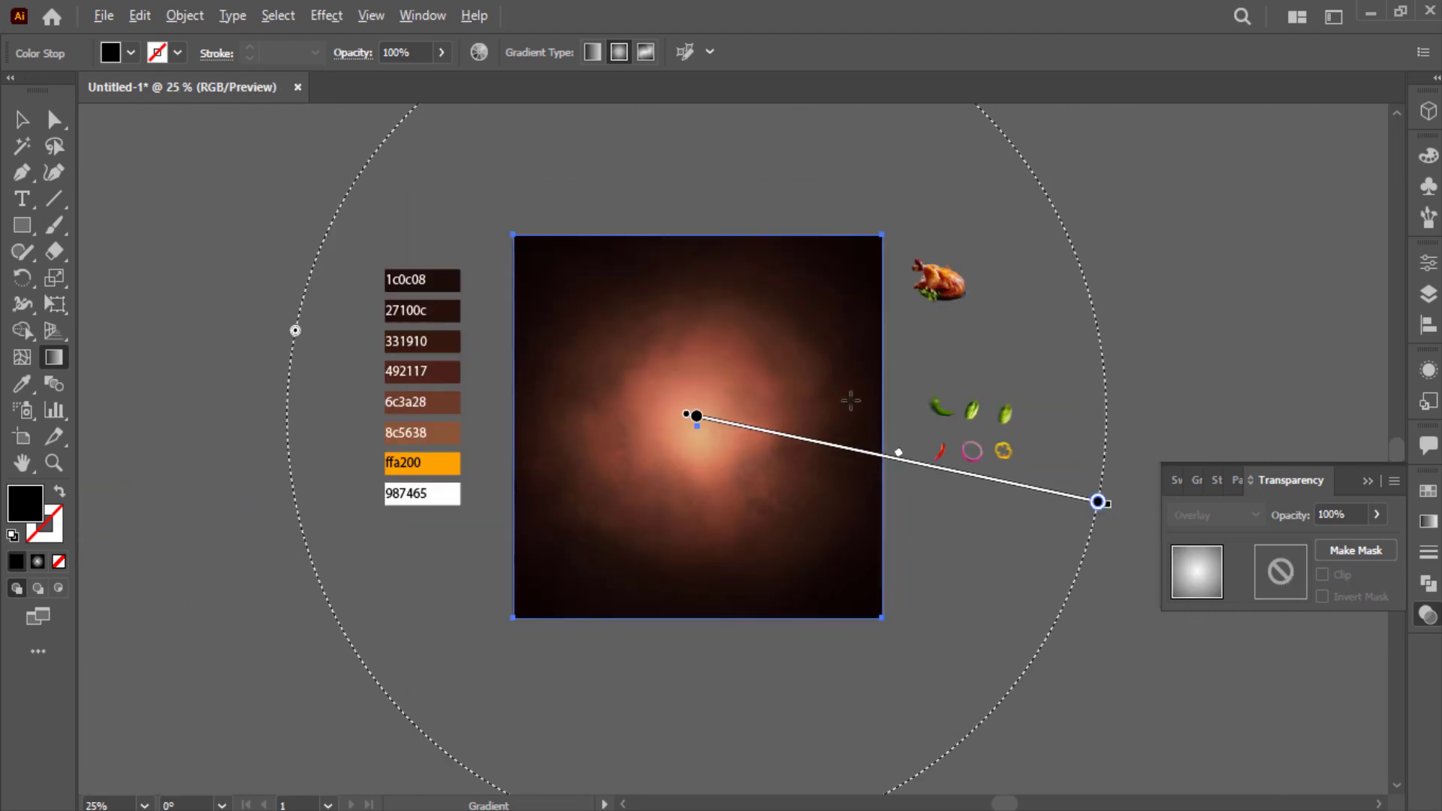
left_click(1197, 482)
left_click_drag(1271, 635, 1328, 639)
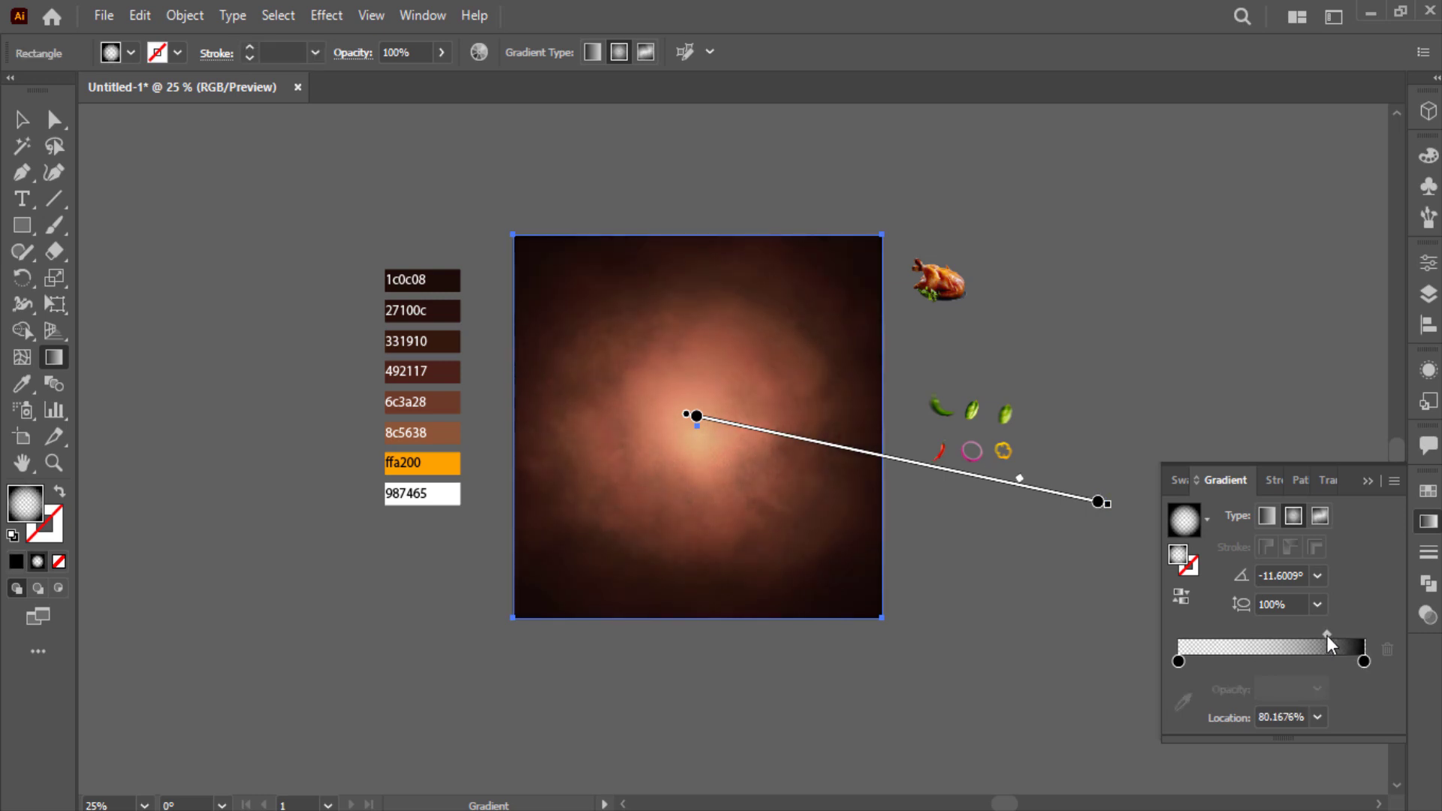
left_click_drag(1328, 635, 1337, 636)
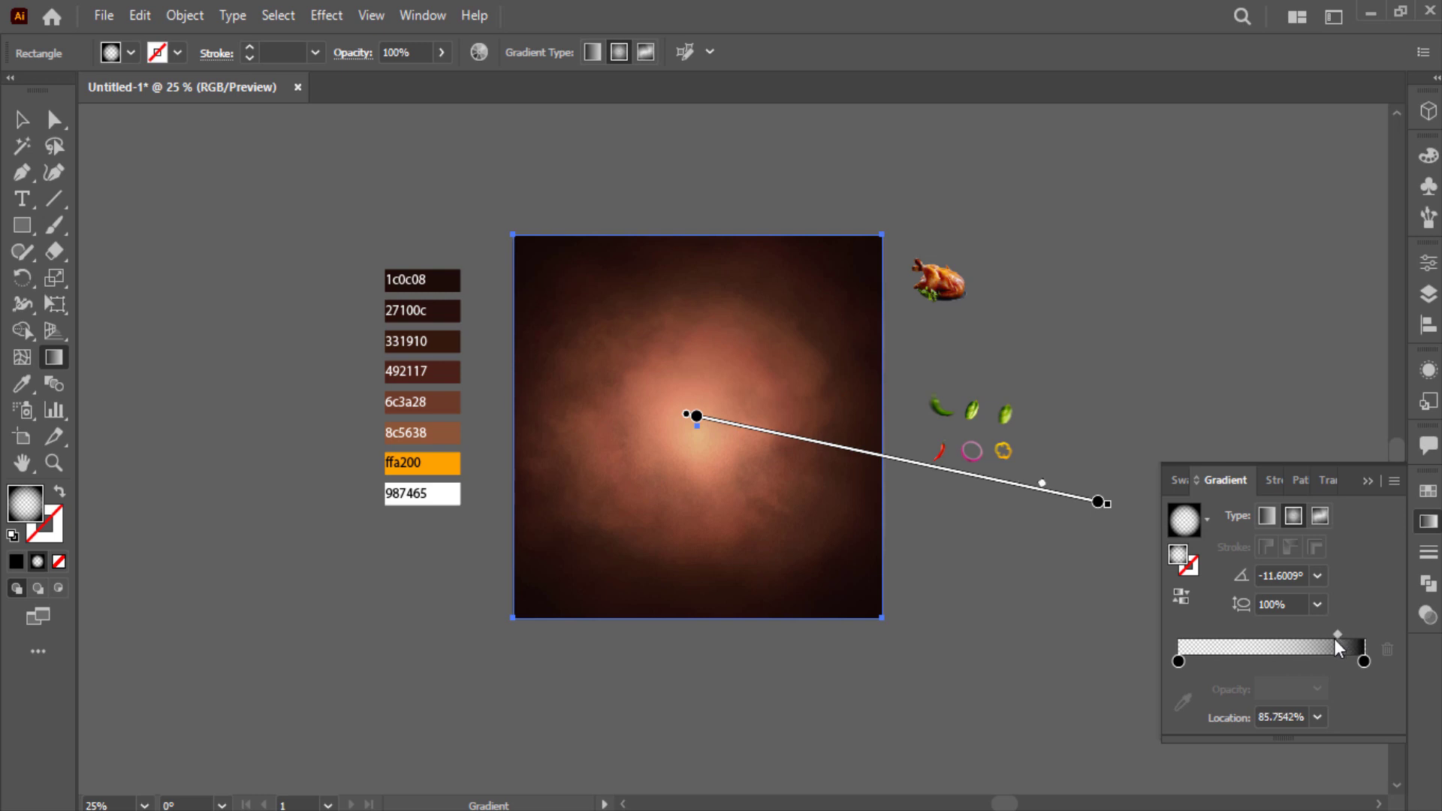
left_click(22, 124)
left_click(436, 231)
key("ctrl+0")
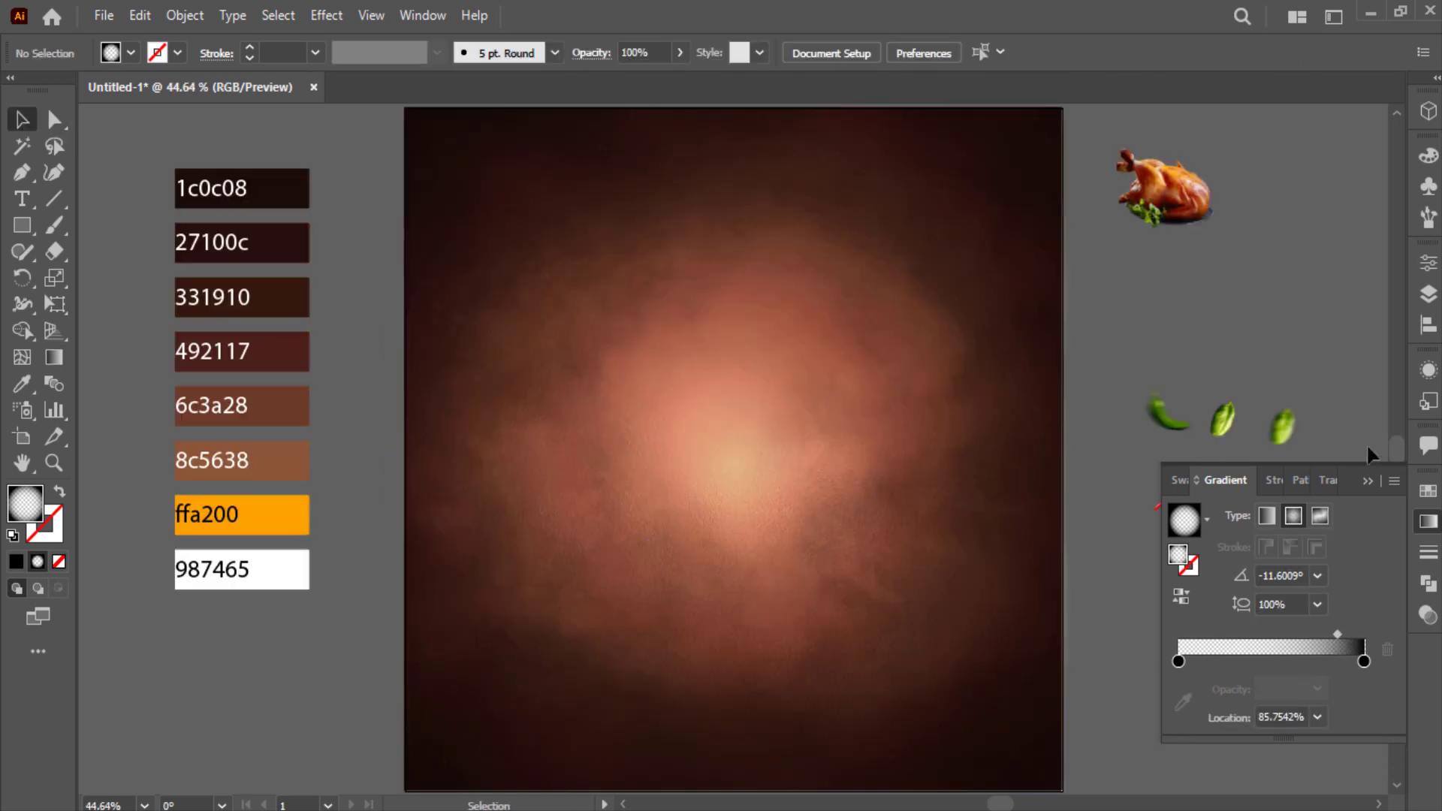
Step: Lock the background with Ctrl+2 and bring the chicken image to the front
left_click(1368, 481)
left_click(1032, 396)
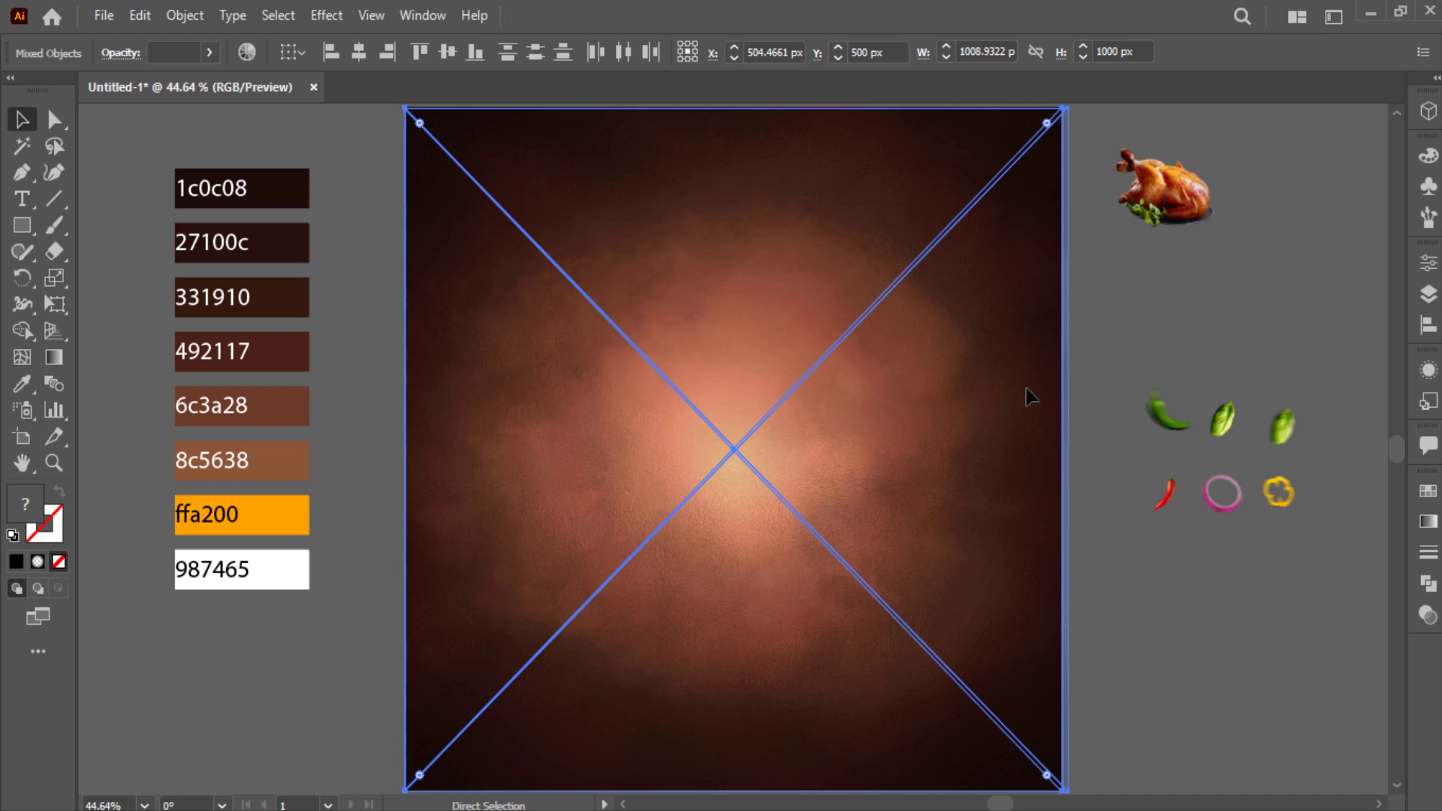
key("ctrl+2")
left_click(1156, 238)
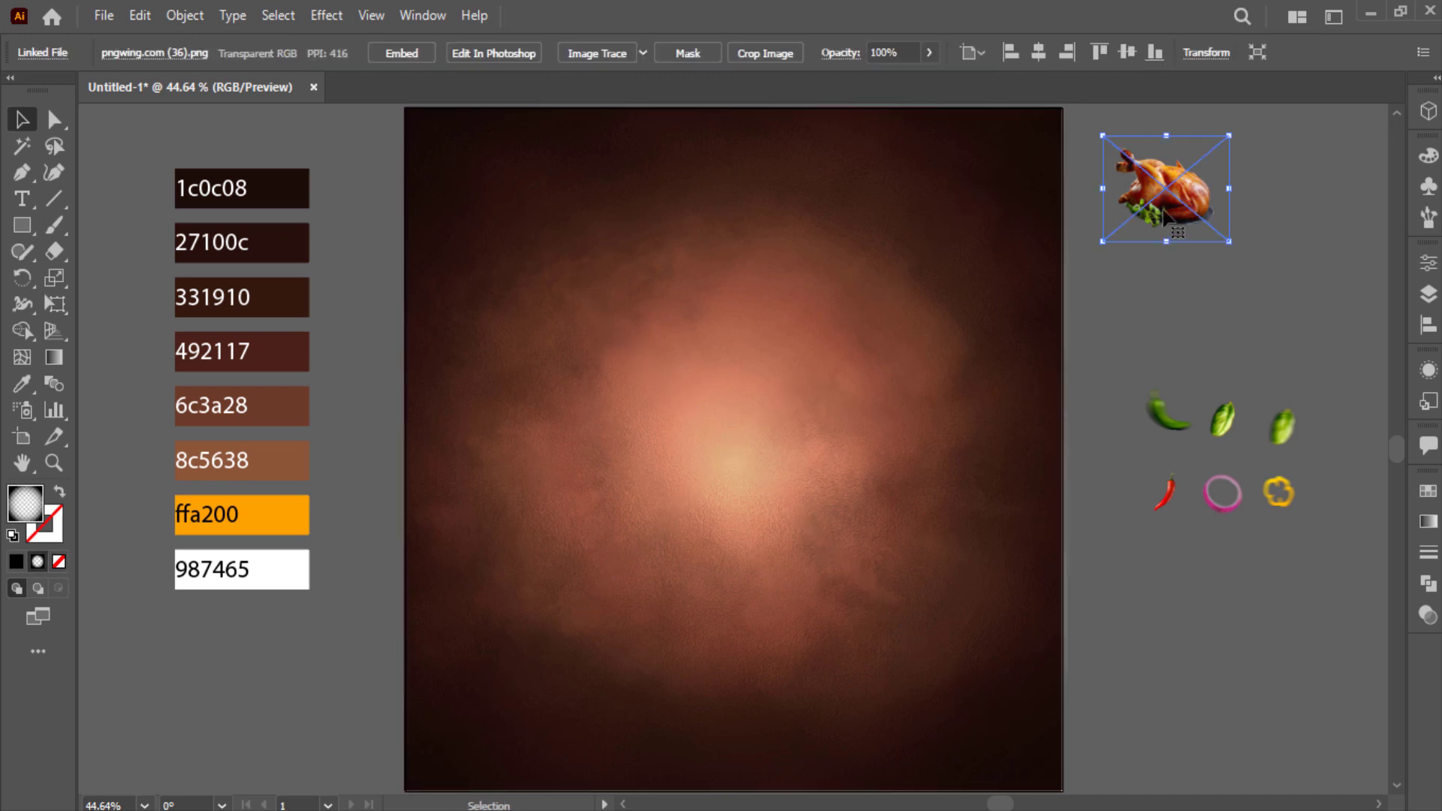
right_click(1163, 211)
left_click(1077, 403)
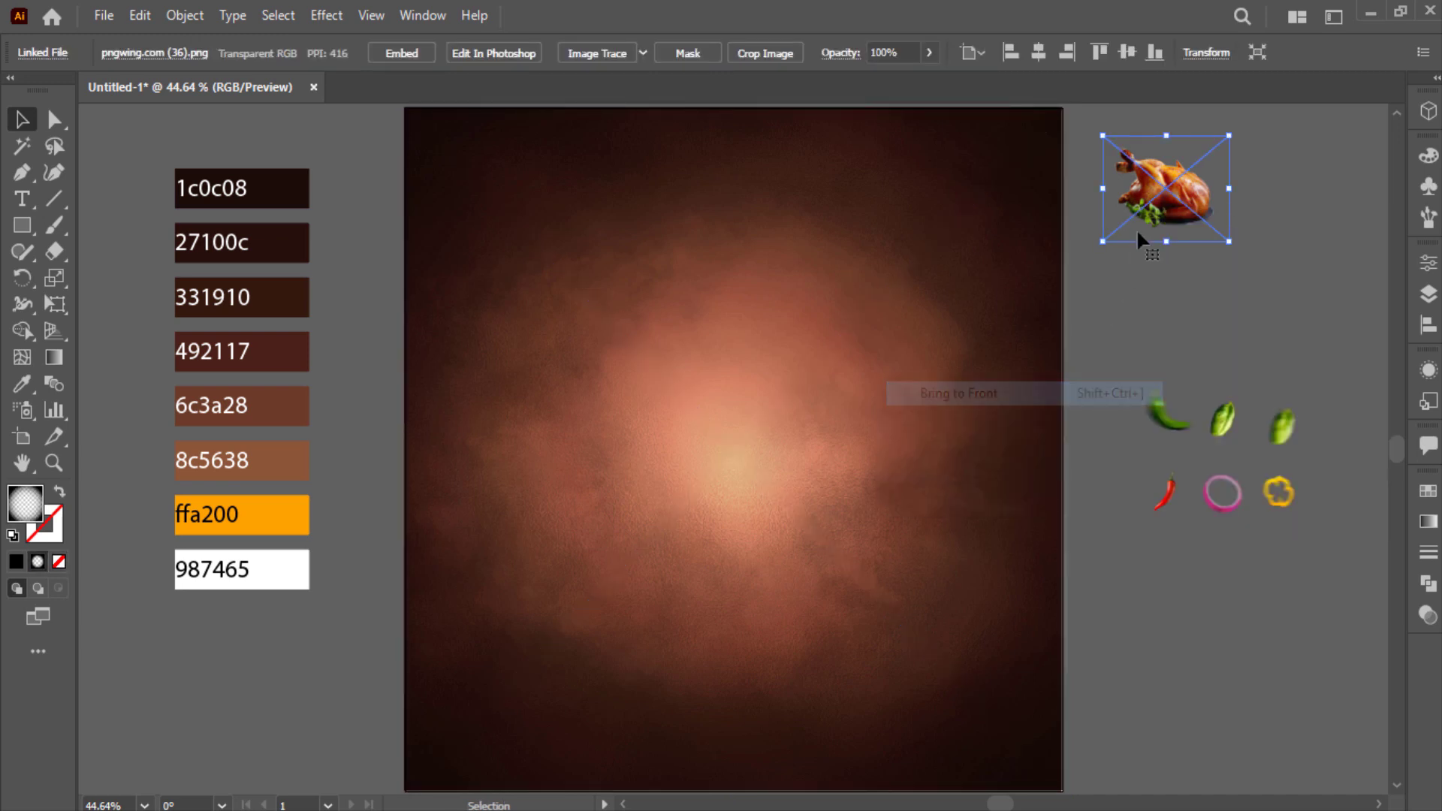
Step: Move the chicken image to the poster's centre and enlarge it by its corner handles
left_click_drag(1138, 228, 691, 524)
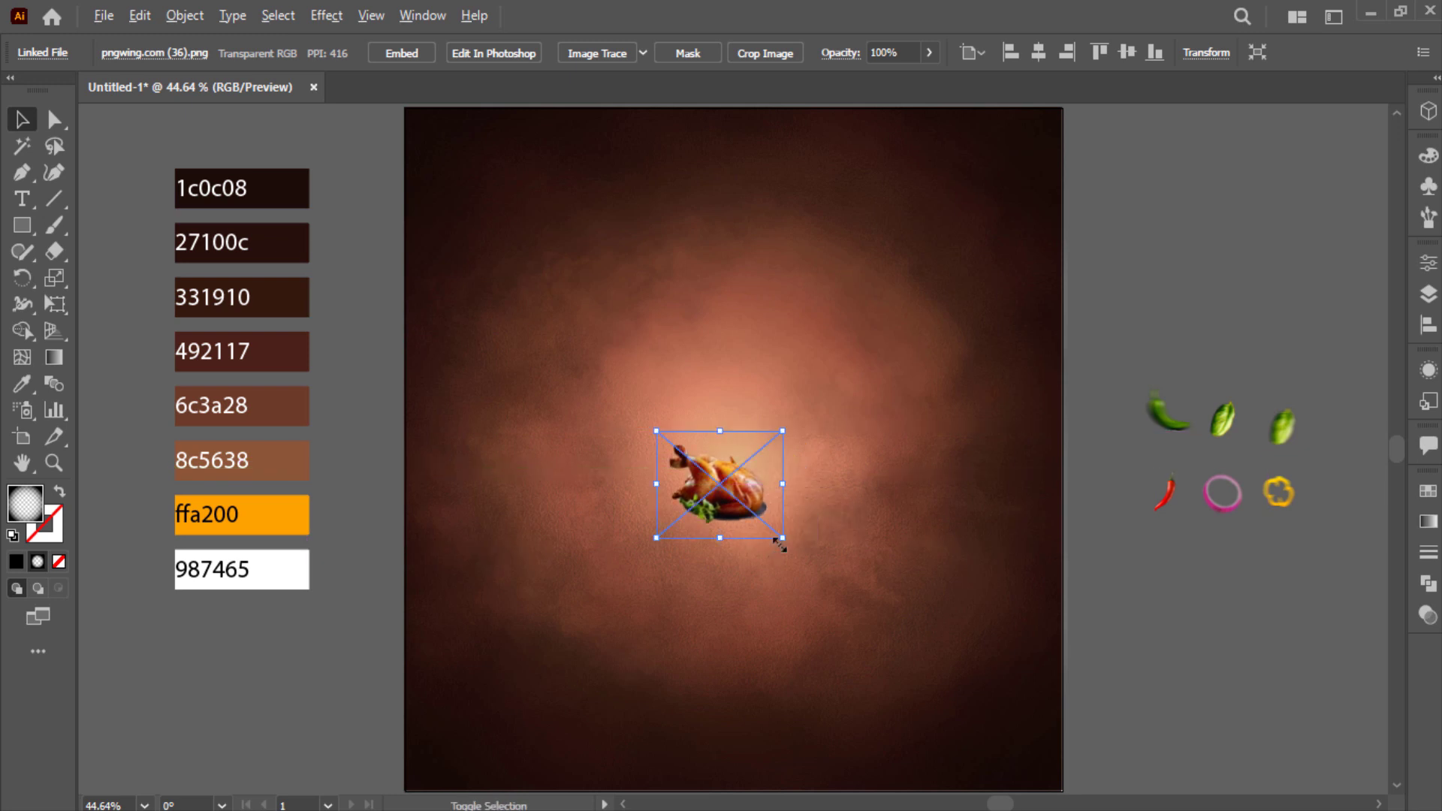
left_click_drag(781, 539, 969, 774)
left_click_drag(799, 610, 810, 620)
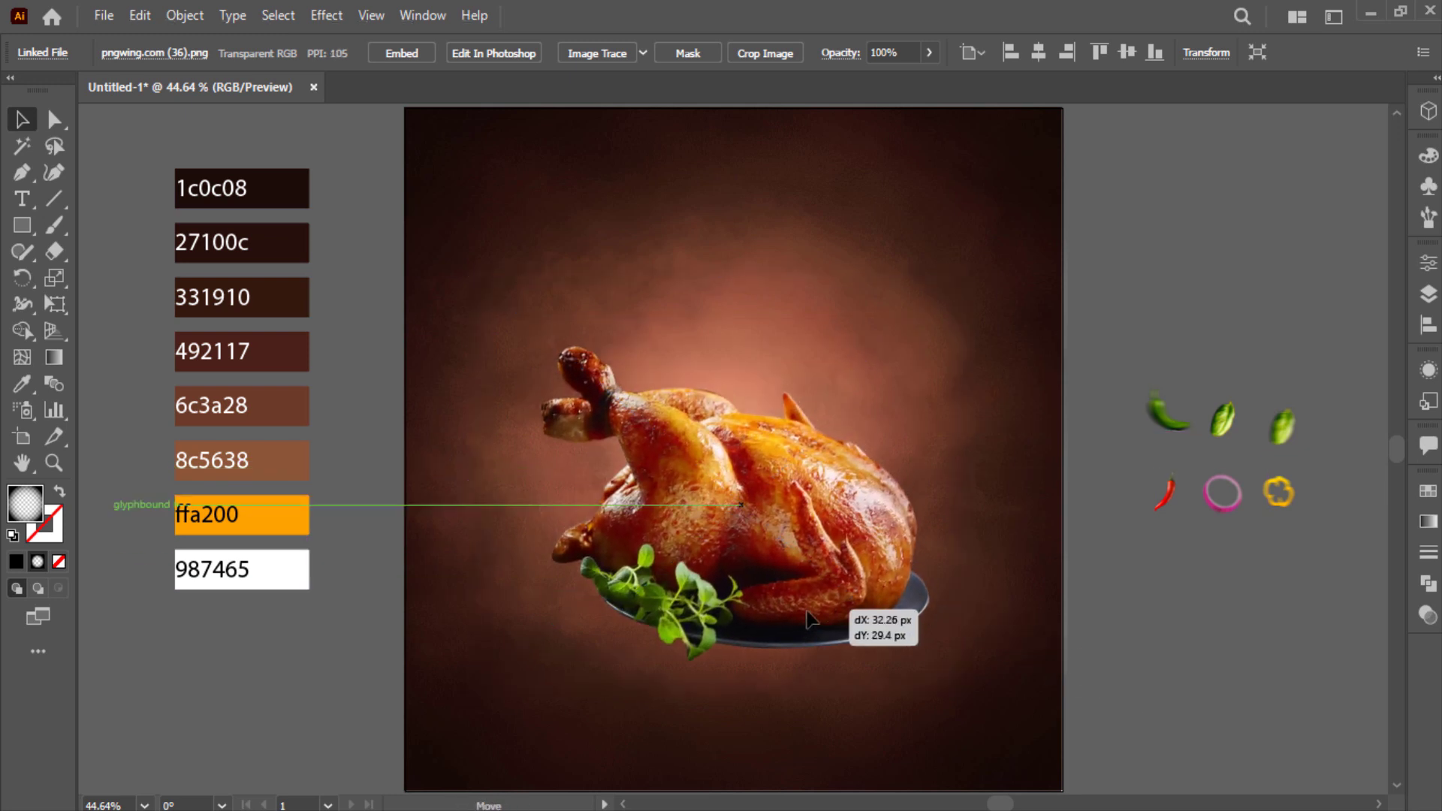
left_click_drag(989, 637, 1017, 745)
left_click_drag(893, 616, 890, 616)
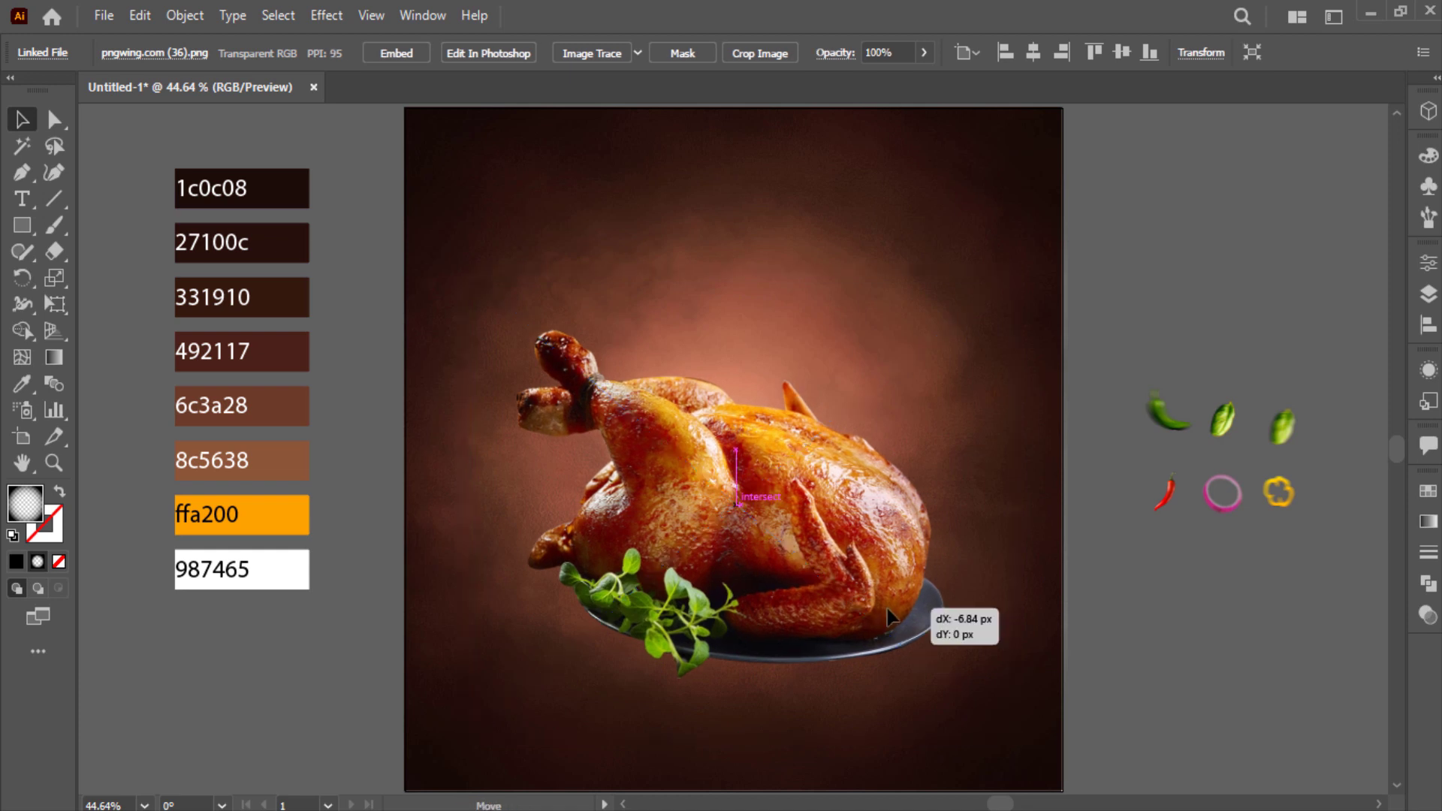
left_click_drag(1011, 742, 1011, 743)
left_click_drag(909, 630, 911, 619)
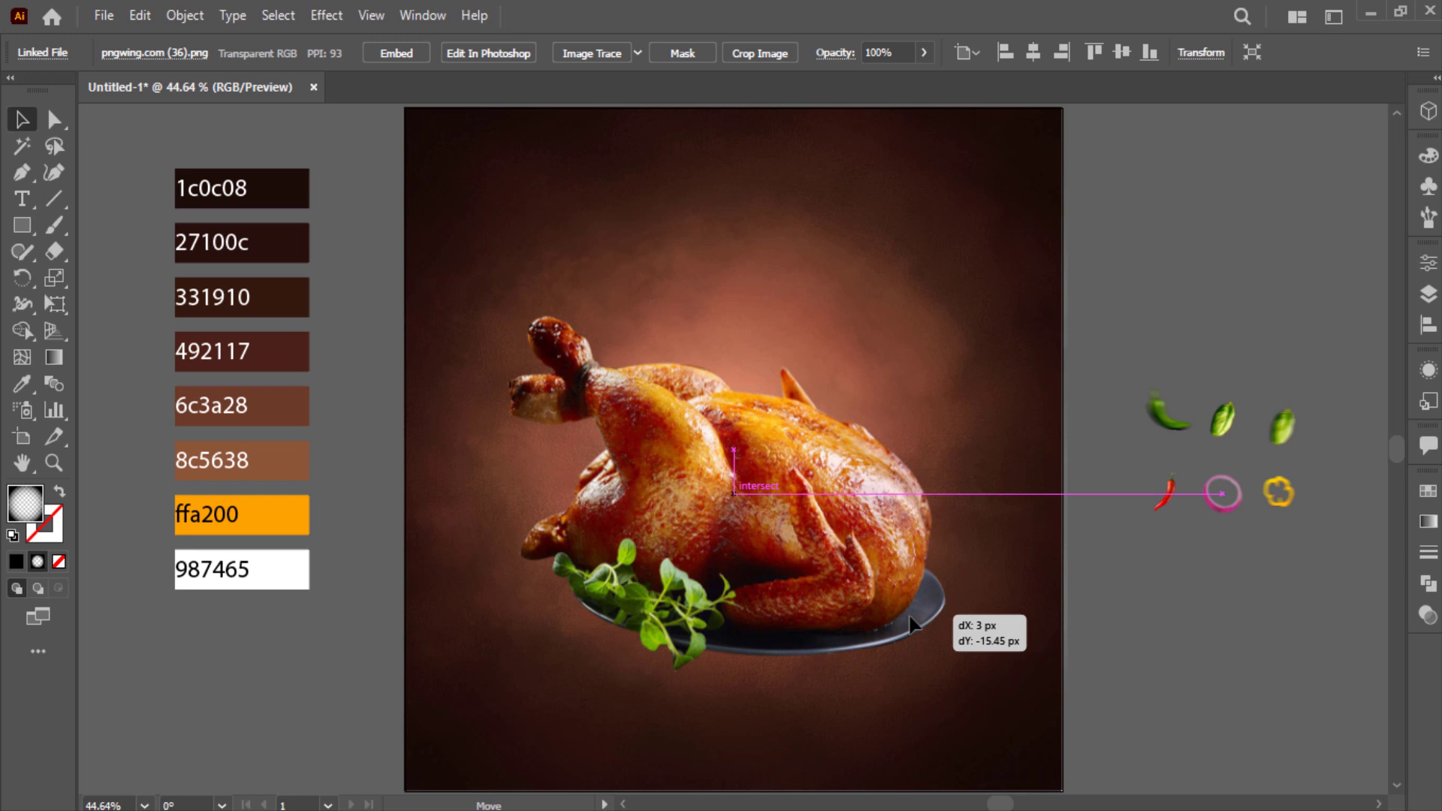
left_click(1176, 602)
left_click_drag(22, 224, 116, 276)
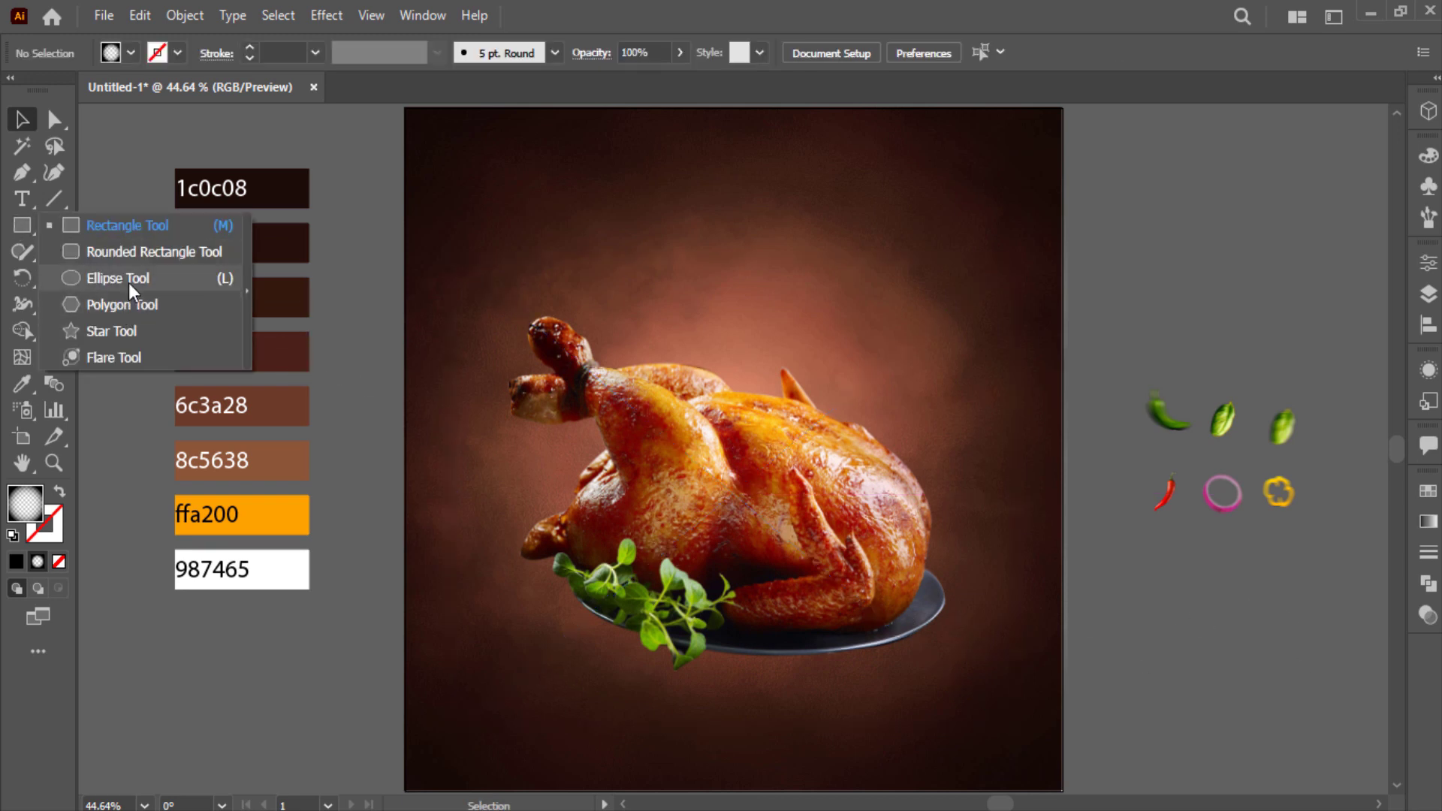
Step: Draw a circle with the White, Black gradient fill and Multiply blend mode
left_click_drag(1188, 624, 1285, 719)
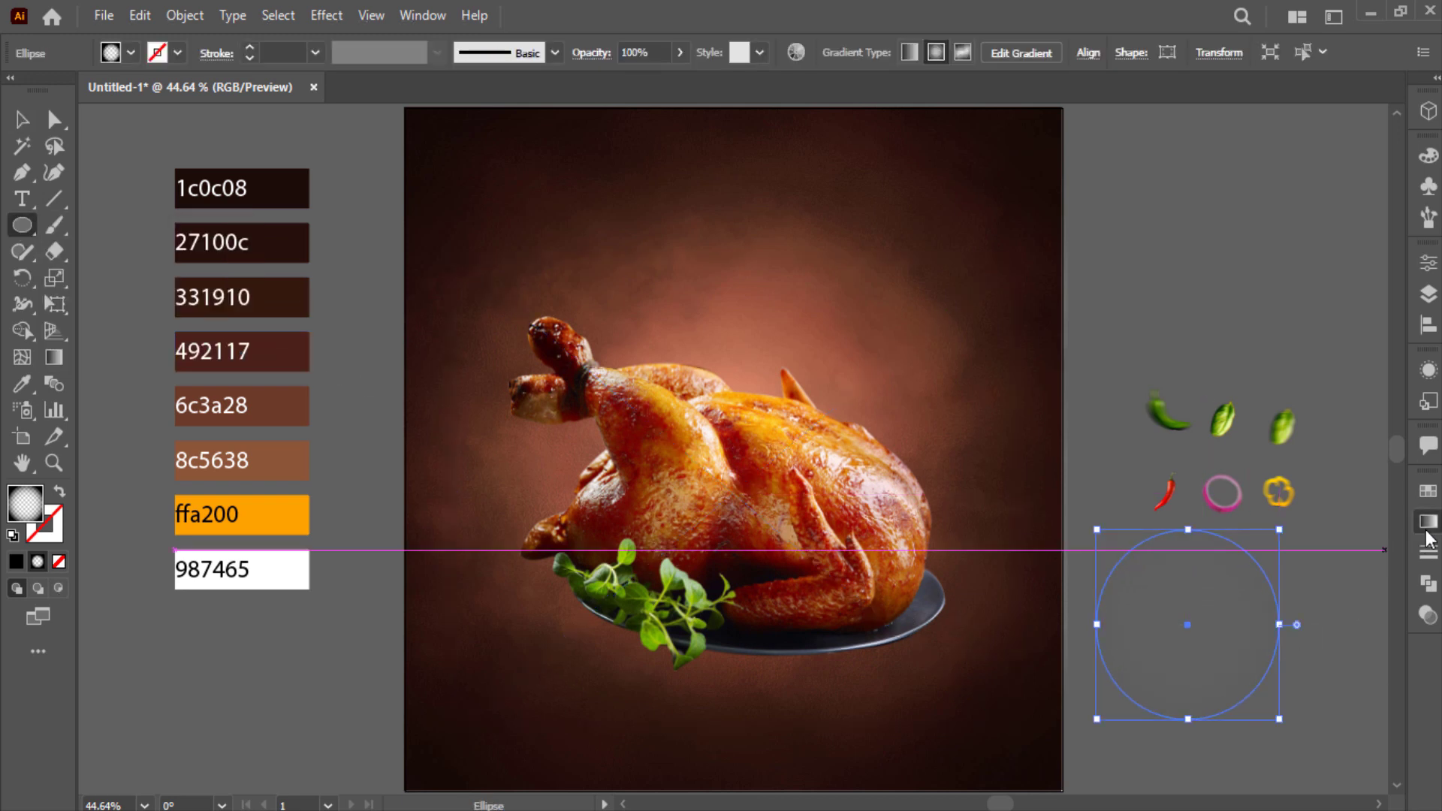
left_click(1428, 521)
left_click(1207, 518)
left_click(1120, 560)
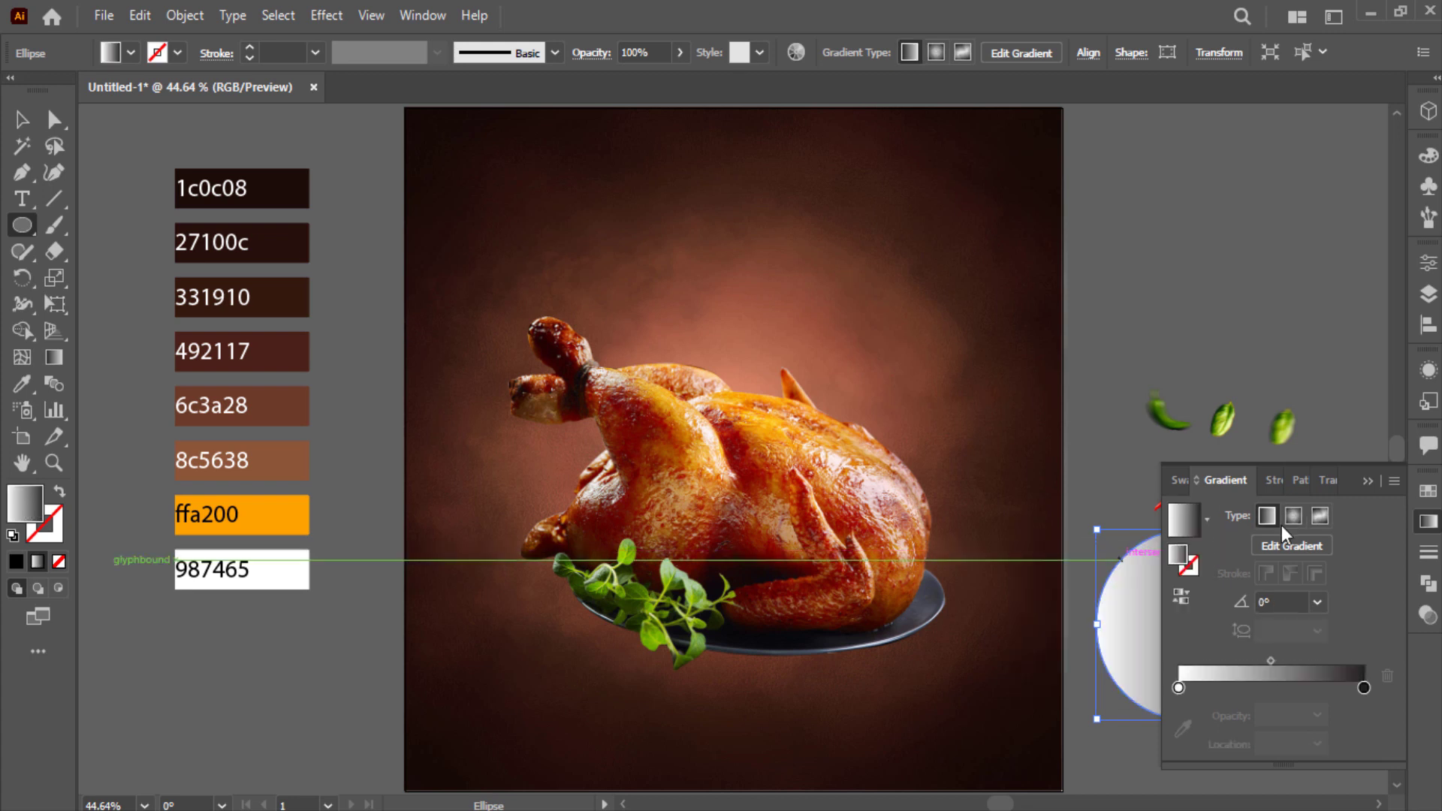
left_click(1329, 492)
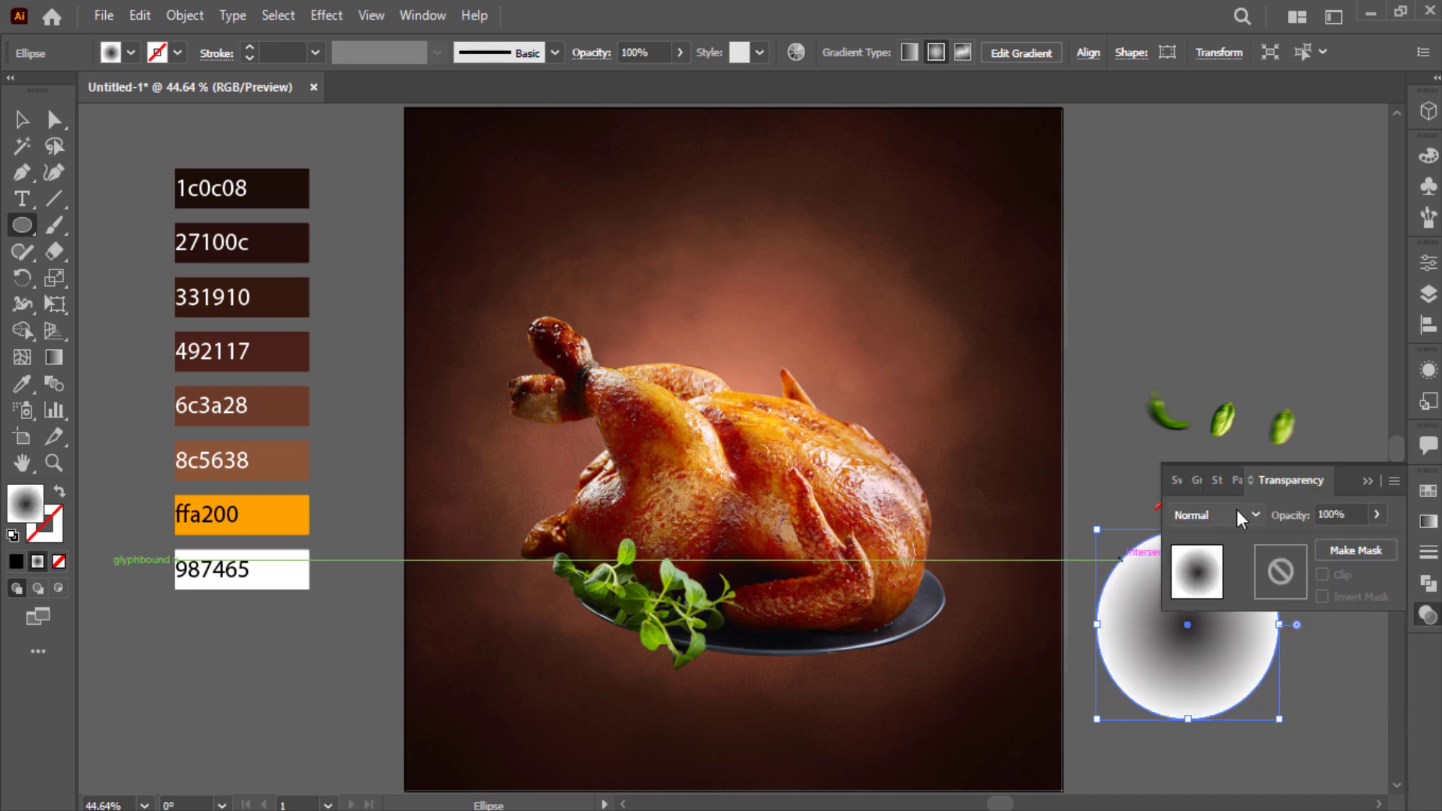
left_click(1237, 514)
left_click(1213, 154)
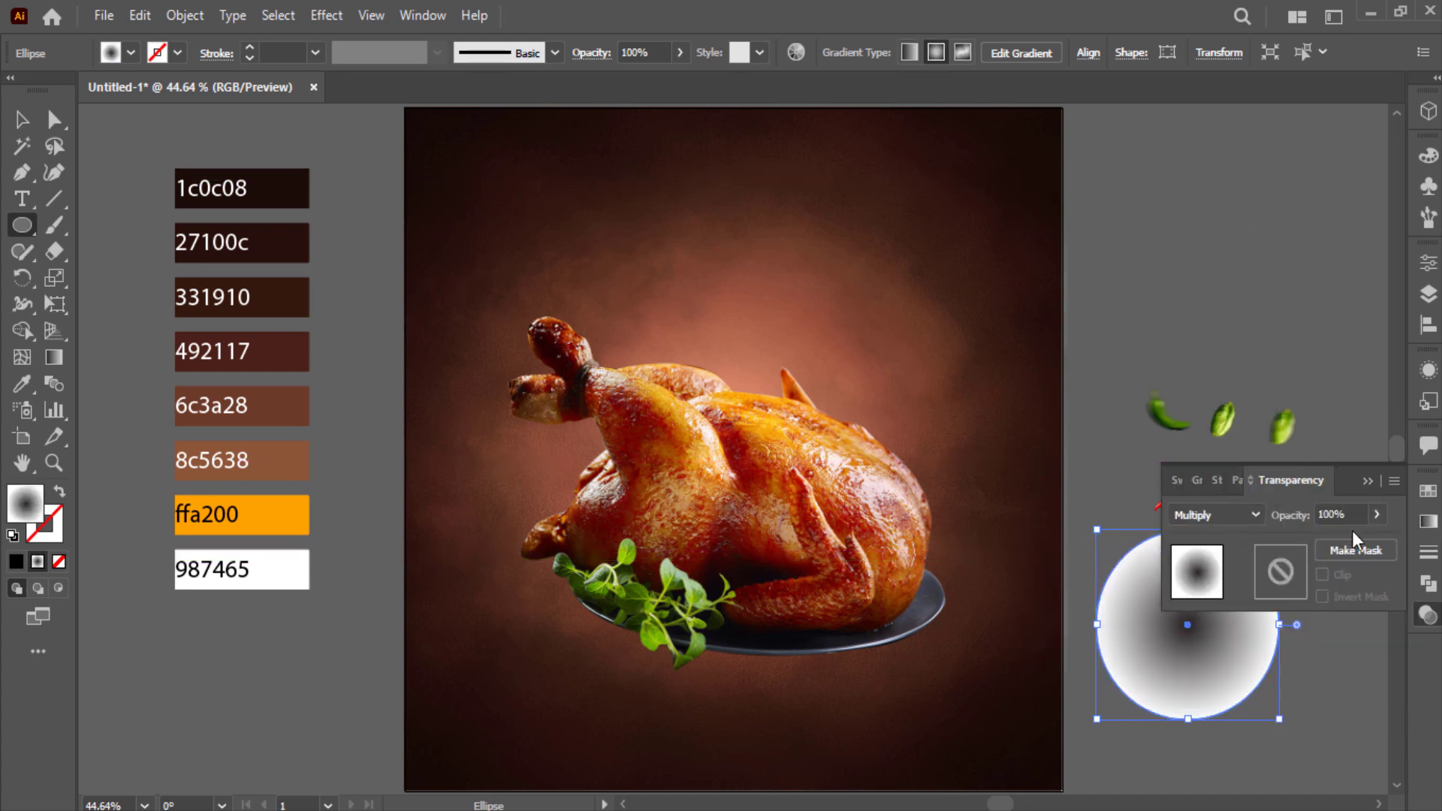
left_click(1367, 486)
Step: Squash the circle into a flat ellipse and move it under the chicken's plate
mouse_move(1188, 530)
left_mouse_down()
mouse_move(1203, 686)
mouse_move(781, 706)
left_mouse_up()
key("v")
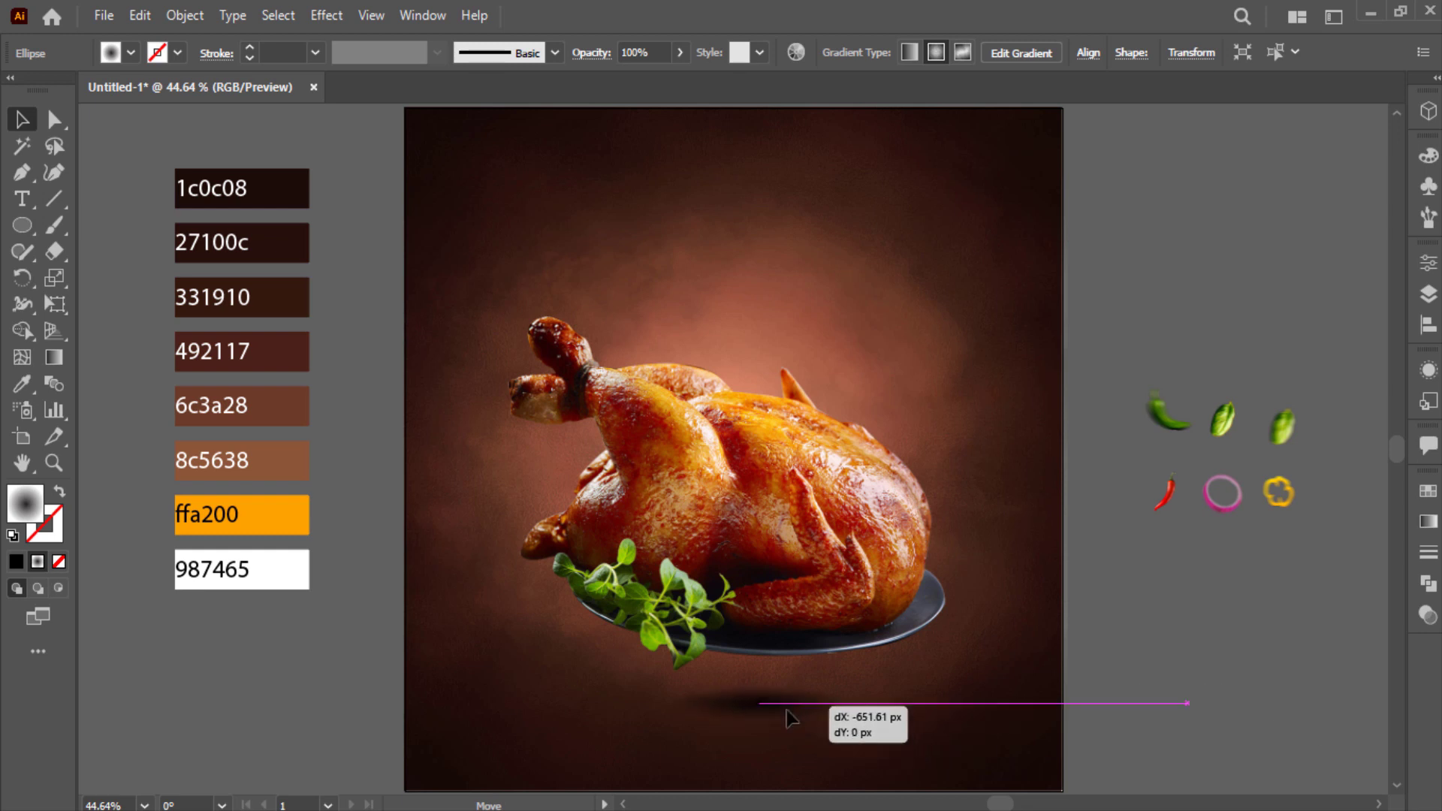
mouse_move(872, 696)
left_mouse_down()
mouse_move(897, 687)
mouse_move(796, 709)
left_mouse_up()
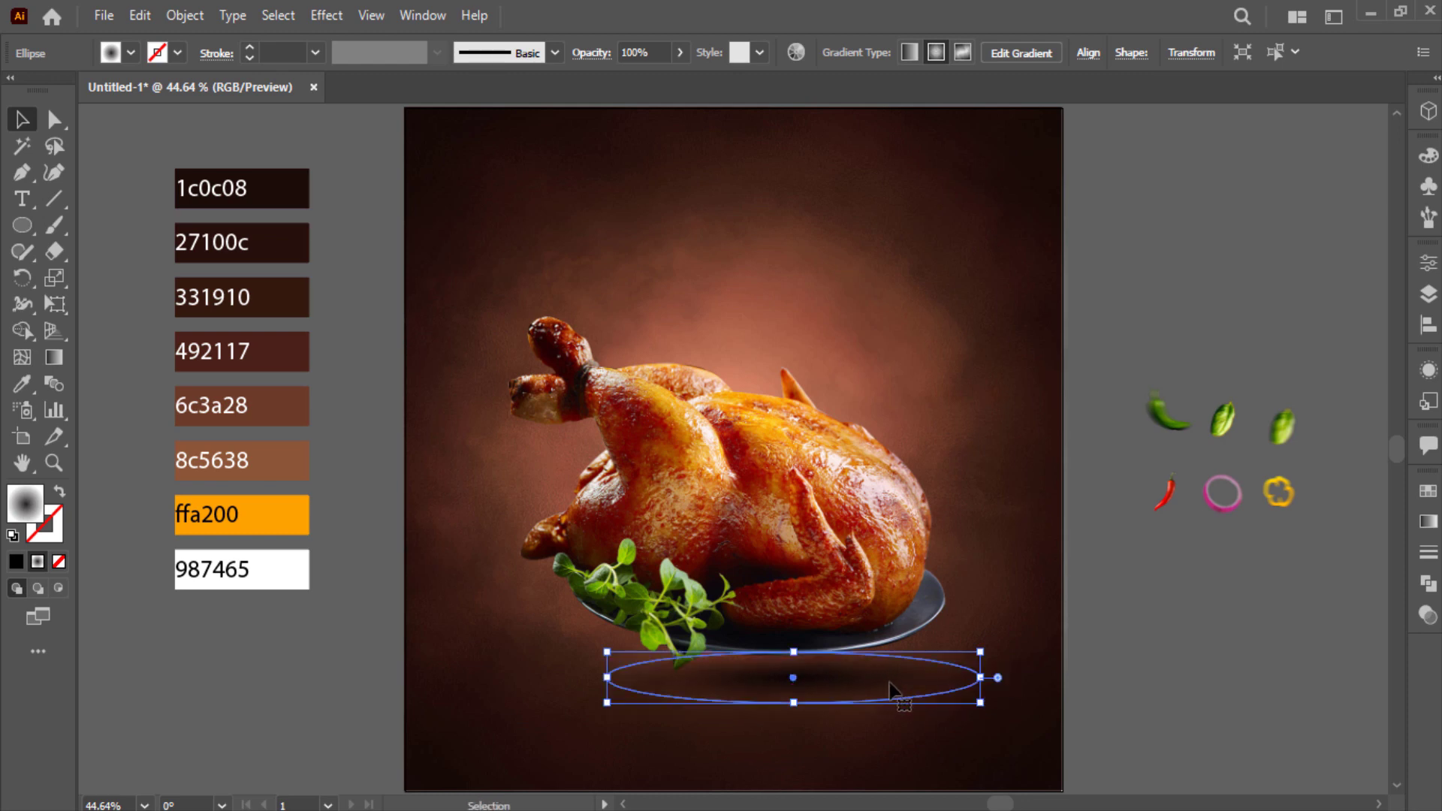
Step: Stretch the radial gradient across the shadow ellipse and move it up under the plate
key("g")
mouse_move(793, 678)
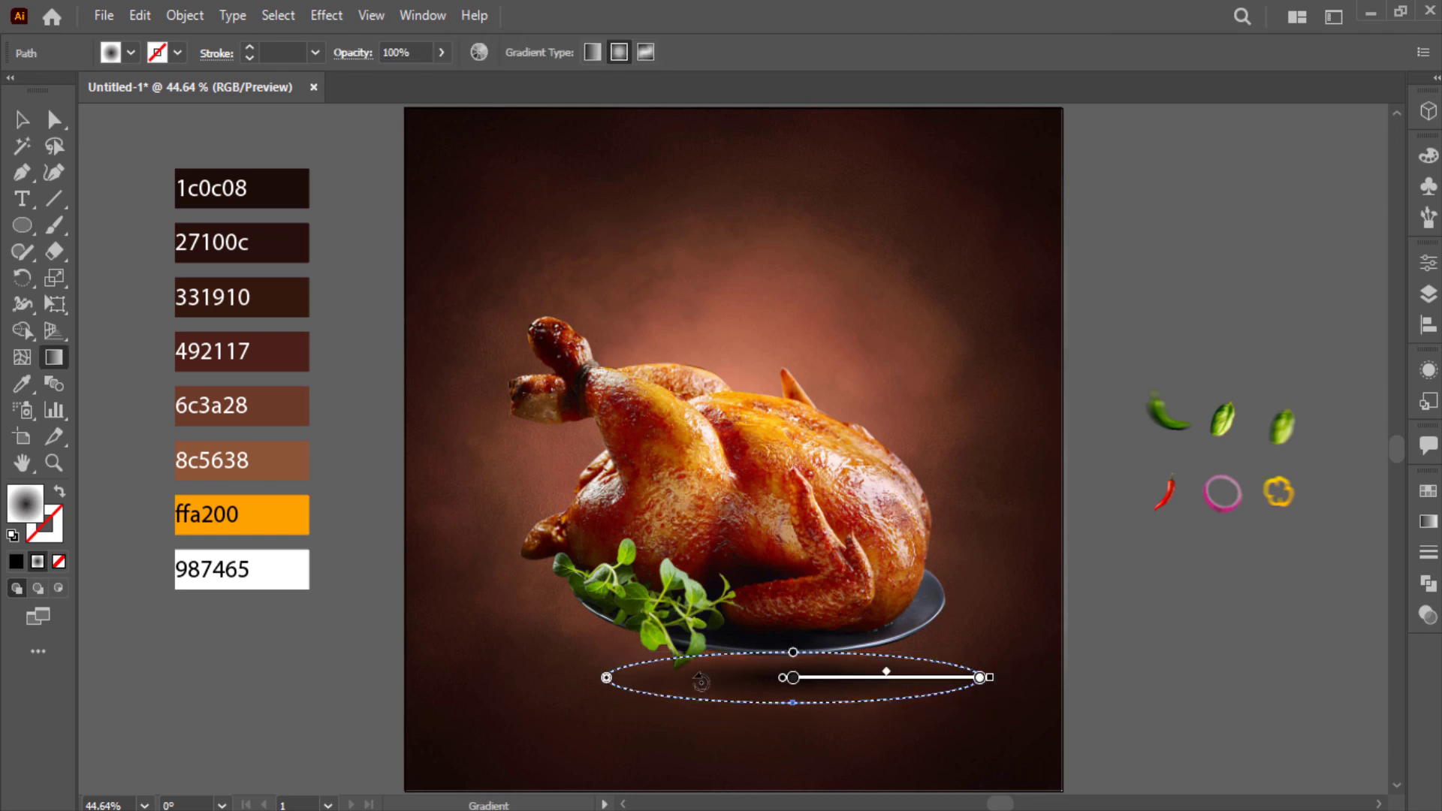
scroll(716, 684, "up", 4)
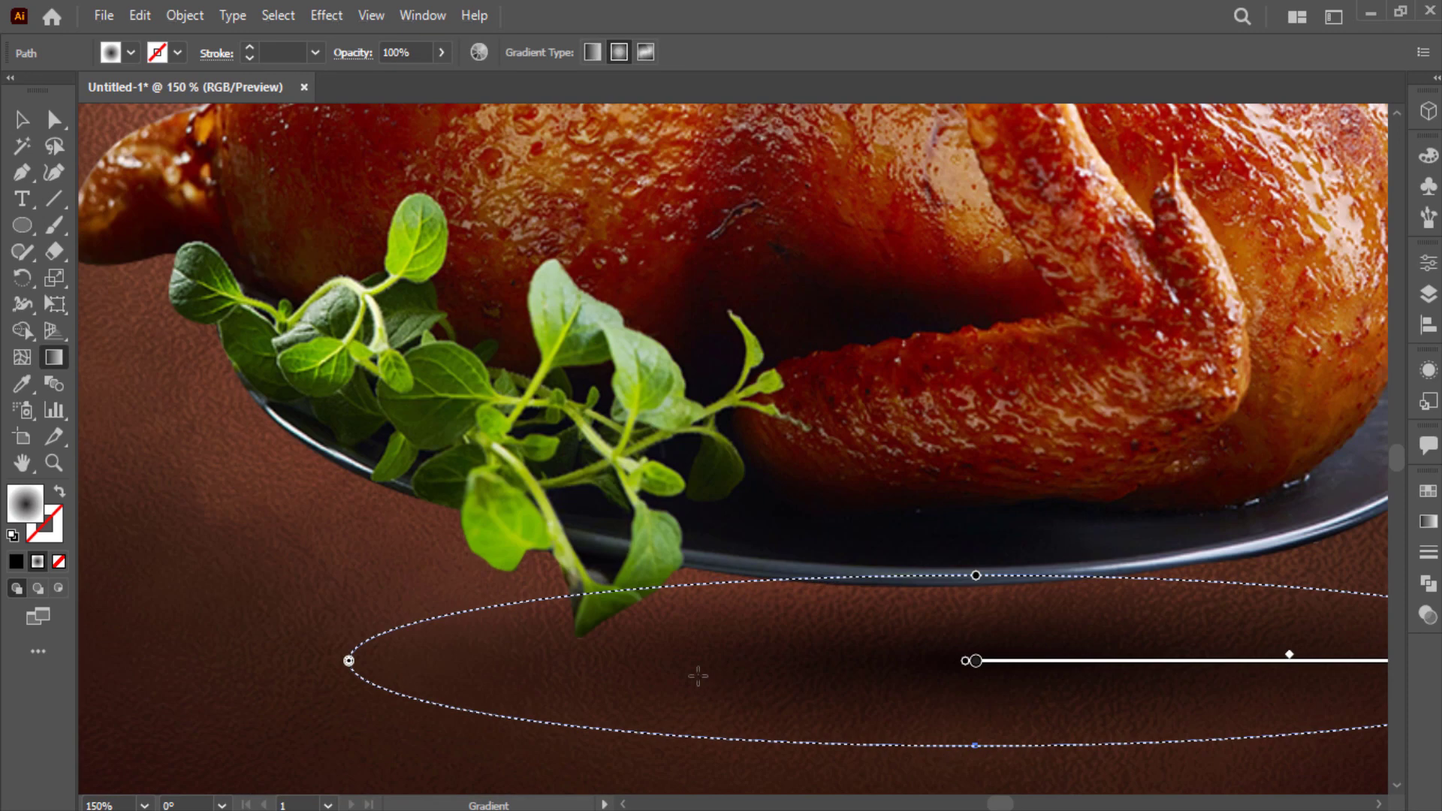
left_click_drag(676, 661, 1094, 660)
scroll(1098, 667, "down", 3)
scroll(1099, 667, "down", 3)
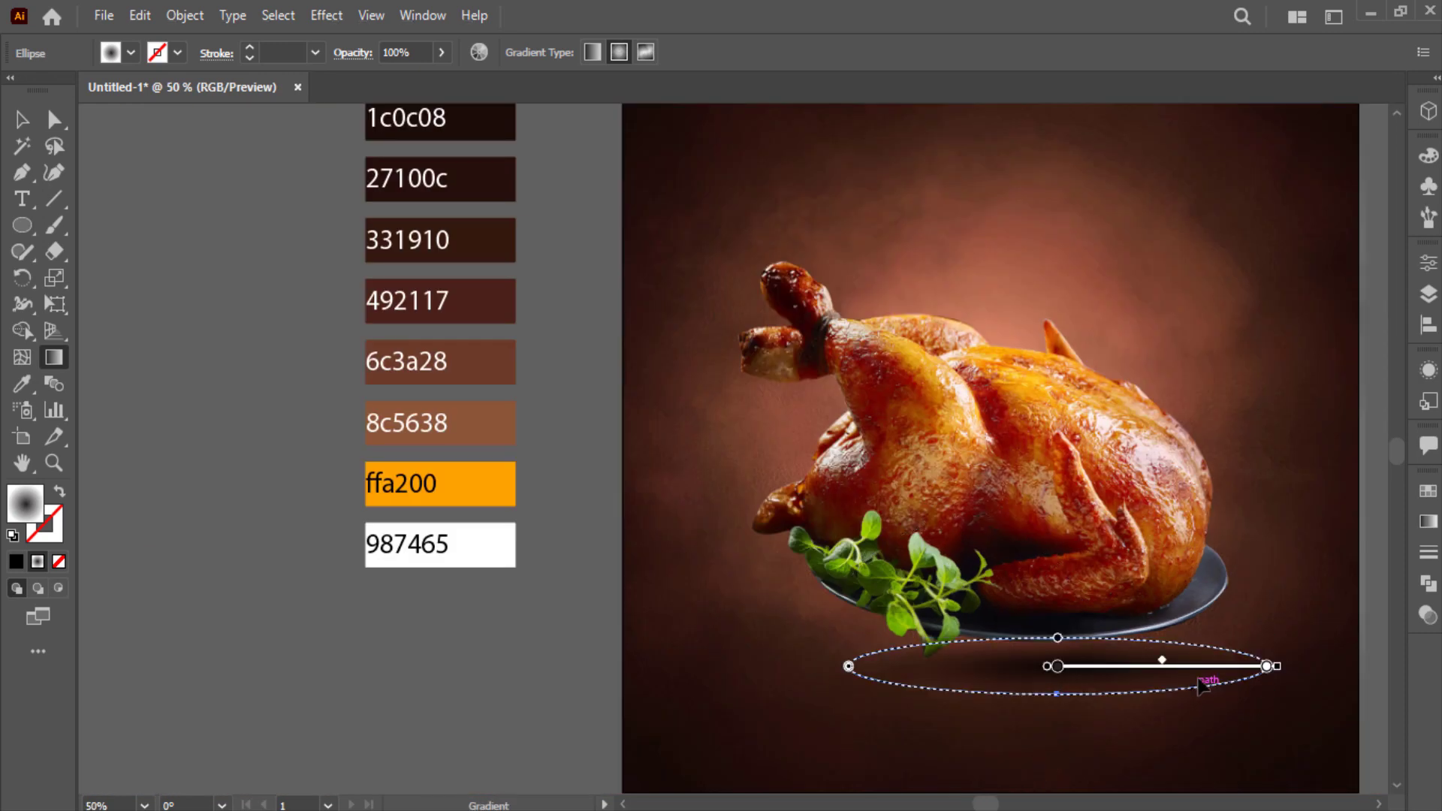
key("v")
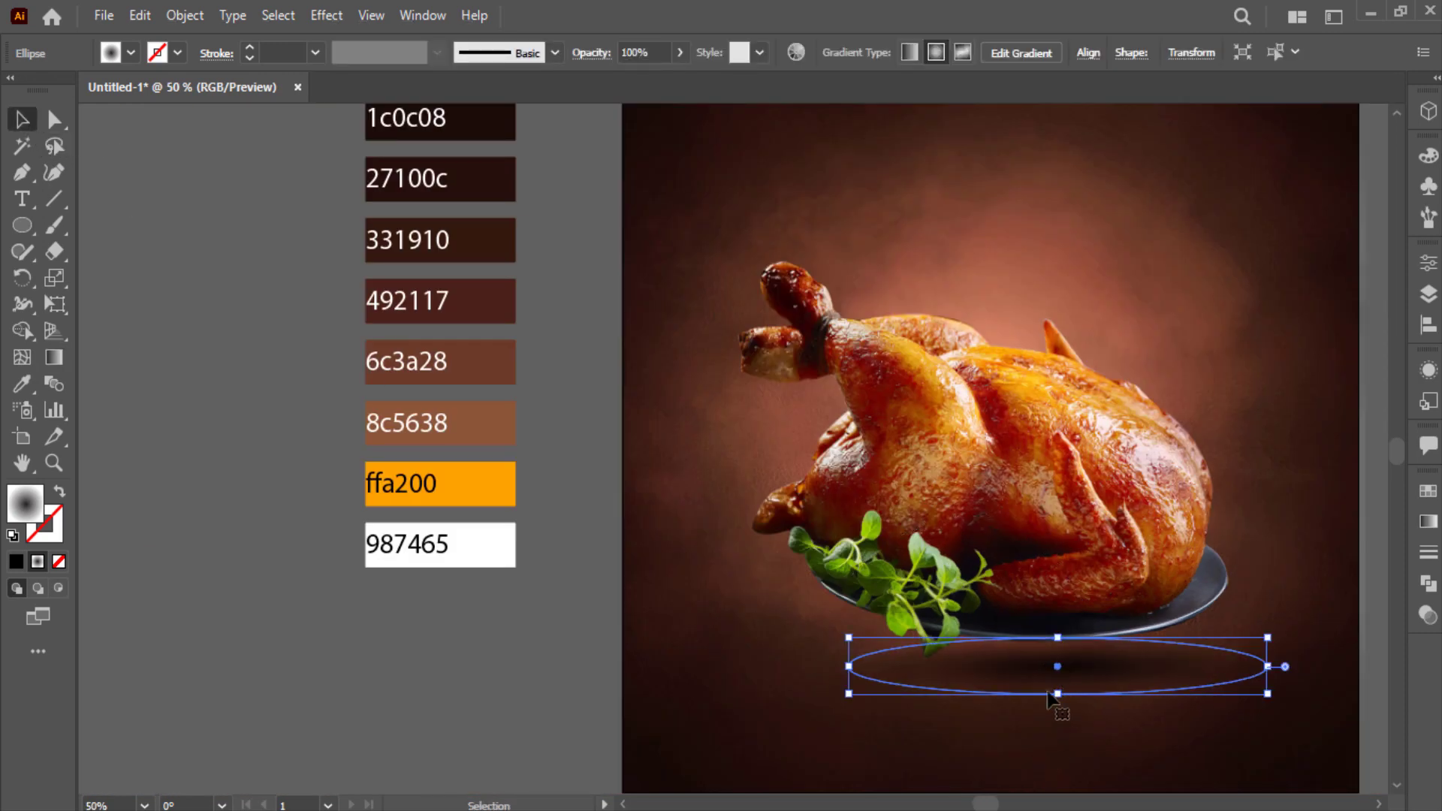
left_click_drag(1059, 695, 1059, 710)
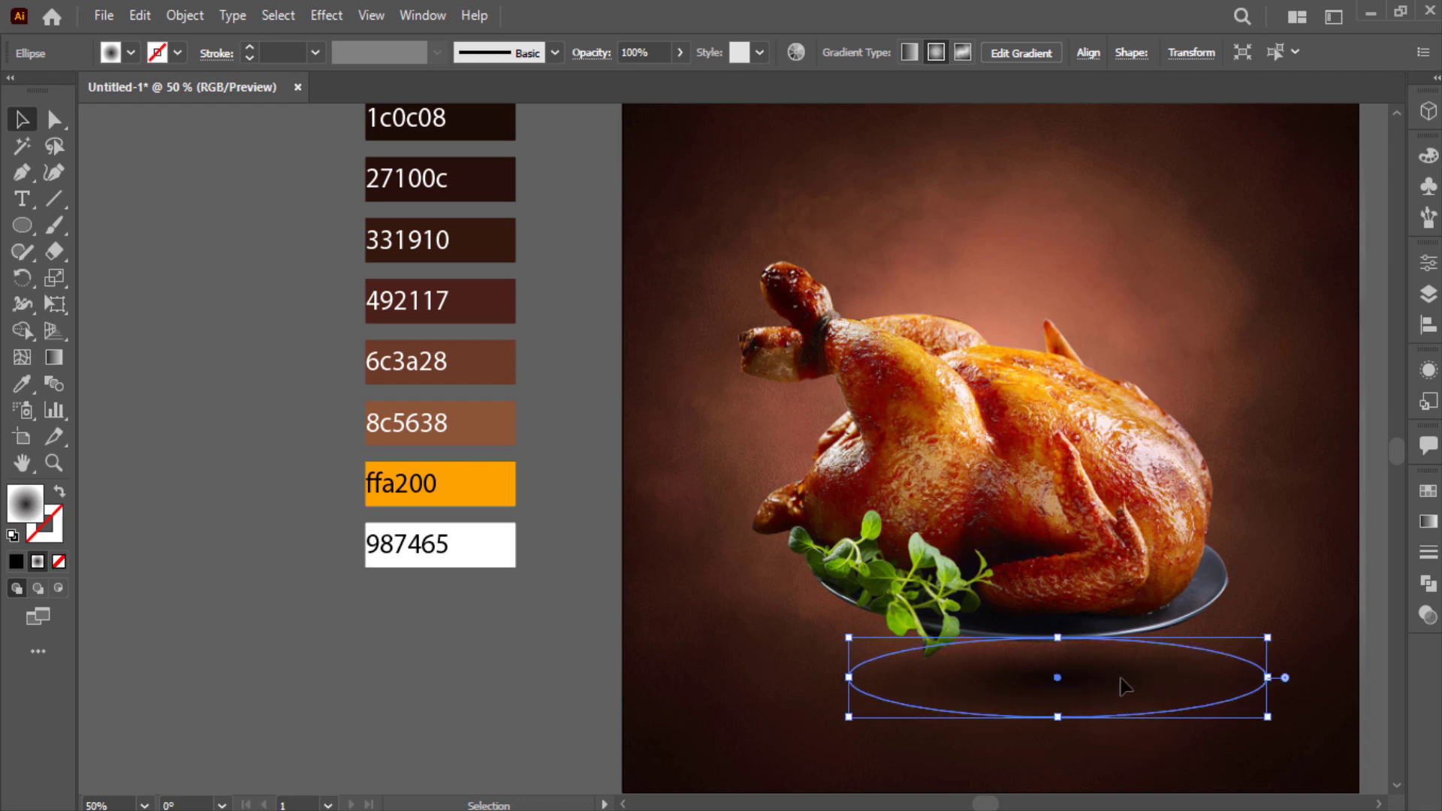
left_click_drag(1129, 673, 1147, 661)
Step: Bring the chicken in front of the shadow, then widen and recentre the shadow beneath the plate
right_click(1101, 509)
mouse_move(1157, 370)
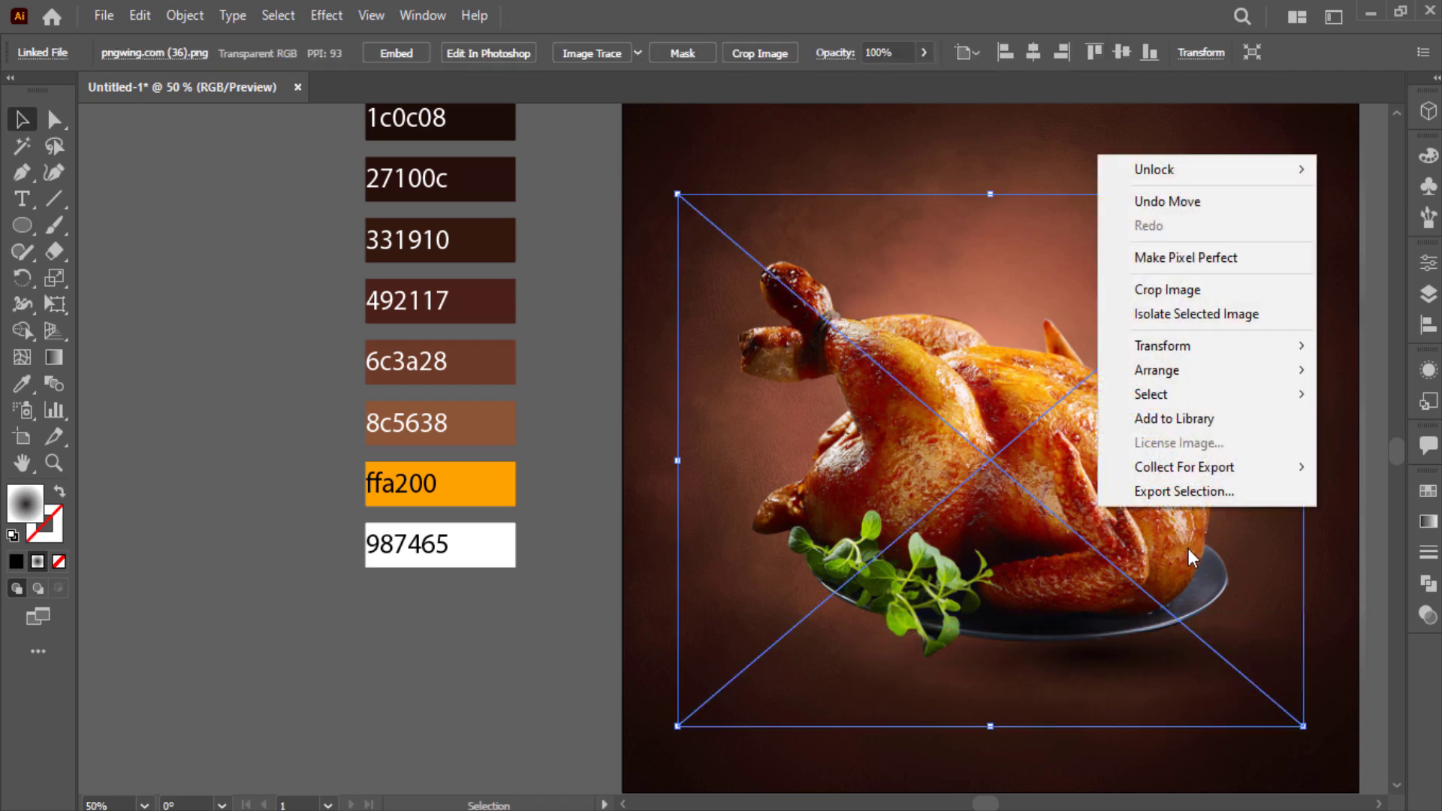
left_click(981, 370)
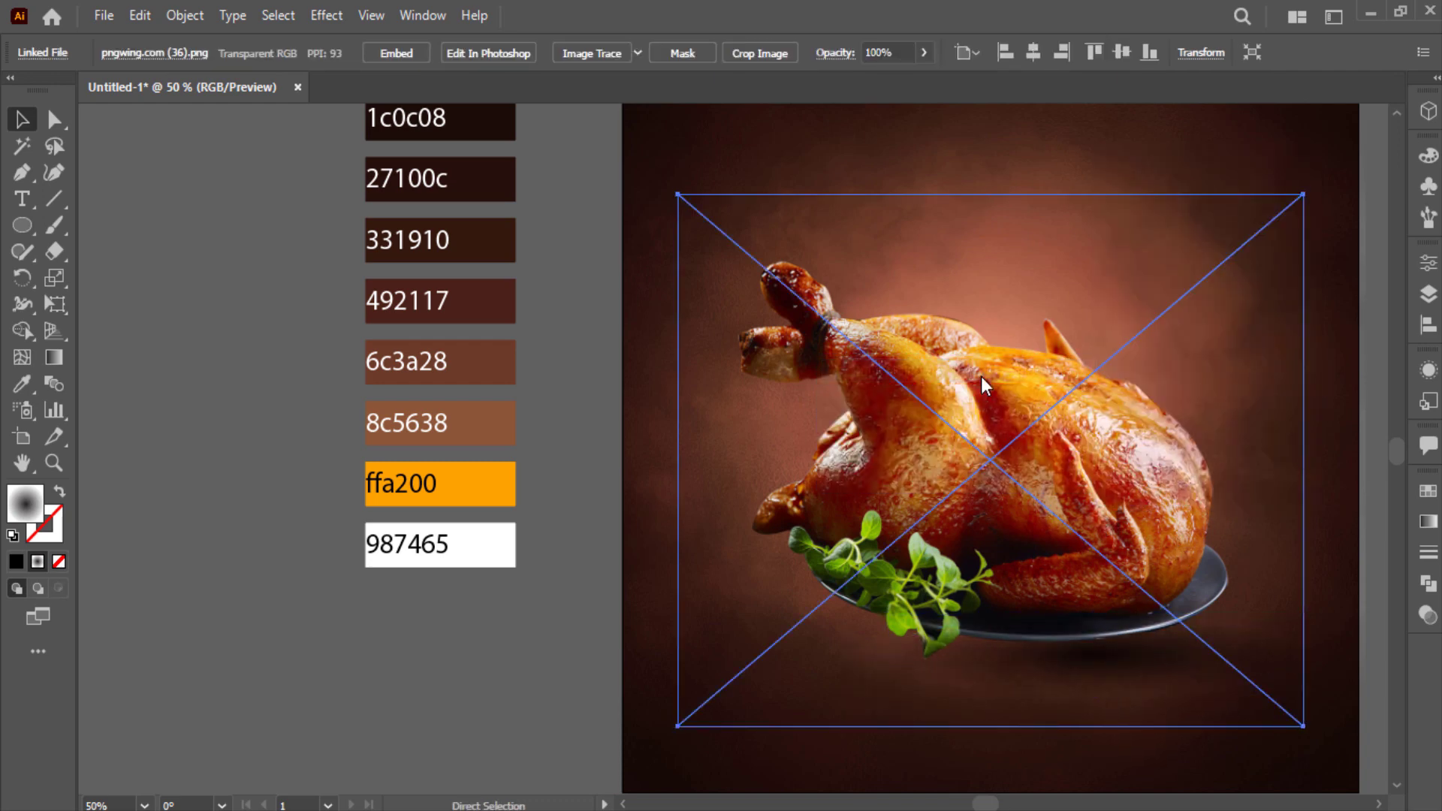
key("ctrl+shift+a")
left_click(1093, 665)
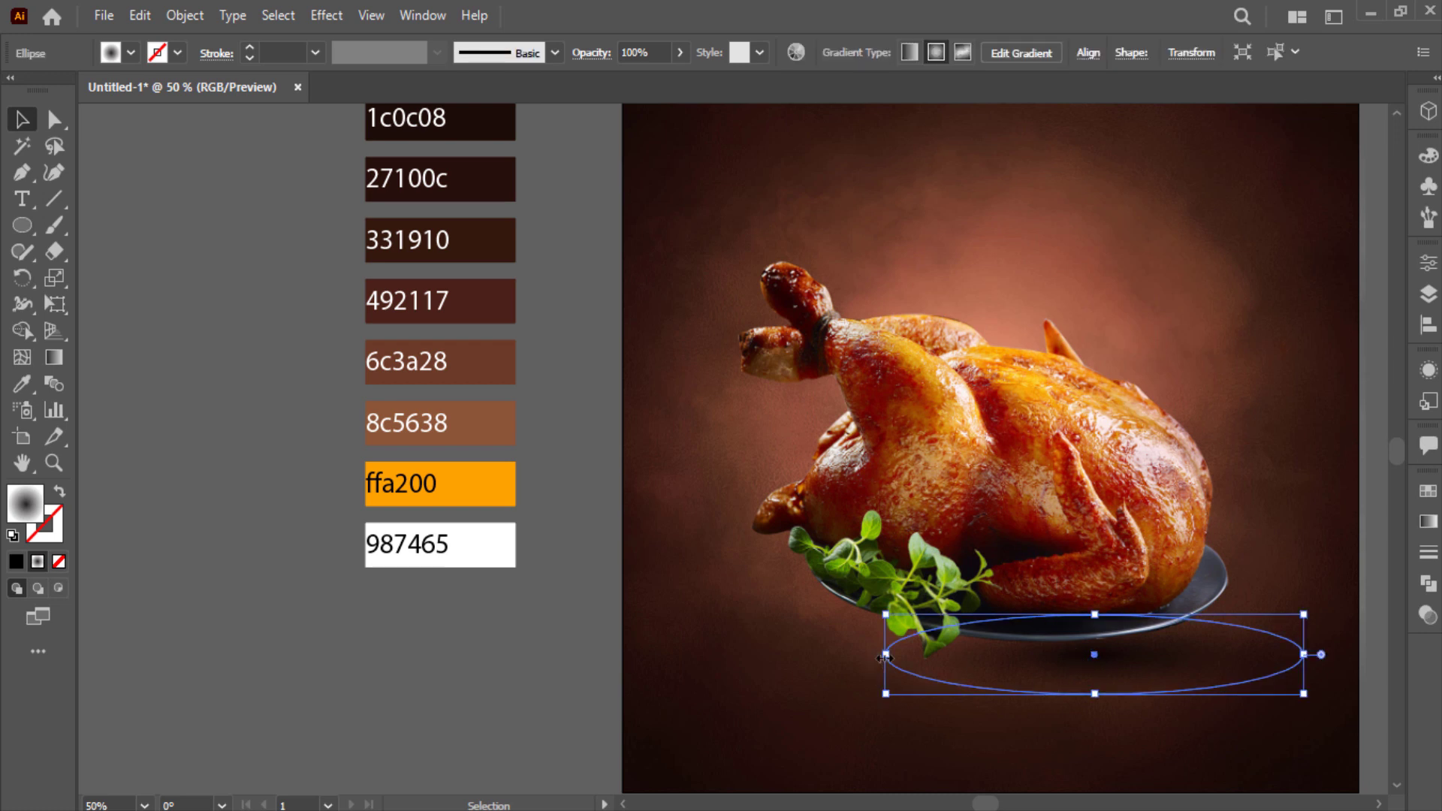
left_click_drag(884, 658, 680, 658)
left_click_drag(1100, 661, 1156, 658)
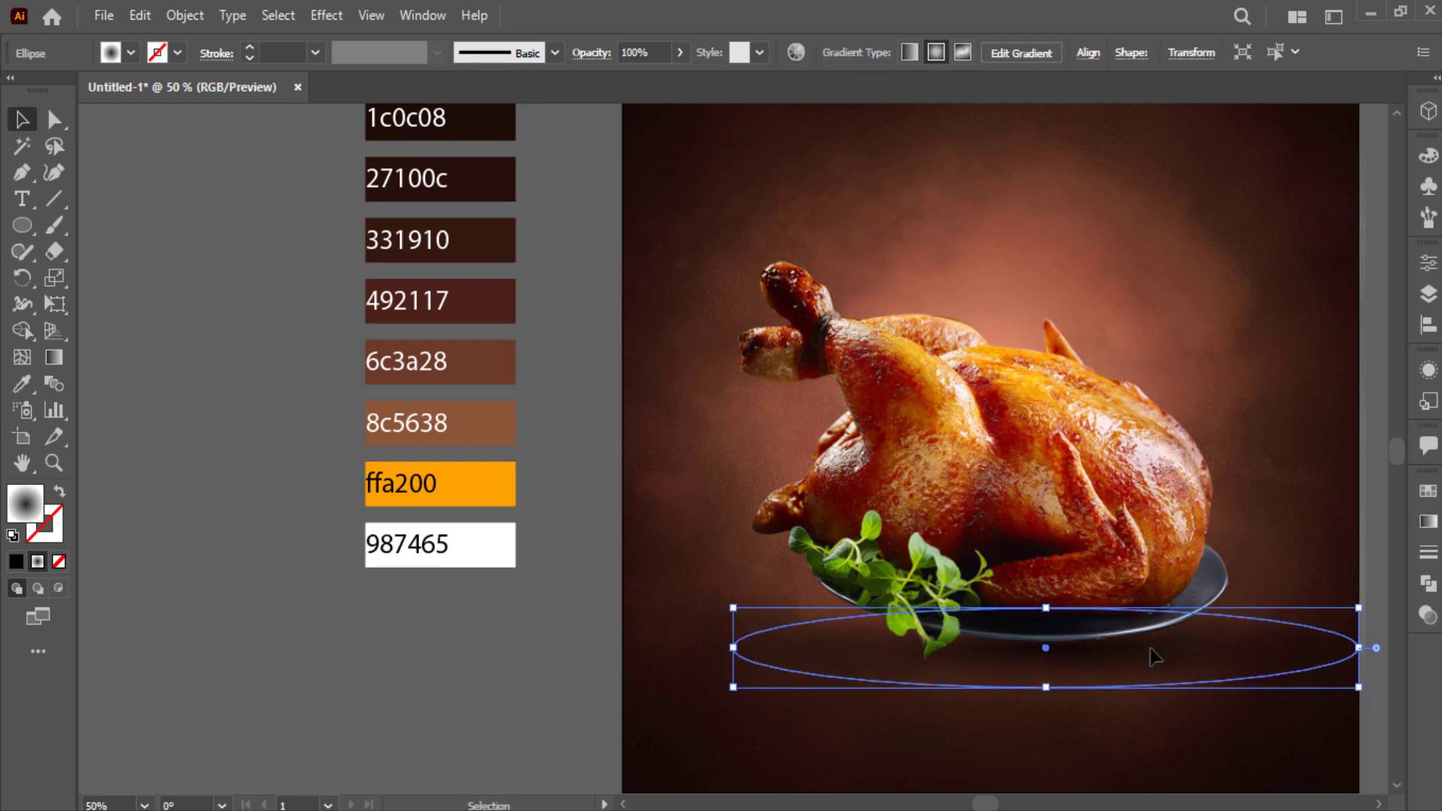
left_click(346, 15)
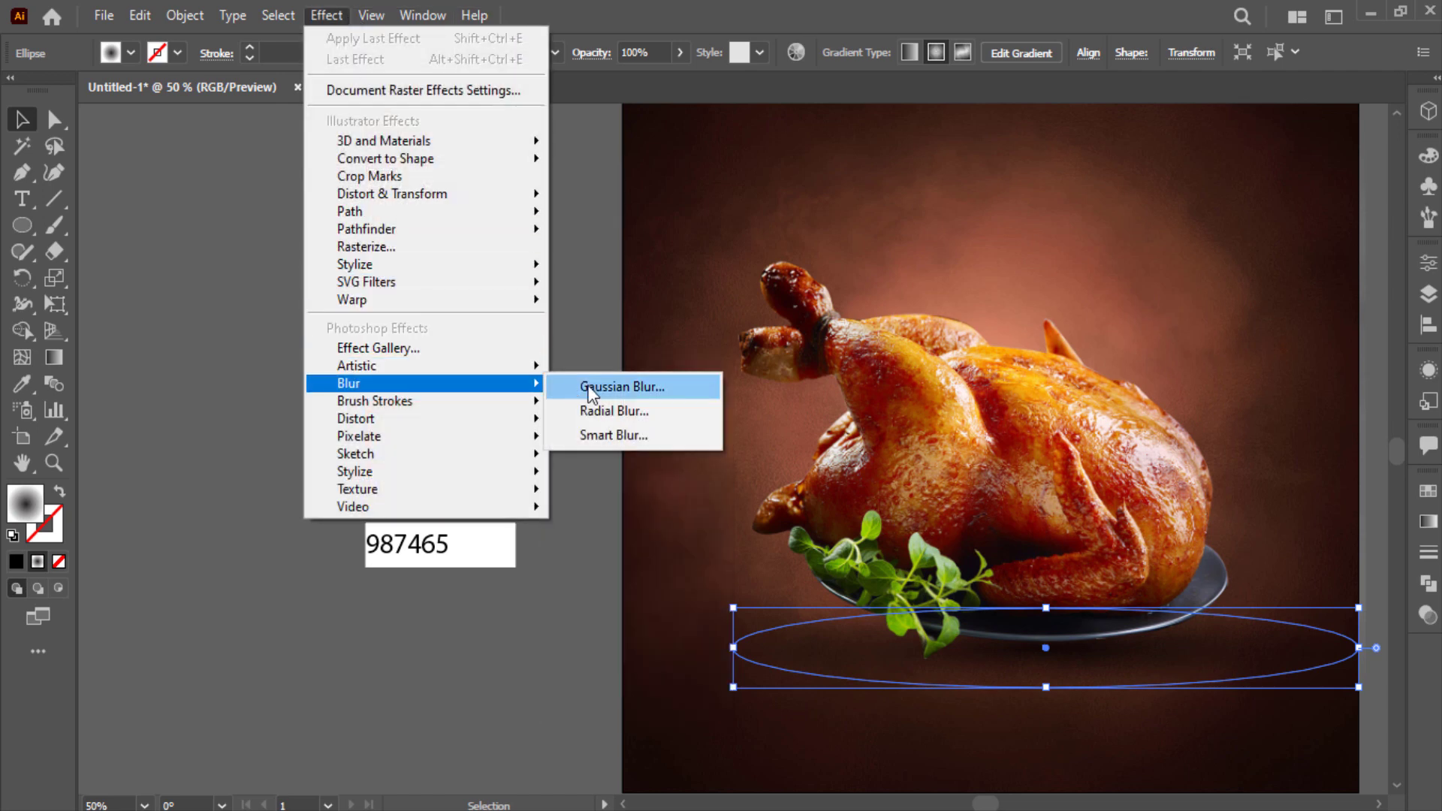
Step: Gaussian-blur the shadow ellipse and set its gradient's dark stop to 000000
left_click(593, 386)
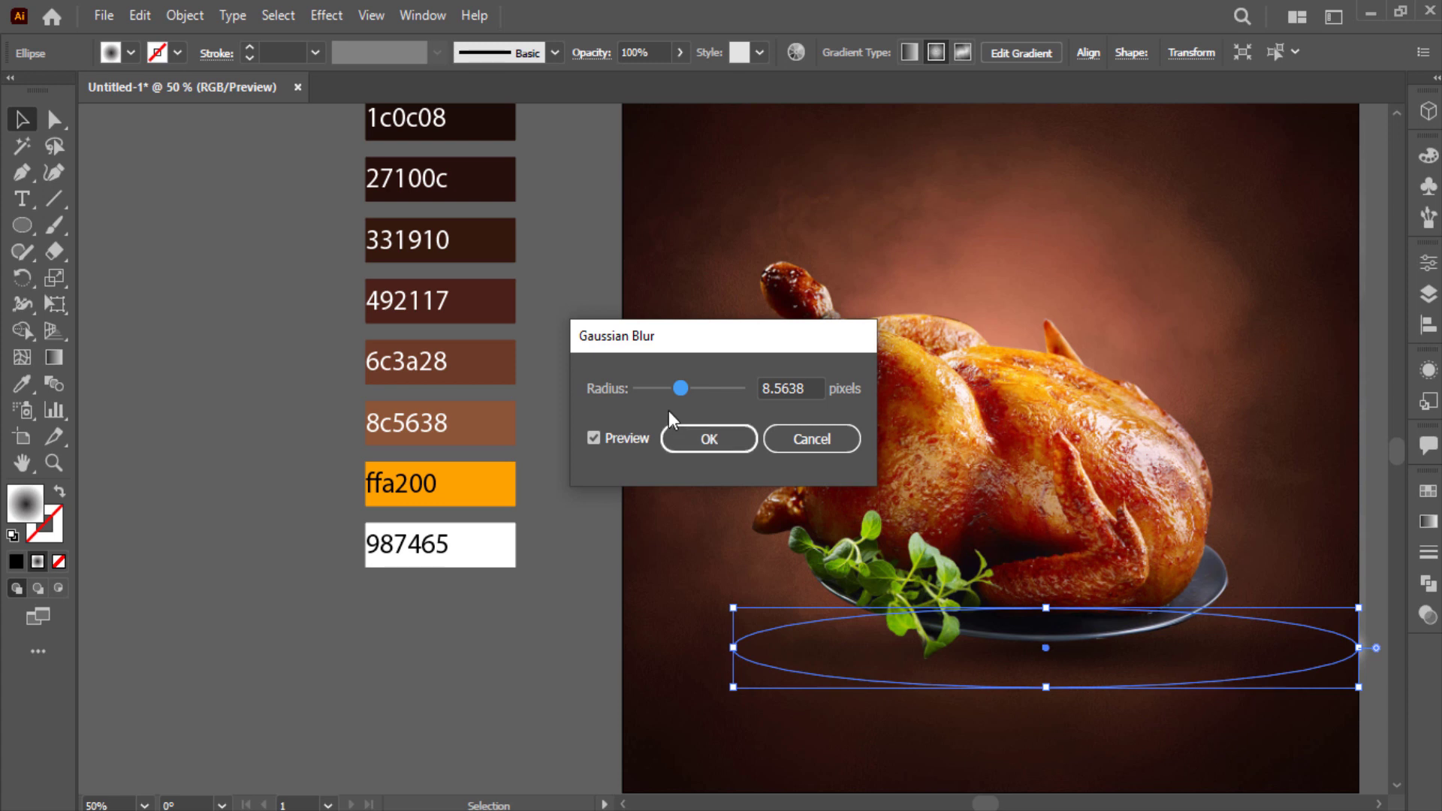
key("Return")
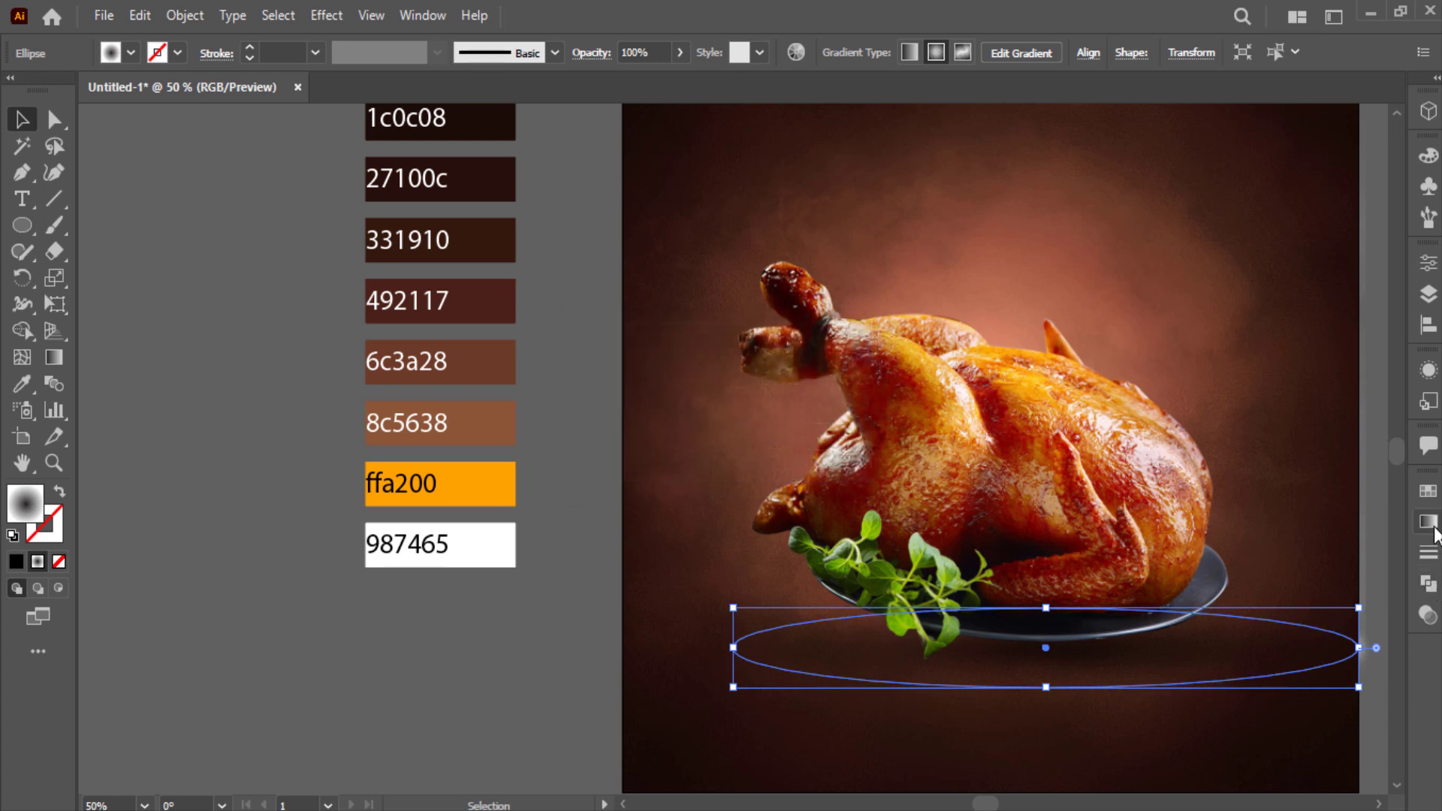
left_click(1429, 614)
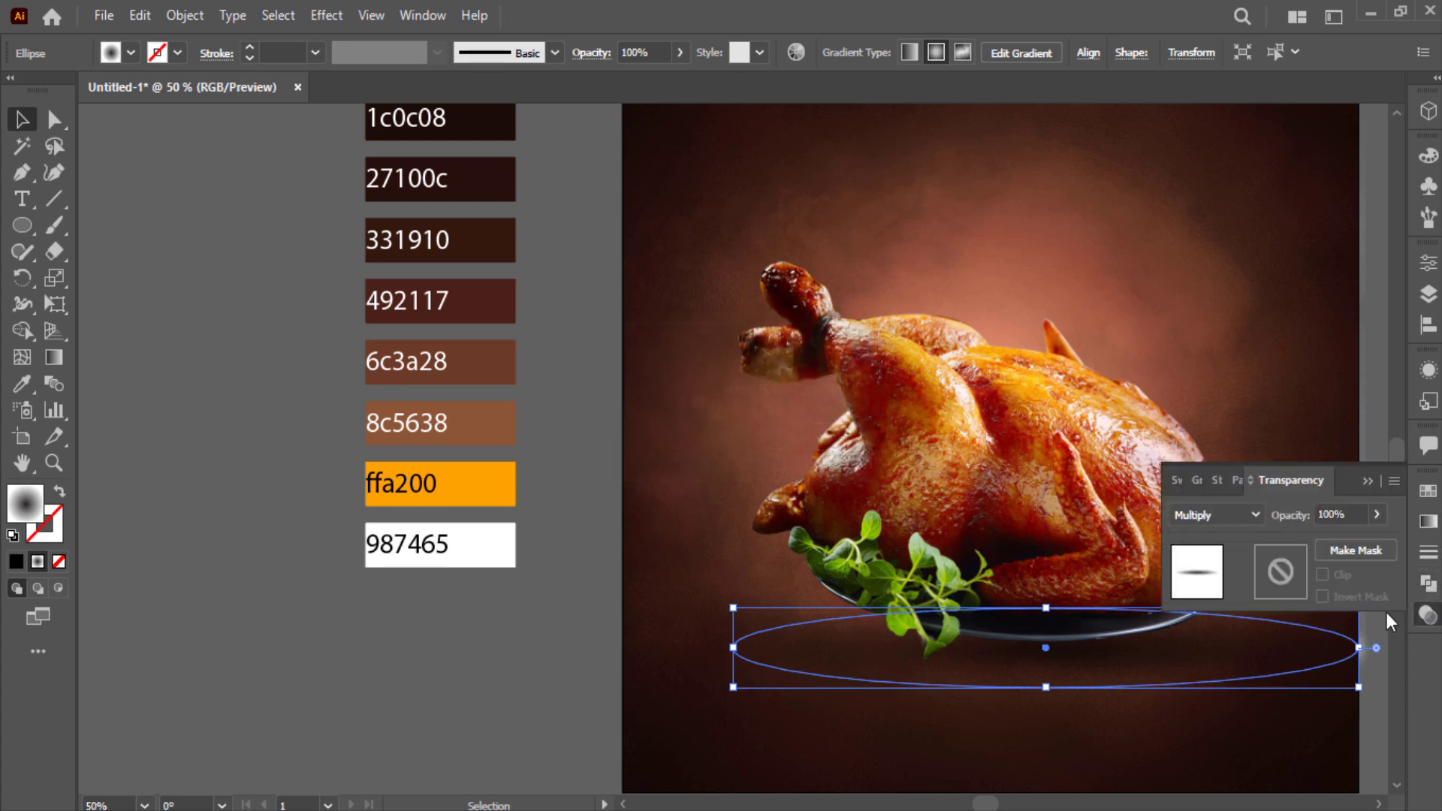
left_click(1196, 480)
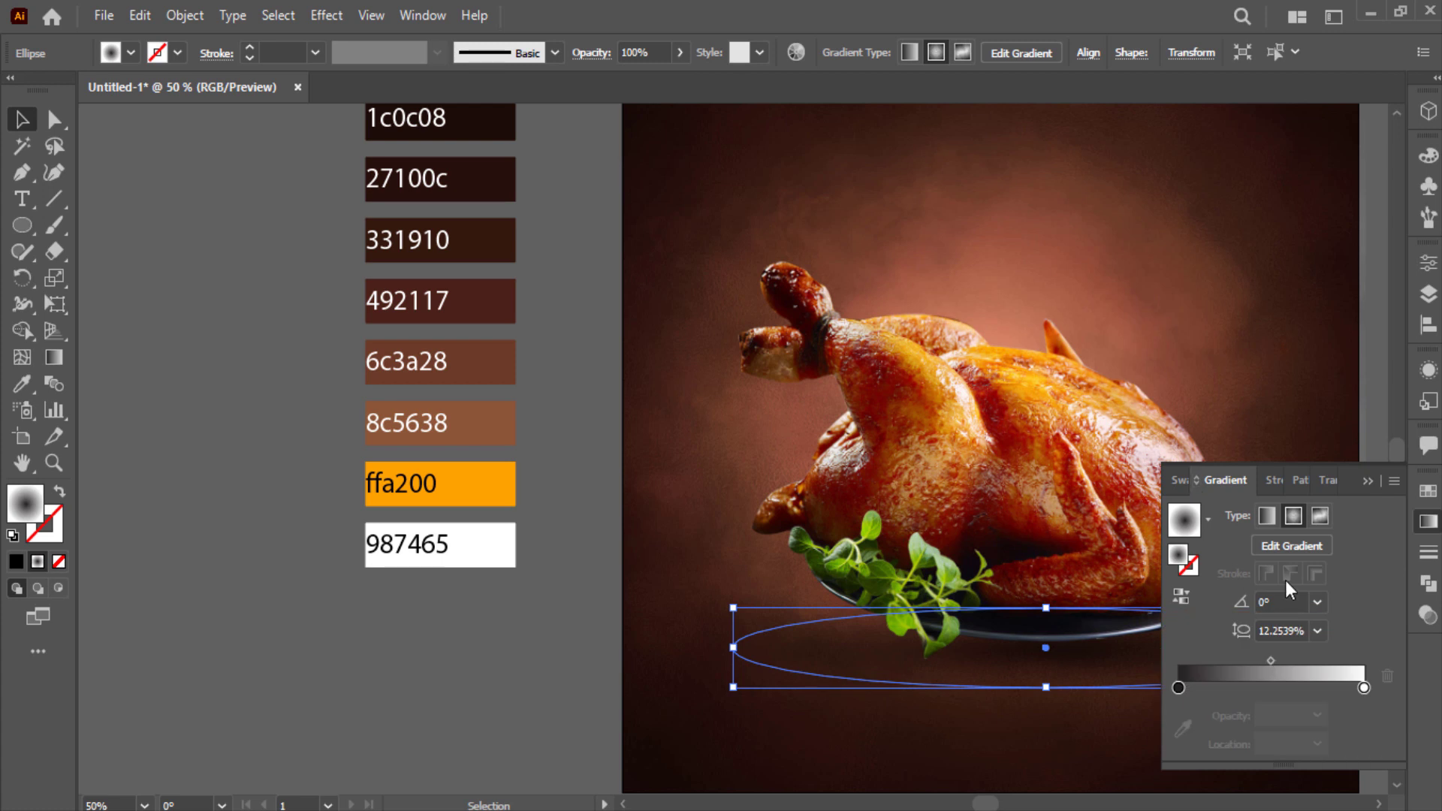
double_click(1178, 687)
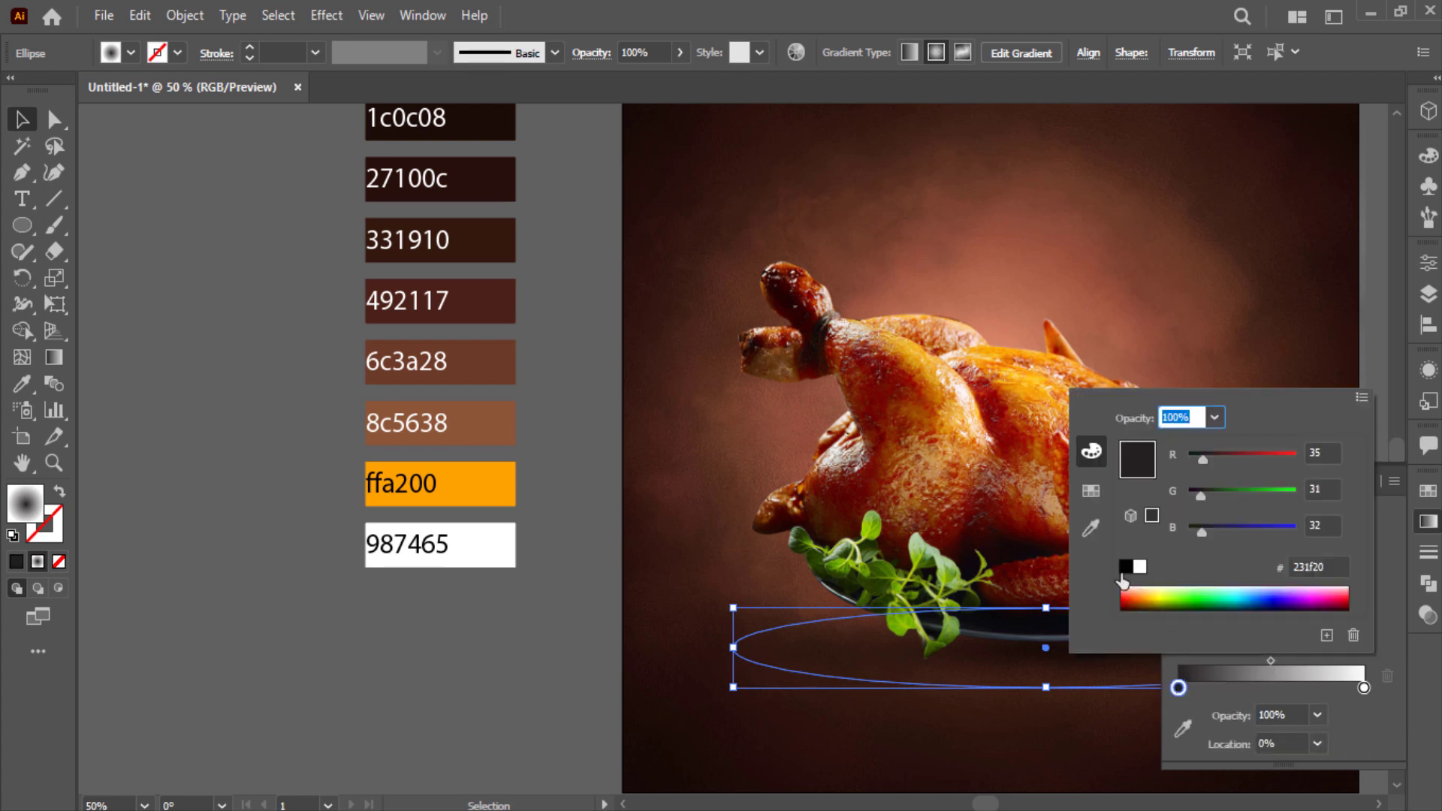
left_click(1124, 568)
left_click(1349, 286)
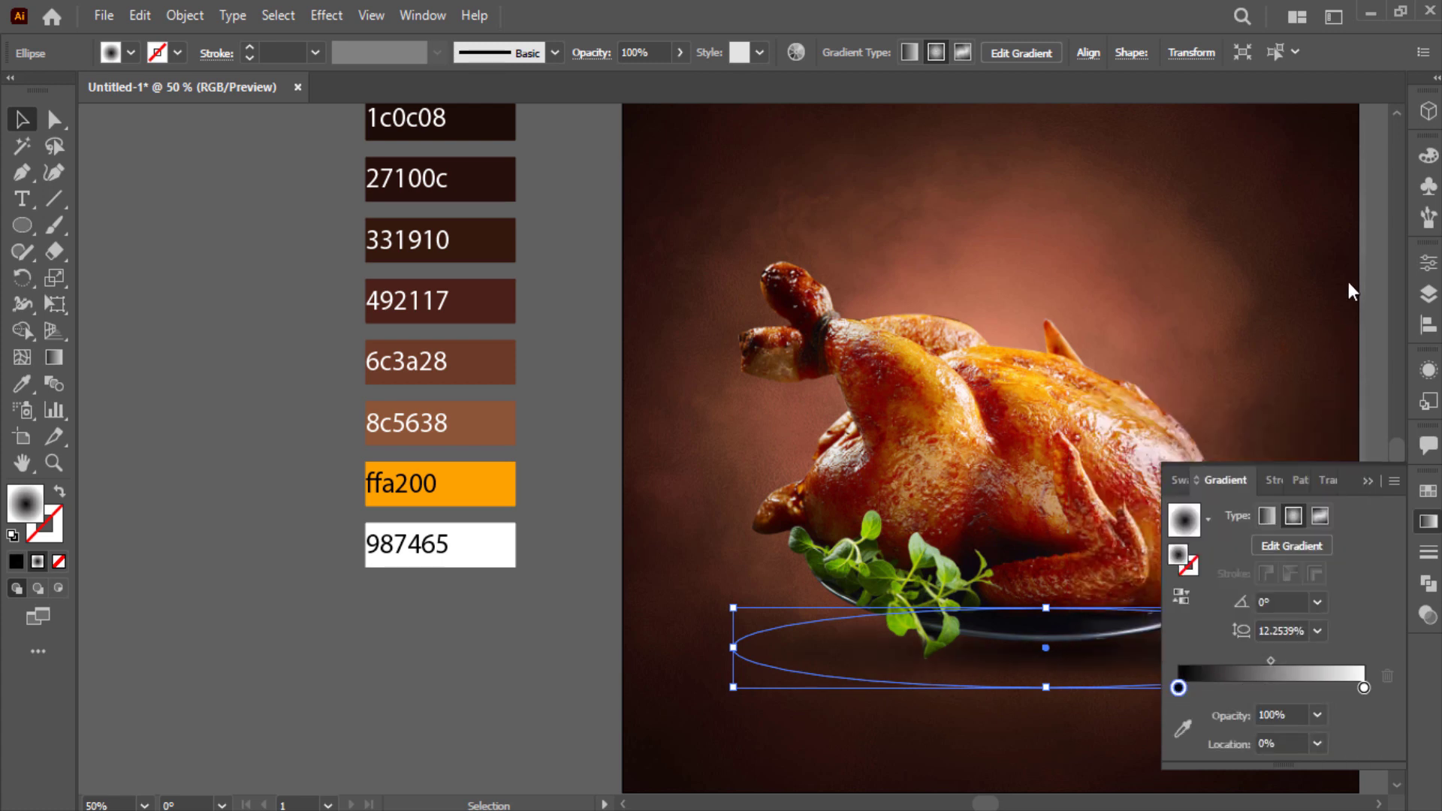
left_click(1372, 479)
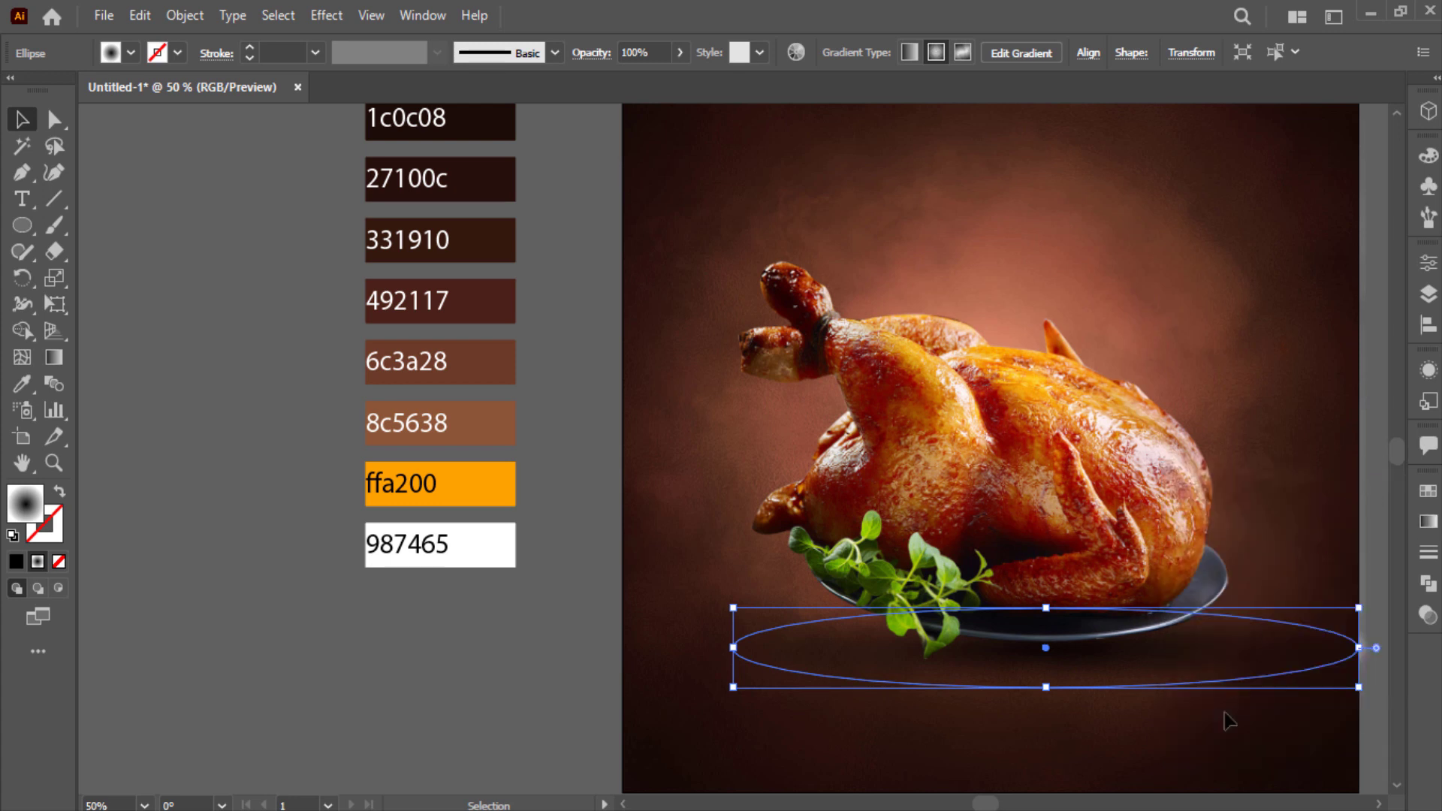
left_click(1224, 474)
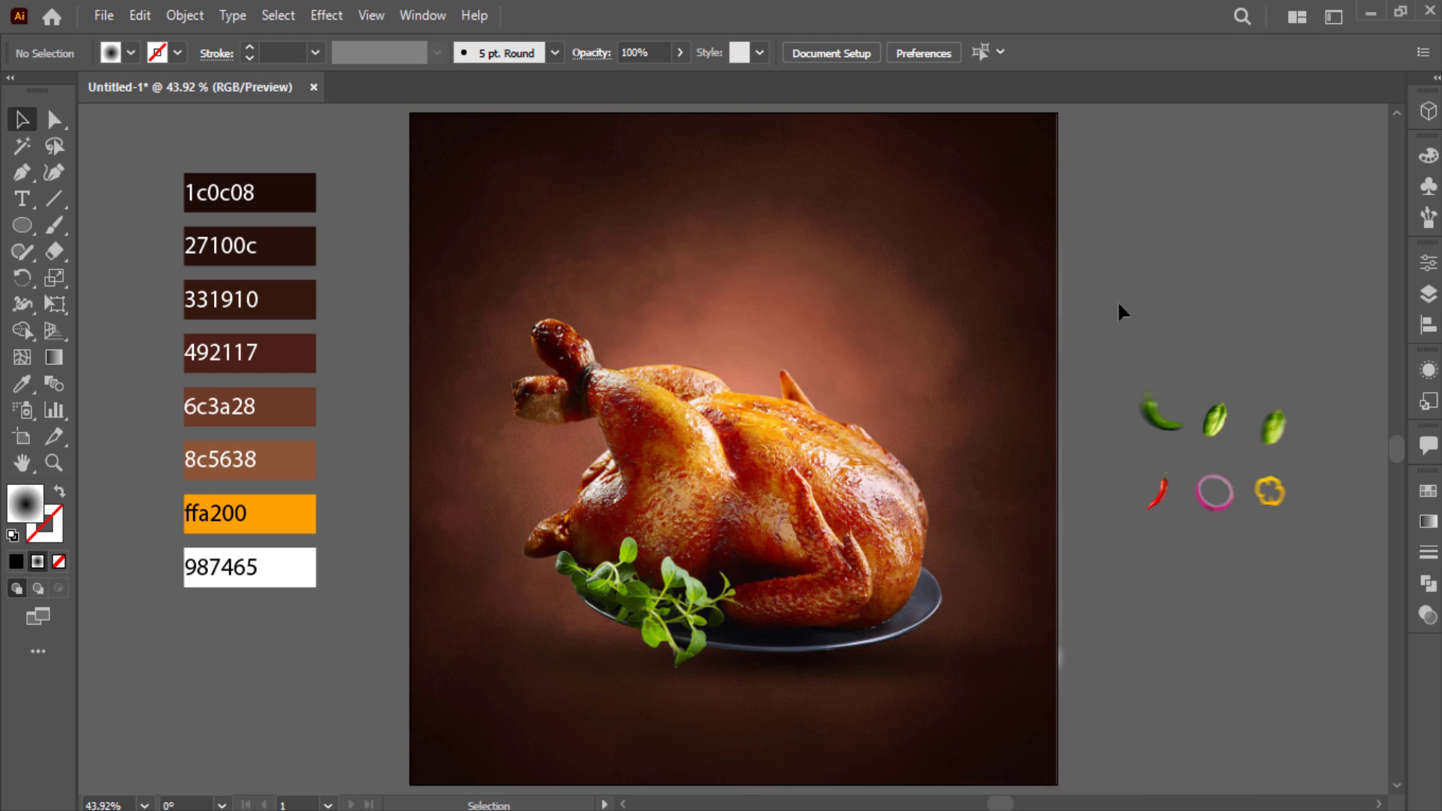
Step: Type the text line 'Hot And Spicy' beside the artboard
key("t")
left_click(1187, 262)
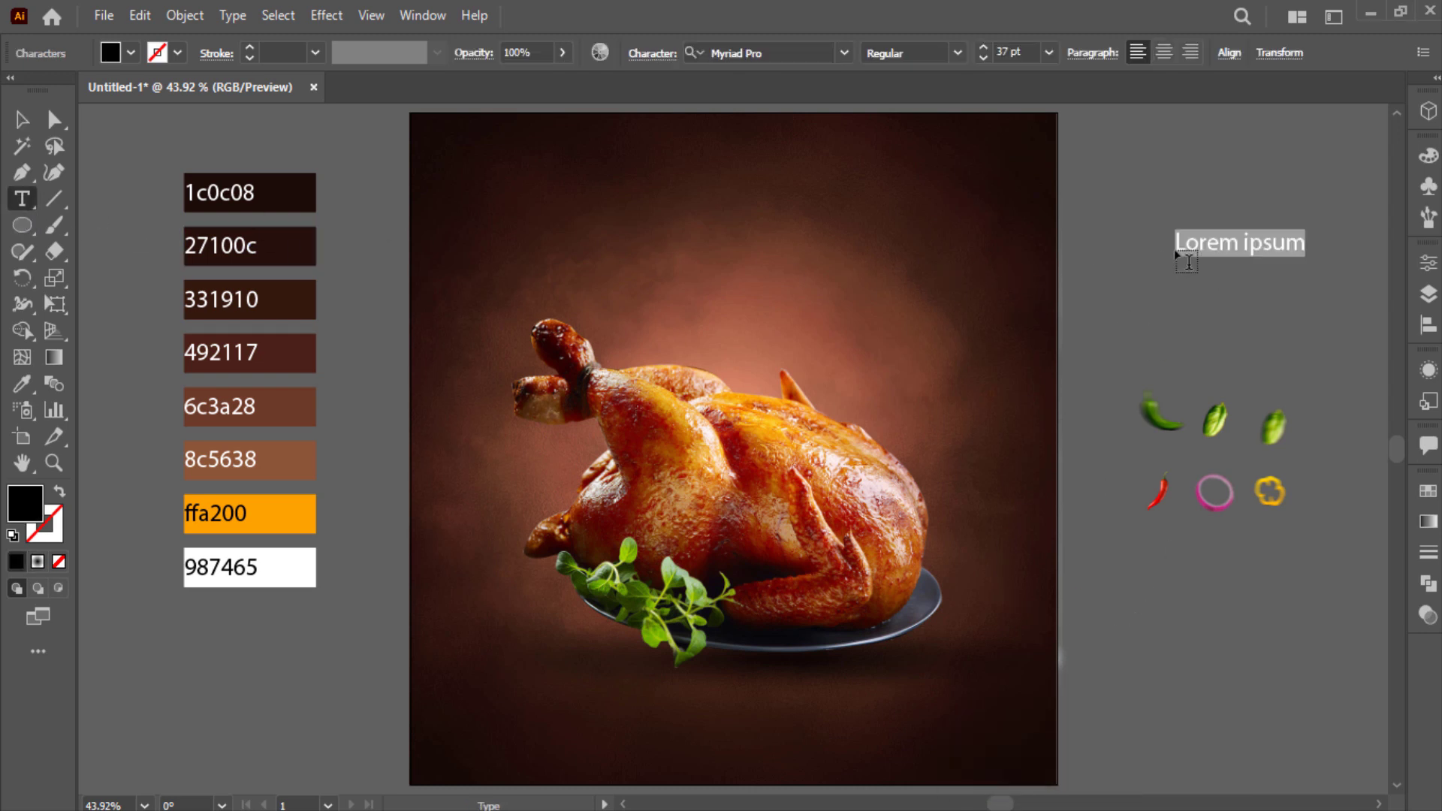
type("Hot Na")
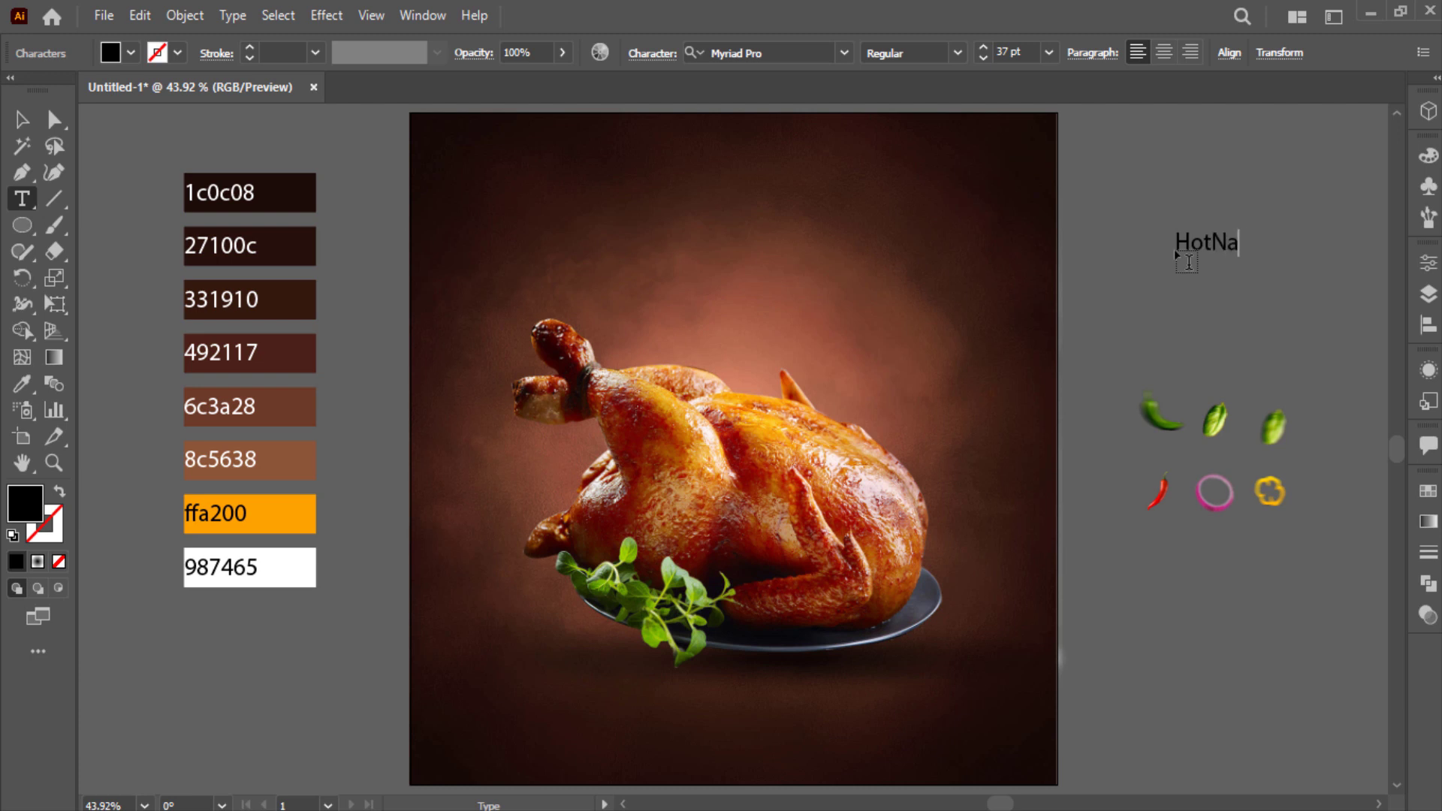
type("s")
key("BackSpace")
key("BackSpace")
key("BackSpace")
type("And Sp")
type("icy")
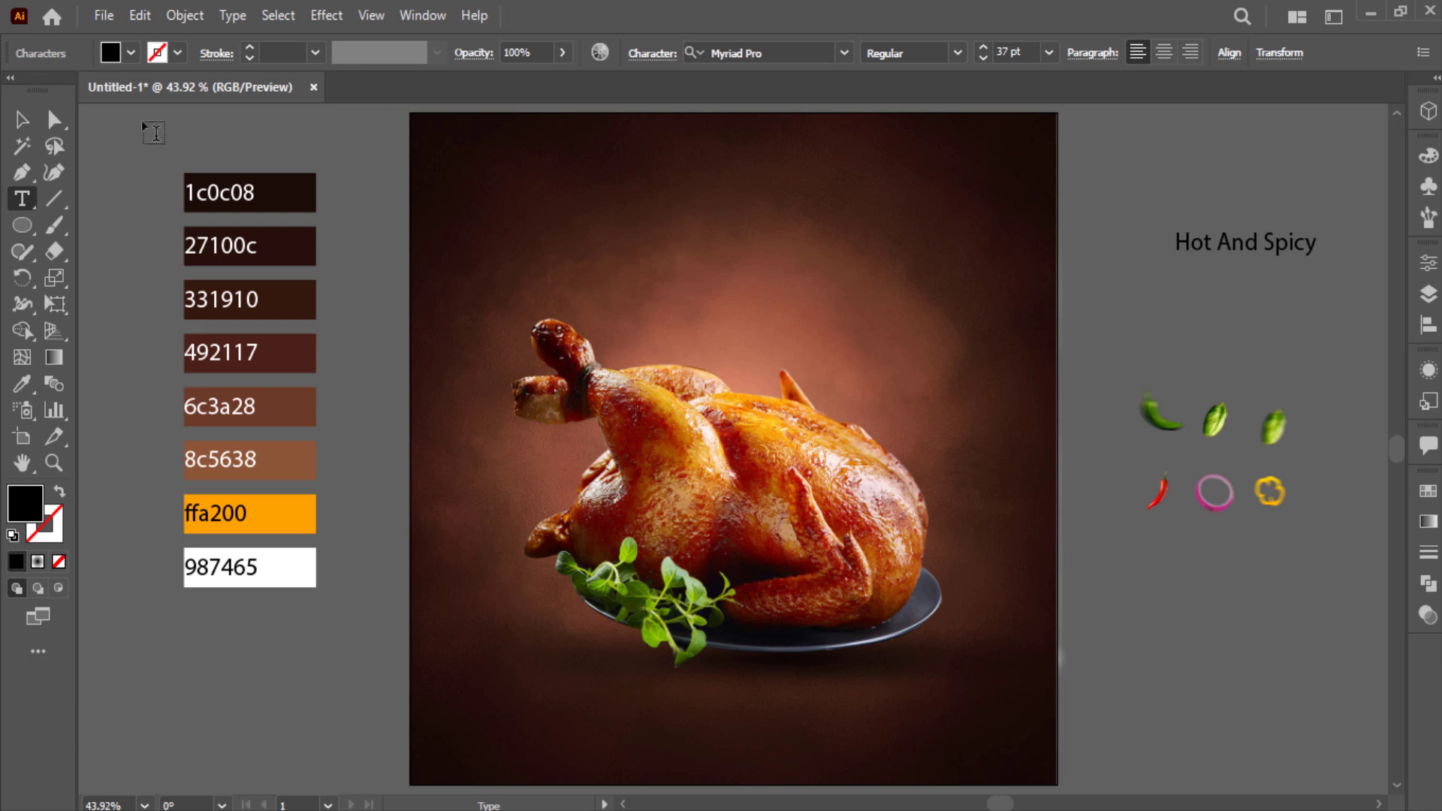
key("Escape")
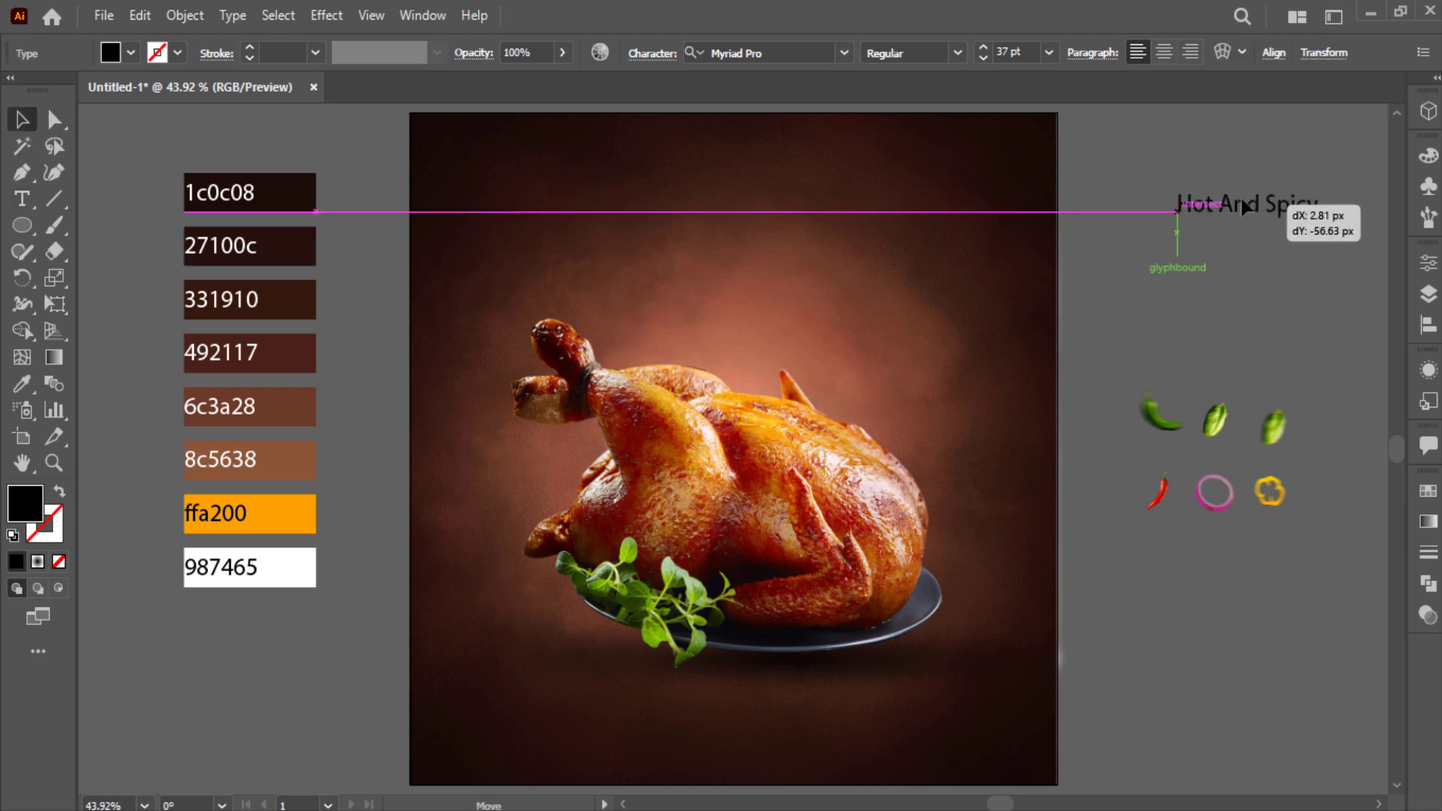
Step: Duplicate the line downward twice, retyping the copies as 'Chicken' and 'Super Delicious'
mouse_move(1244, 250)
left_mouse_down()
mouse_move(1243, 192)
mouse_move(1238, 229)
left_mouse_up()
double_click(1238, 229)
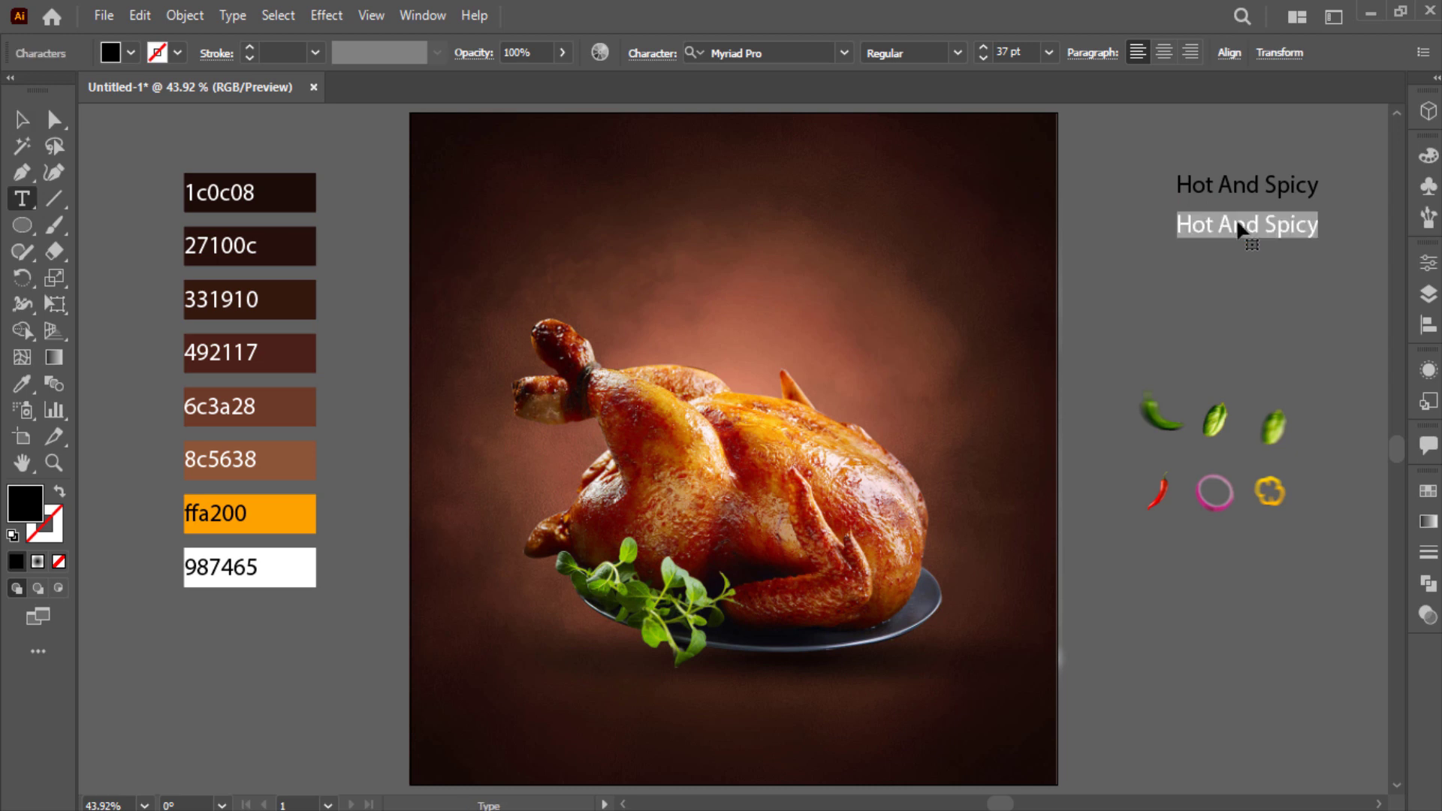
type("Chick")
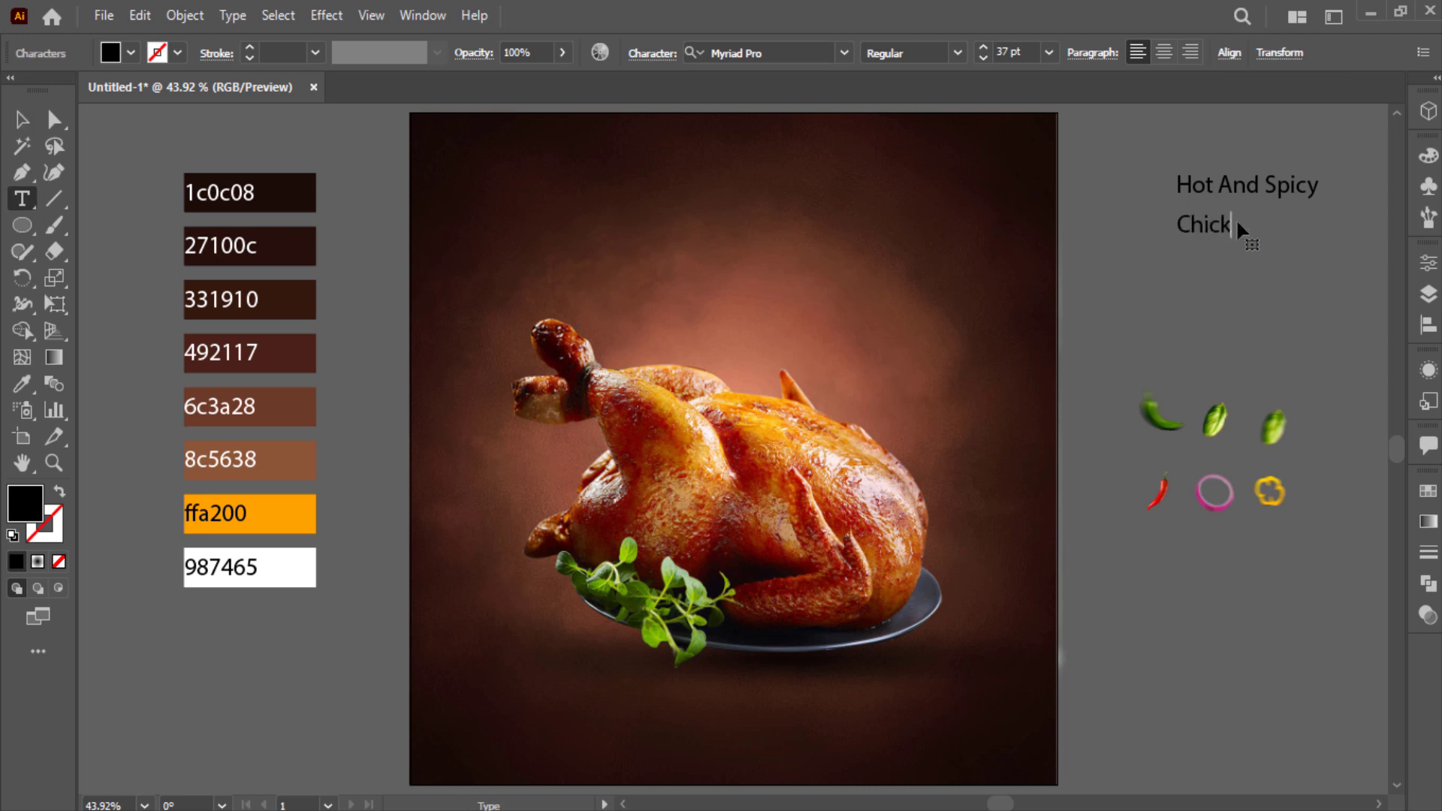
type("en")
key("Escape")
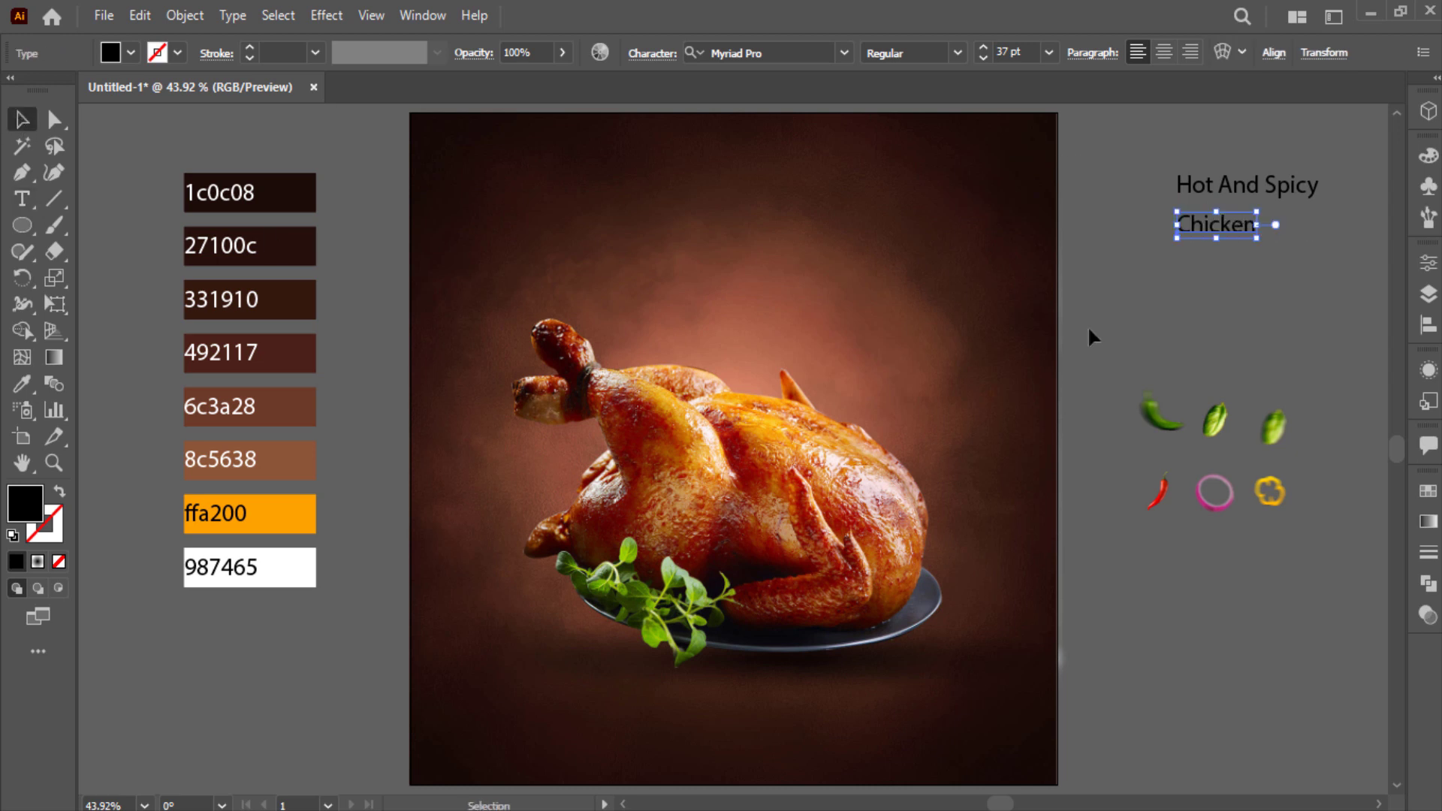
left_click(1088, 326)
left_click_drag(1226, 239, 1224, 259)
double_click(1220, 253)
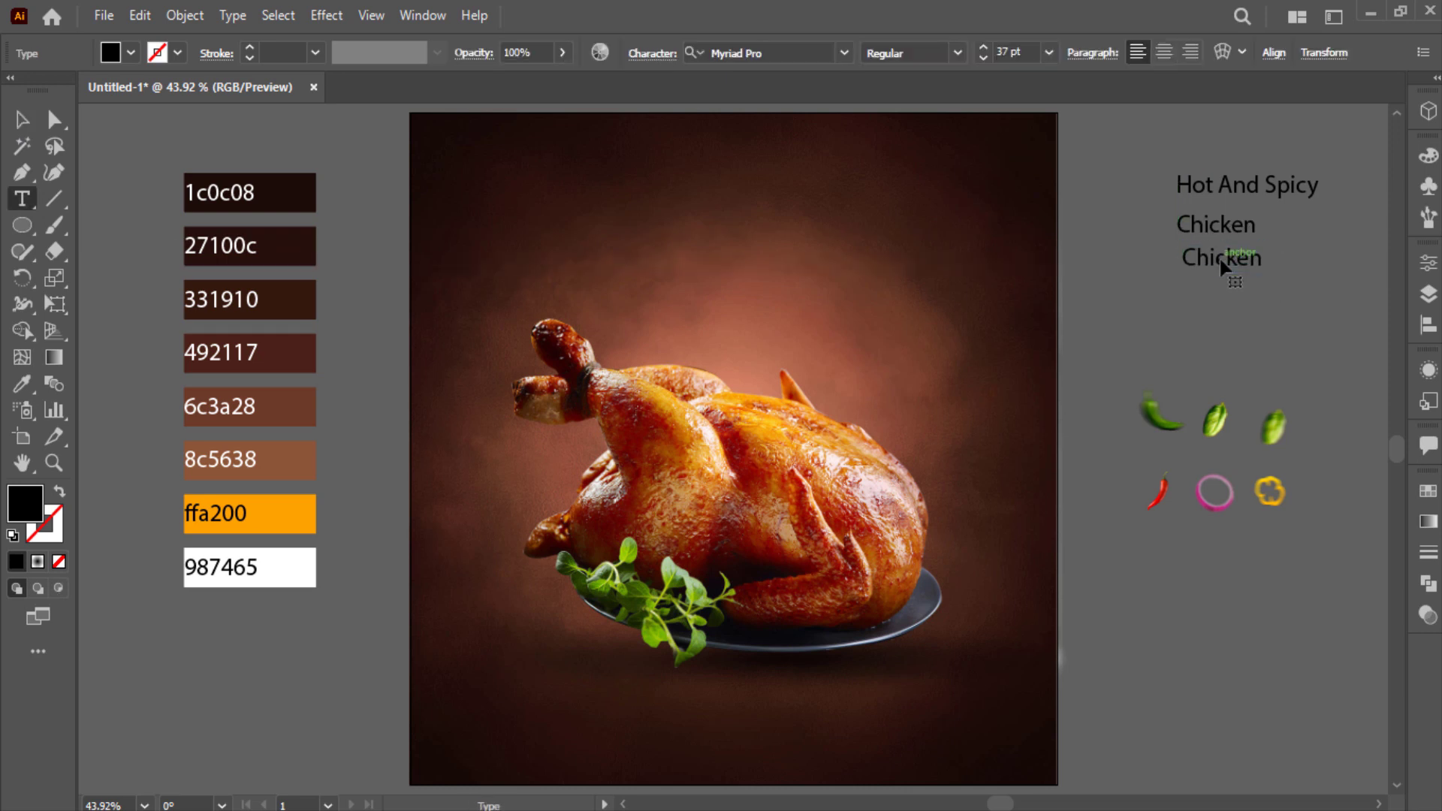
type("Super Delicious")
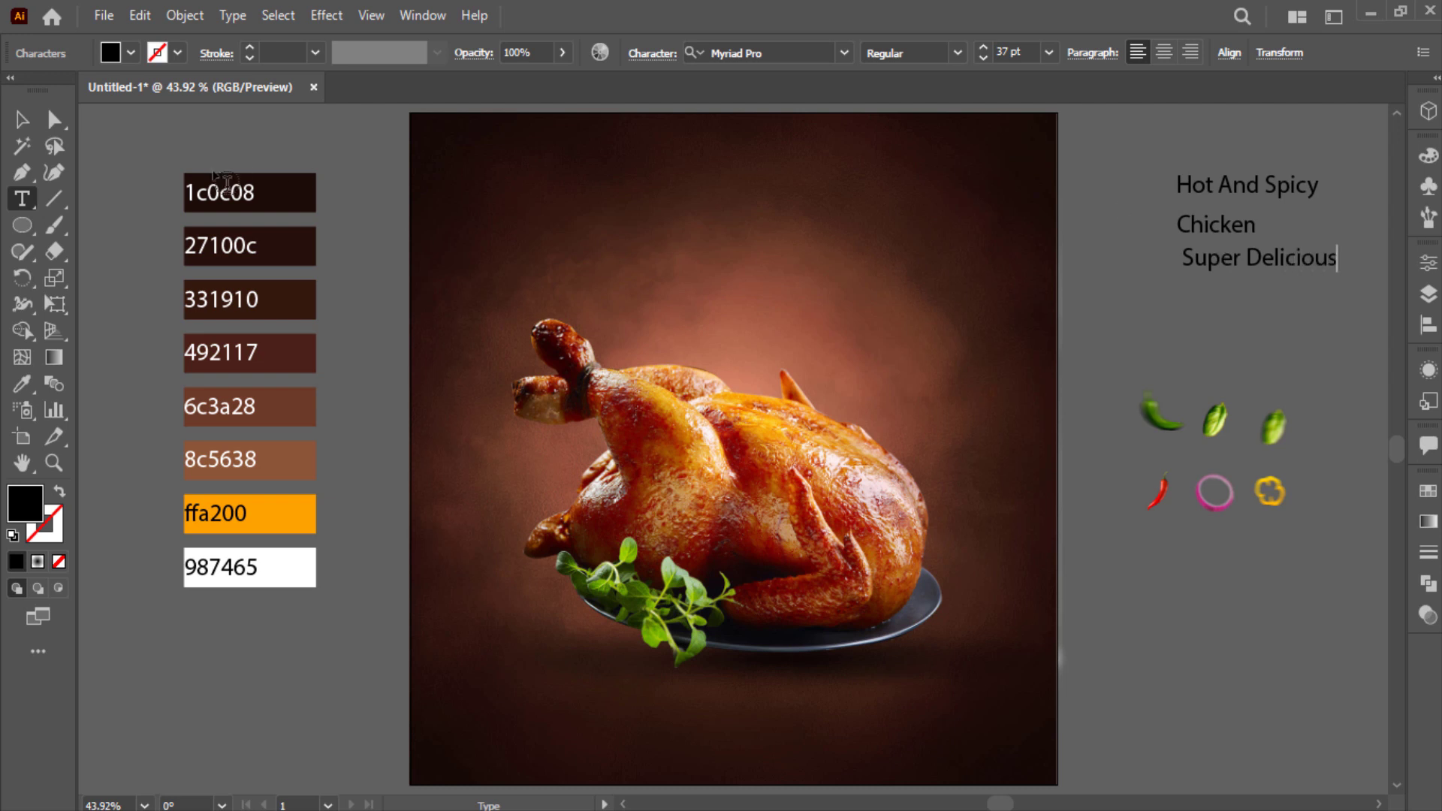
Step: Set all three text lines in the Hey August font
left_click(21, 119)
left_click(1215, 226, "shift")
left_click(1310, 190, "shift")
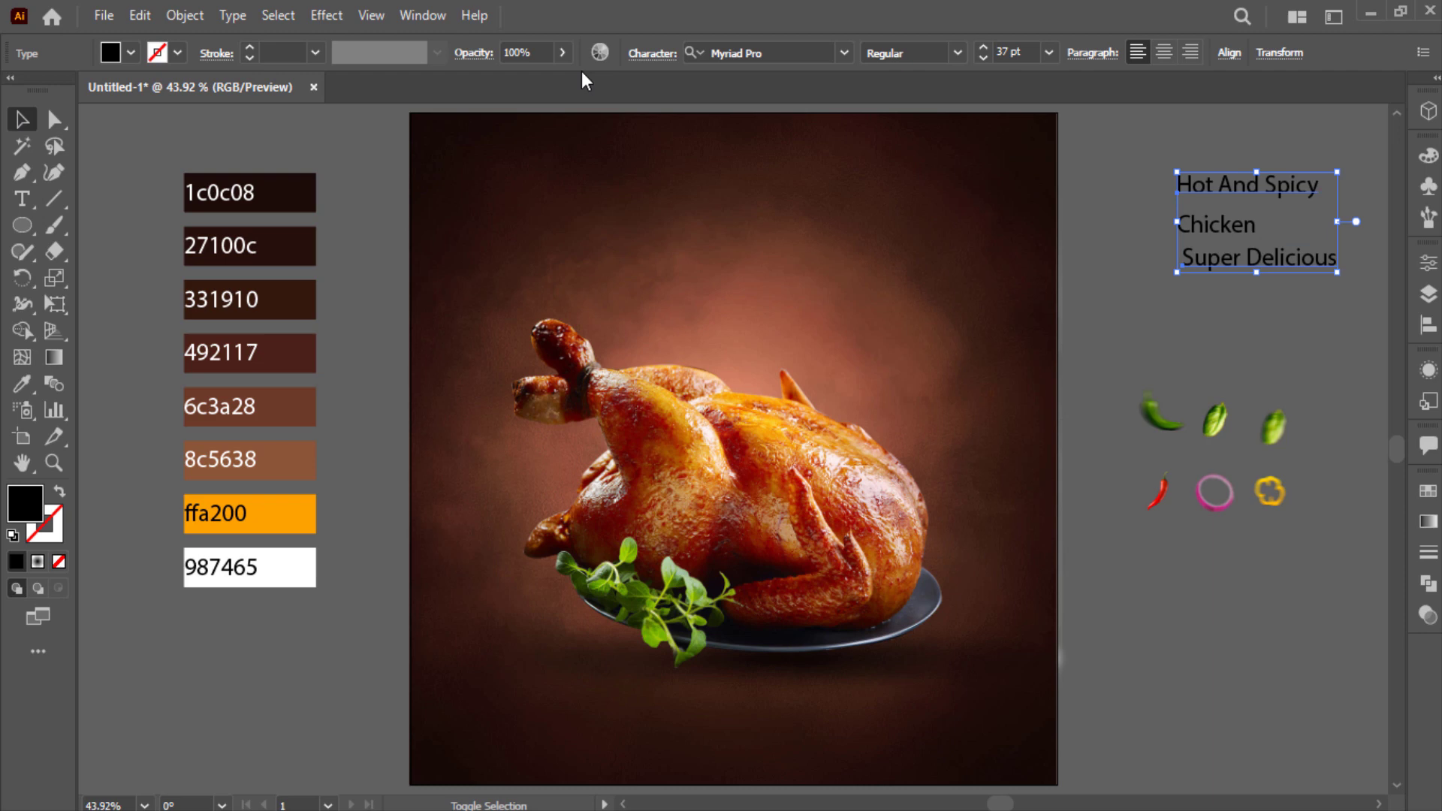
left_click(789, 50)
type("h")
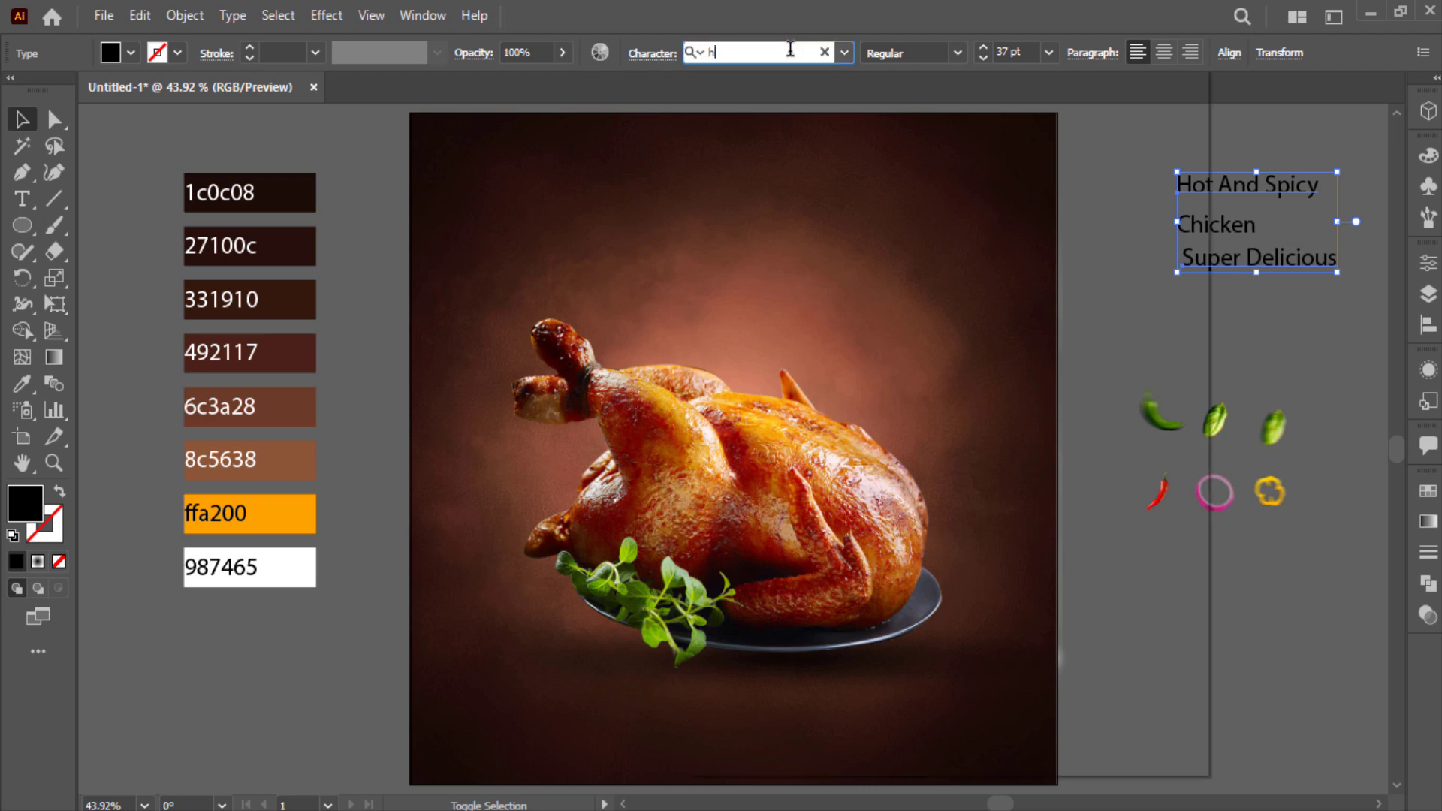
type("e")
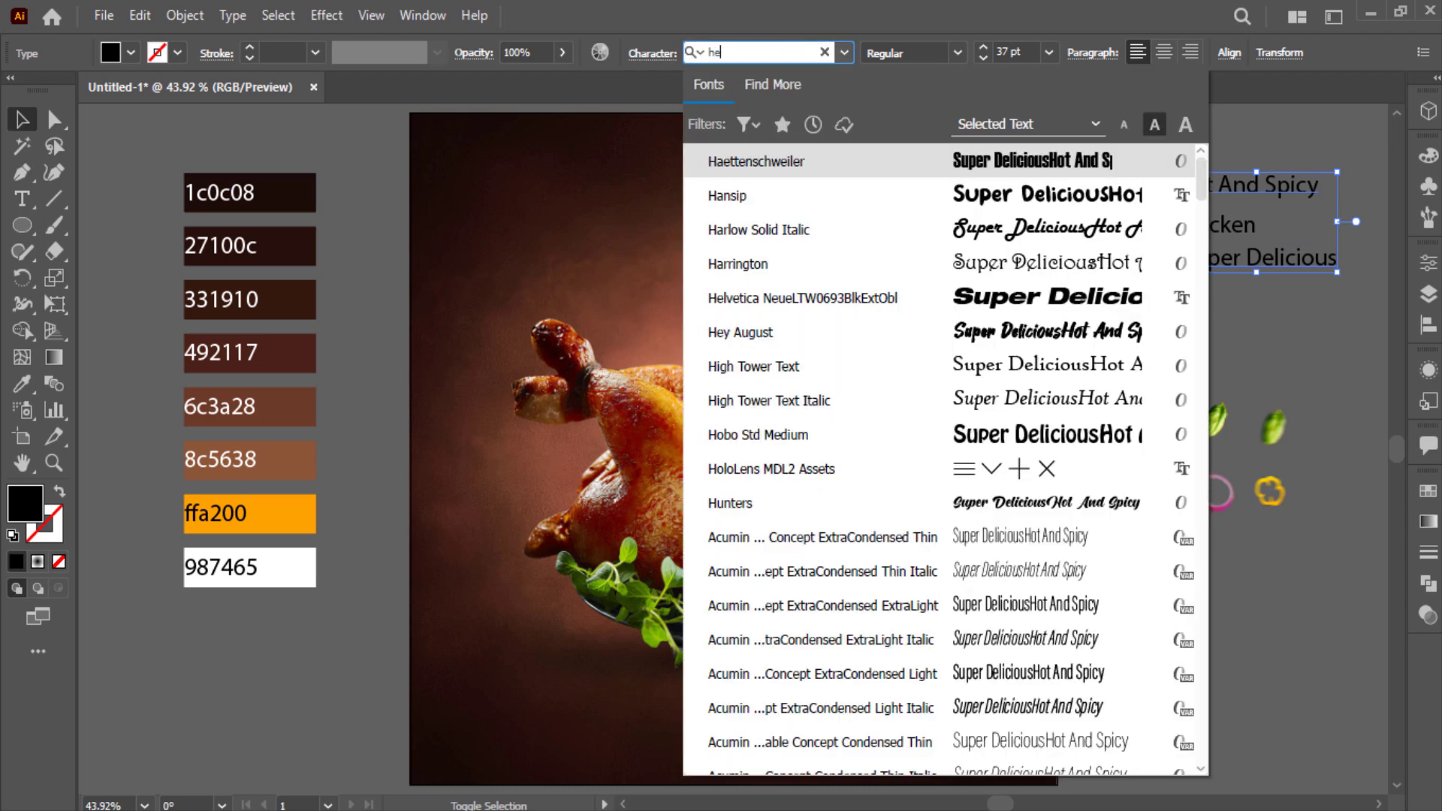
type("y")
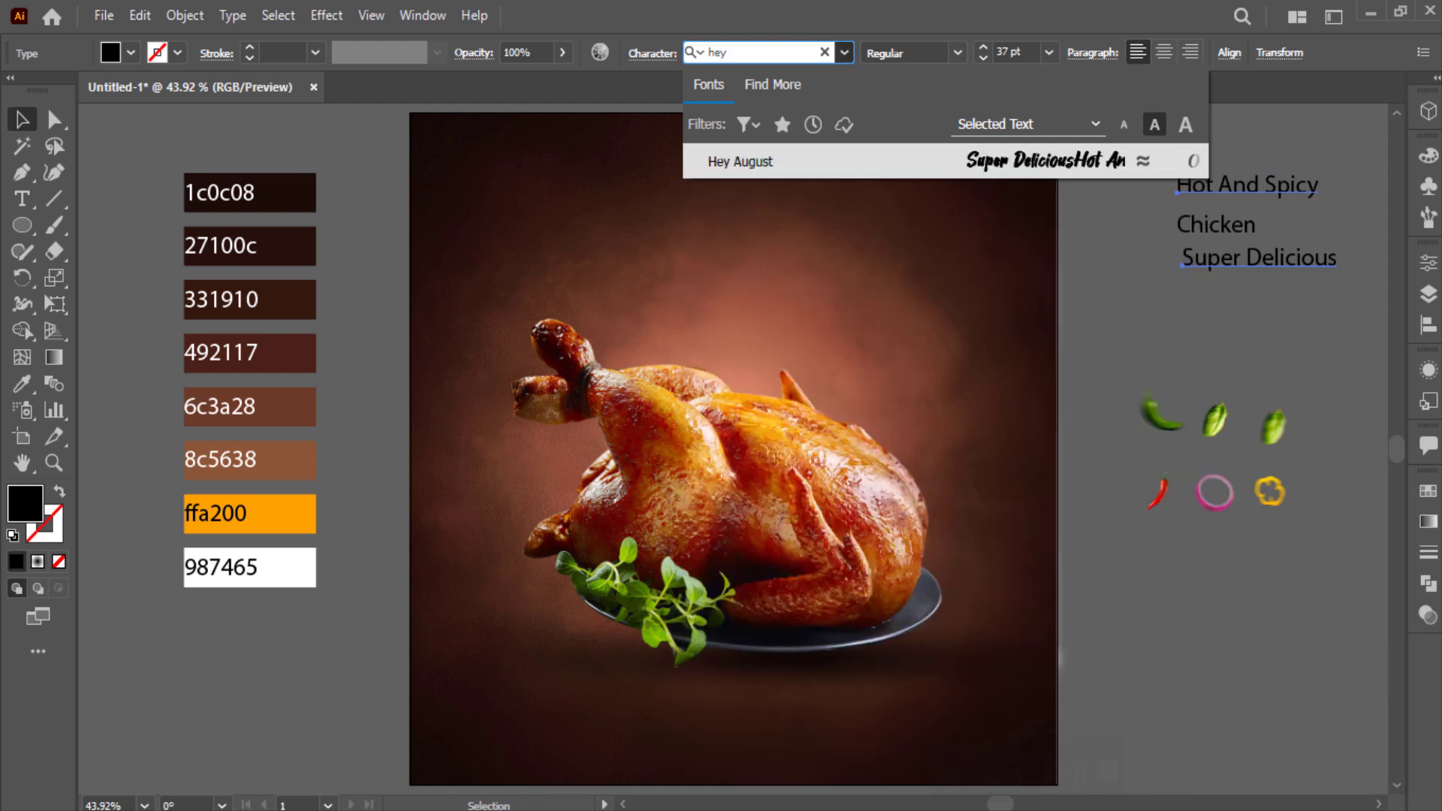
left_click(989, 162)
Step: Change the Chicken line to Badcats Regular
left_click(1232, 224)
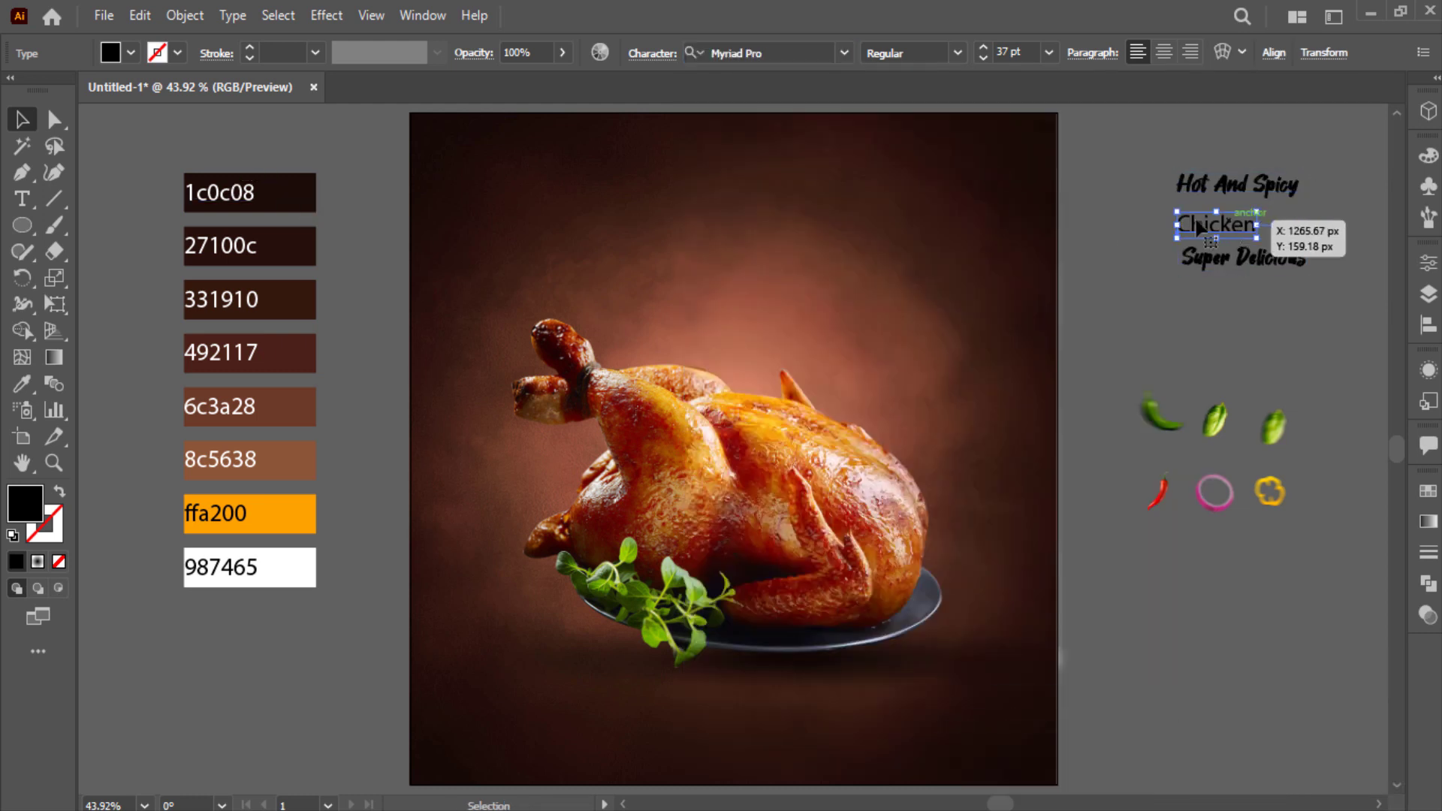
left_click(793, 57)
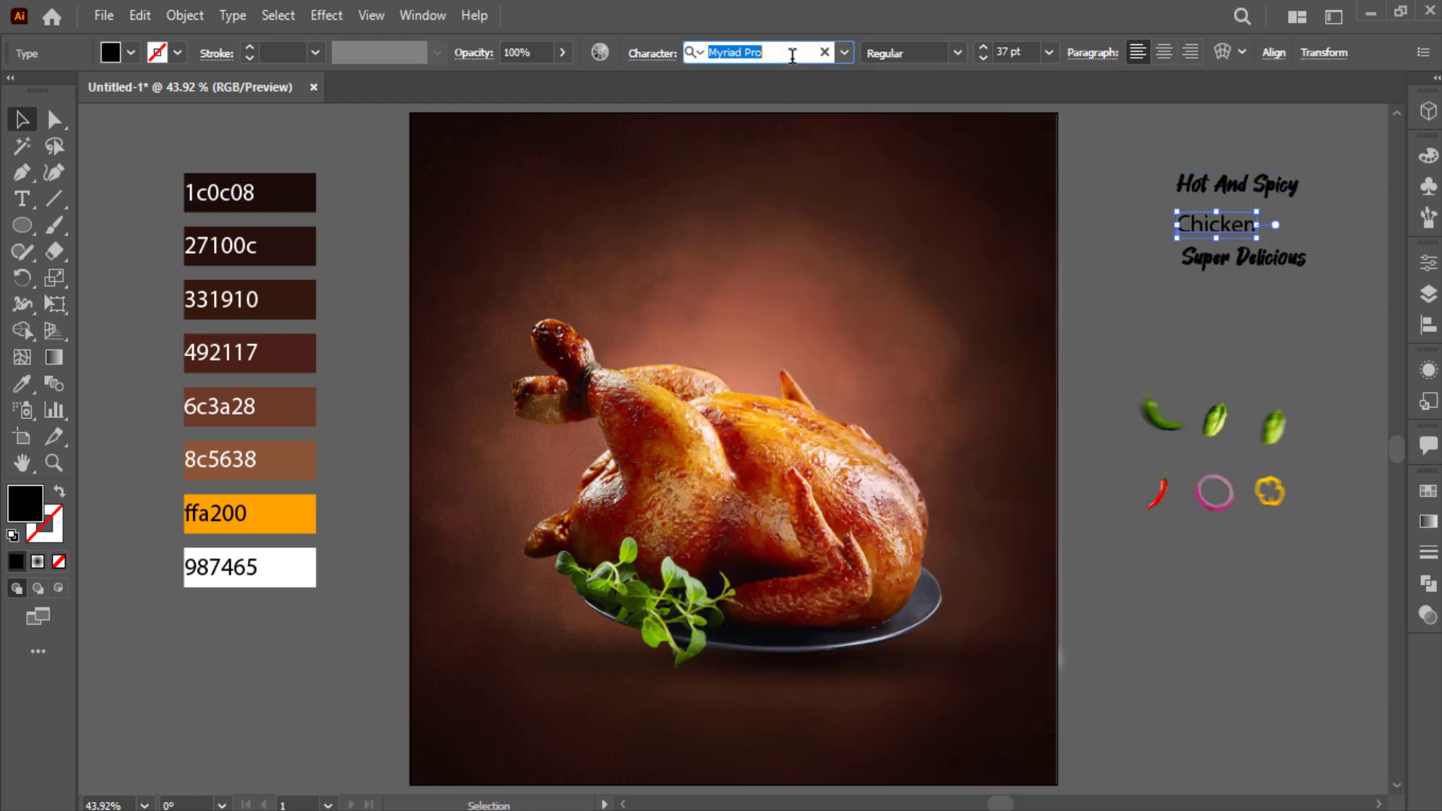
type("bad")
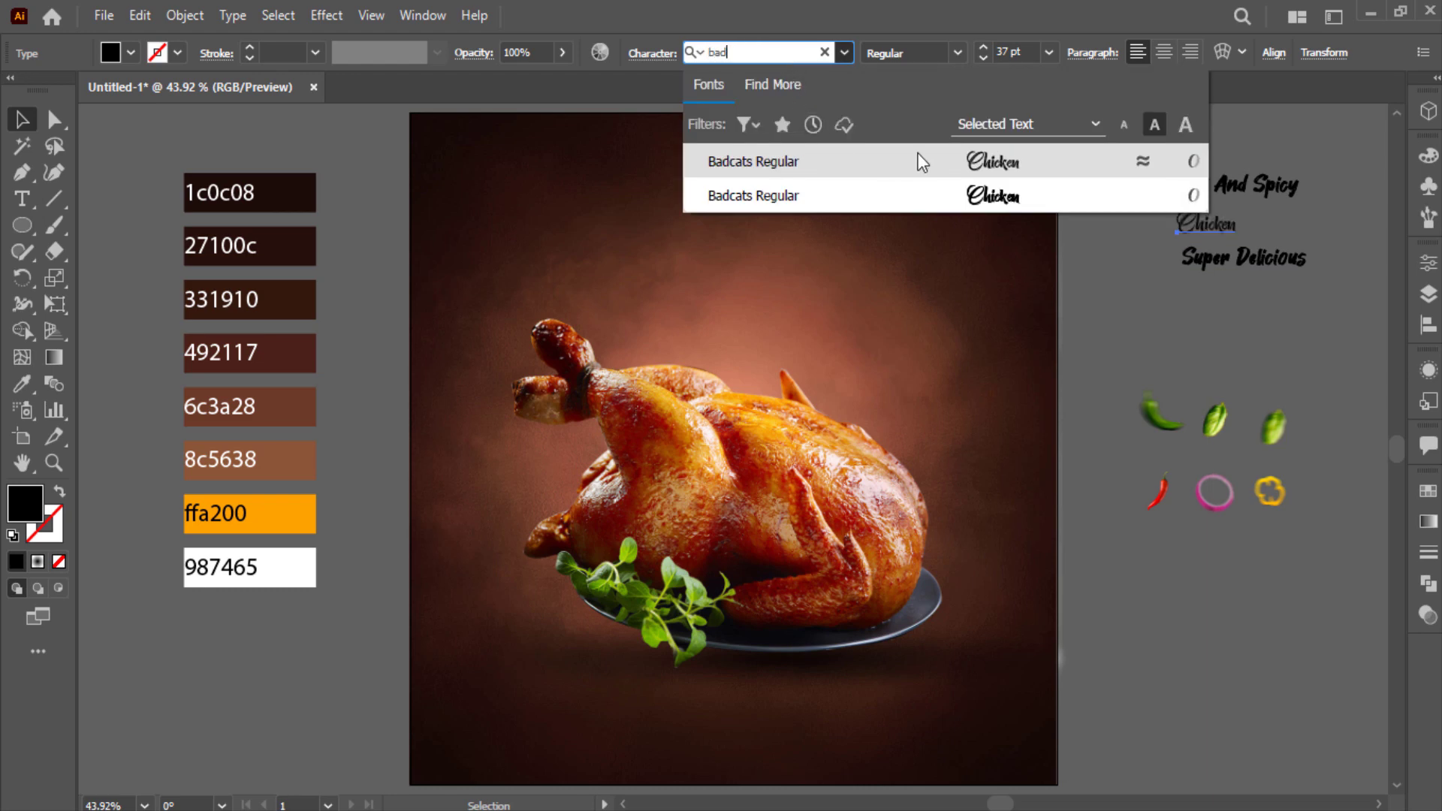
left_click(966, 161)
Step: Change the Super Delicious line to Cheddar Gothic Rough
left_click(1277, 257)
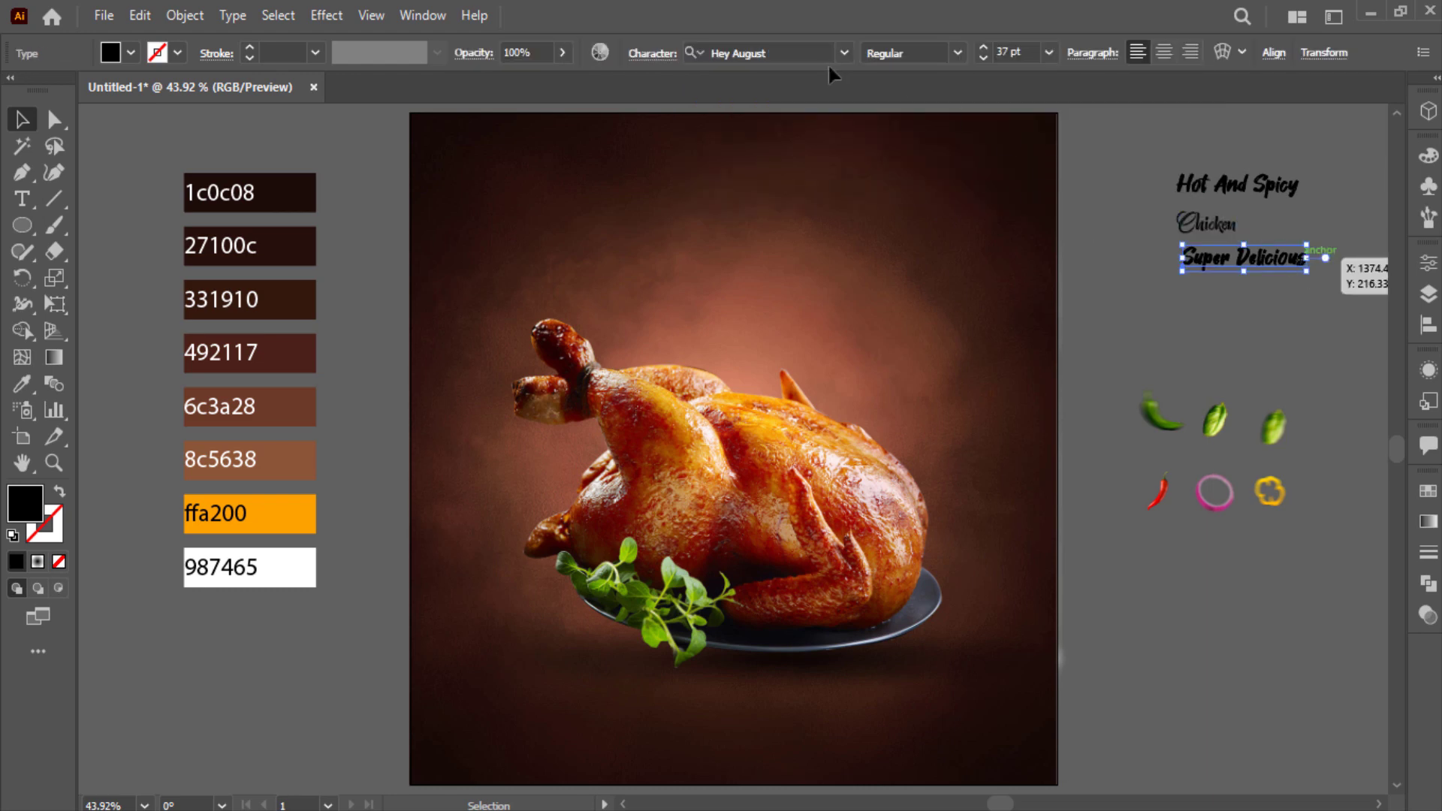
left_click(804, 54)
type("d")
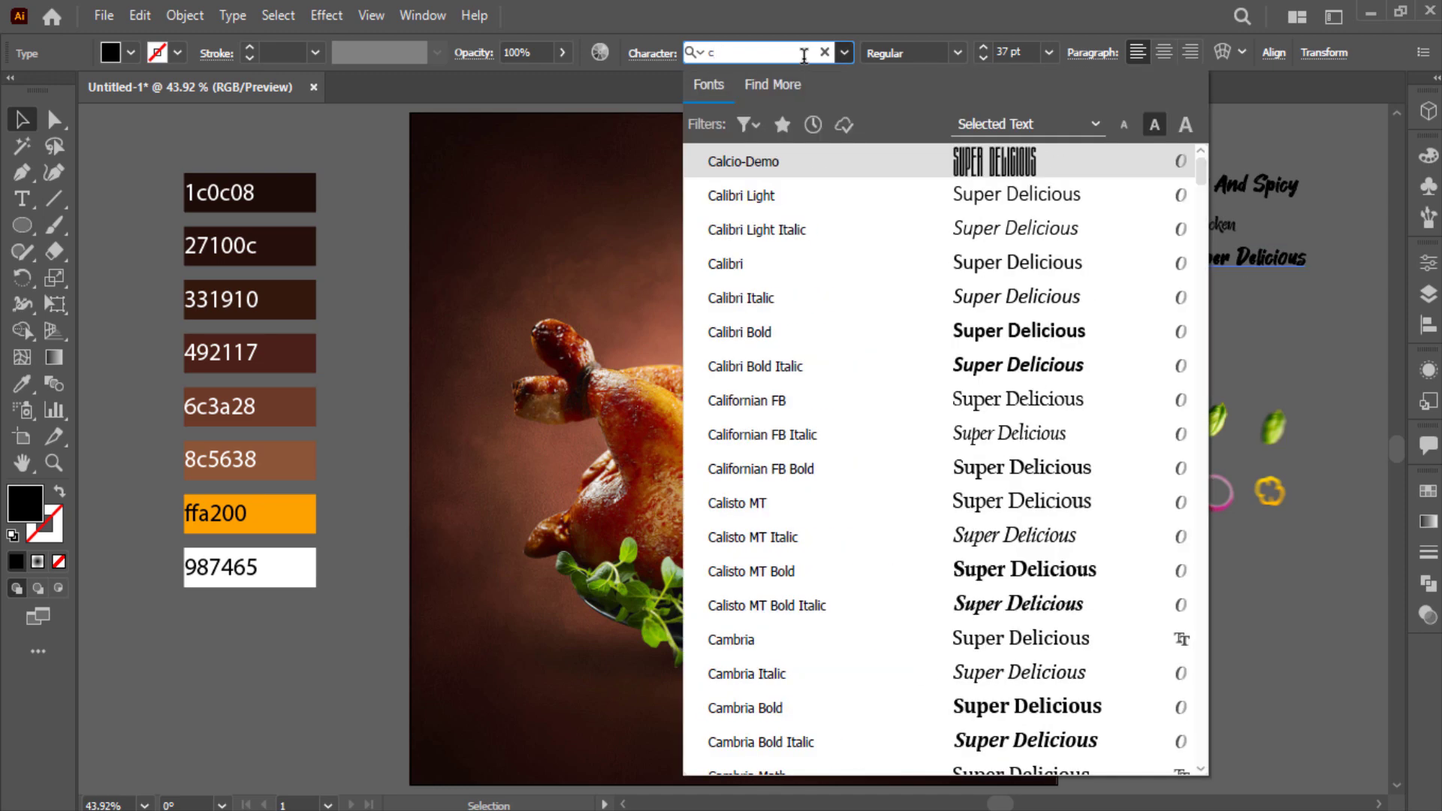
type("he")
left_click(984, 161)
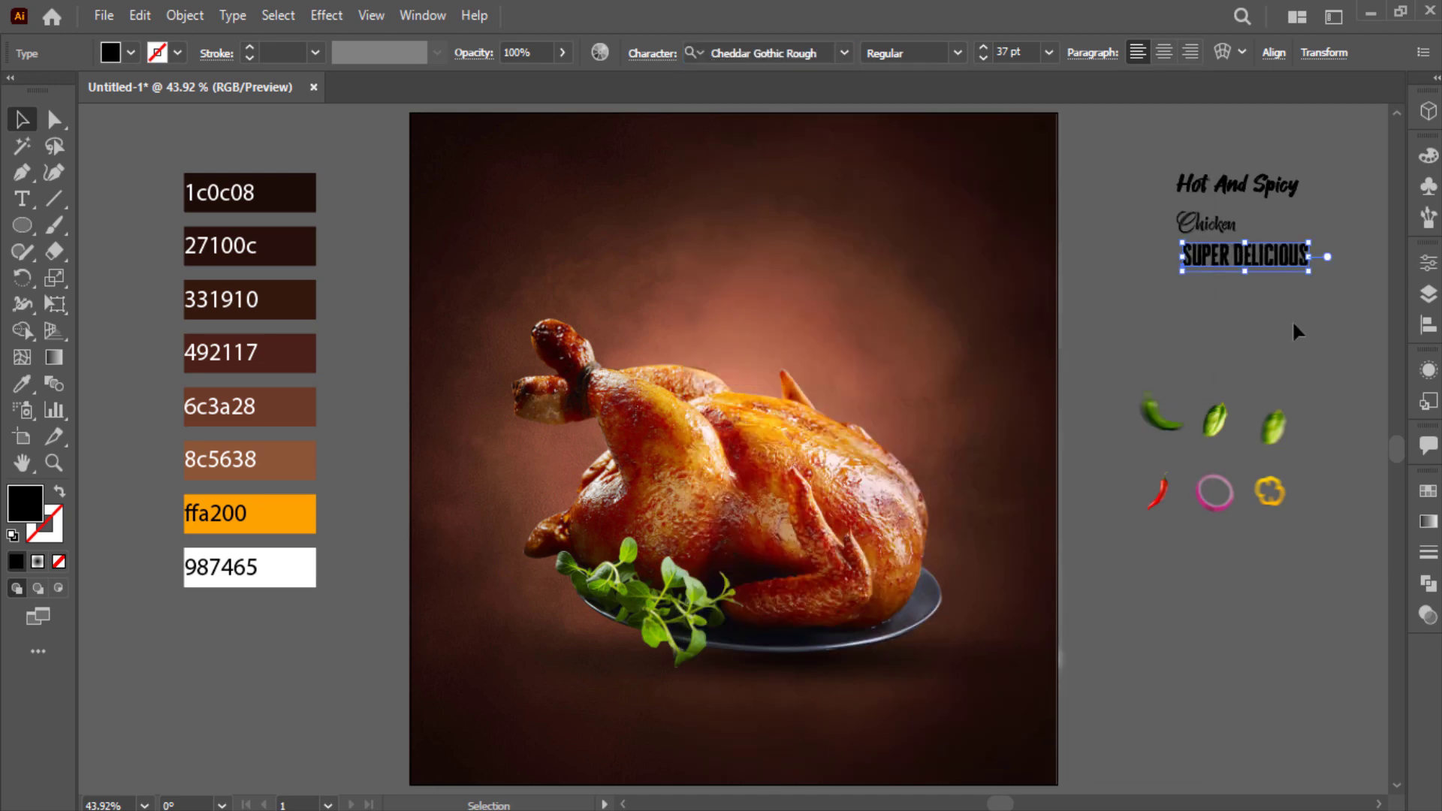
scroll(1297, 331, "up", 5)
left_click_drag(1232, 296, 807, 421)
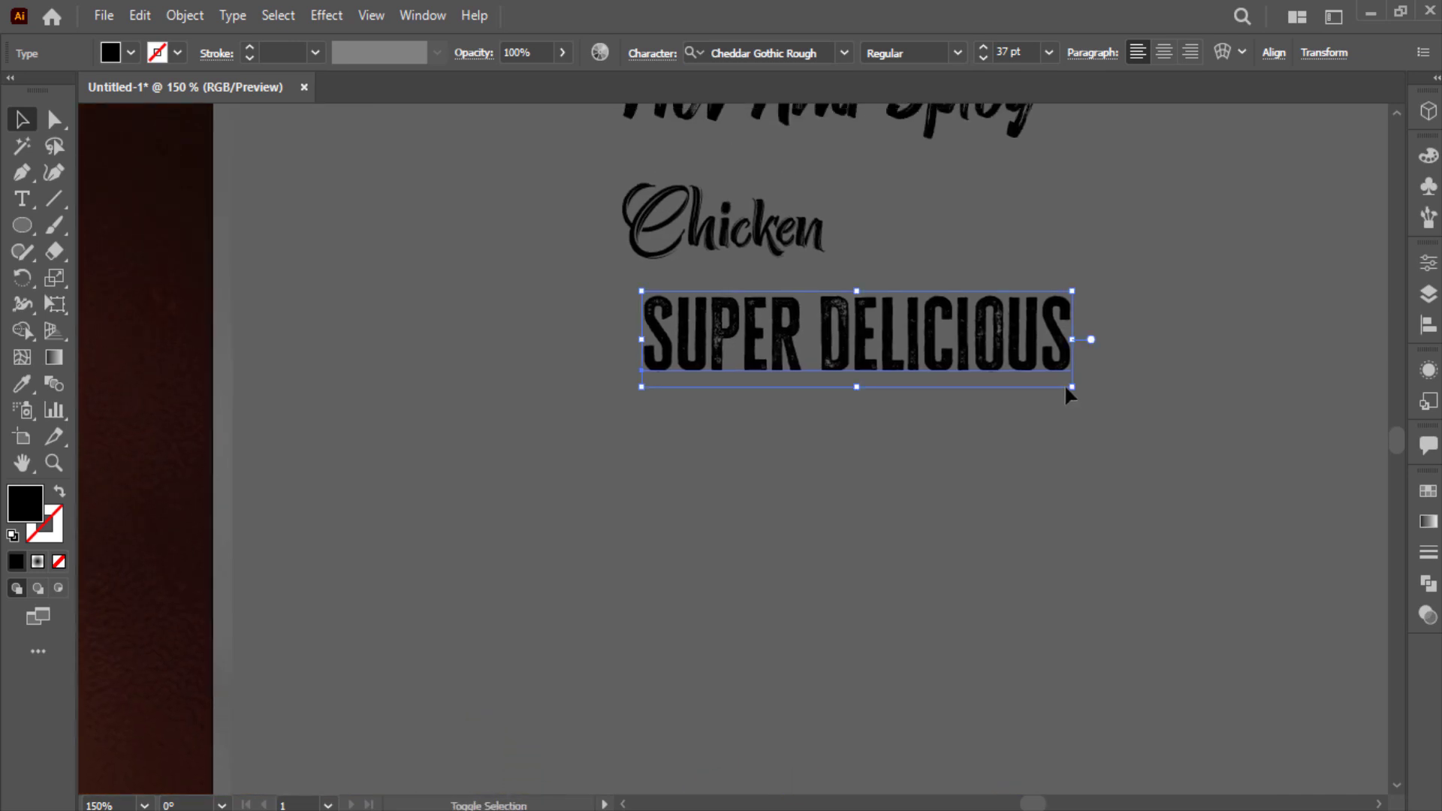
Step: Shrink Hot And Spicy and SUPER DELICIOUS, enlarge Chicken, and stack them tightly
mouse_move(1075, 387)
left_mouse_down()
mouse_move(827, 349)
mouse_move(1048, 409)
left_mouse_up()
left_click(796, 233)
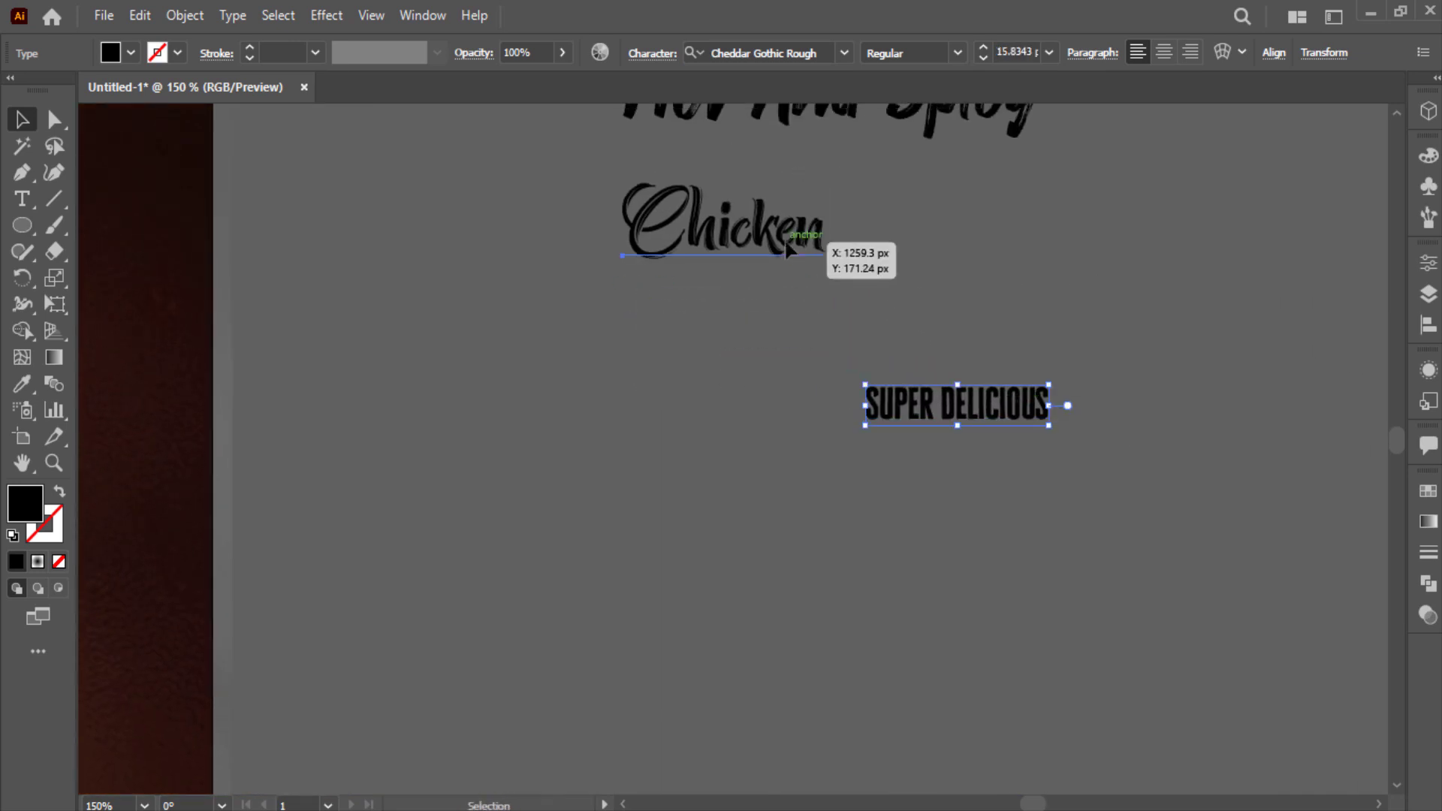
left_click_drag(826, 278, 1040, 363)
scroll(972, 273, "up", 3)
left_click_drag(977, 199, 1166, 354)
mouse_move(1254, 391)
left_mouse_down()
mouse_move(1049, 359)
mouse_move(1007, 282)
left_mouse_up()
left_click_drag(998, 488, 992, 463)
left_click(237, 113)
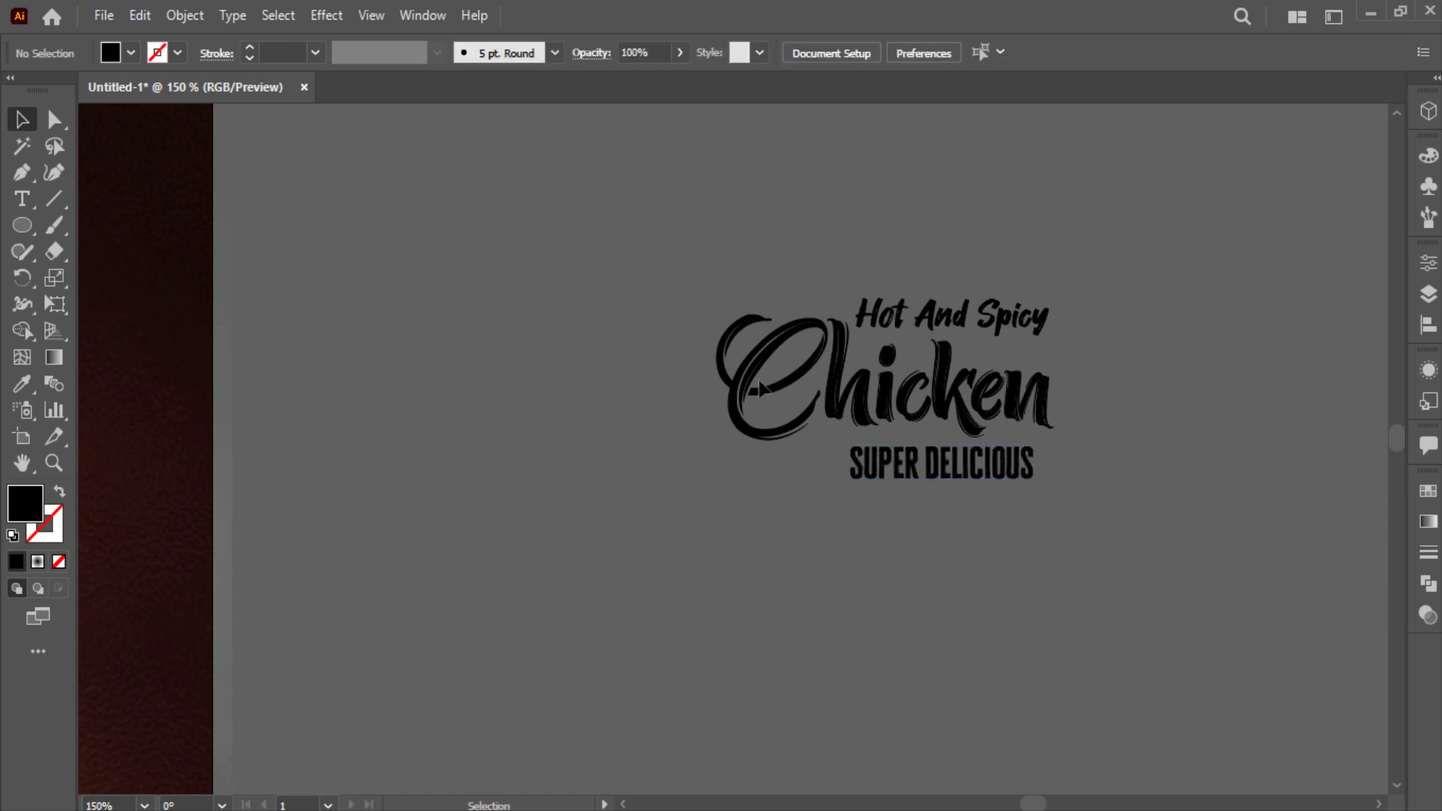
key("ctrl+a")
Step: Fill the Chicken title white and move it left of the other lines
left_click(130, 53)
left_click(41, 97)
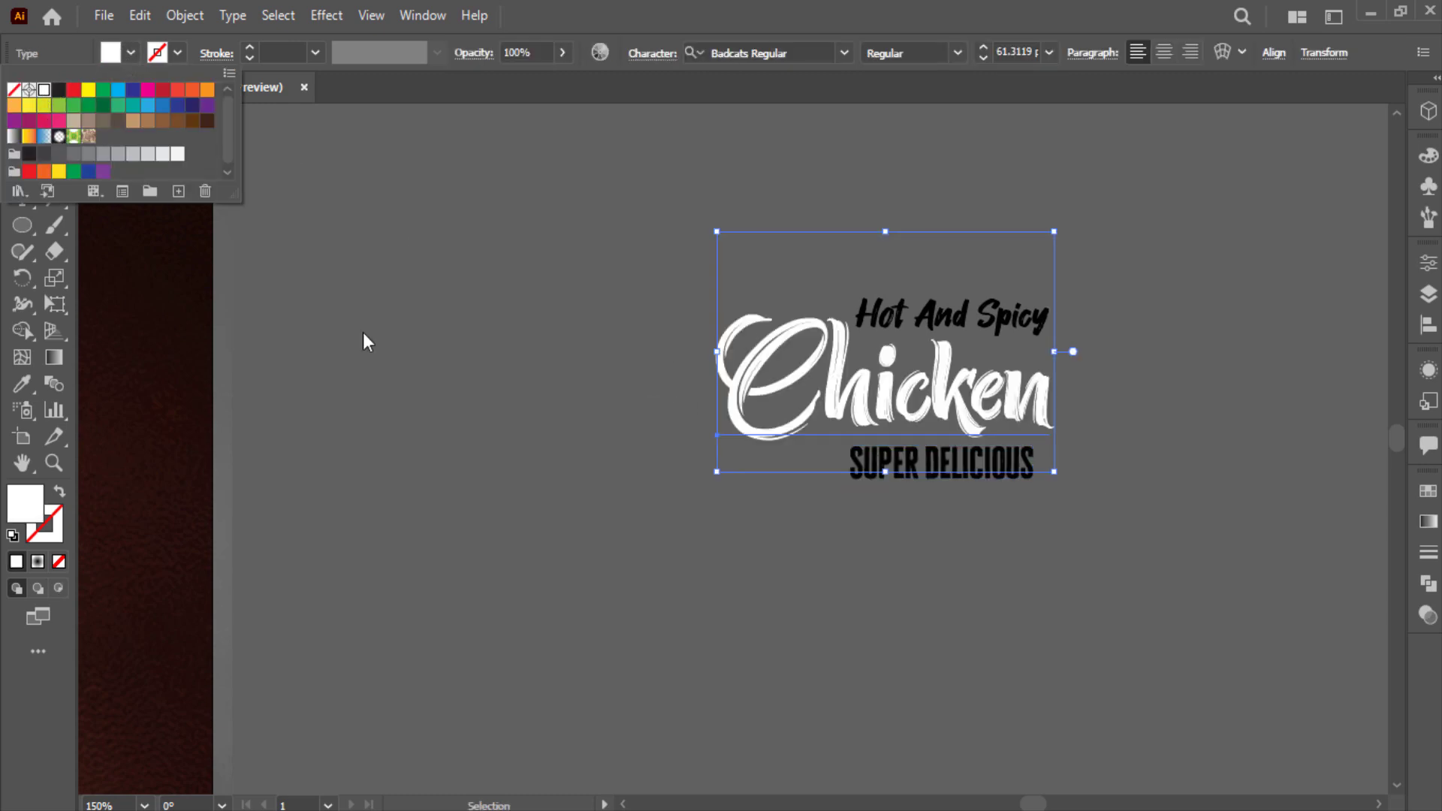
left_click(1060, 316)
left_click(825, 344)
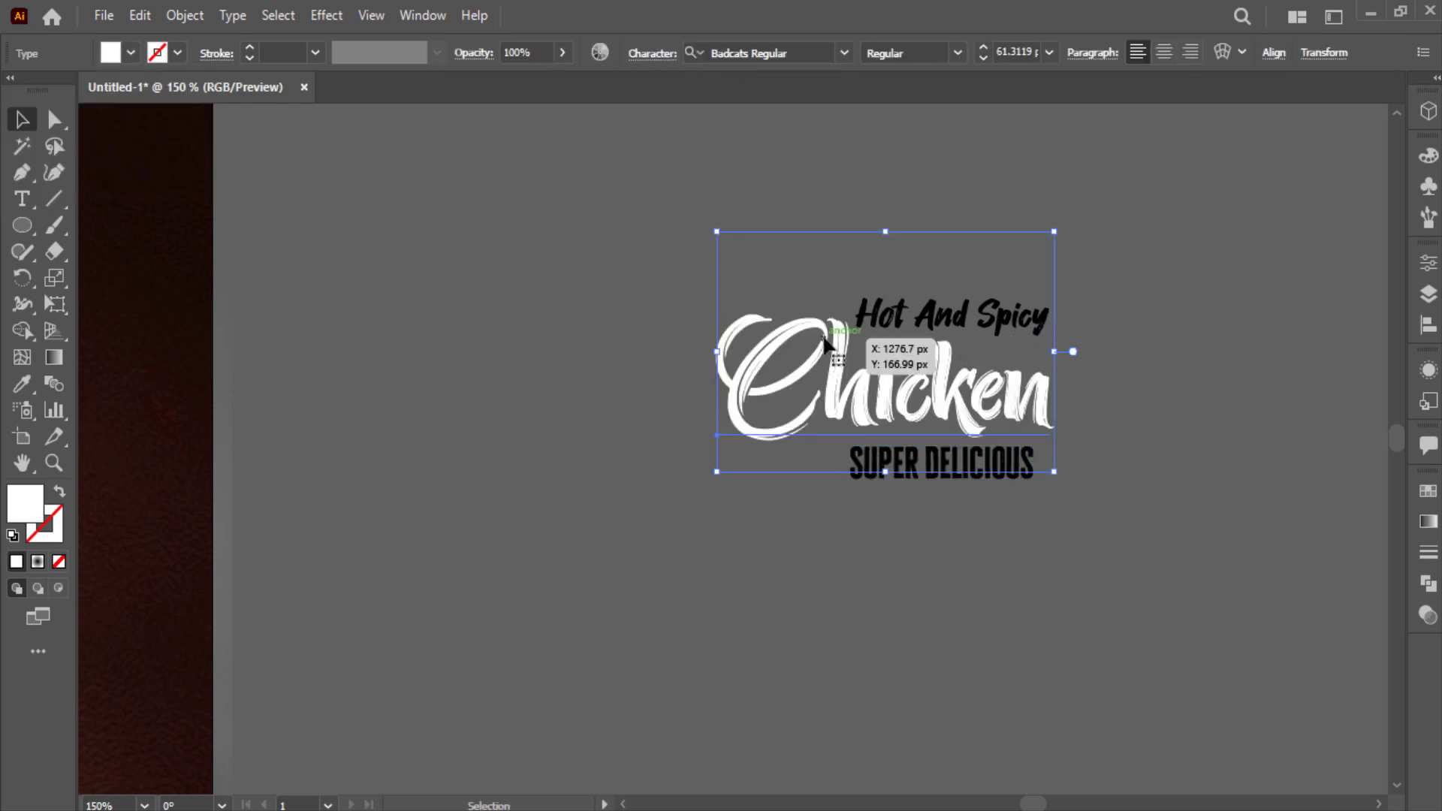
left_click_drag(825, 344, 580, 314)
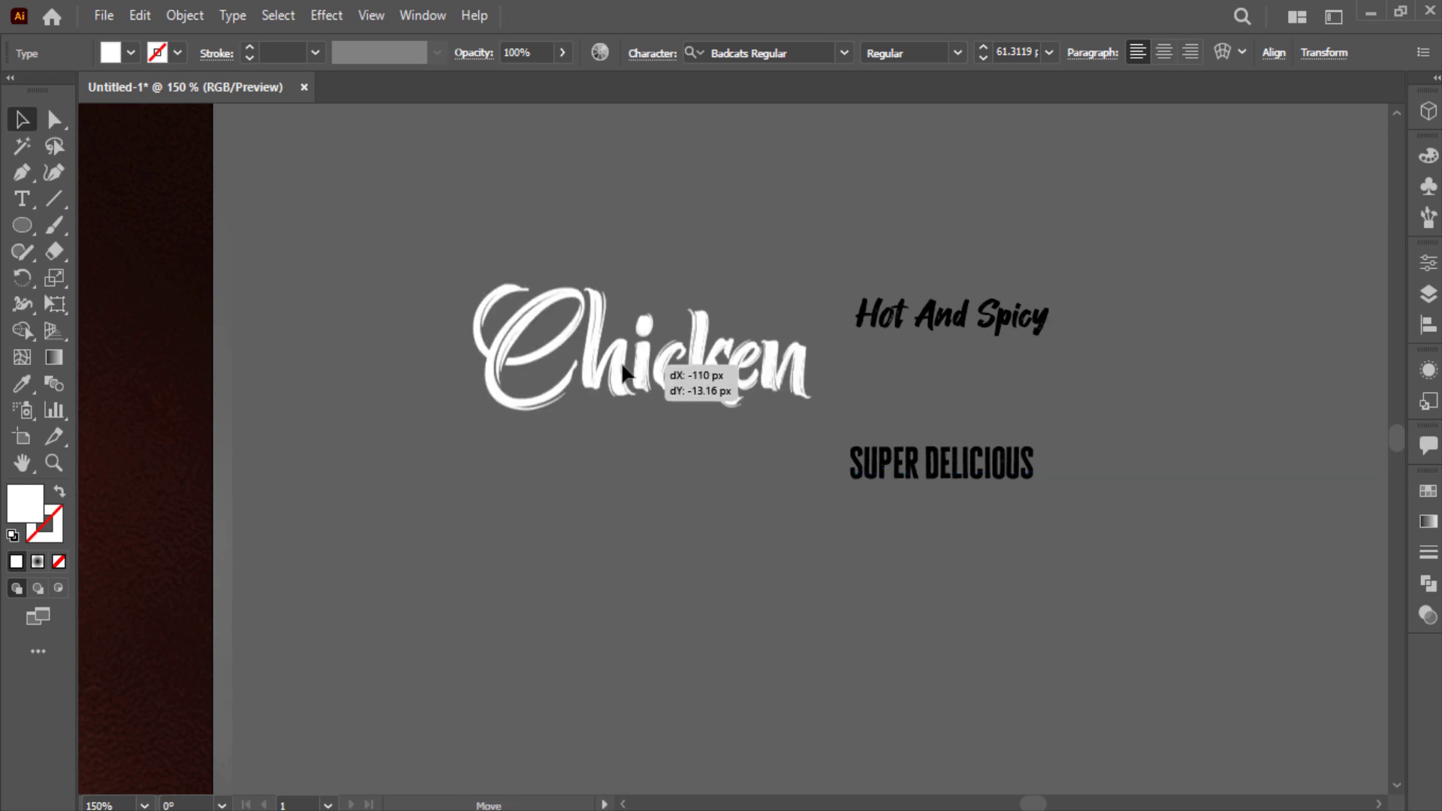
Step: Colour Hot And Spicy and SUPER DELICIOUS orange ffa200 with the Eyedropper
left_click(990, 285)
left_click_drag(991, 285, 1017, 502)
scroll(1017, 502, "down", 2)
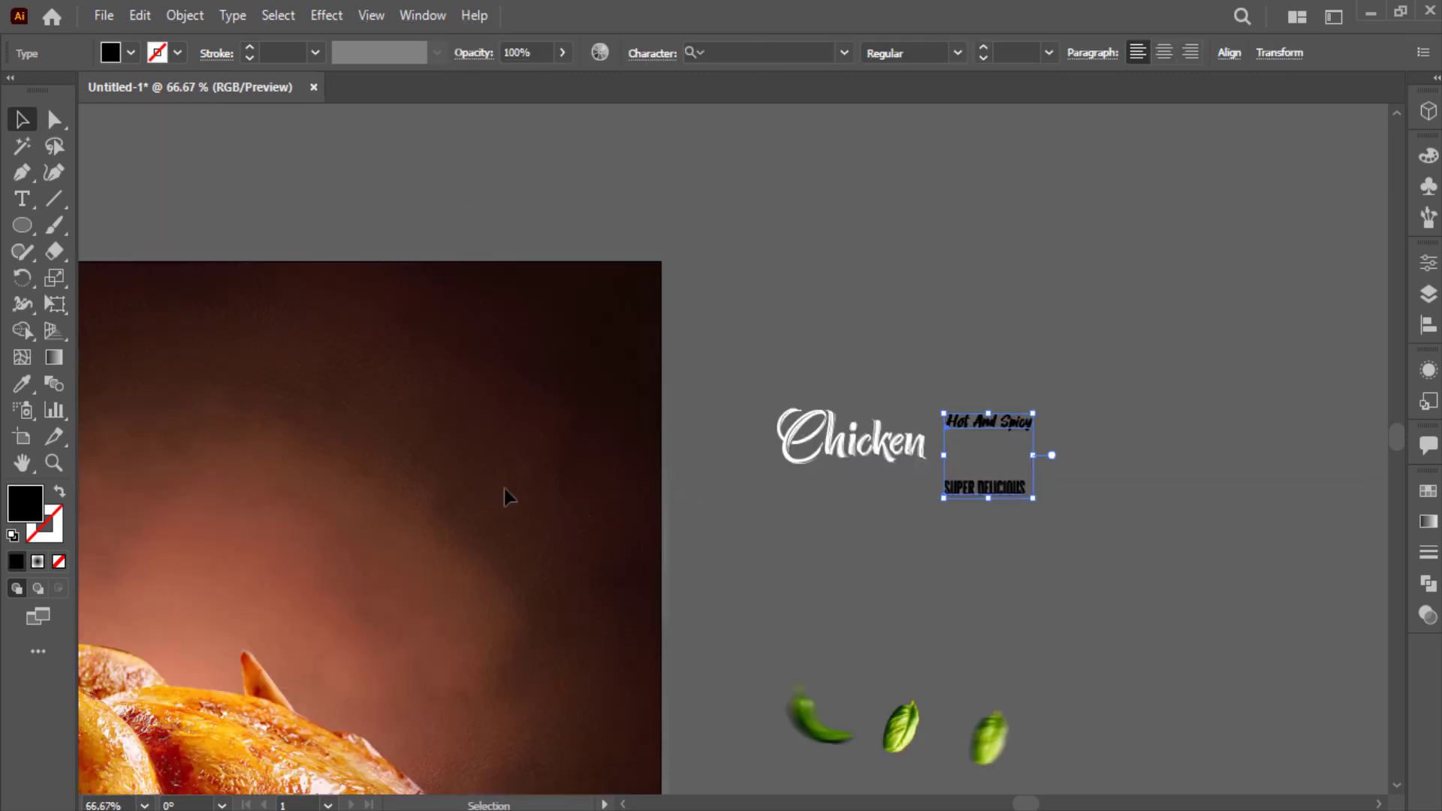
scroll(503, 488, "down", 1)
key("i")
left_click(248, 513)
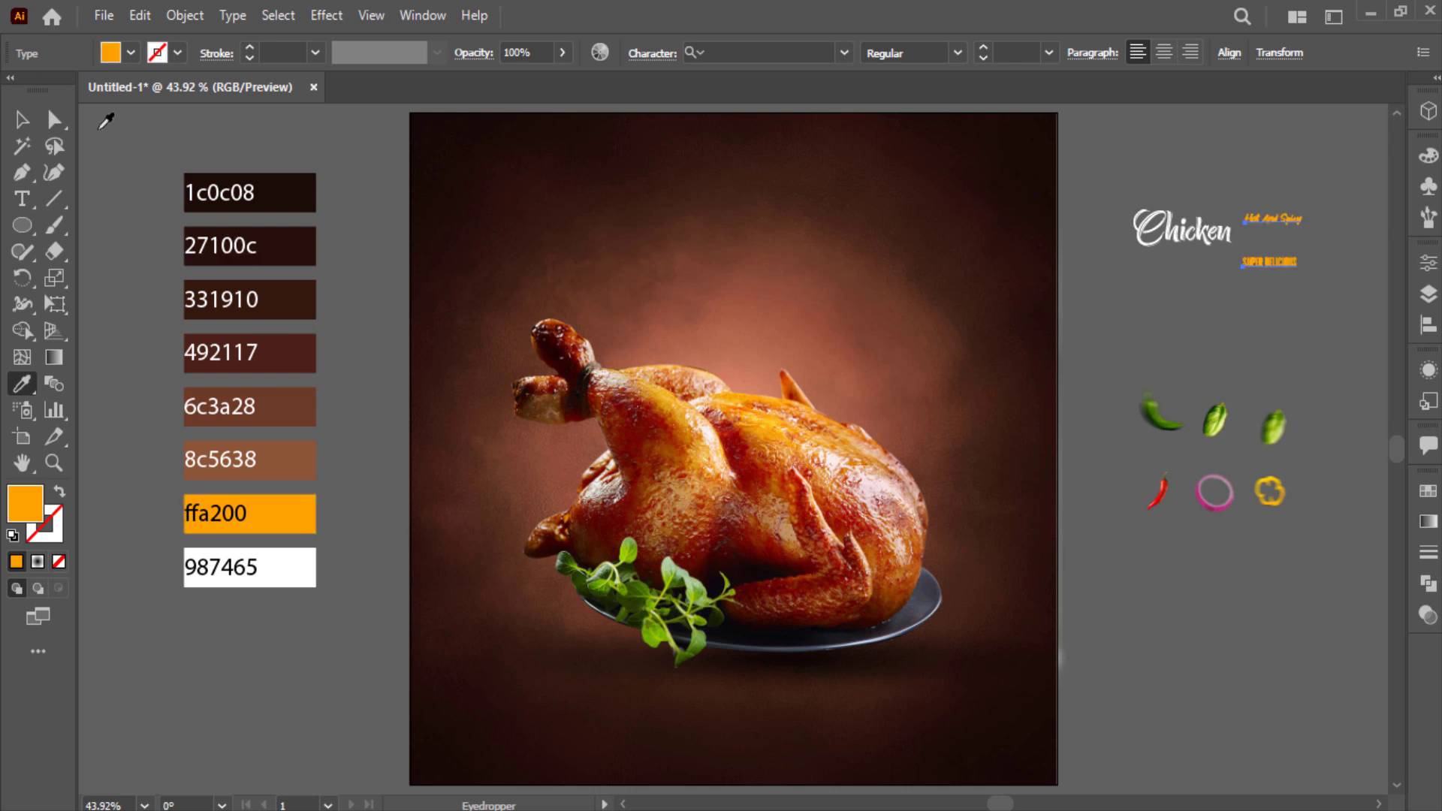
left_click(25, 124)
Step: Reposition Chicken and place SUPER DELICIOUS directly beneath it
left_click(1338, 305)
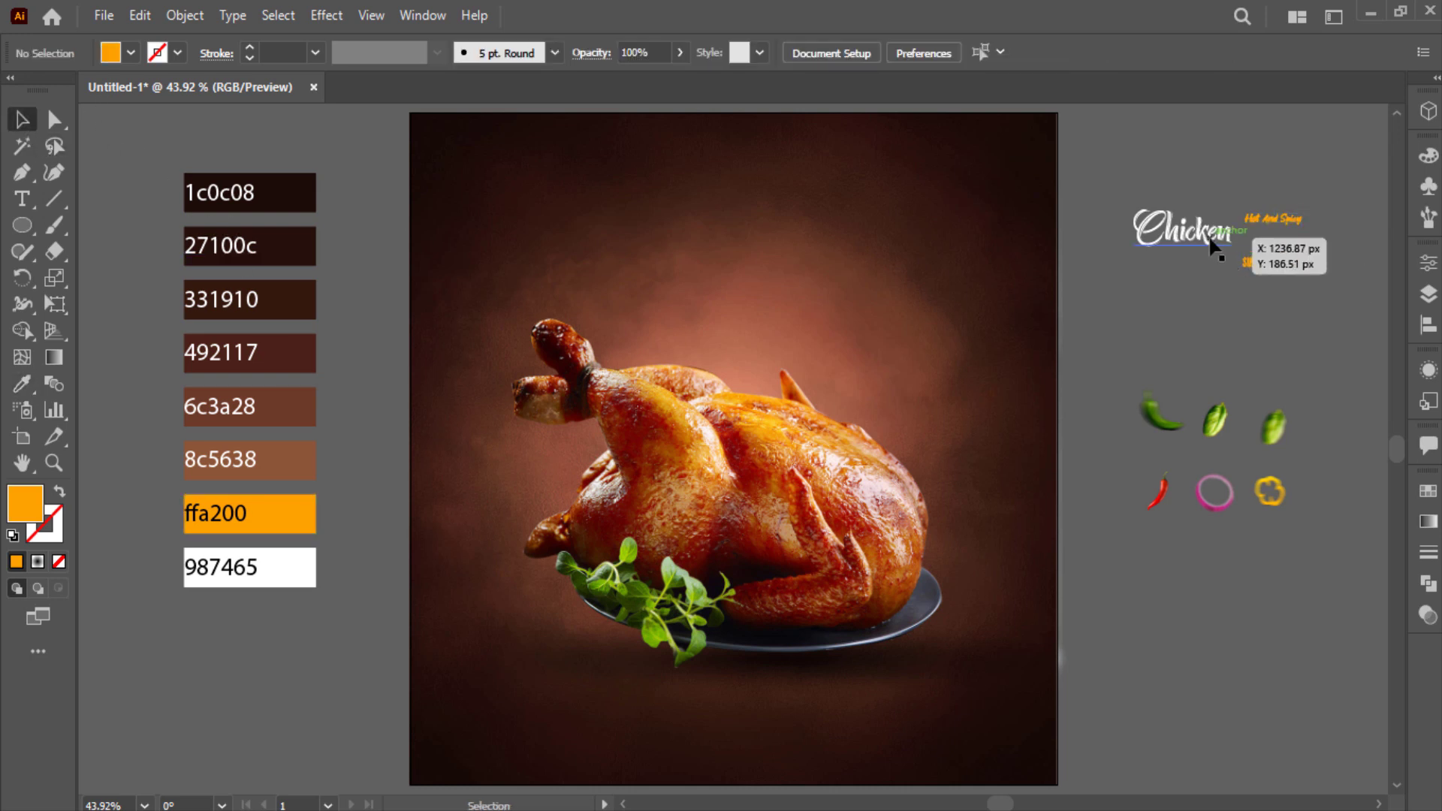
left_click_drag(1205, 252, 1185, 320)
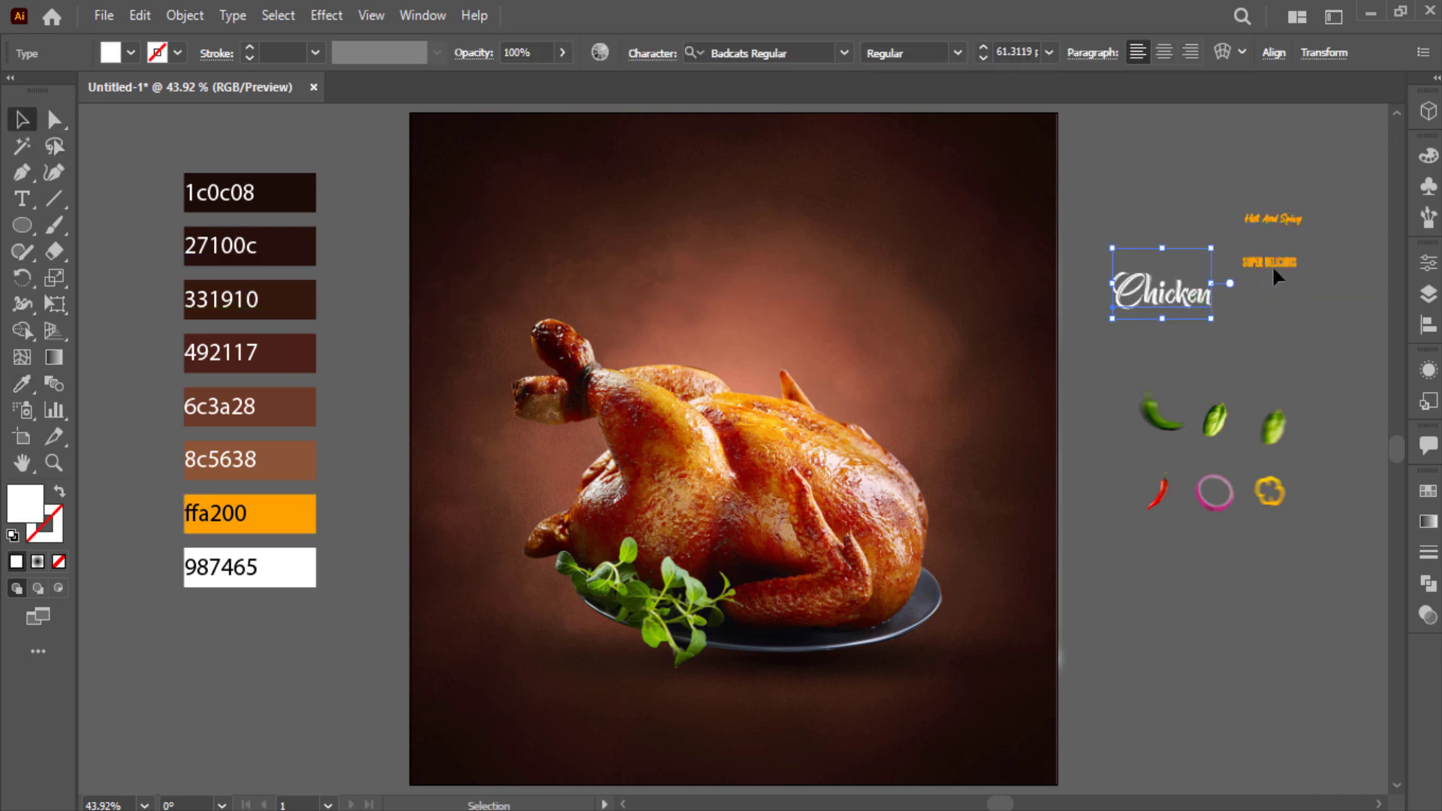
mouse_move(1273, 264)
left_mouse_down()
mouse_move(1224, 358)
mouse_move(1187, 317)
left_mouse_up()
scroll(1202, 320, "up", 5)
scroll(1210, 361, "down", 5)
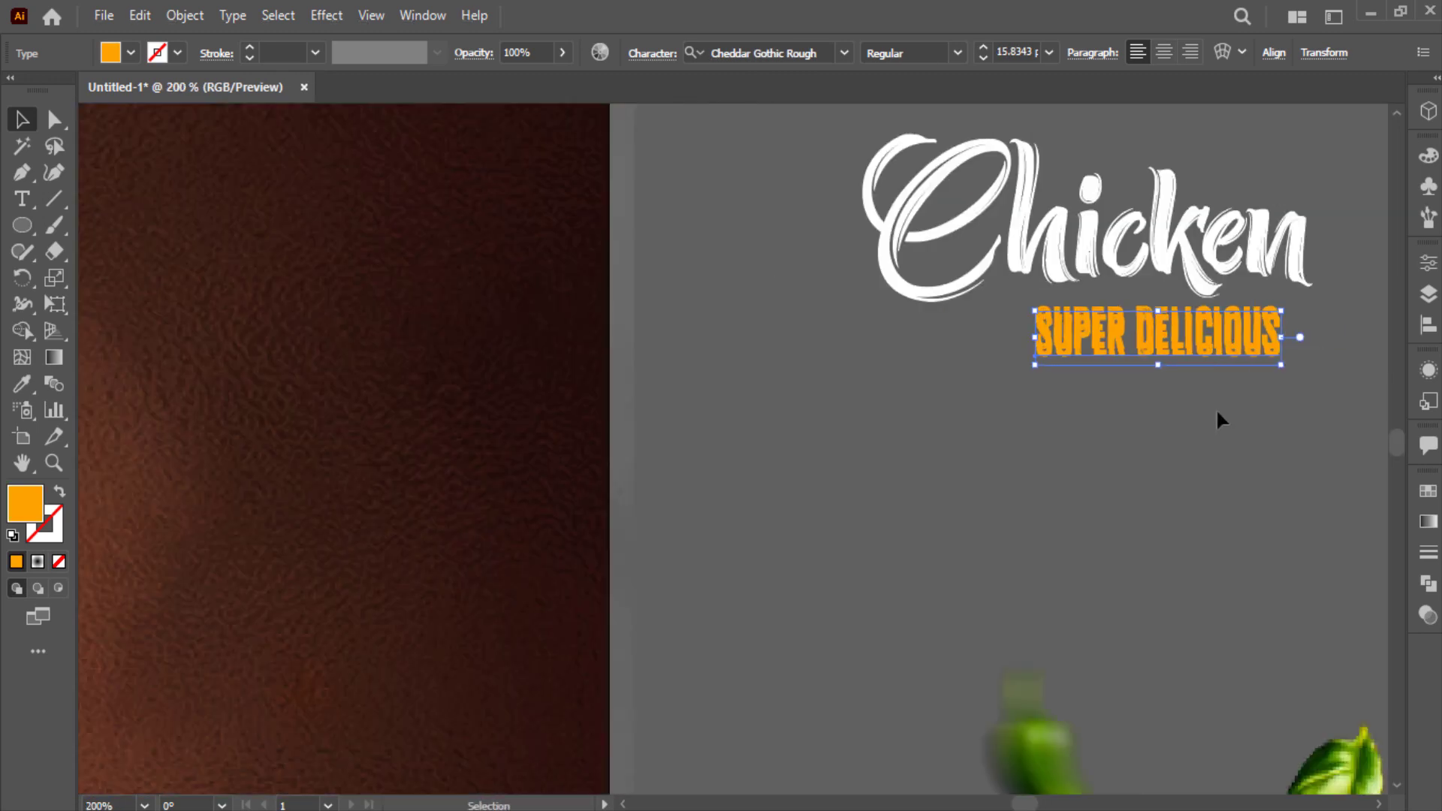
scroll(1216, 408, "right", 3)
Step: Draw a short horizontal line below the title and apply a grunge vector brush
left_click(53, 198)
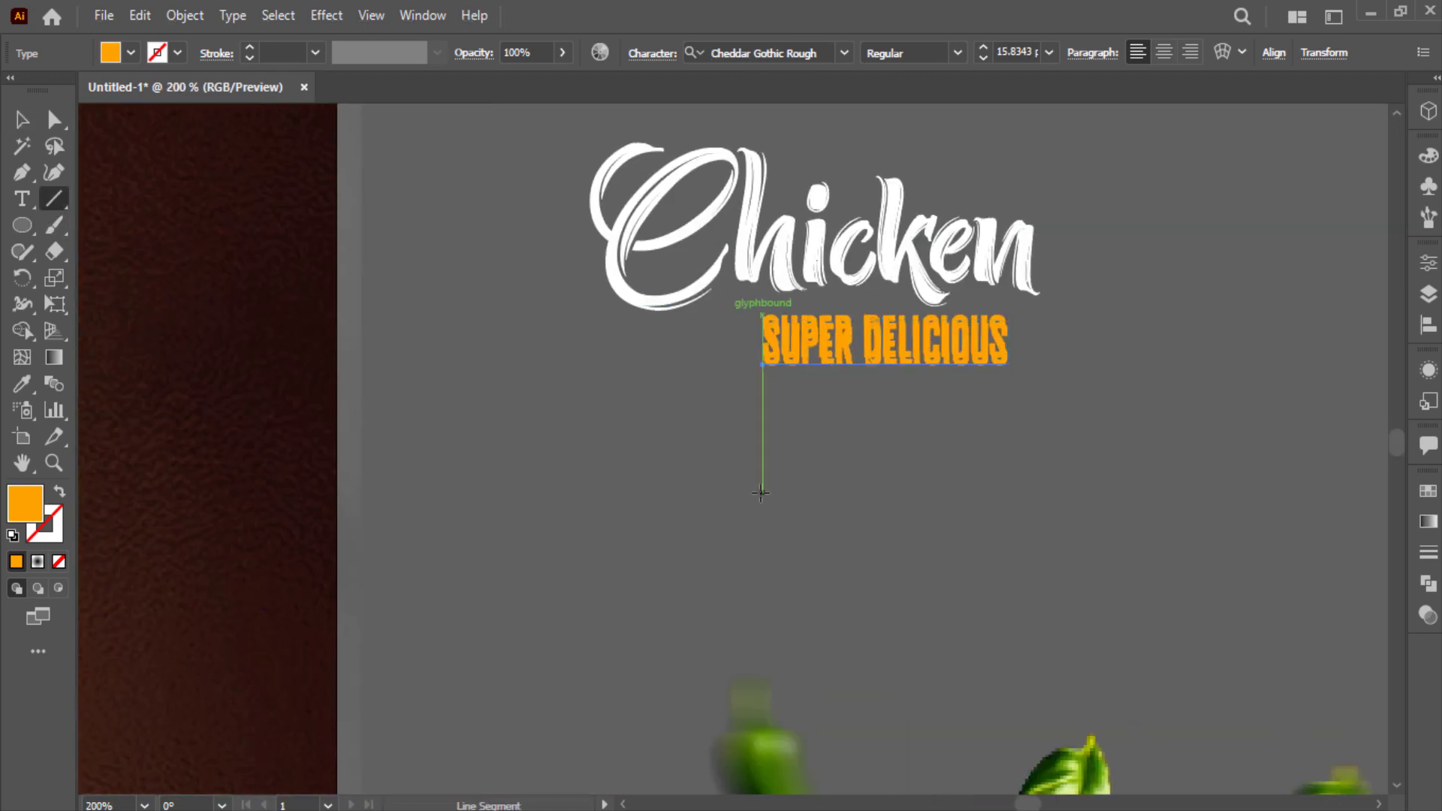
left_click_drag(763, 493, 918, 492)
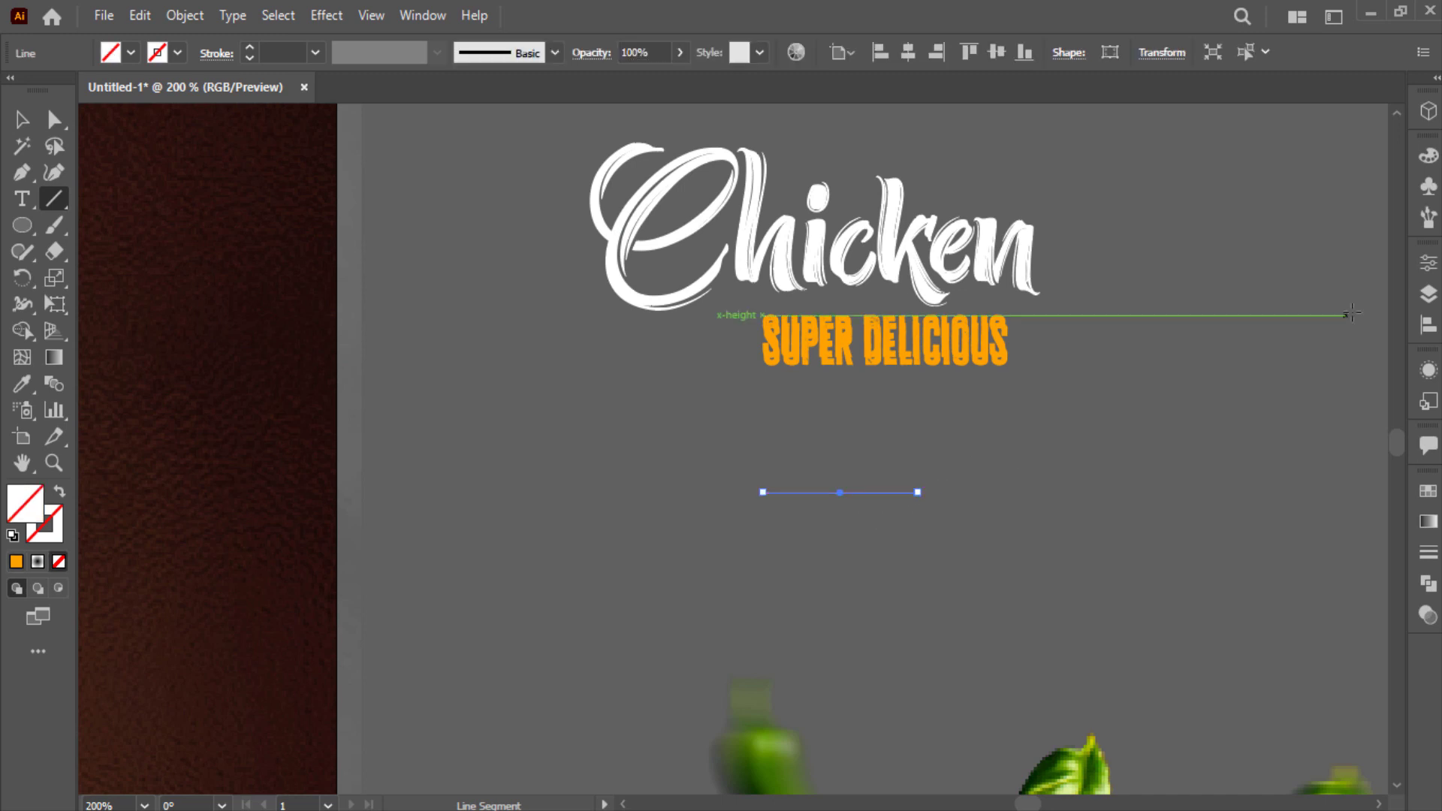
left_click(1428, 217)
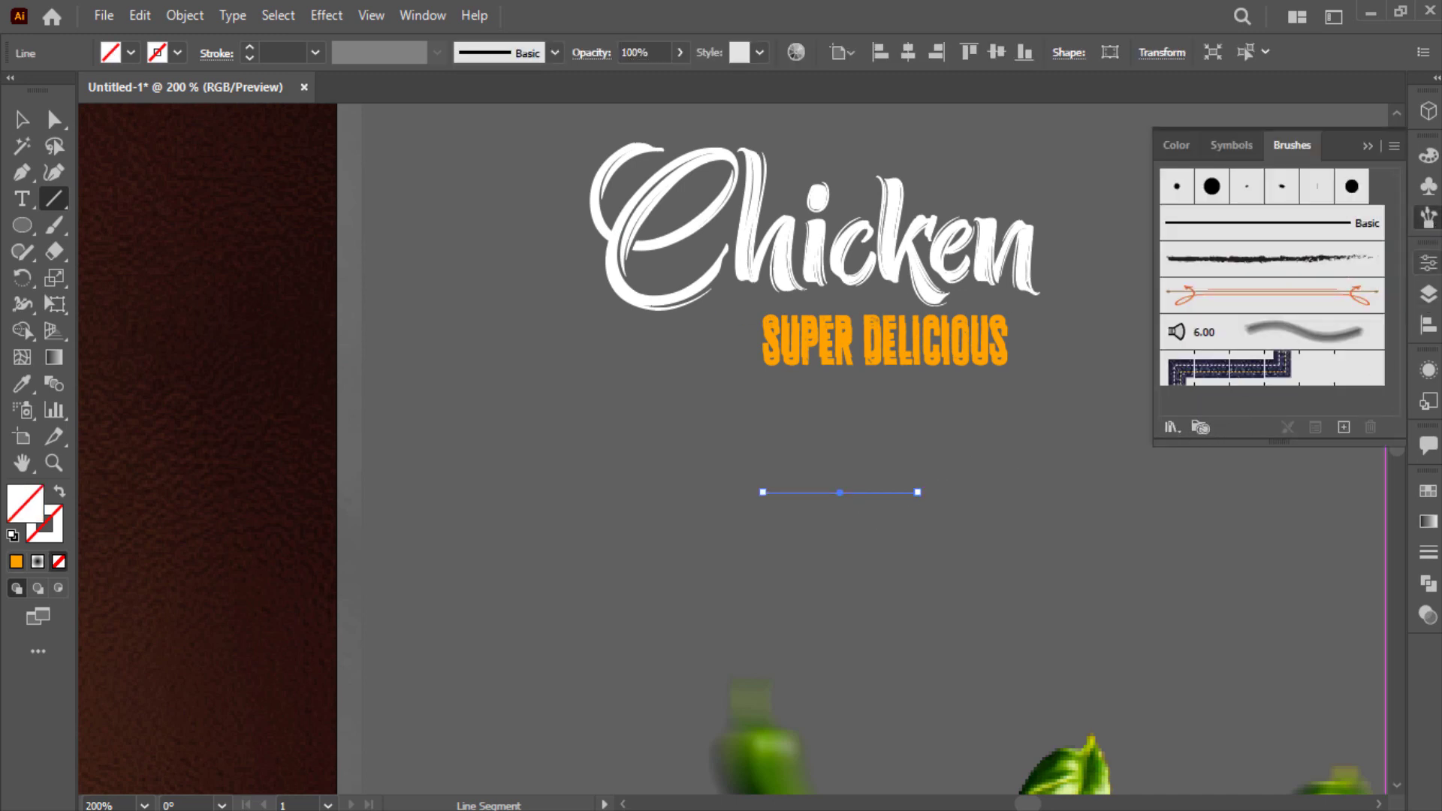
left_click(1175, 427)
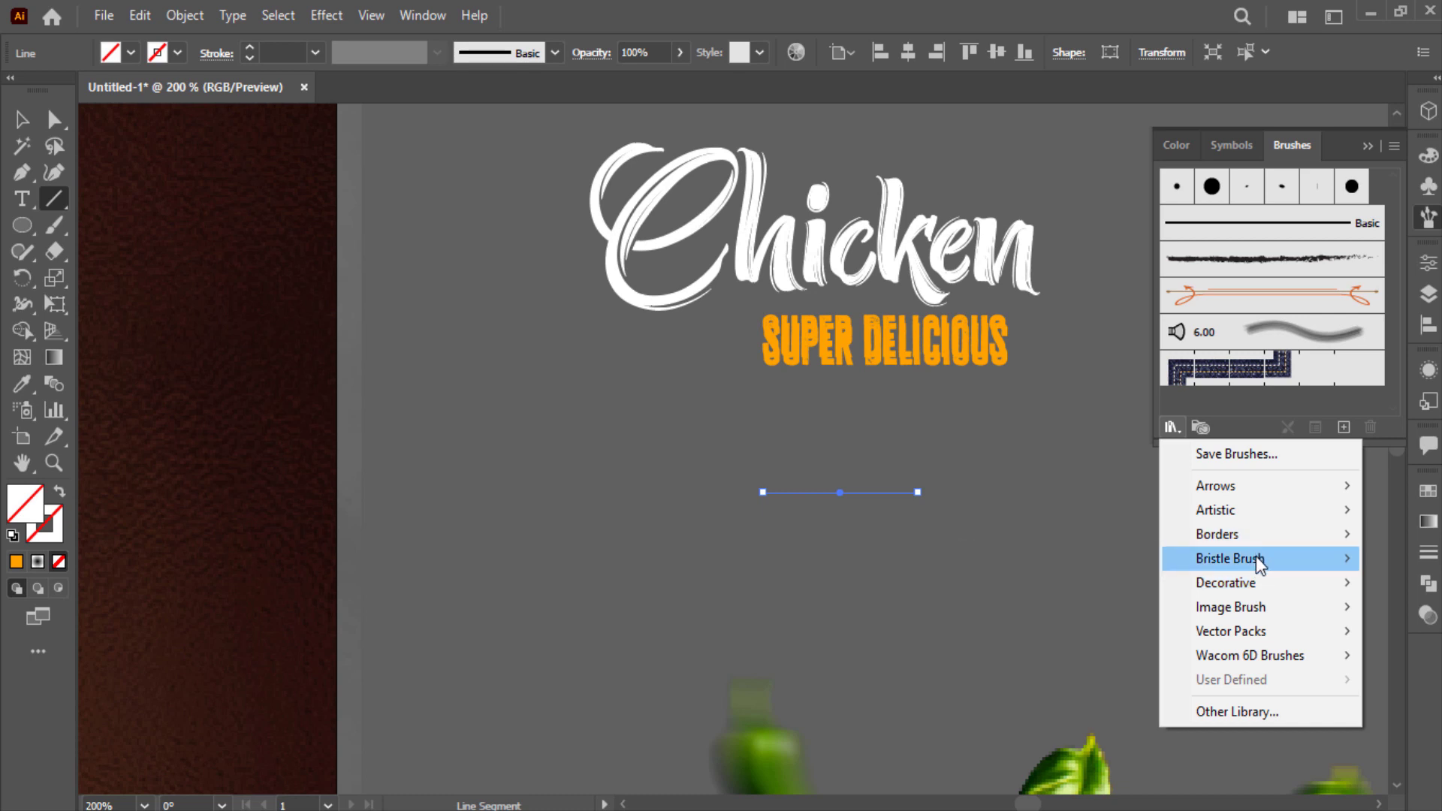
mouse_move(1230, 559)
left_click(1049, 558)
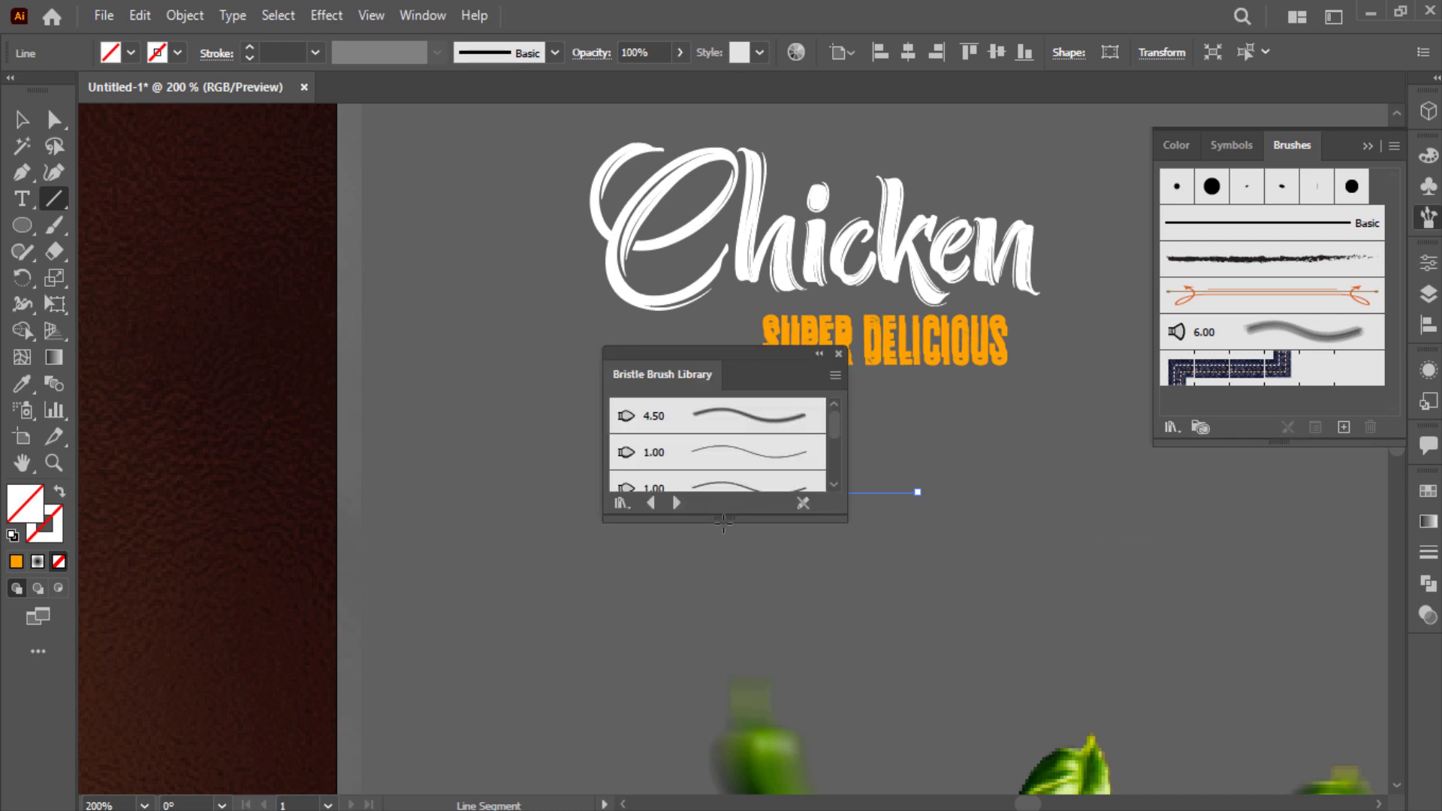
left_click(677, 502)
left_click_drag(725, 520, 725, 640)
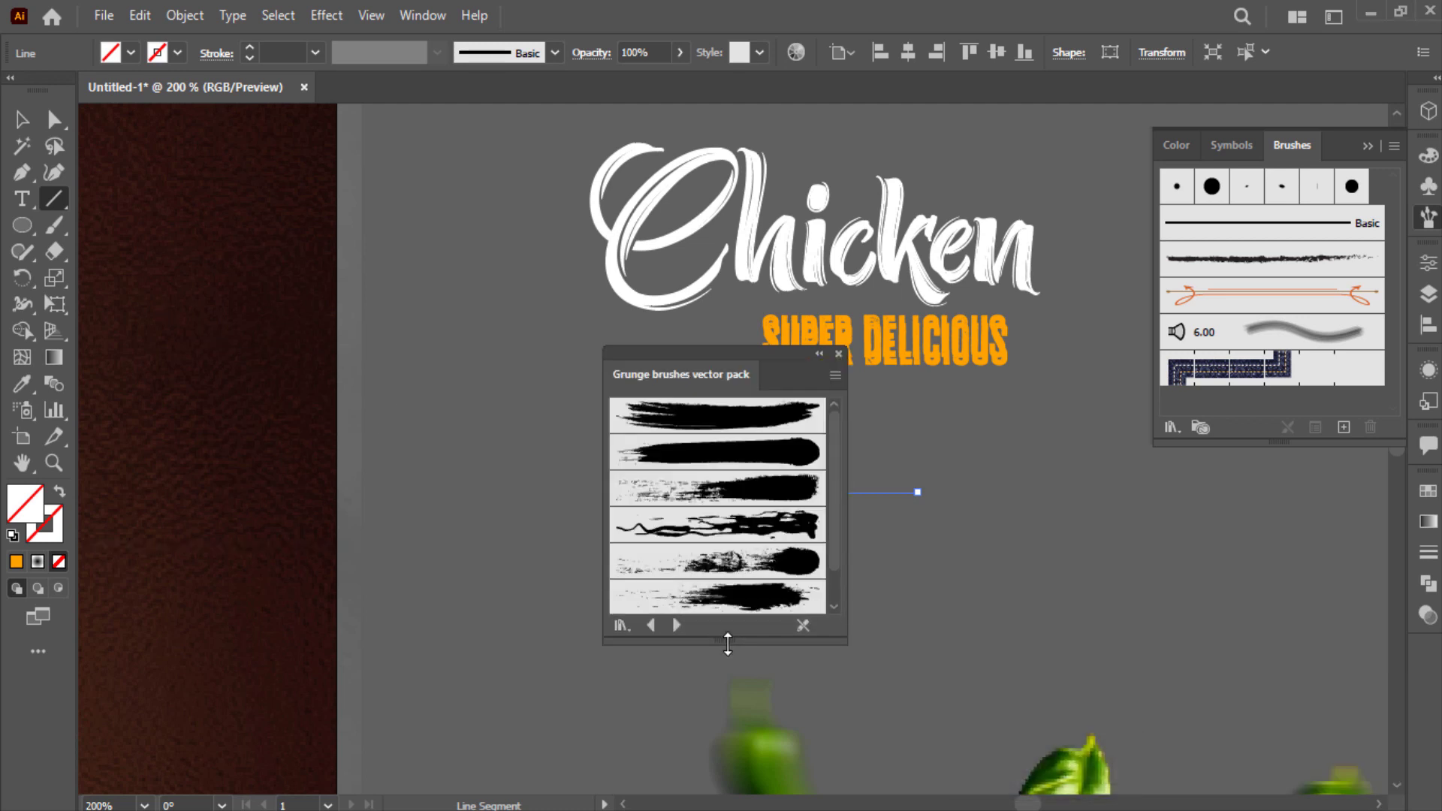
left_click(779, 601)
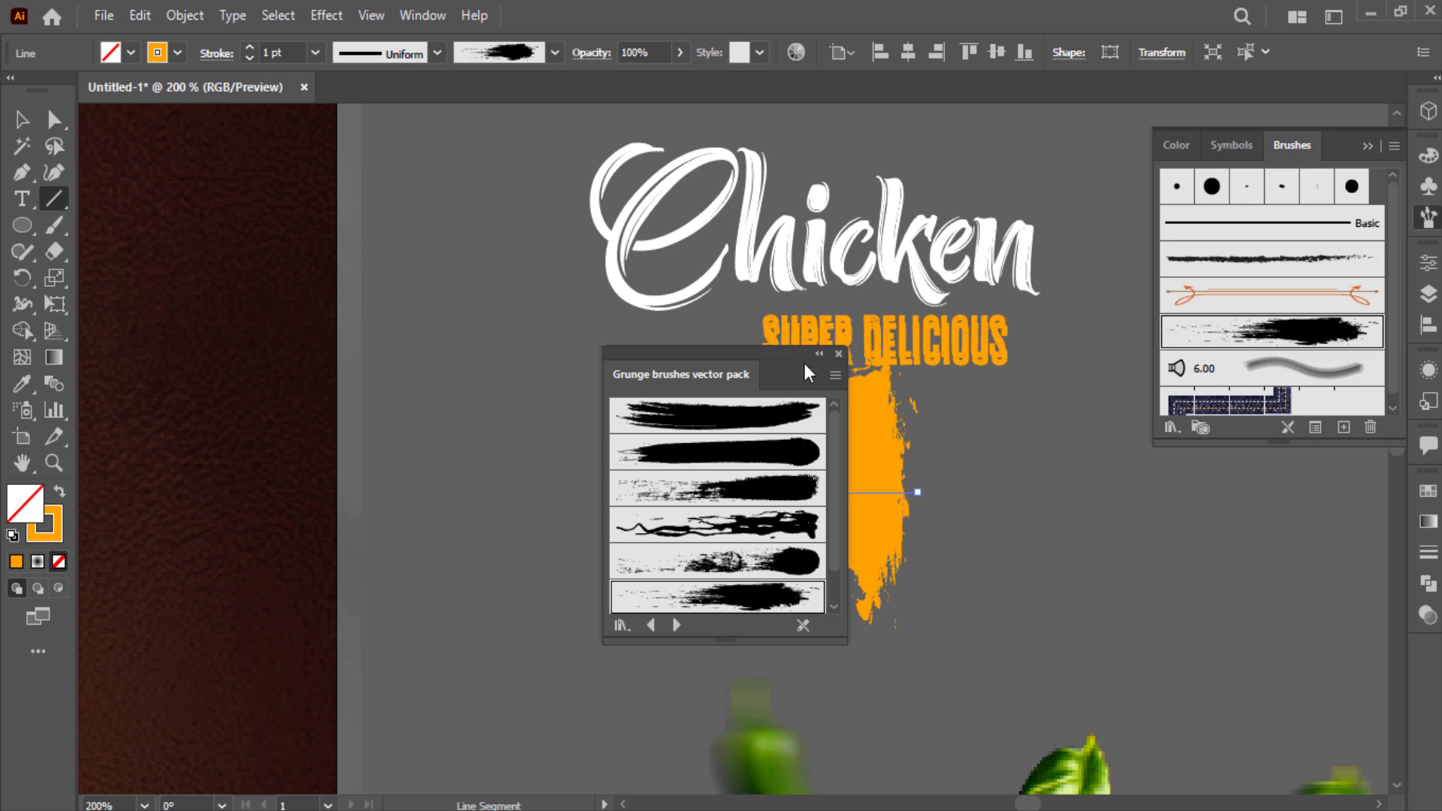
Step: Try several grunge brushes on the line, settling on the first one
left_click_drag(780, 359, 638, 358)
left_click(614, 460)
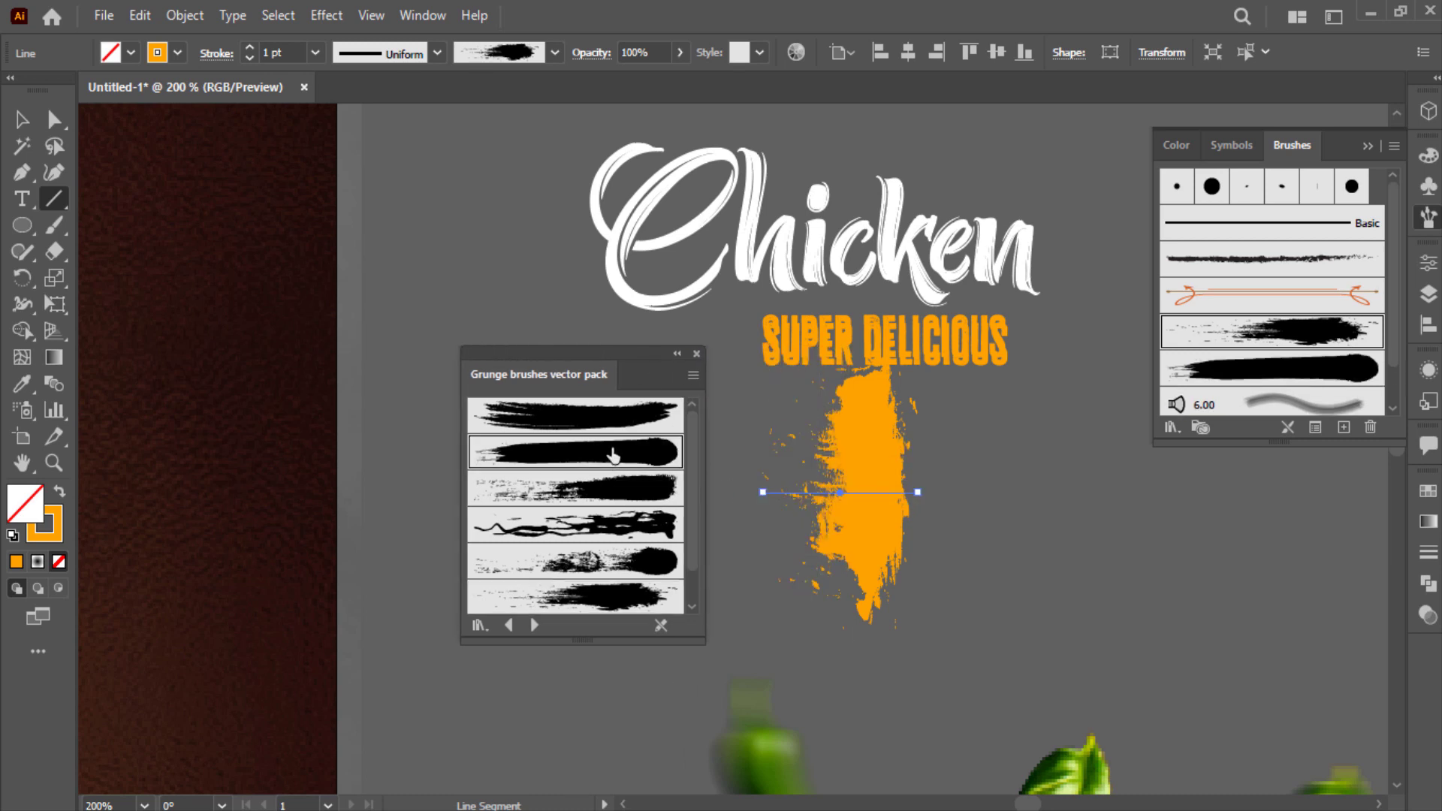
left_click(615, 419)
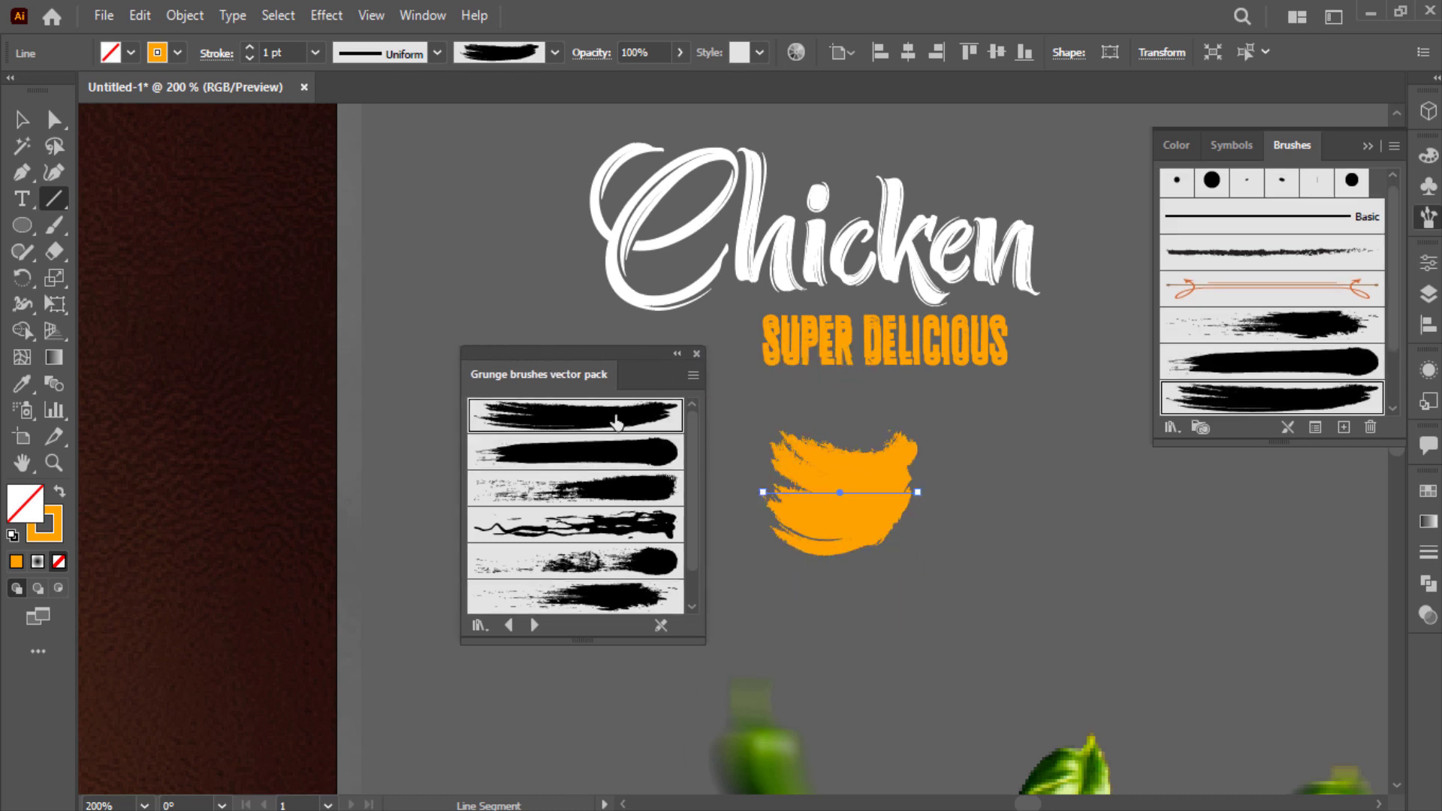
left_click(630, 496)
left_click(648, 562)
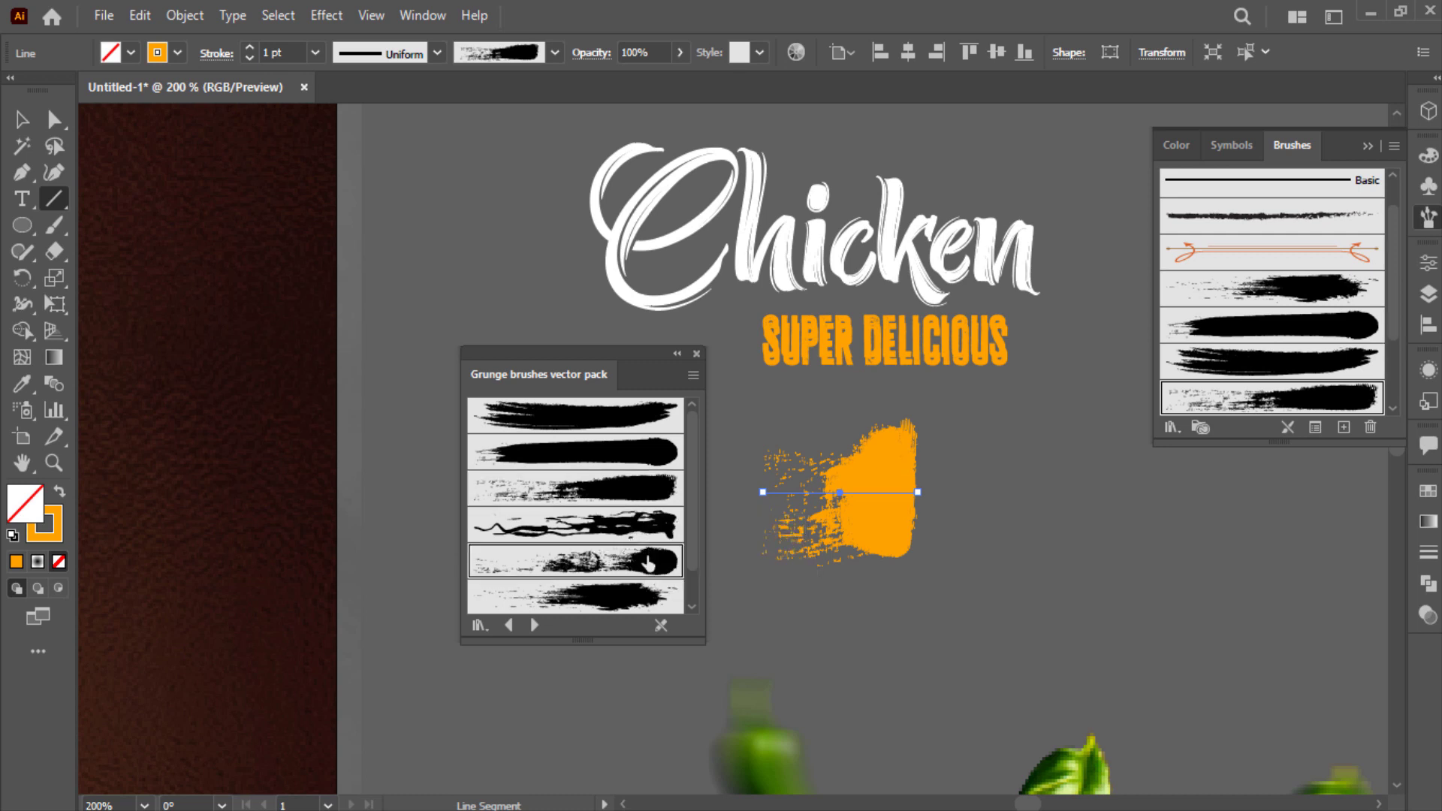
left_click(644, 492)
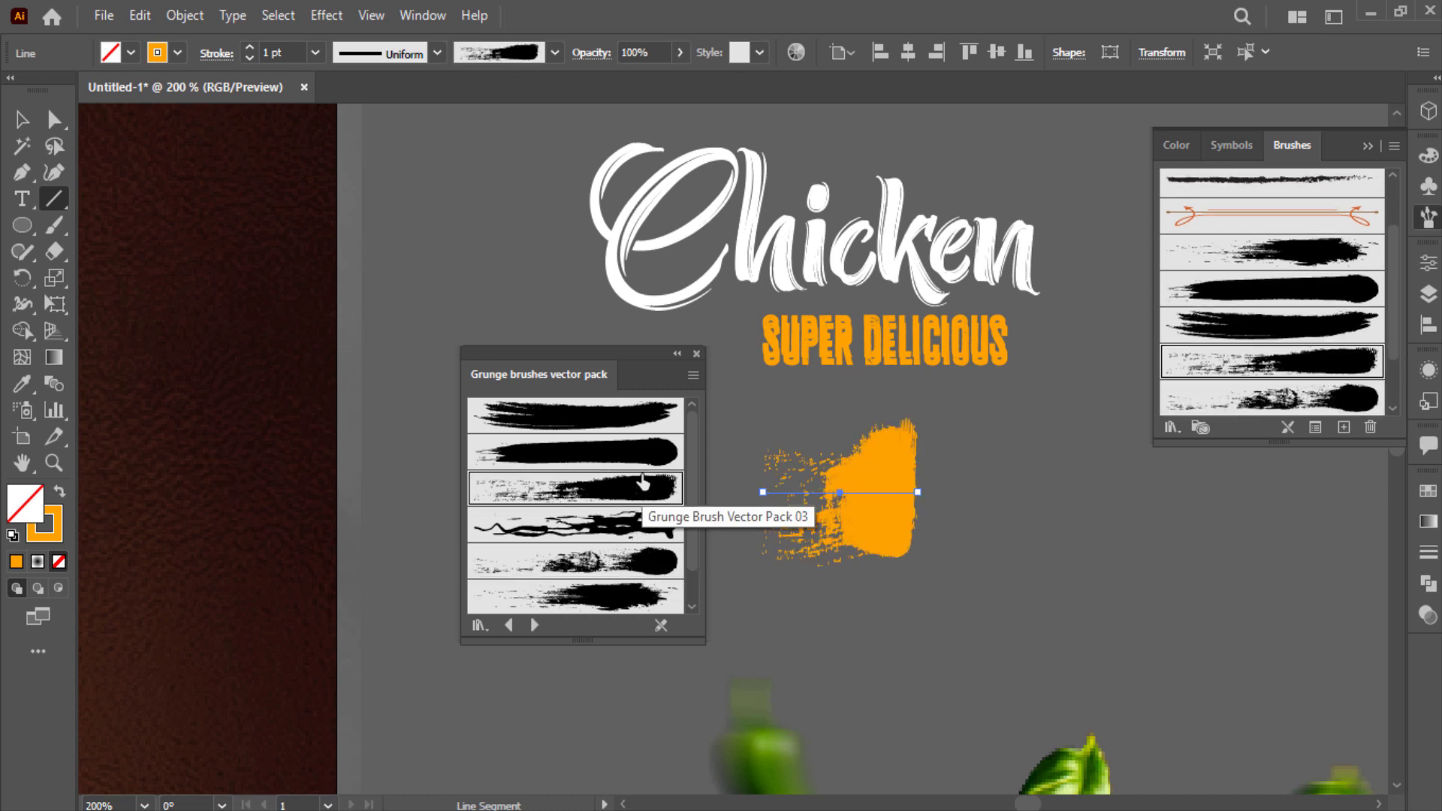
left_click(642, 461)
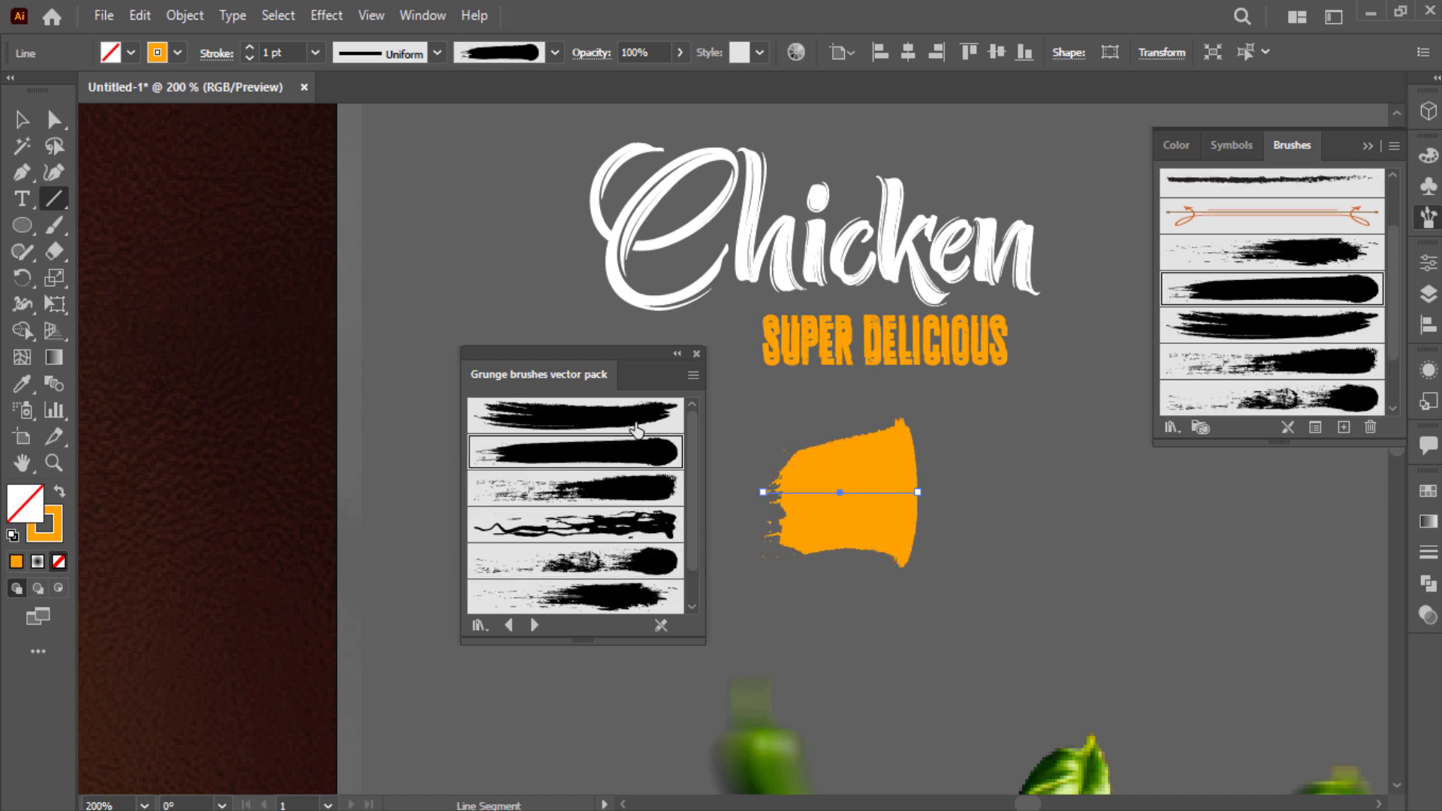
left_click(636, 428)
Step: Set the brush stroke weight to 0.25 pt and rotate it 180°
left_click(22, 118)
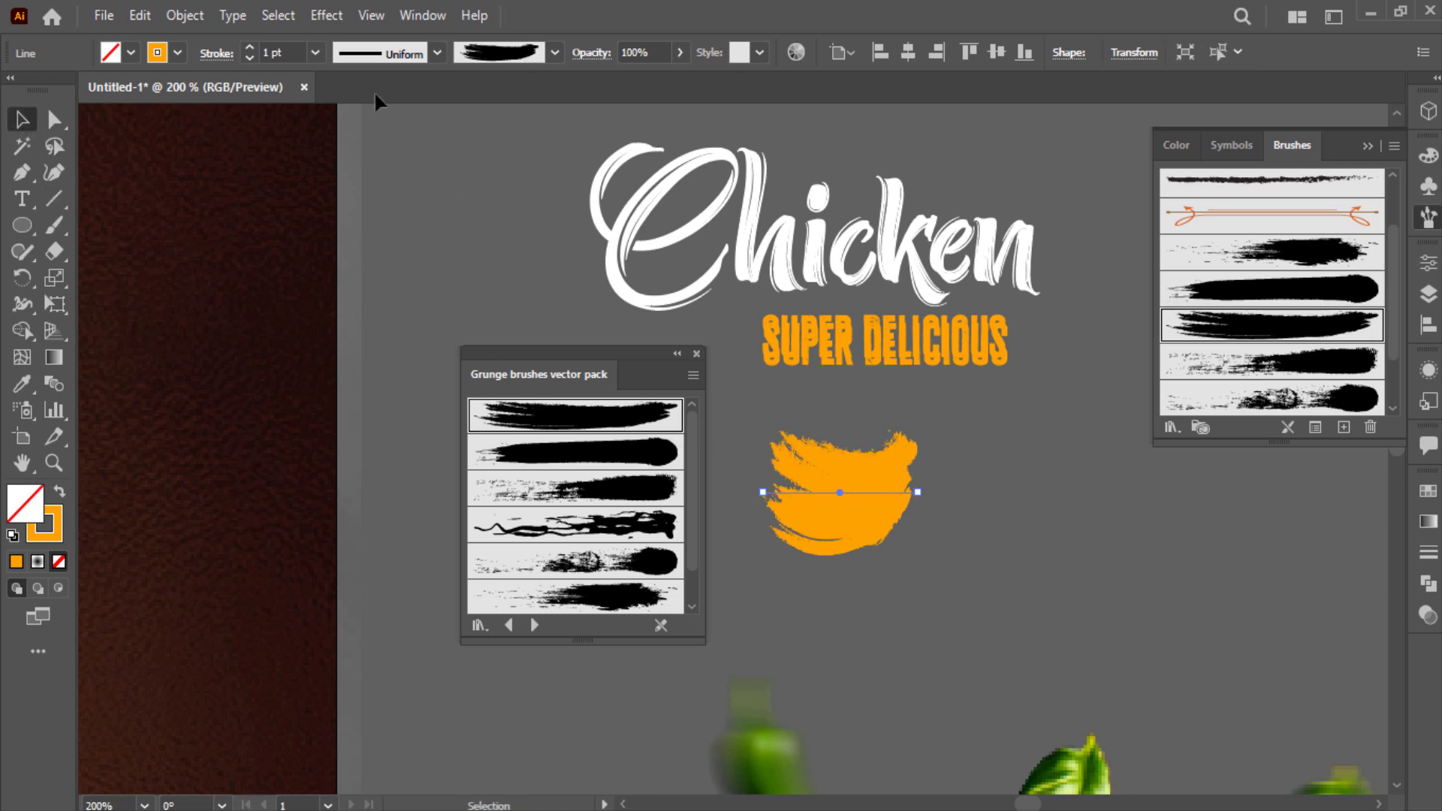
left_click(298, 51)
key("Down")
key("Down")
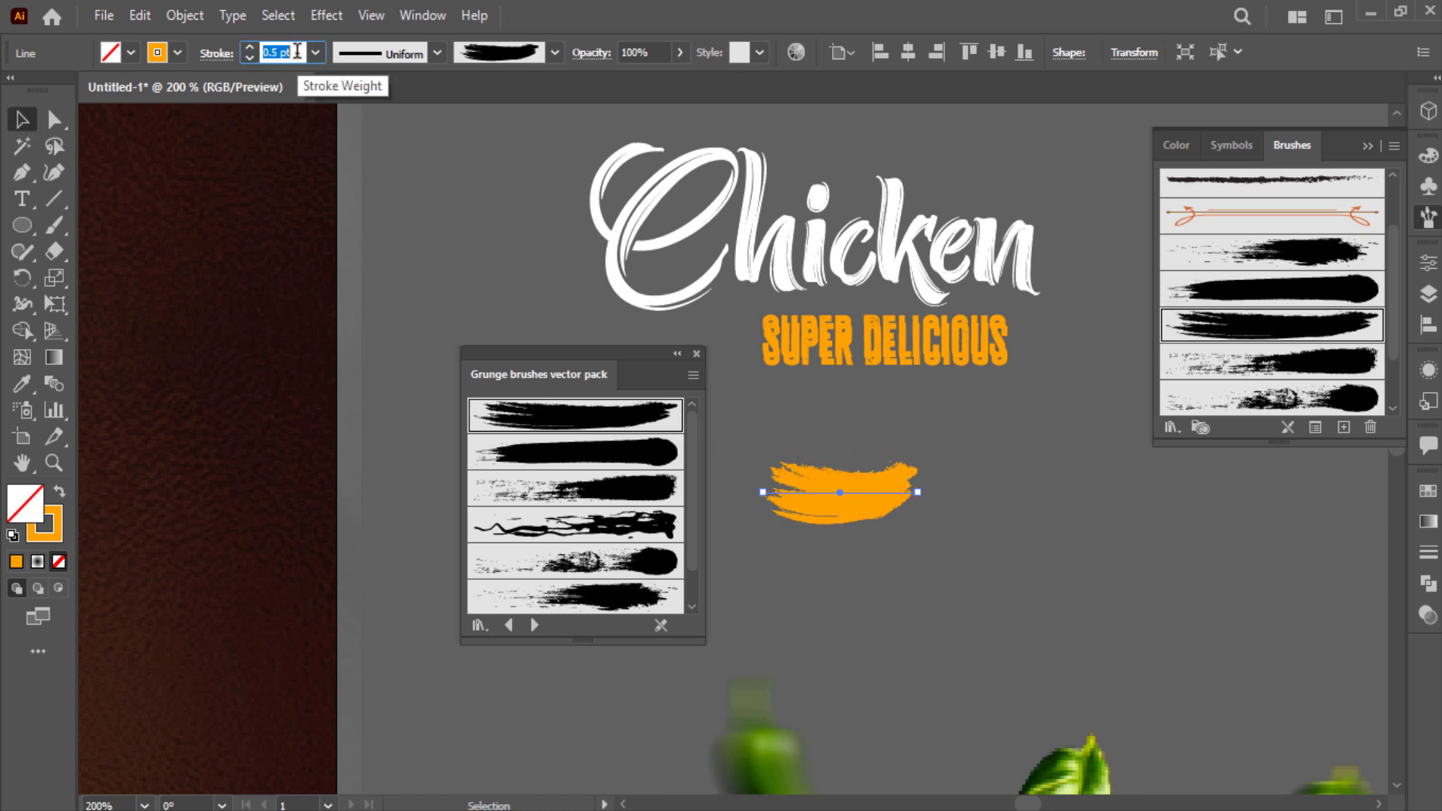
key("Down")
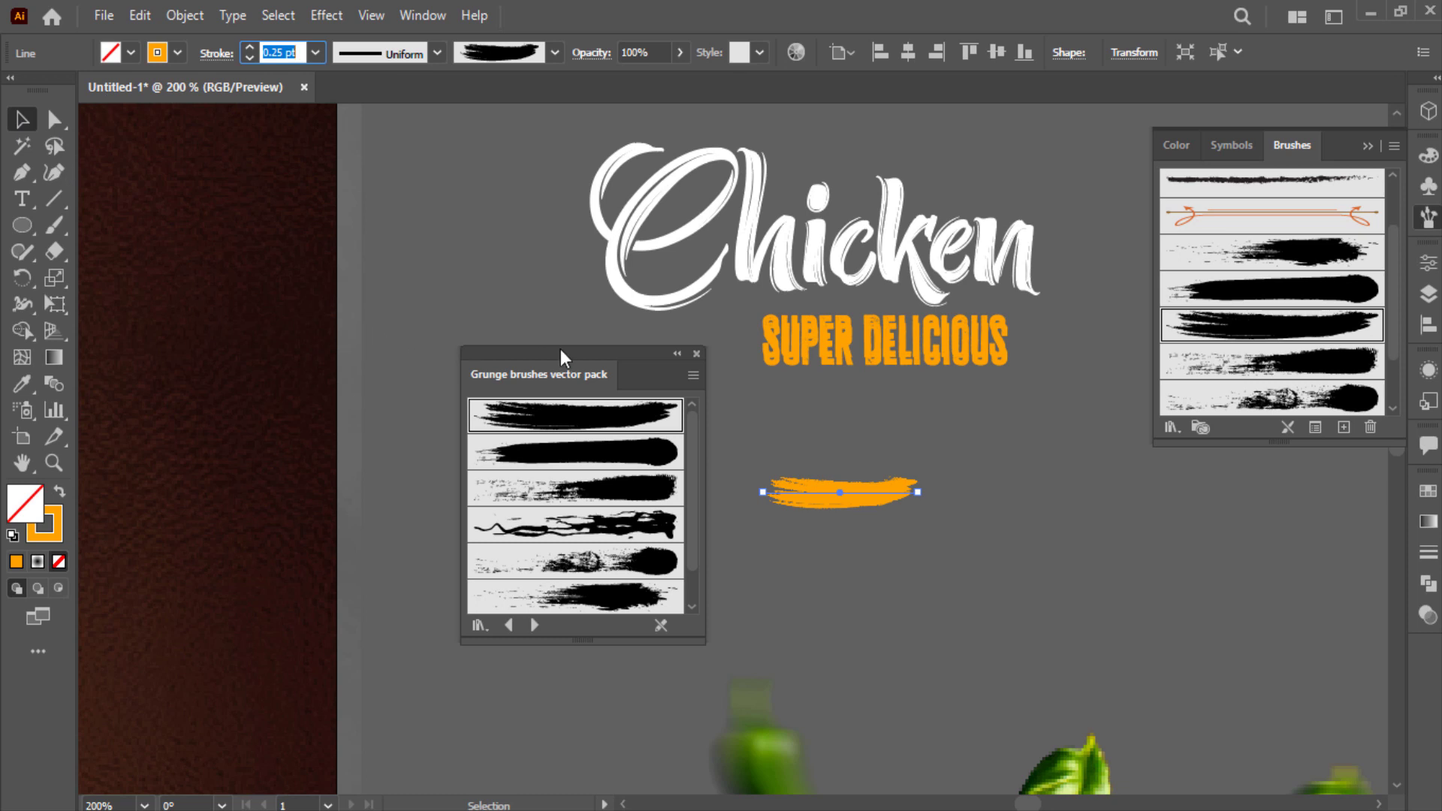
left_click_drag(648, 350, 1343, 495)
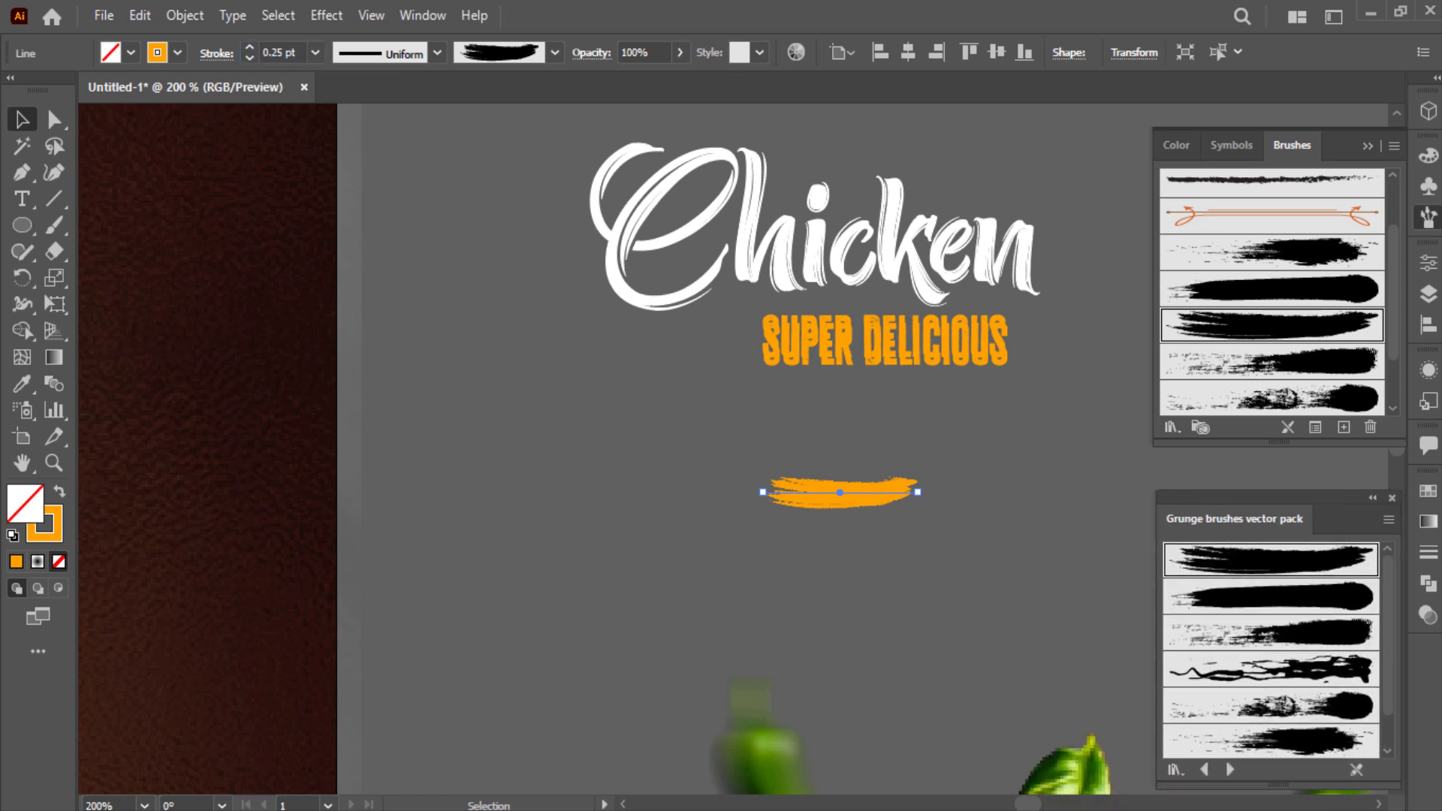
left_click(1392, 498)
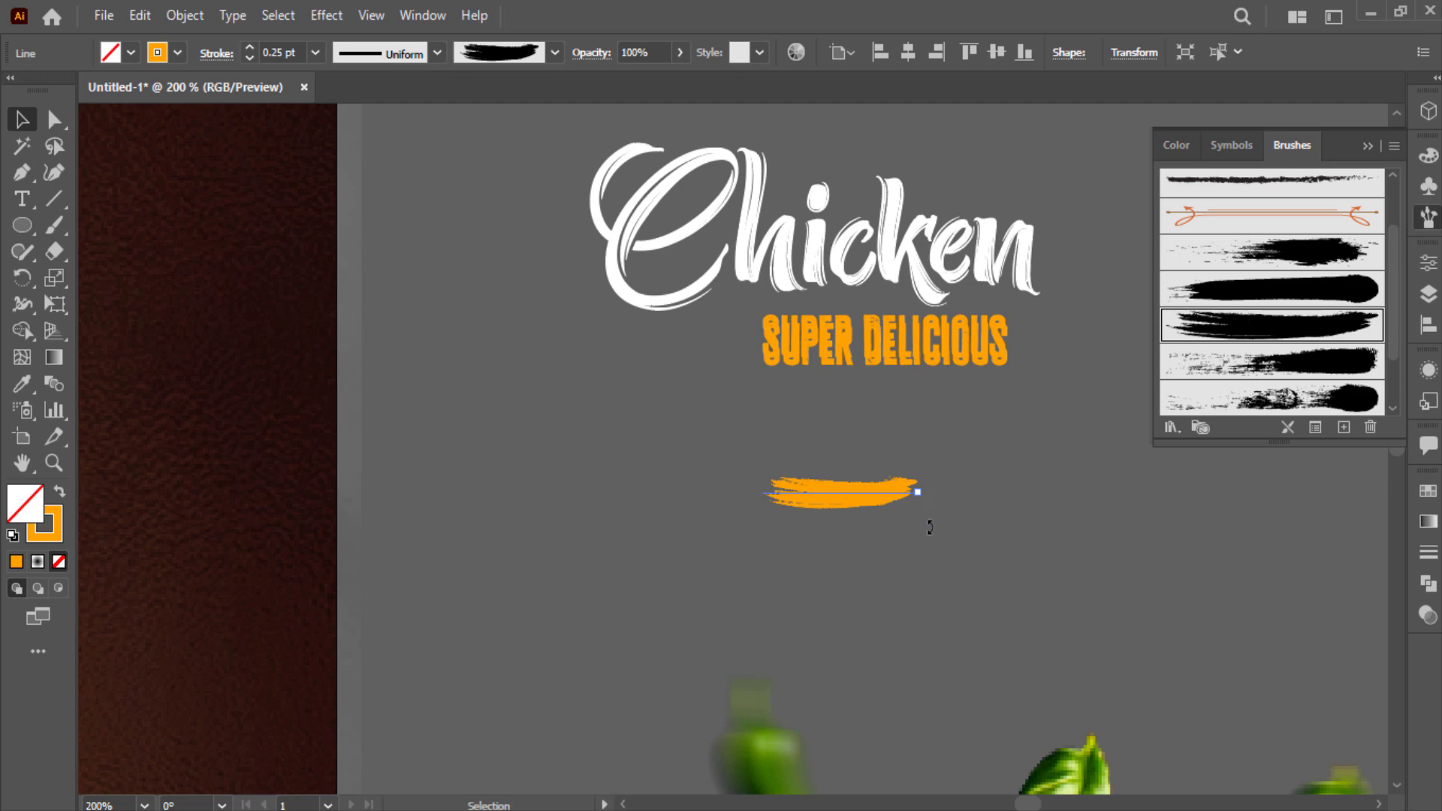
left_click_drag(931, 498, 661, 526)
Step: Expand the grunge stroke's appearance and stretch it taller and wider below SUPER DELICIOUS
left_click(185, 15)
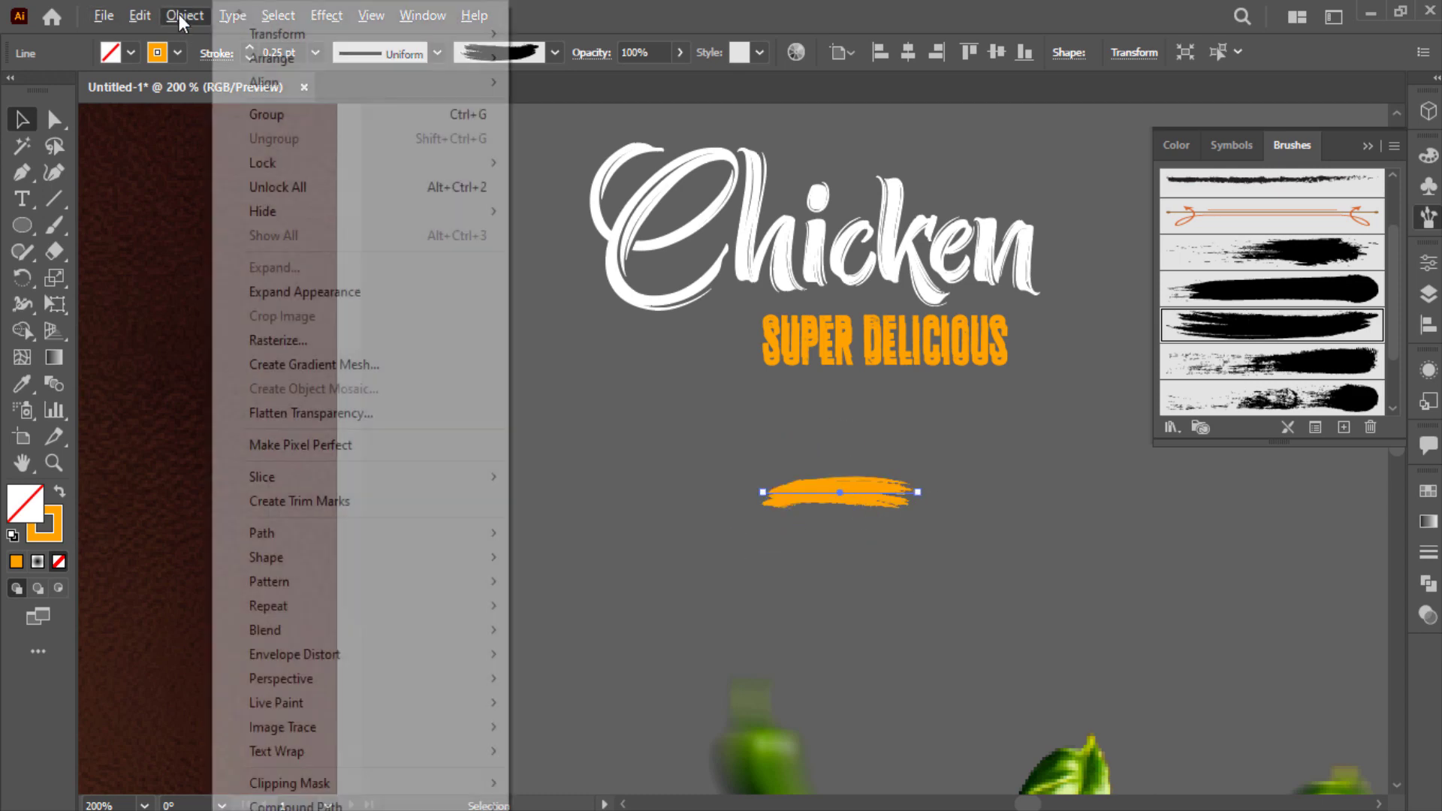
left_click(331, 290)
key("ctrl+equal")
key("ctrl+equal")
key("ctrl+equal")
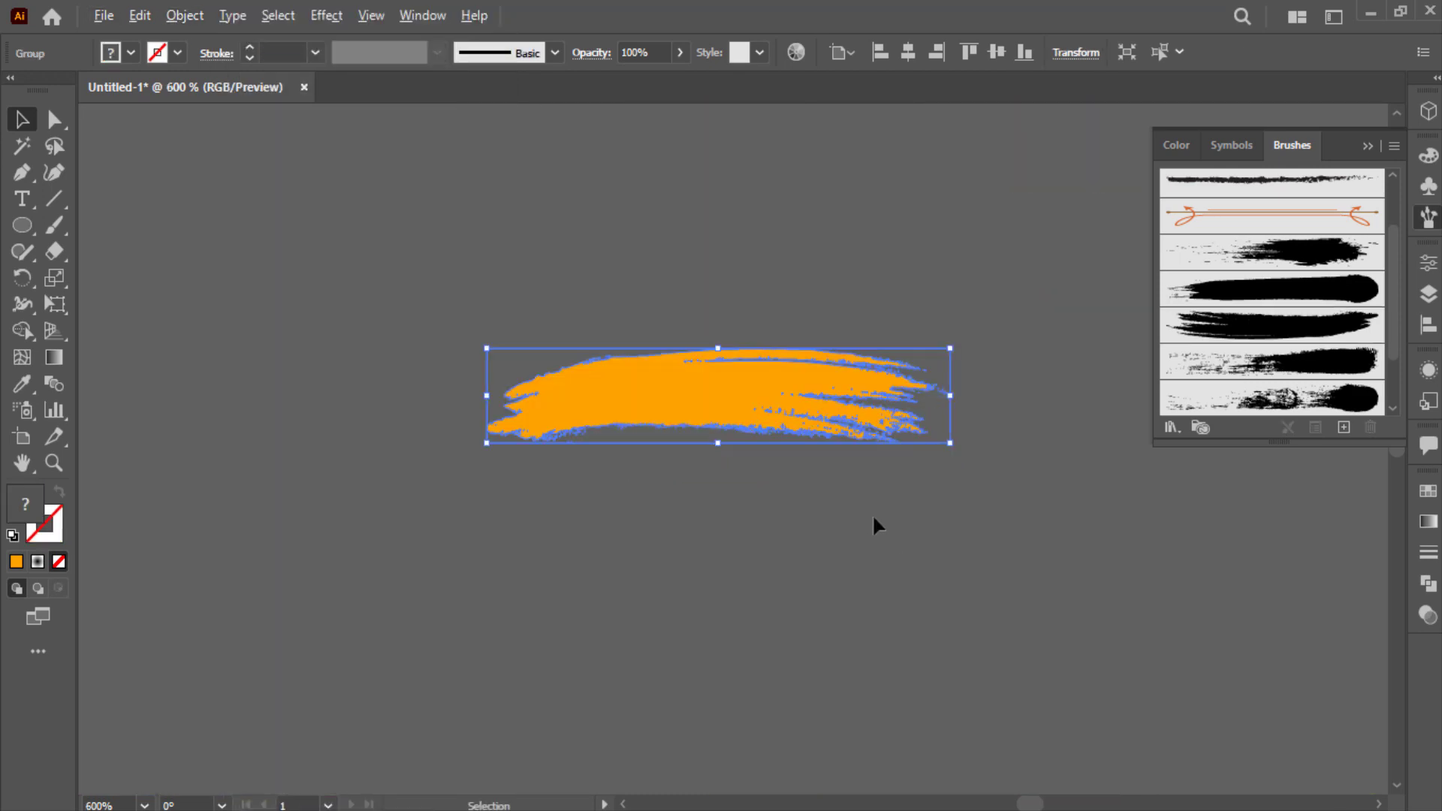
left_click_drag(710, 443, 714, 476)
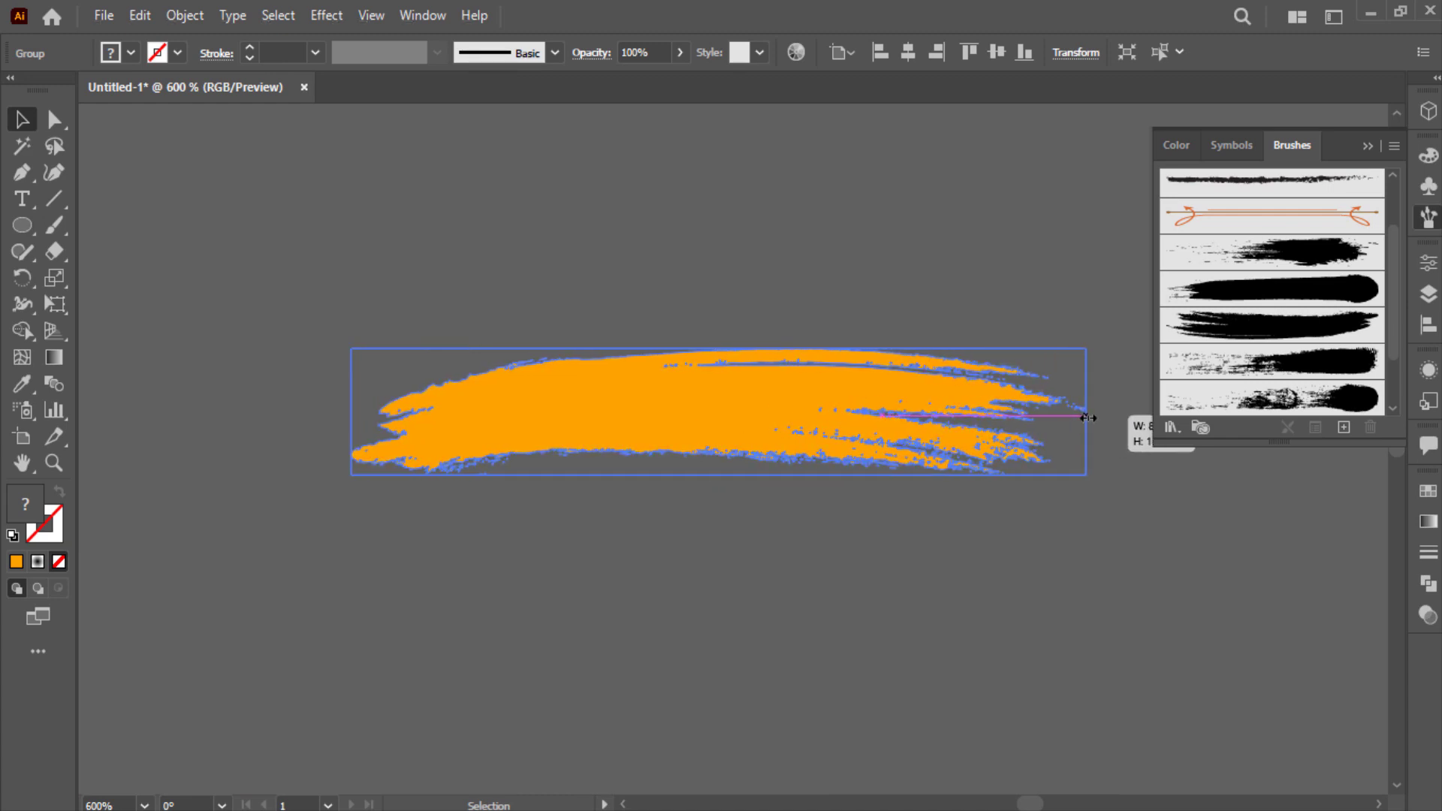
left_click_drag(955, 416, 1085, 417)
key("ctrl+0")
left_click(1367, 174)
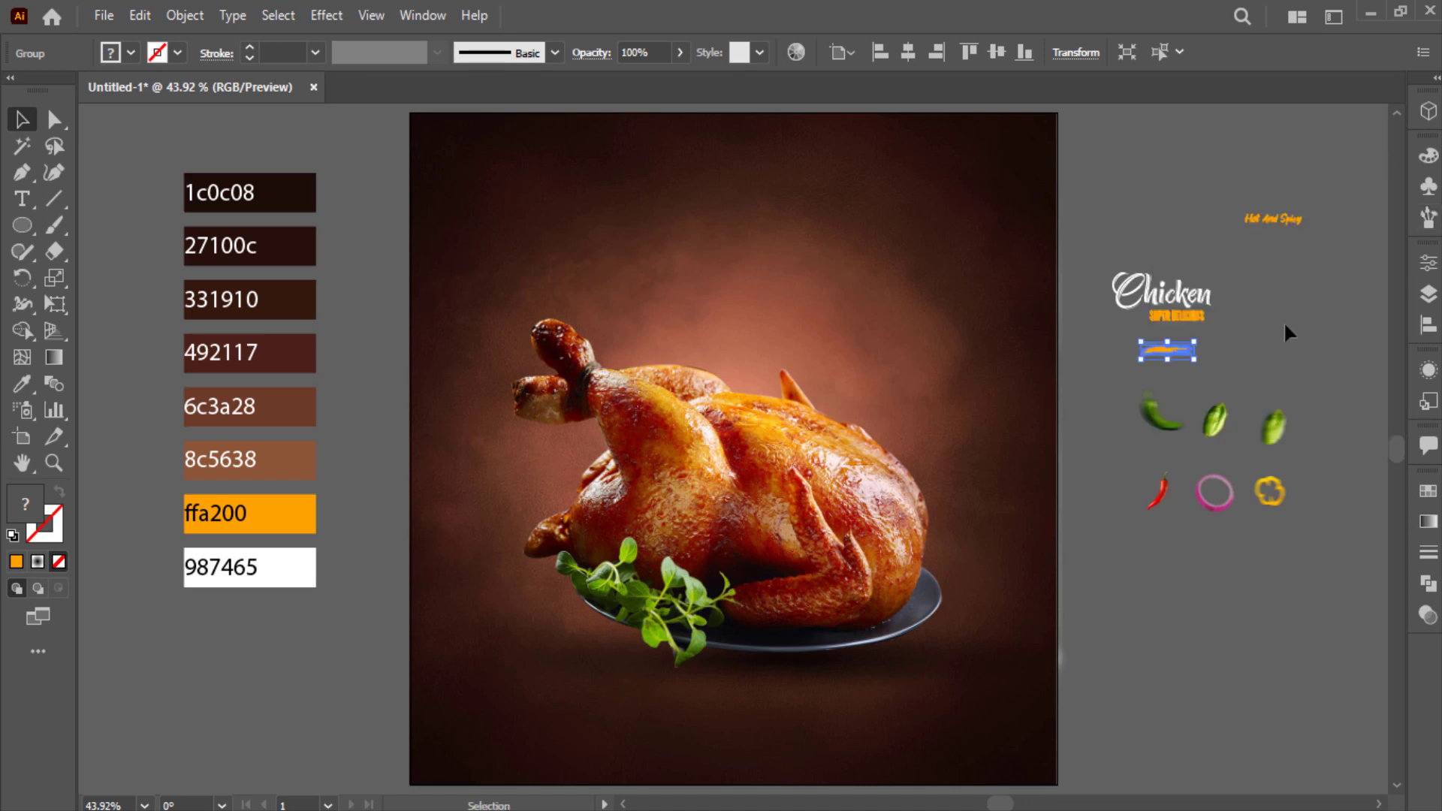
left_click(1210, 380)
key("ctrl+equal")
key("ctrl+equal")
key("ctrl+equal")
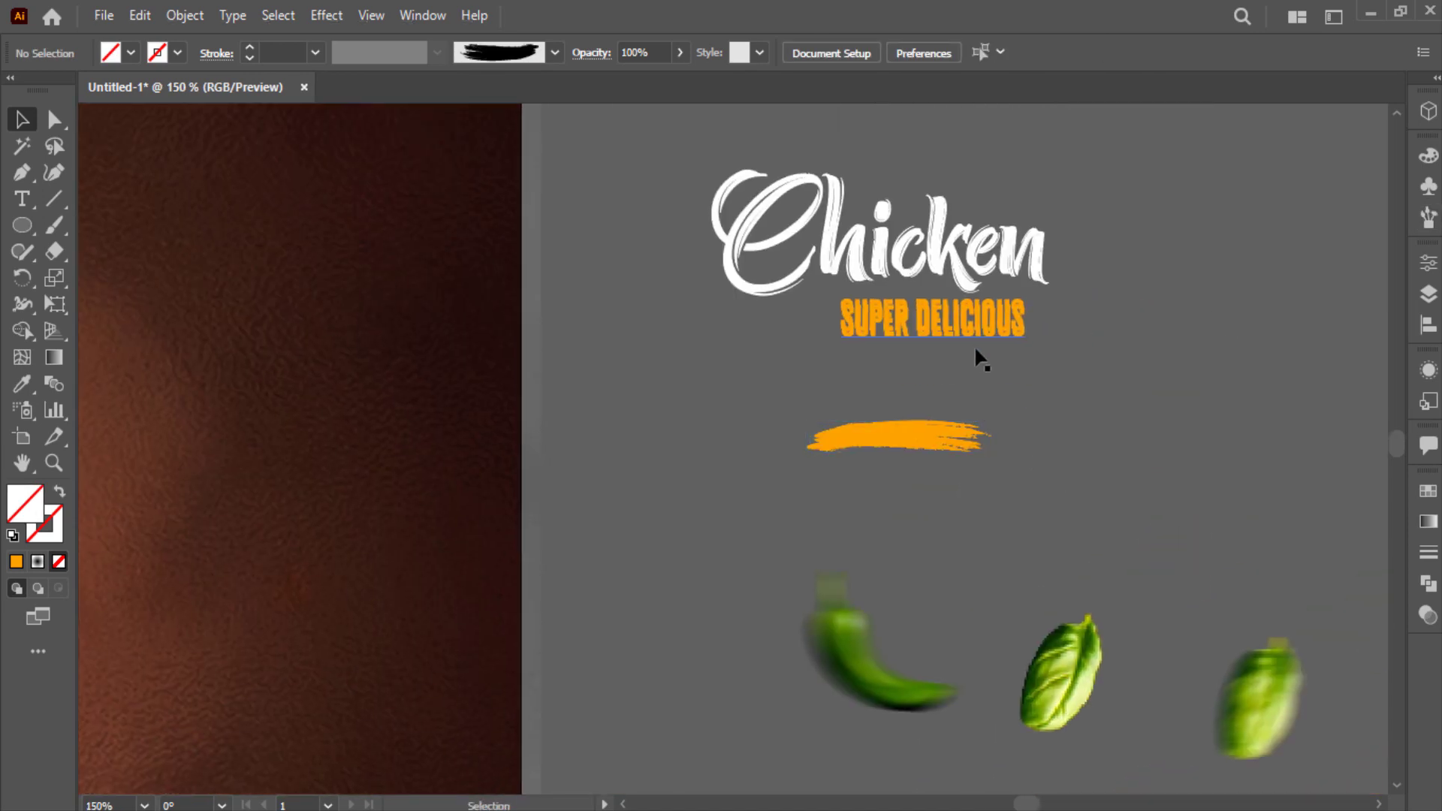
Step: Fill SUPER DELICIOUS near-black and delete its leftover orange copy
left_click(960, 325)
left_click(114, 54)
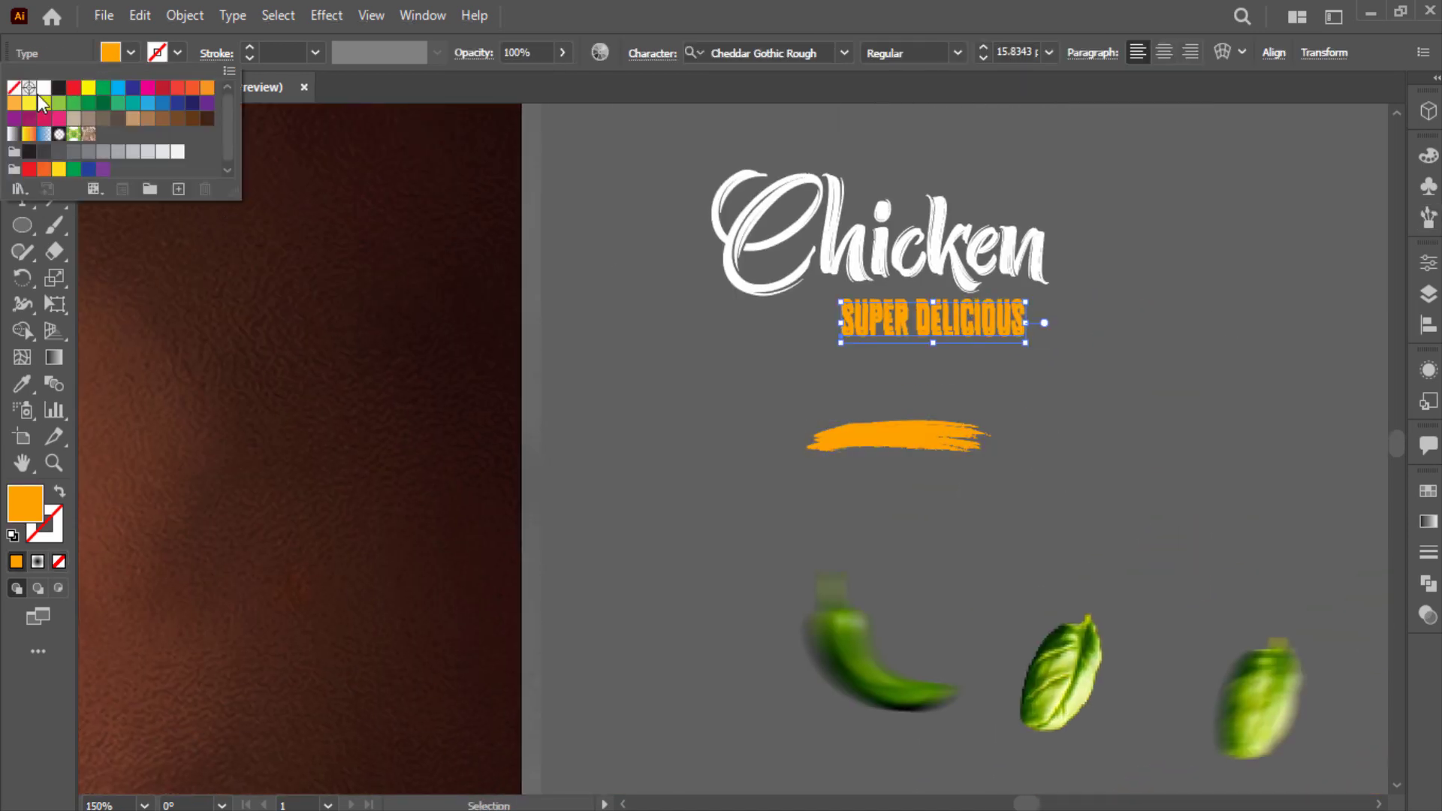
left_click(29, 152)
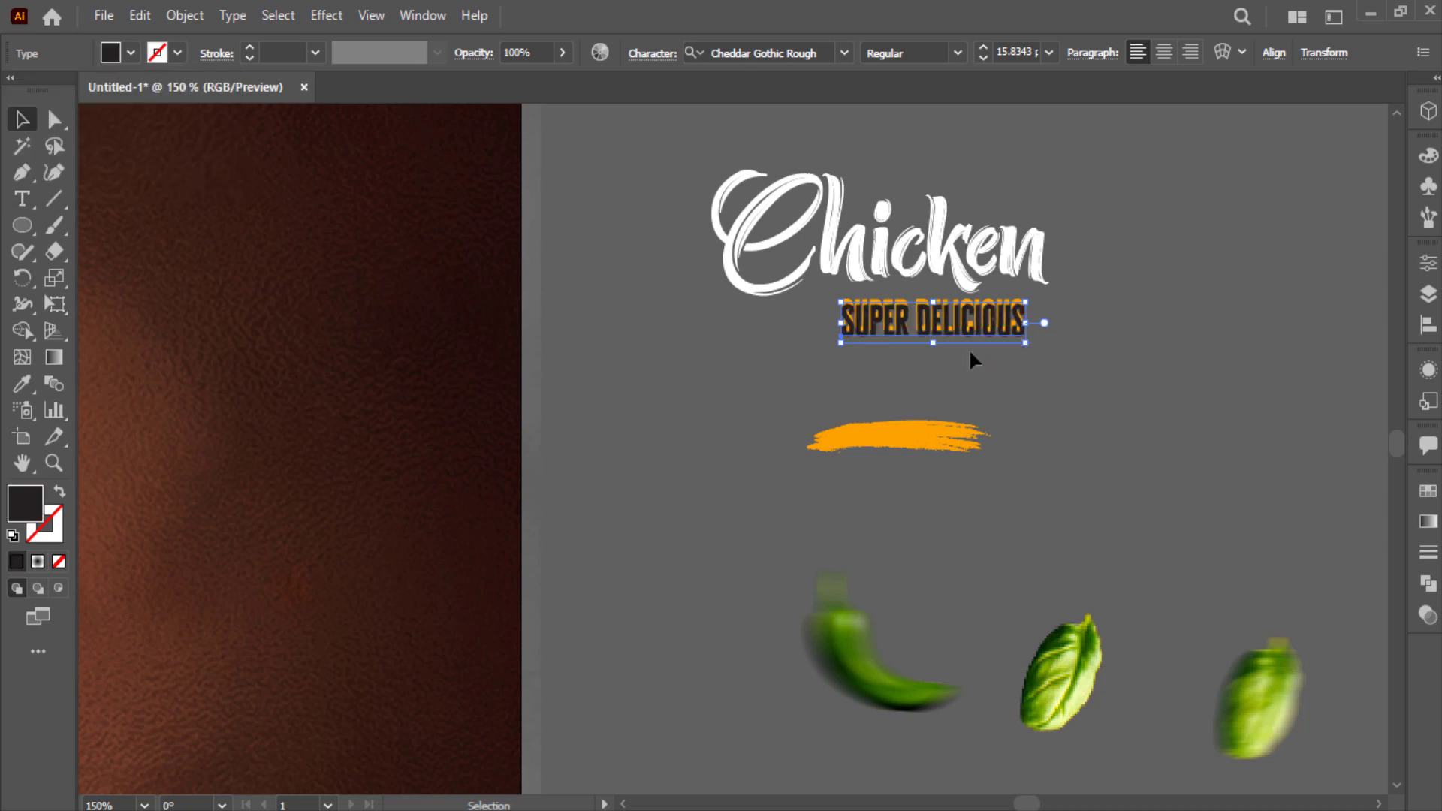
left_click_drag(974, 323, 969, 454)
left_click(972, 322)
key("Delete")
Step: Bring the dark text to front and enlarge the orange stroke behind it
right_click(990, 428)
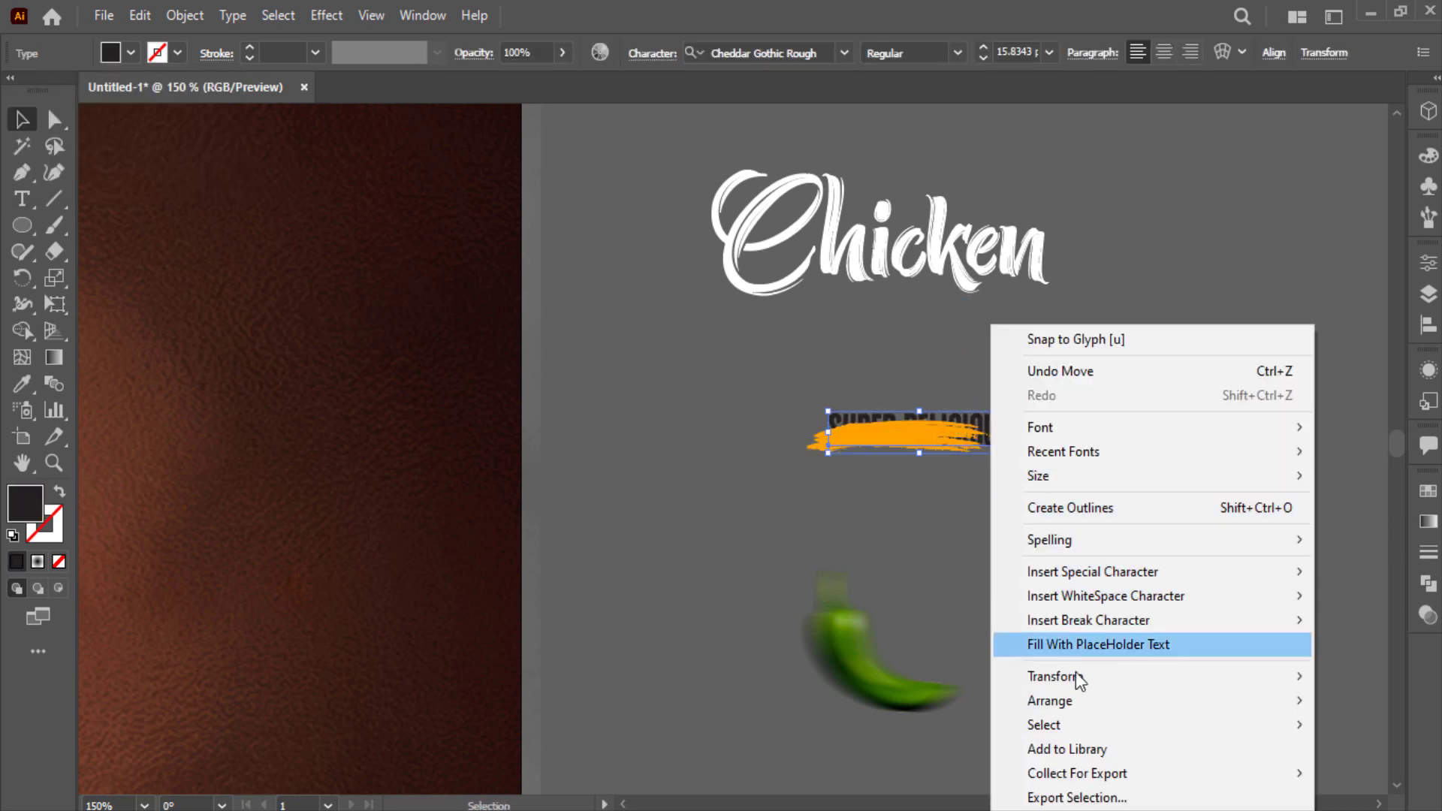
left_click(892, 692)
scroll(963, 548, "up", 3)
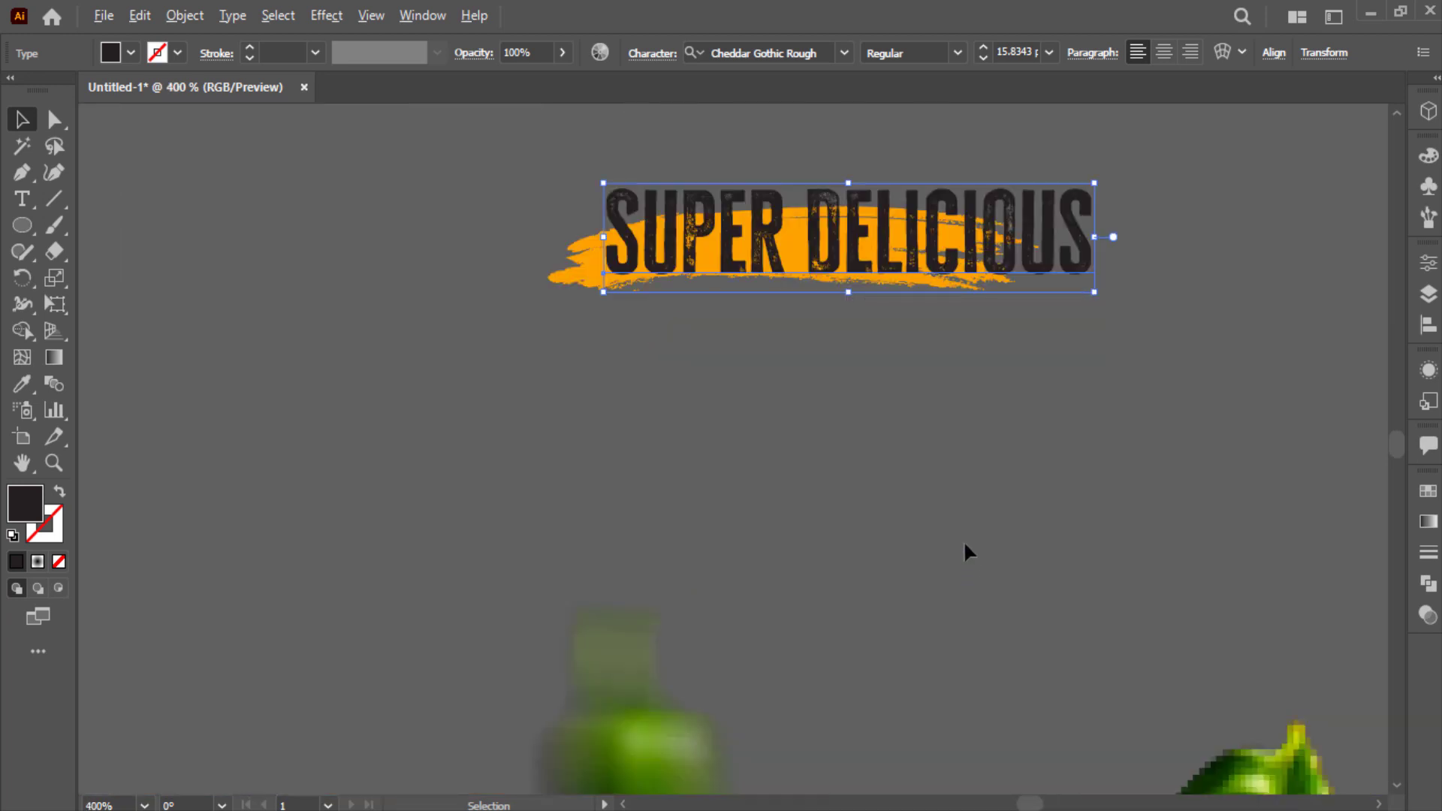
left_click(557, 301)
mouse_move(794, 291)
left_mouse_down()
mouse_move(795, 350)
mouse_move(793, 337)
left_mouse_up()
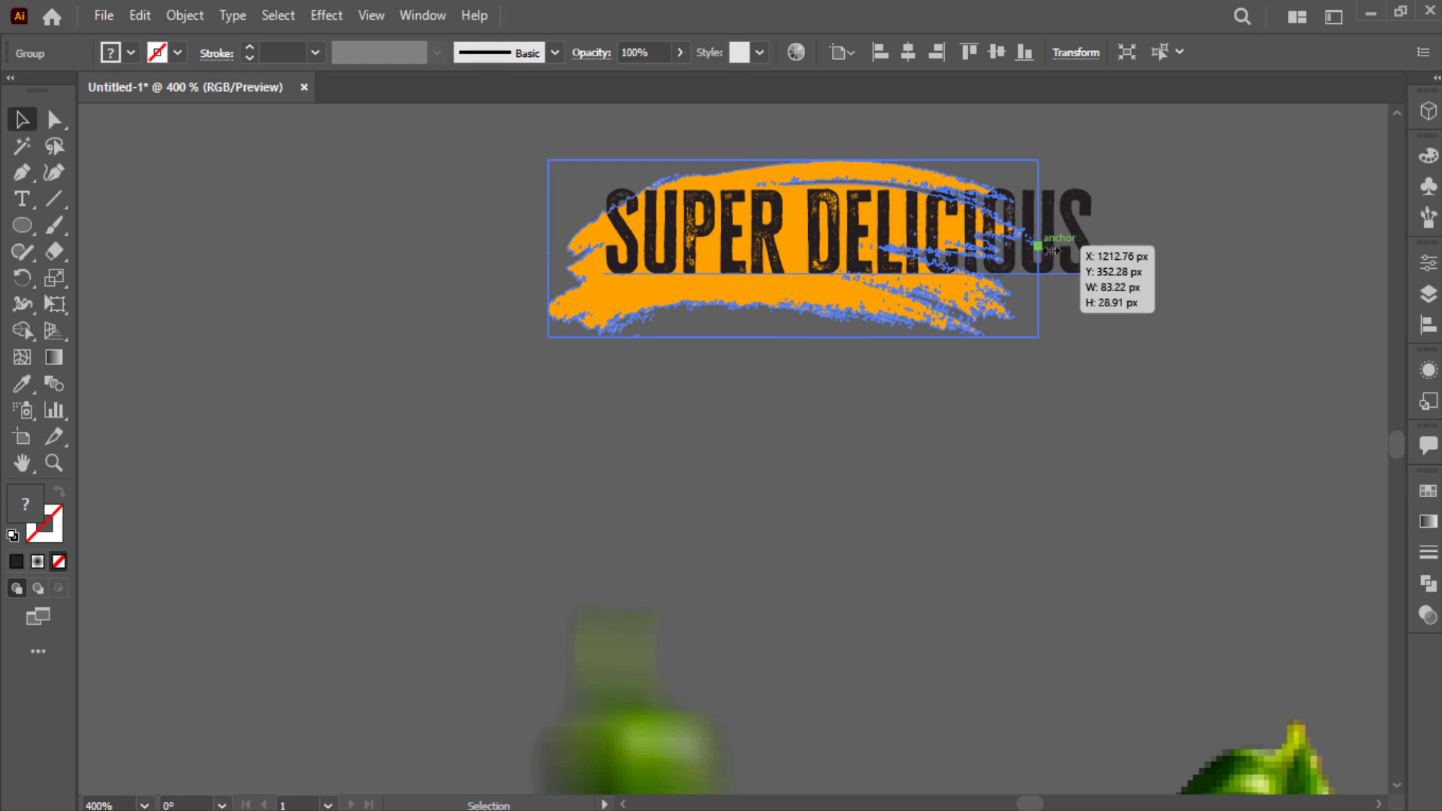
left_click_drag(1038, 249, 1165, 252)
left_click_drag(1004, 293, 1075, 289)
left_click(976, 248)
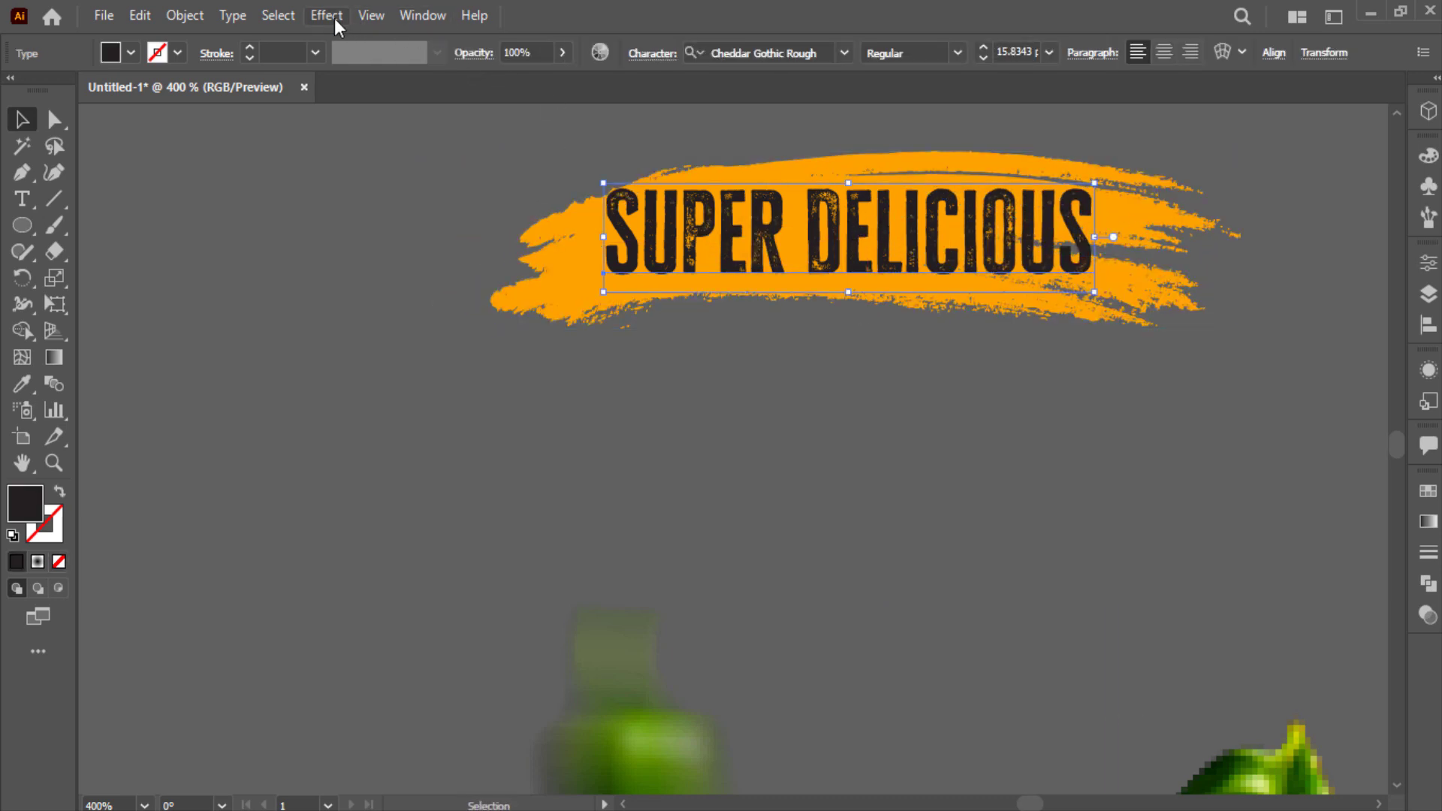
left_click(335, 15)
Step: Apply an Arc warp to SUPER DELICIOUS and widen it with the stroke
left_click(593, 303)
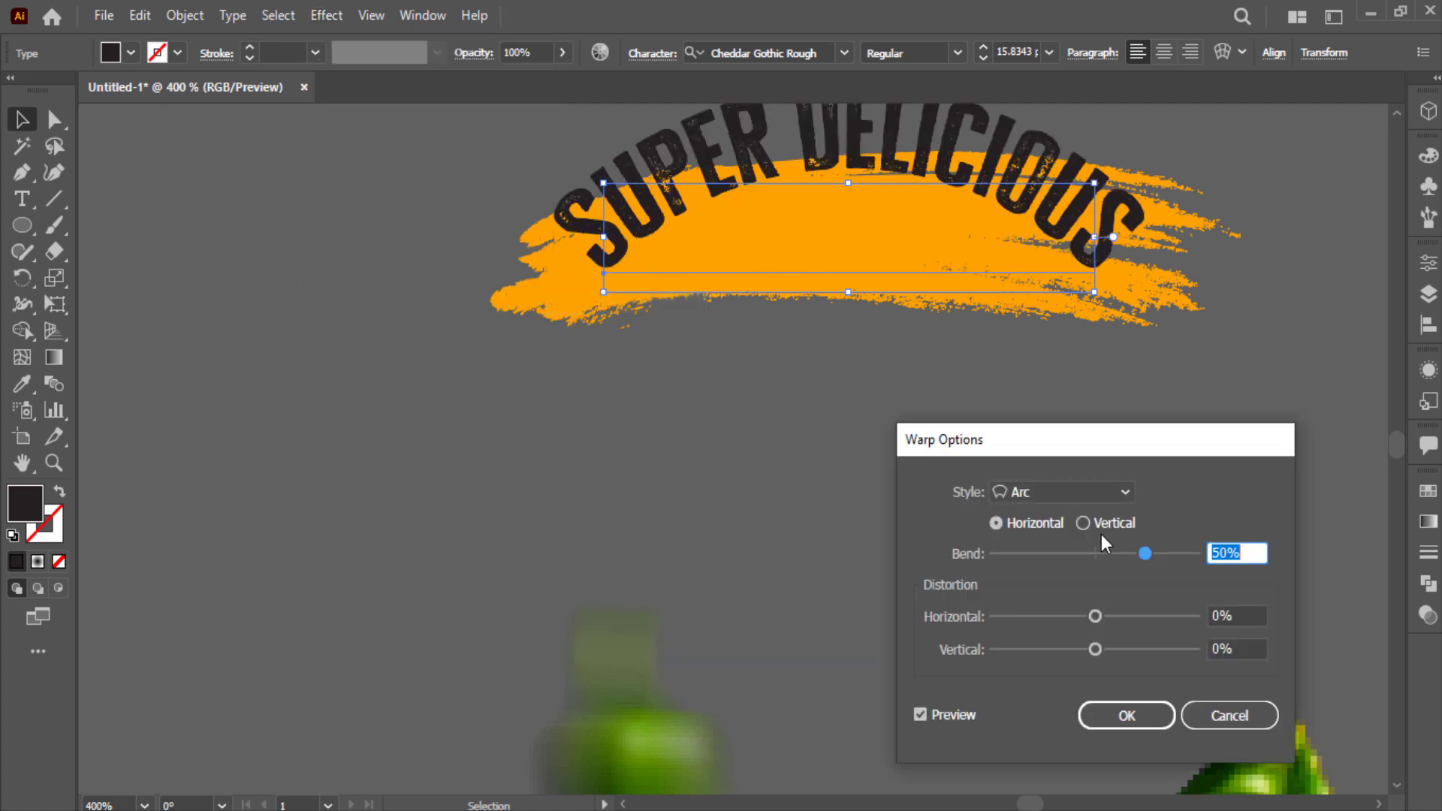
left_click(1125, 709)
left_click_drag(925, 285, 912, 260)
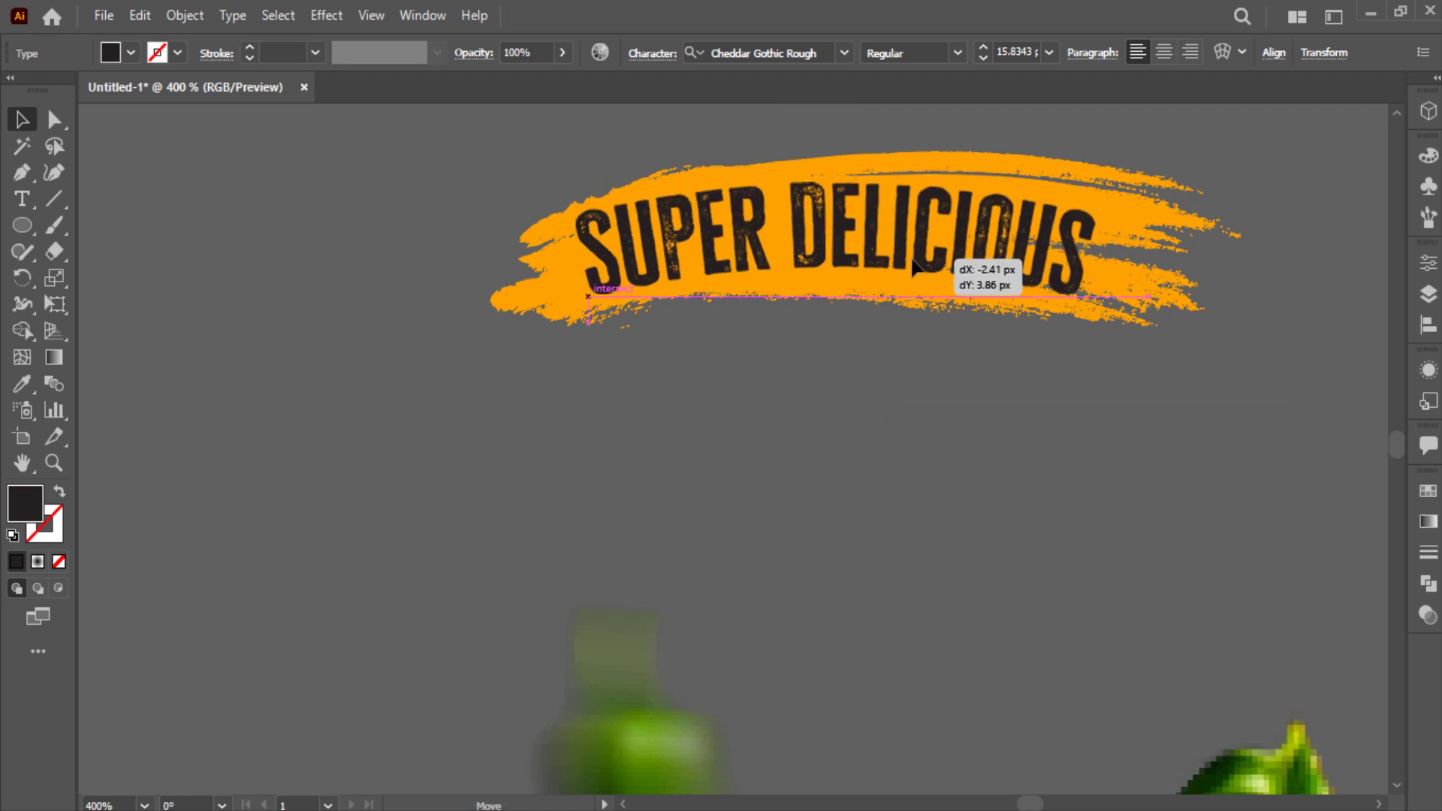
left_click(1211, 219)
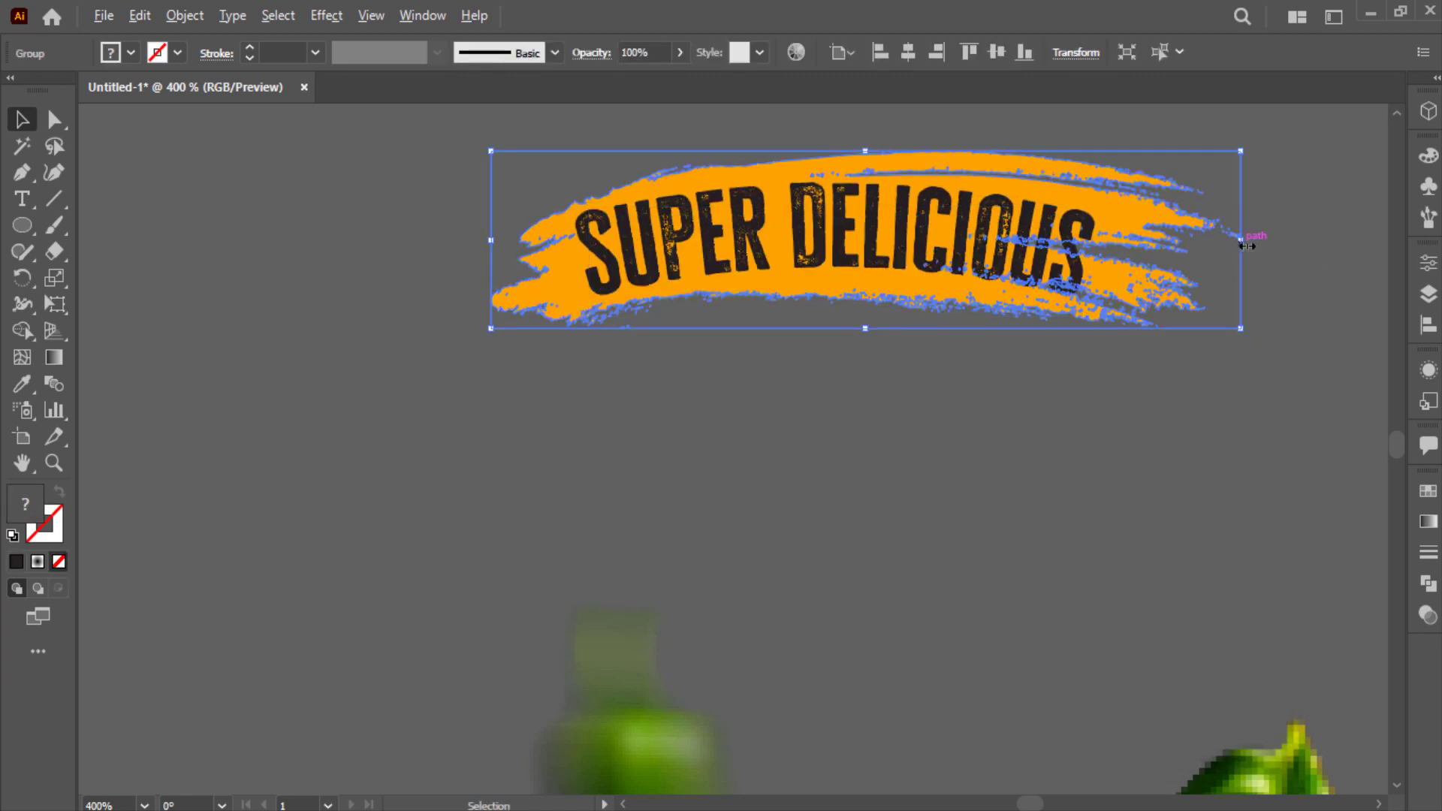
left_click_drag(1217, 243, 1300, 246)
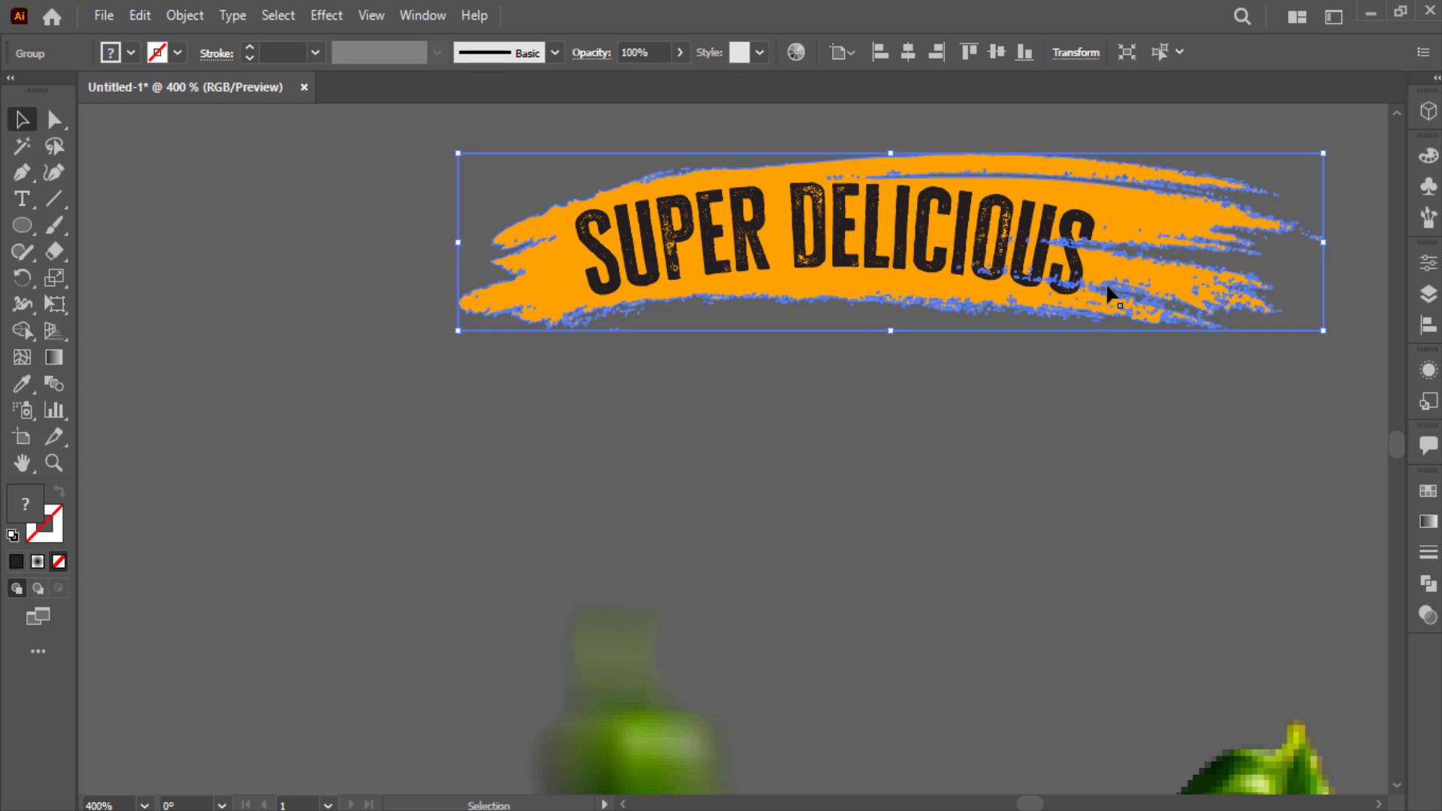
left_click_drag(737, 232, 752, 259)
Step: Set the SUPER DELICIOUS fill to hex 070707
left_click(131, 53)
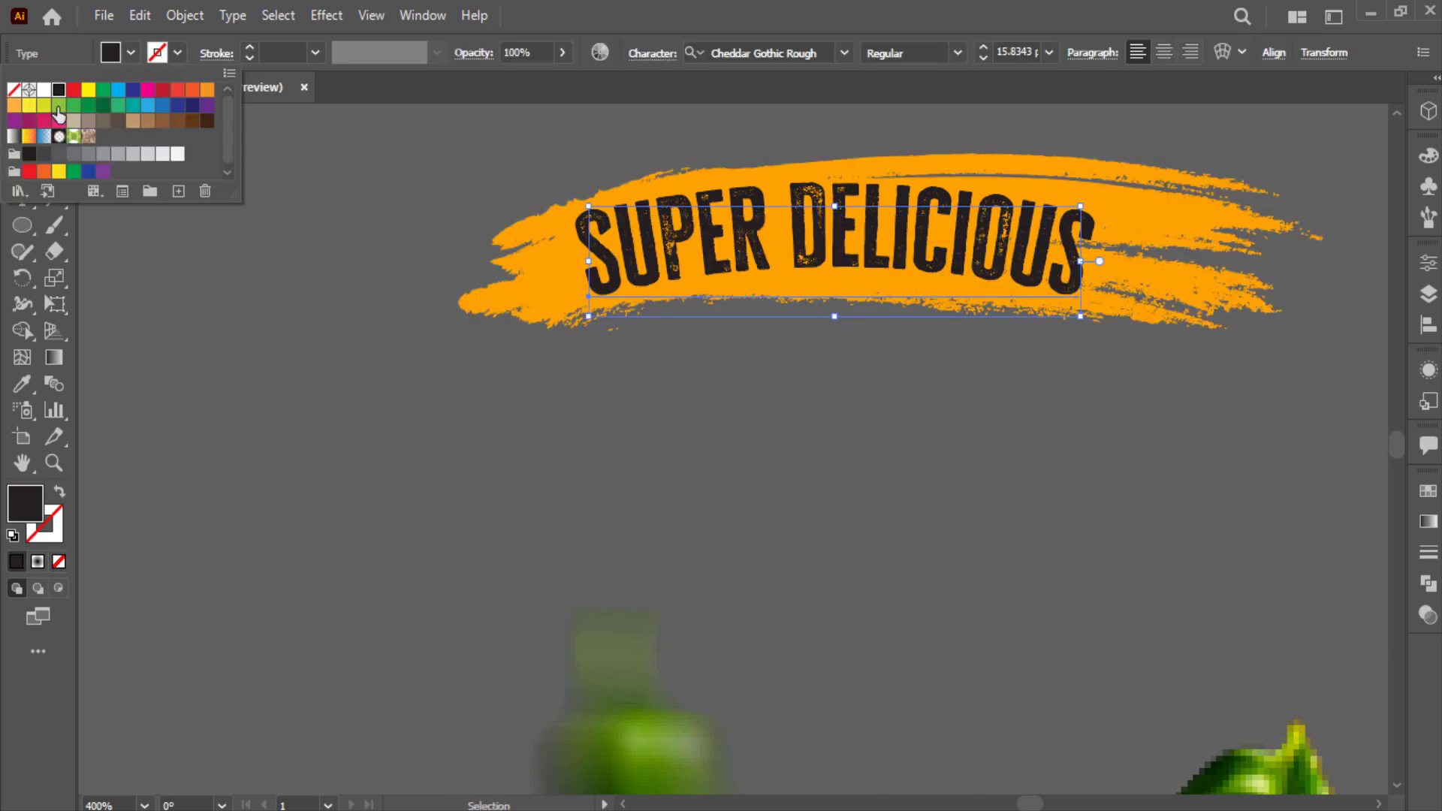
left_click(31, 153)
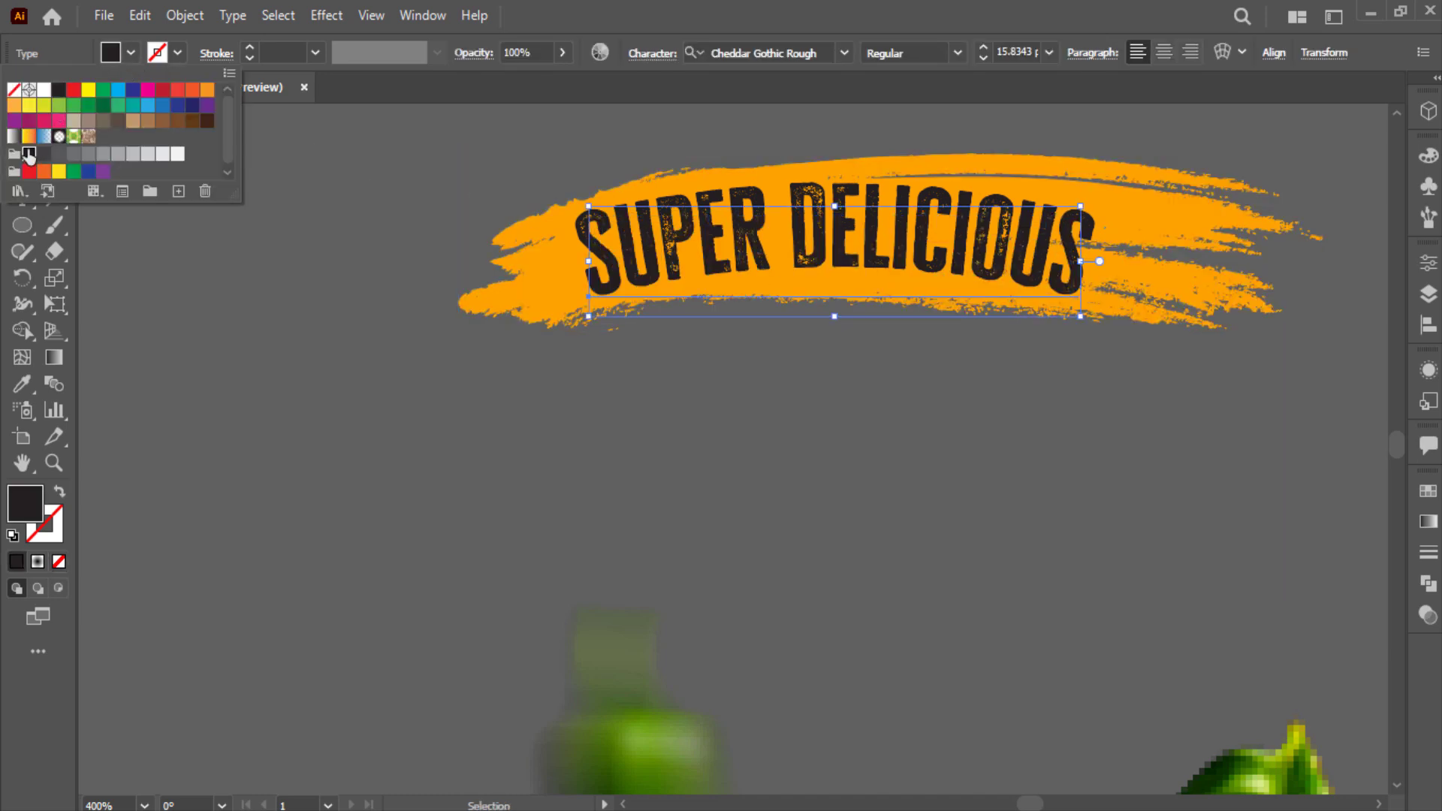
double_click(28, 506)
type("070707")
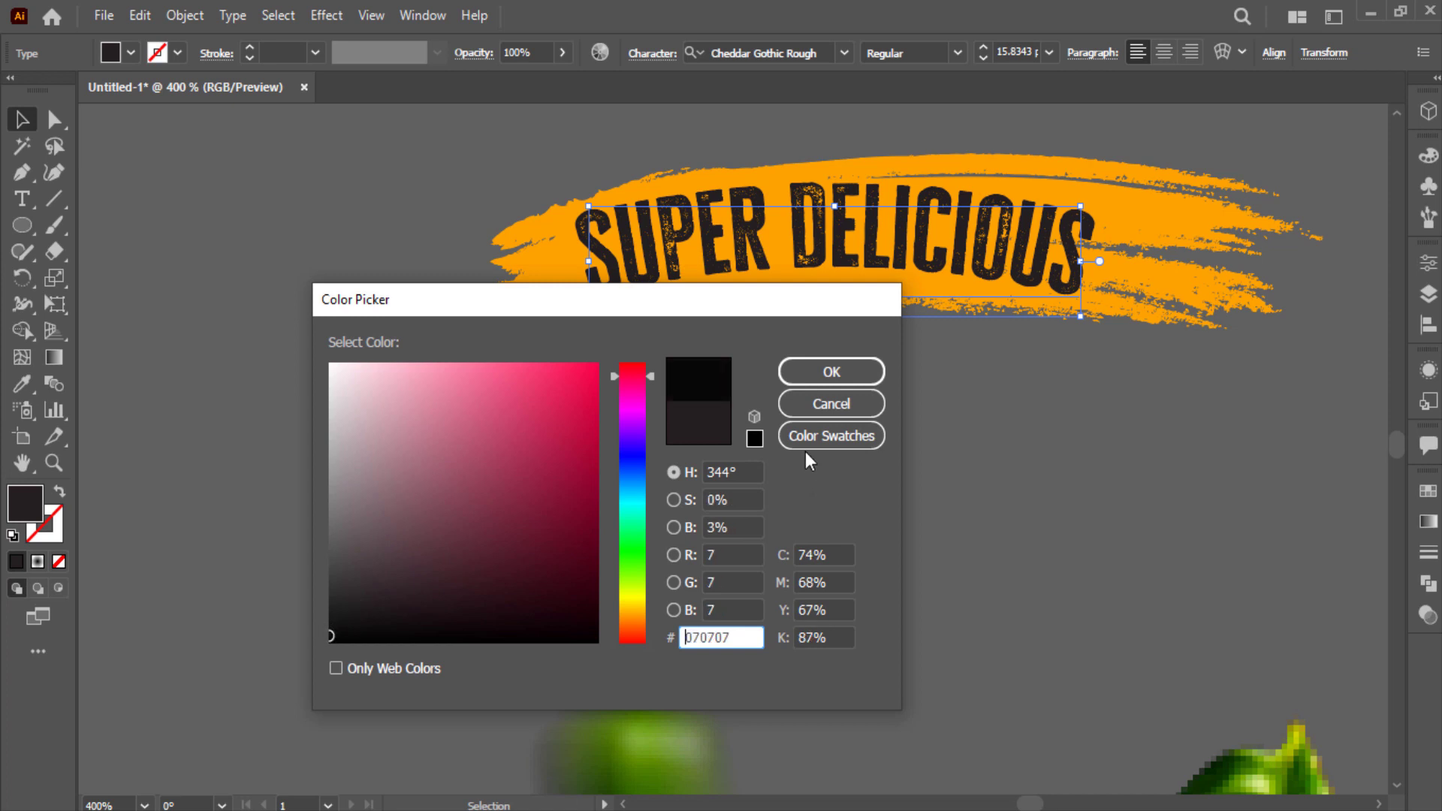
left_click(823, 376)
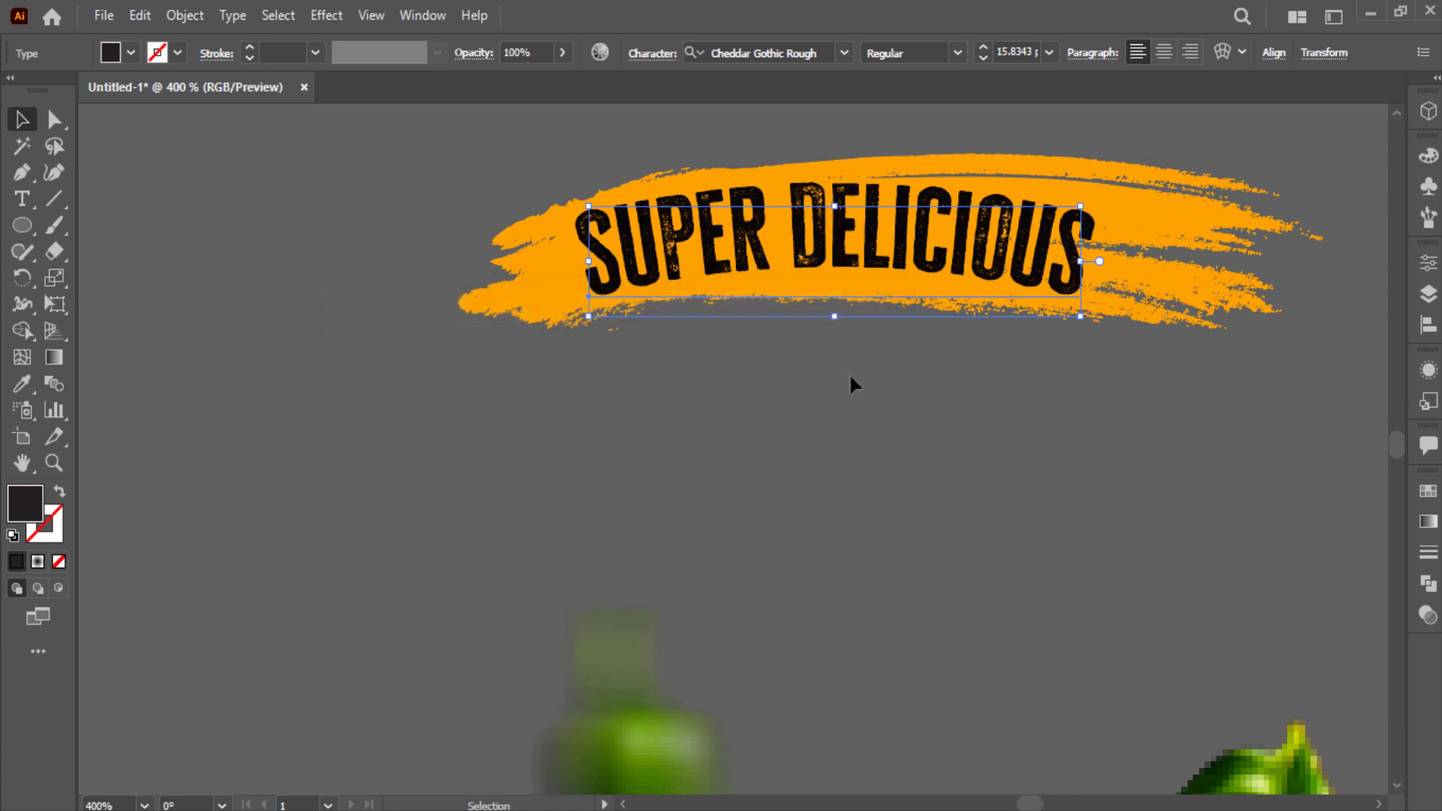
left_click(852, 377)
Step: Move the SUPER DELICIOUS banner up so it sits under Chicken
scroll(855, 371, "down", 3)
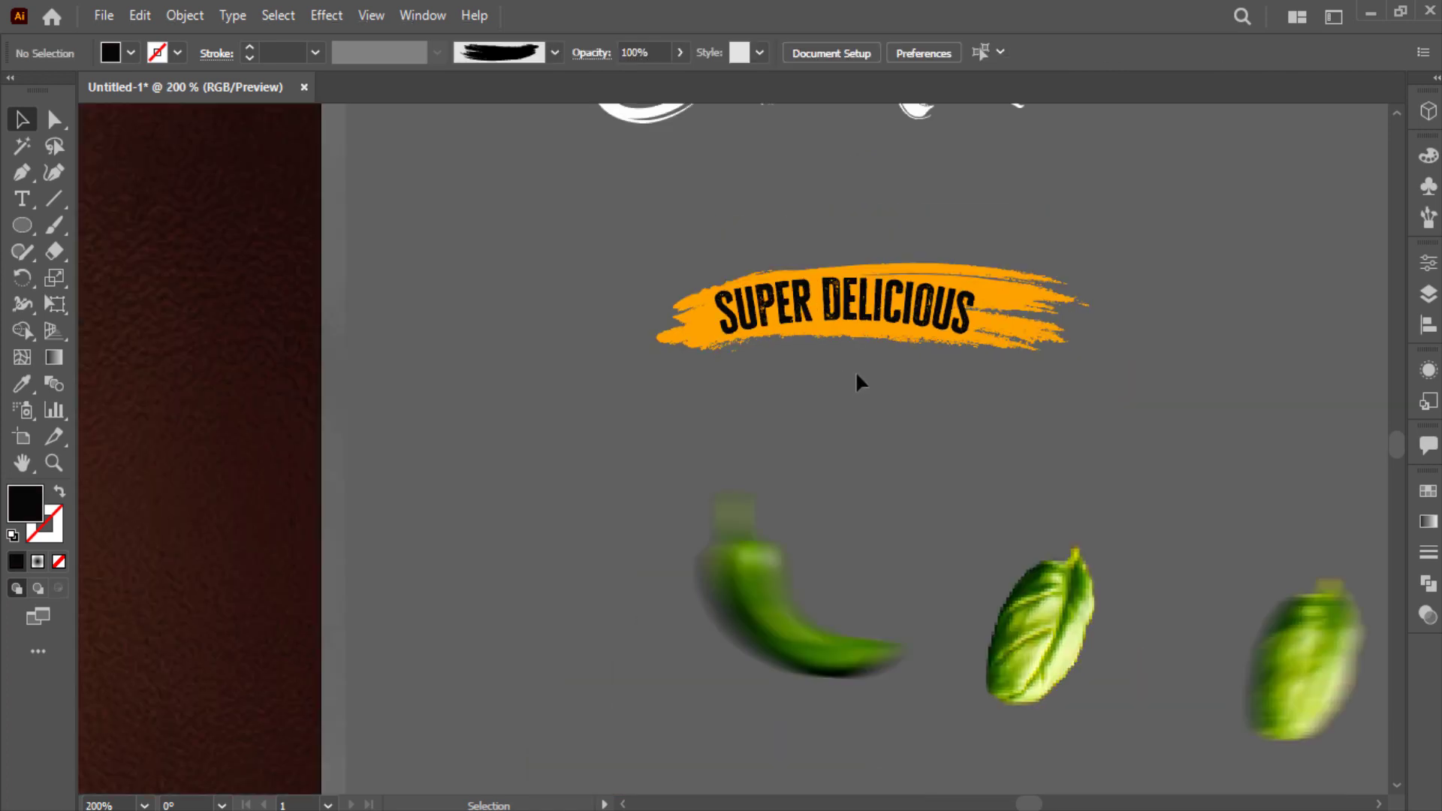
scroll(842, 353, "up", 2)
left_click_drag(887, 407, 901, 257)
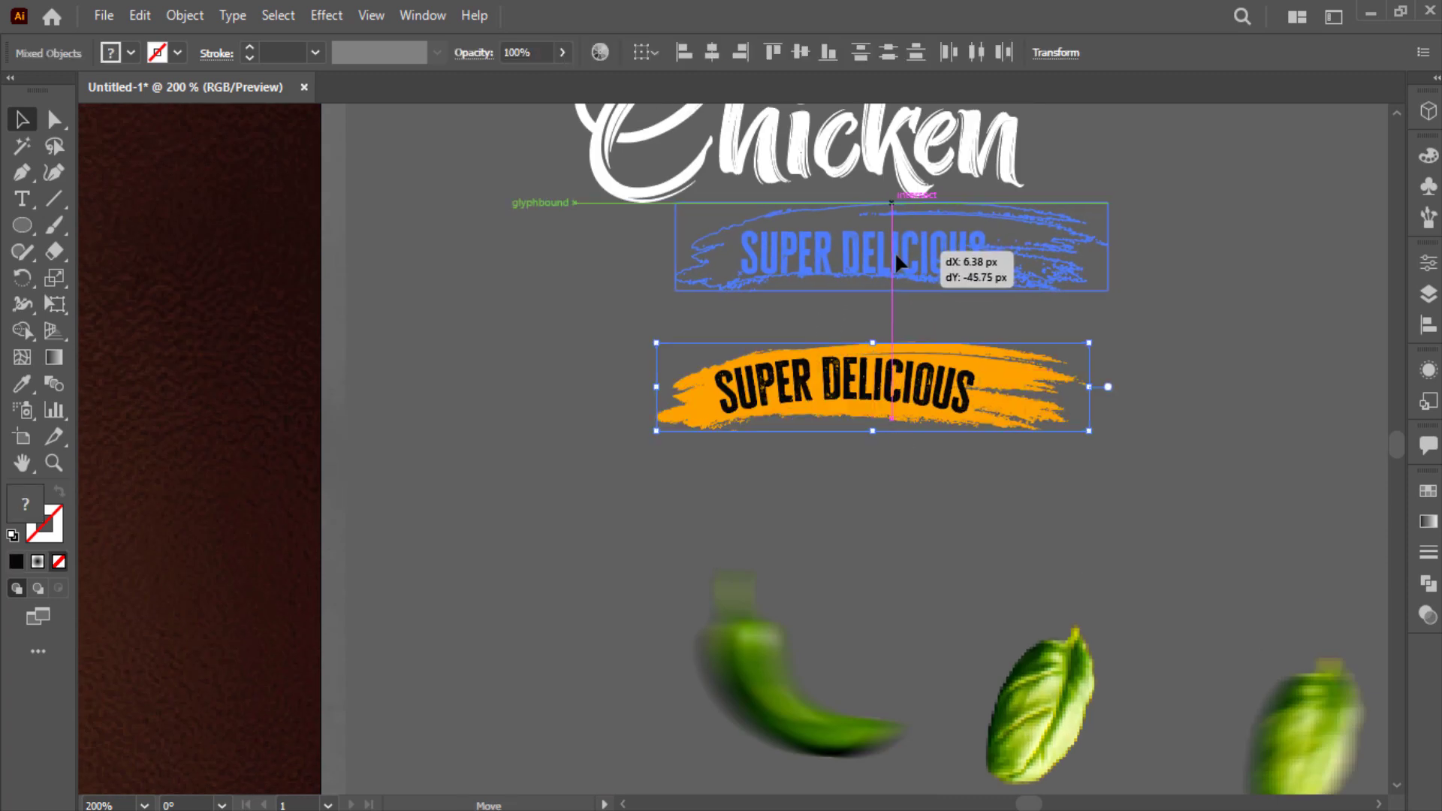
left_click(1147, 282)
Step: Reposition the SUPER DELICIOUS text on its stroke and tilt it about 2.74°
scroll(1147, 281, "down", 1)
scroll(1118, 380, "up", 2)
mouse_move(992, 410)
left_mouse_down()
mouse_move(1007, 429)
mouse_move(984, 428)
mouse_move(952, 374)
left_mouse_up()
scroll(1005, 424, "up", 2)
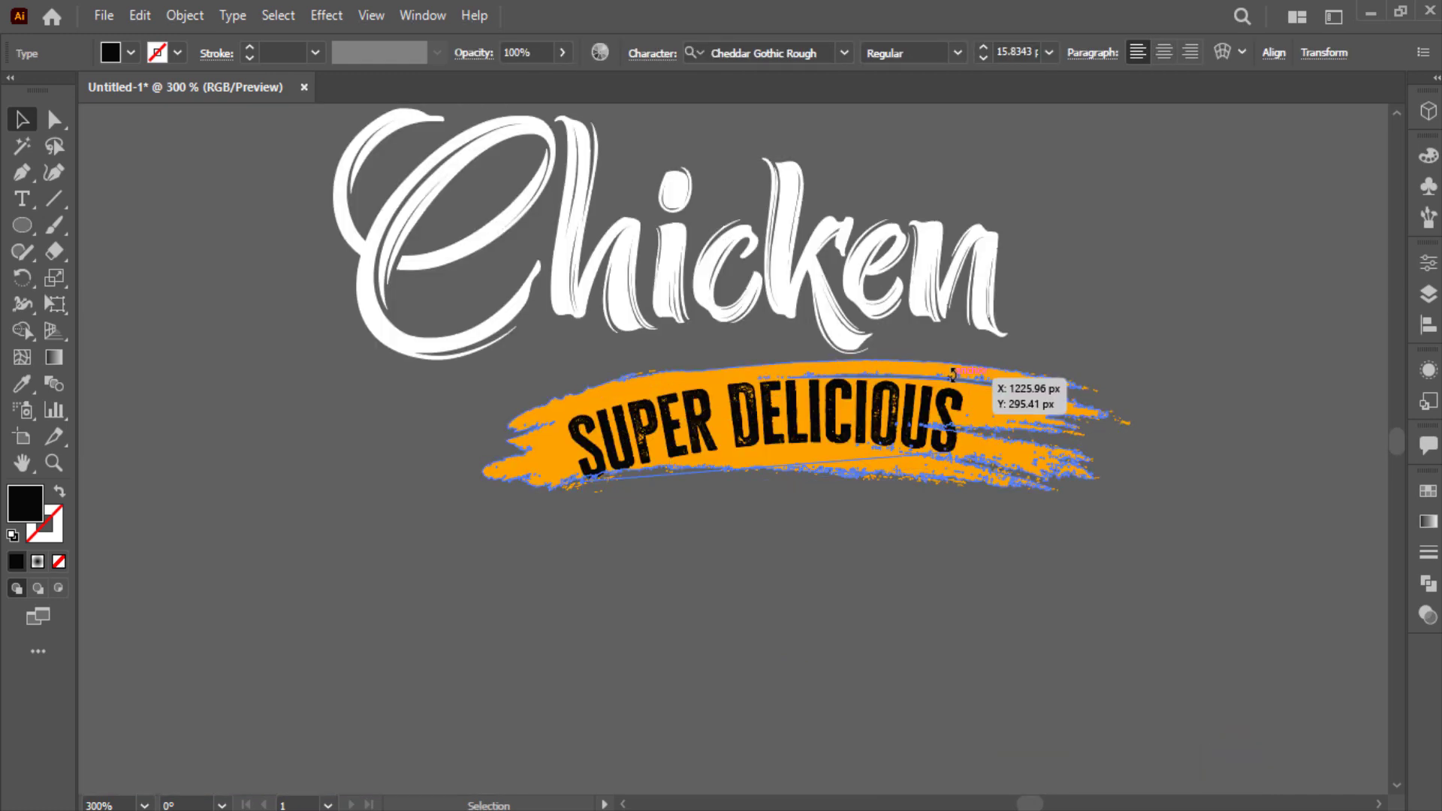
key("Up")
key("Up")
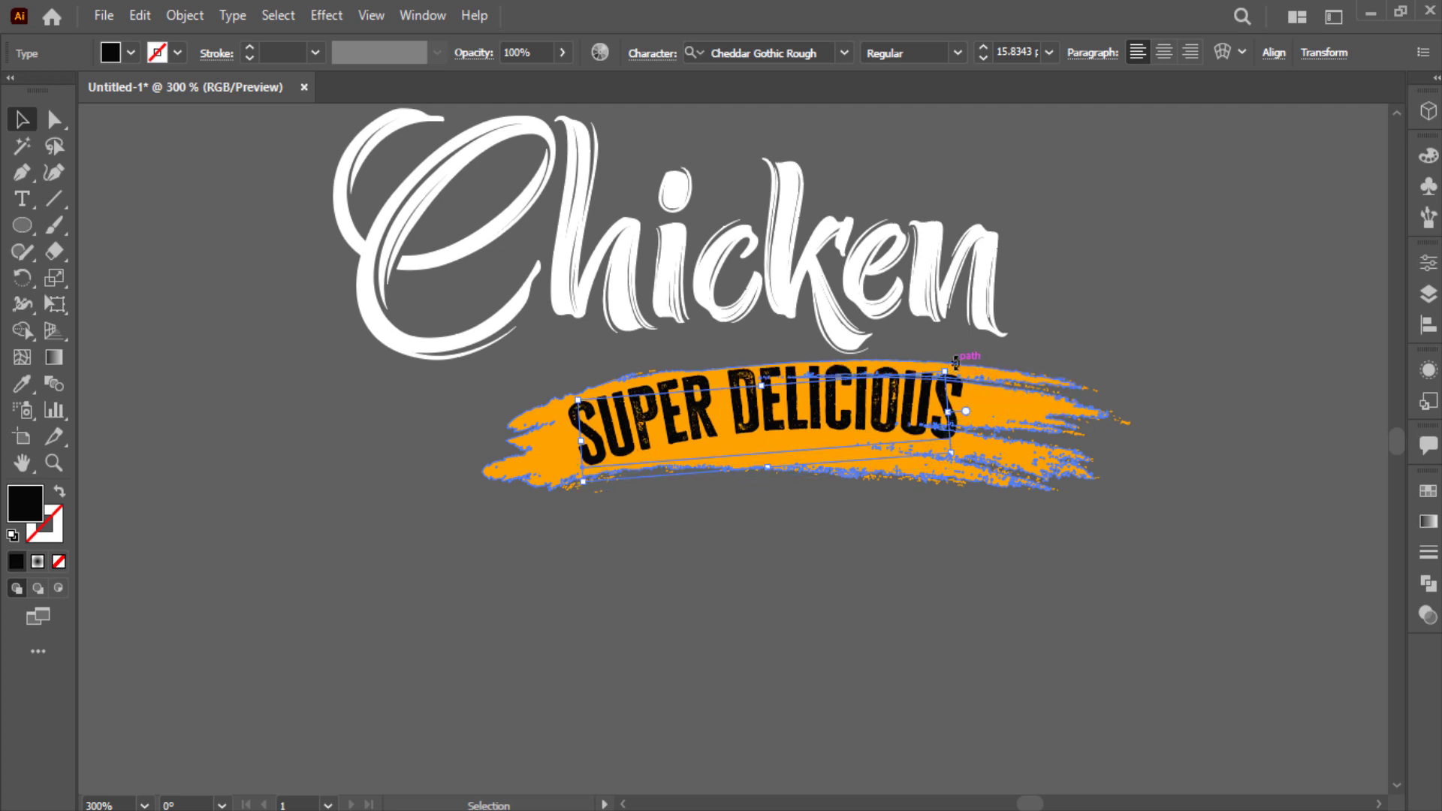
left_click_drag(950, 372, 957, 370)
key("Down")
key("Down")
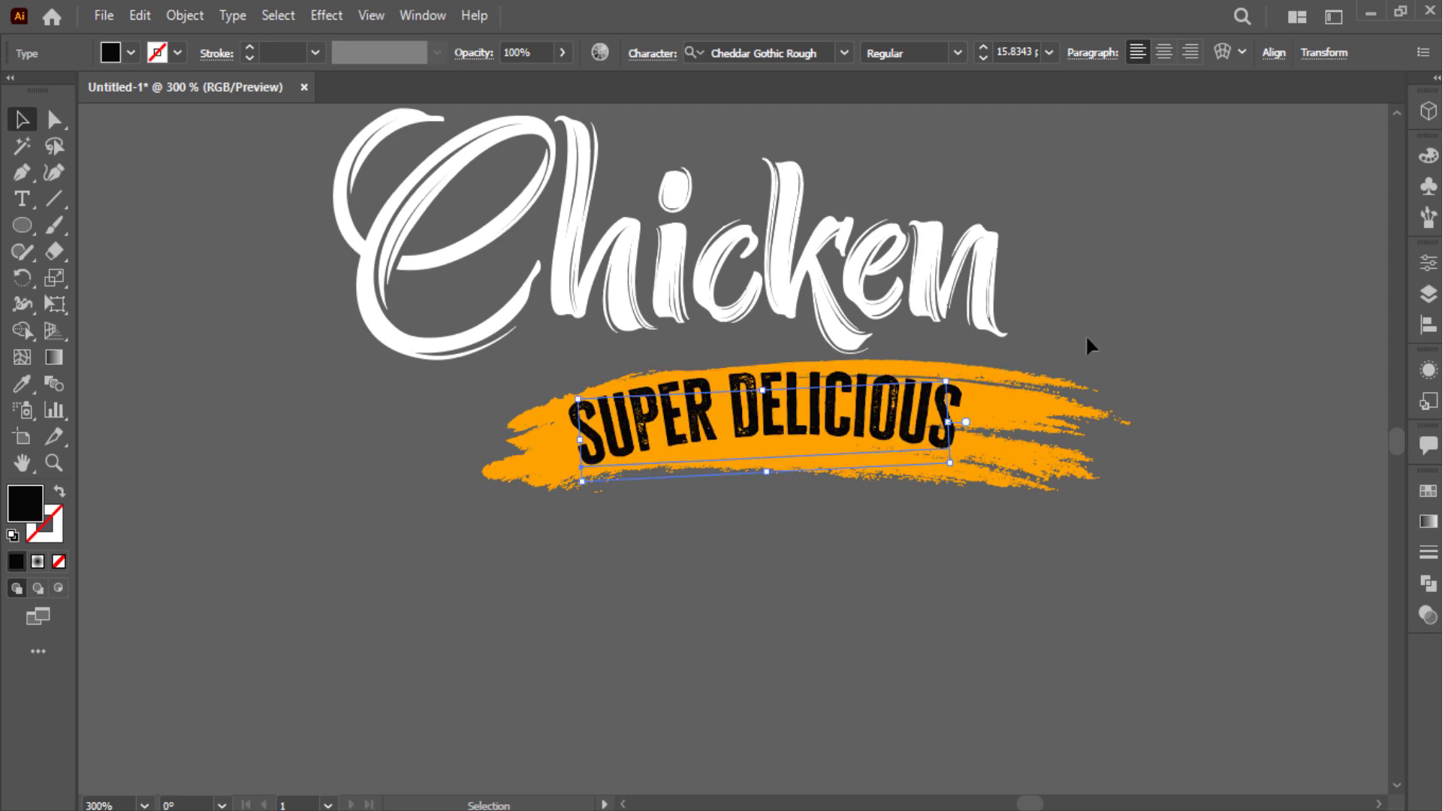
left_click(1087, 343)
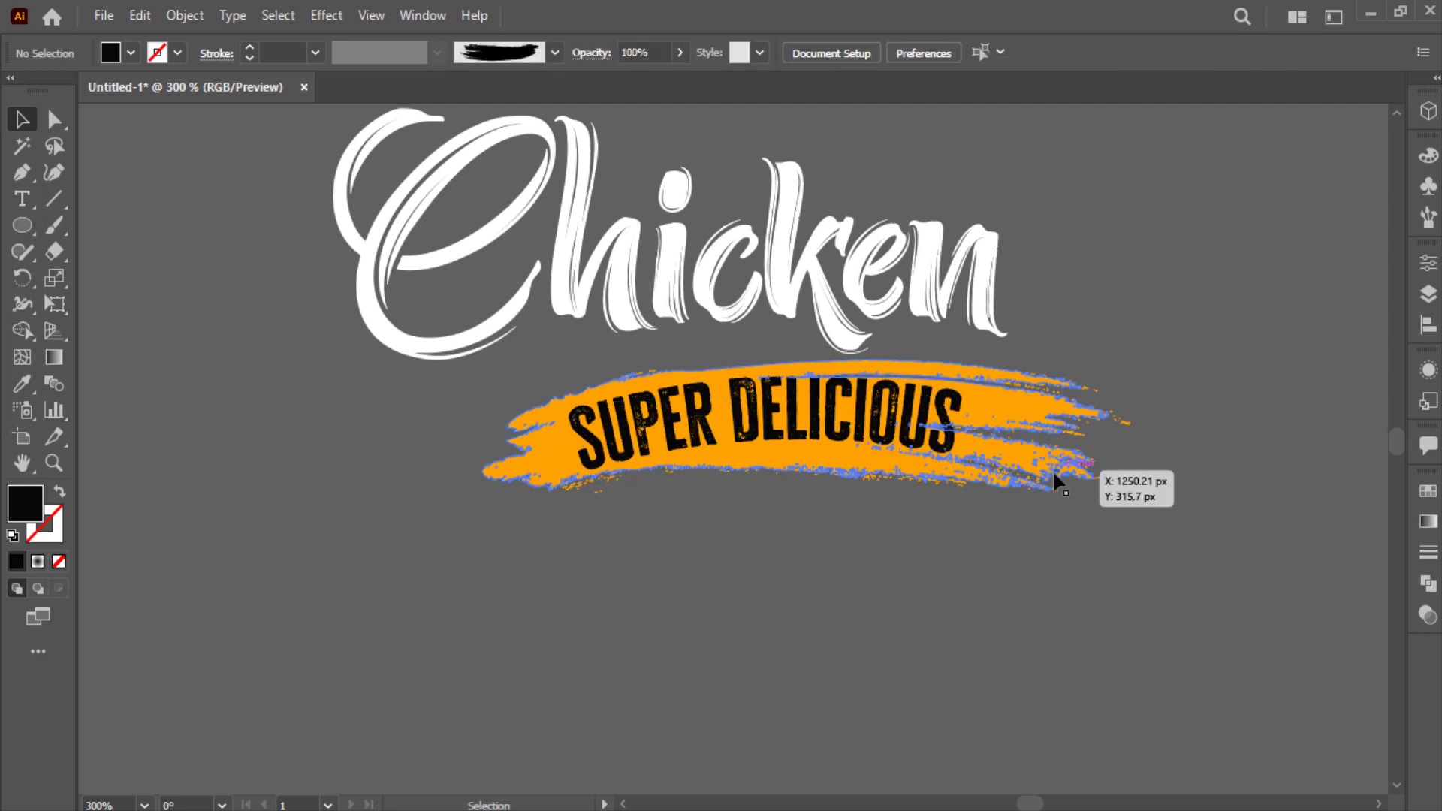
Step: Squash the orange brush stroke vertically to flatten it
left_click(1008, 485)
left_click_drag(800, 493, 802, 485)
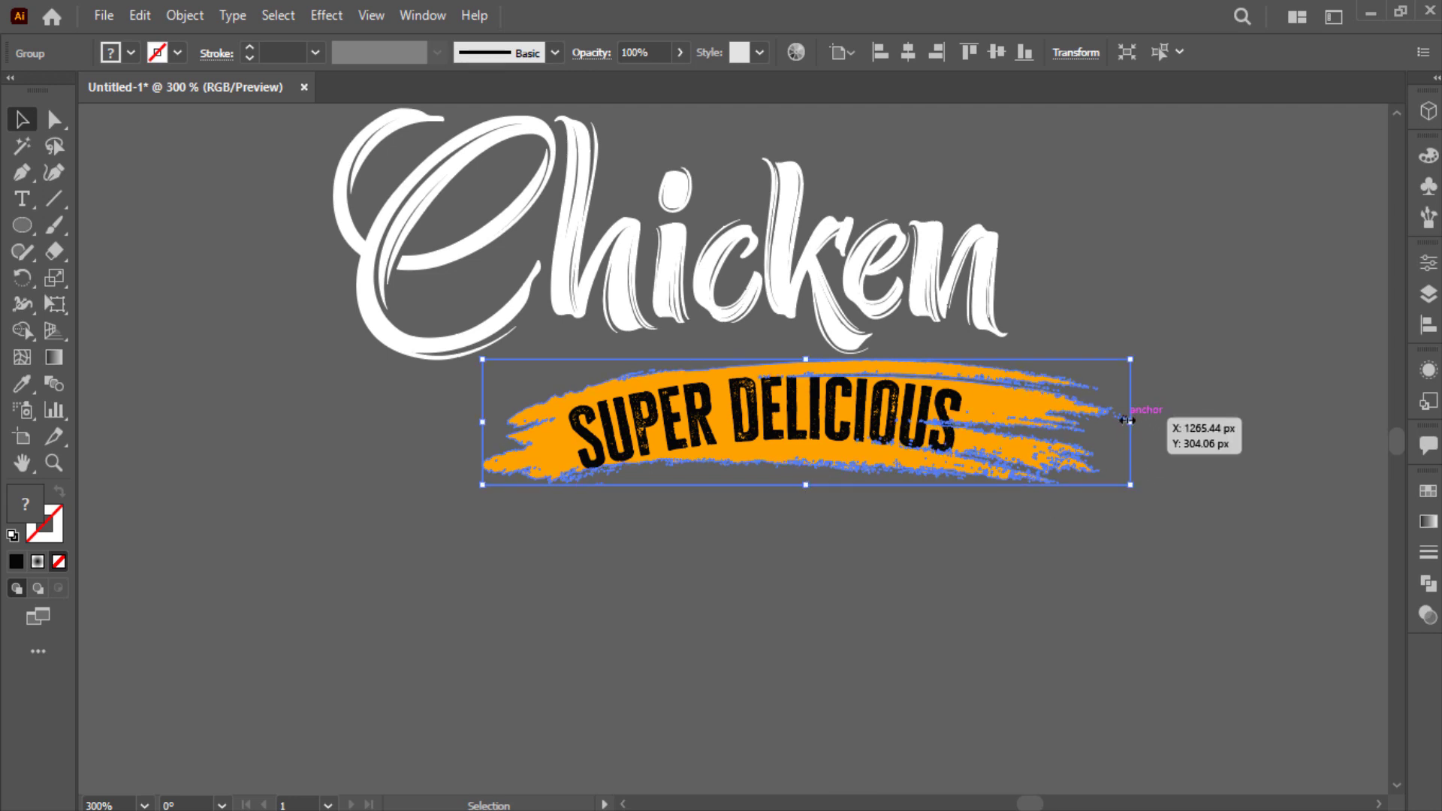
left_click(1170, 419)
Step: Drag the Hot And Spicy text above Chicken
scroll(1115, 416, "down", 3)
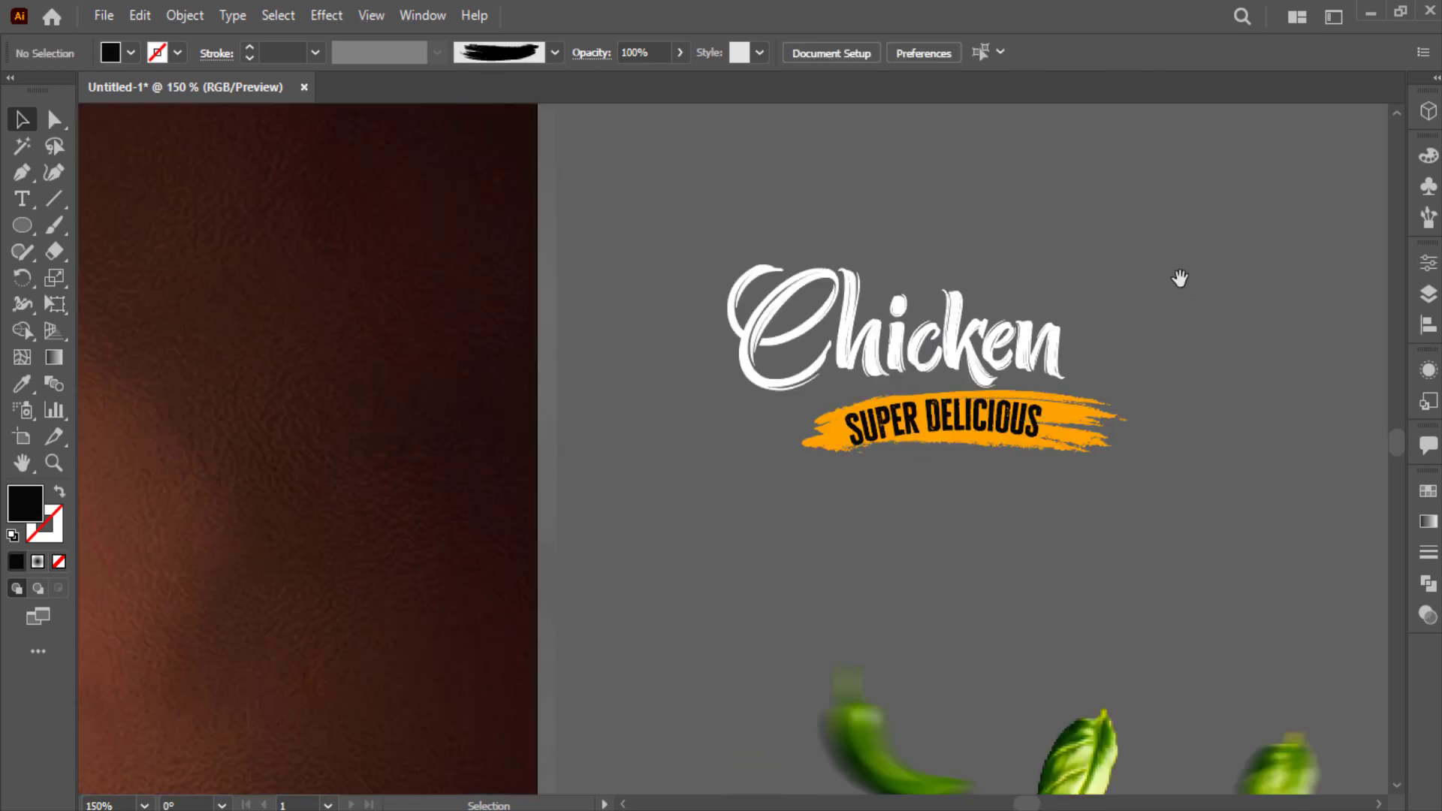
scroll(1082, 377, "up", 3)
scroll(1083, 377, "right", 2)
left_click_drag(1132, 293, 830, 449)
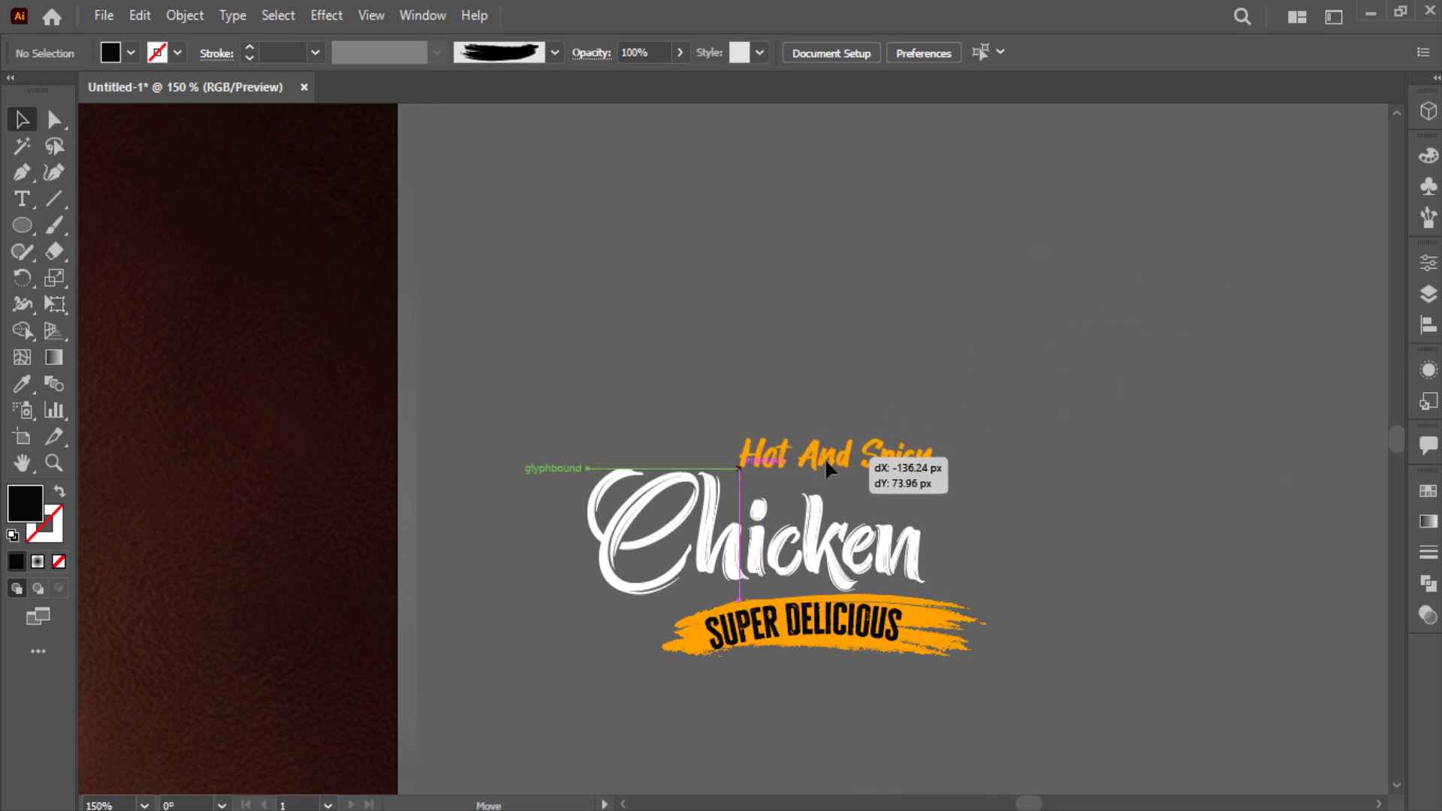
Step: Move all the title pieces together onto the top of the poster, then fit the poster in view
left_click_drag(521, 377, 894, 659)
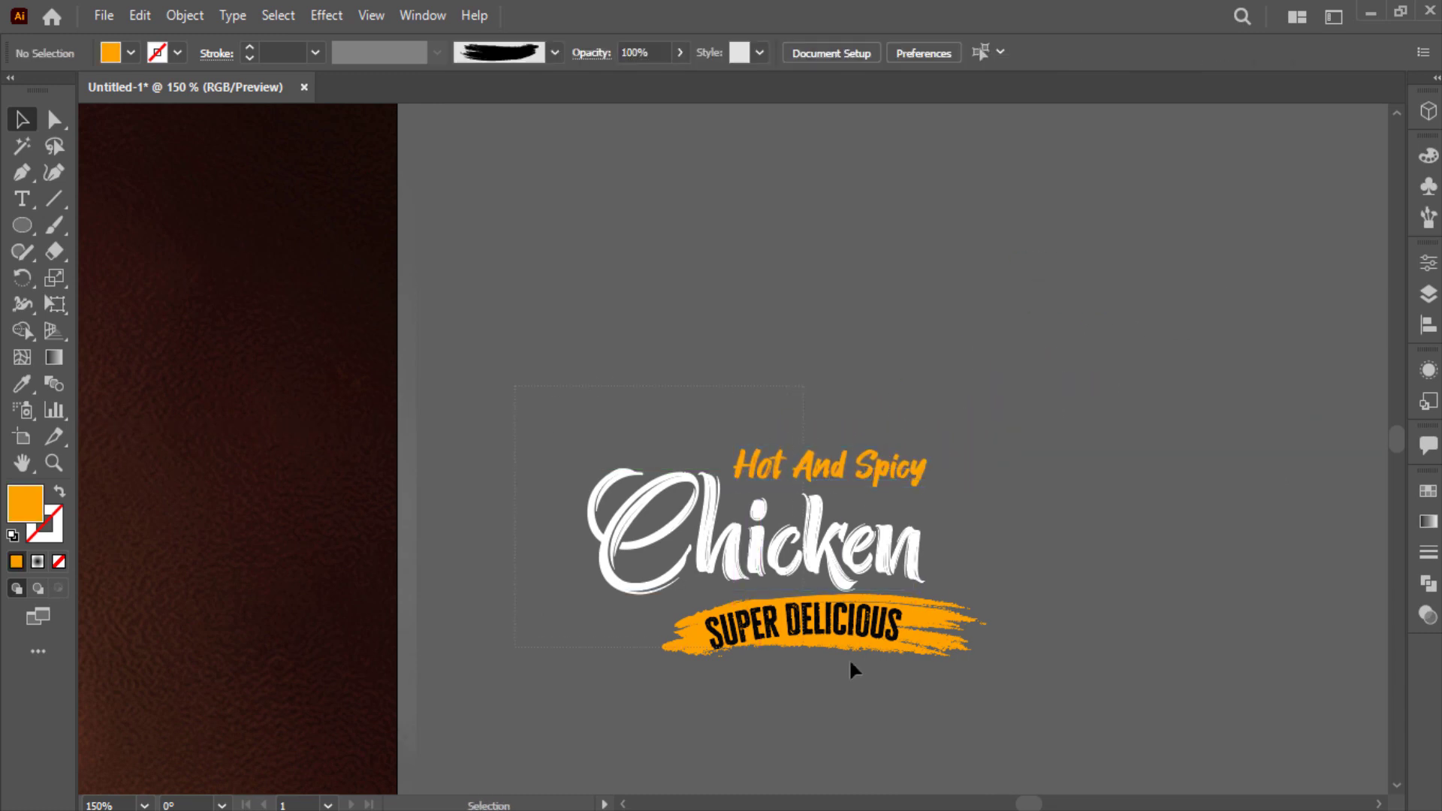
scroll(898, 662, "down", 1)
left_click(900, 665)
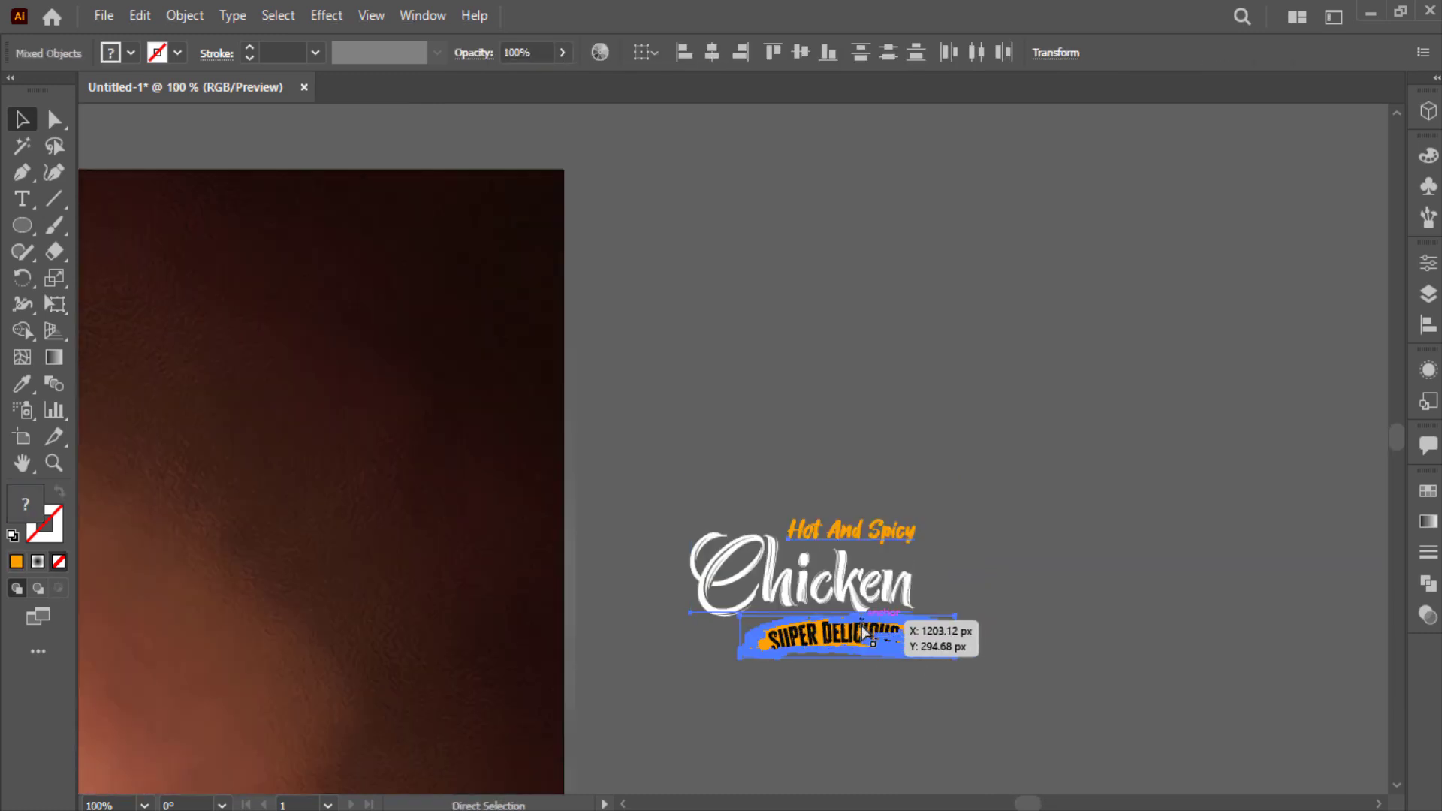
left_click(826, 639)
mouse_move(764, 645)
left_mouse_down()
mouse_move(1115, 577)
mouse_move(374, 342)
left_mouse_up()
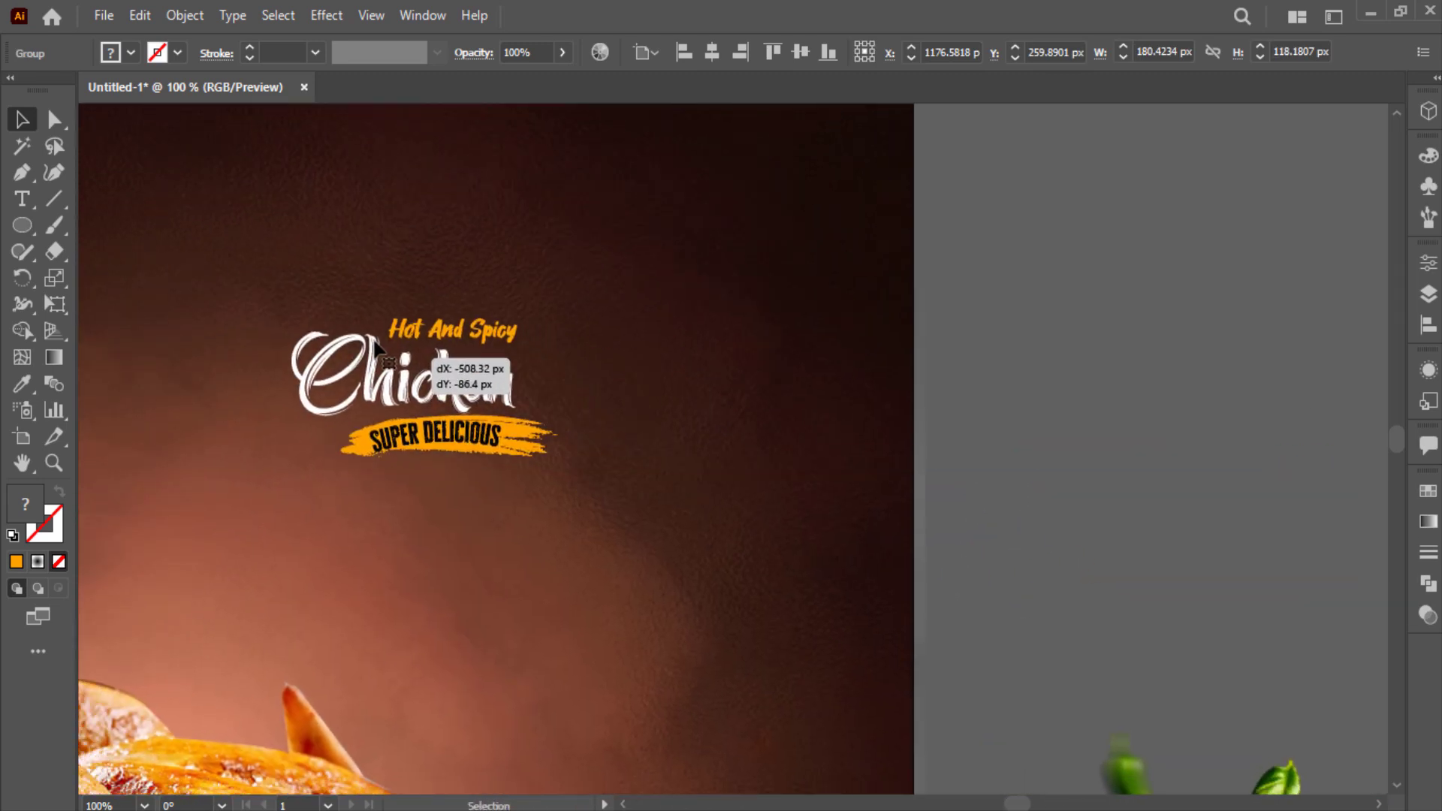
key("ctrl+0")
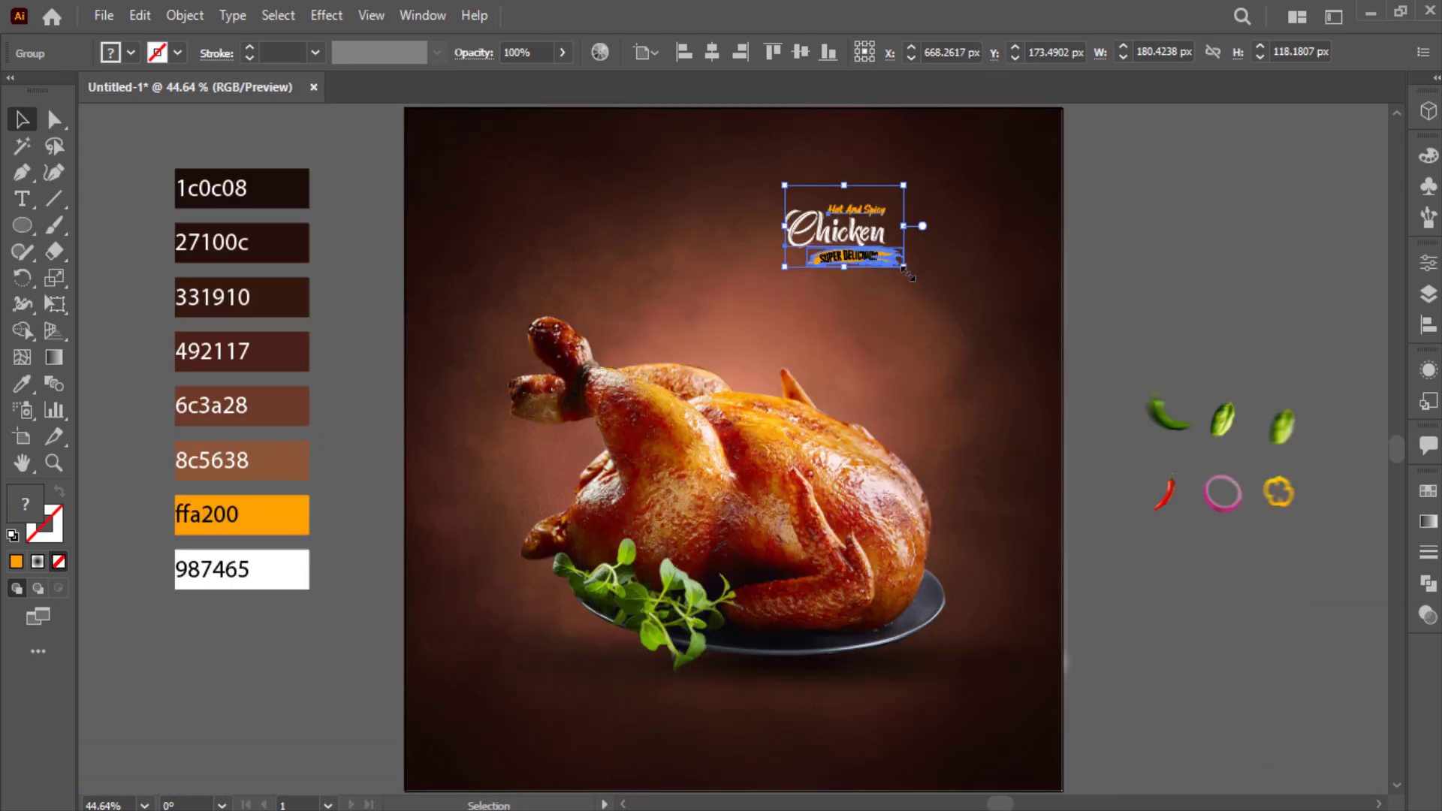
Step: Enlarge the title logo in two corner drags and reselect the logo group
mouse_move(907, 274)
left_mouse_down()
mouse_move(972, 316)
mouse_move(802, 258)
left_mouse_up()
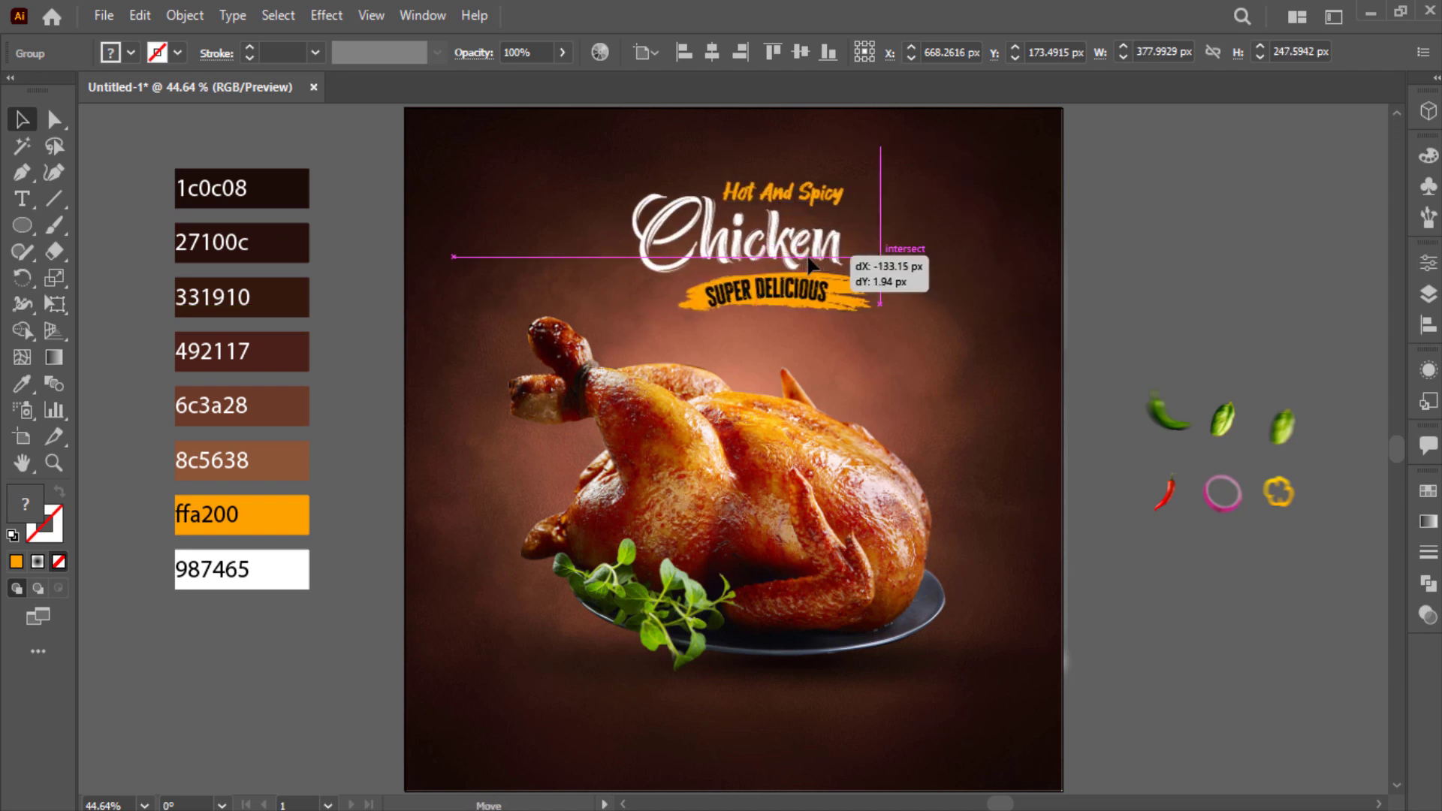
mouse_move(883, 318)
left_mouse_down()
mouse_move(908, 328)
mouse_move(920, 307)
mouse_move(852, 309)
left_mouse_up()
left_click(952, 322)
scroll(851, 309, "up", 2)
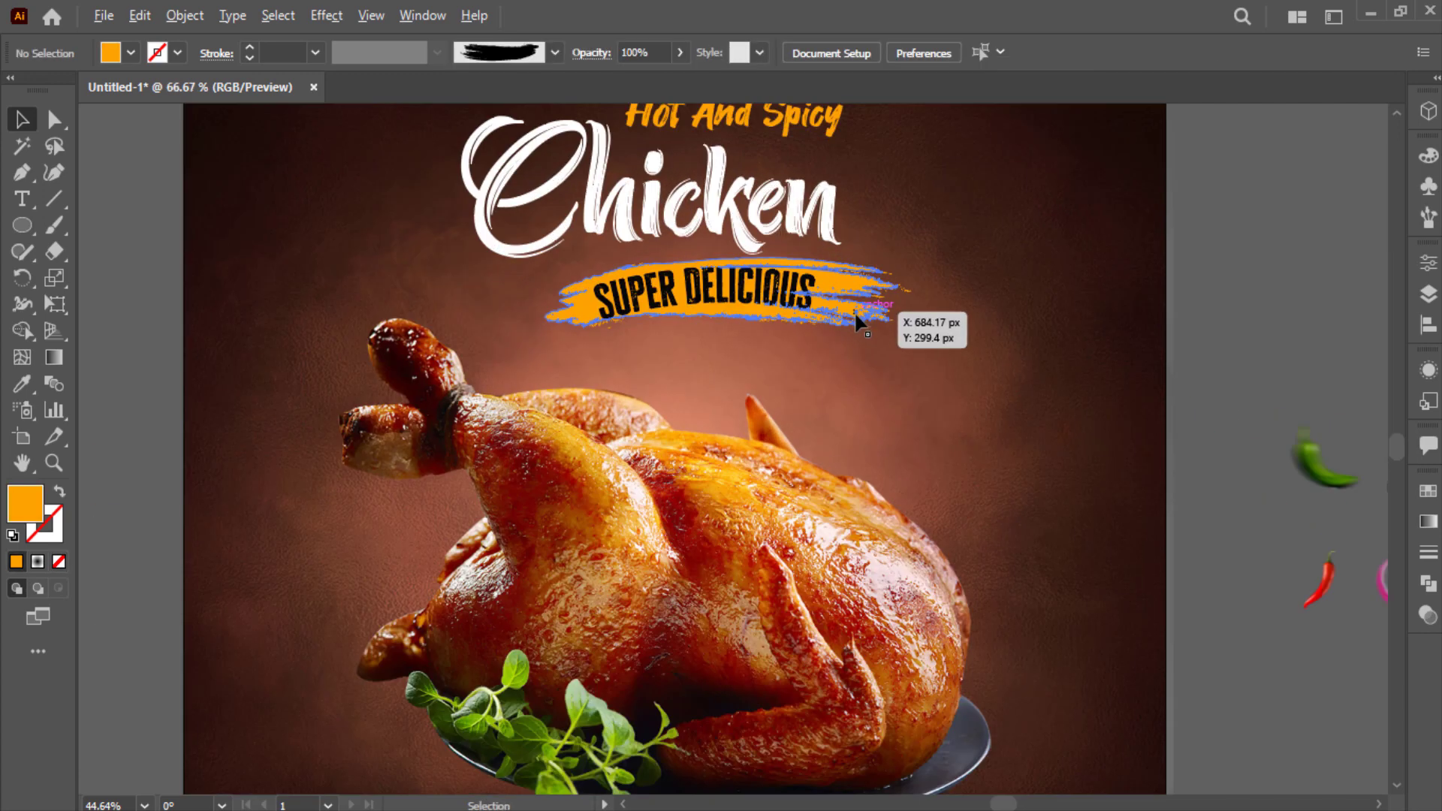
left_click(809, 313)
right_click(811, 323)
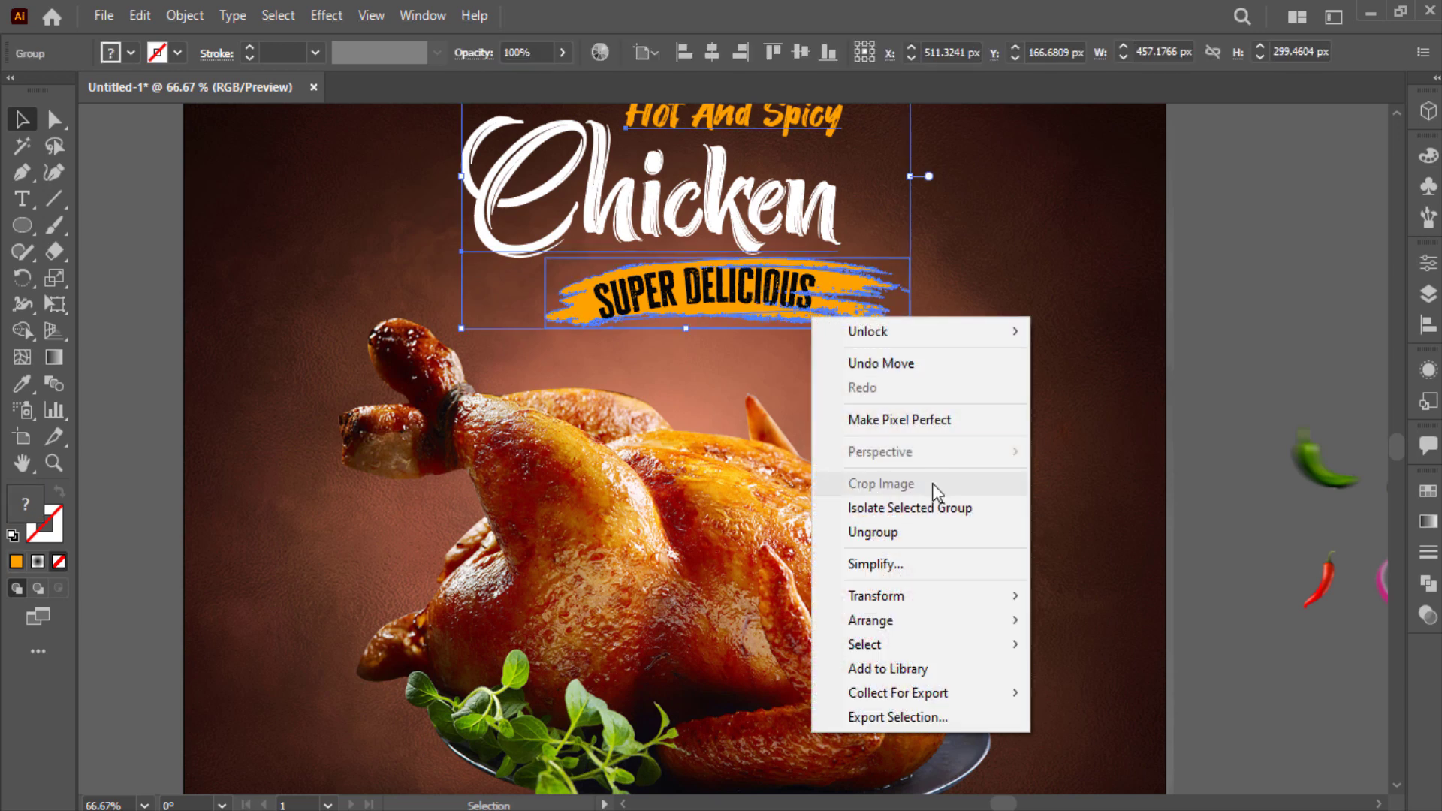
Step: Ungroup the logo and shrink the SUPER DELICIOUS text with its orange stroke
left_click(934, 534)
left_click(797, 301)
left_click(886, 301, "shift")
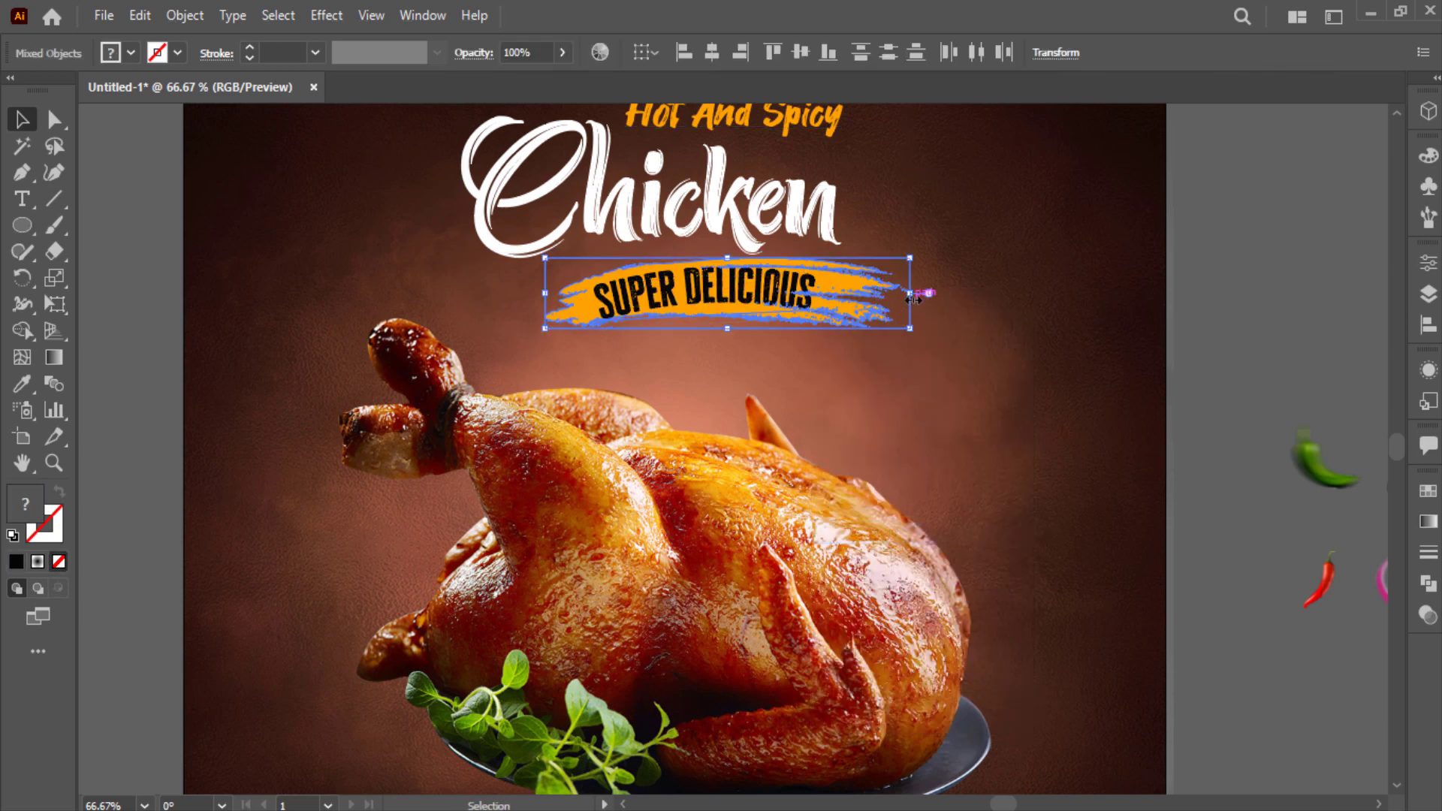
left_click_drag(890, 293, 864, 314)
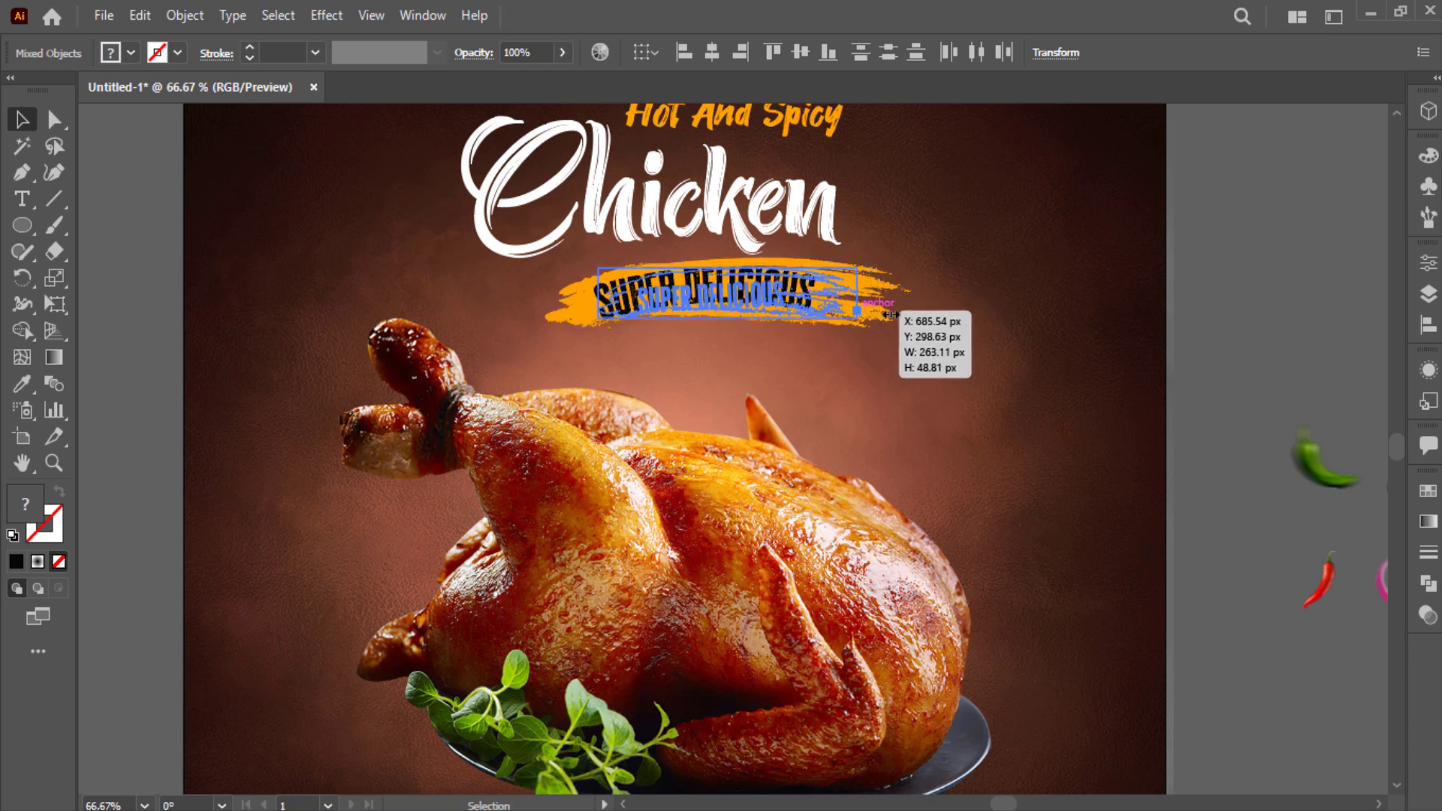
left_click_drag(890, 314, 889, 312)
left_click(890, 312)
Step: Shift the smaller banner up and right beneath Chicken
left_click(774, 317)
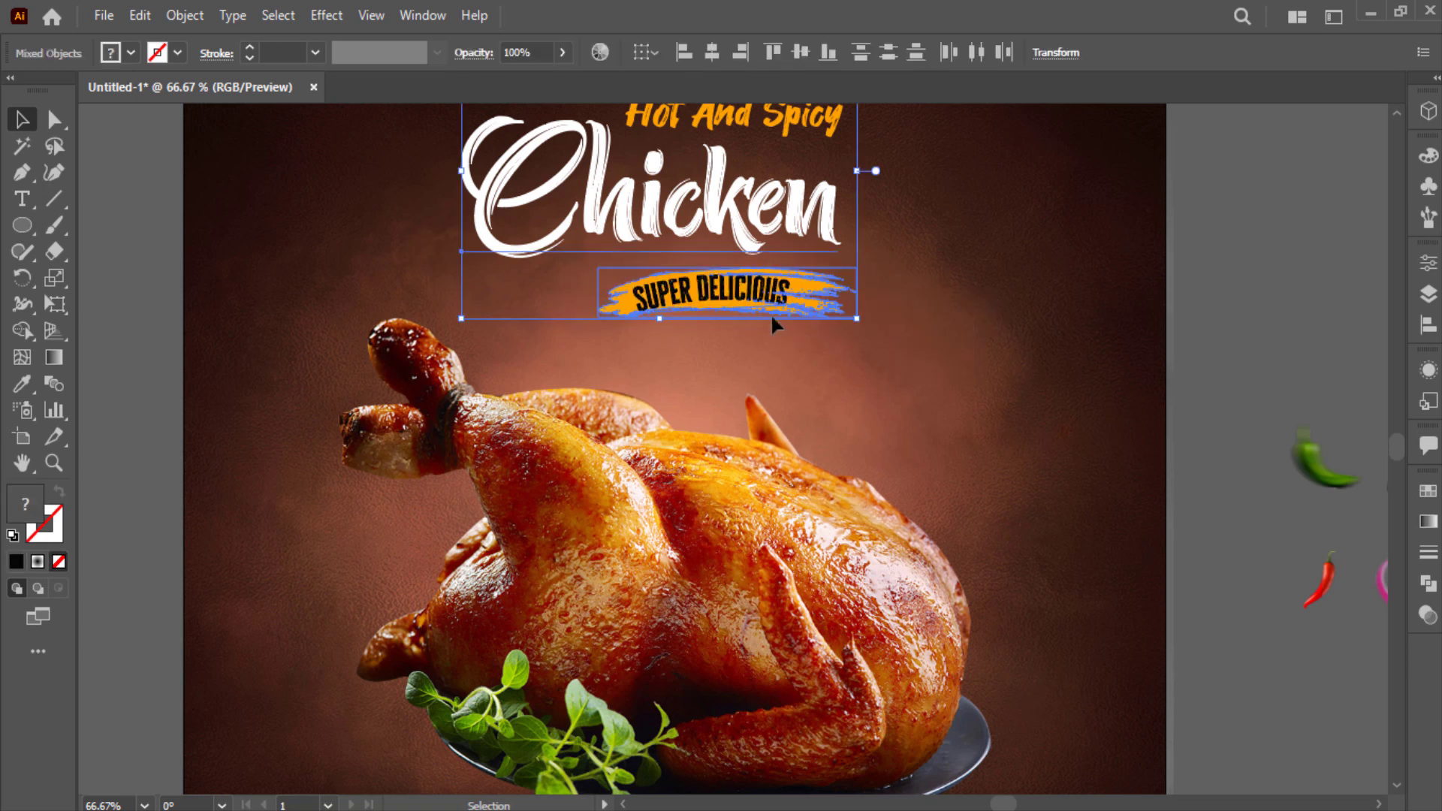
left_click(744, 381)
left_click_drag(774, 304, 818, 277)
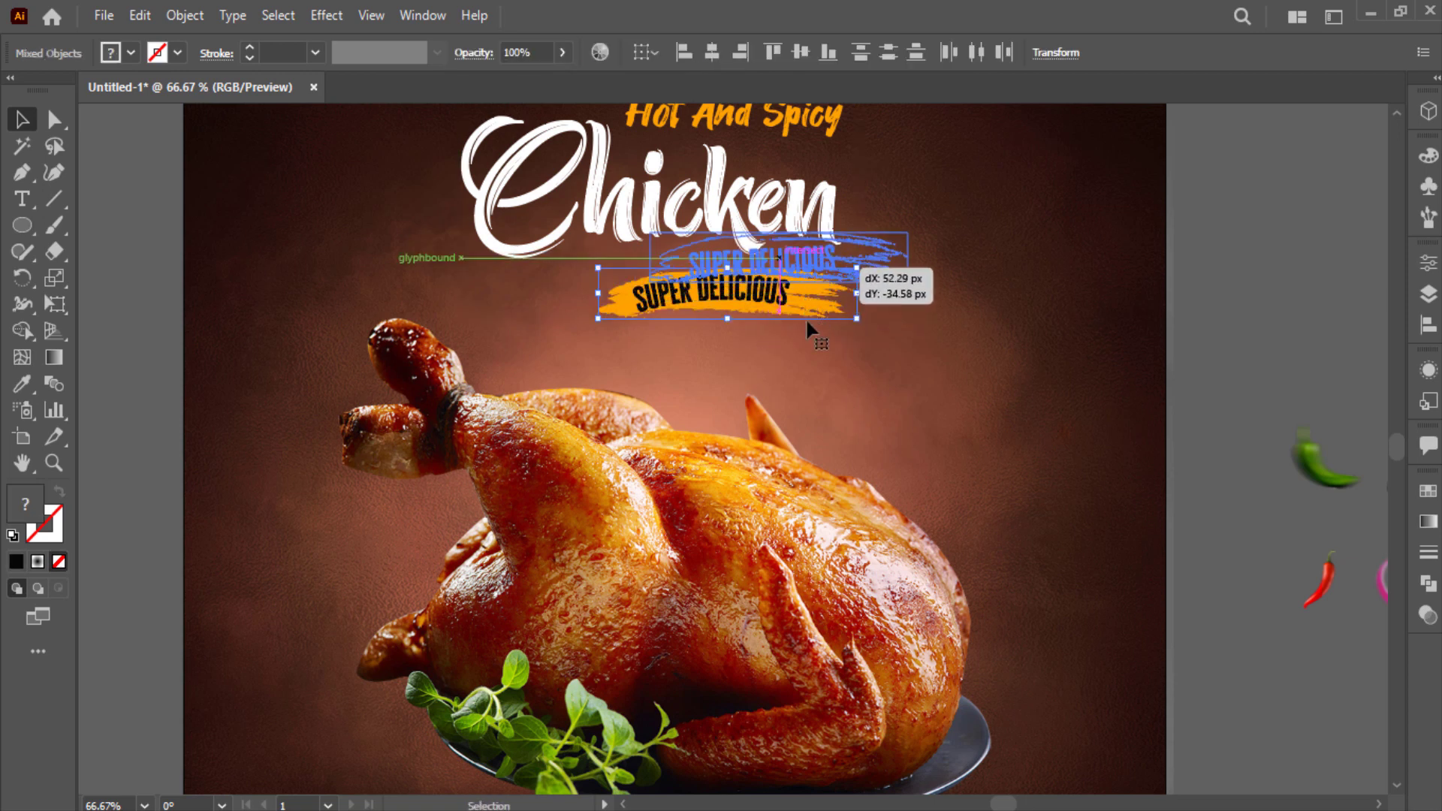
left_click_drag(808, 323, 892, 424)
left_click(801, 345)
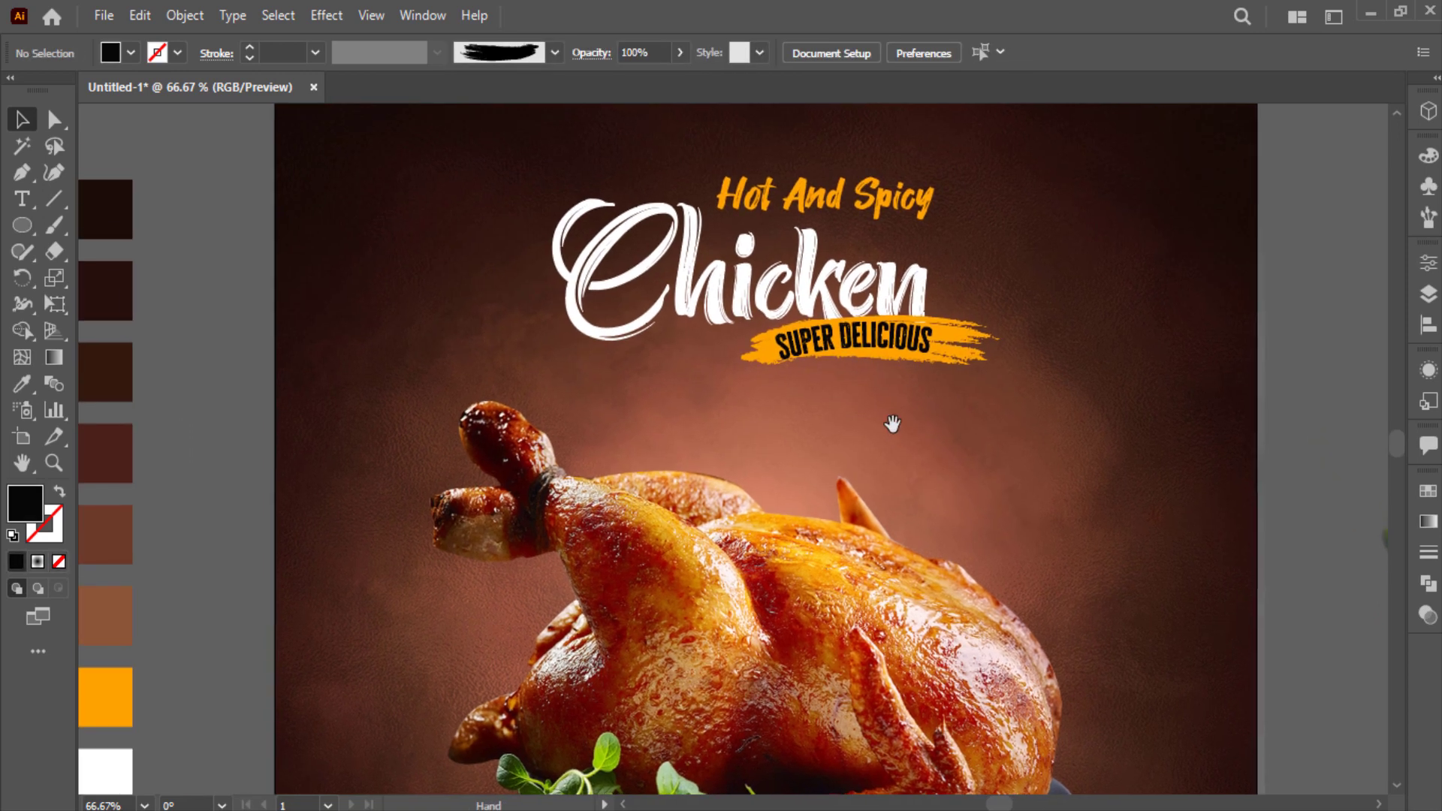
Step: Move Hot And Spicy down slightly above Chicken
left_click(914, 209)
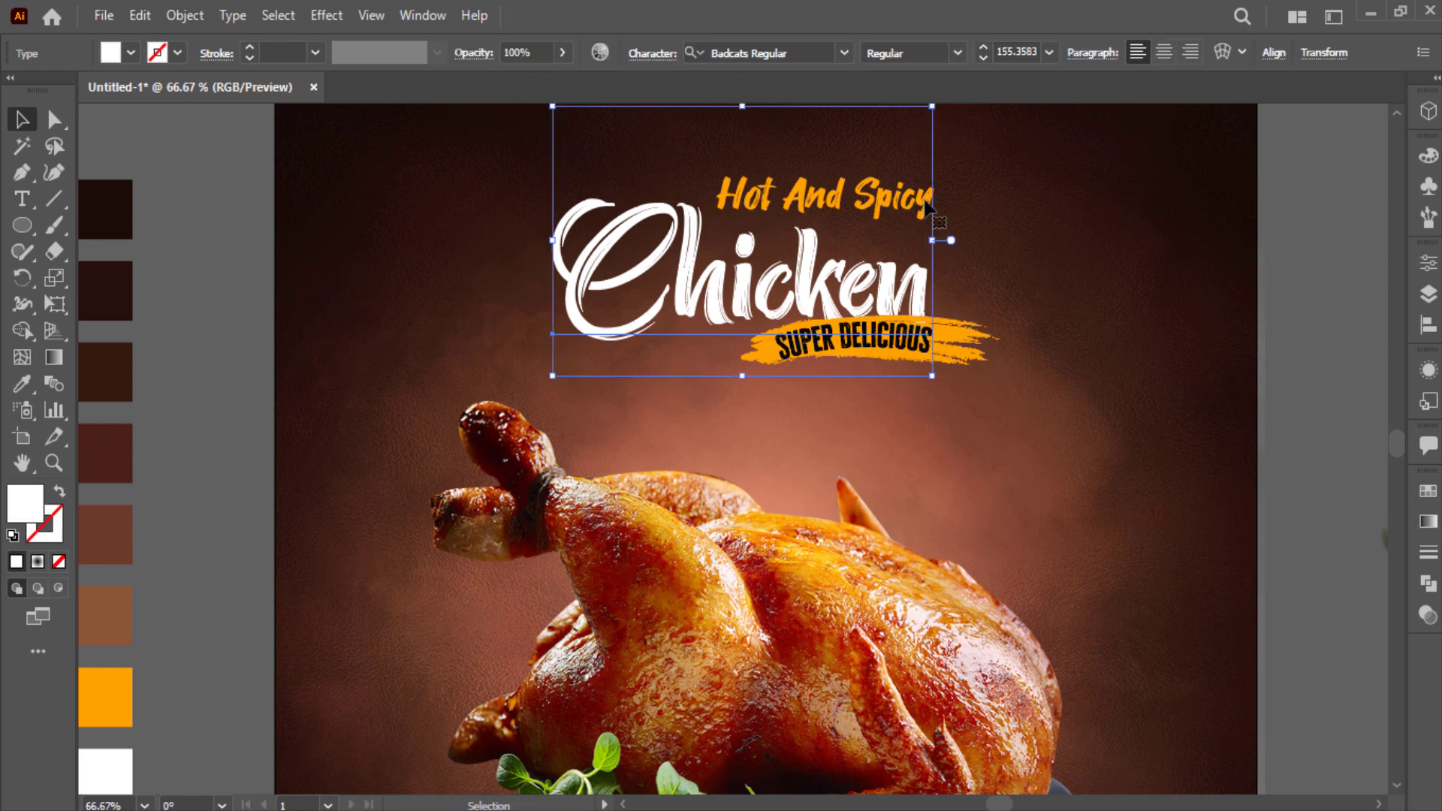
left_click(994, 266)
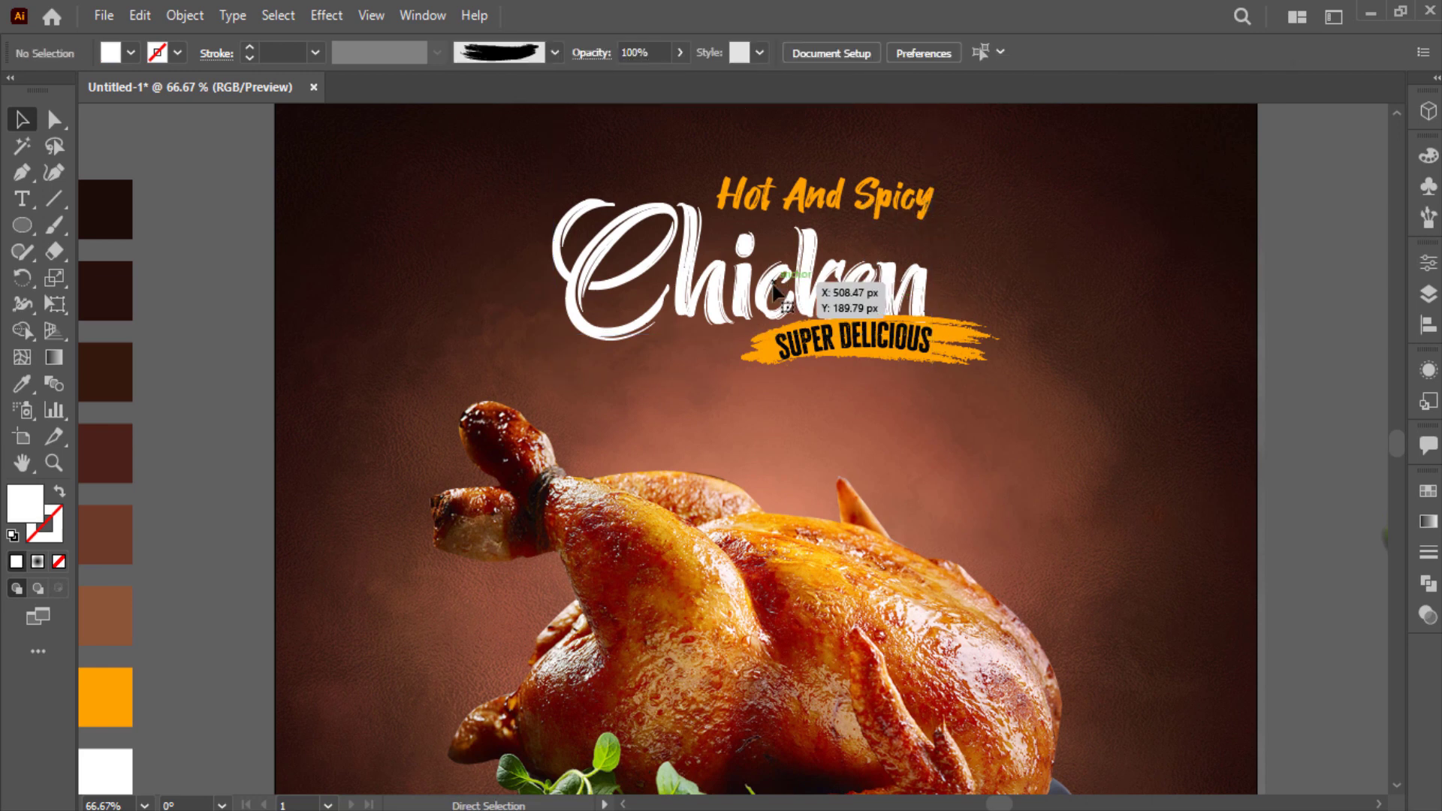
left_click_drag(887, 200, 878, 208)
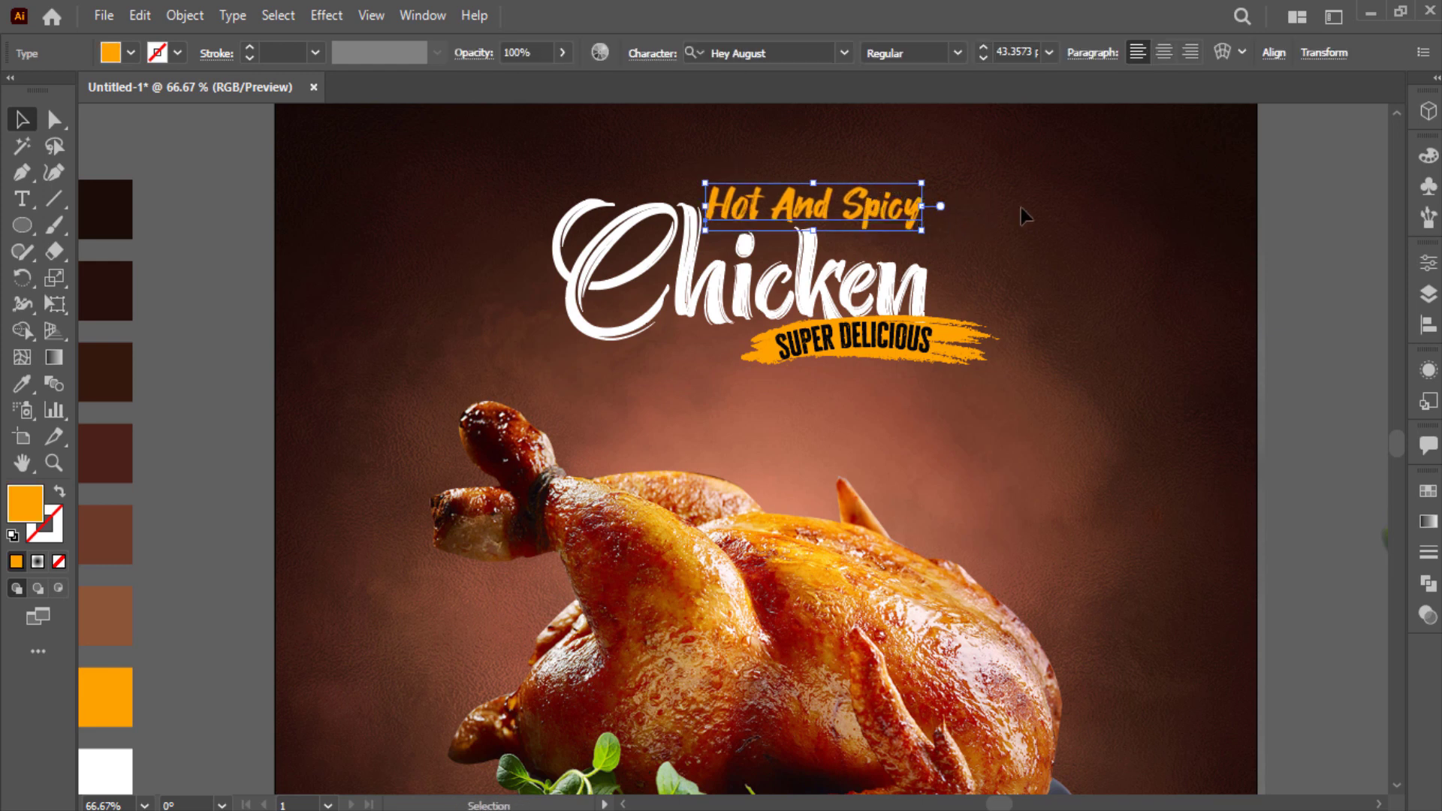
left_click(1026, 217)
Step: Group all the title pieces with Ctrl+G and enlarge the group to about 519 px wide
key("ctrl+a")
left_click(1366, 322)
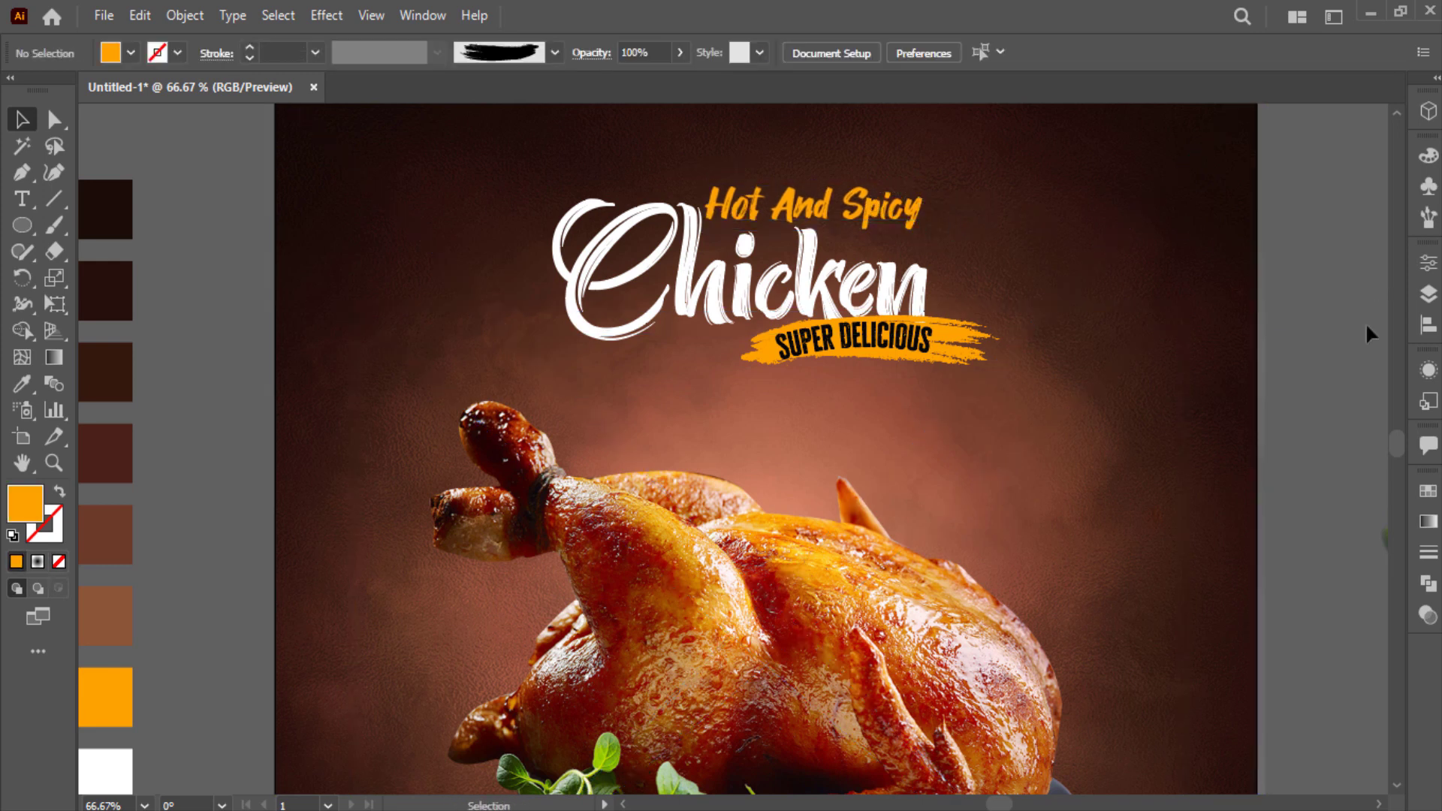
left_click_drag(1187, 498, 1169, 506)
left_click(1170, 508)
key("ctrl+a")
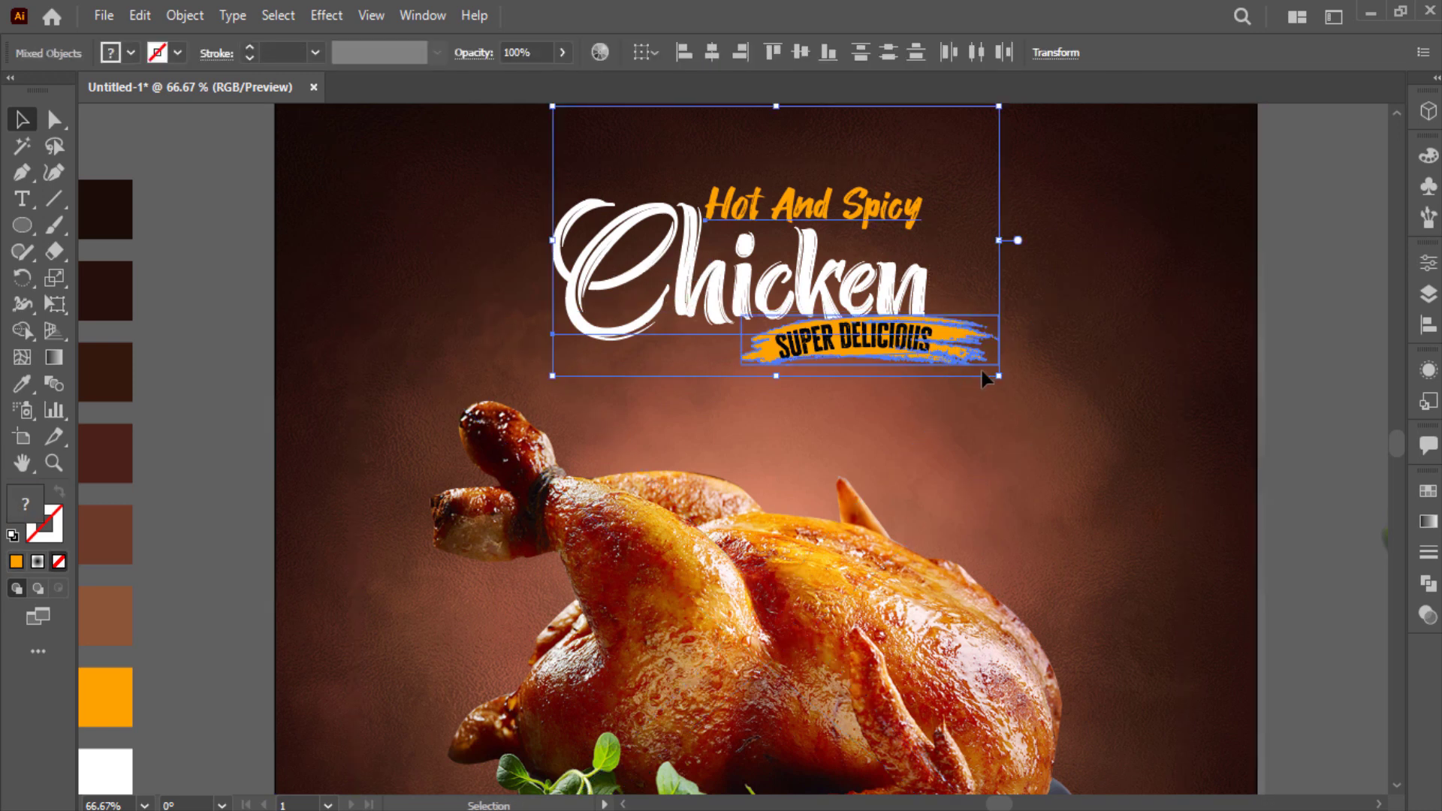
key("ctrl+g")
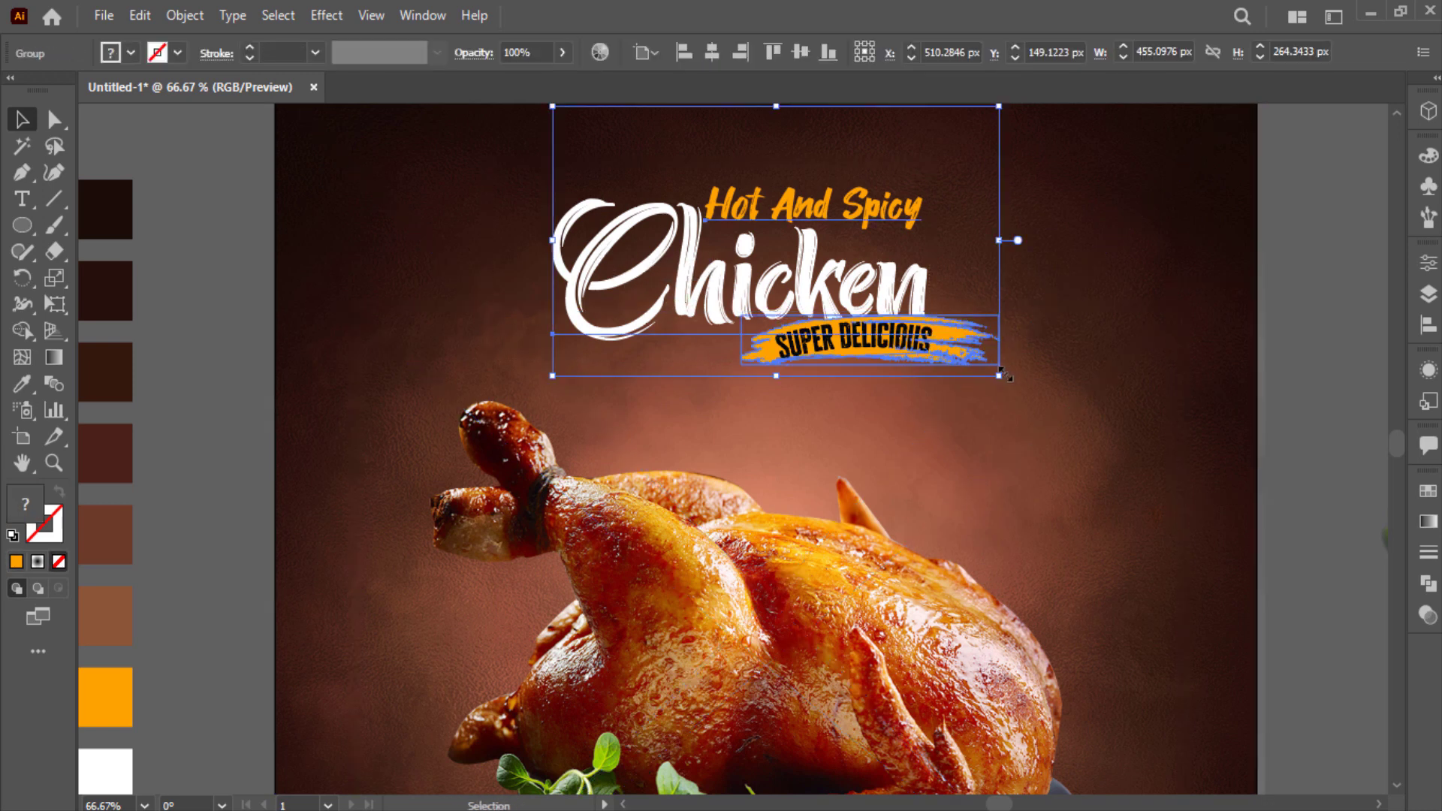
mouse_move(1001, 373)
left_mouse_down()
mouse_move(1038, 400)
mouse_move(1095, 357)
left_mouse_up()
left_click(1095, 358)
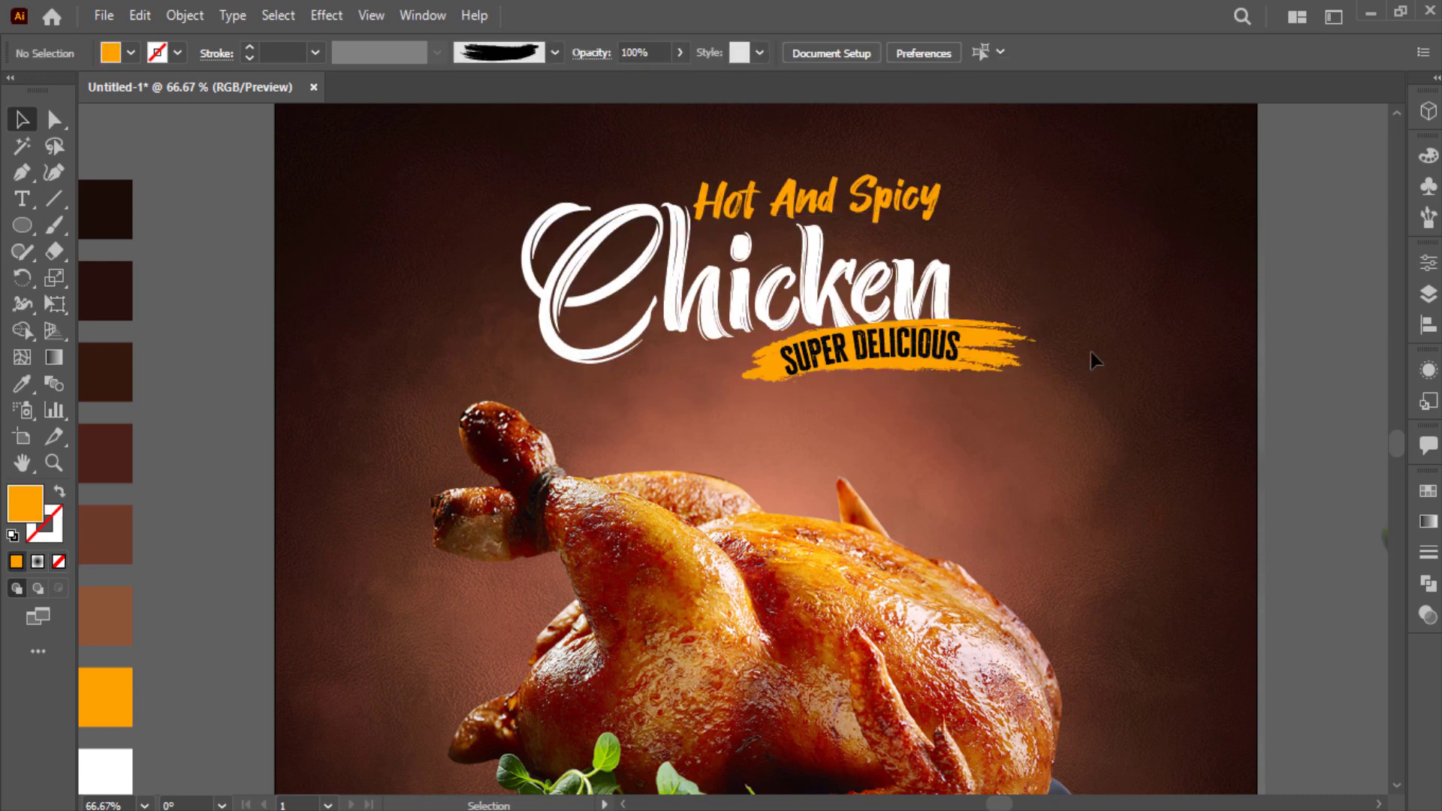
Step: Fit the poster in view and check the green chilli image beside the artboard
key("ctrl+0")
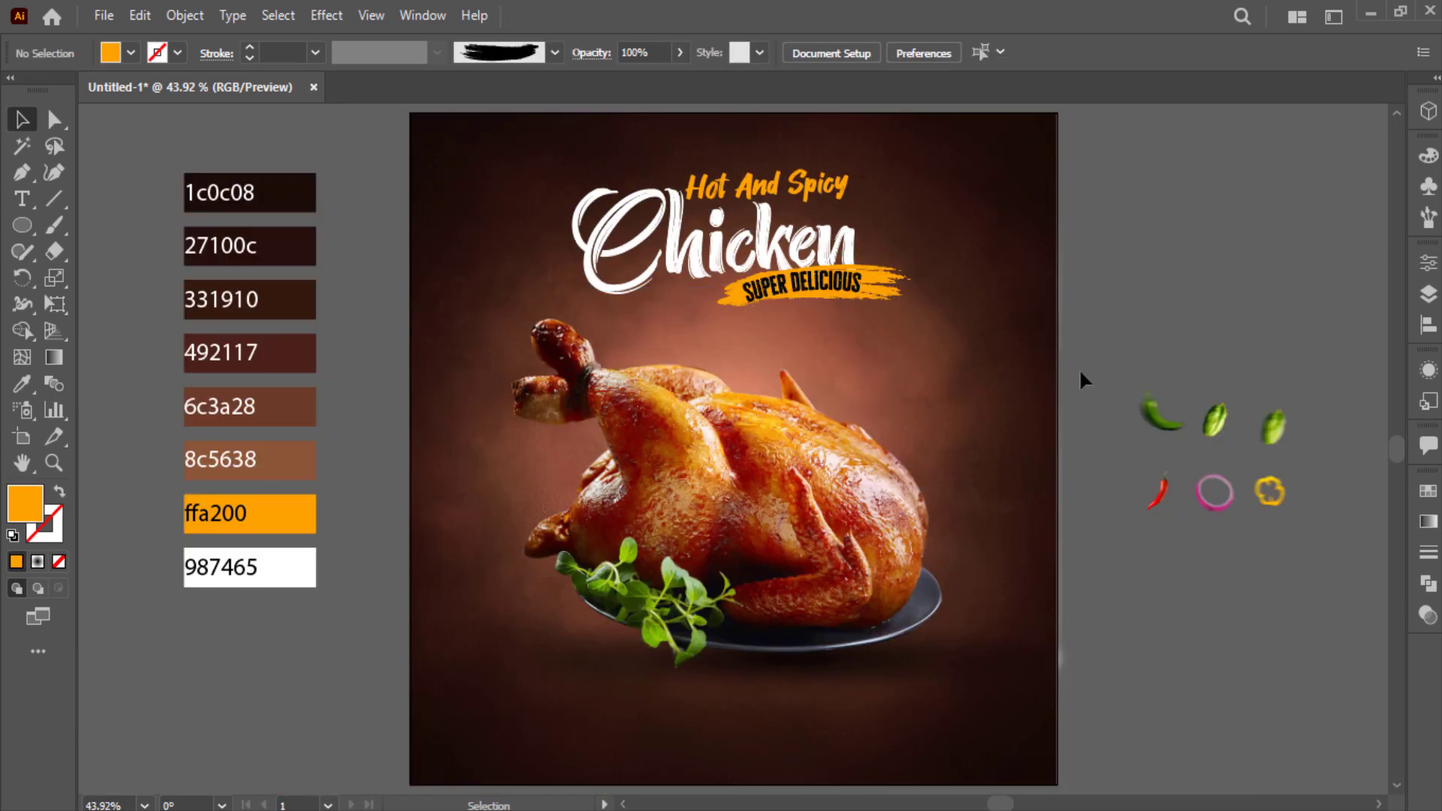
left_click(1164, 428)
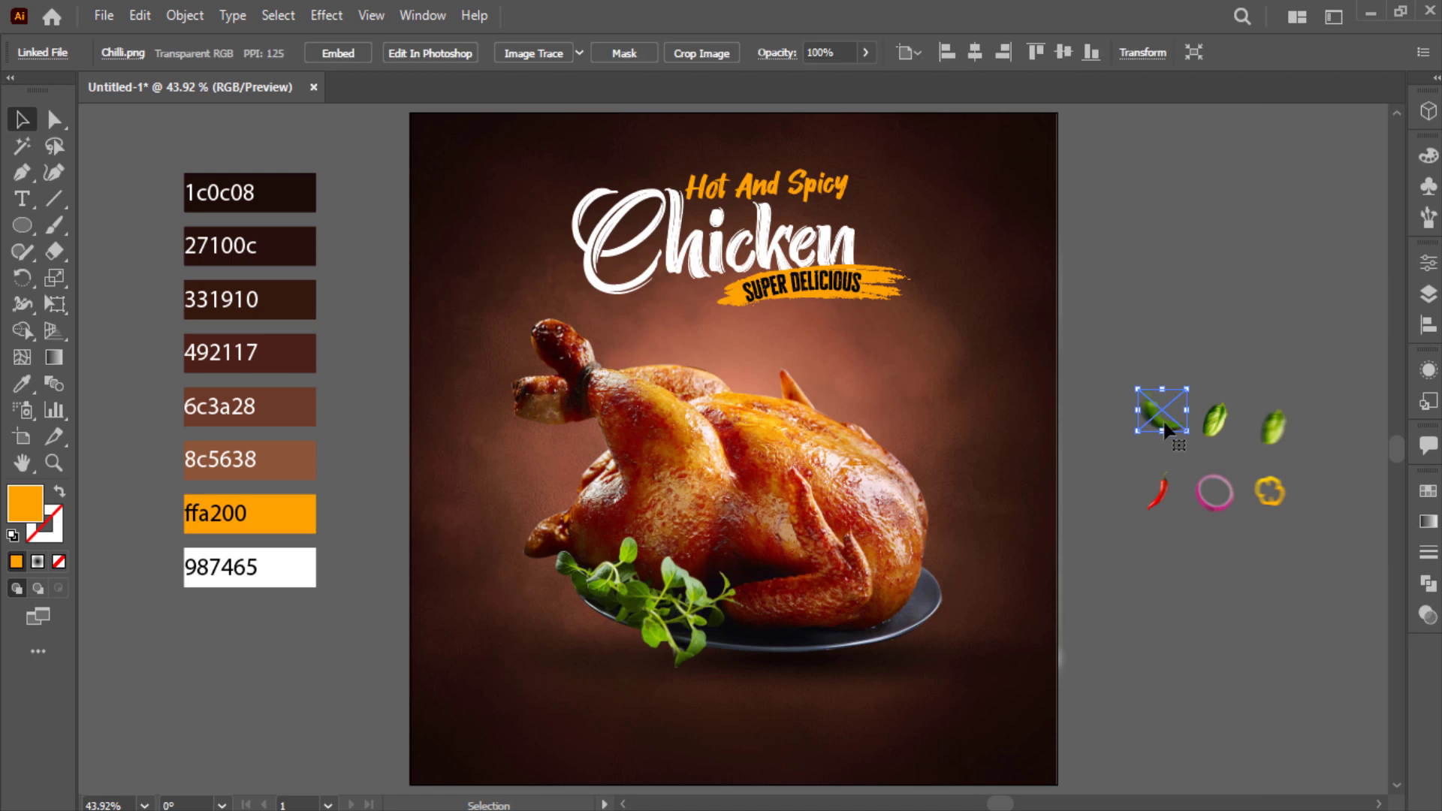
left_click(1127, 541)
left_click_drag(1150, 634, 1140, 565)
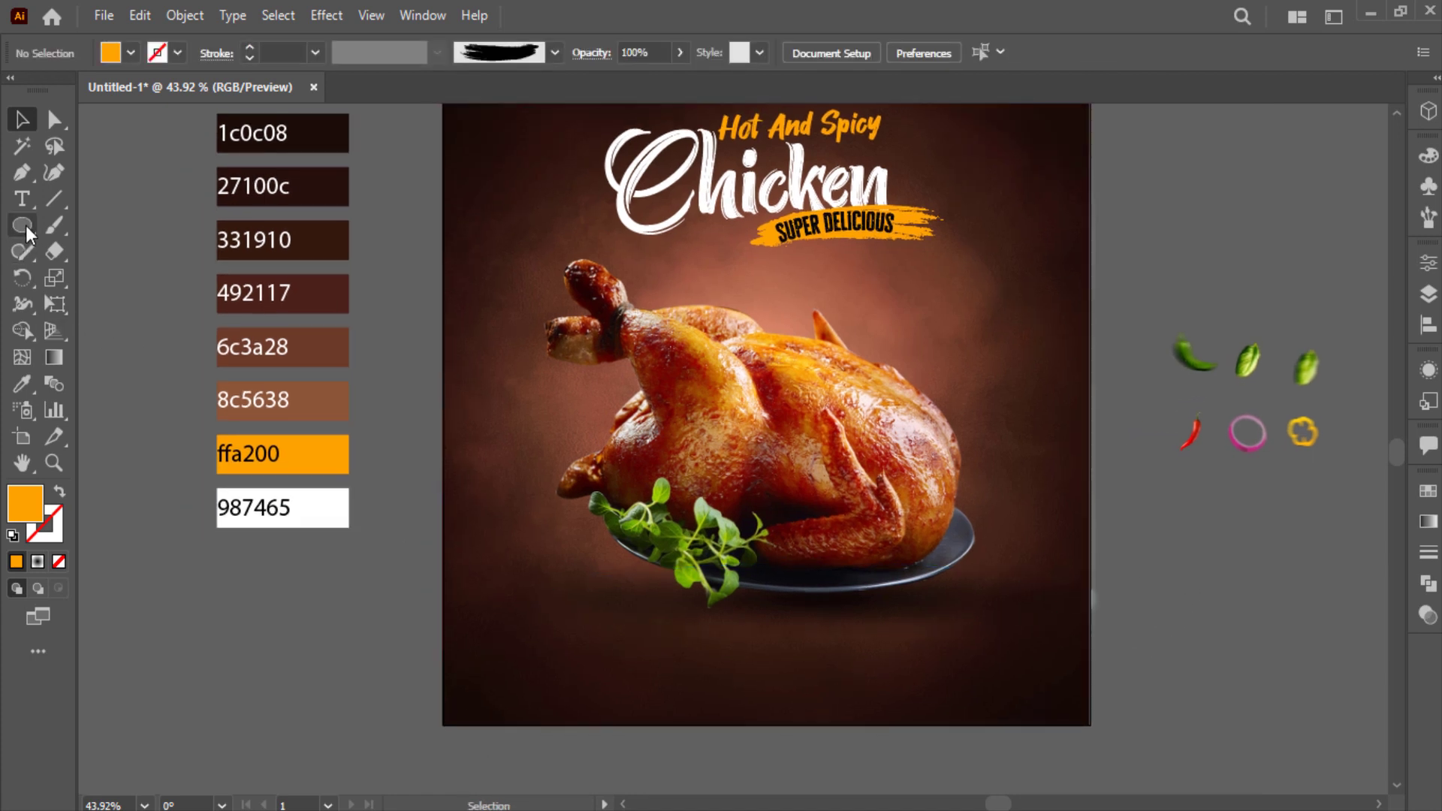
Step: Draw an orange ffa200 rectangle at the bottom right, round it into a pill, and nudge it up
left_click_drag(24, 225, 79, 226)
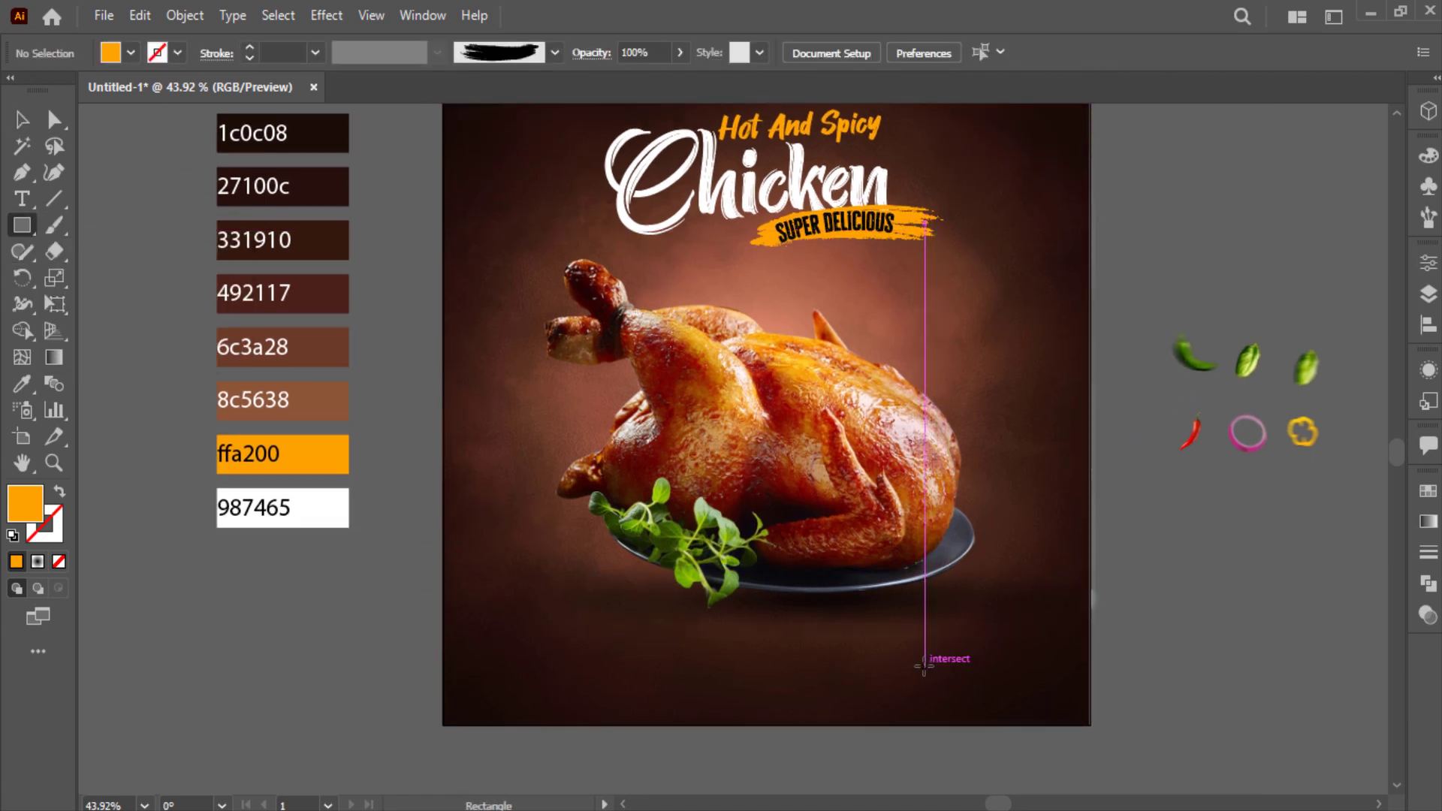
left_click_drag(917, 668, 1055, 702)
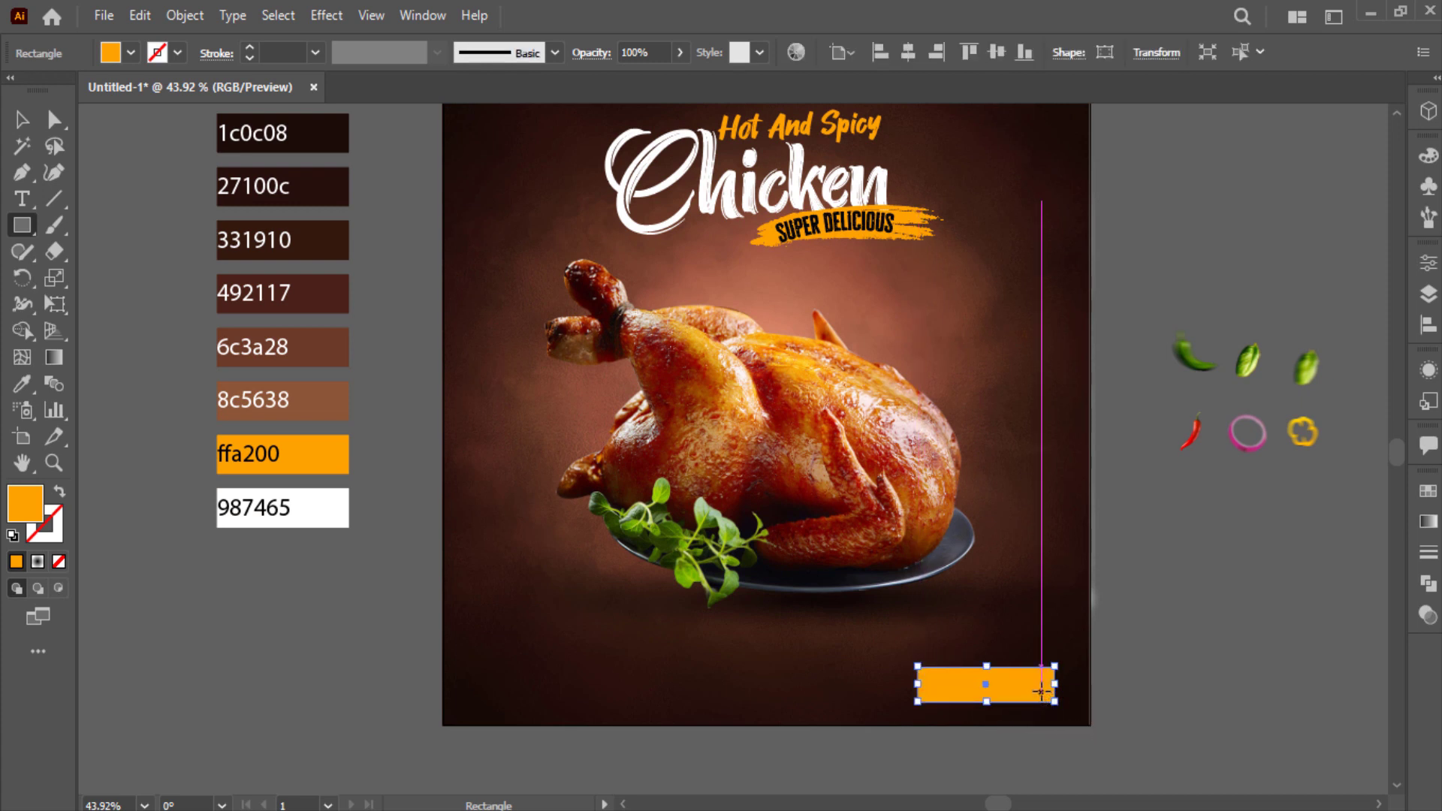
key("a")
mouse_move(954, 692)
left_mouse_down()
mouse_move(995, 698)
mouse_move(921, 654)
mouse_move(978, 685)
mouse_move(1045, 684)
mouse_move(999, 680)
left_mouse_up()
key("v")
left_click(1164, 650)
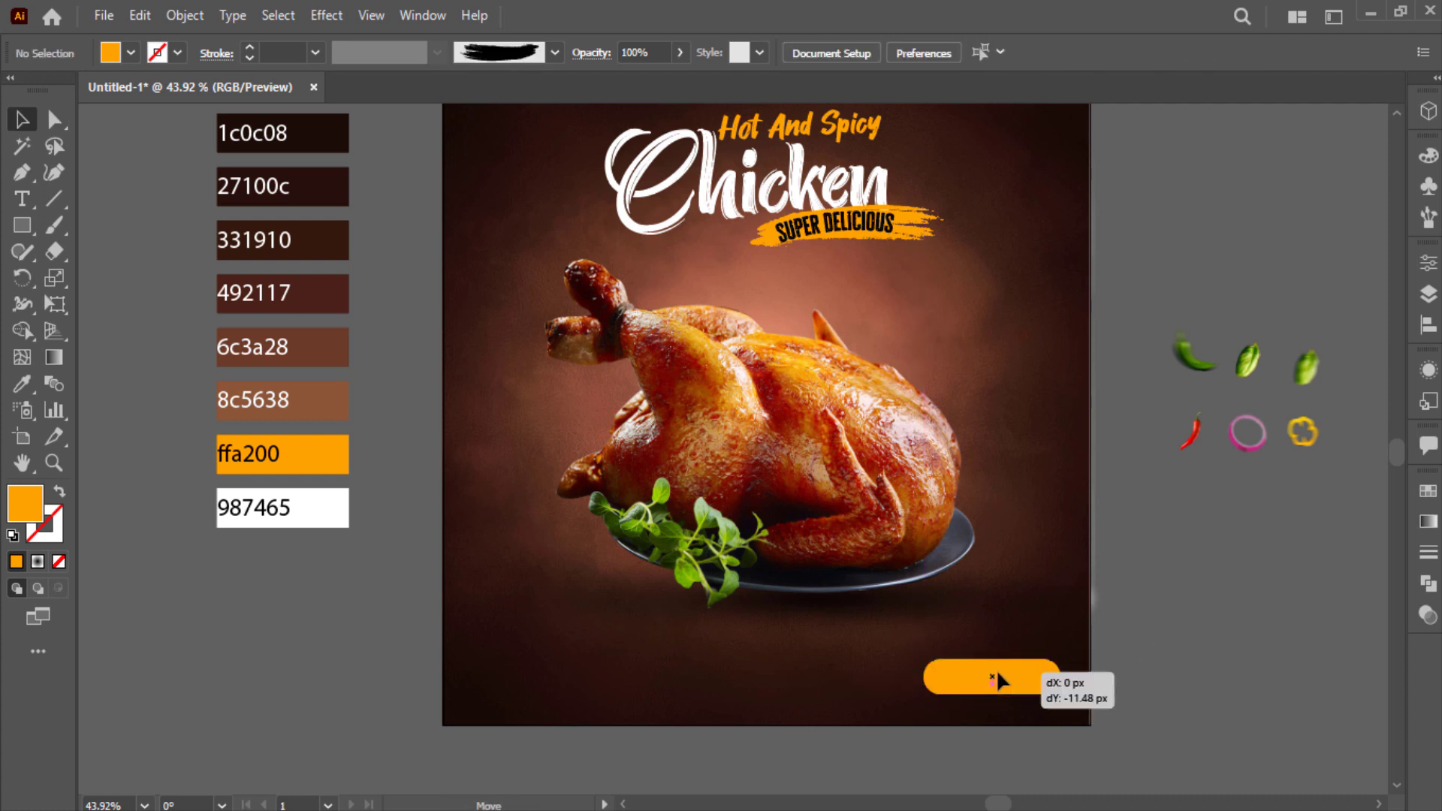
left_click(1132, 658)
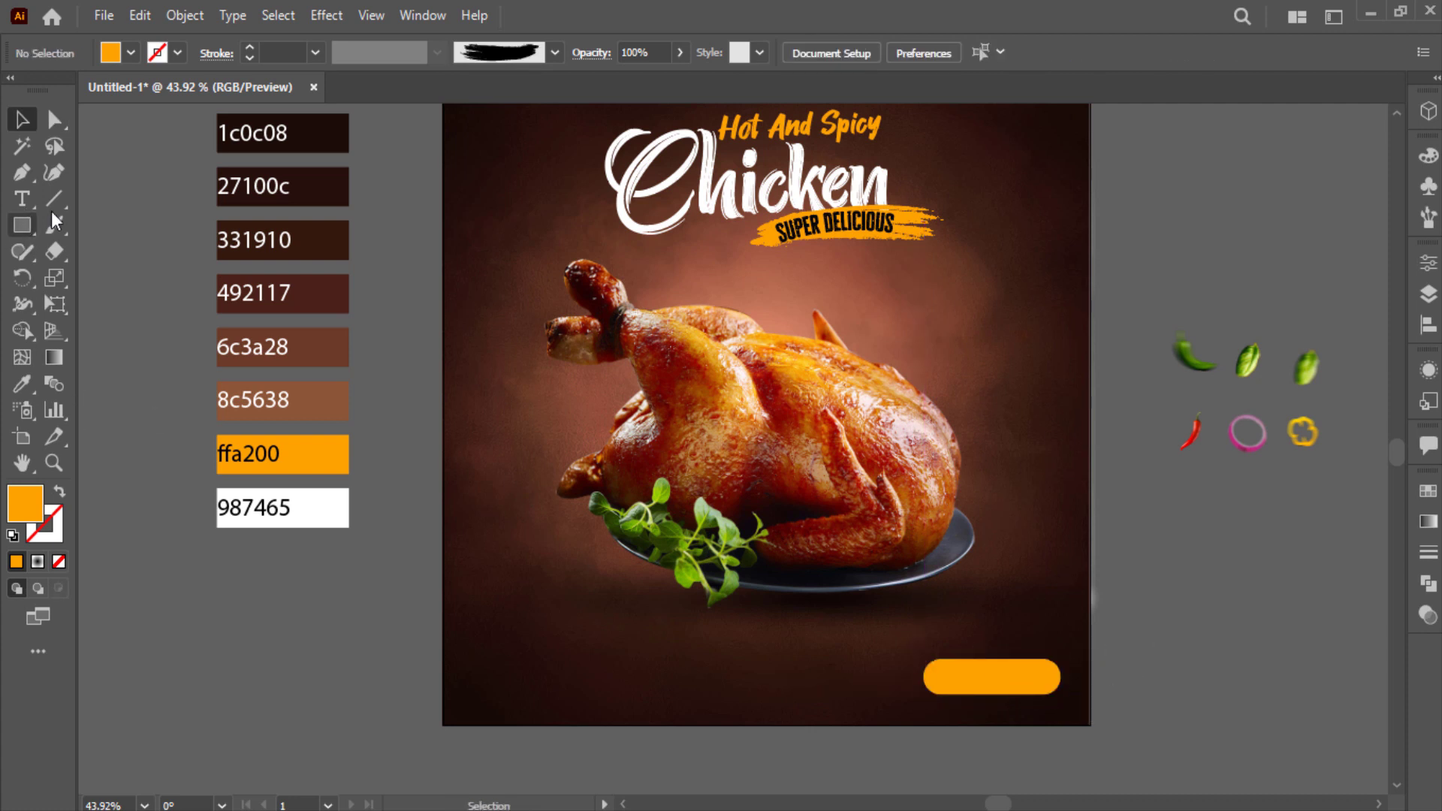
Step: Add a 'CONTACT FOR MORE' text line beside the artboard
left_click(21, 197)
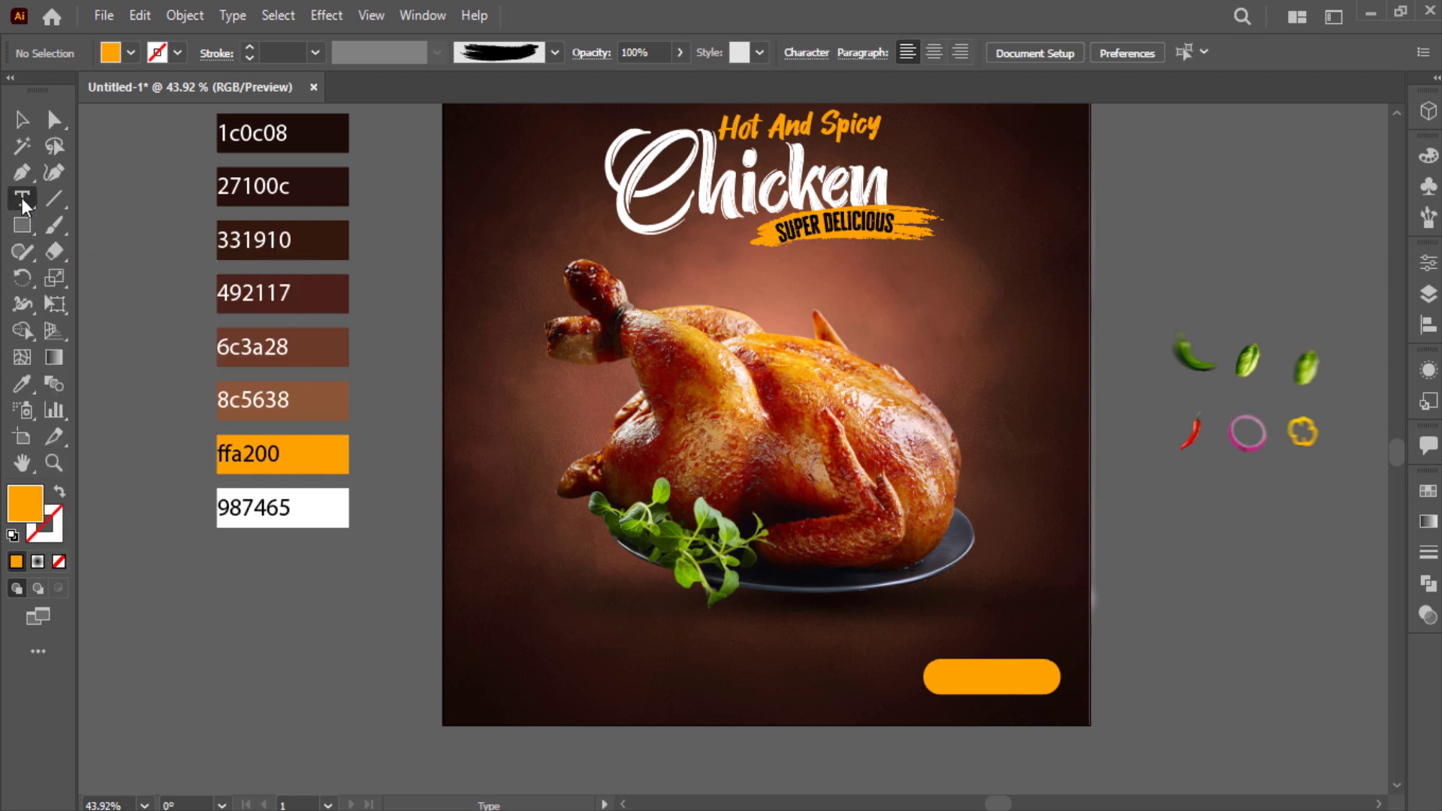
left_click(189, 704)
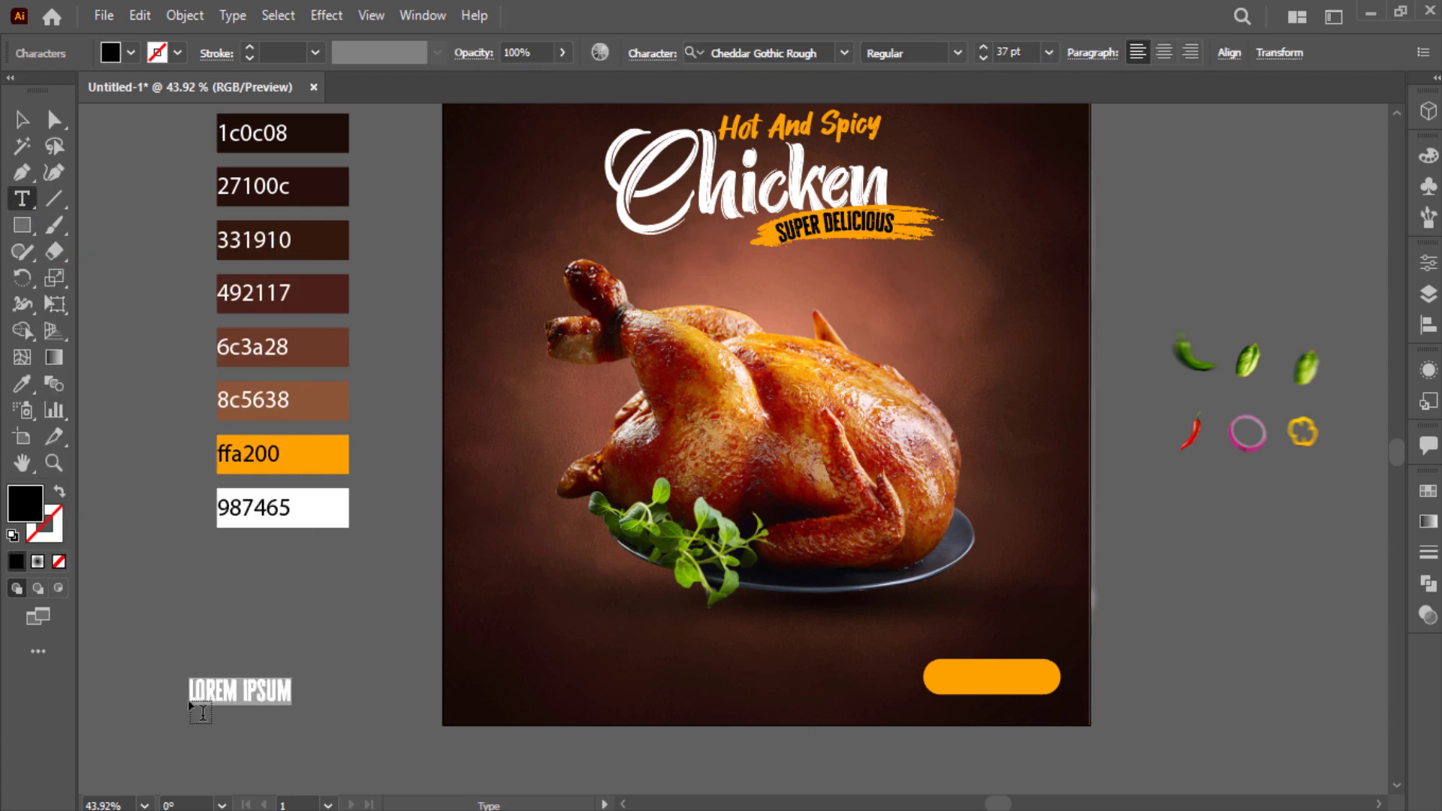
type("CONTA")
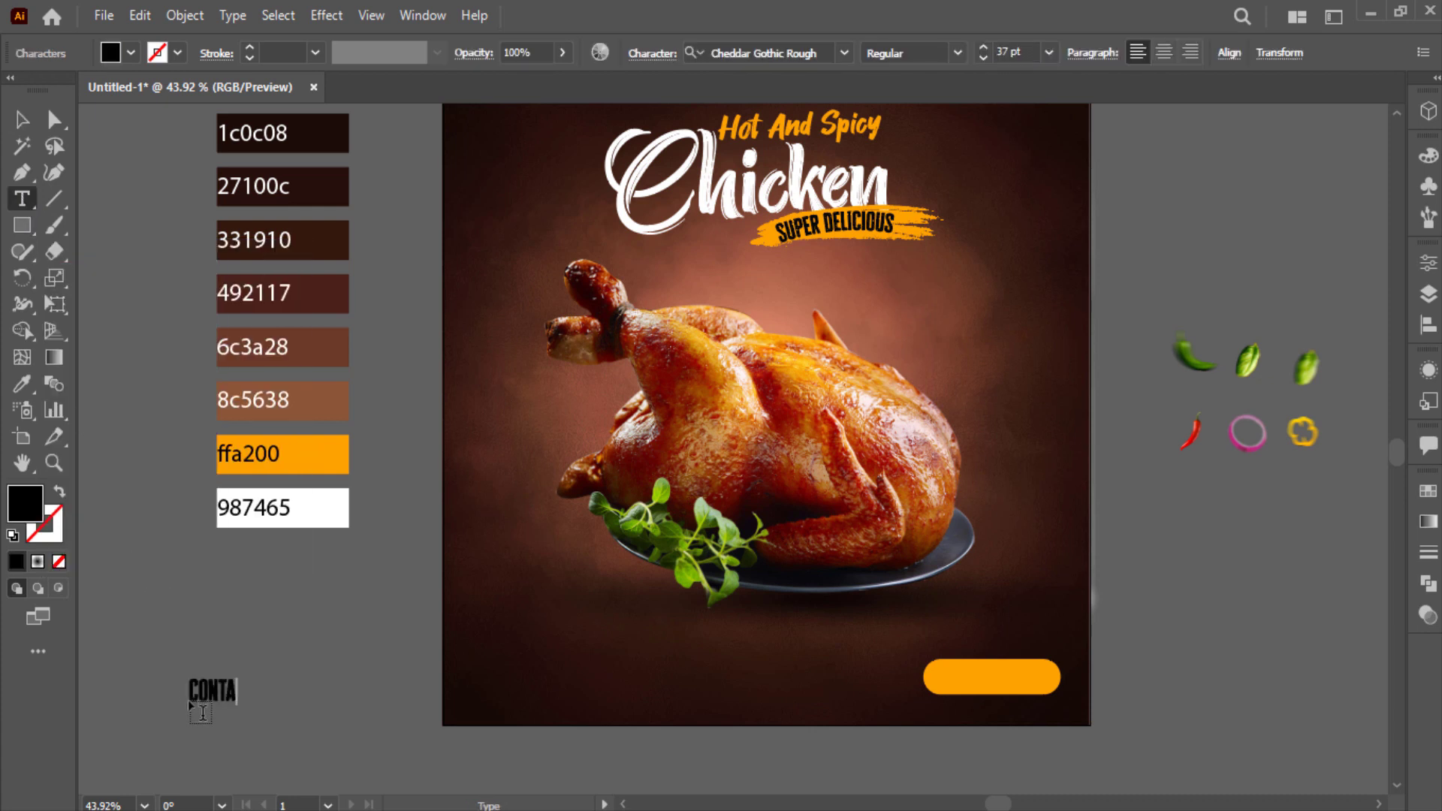
type("CT F")
type("OR ")
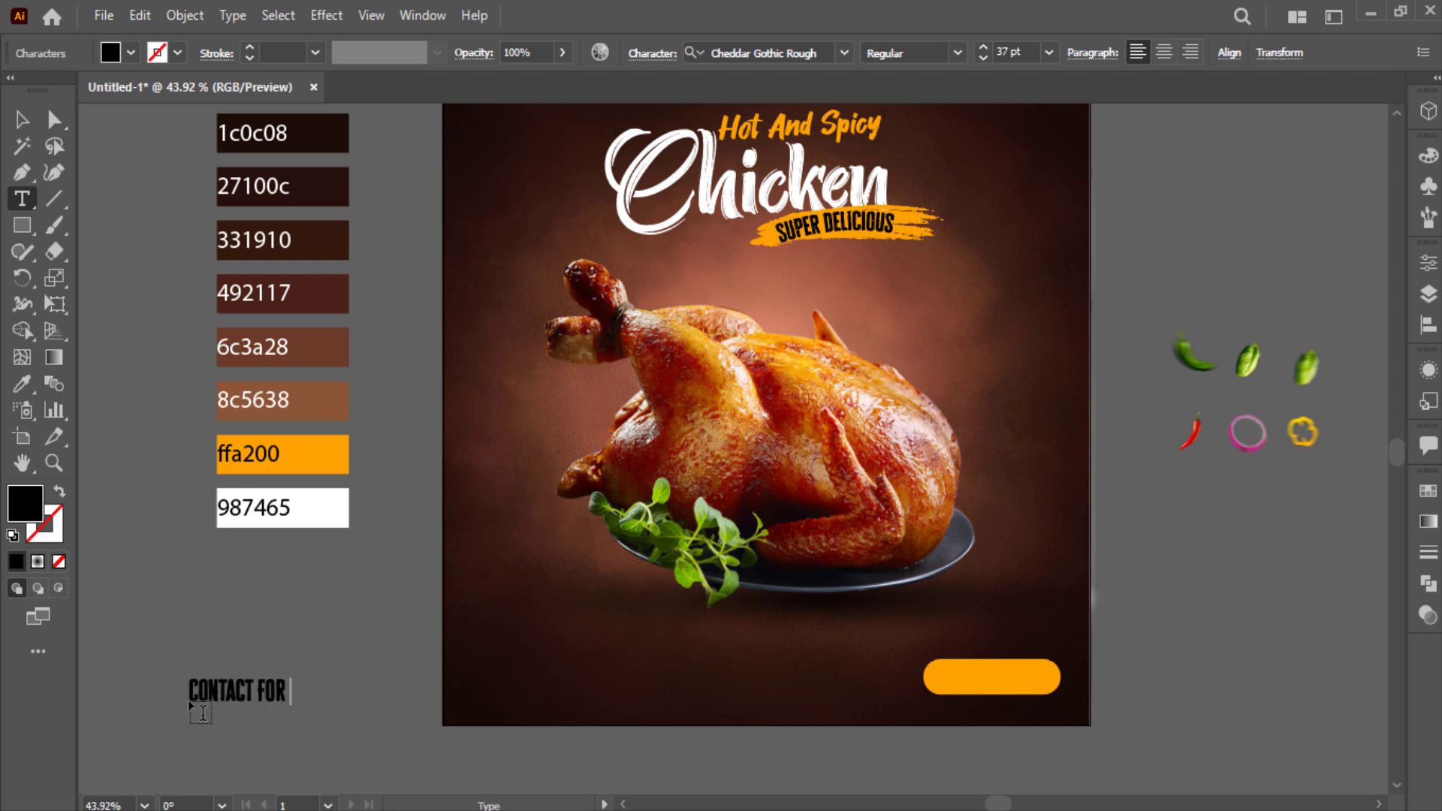
type("MOREIN")
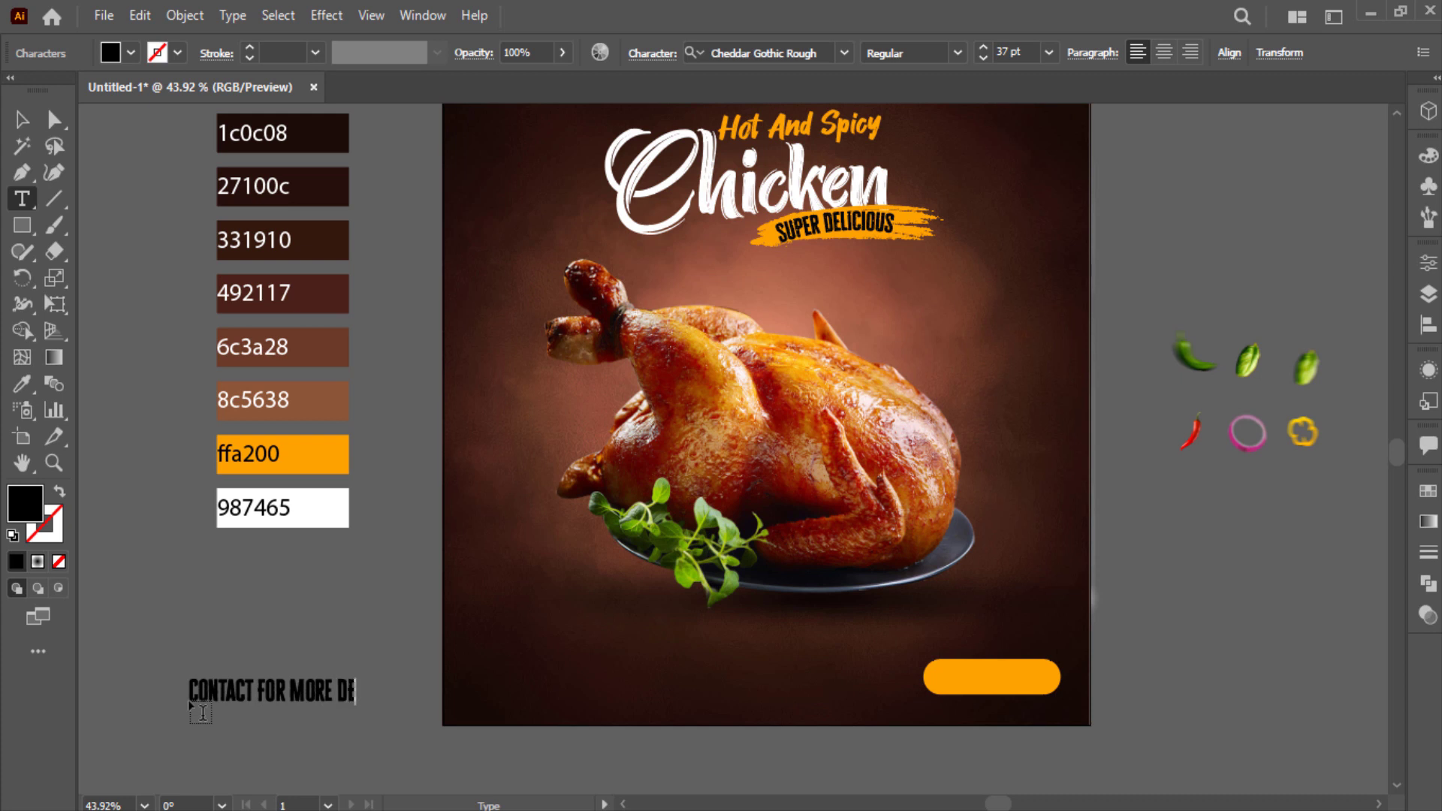
type("FO")
key("BackSpace")
key("BackSpace")
key("BackSpace")
key("BackSpace")
left_click(22, 118)
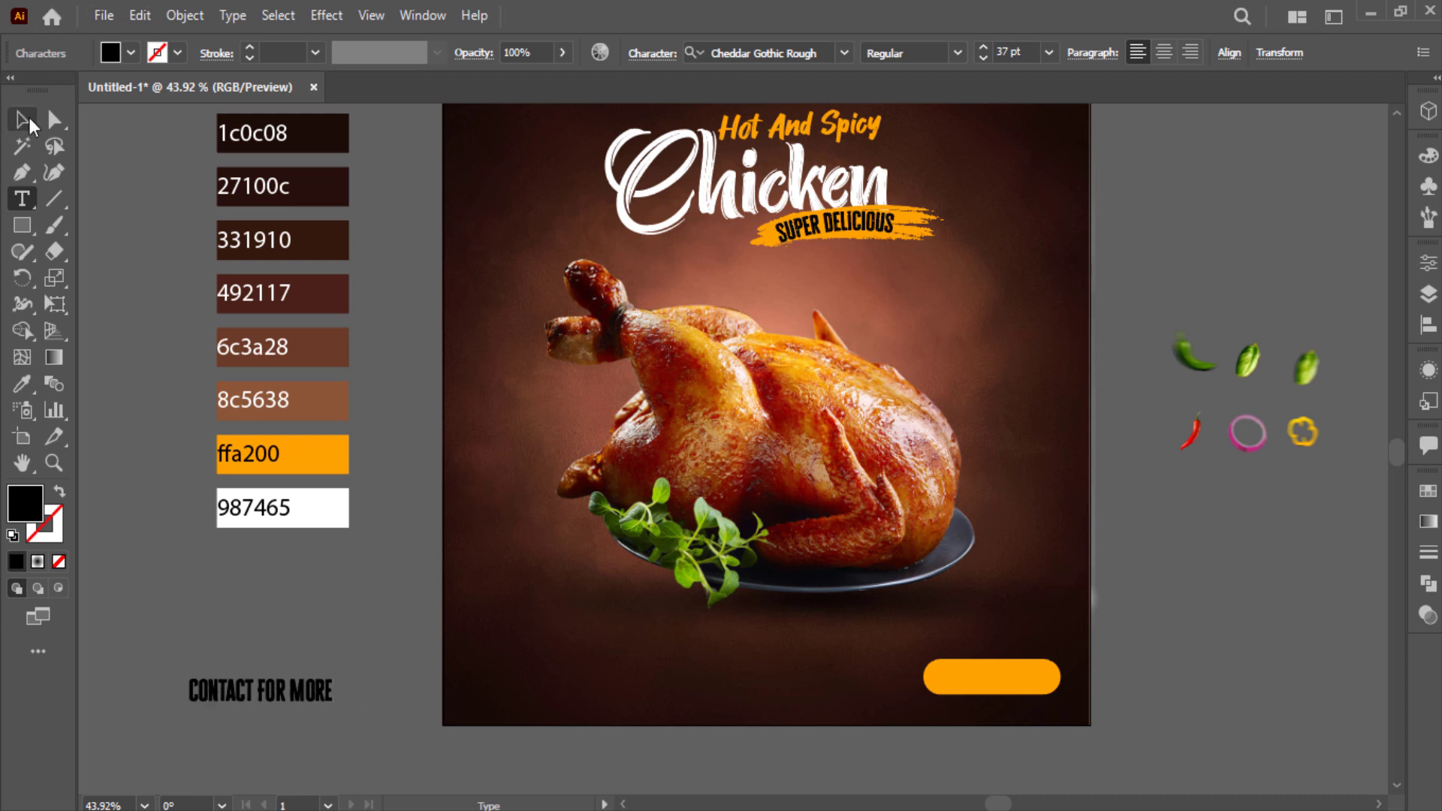
Step: Set the Contact For More text to Montserrat SemiBold and scale it down
left_click(801, 60)
type("mo")
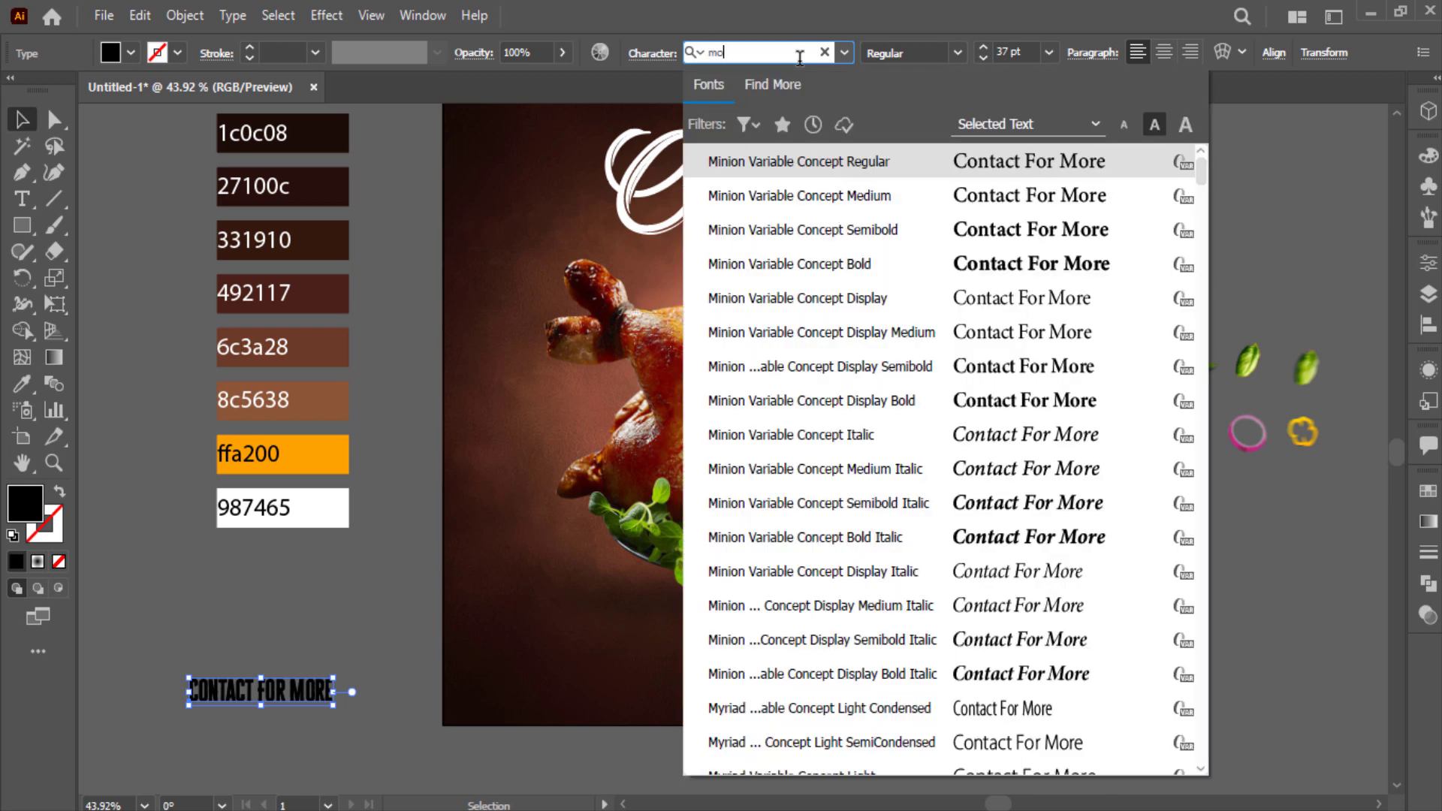
type("n")
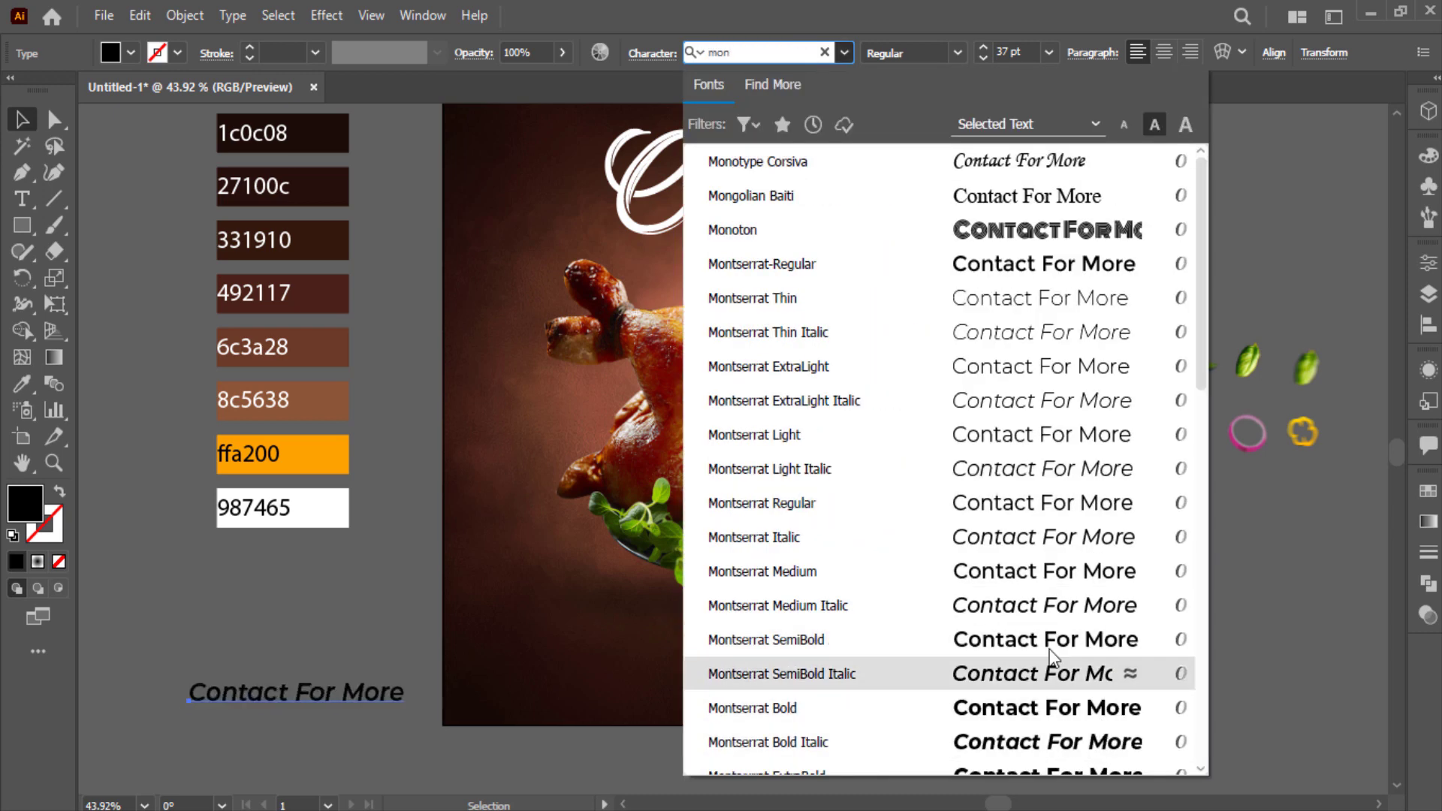
scroll(1062, 638, "down", 1)
scroll(1056, 634, "down", 2)
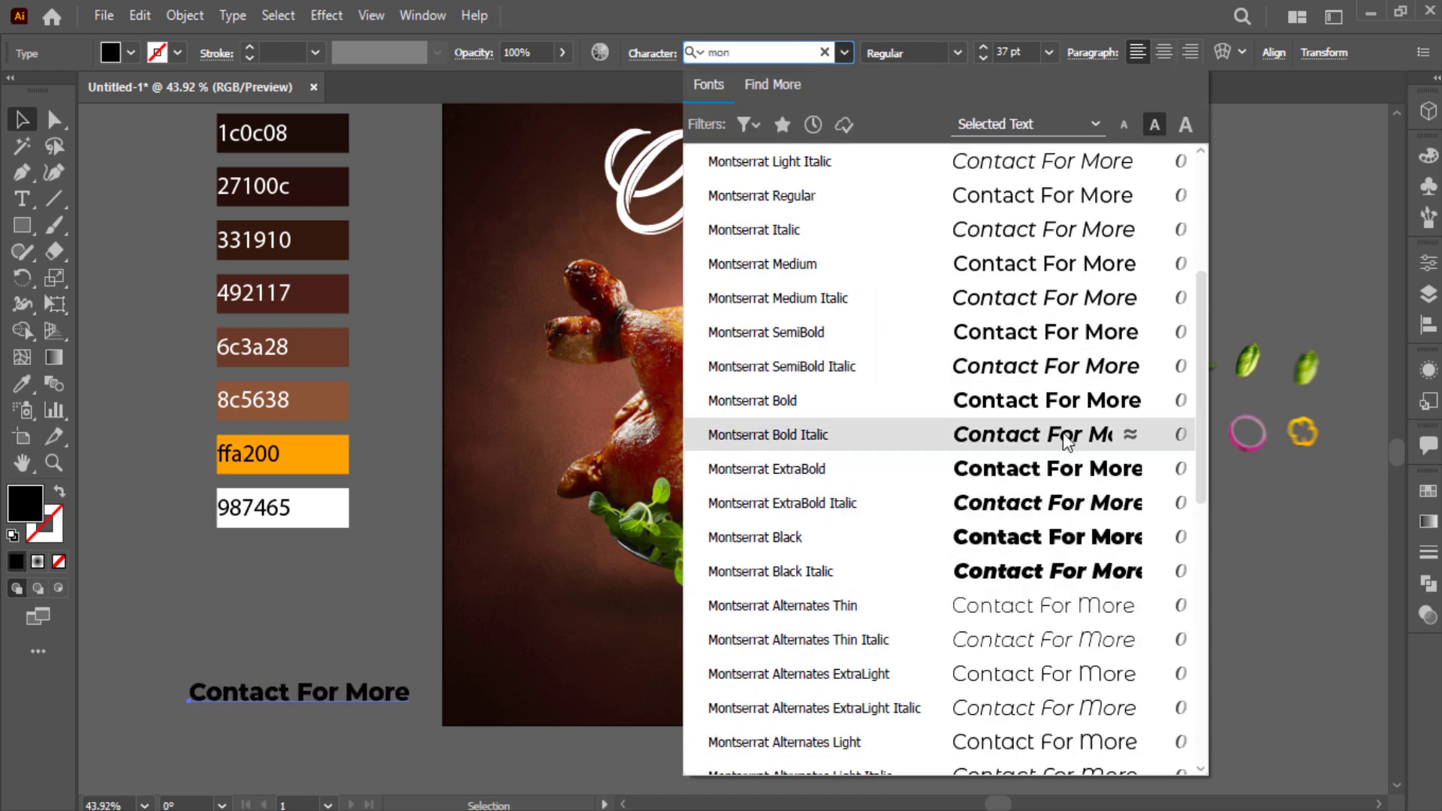
left_click(1061, 337)
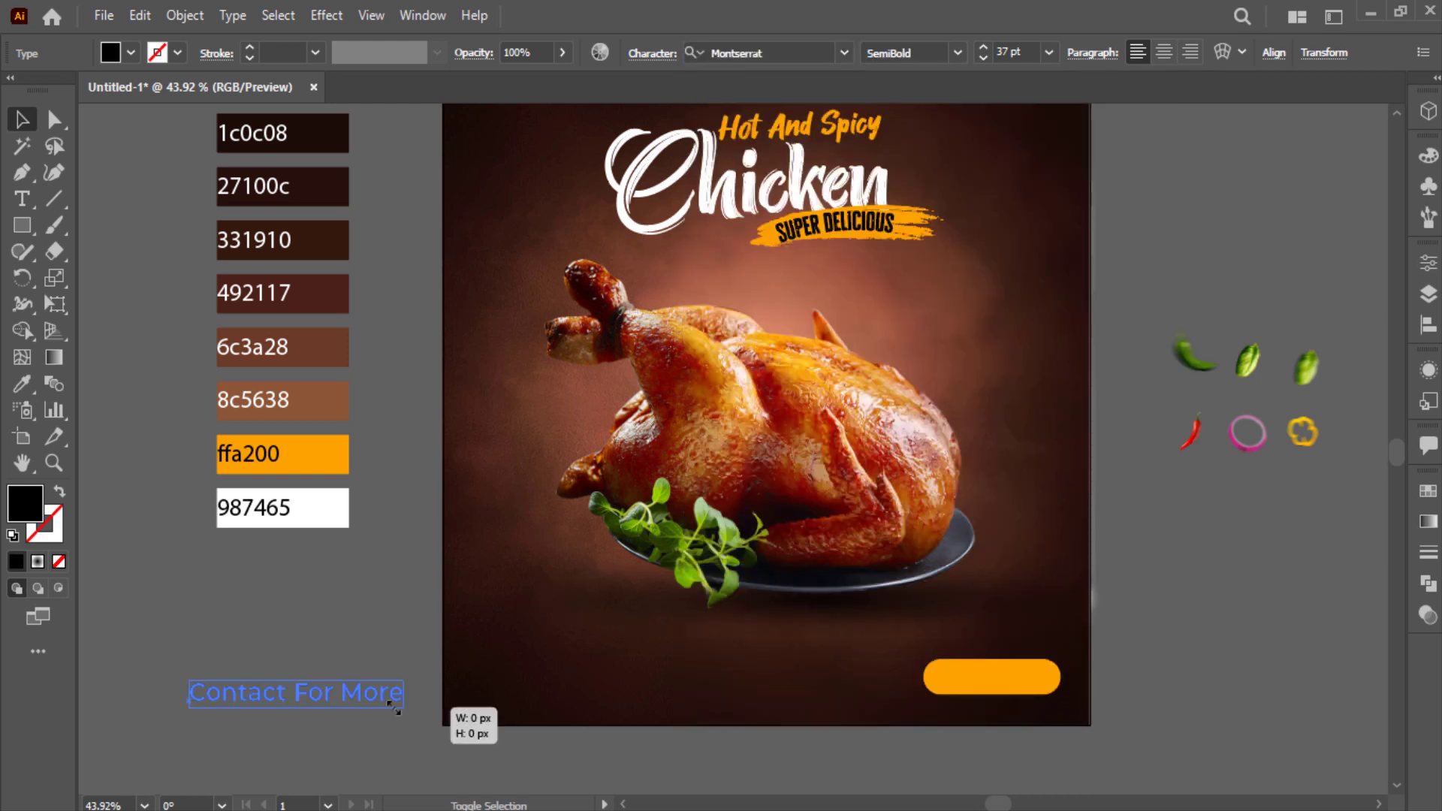
mouse_move(406, 709)
left_mouse_down()
mouse_move(333, 705)
mouse_move(567, 674)
left_mouse_up()
left_click(382, 645)
Step: Delete the white 987465 swatch box and make the Contact For More text white
left_click(218, 508)
key("Delete")
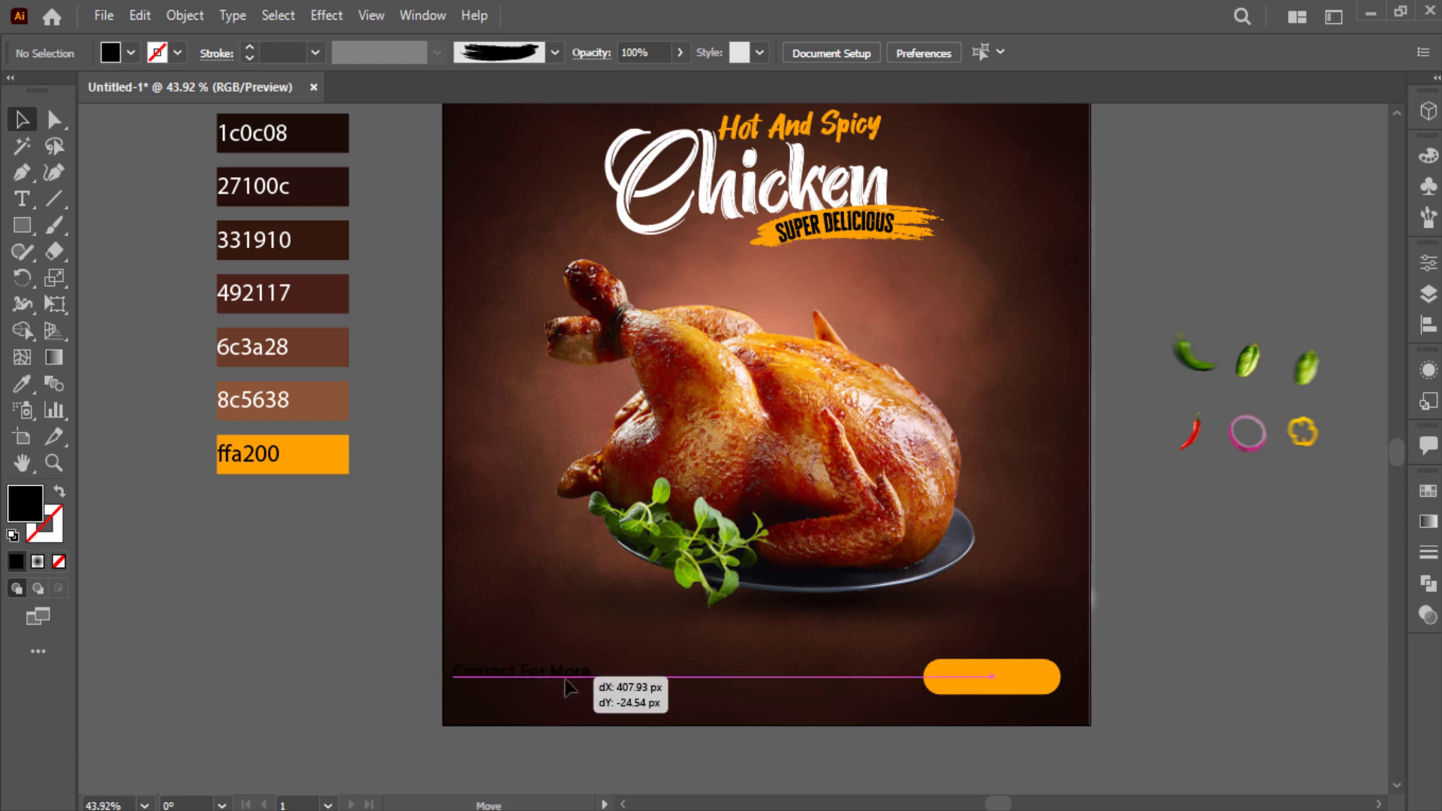
left_click(131, 53)
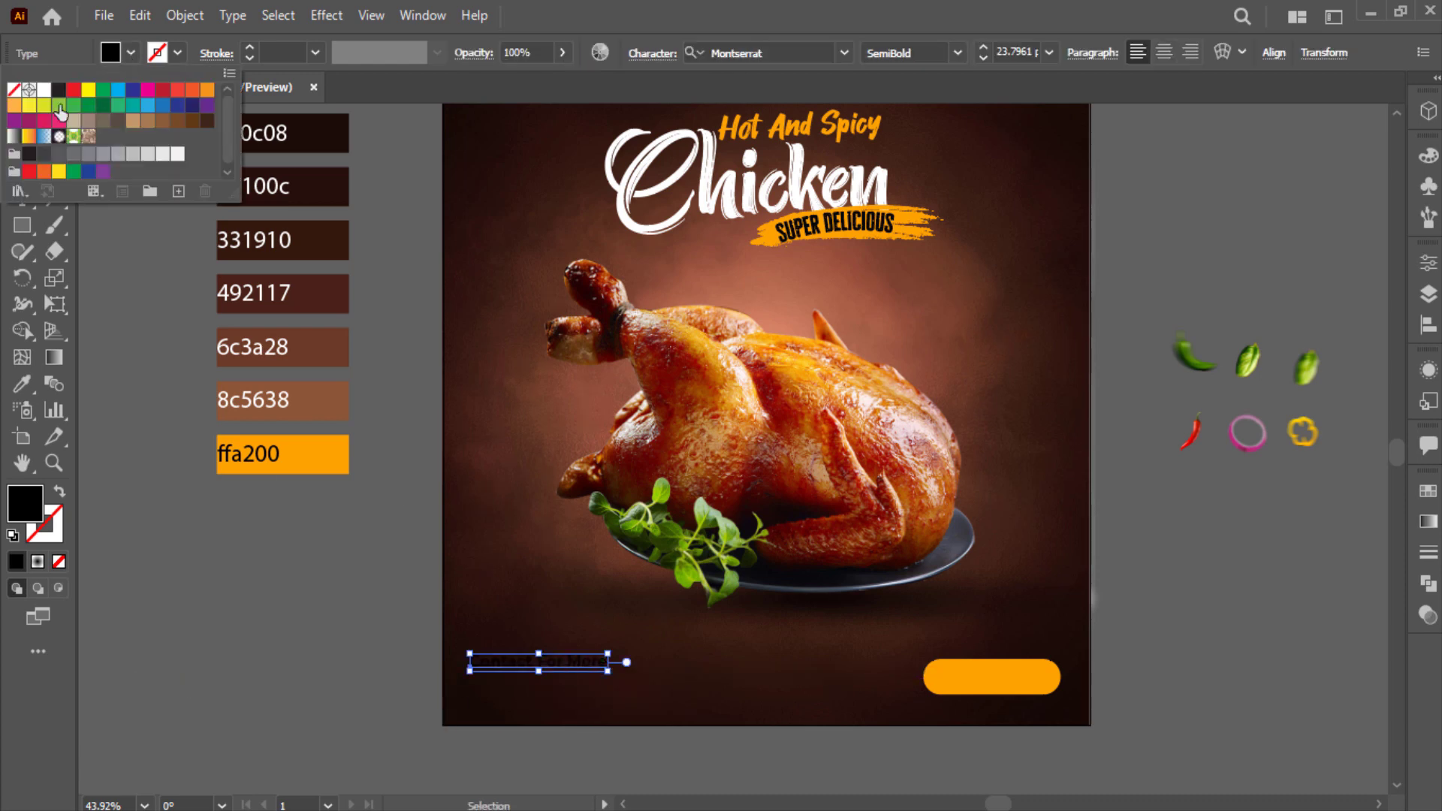
left_click(54, 108)
left_click(305, 638)
scroll(418, 703, "up", 2)
Step: Duplicate Contact For More just below and retype the copy as the phone number
scroll(418, 704, "up", 1)
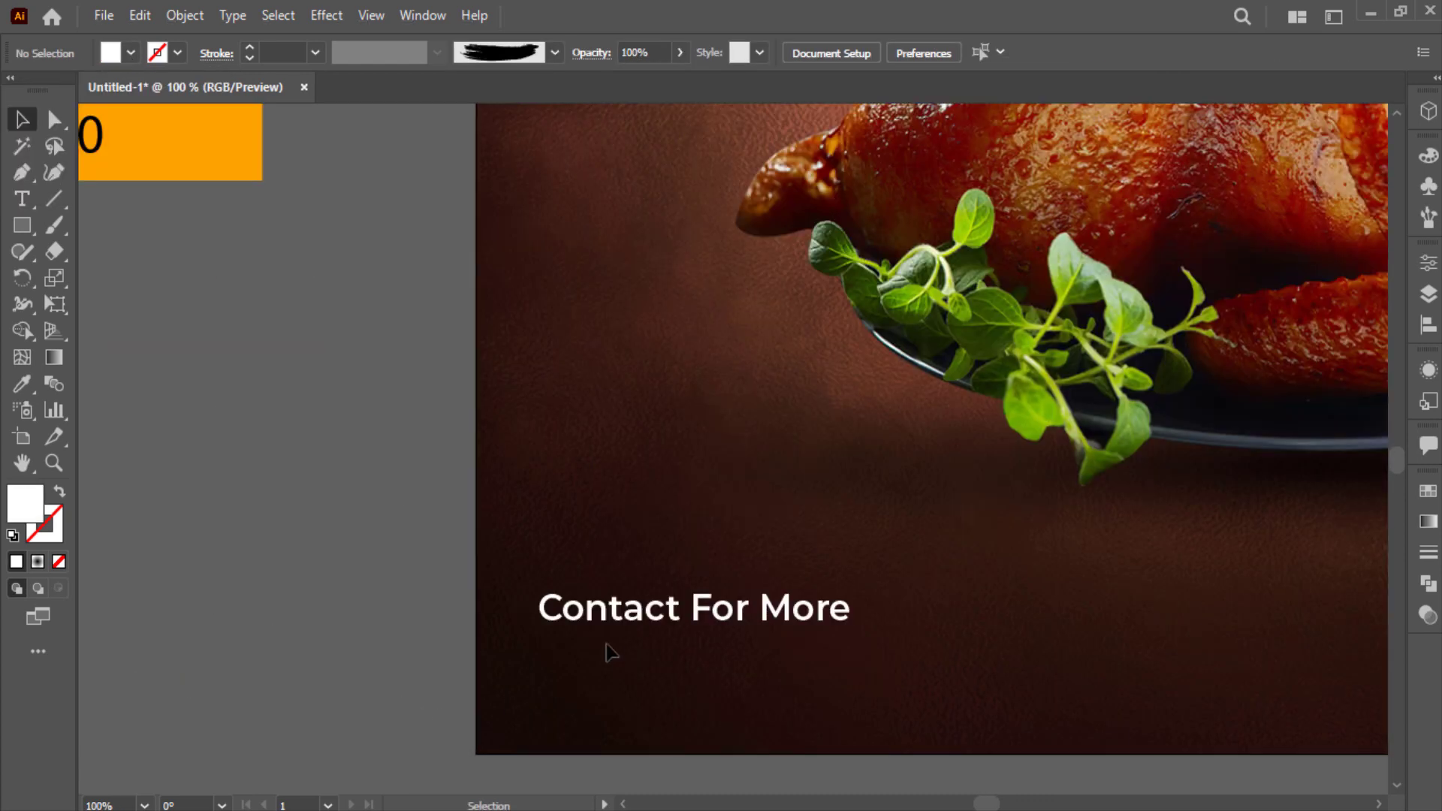
left_click_drag(606, 652, 618, 687)
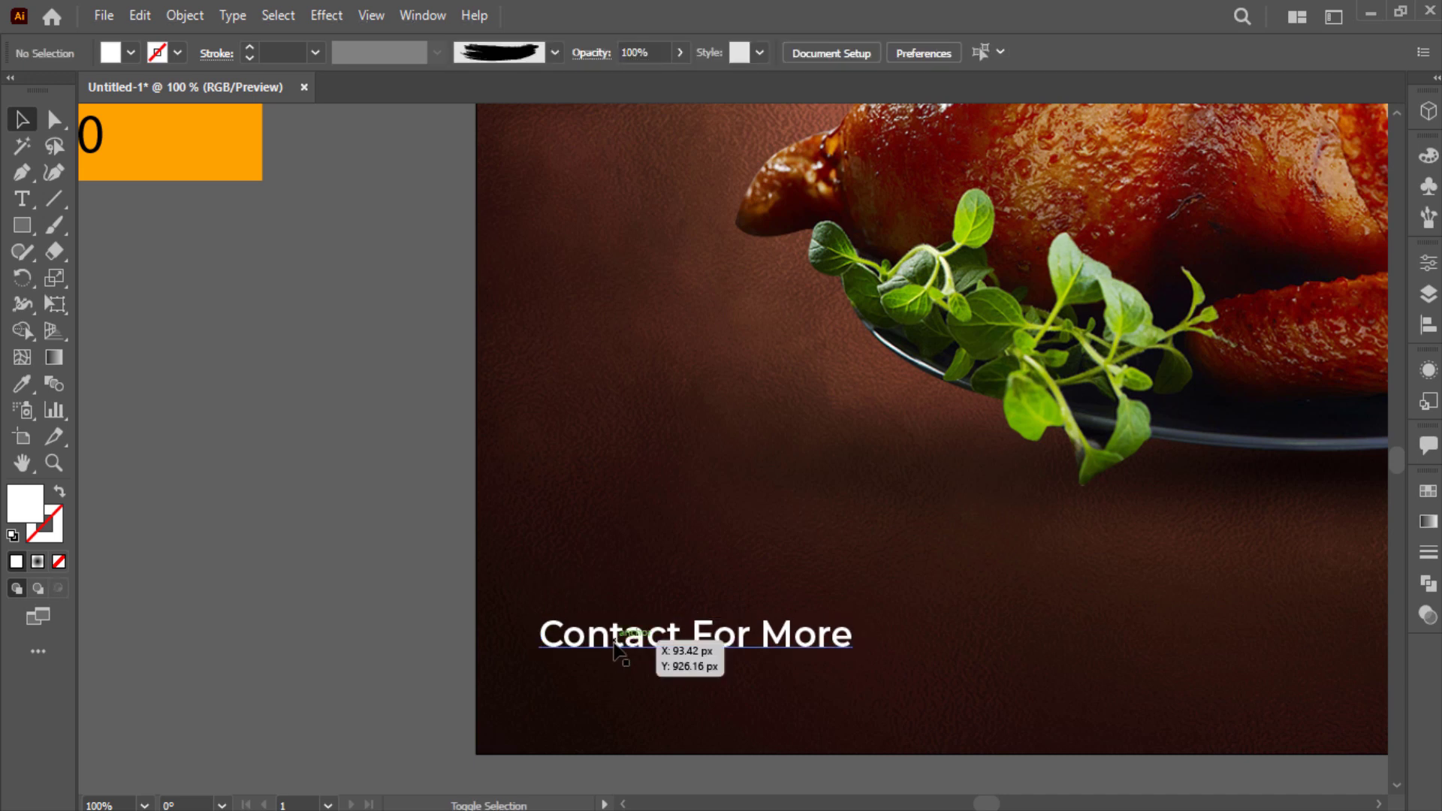
triple_click(613, 679)
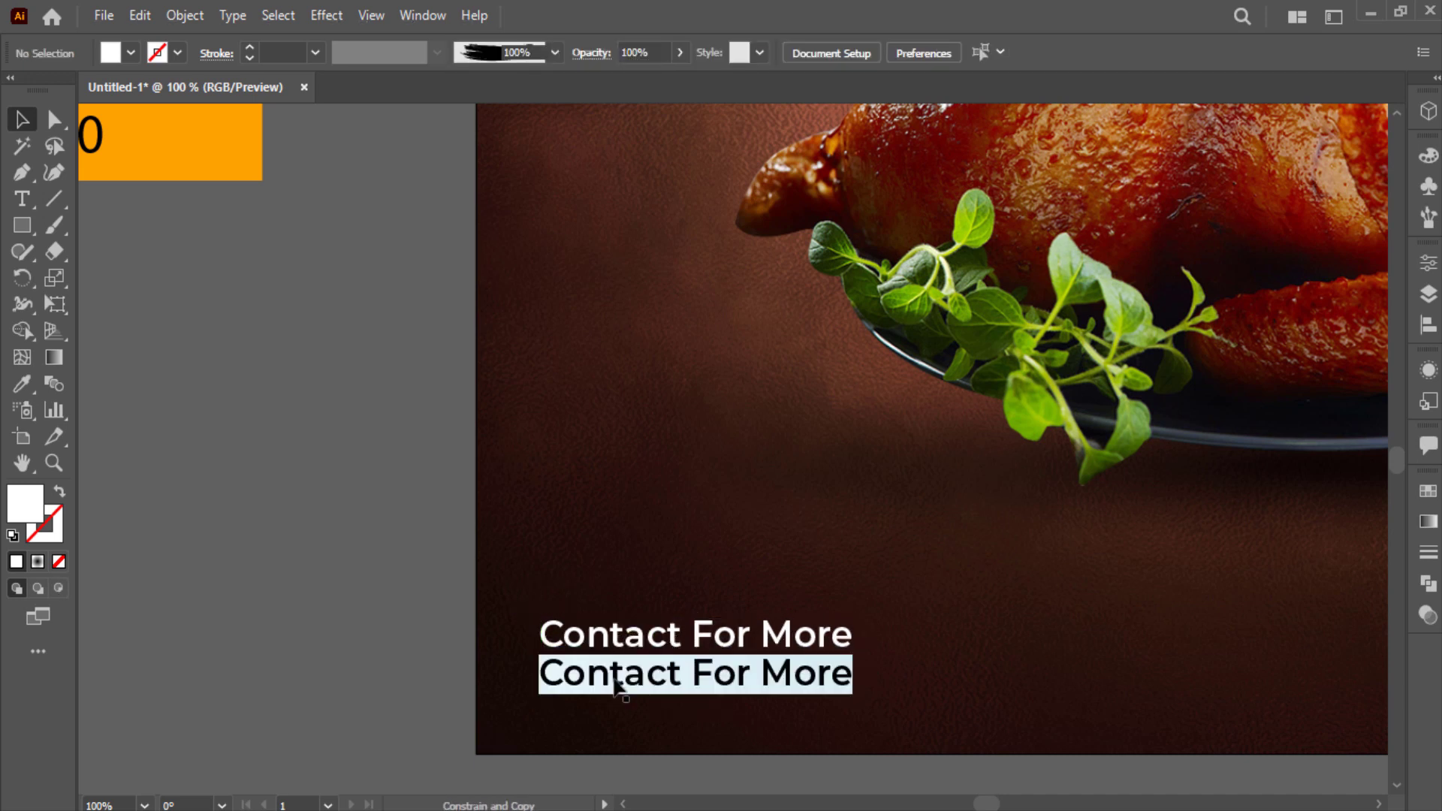
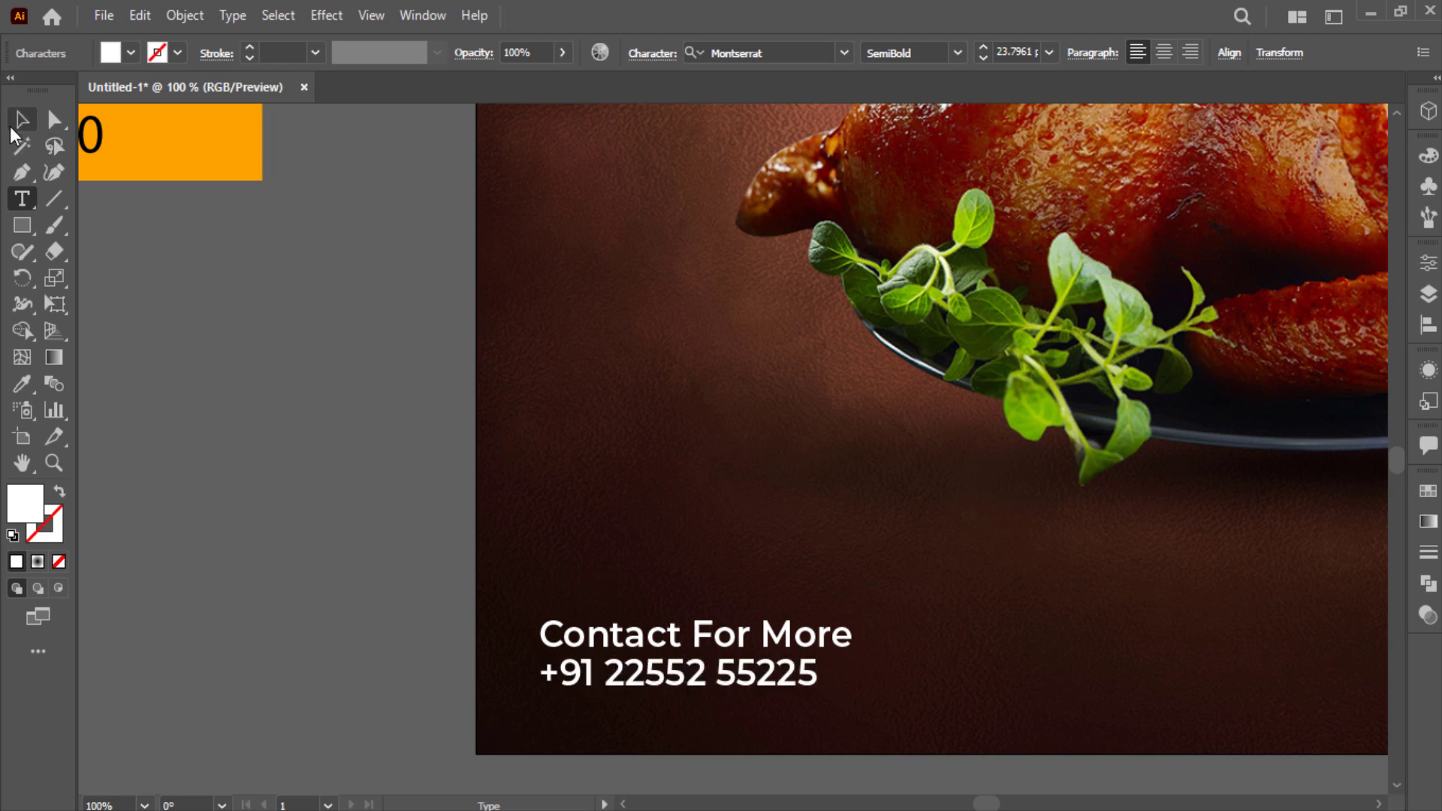
left_click(10, 126)
Step: Make the phone number line Montserrat Black
left_click(944, 51)
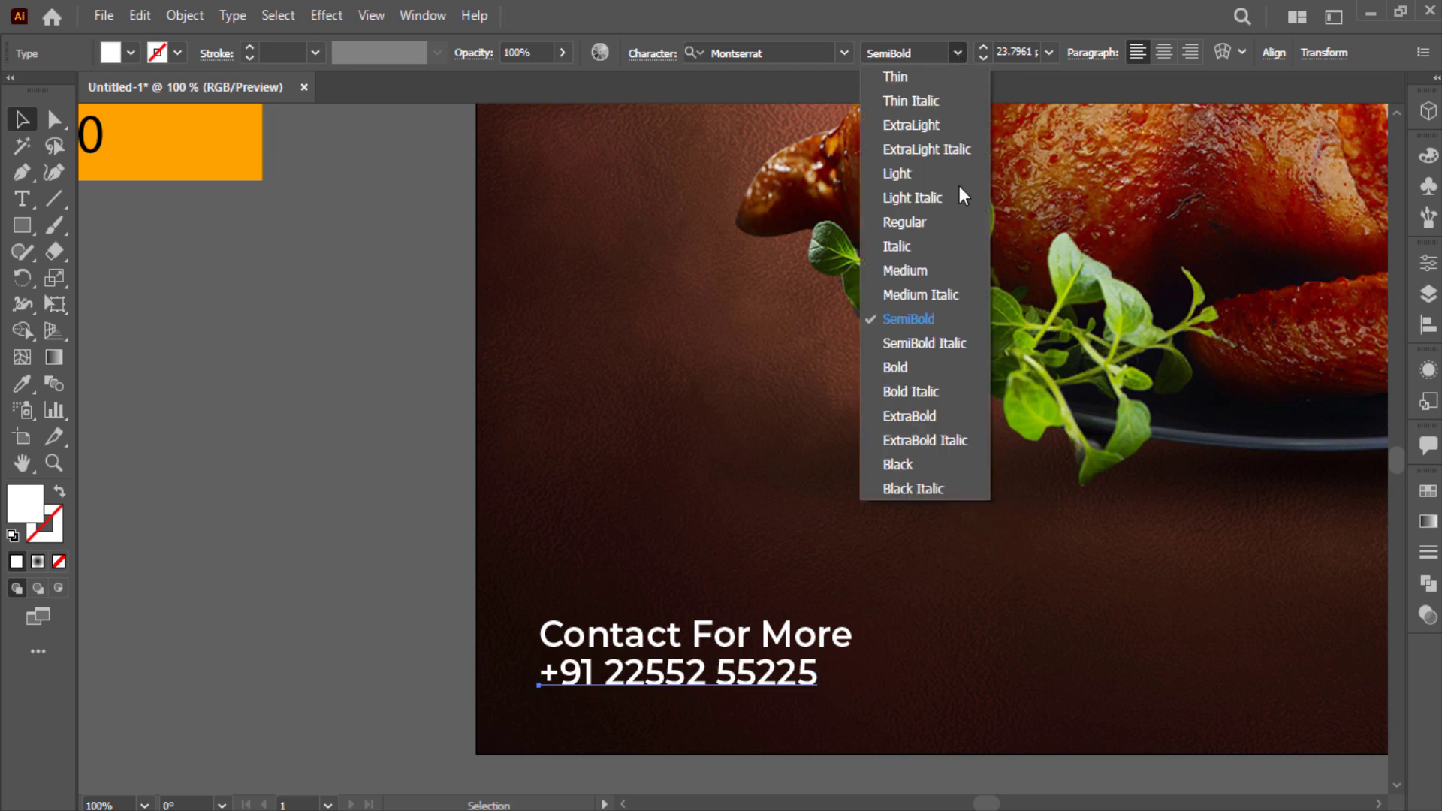
left_click(930, 462)
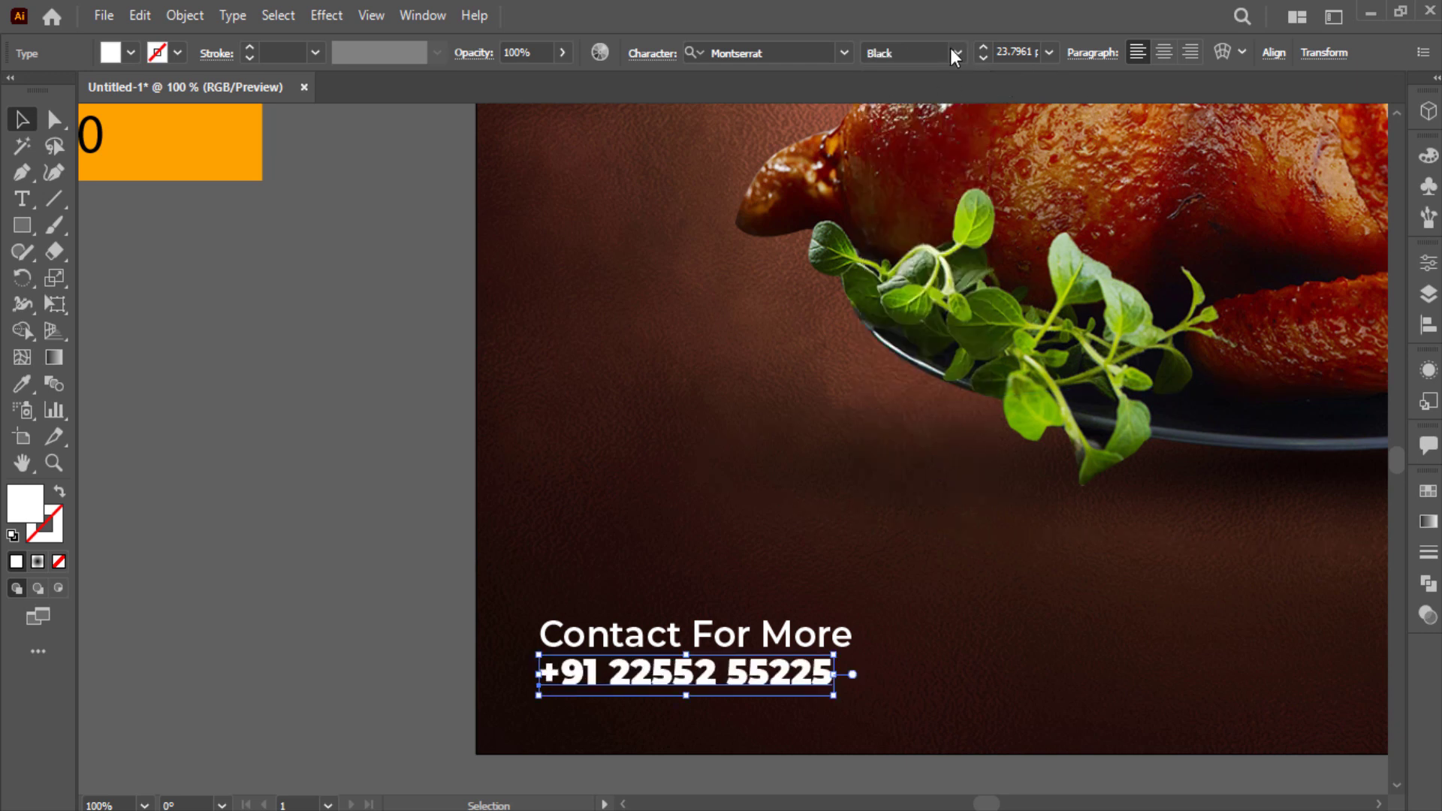
scroll(1029, 53, "up", 5)
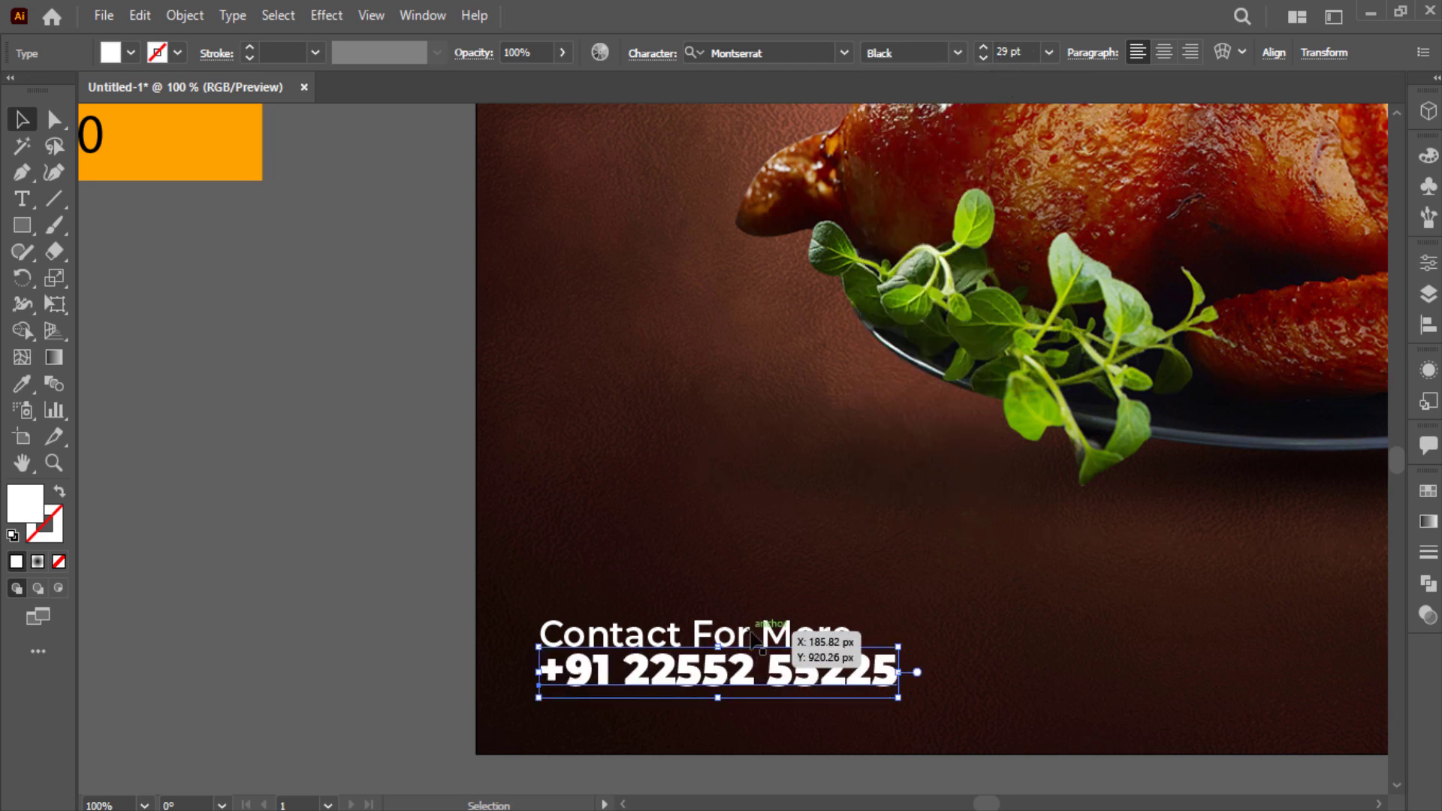
Step: Nudge the phone number down and copy Contact For More to the poster's bottom centre
left_click(789, 635)
scroll(1022, 52, "down", 7)
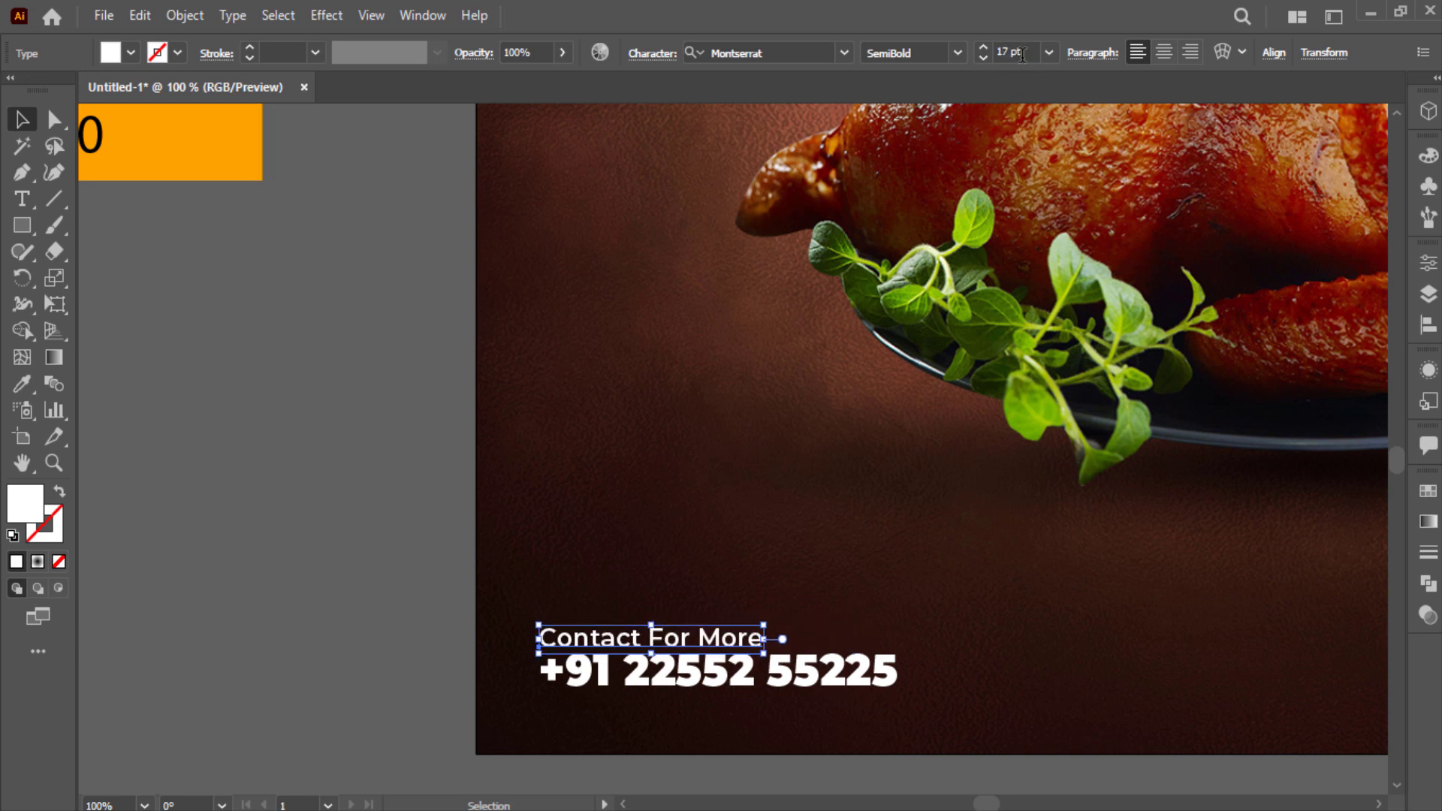
left_click_drag(768, 669, 768, 676)
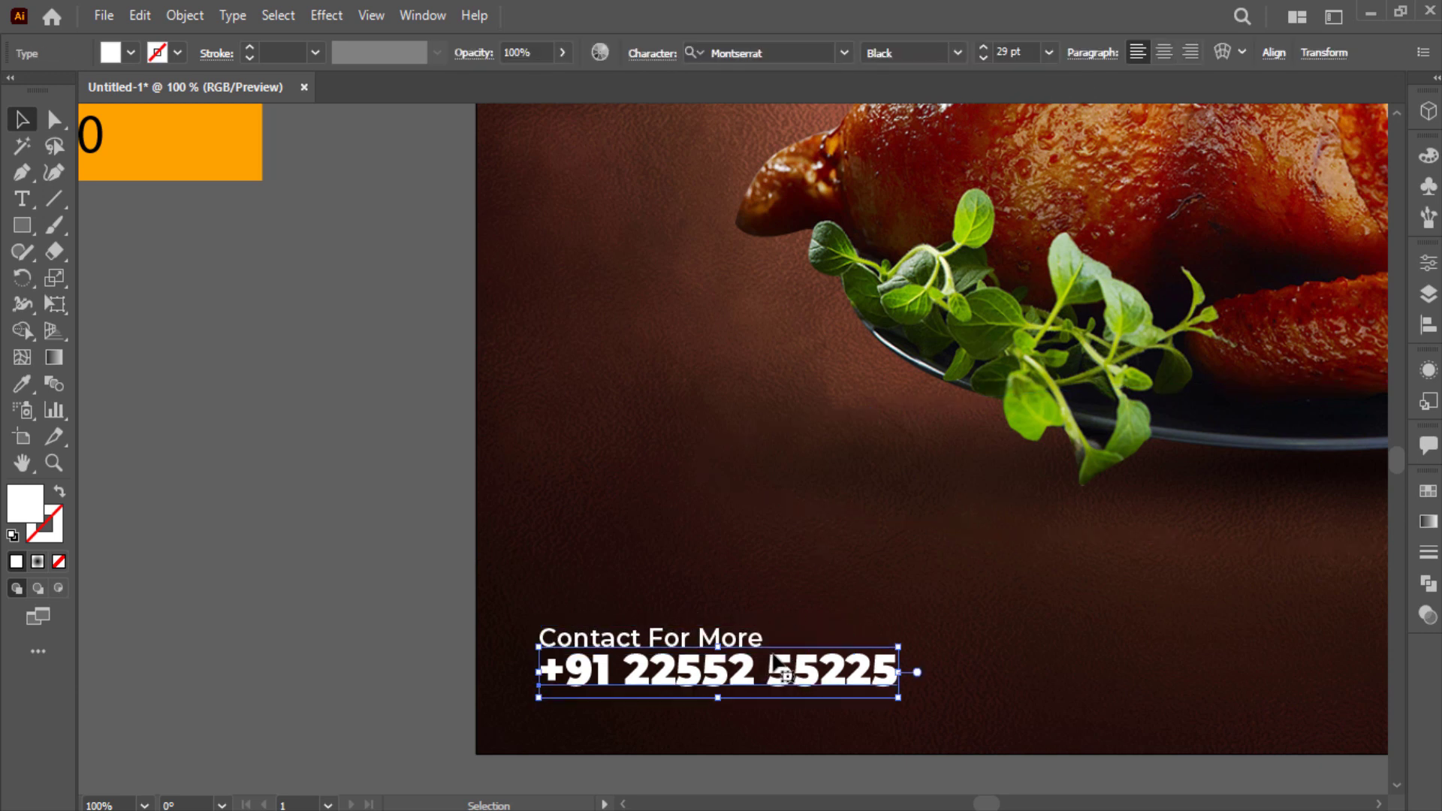
left_click(772, 592)
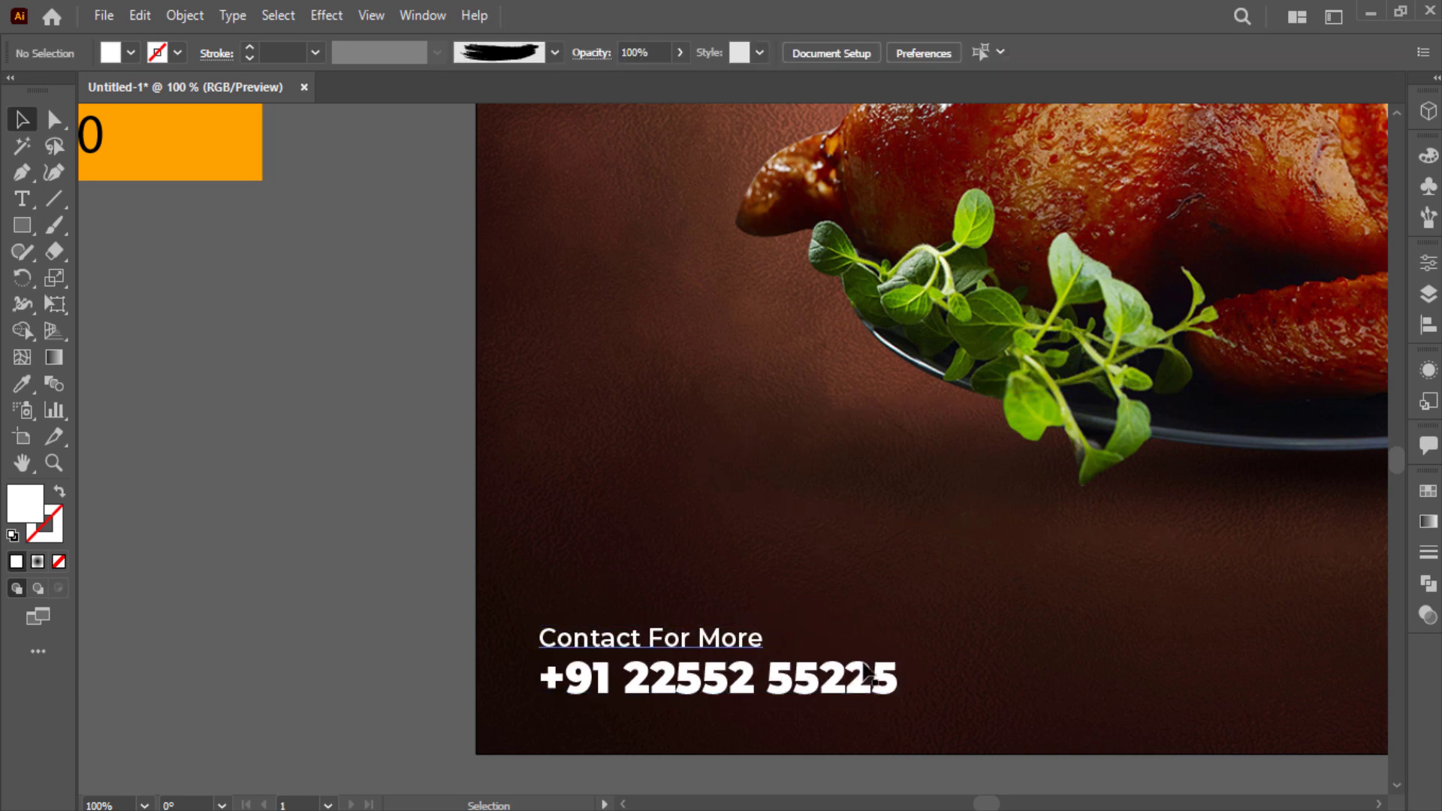
mouse_move(771, 592)
left_mouse_down()
mouse_move(459, 550)
mouse_move(1002, 720)
mouse_move(1001, 697)
left_mouse_up()
left_click_drag(301, 556, 619, 662)
Step: Copy the phone number text onto the orange bar and turn it into the ORDER NOW label
key("ctrl+0")
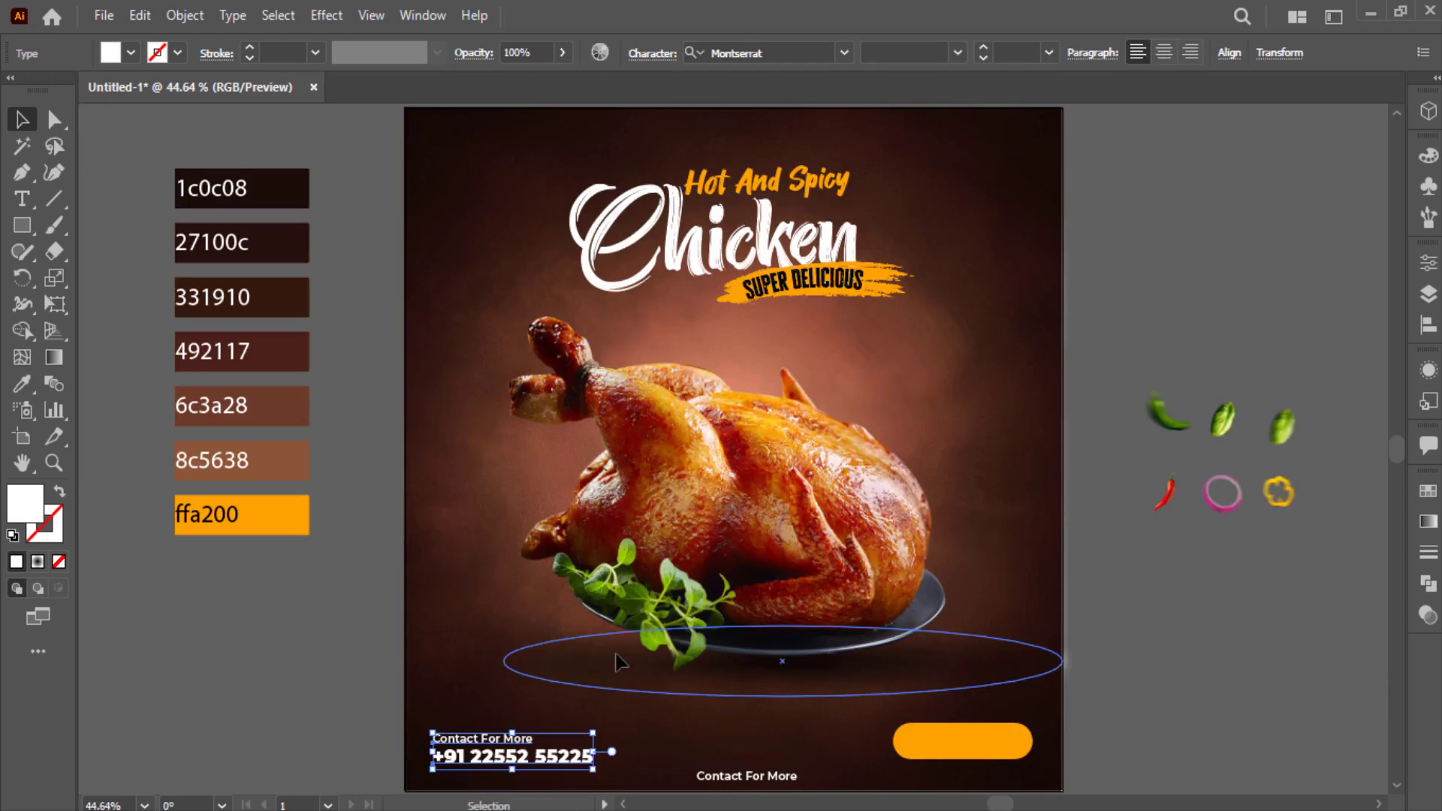
left_click(803, 751)
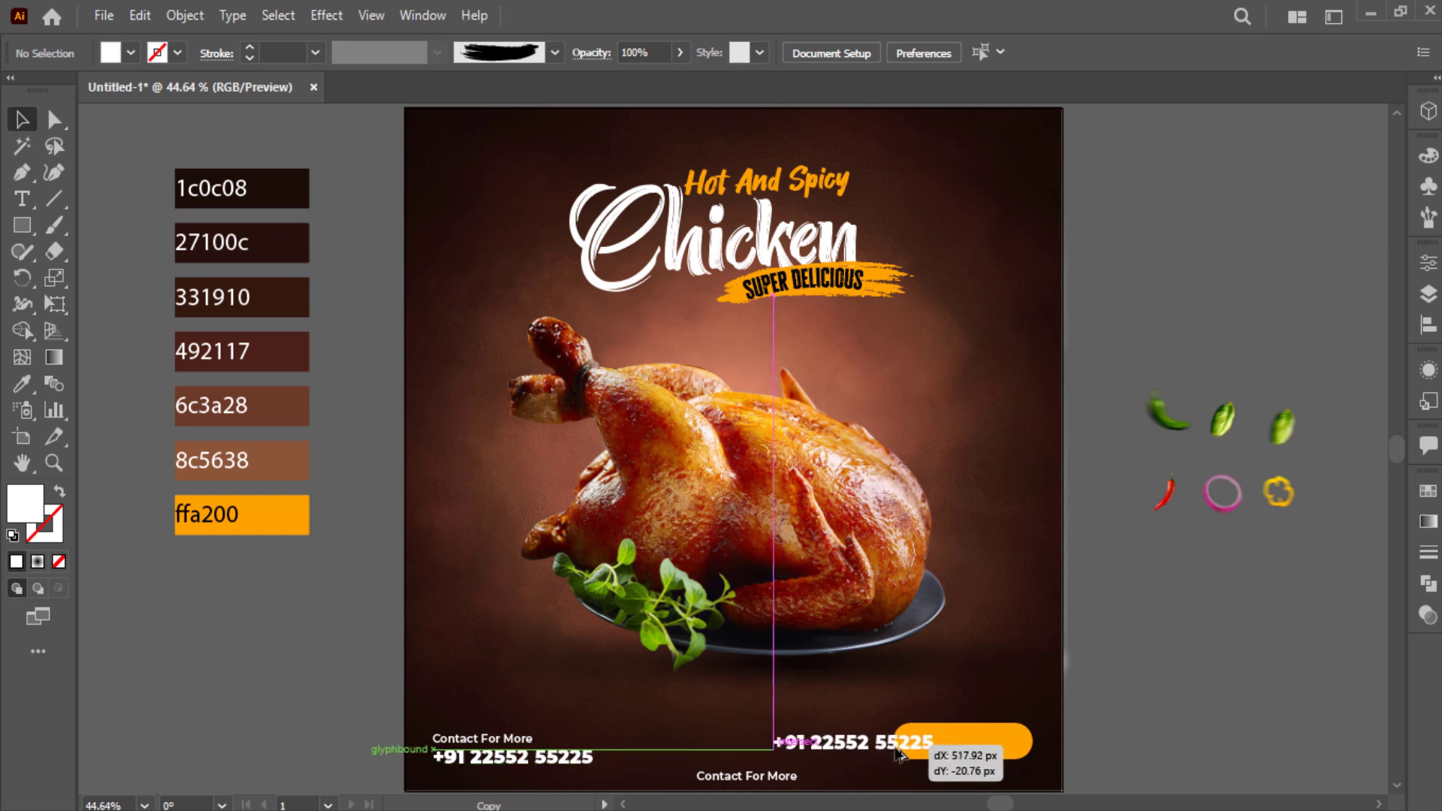
left_click_drag(542, 759, 999, 747)
triple_click(999, 743)
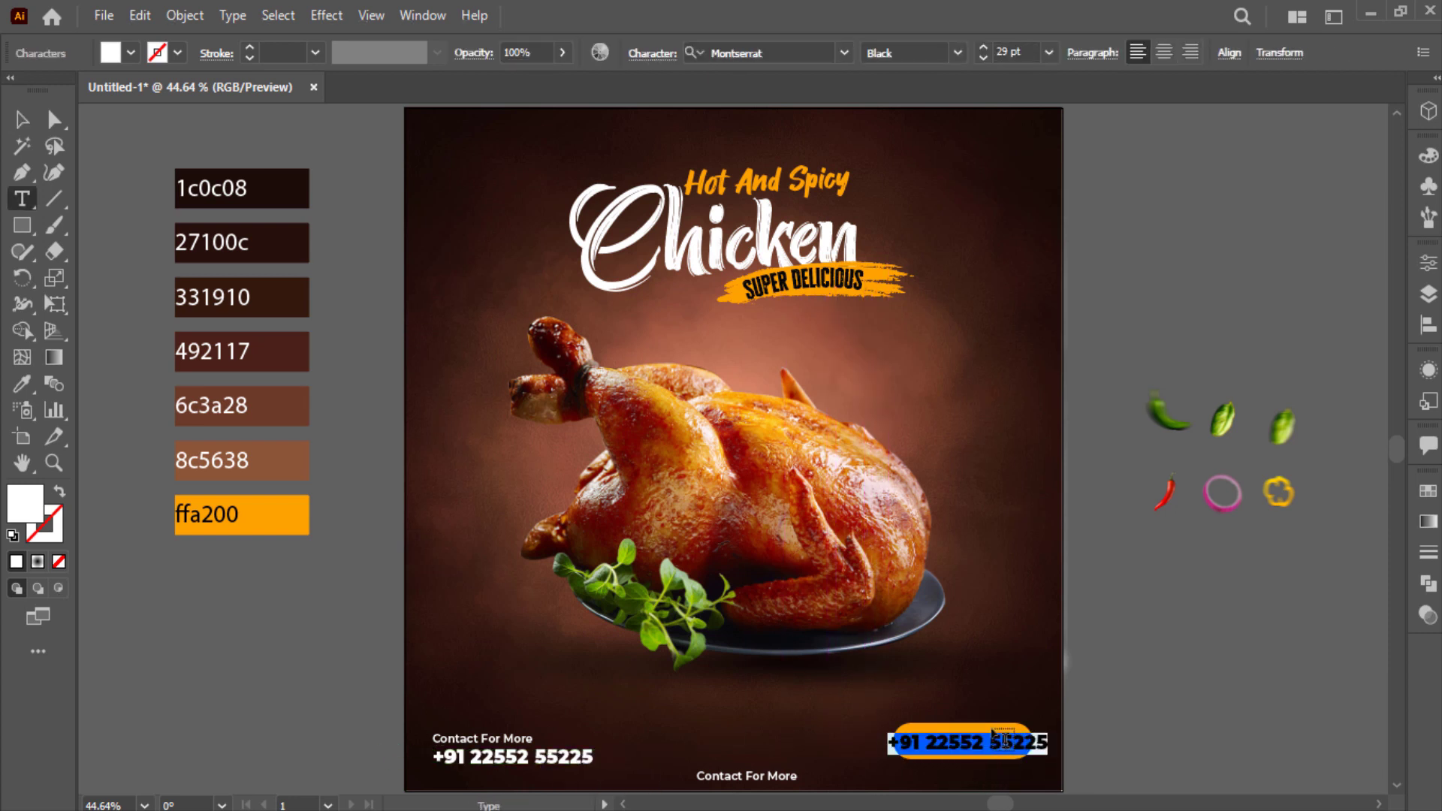
key("BackSpace")
type("ORDER NOW")
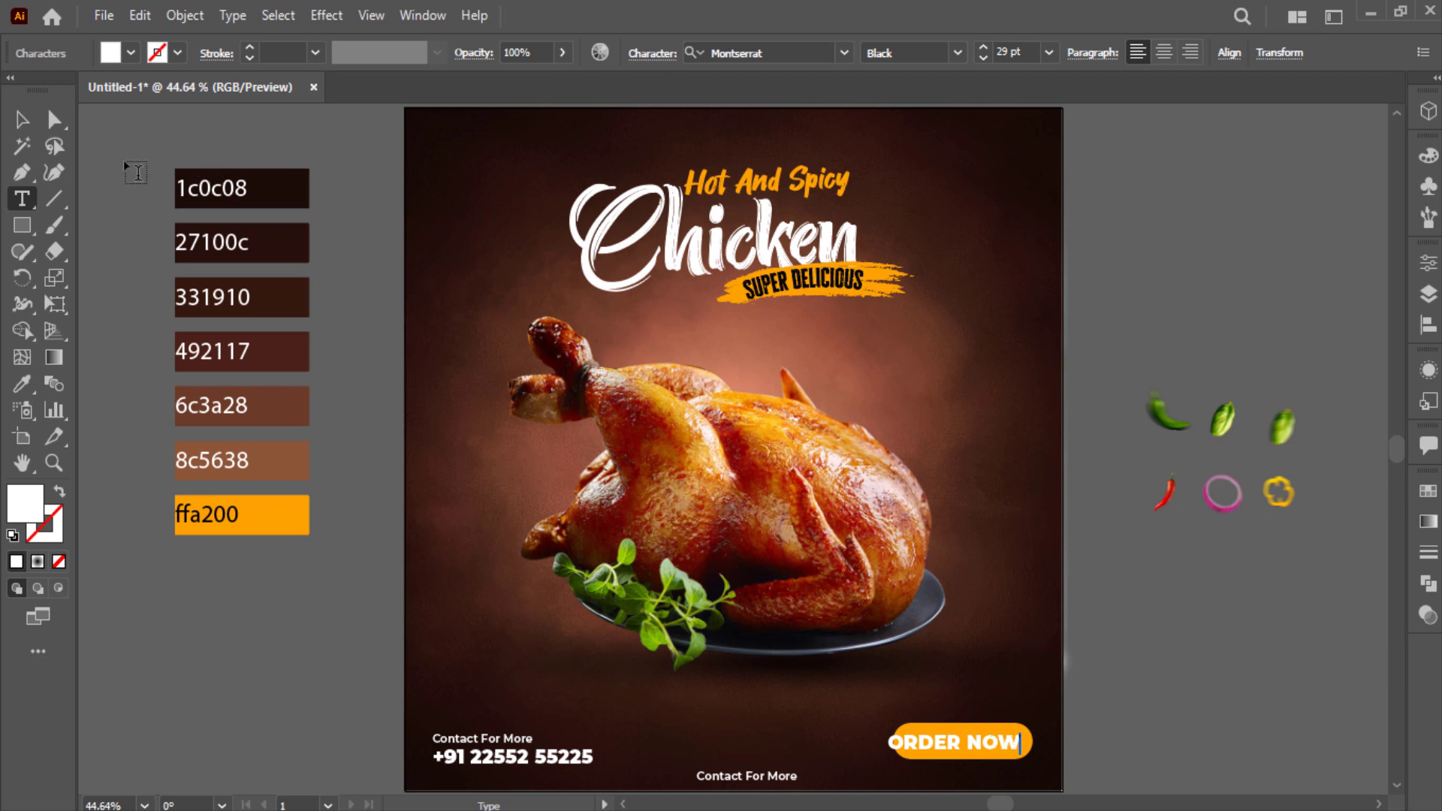
left_click(35, 120)
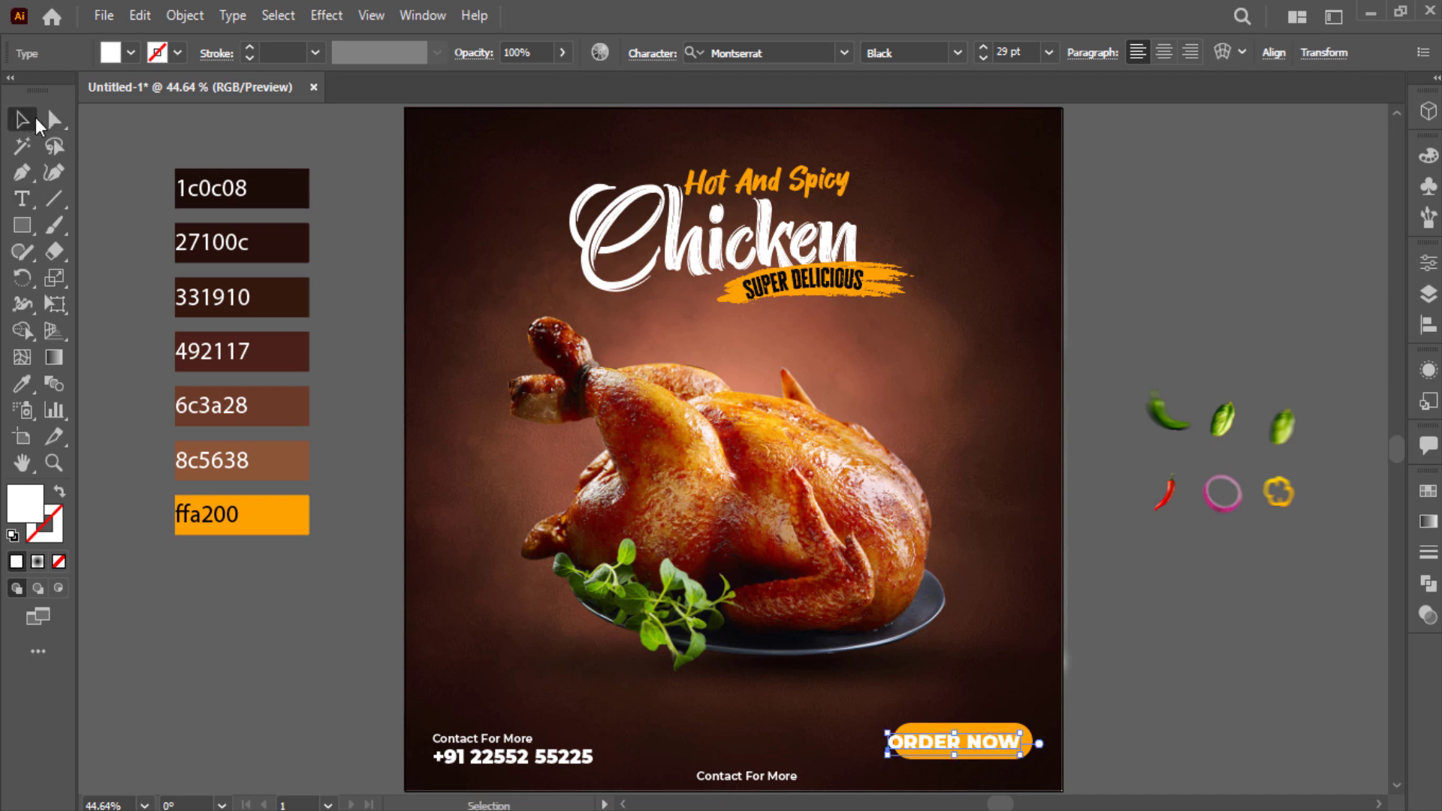
Step: Colour ORDER NOW dark brown 1c0c08 and centre it within the orange button
key("i")
left_click(280, 192)
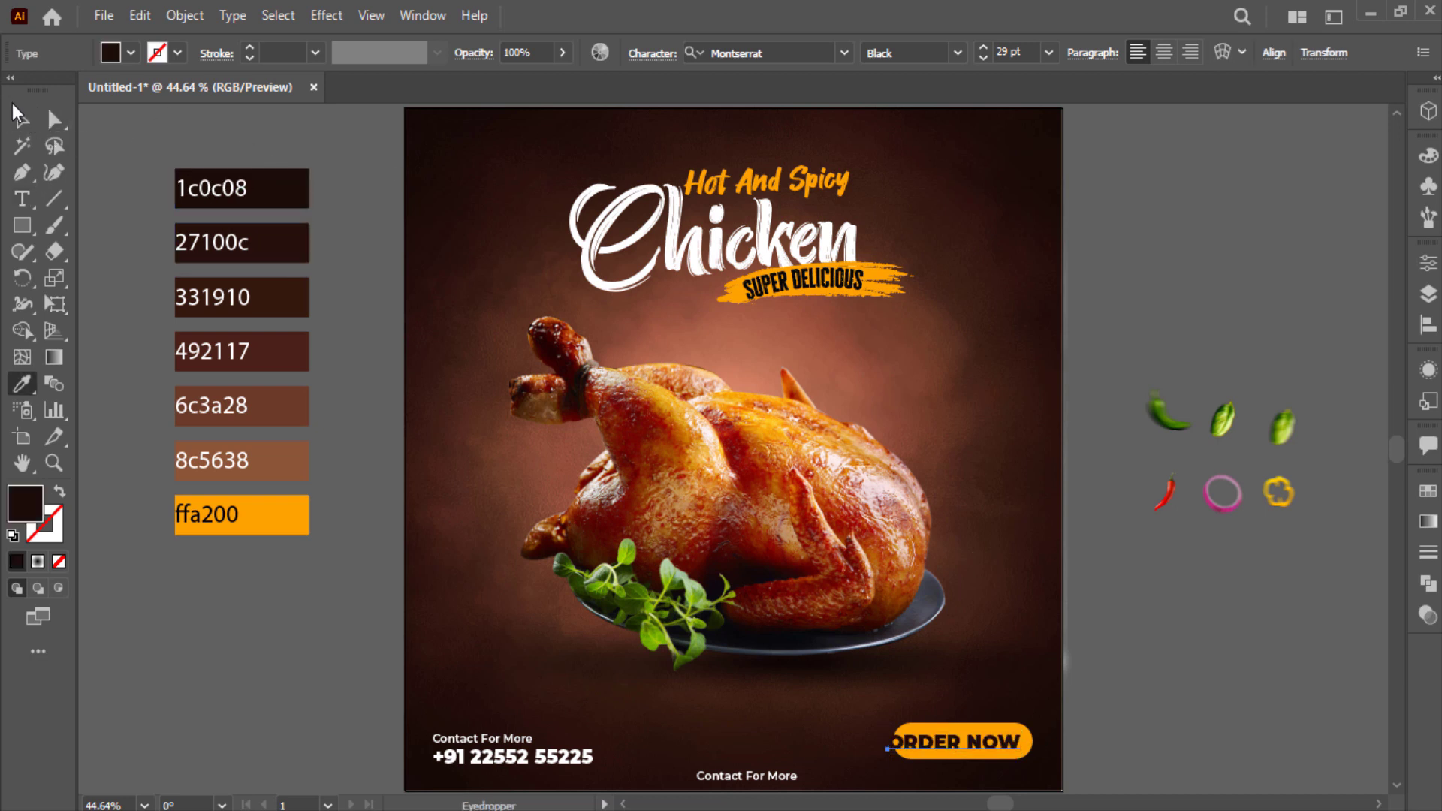
key("v")
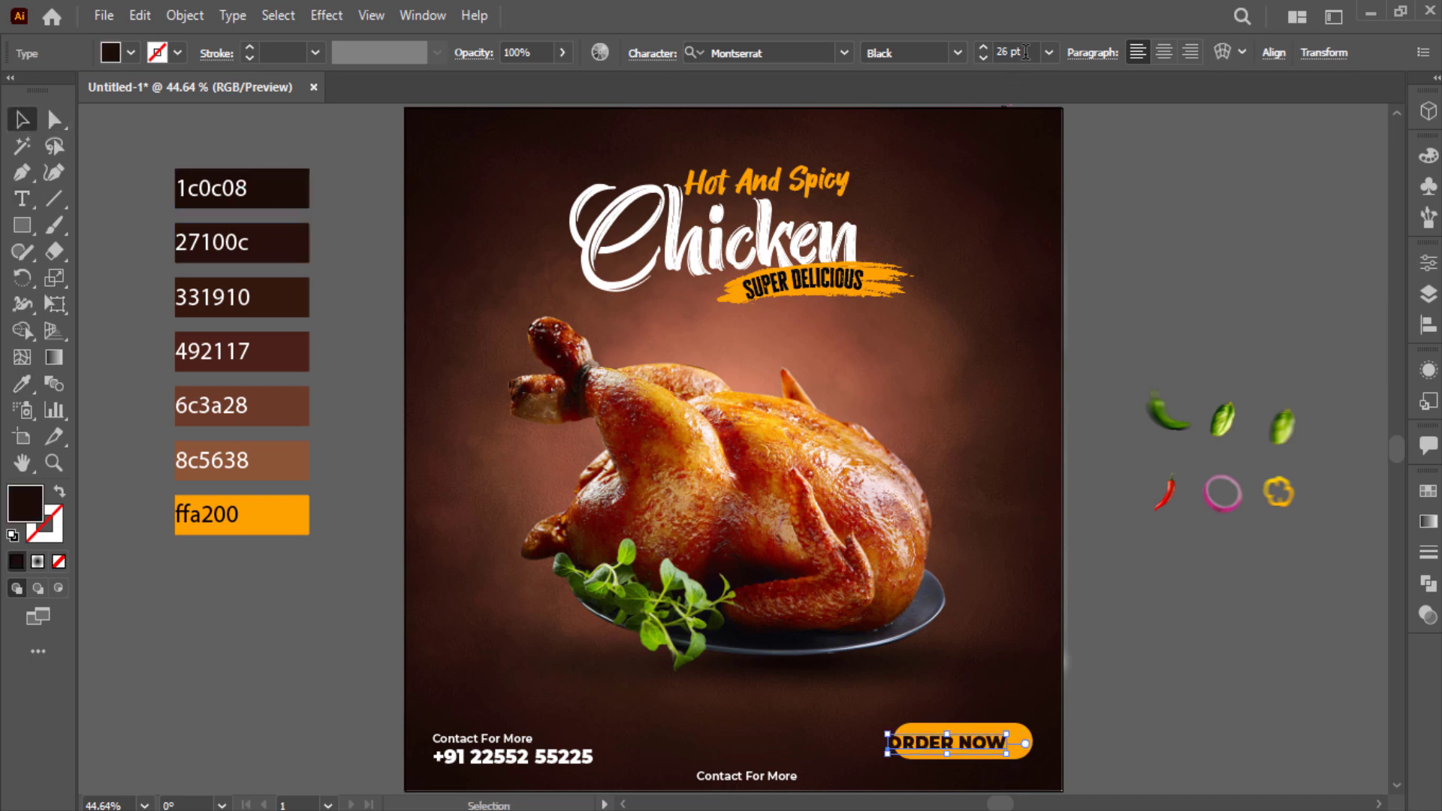
left_click(1011, 695)
left_click_drag(1001, 743, 1009, 738)
left_click(1142, 730)
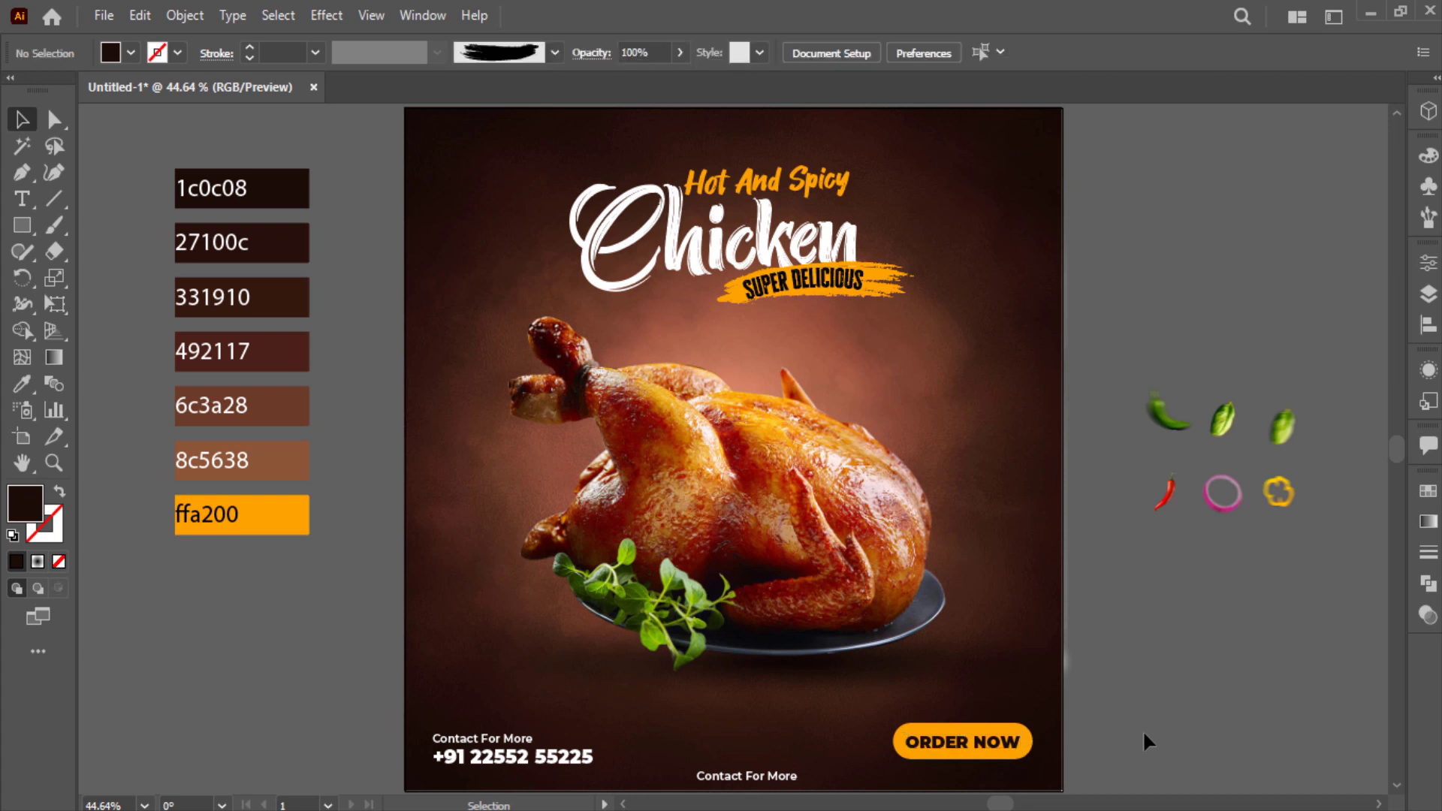
Step: Colour the Contact For More label above the phone number orange ffa200
left_click(450, 739)
key("i")
left_click(294, 530)
key("v")
left_click(358, 706)
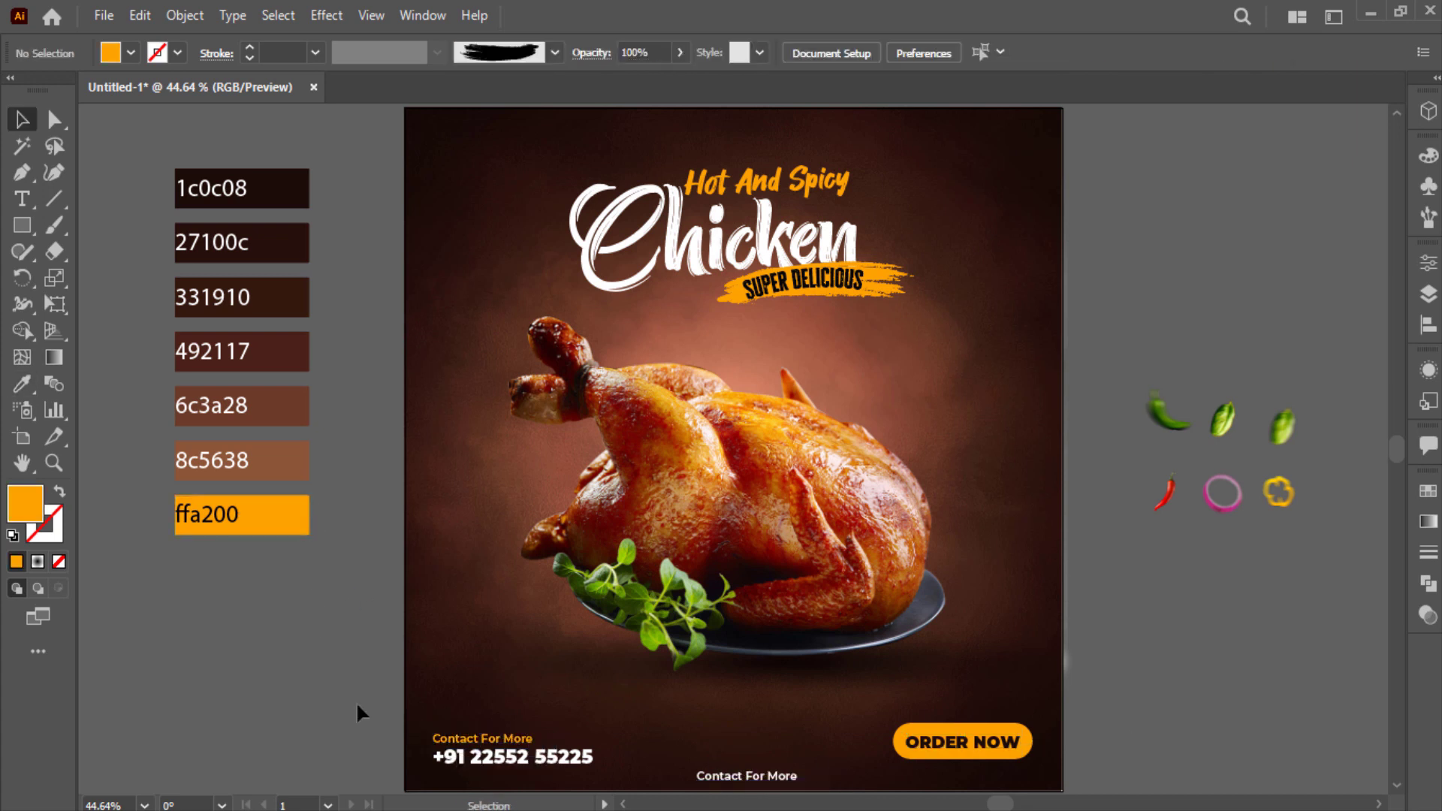
left_click(475, 766)
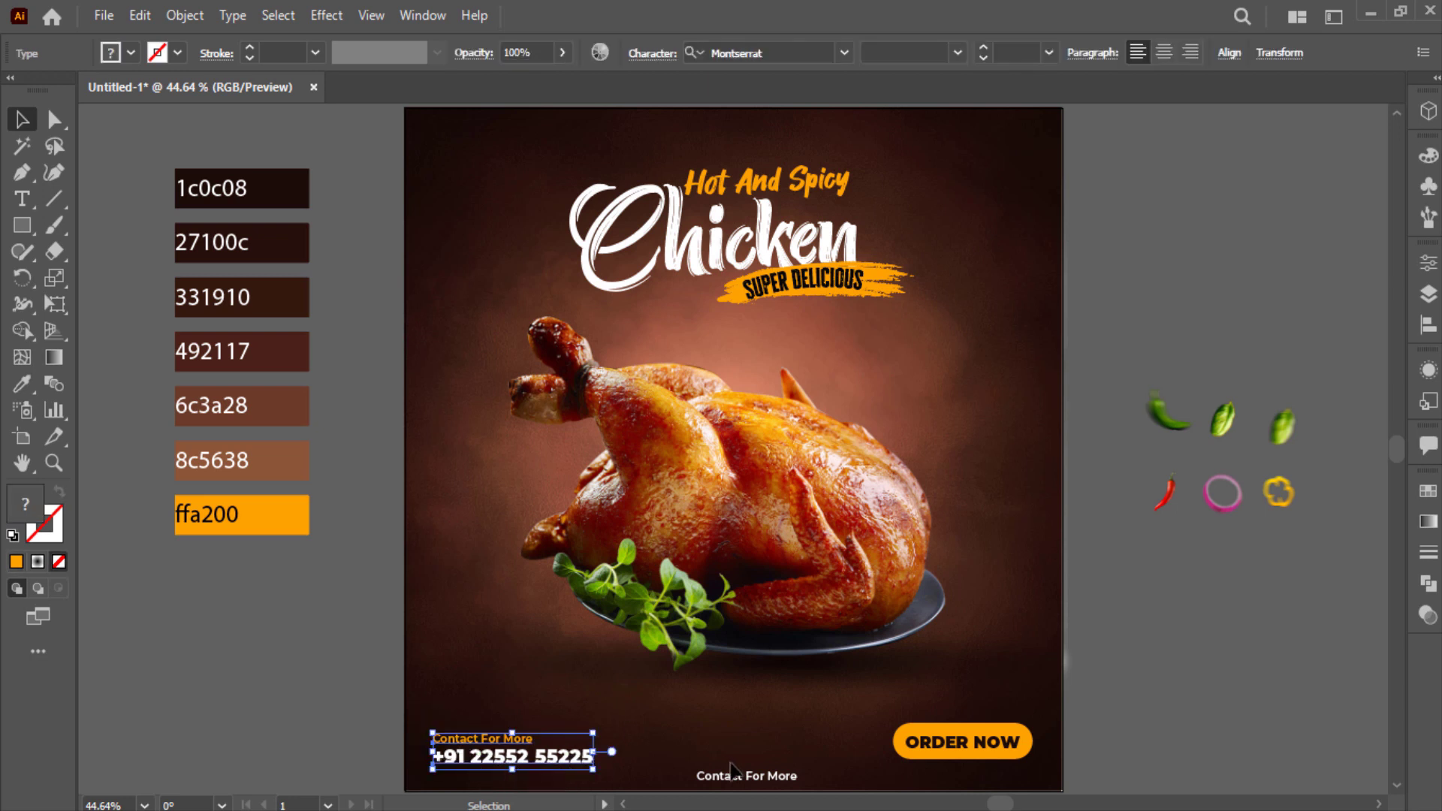
left_click_drag(742, 776, 748, 781)
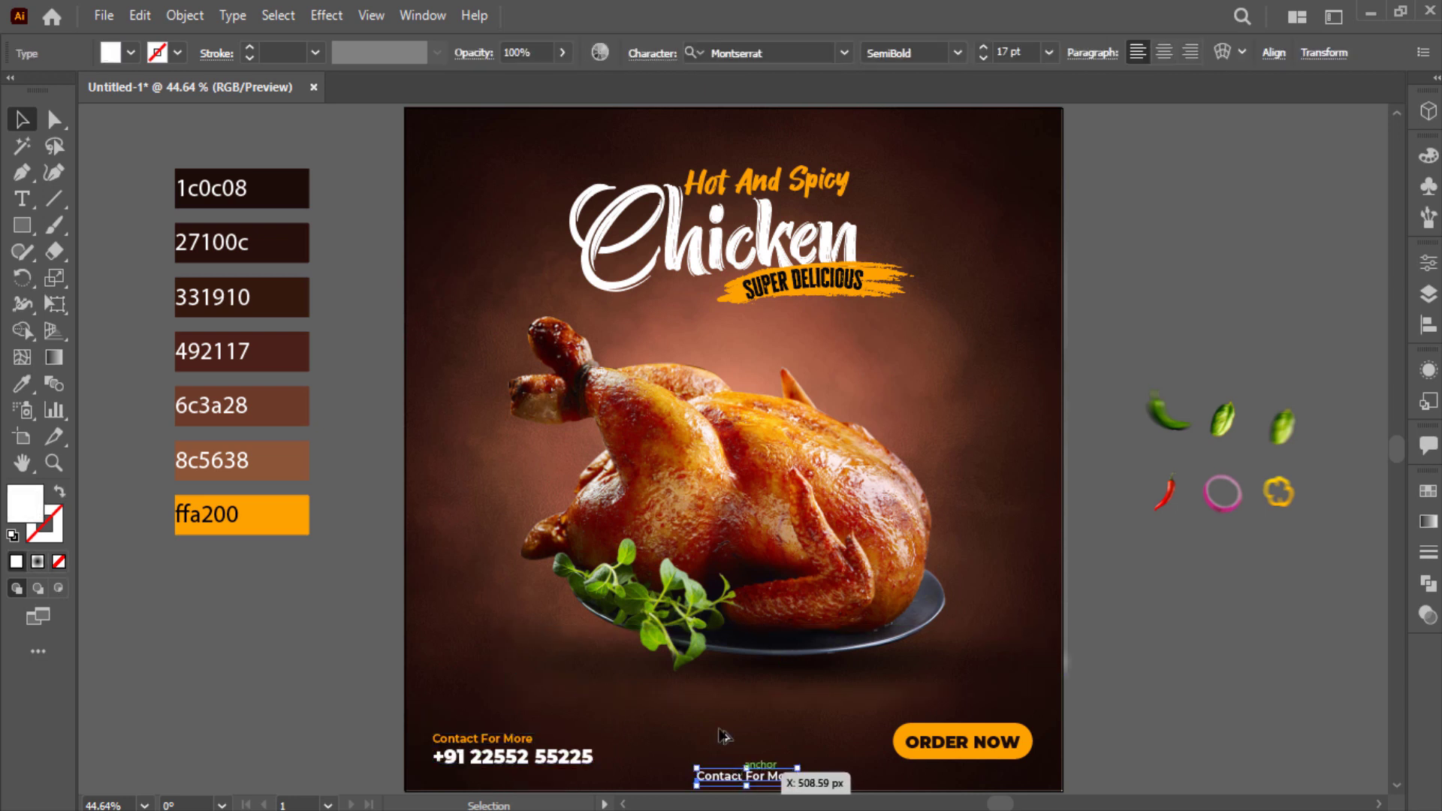
left_click_drag(723, 734, 447, 172)
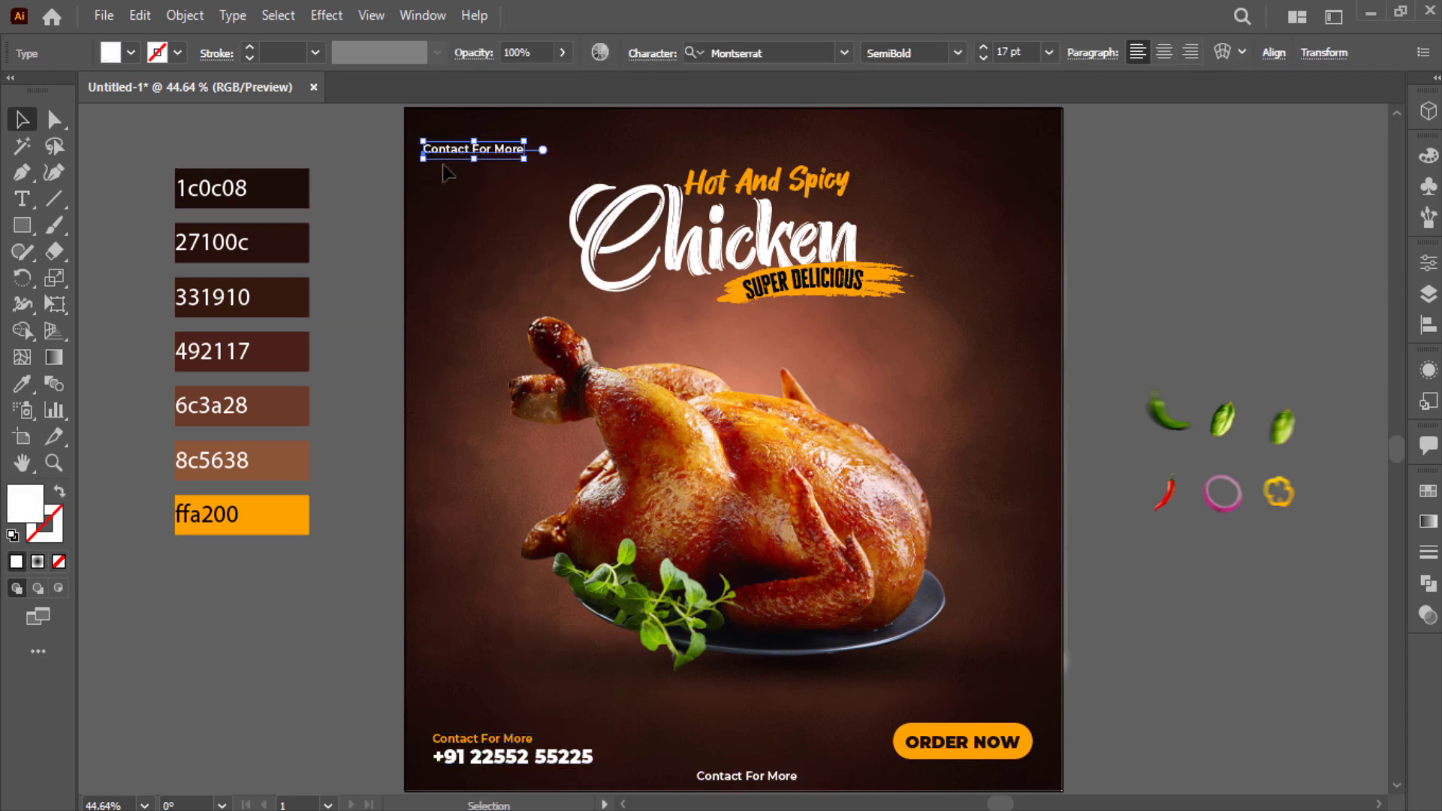
double_click(755, 776)
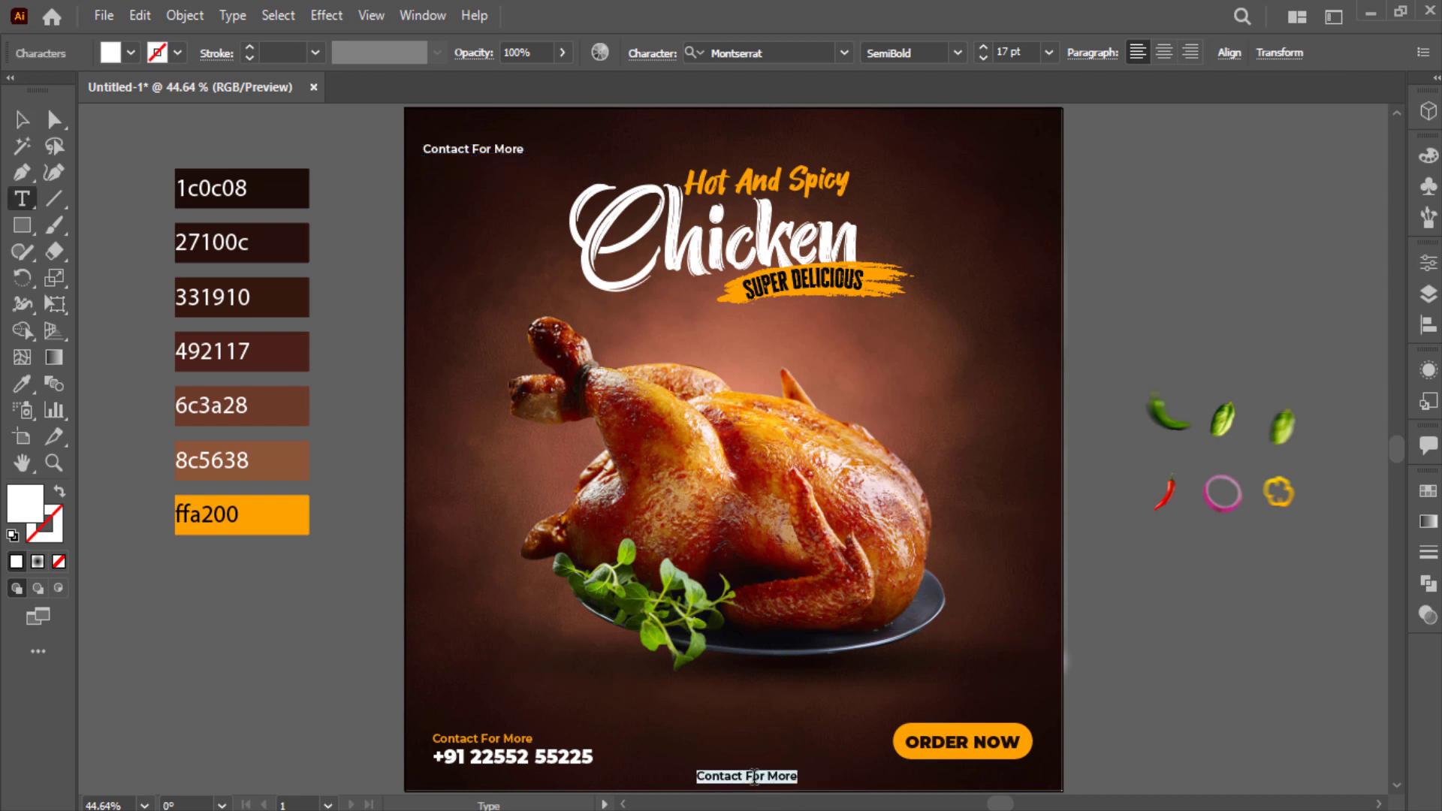
type("www.yourlwebsite.com")
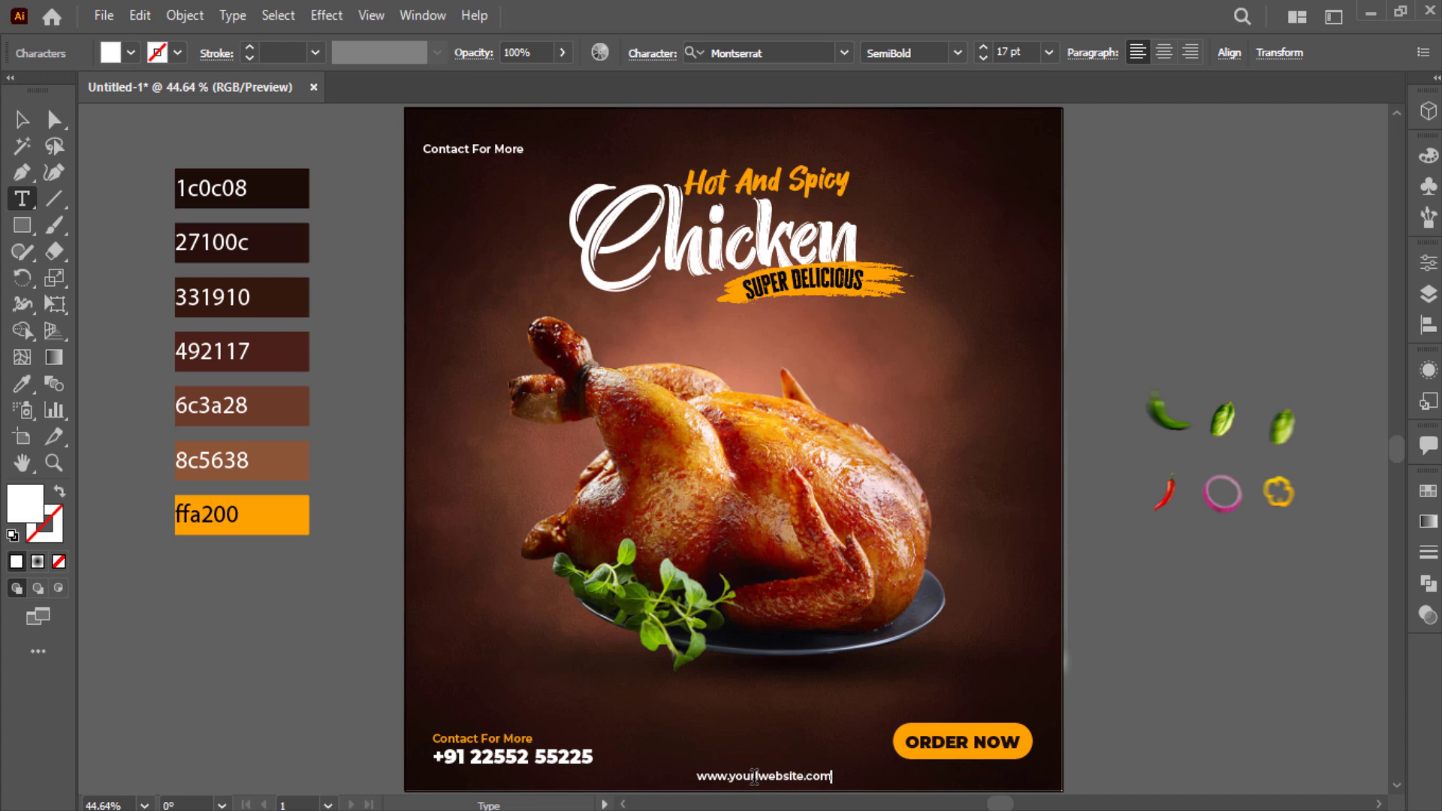
Step: Set the website text's tracking to 500
left_click(34, 125)
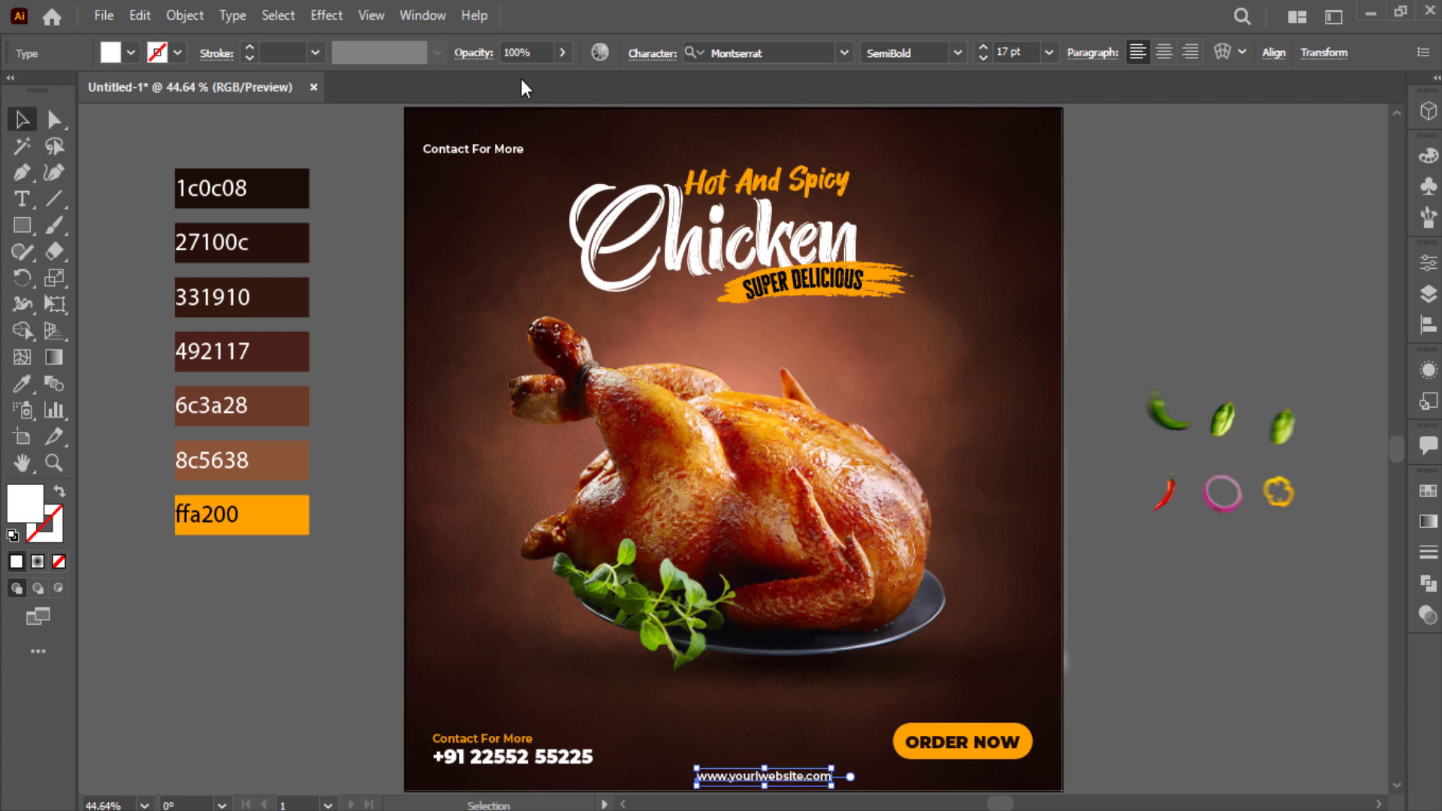
left_click(634, 53)
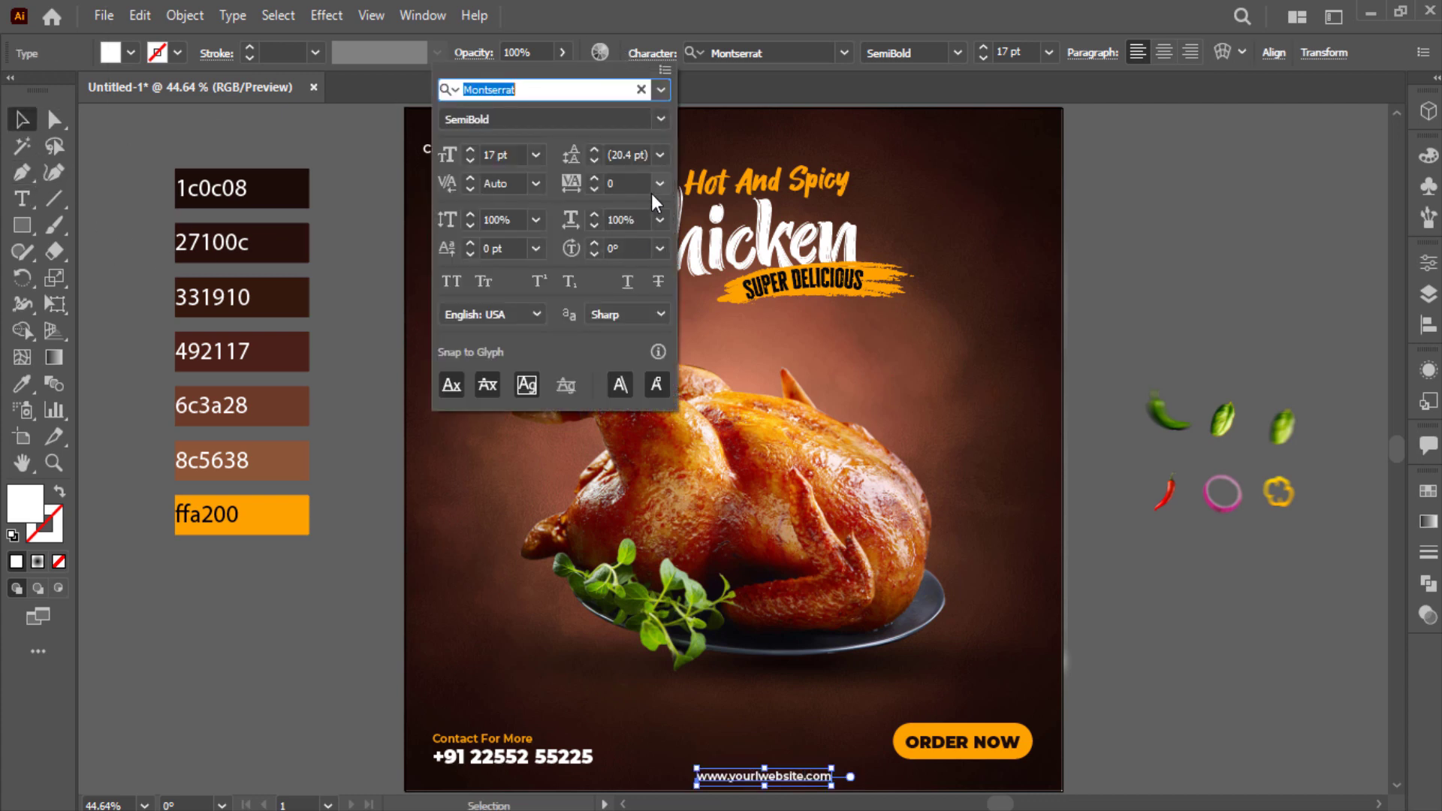
left_click(623, 183)
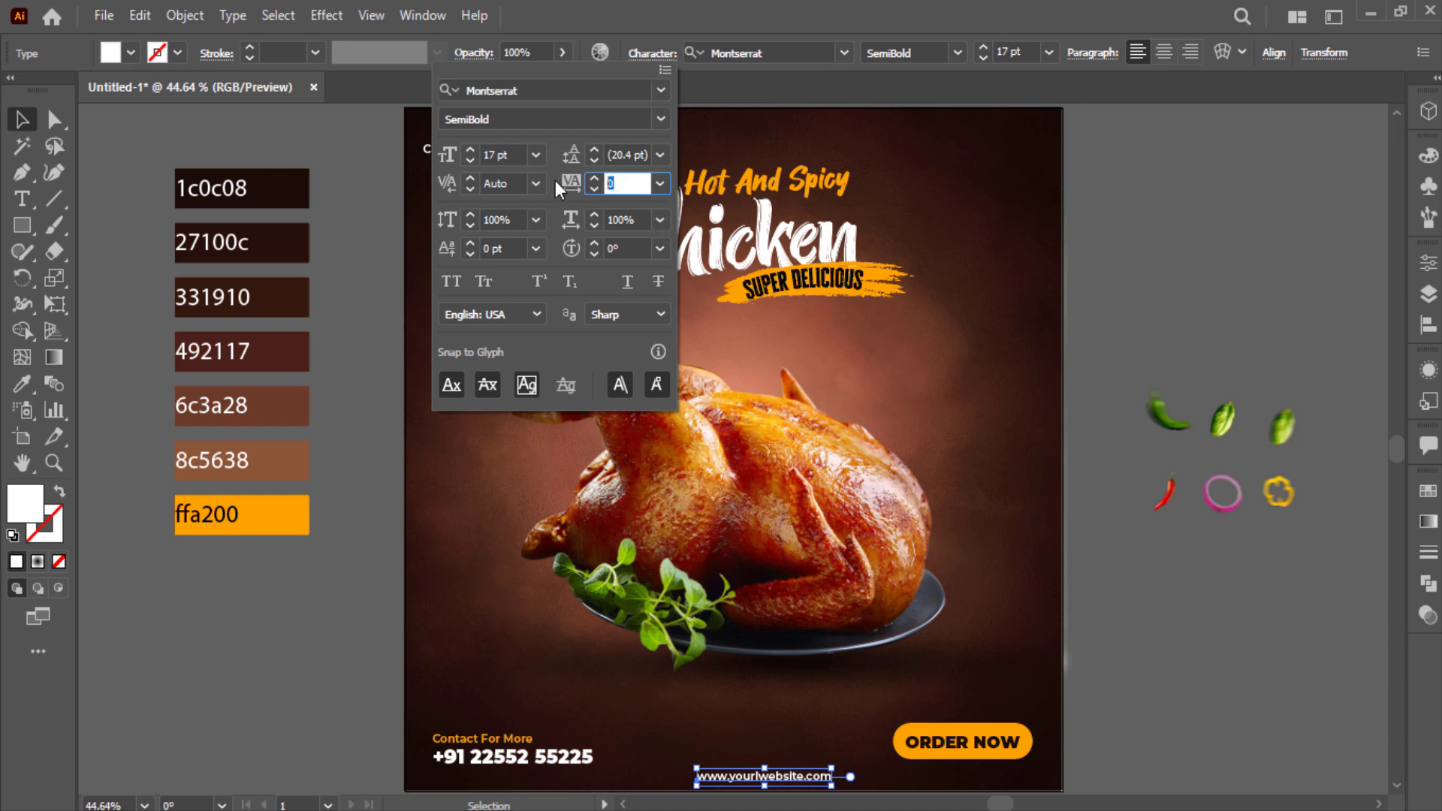
type("500")
key("Return")
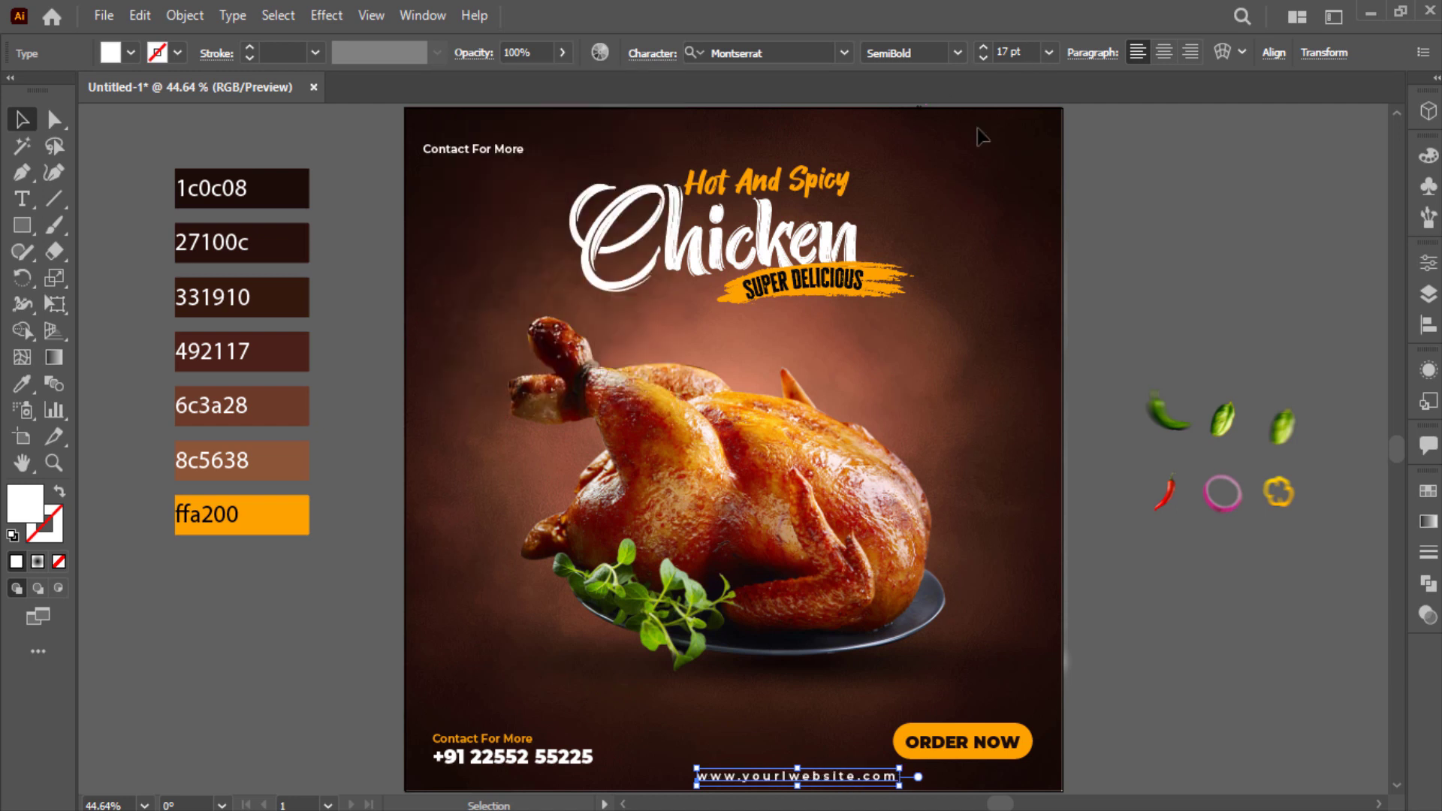
Step: Centre the website line horizontally on the poster, re-aligning it after reducing it to 14 pt
left_click(1274, 55)
left_click(1098, 119)
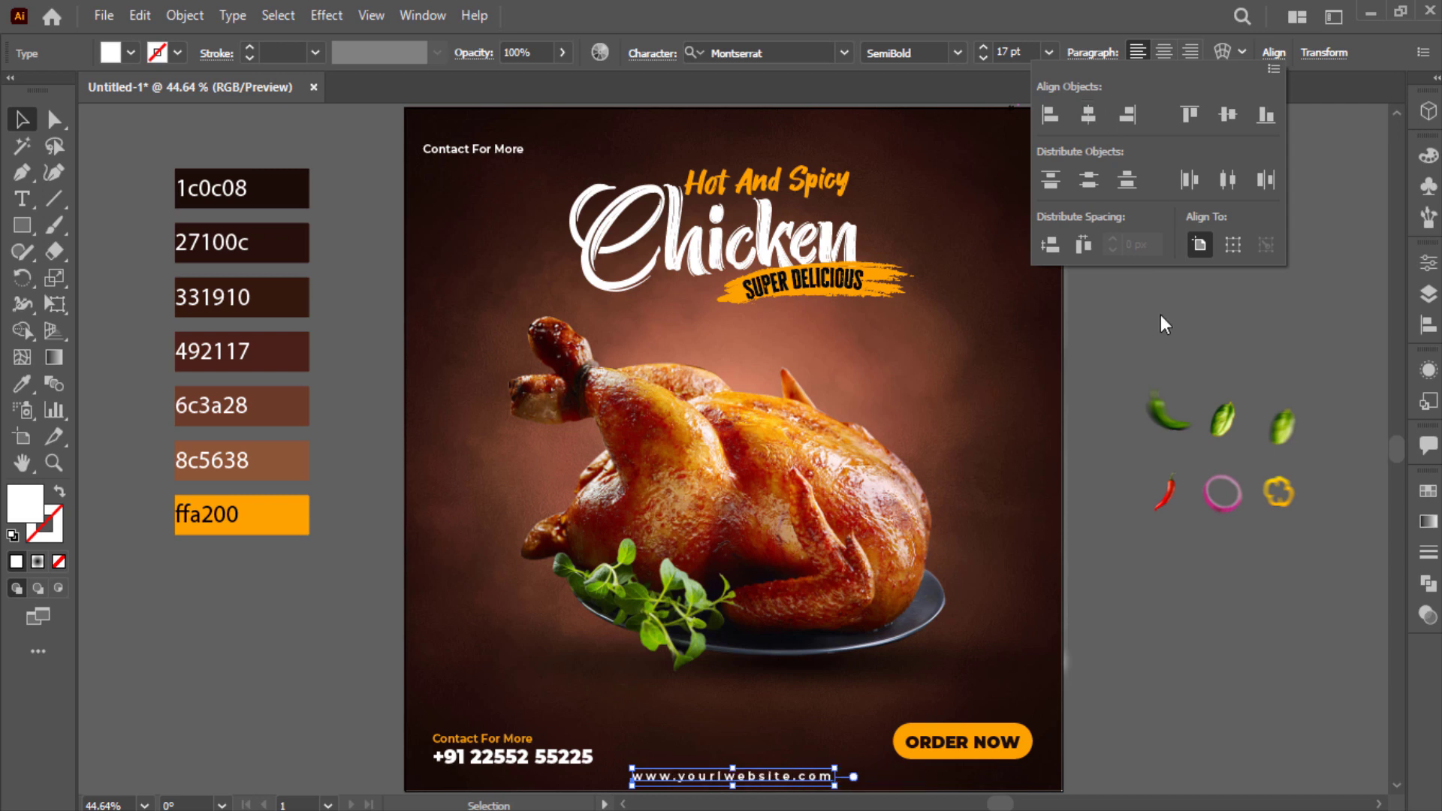
left_click(1189, 742)
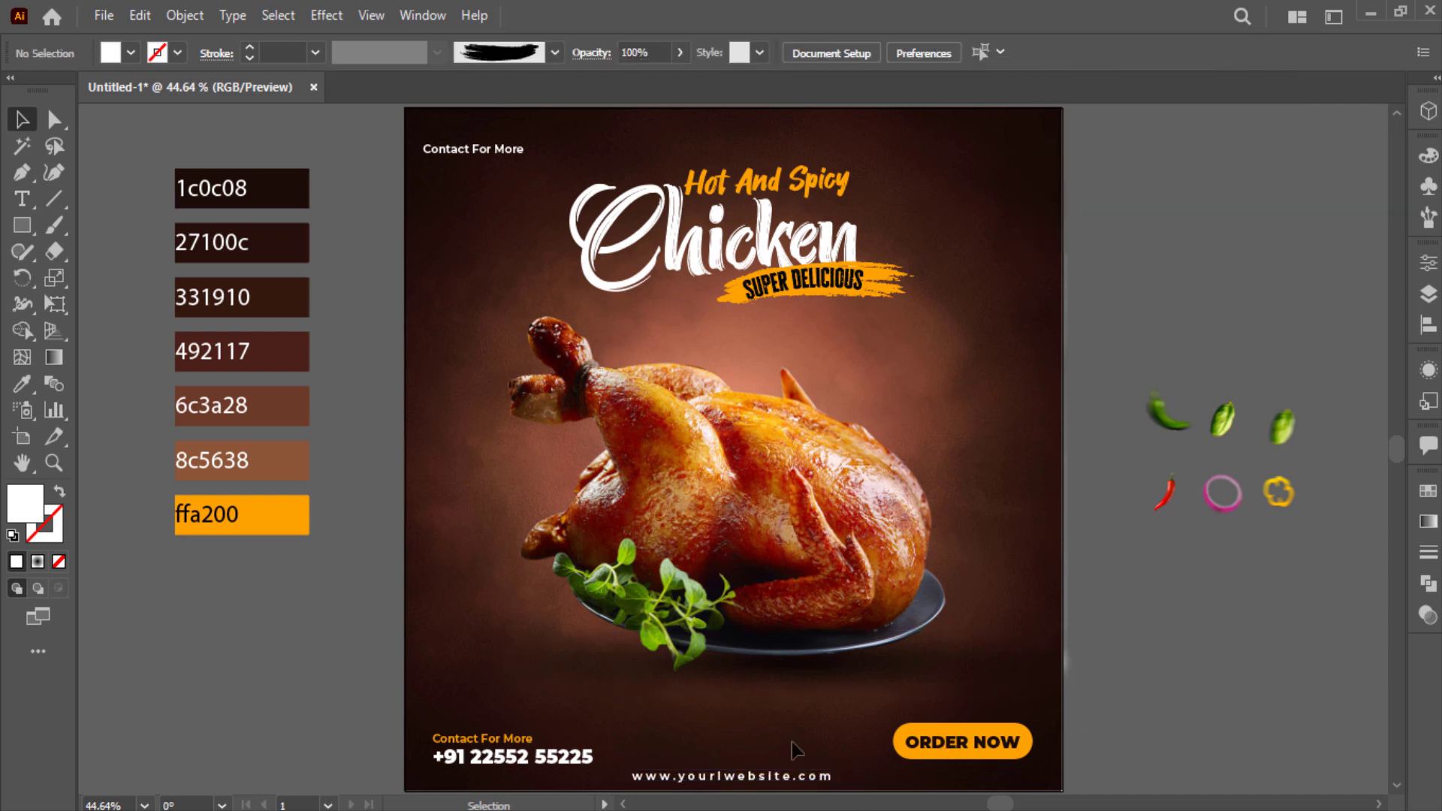
left_click(797, 775)
scroll(1023, 51, "down", 1)
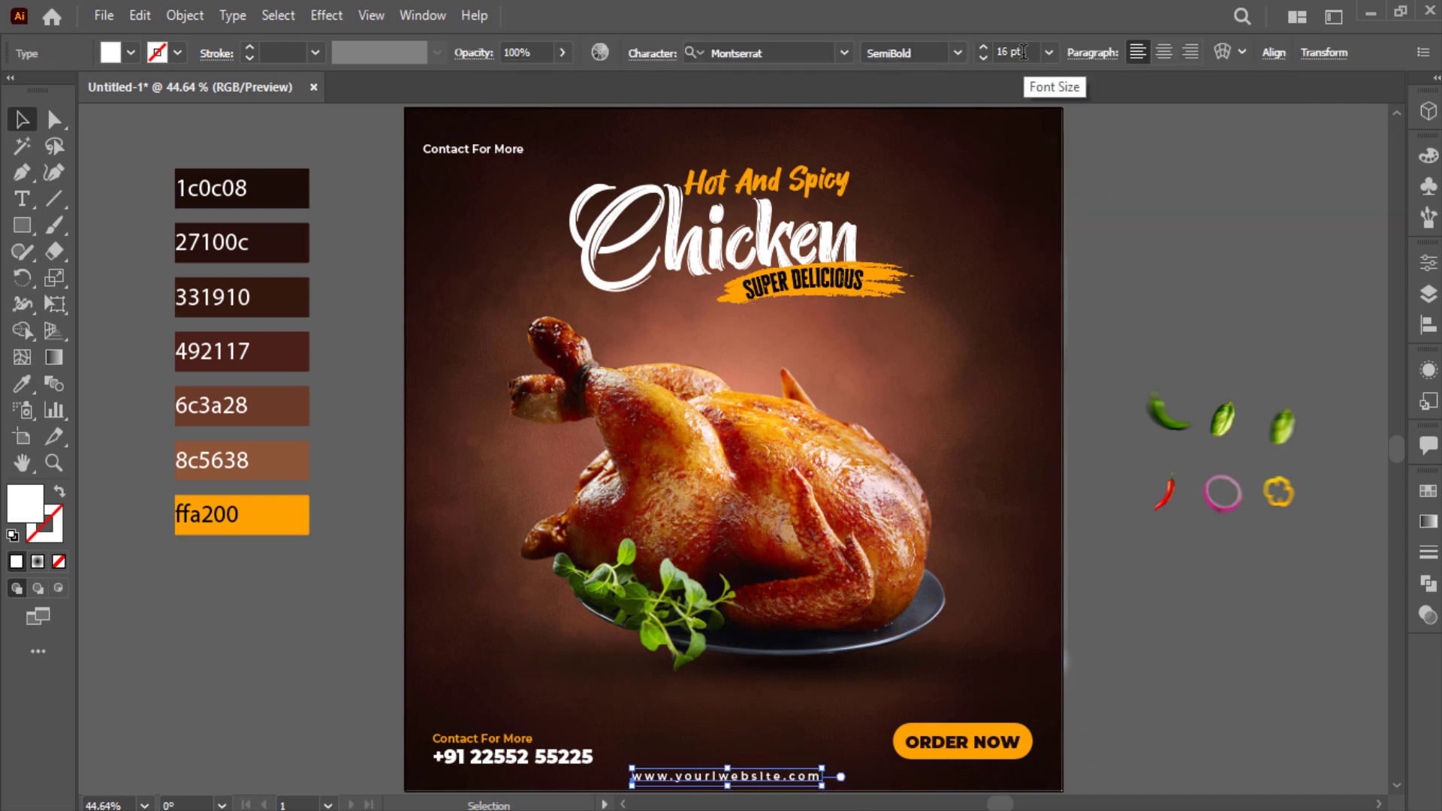
scroll(1023, 51, "down", 2)
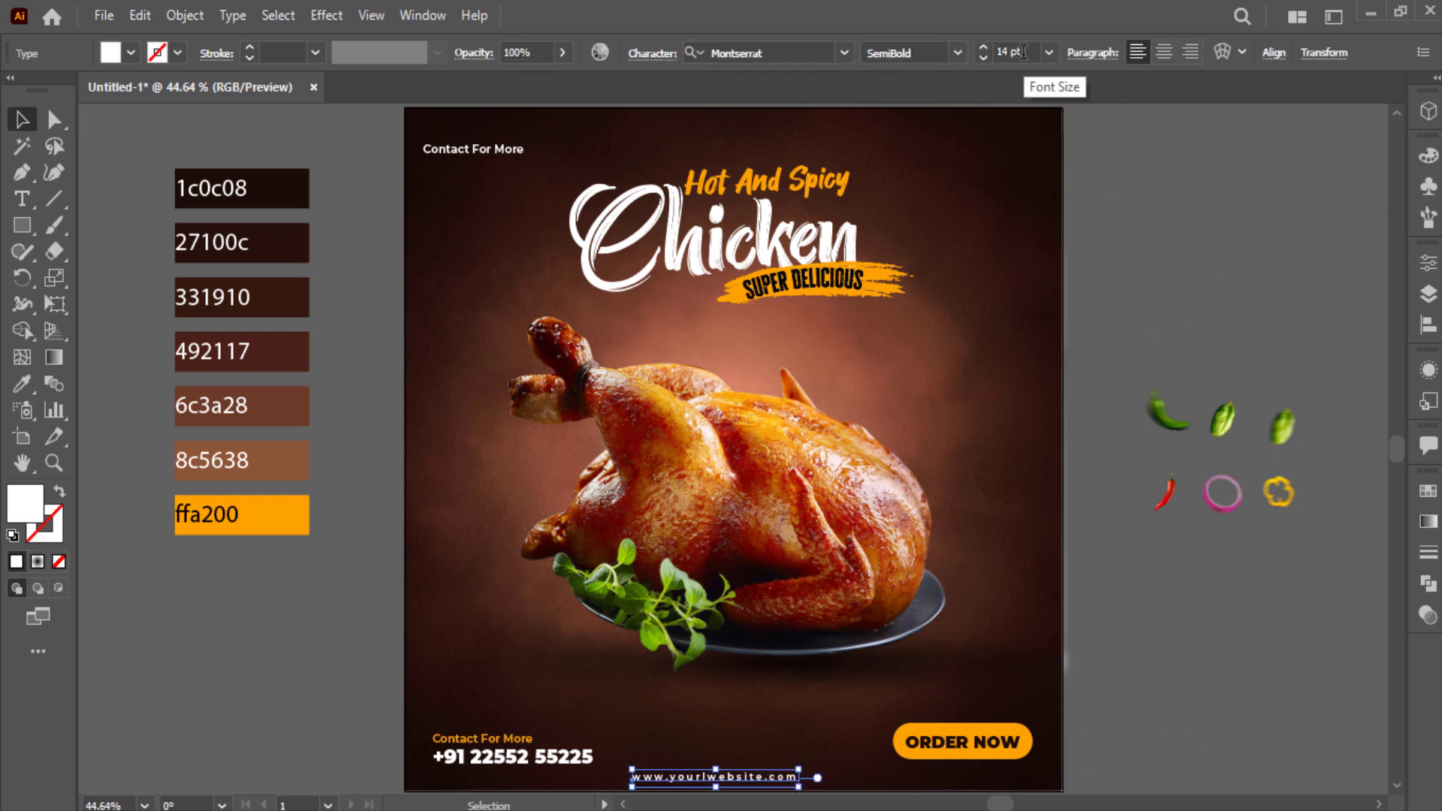
left_click(1273, 53)
left_click(1094, 122)
left_click(1206, 616)
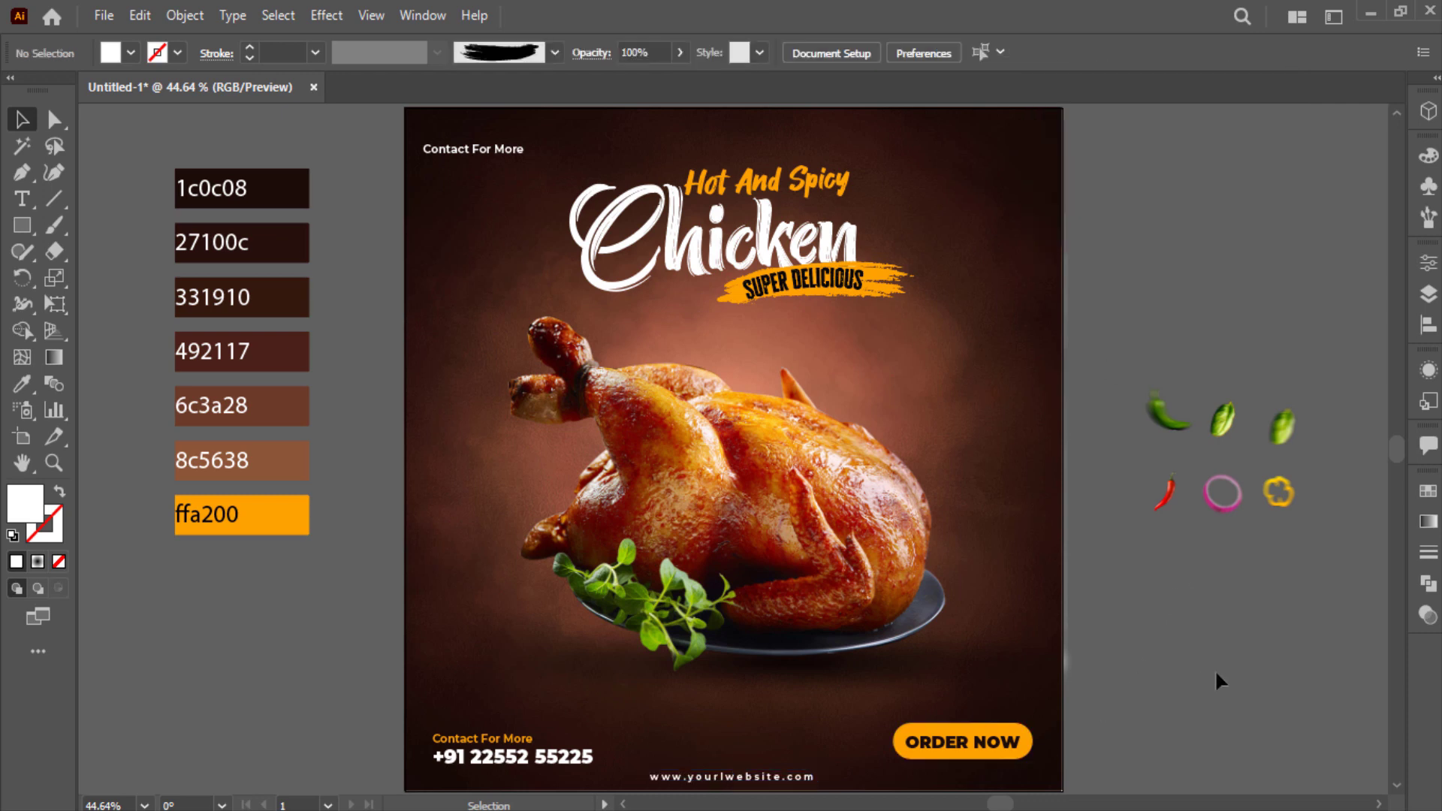
Step: Replace the top-left 'Contact For More' text with 'LOGO'
double_click(485, 148)
key("ctrl+a")
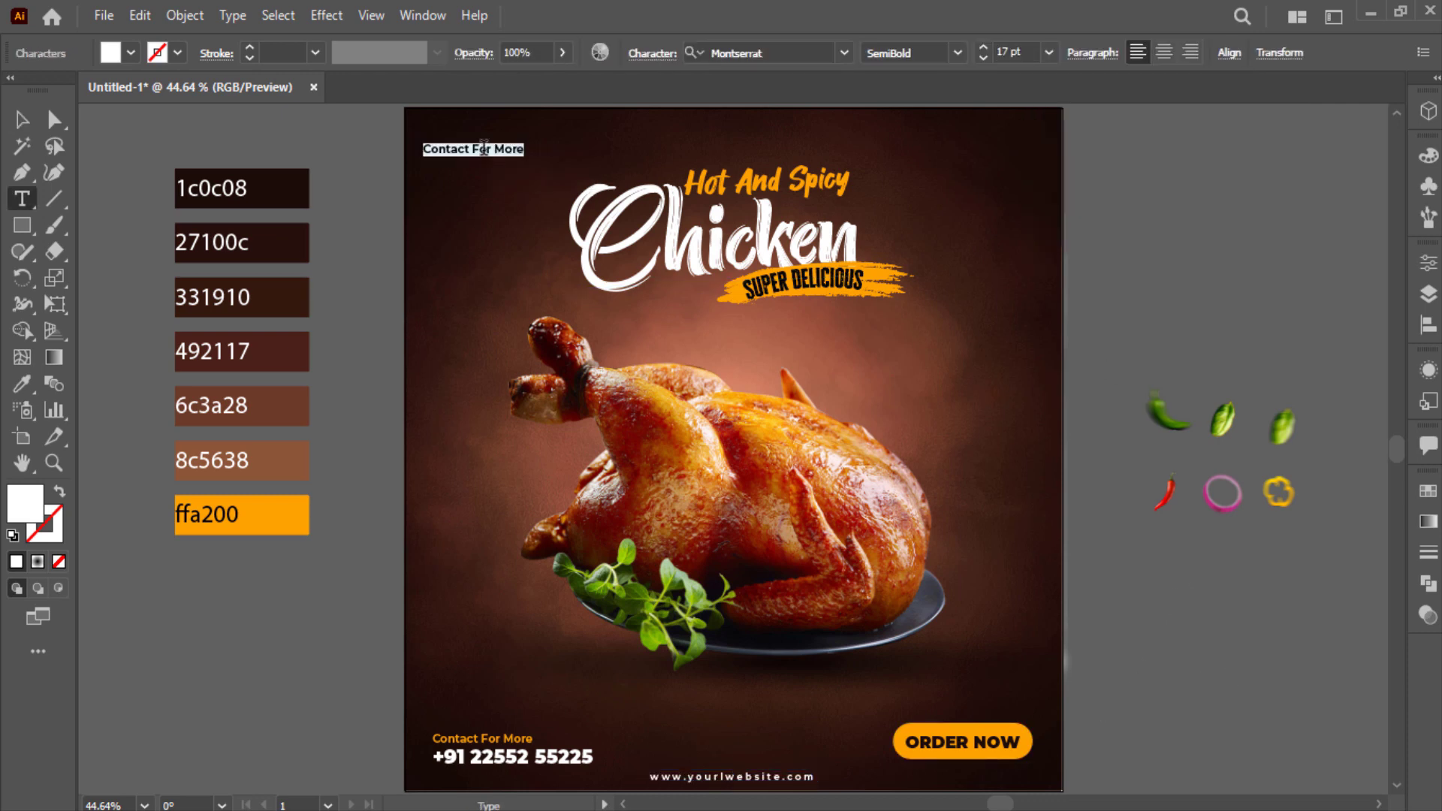
type("LOGO")
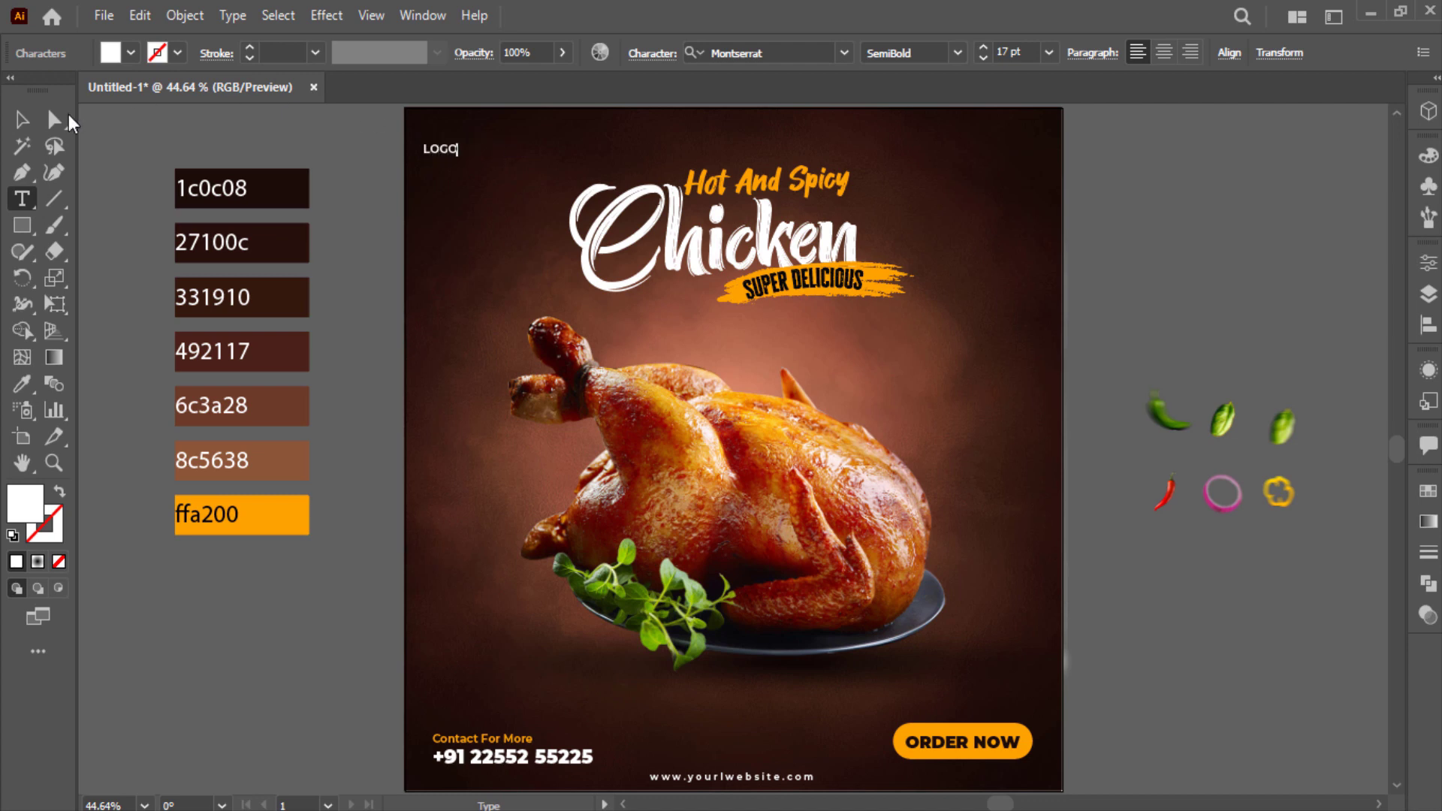
left_click(34, 112)
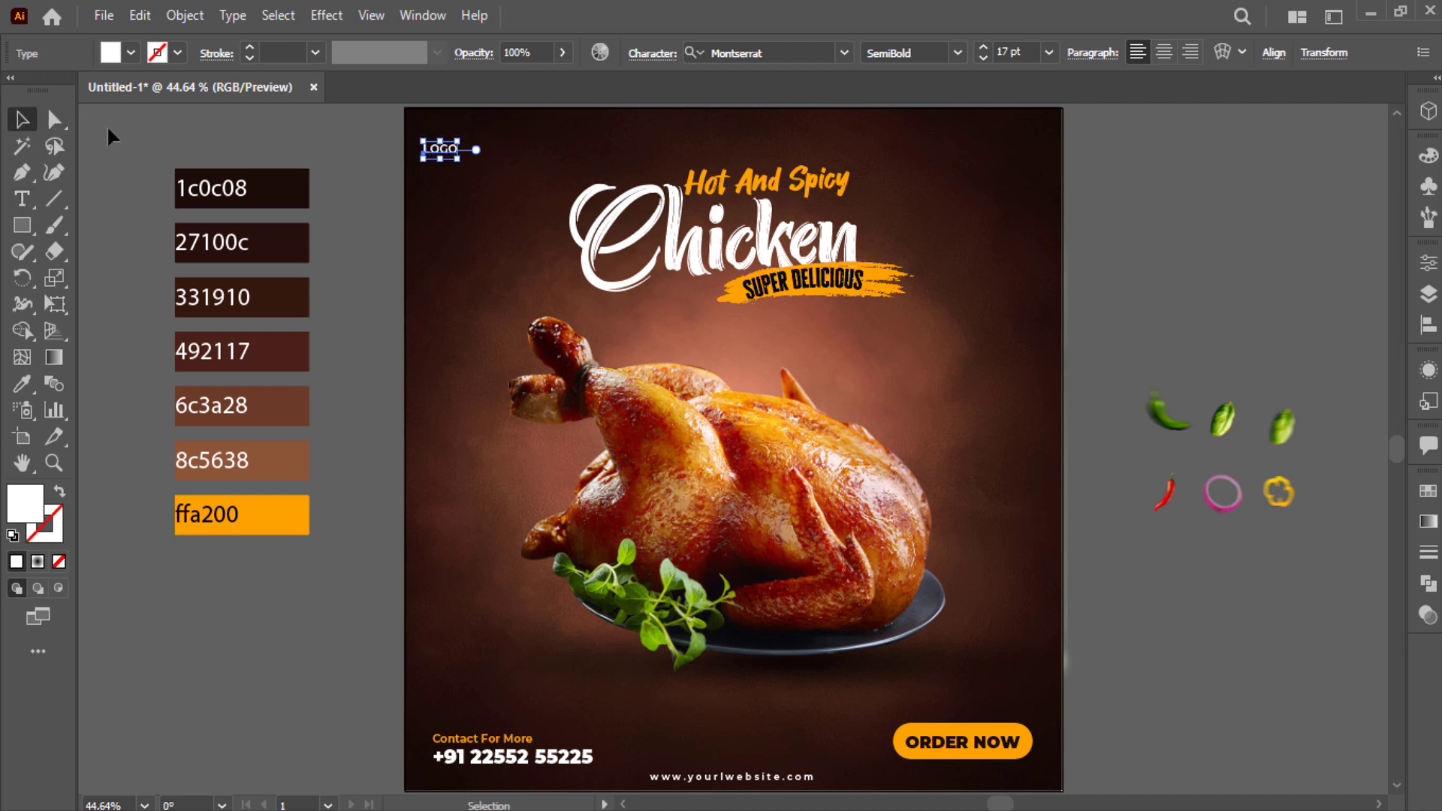
Step: Make LOGO Montserrat Bold at 18 pt and shift it slightly right
left_click(957, 59)
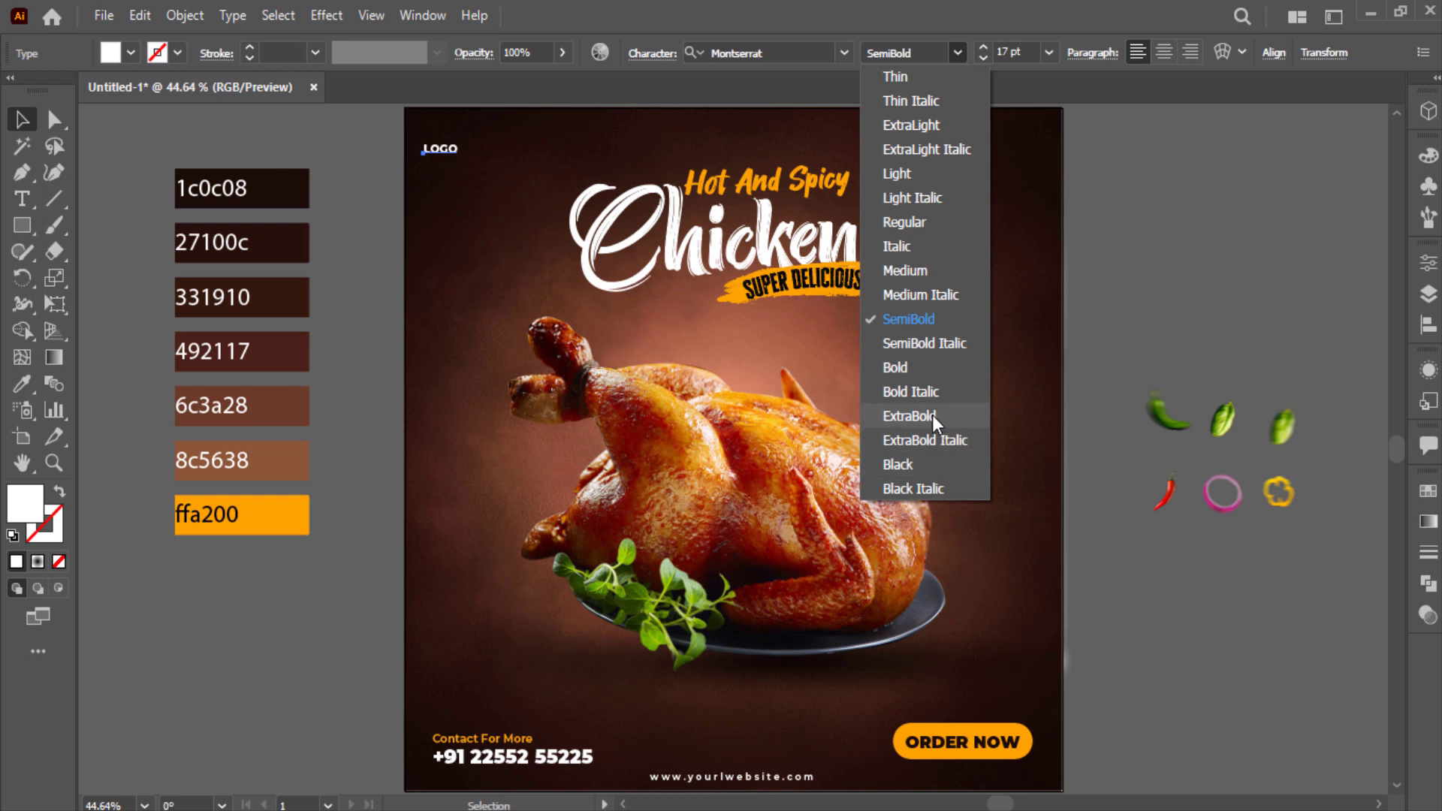
left_click(926, 367)
left_click(509, 245)
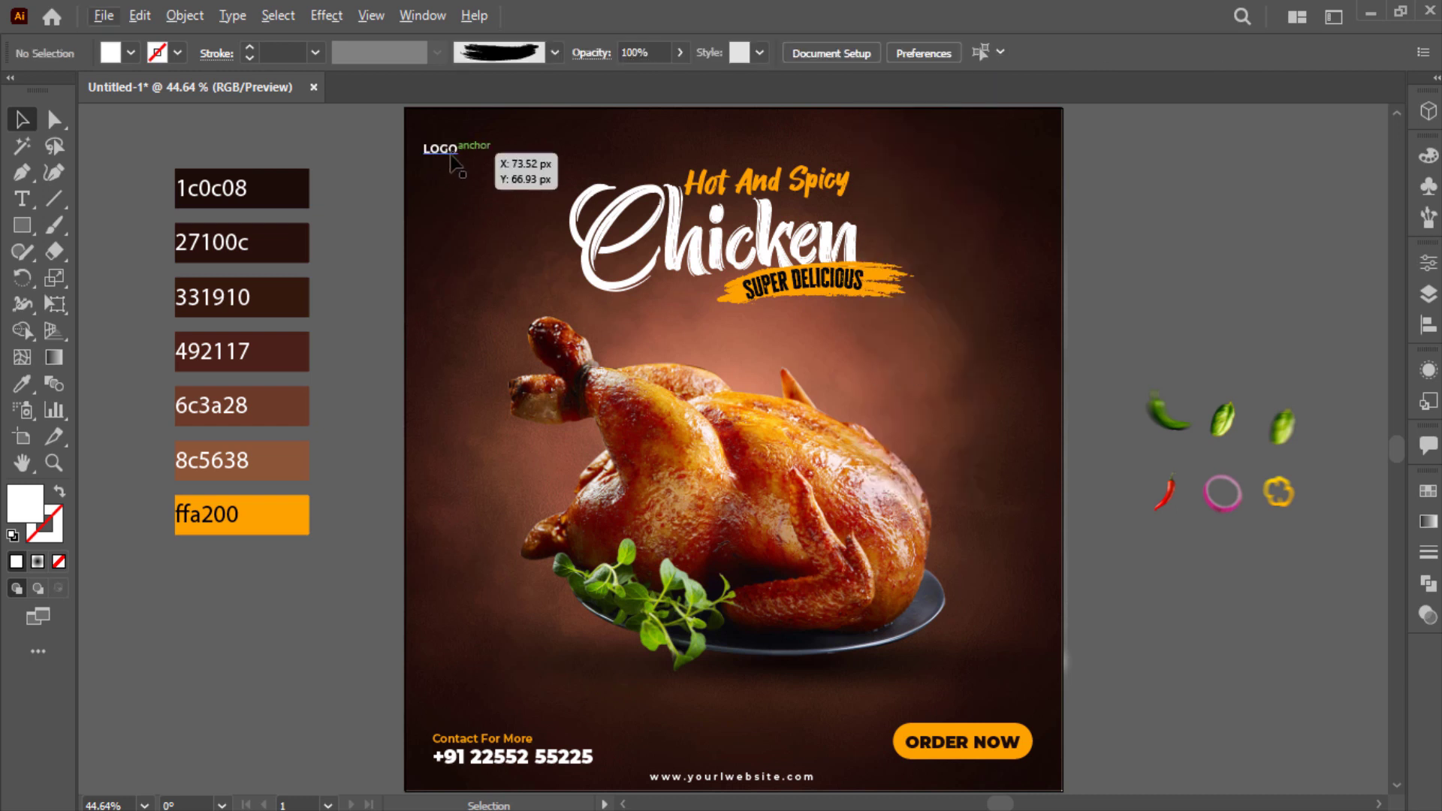
left_click(442, 149)
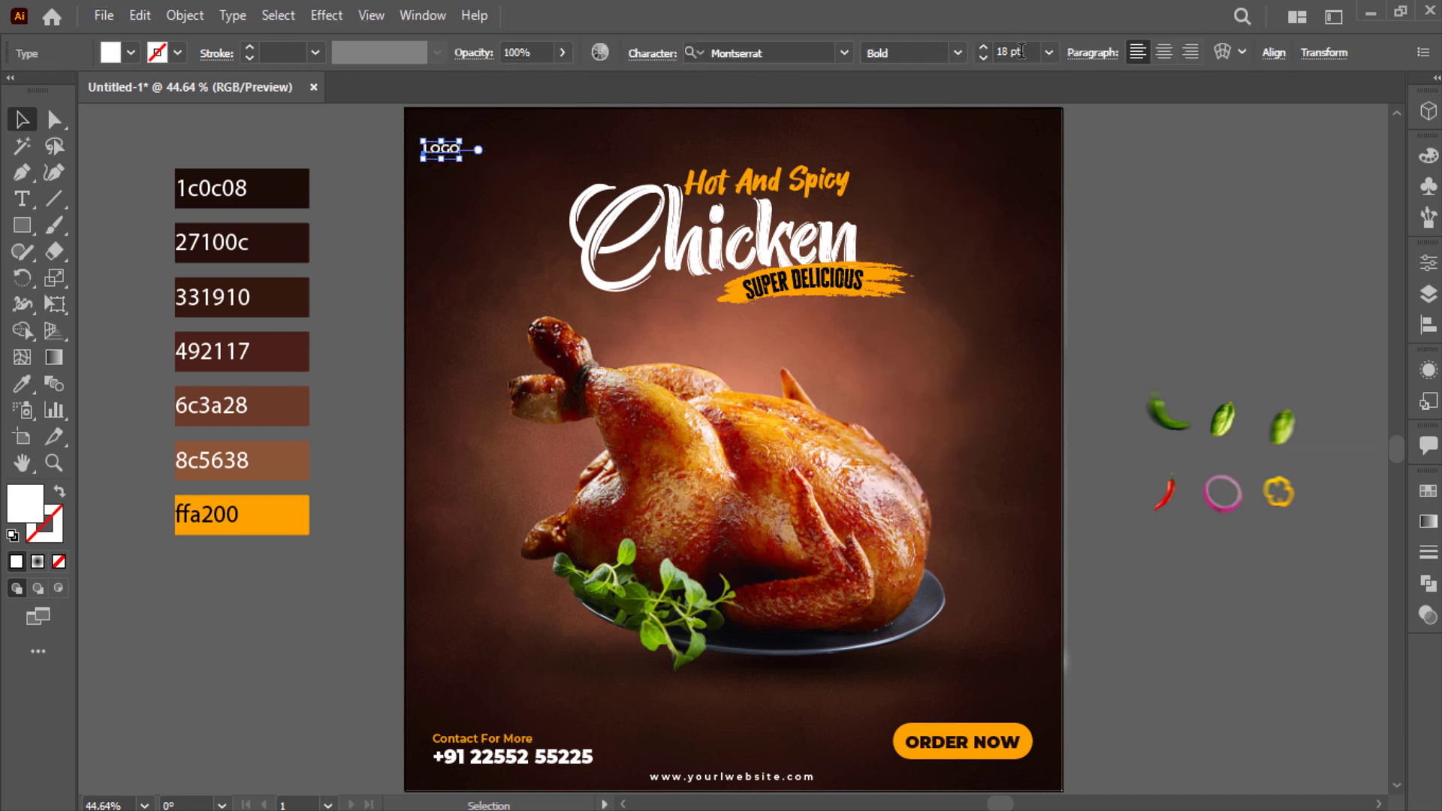
scroll(1021, 51, "up", 2)
left_click(531, 226)
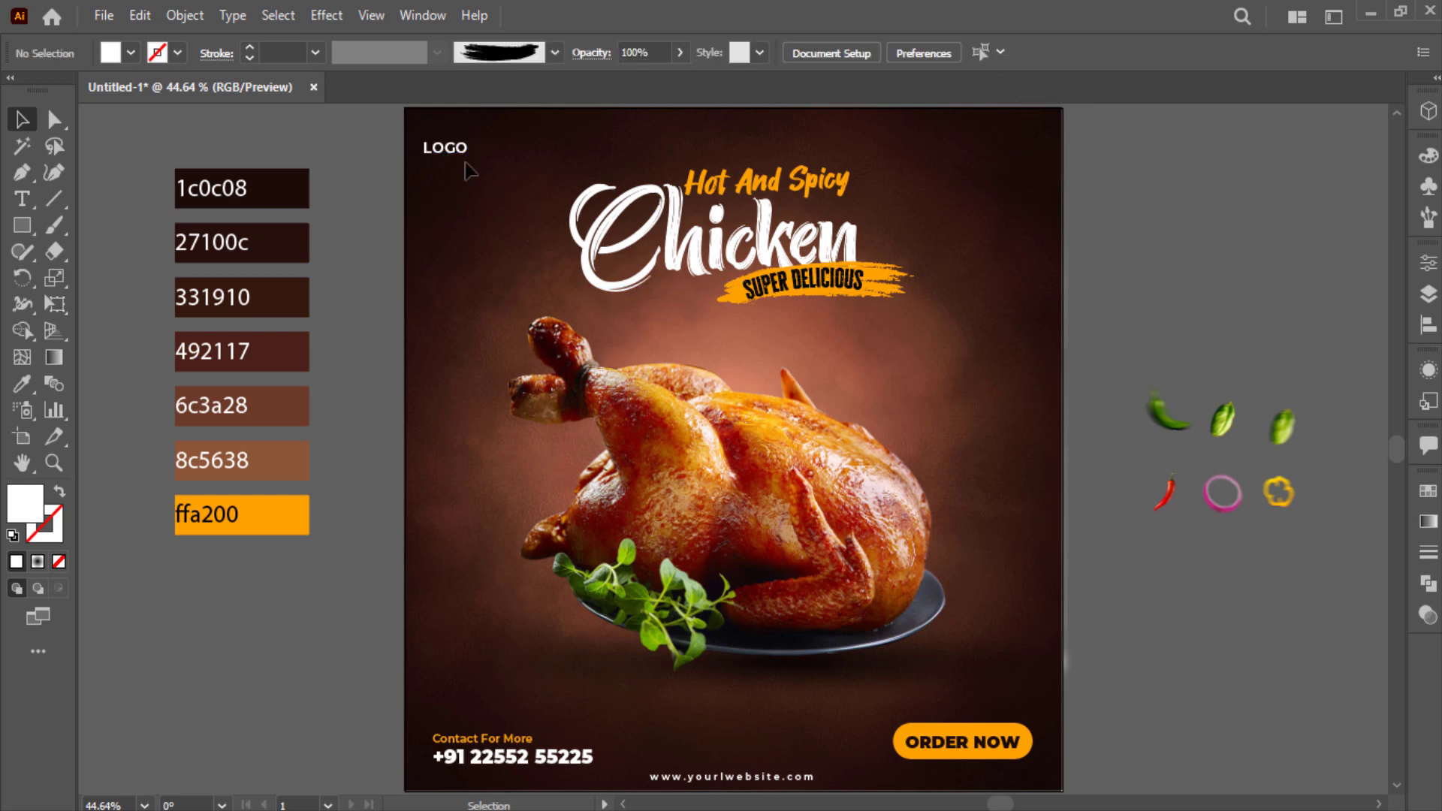
left_click_drag(462, 150, 573, 202)
Step: Bring all six garnish images in front of everything
mouse_move(1170, 420)
left_mouse_down()
mouse_move(819, 434)
mouse_move(1170, 421)
left_mouse_up()
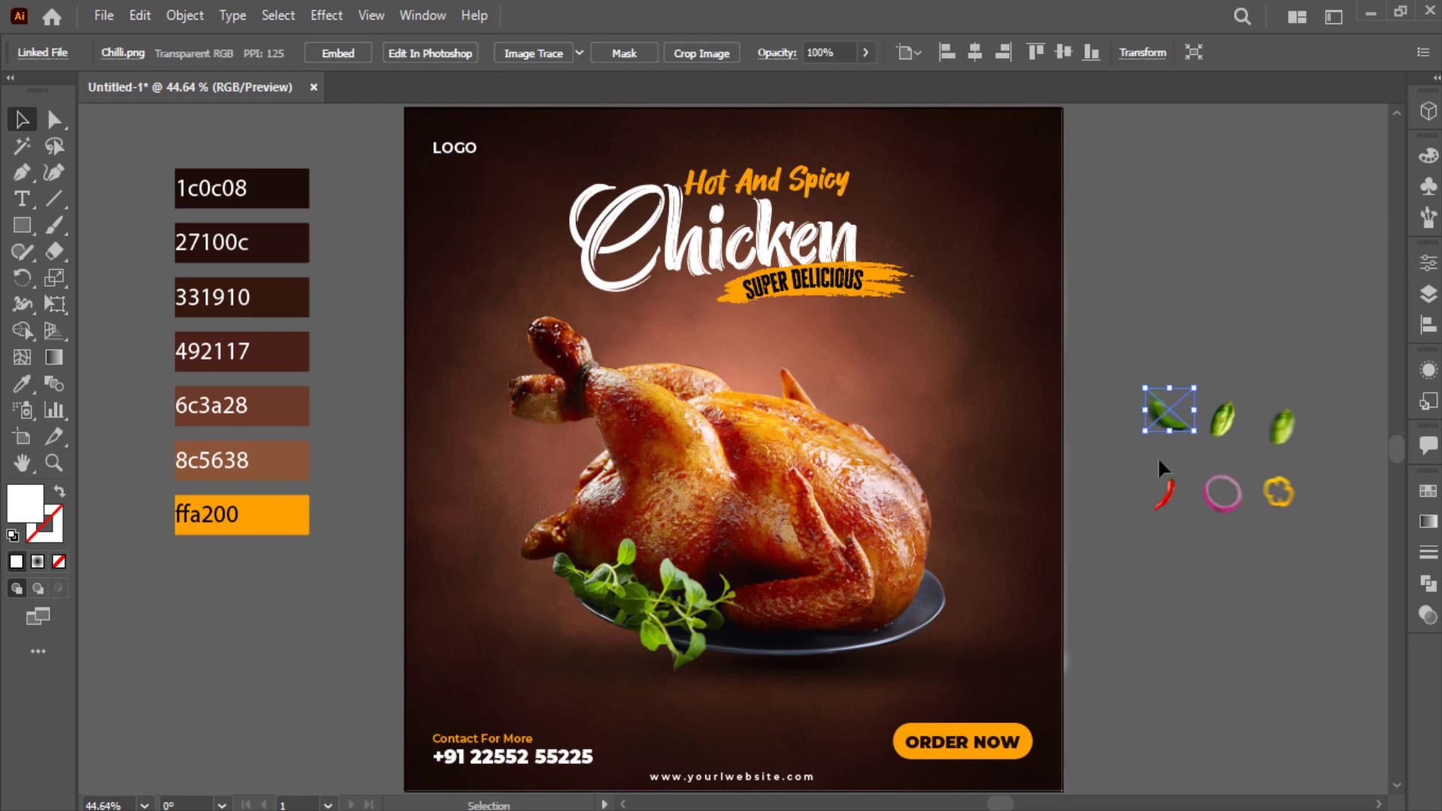
left_click_drag(1127, 376, 1307, 526)
right_click(1245, 499)
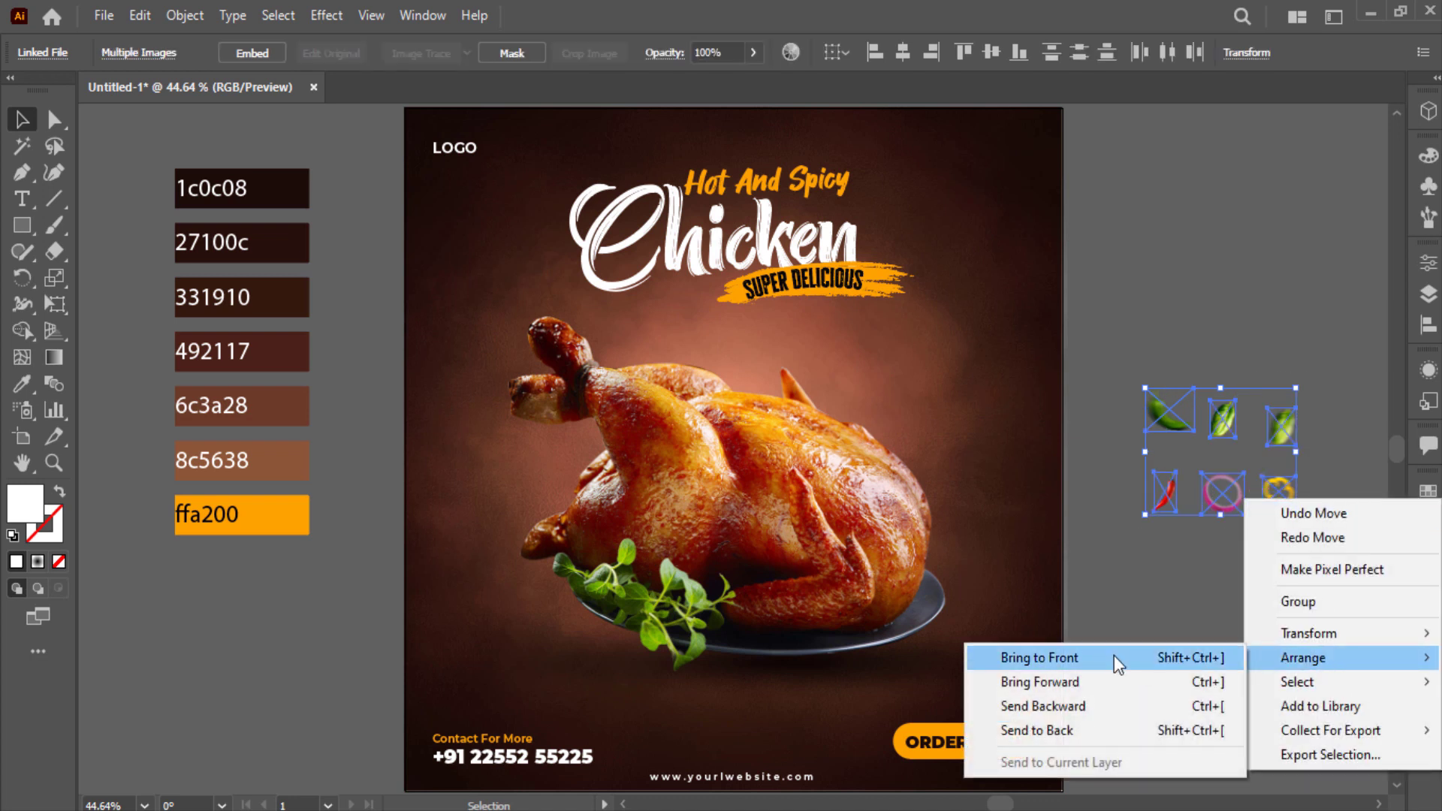
left_click(1114, 658)
left_click(1196, 458)
Step: Place enlarged green chilli on the poster's left edge and red chilli on the right
left_click(1177, 427)
left_click_drag(1177, 428, 436, 498)
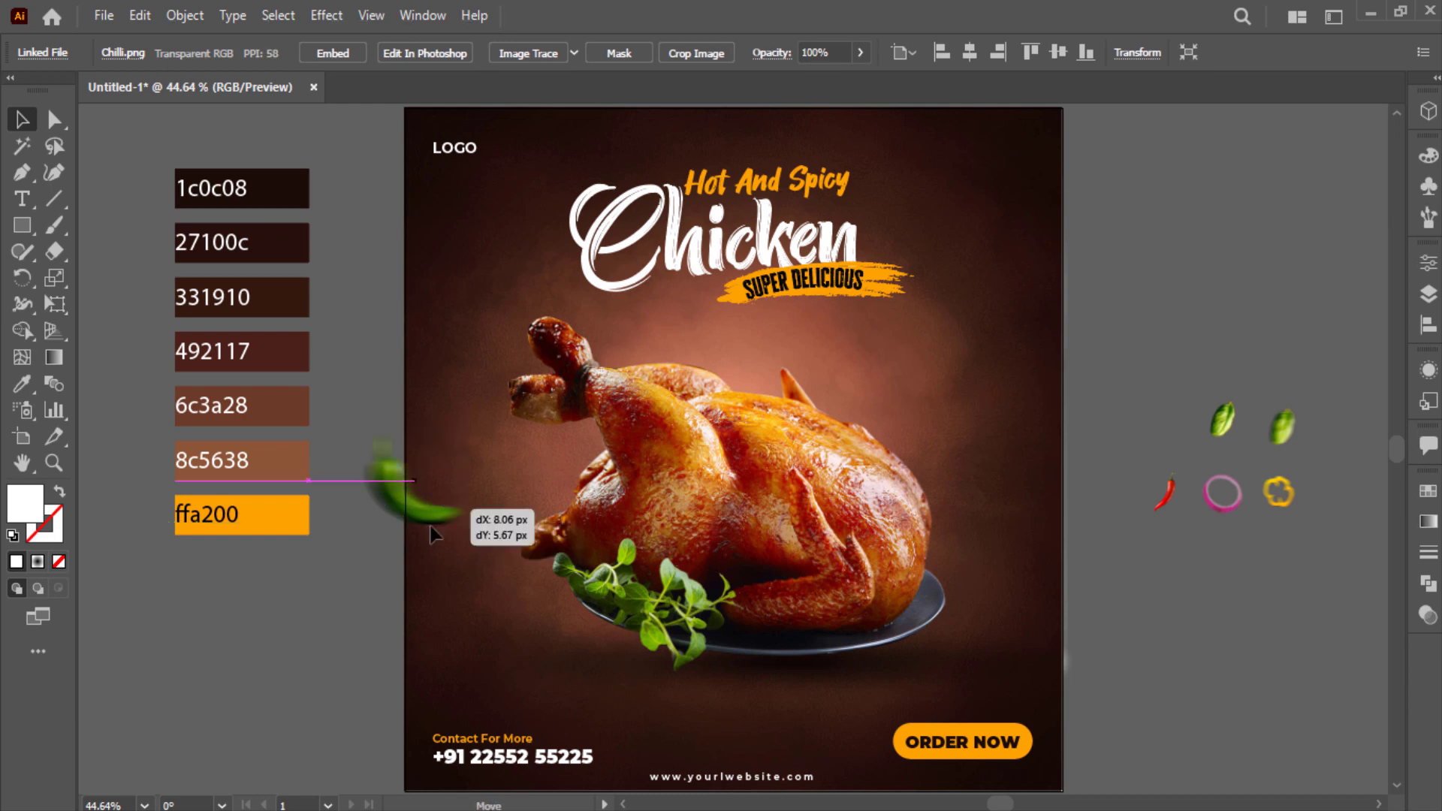
left_click_drag(436, 497, 471, 540)
mouse_move(1158, 499)
left_mouse_down()
mouse_move(1058, 571)
mouse_move(1096, 623)
left_mouse_up()
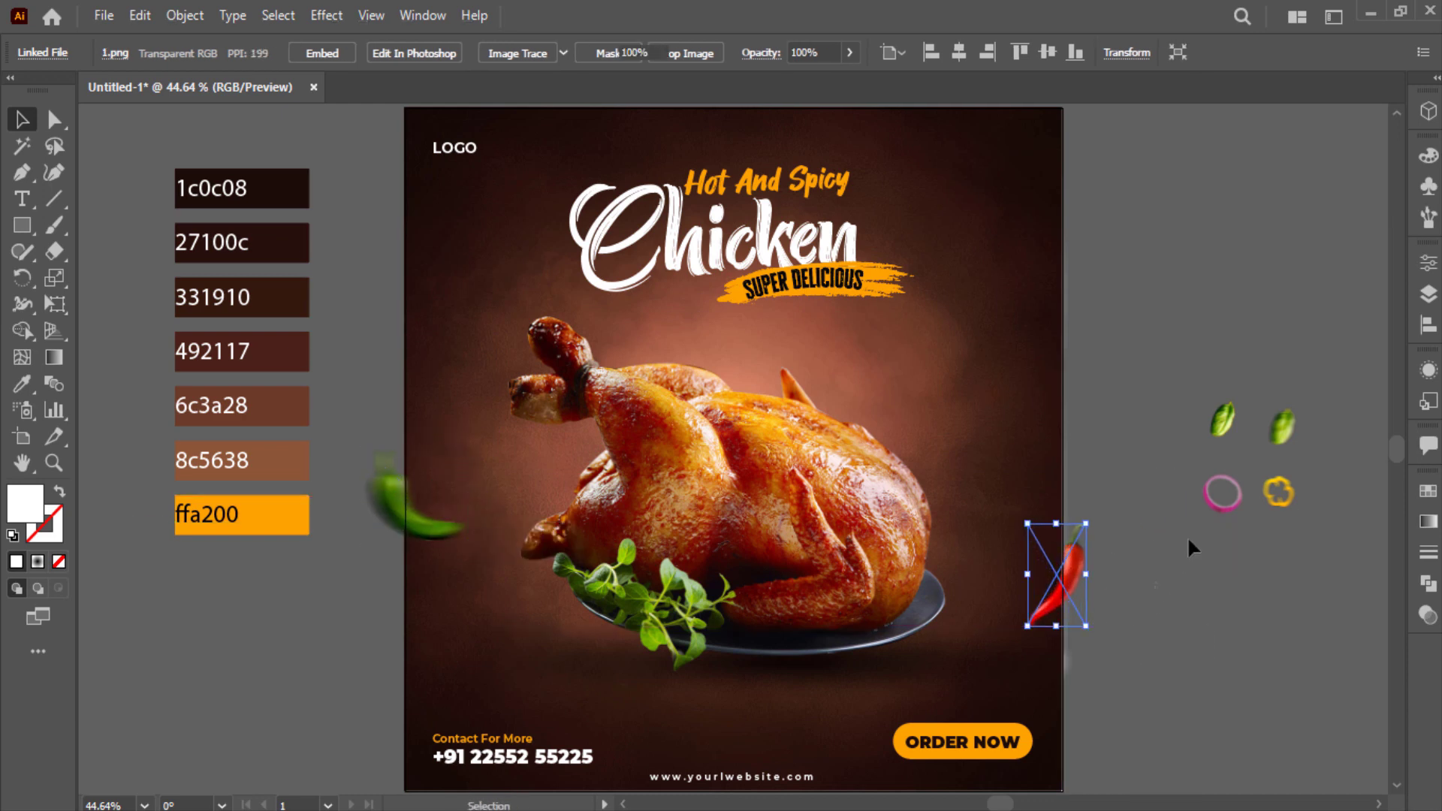
Step: Move the onion ring left of the chicken and two green leaves onto the poster
mouse_move(1223, 494)
left_mouse_down()
mouse_move(900, 400)
mouse_move(915, 415)
mouse_move(887, 358)
left_mouse_up()
left_click(972, 399)
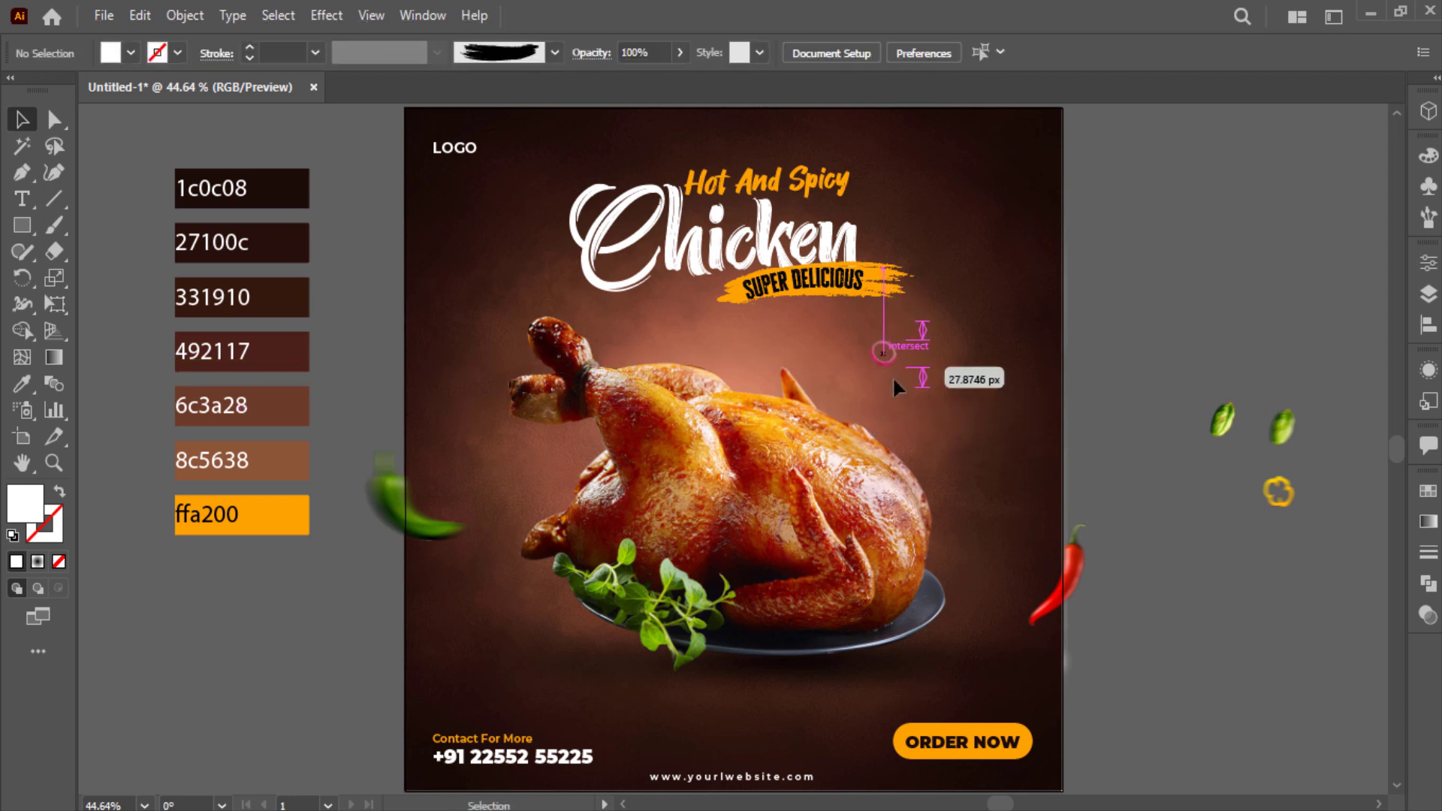
left_click(1232, 434)
mouse_move(1221, 425)
left_mouse_down()
mouse_move(982, 552)
mouse_move(976, 526)
left_mouse_up()
left_click(1239, 492)
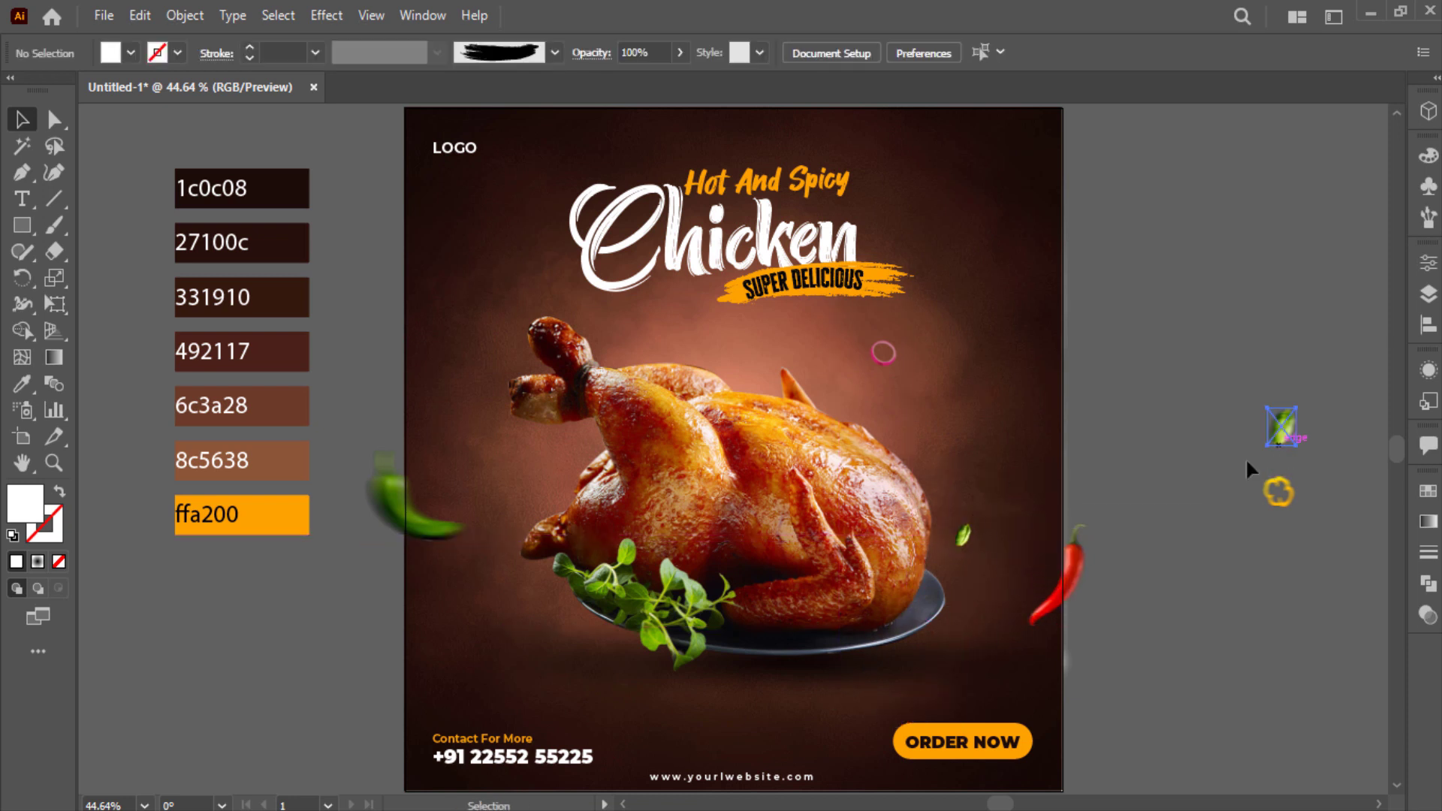
left_click_drag(1283, 426, 986, 383)
mouse_move(885, 353)
left_mouse_down()
mouse_move(499, 358)
mouse_move(503, 371)
left_mouse_up()
Step: Enlarge the small green leaf and place a leaf at the poster's right edge
left_click(952, 386)
left_click(1007, 368)
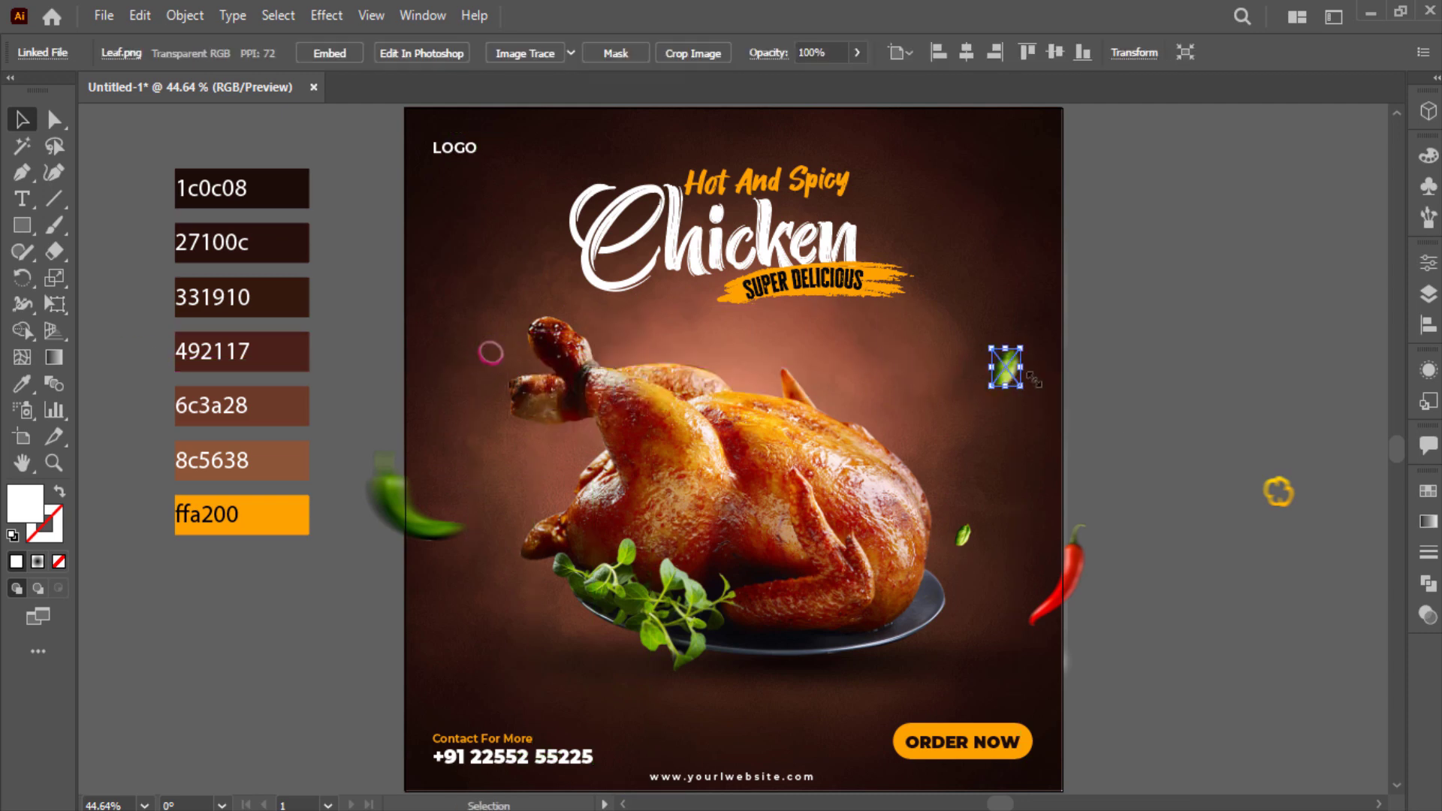
mouse_move(1023, 387)
left_mouse_down()
mouse_move(1031, 403)
mouse_move(1082, 365)
left_mouse_up()
left_click(1252, 501)
Step: Add the yellow pepper ring to the poster and a leaf copy left of the chicken
mouse_move(1277, 500)
left_mouse_down()
mouse_move(933, 391)
mouse_move(544, 650)
mouse_move(511, 651)
mouse_move(507, 672)
left_mouse_up()
left_click(1289, 434)
left_click(529, 655)
left_click(1070, 511)
mouse_move(963, 535)
left_mouse_down()
mouse_move(698, 669)
mouse_move(528, 601)
mouse_move(537, 502)
left_mouse_up()
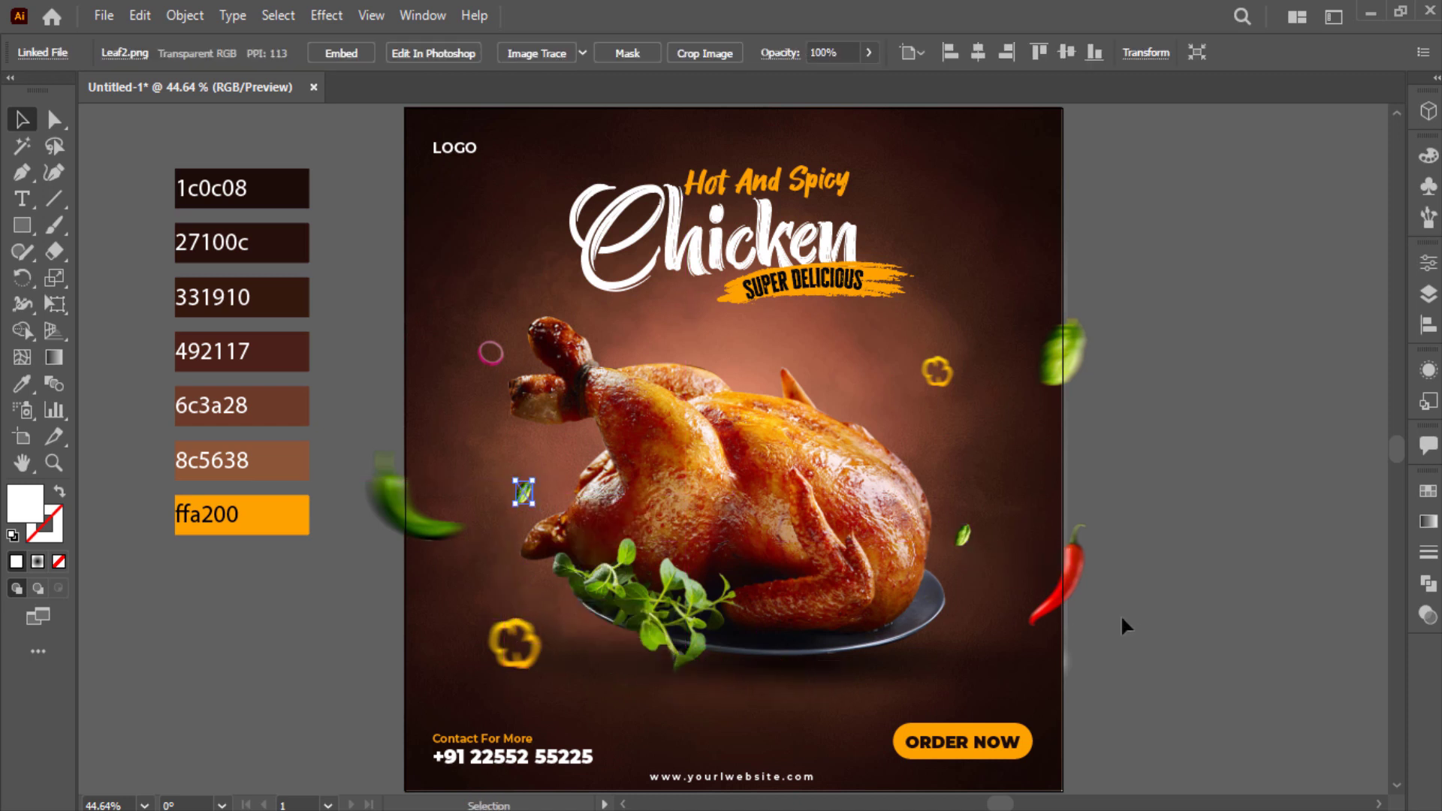
left_click(1065, 589)
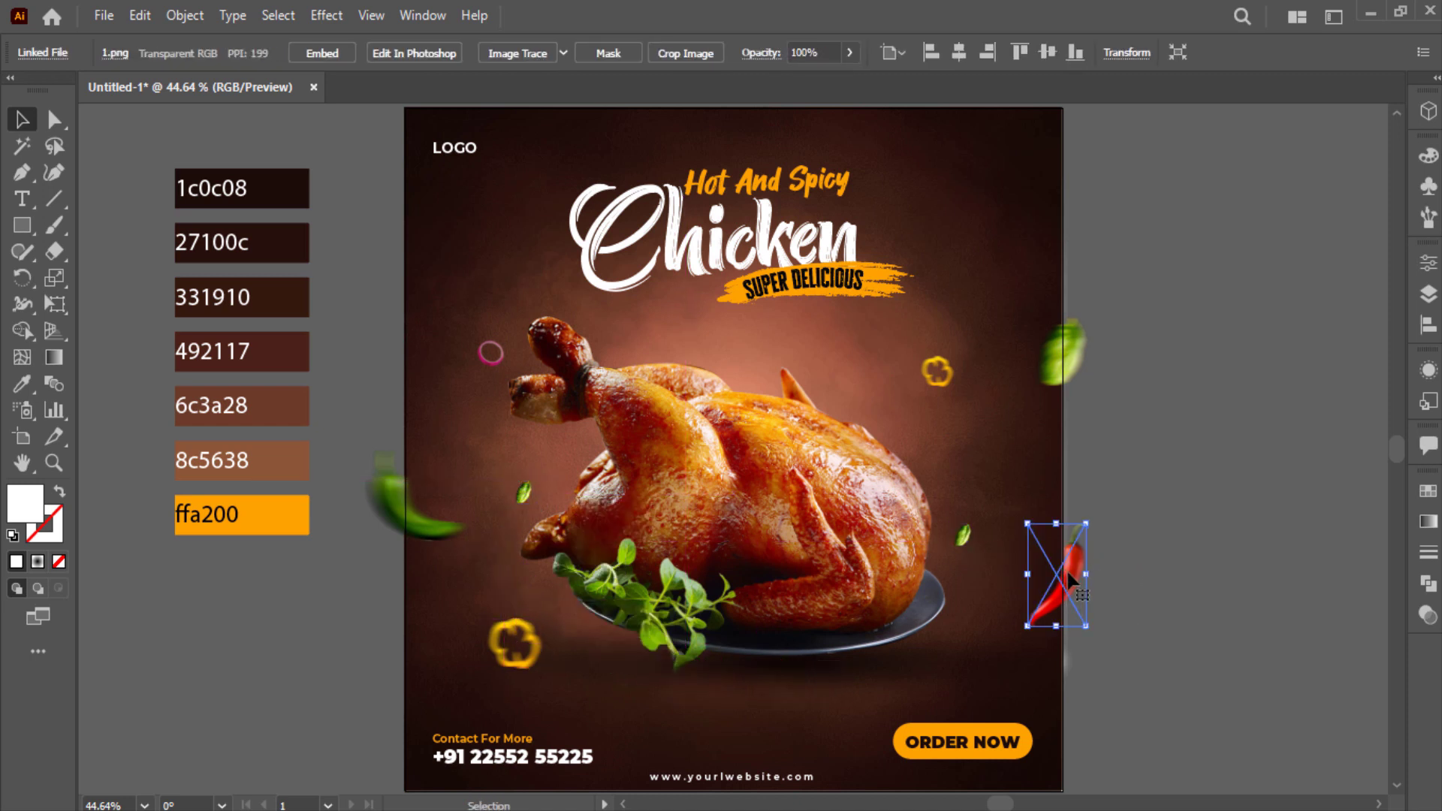
Step: Copy the red chili to the upper left and rotate it roughly horizontal
left_click_drag(1067, 569, 424, 308)
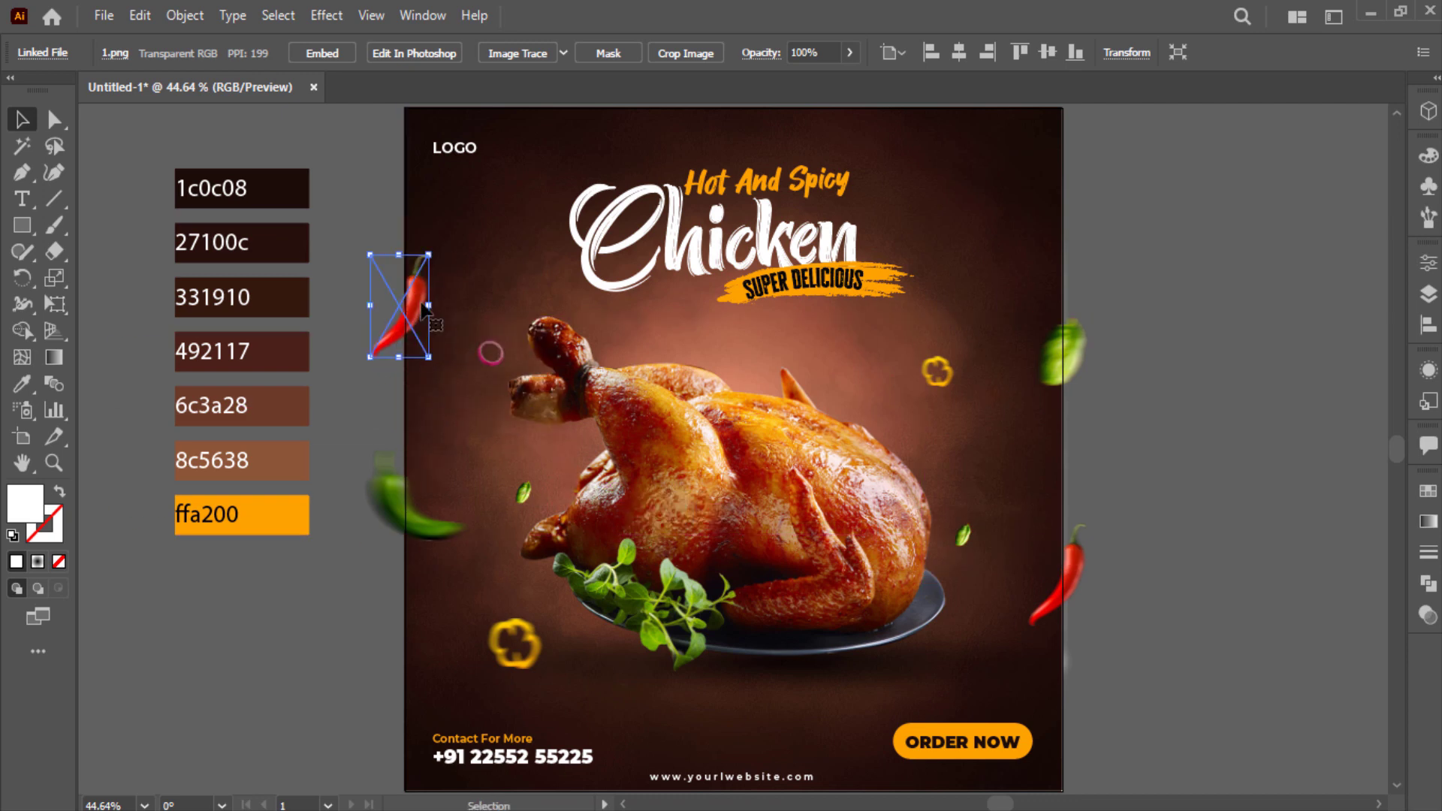
right_click(425, 308)
left_click(466, 259)
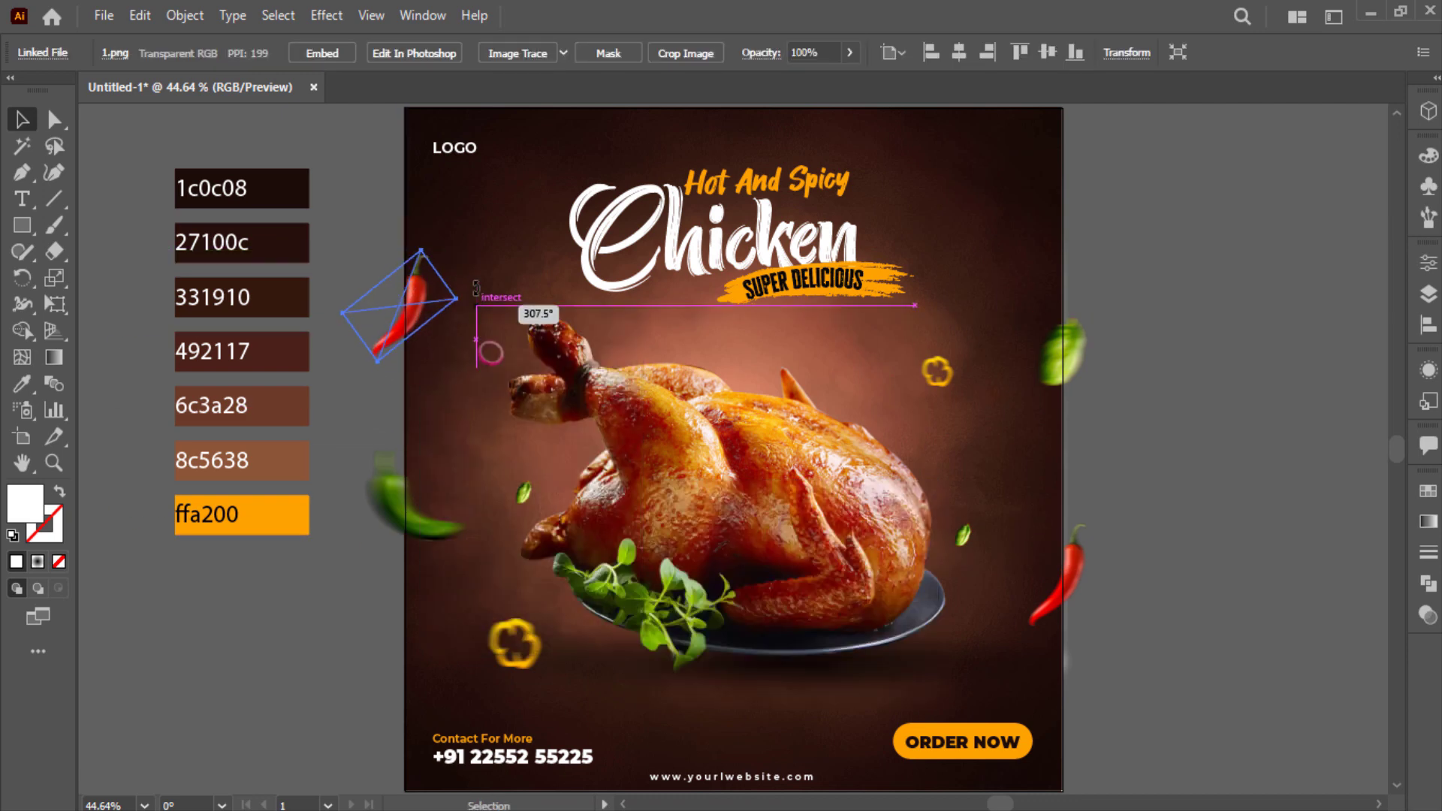
mouse_move(451, 266)
left_mouse_down()
mouse_move(460, 331)
mouse_move(444, 308)
left_mouse_up()
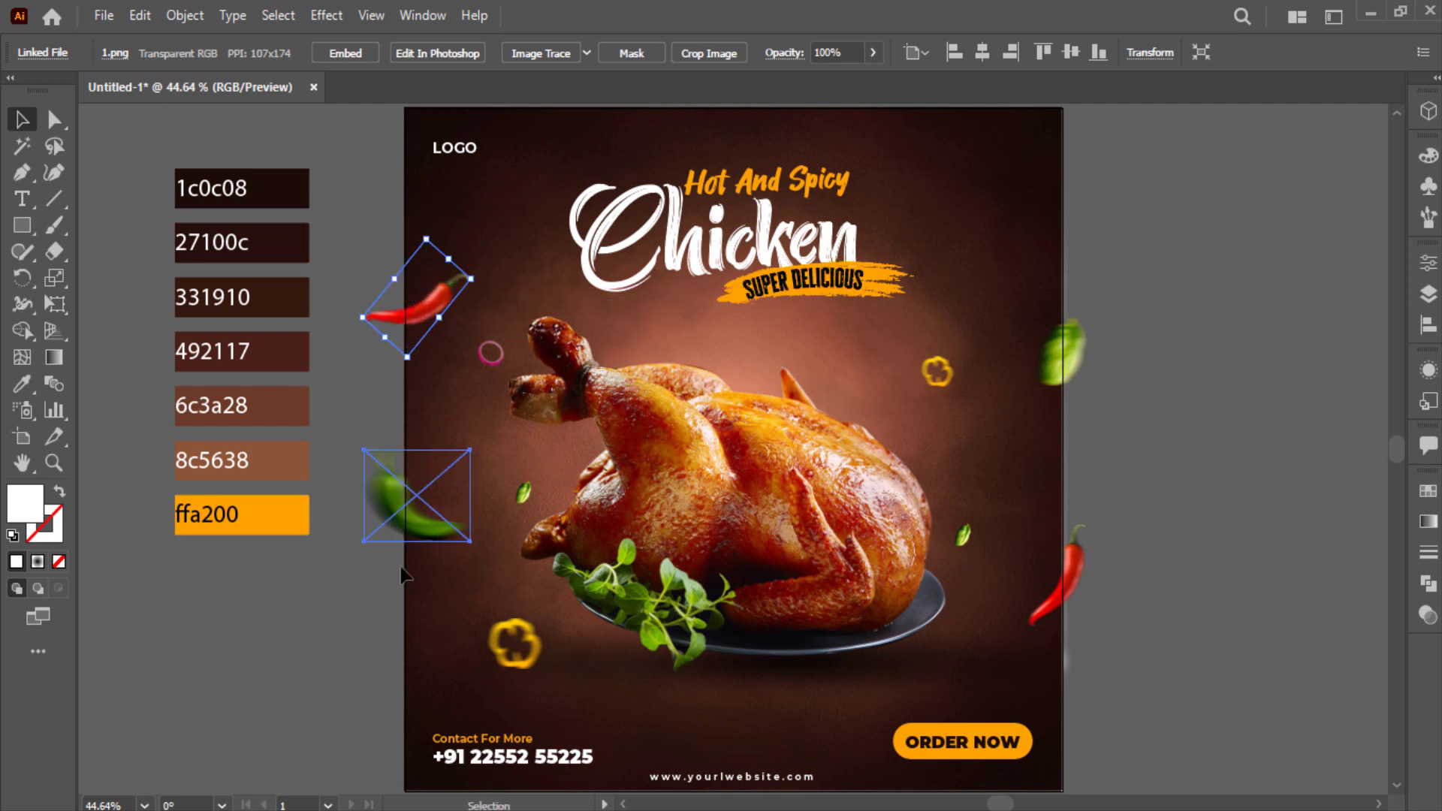
Step: Lower, tilt and enlarge the green chili, and enlarge the red chili at right
left_click_drag(410, 495, 410, 545)
left_click_drag(485, 519, 490, 539)
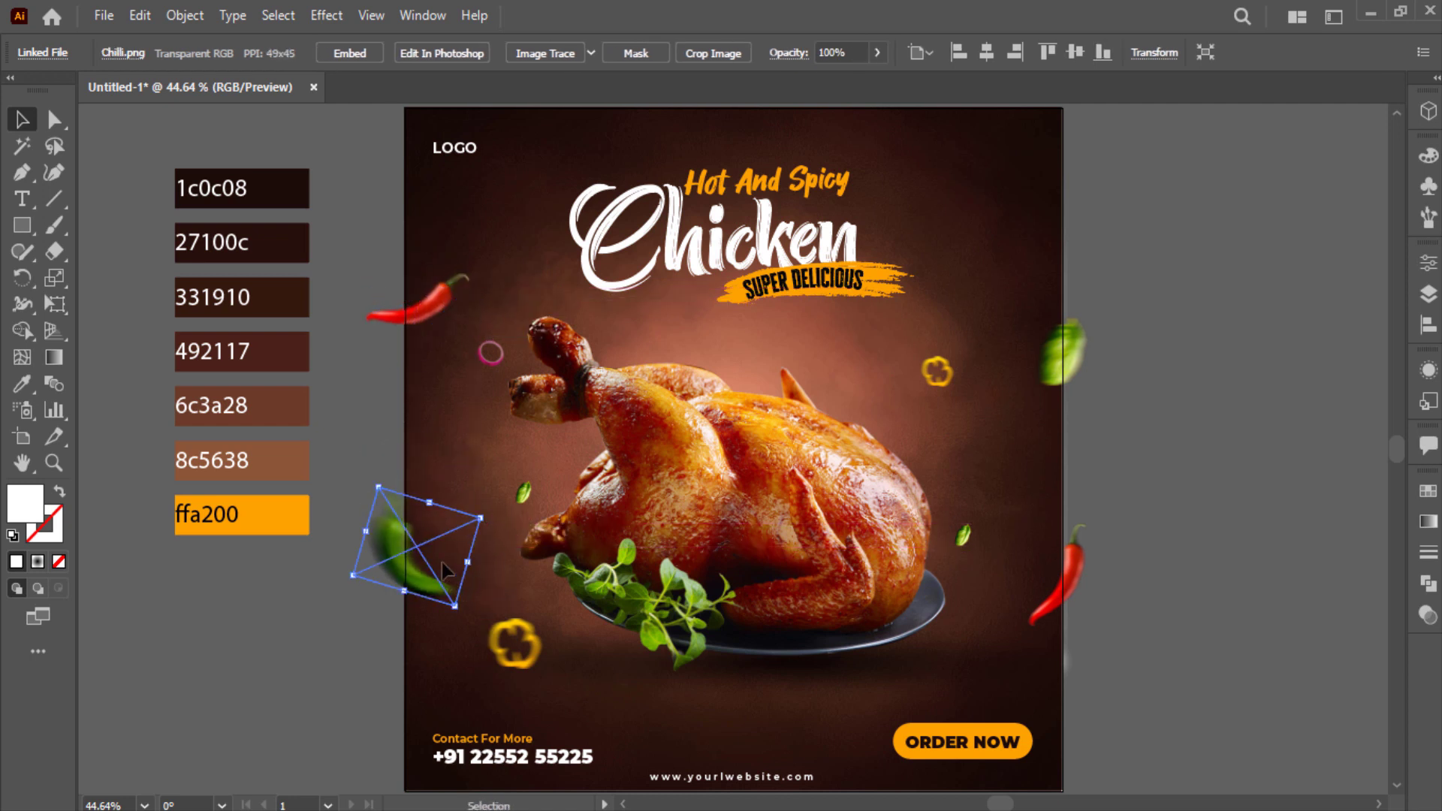
left_click_drag(444, 582, 463, 594)
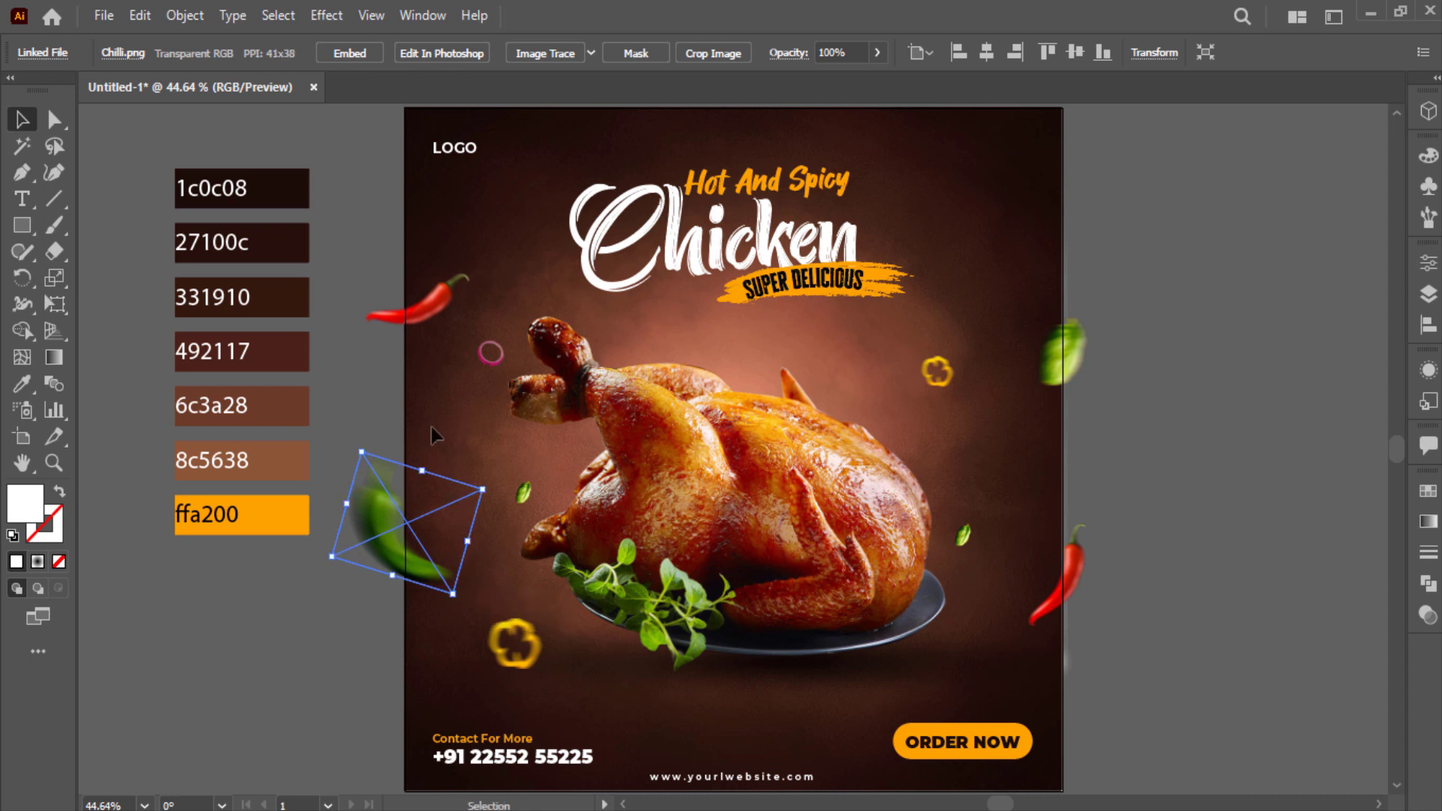
left_click(1139, 512)
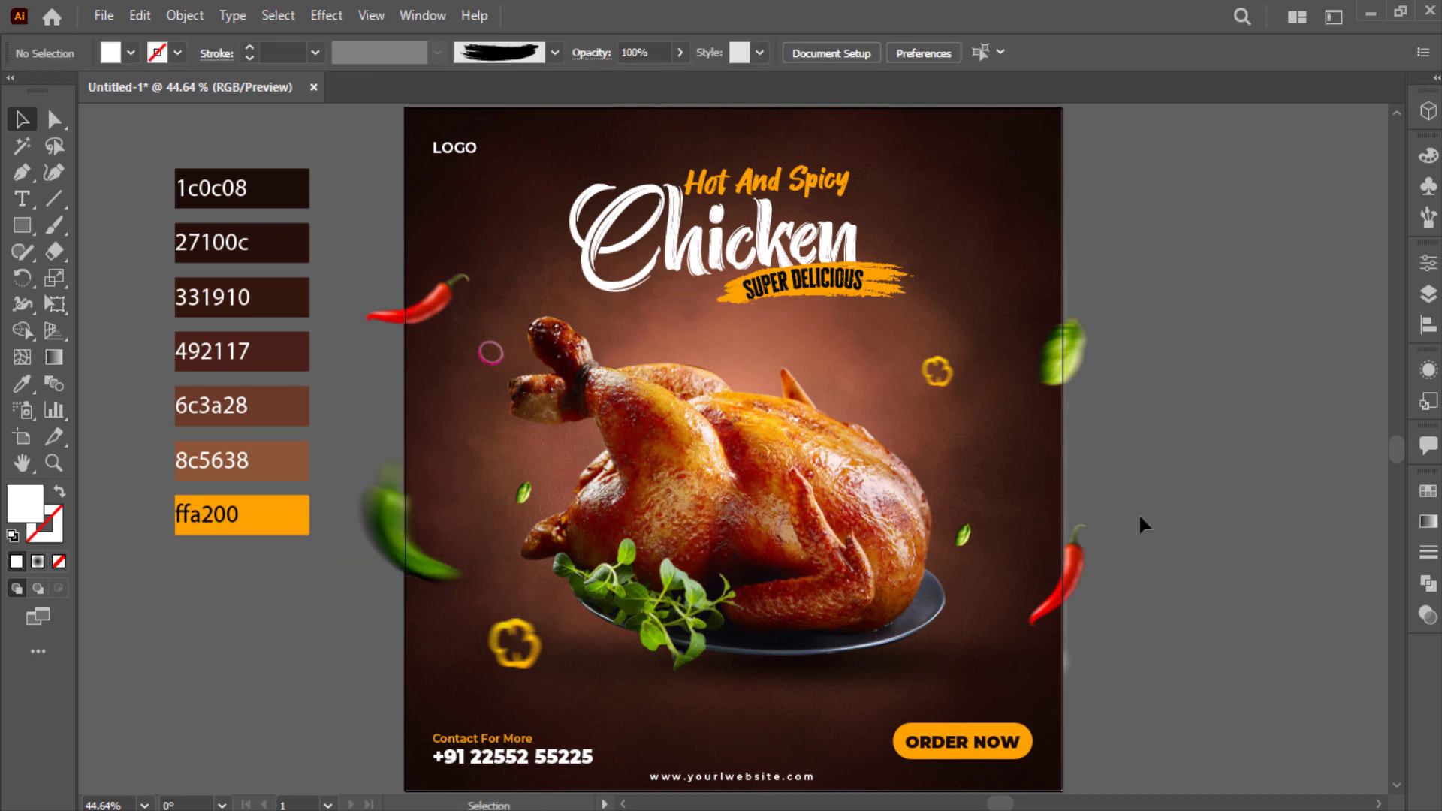
left_click(1081, 555)
left_click_drag(1086, 524, 1119, 511)
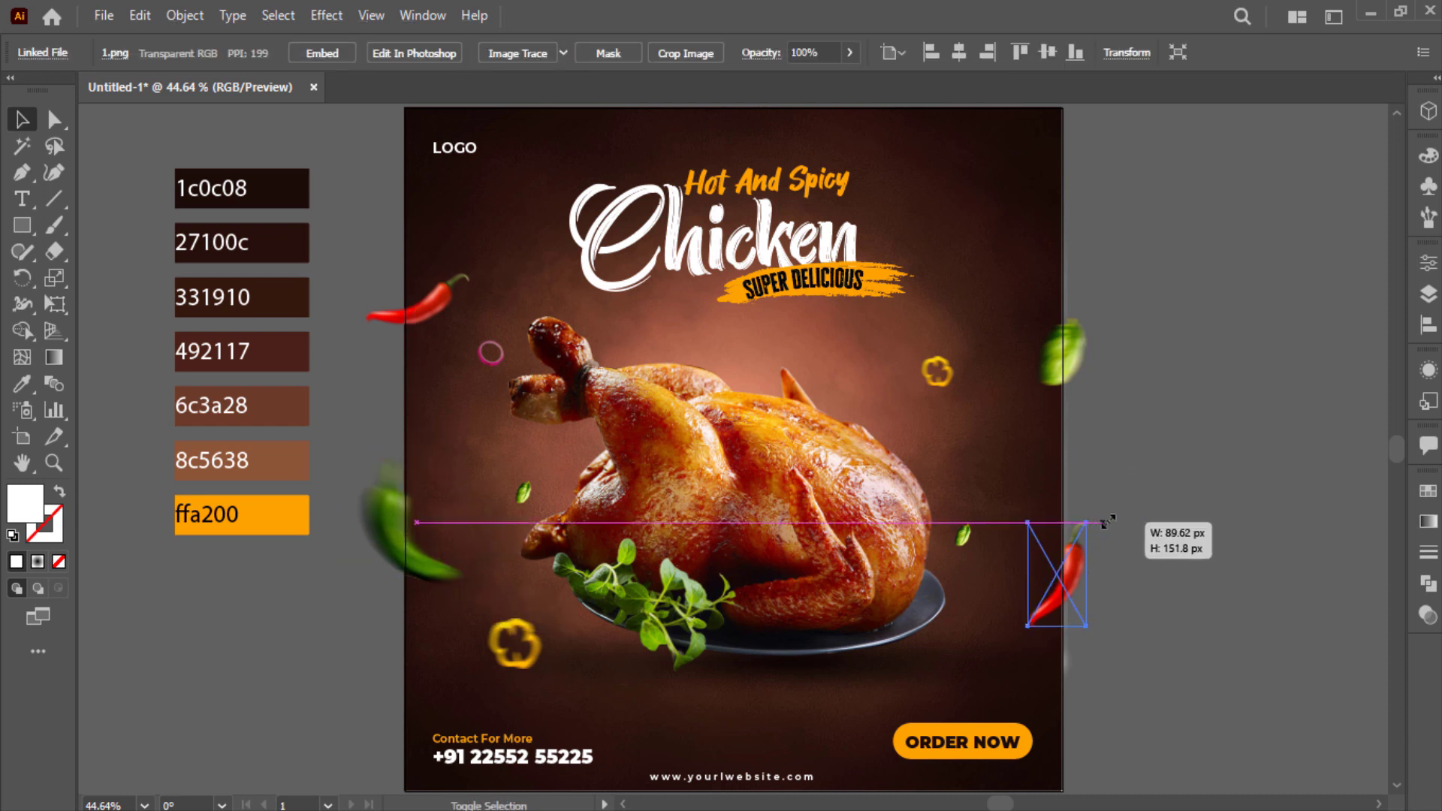
left_click(1127, 518)
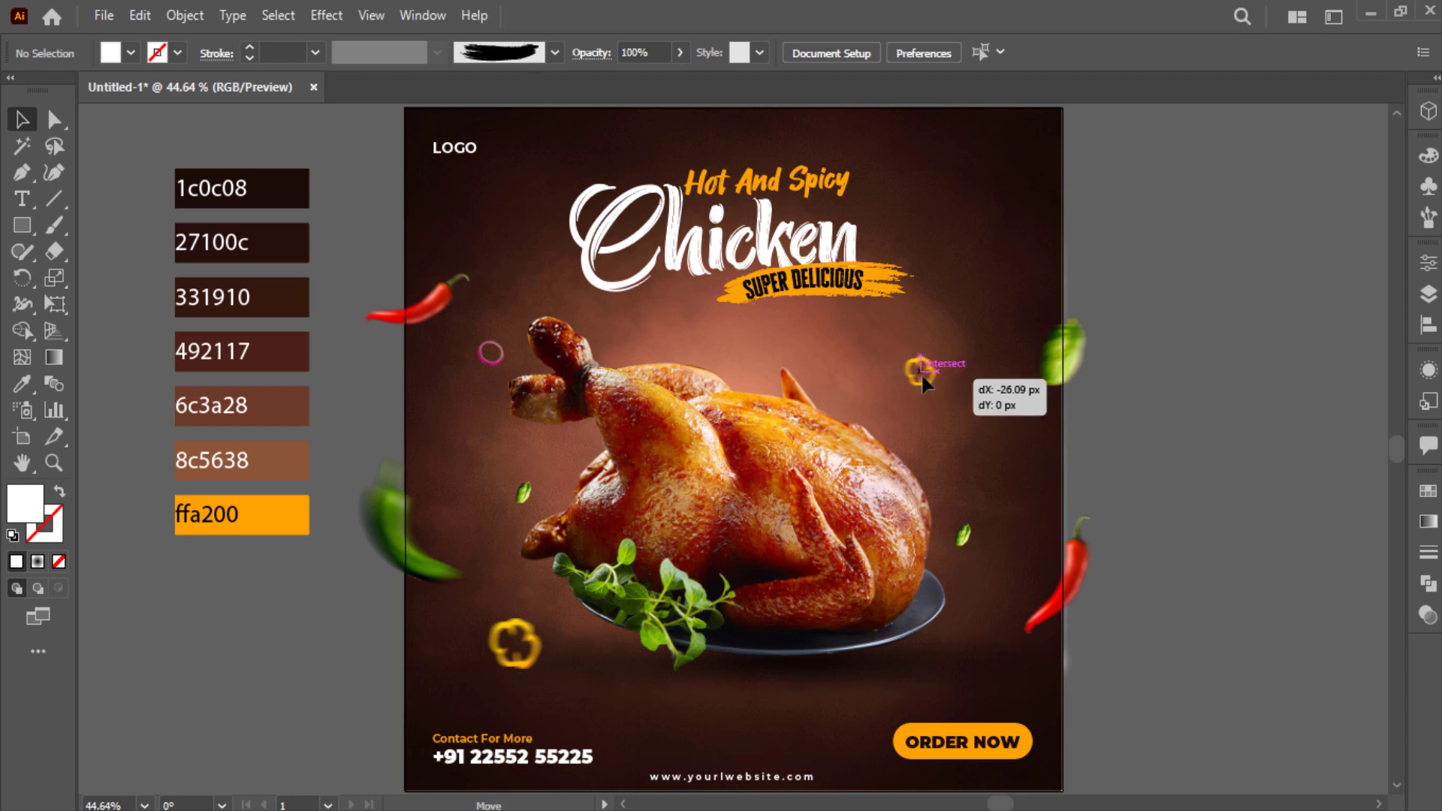
Step: Copy the onion ring right of the chicken and a leaf below the plate, nudging pepper ring and leaf
left_click_drag(491, 352, 991, 426)
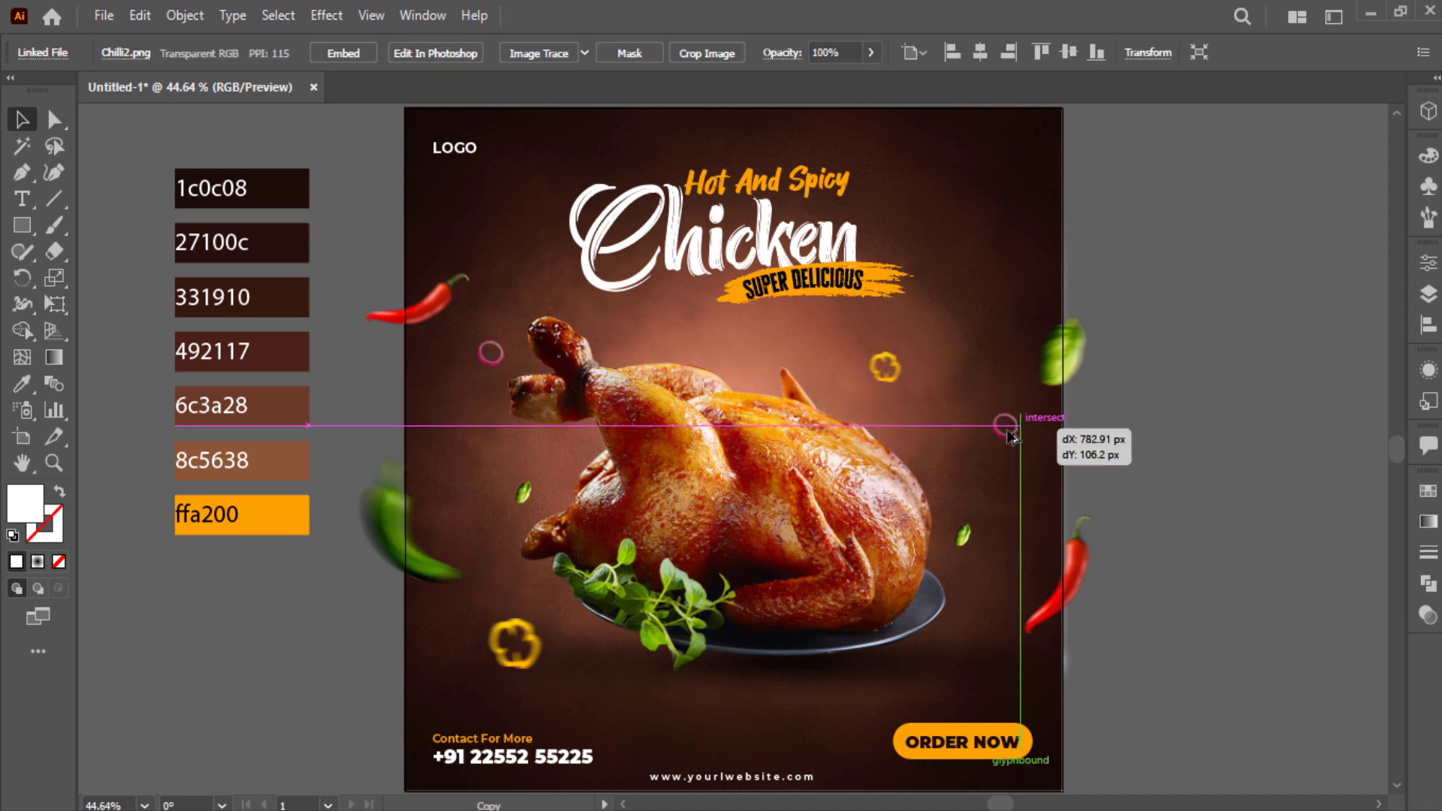
left_click(1236, 376)
mouse_move(962, 555)
left_mouse_down()
mouse_move(962, 572)
mouse_move(777, 704)
left_mouse_up()
left_click(1093, 387)
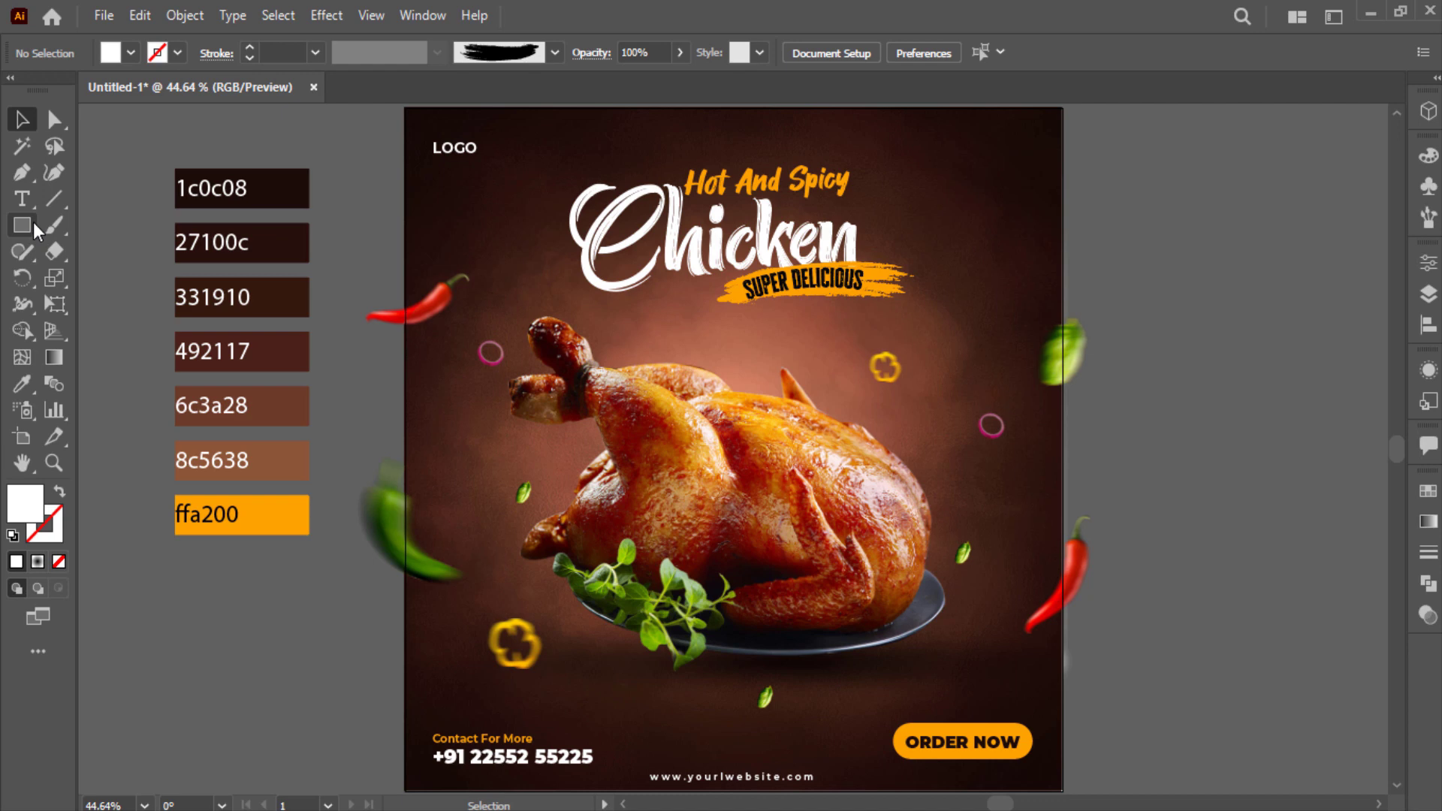
left_click_drag(884, 365, 818, 353)
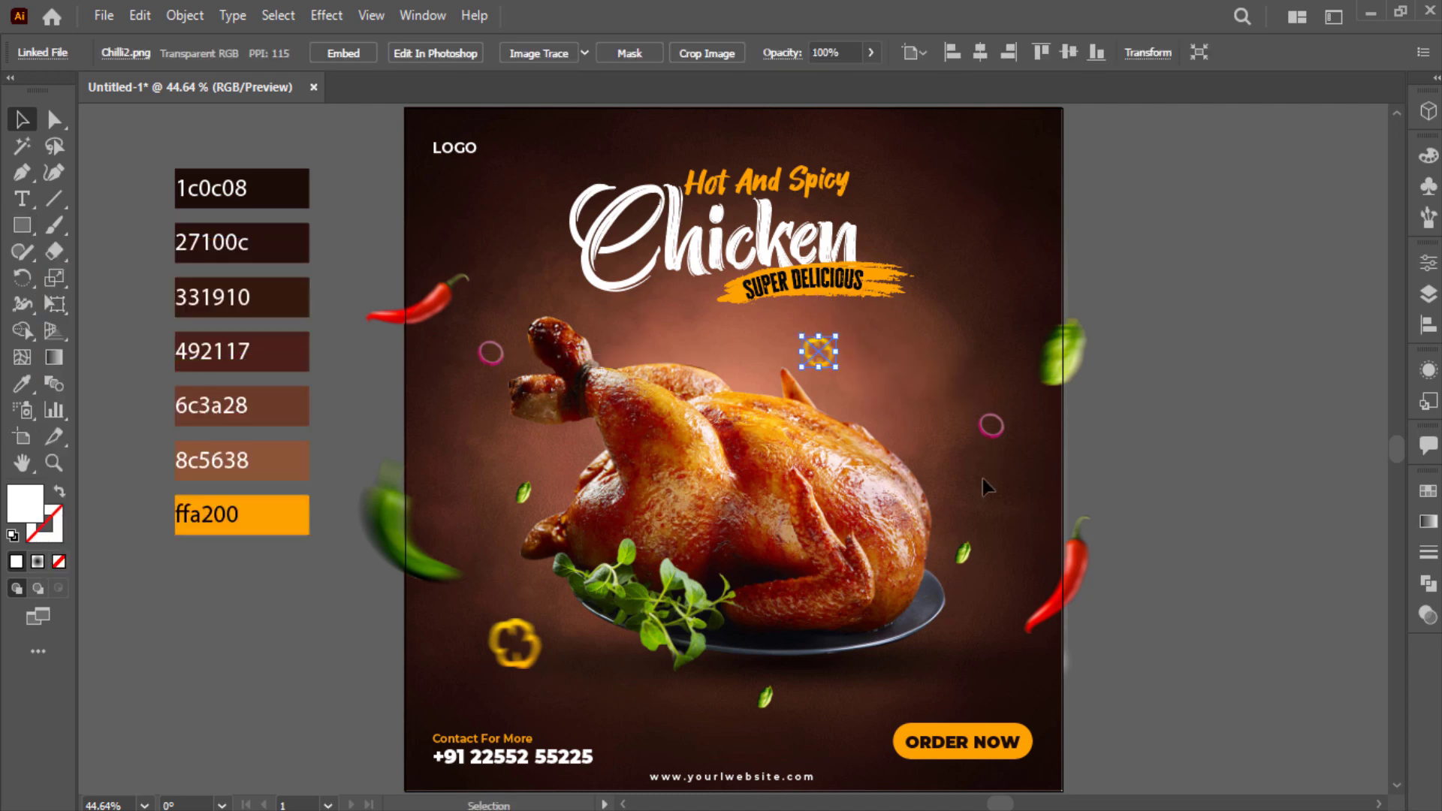
left_click_drag(970, 570, 975, 496)
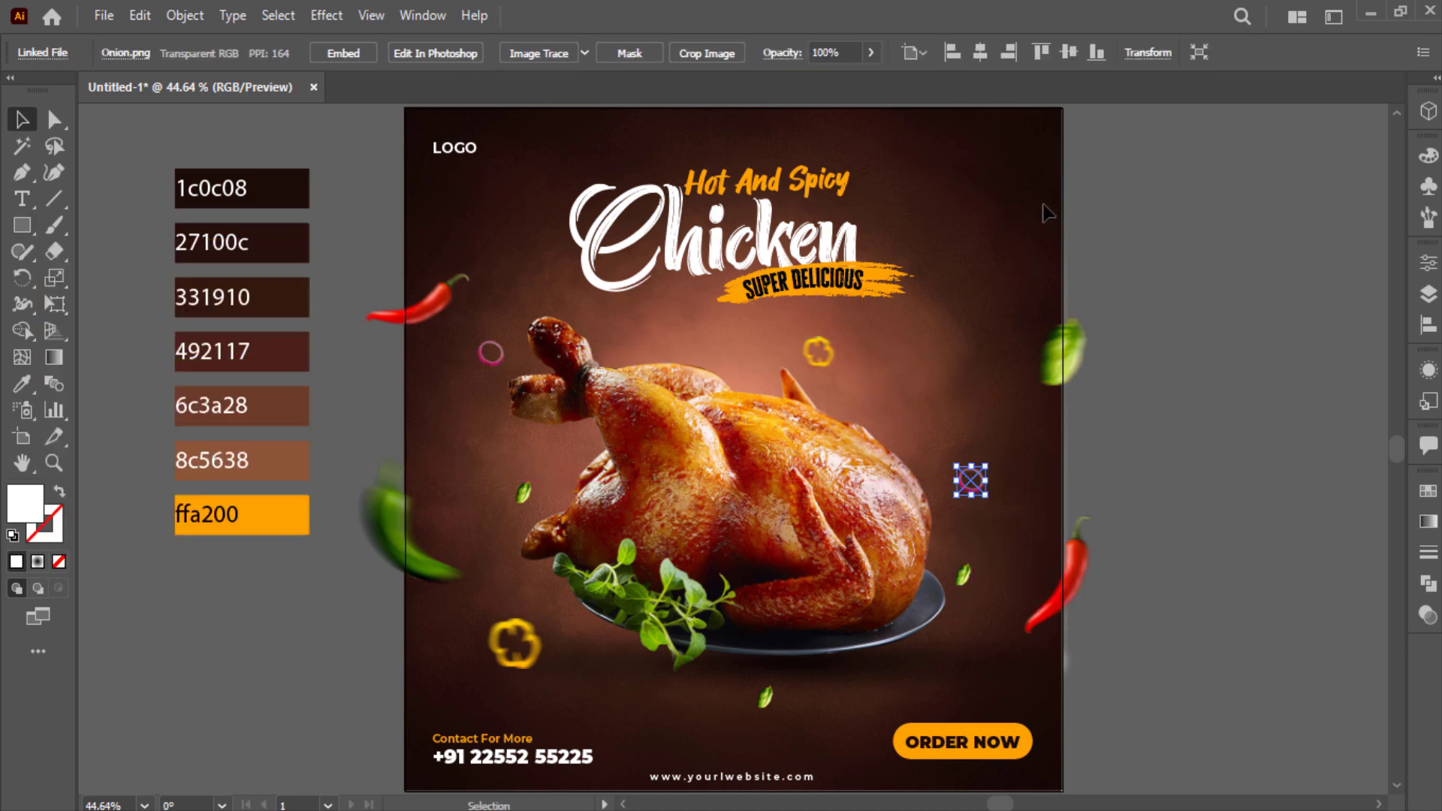
left_click(154, 239)
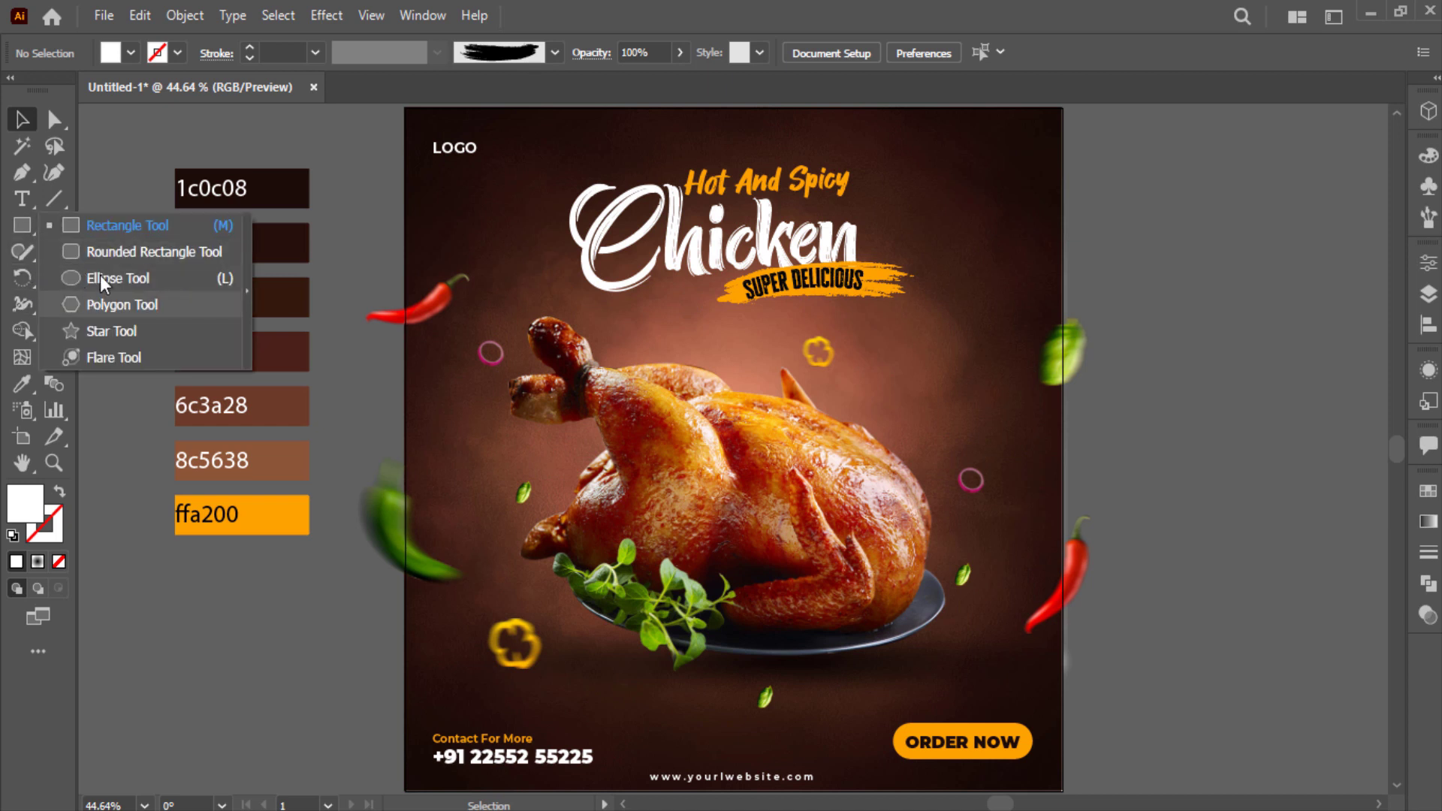
Step: Build a cloud from overlapping white circles beside the poster
left_click_drag(22, 226, 106, 276)
mouse_move(1247, 390)
left_mouse_down()
mouse_move(949, 394)
mouse_move(1031, 421)
mouse_move(1024, 379)
mouse_move(1050, 421)
mouse_move(1075, 405)
mouse_move(1061, 430)
mouse_move(1081, 402)
left_mouse_up()
key("v")
left_click(1108, 385)
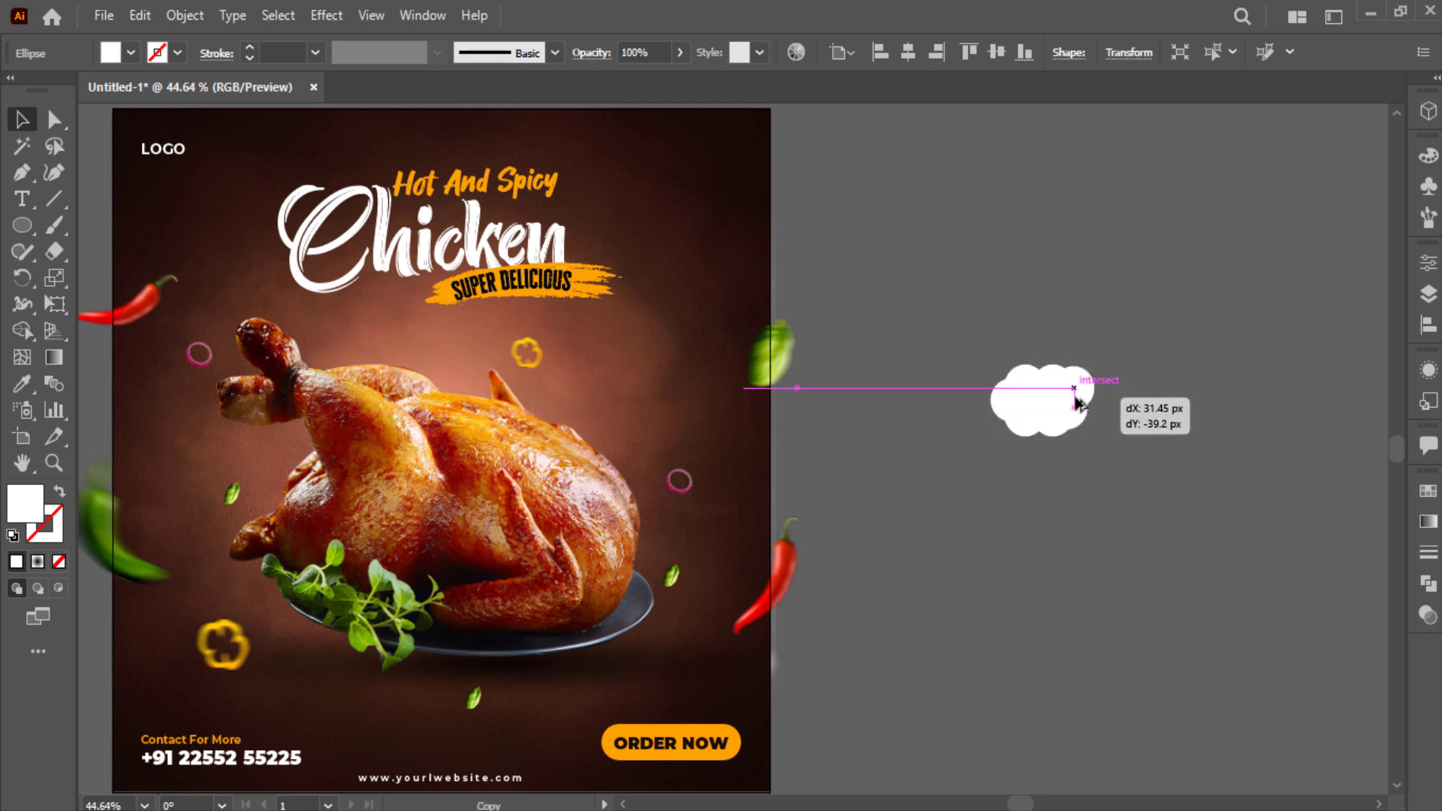
left_click_drag(1159, 308, 977, 451)
Step: Unite the circles and give the cloud an orange outline sampled from ORDER NOW
left_click(1432, 589)
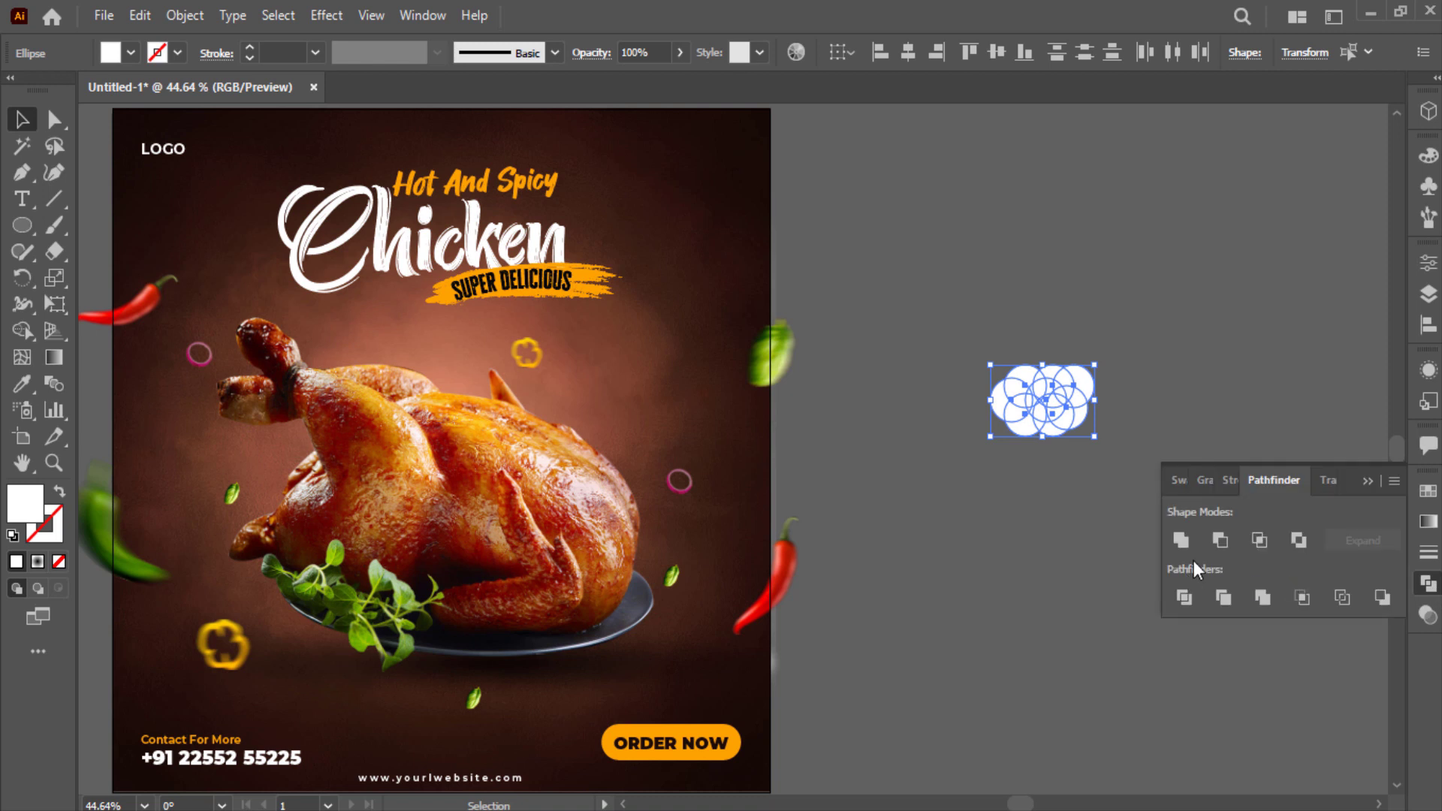
left_click(1181, 540)
key("shift+x")
key("i")
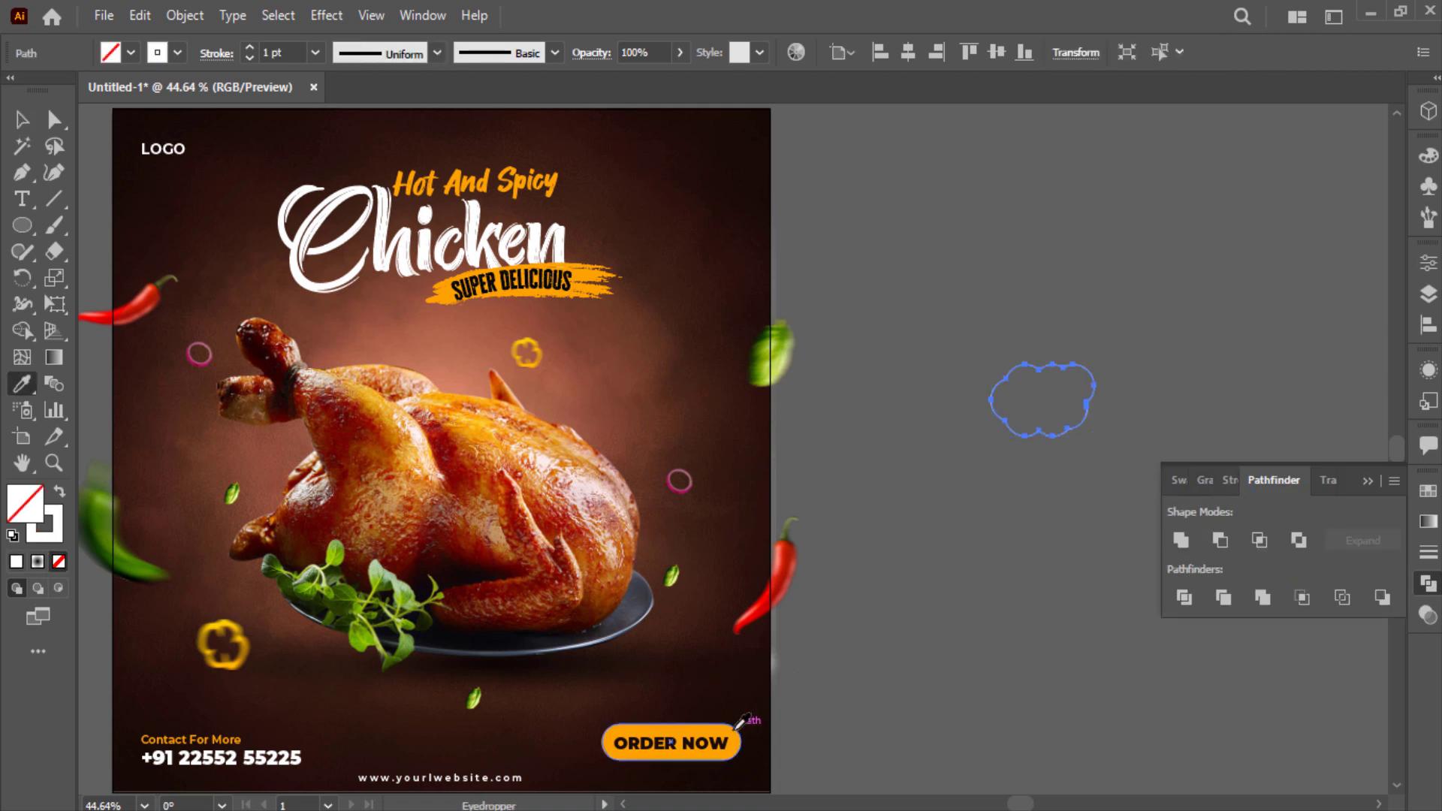
left_click(723, 739)
key("shift+x")
left_click(1367, 481)
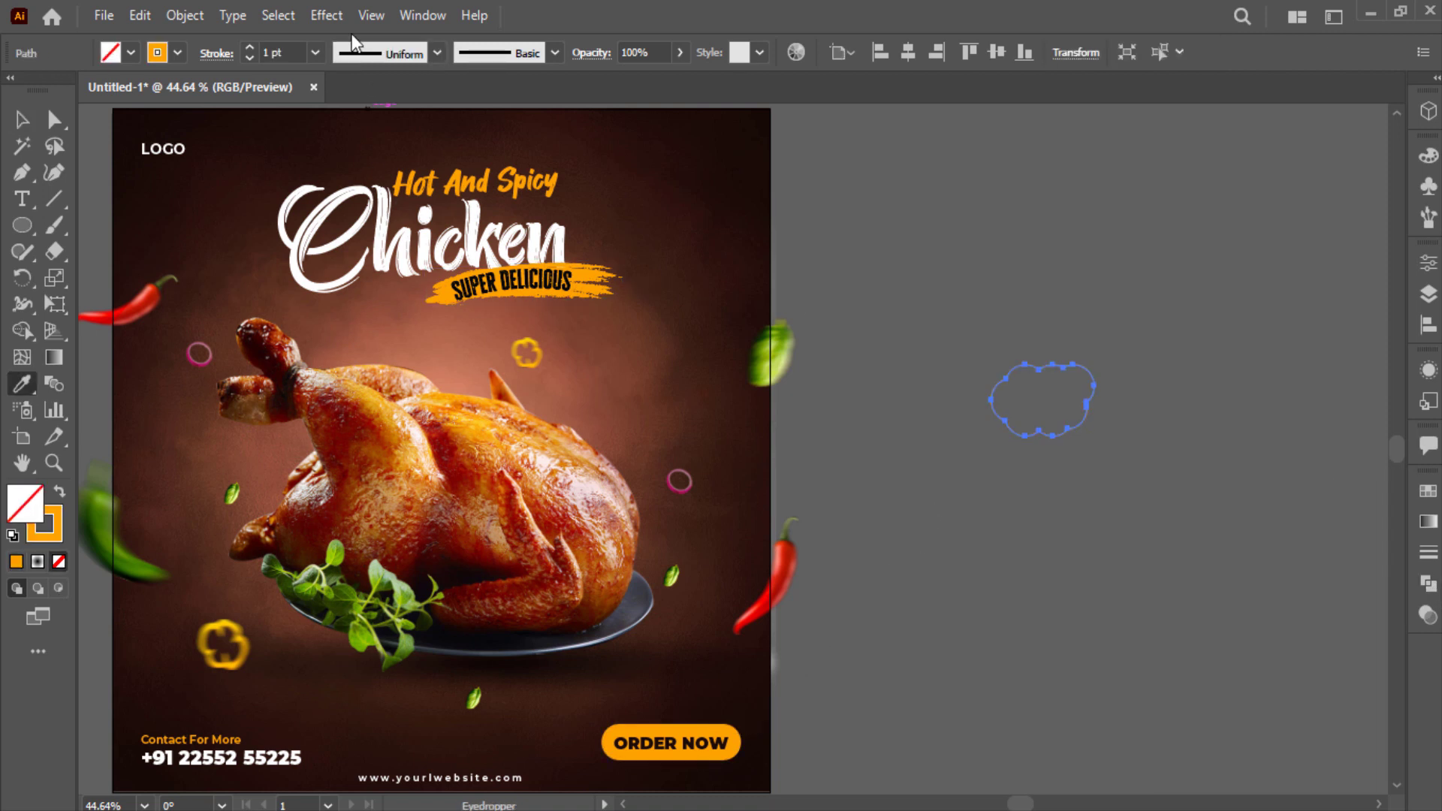
Step: Make the cloud's outline dashed and move it onto the poster below the title
left_click(214, 57)
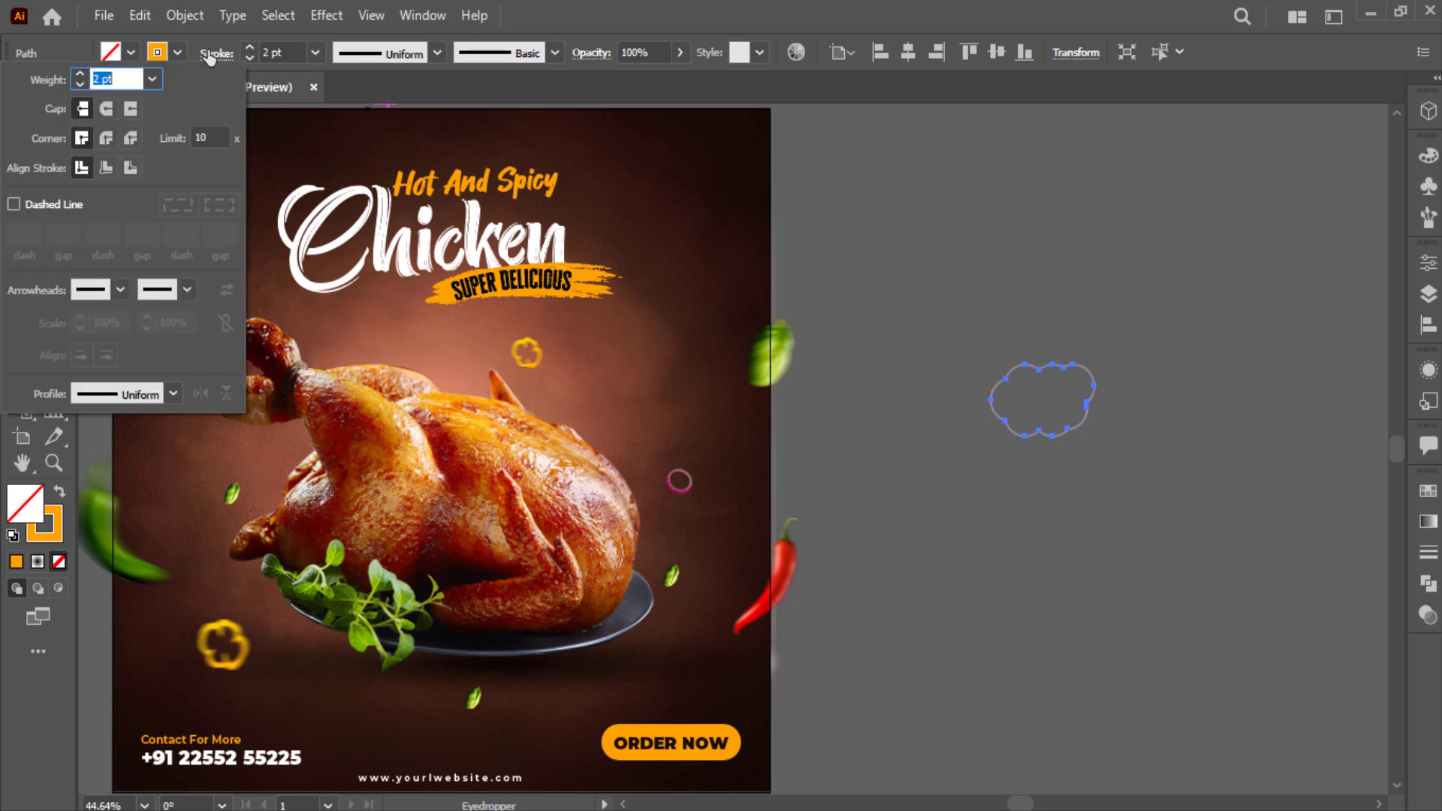
left_click(12, 205)
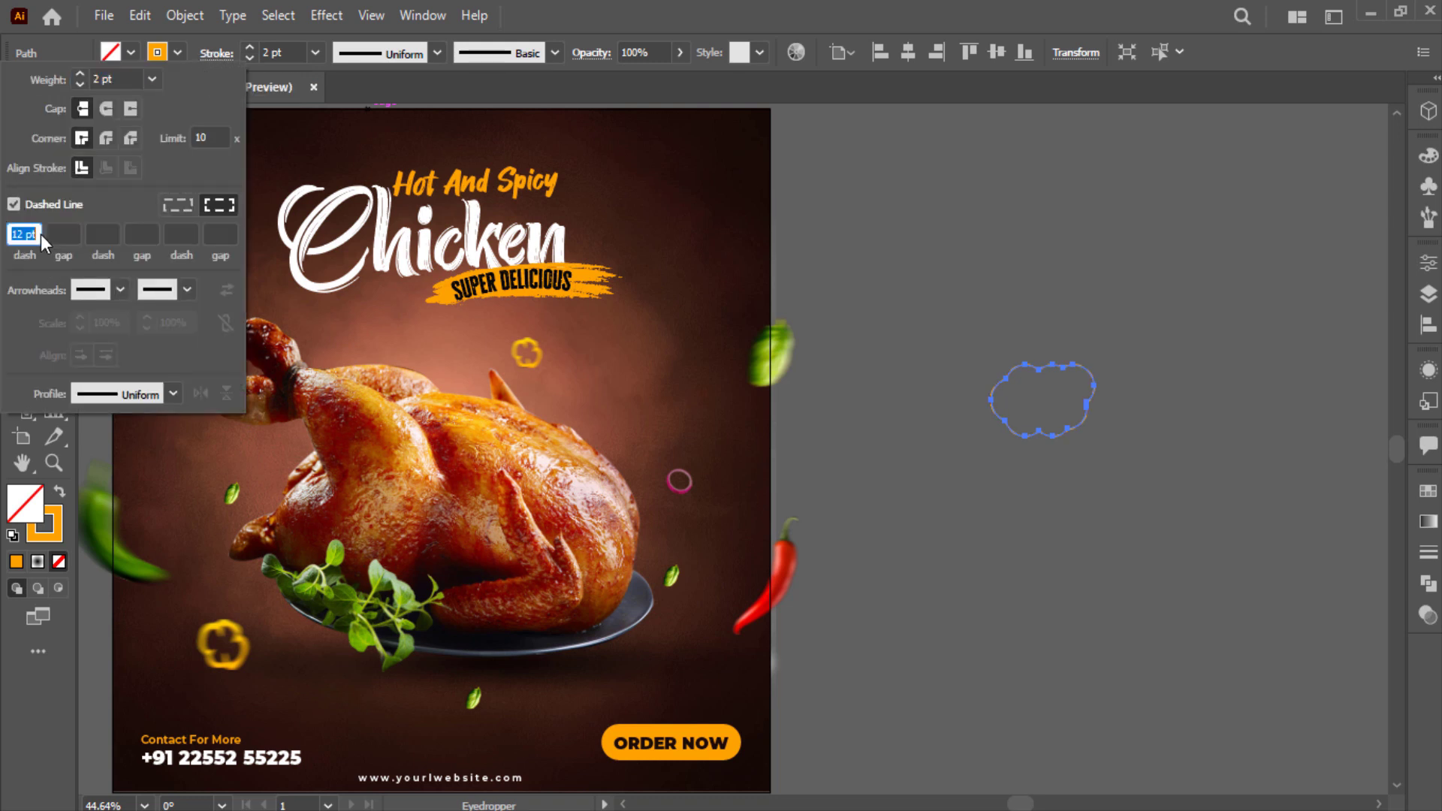
left_click(1064, 281)
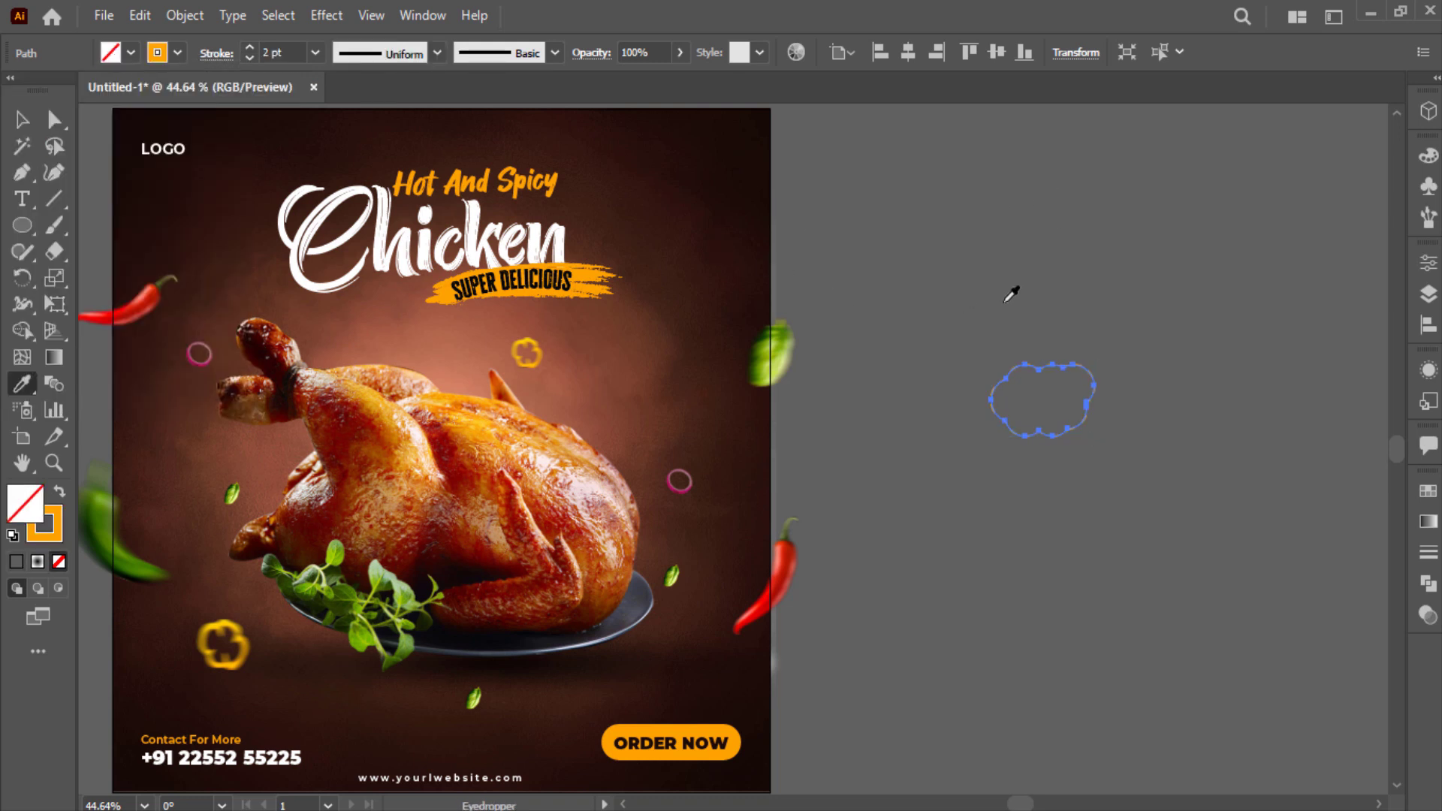
key("v")
left_click(1084, 442)
left_click_drag(1022, 436, 626, 422)
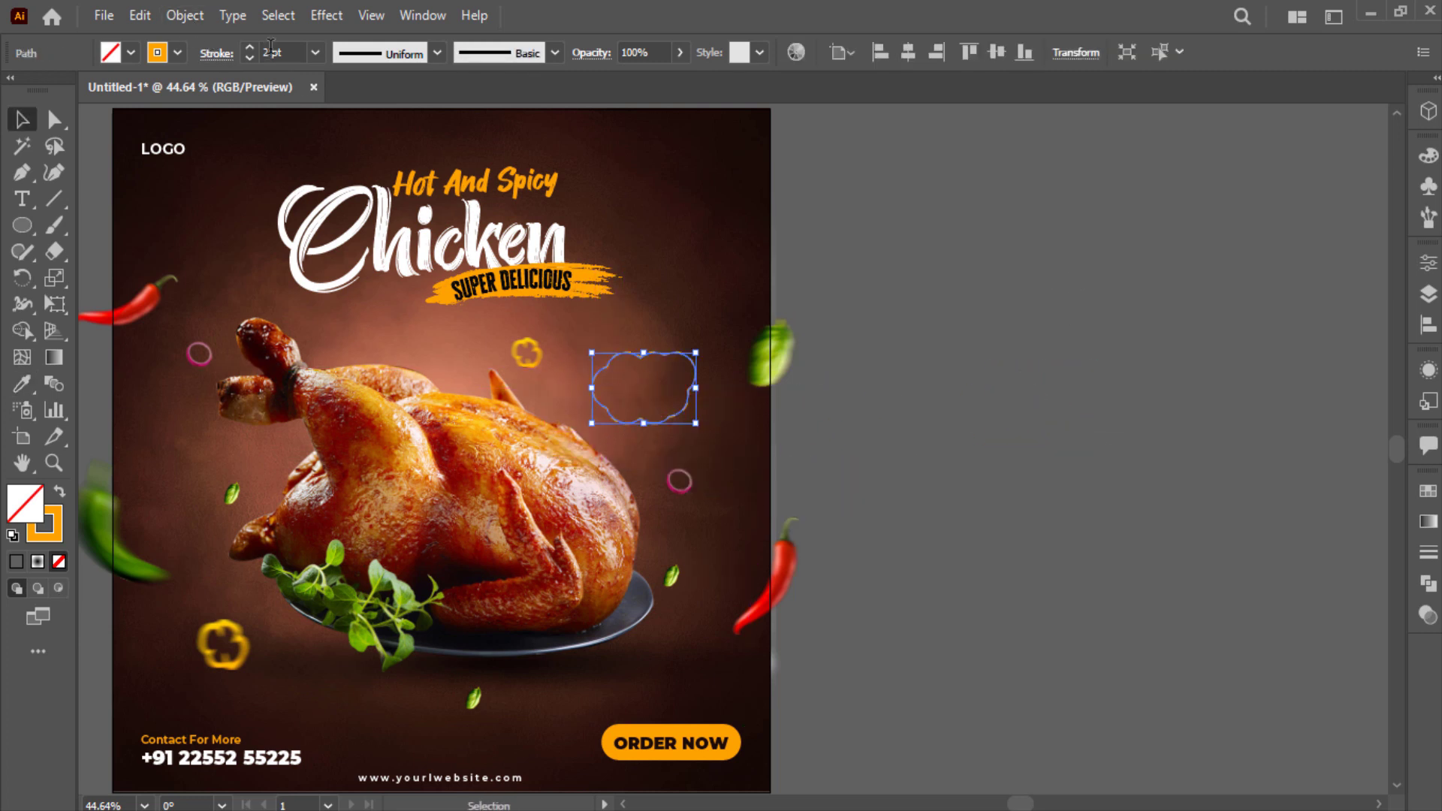
left_click(923, 394)
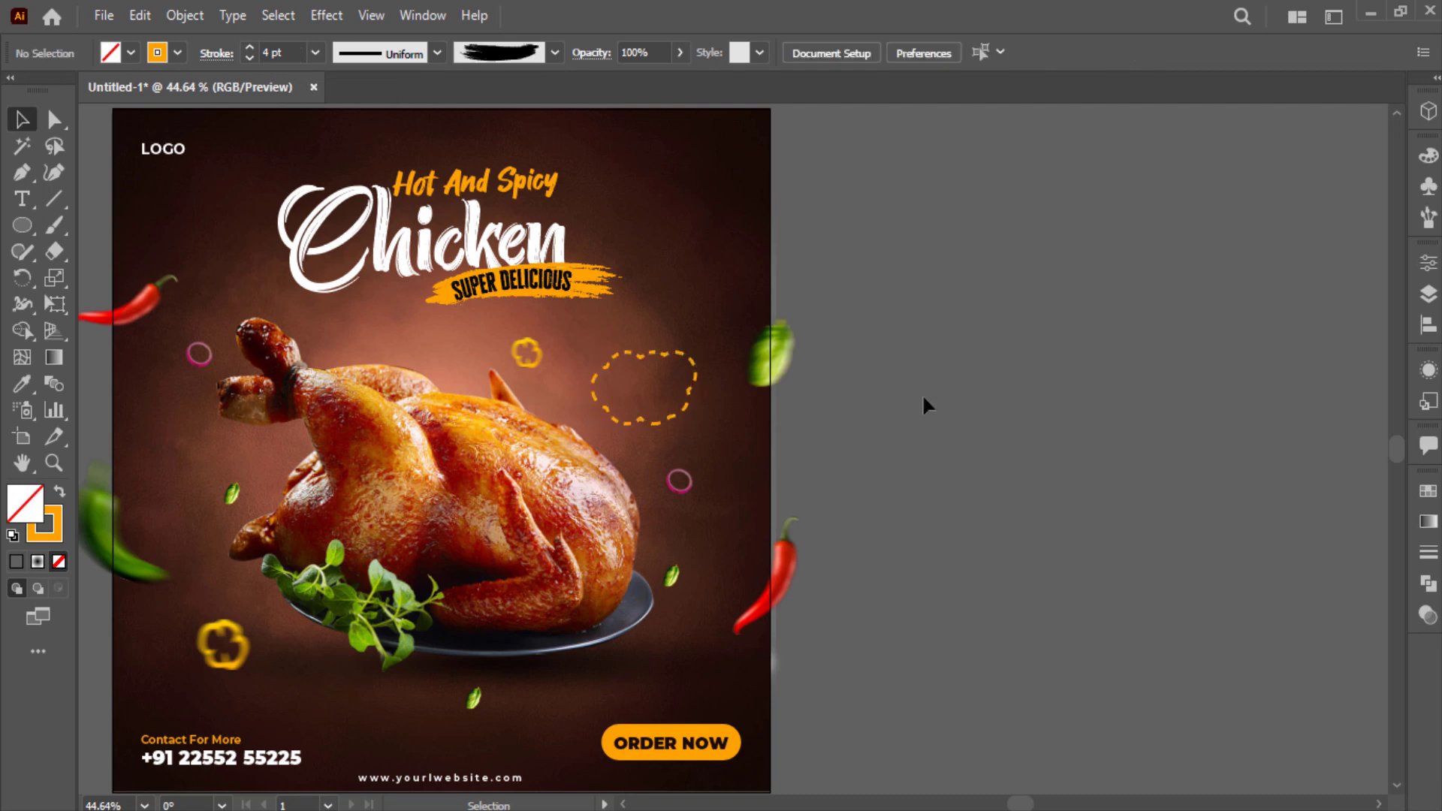
scroll(854, 408, "up", 5)
Step: Zoom to the dashed cloud and type the price digit '5' beside the poster's right edge
left_click_drag(405, 455, 969, 362)
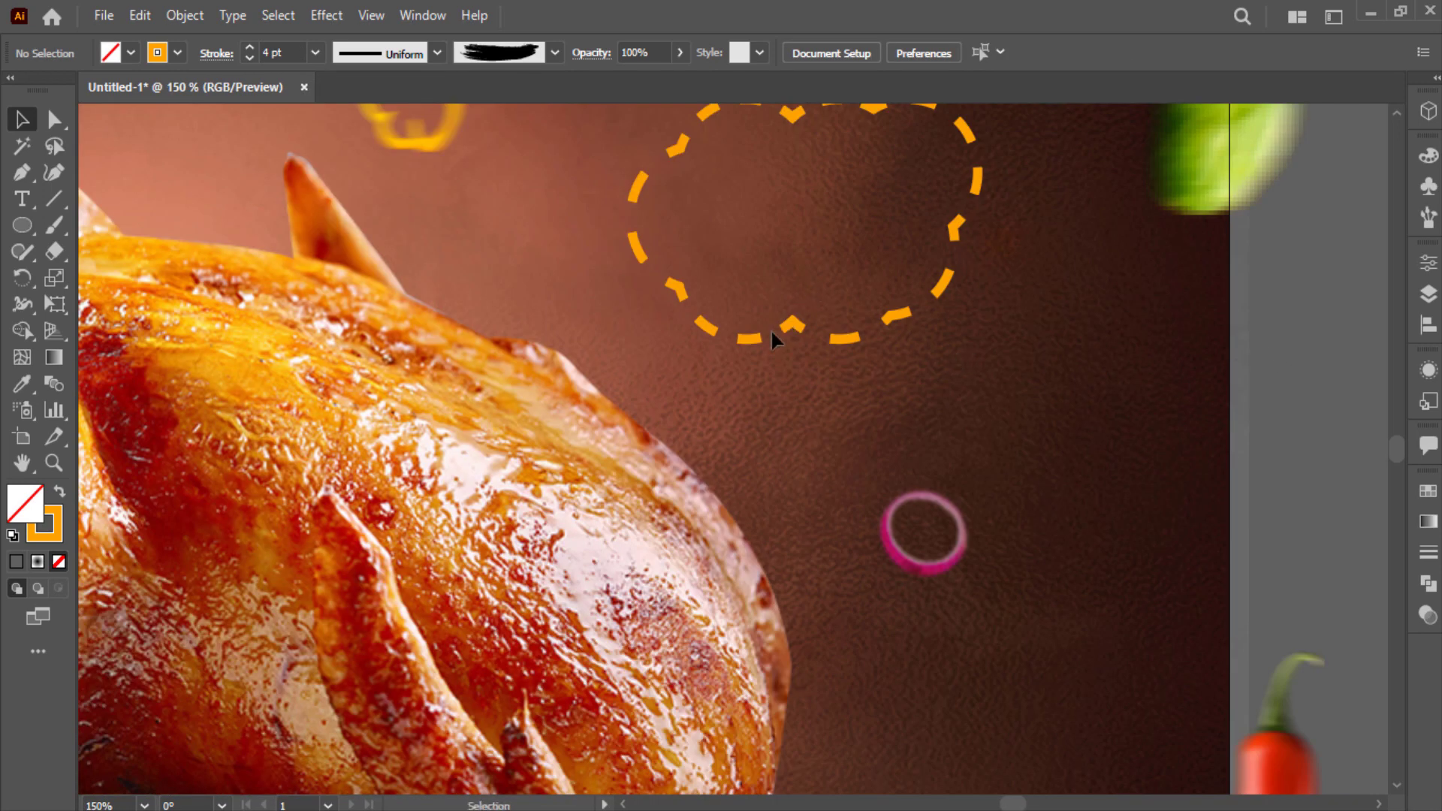
left_click(771, 334)
left_click(932, 380)
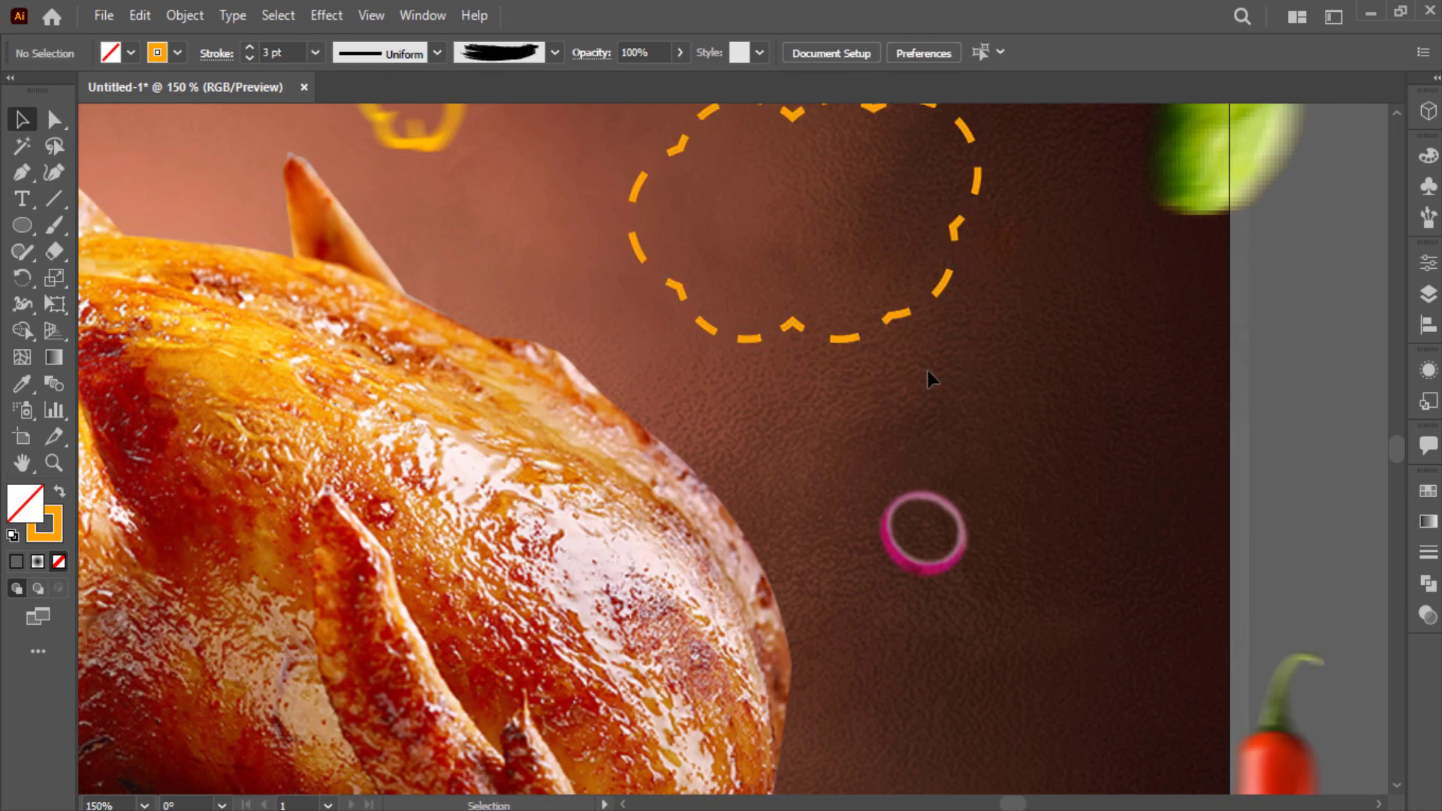
key("t")
left_click(1262, 413)
type("5")
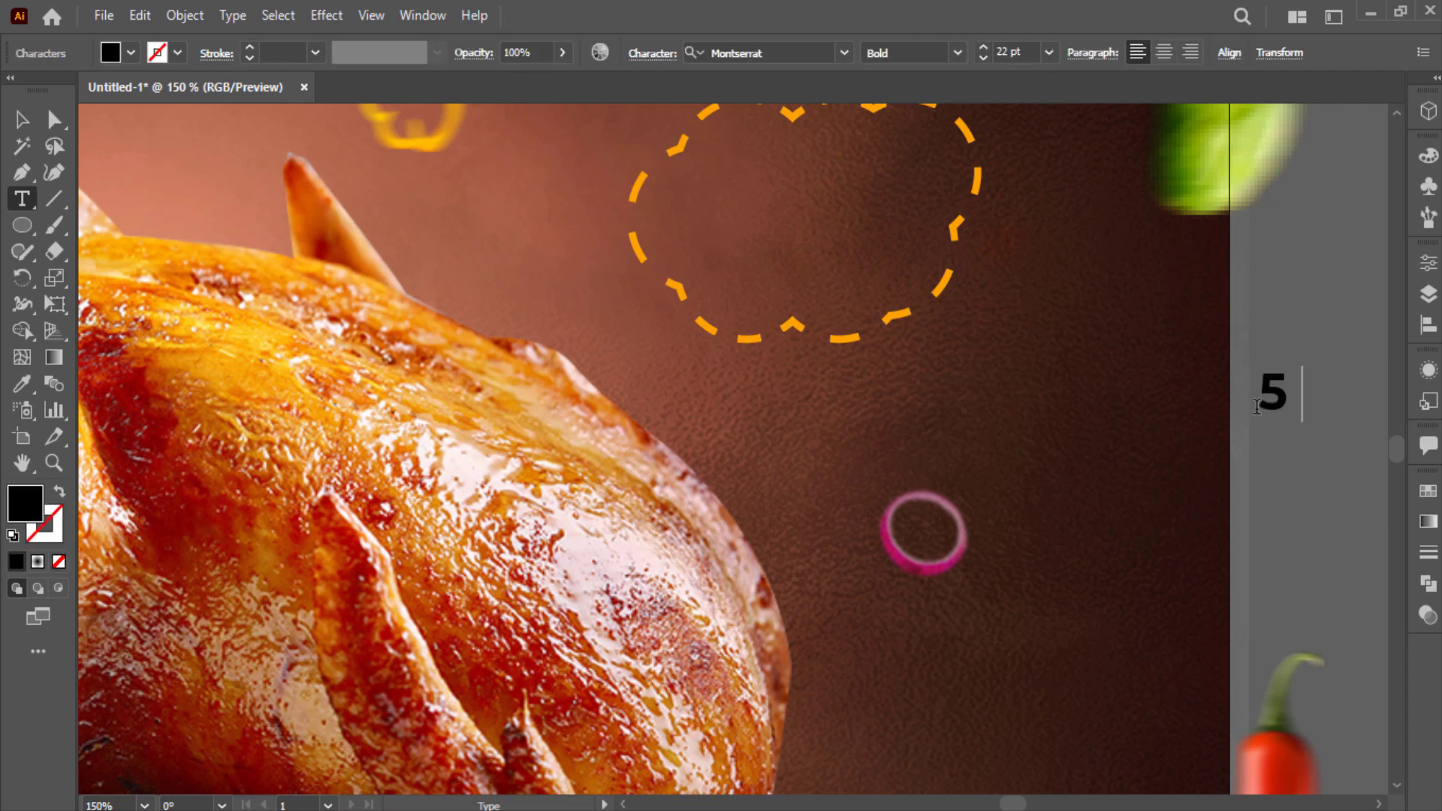
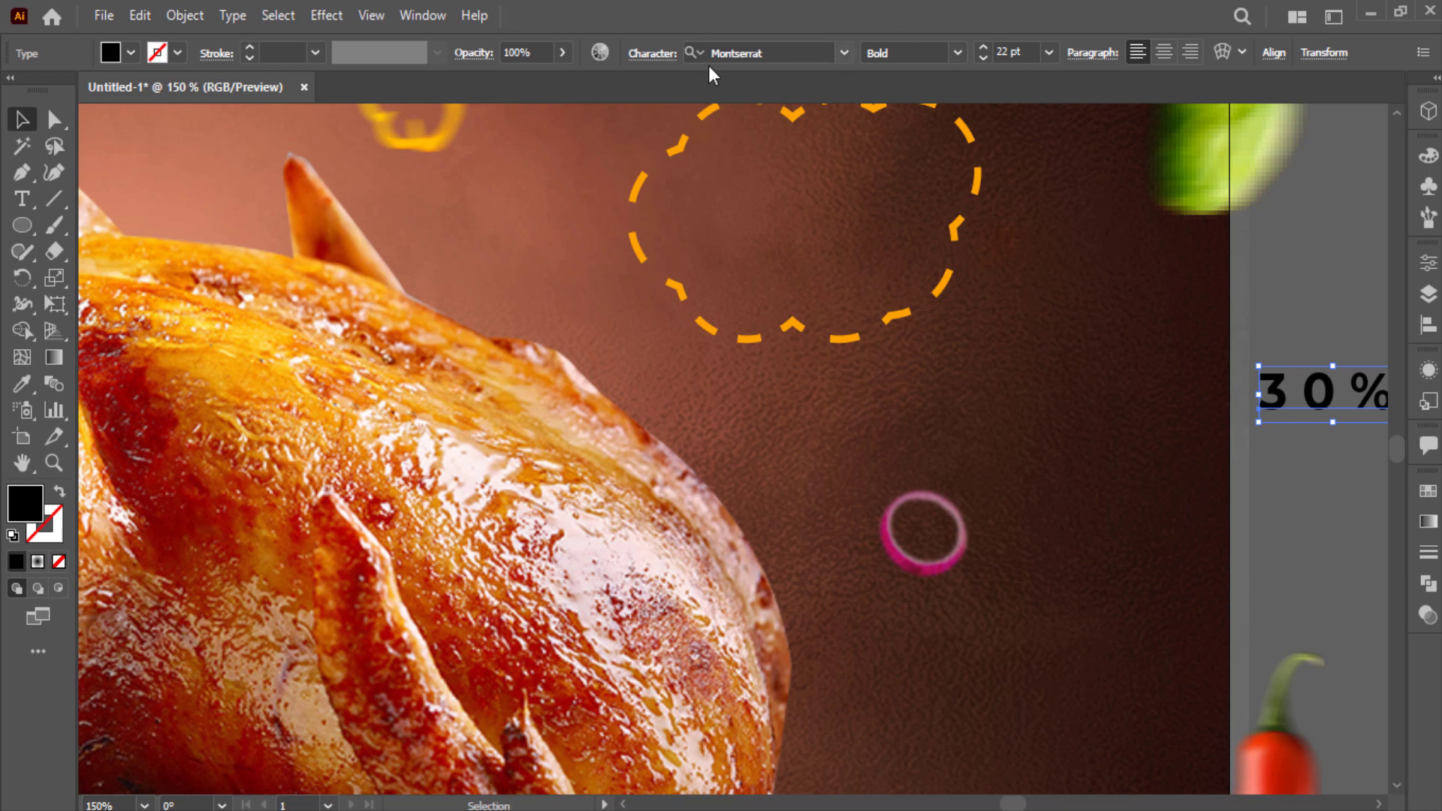
Step: Reset the 30% text's tracking to 0, move it into the dashed circle, and make it Black weight
left_click(652, 53)
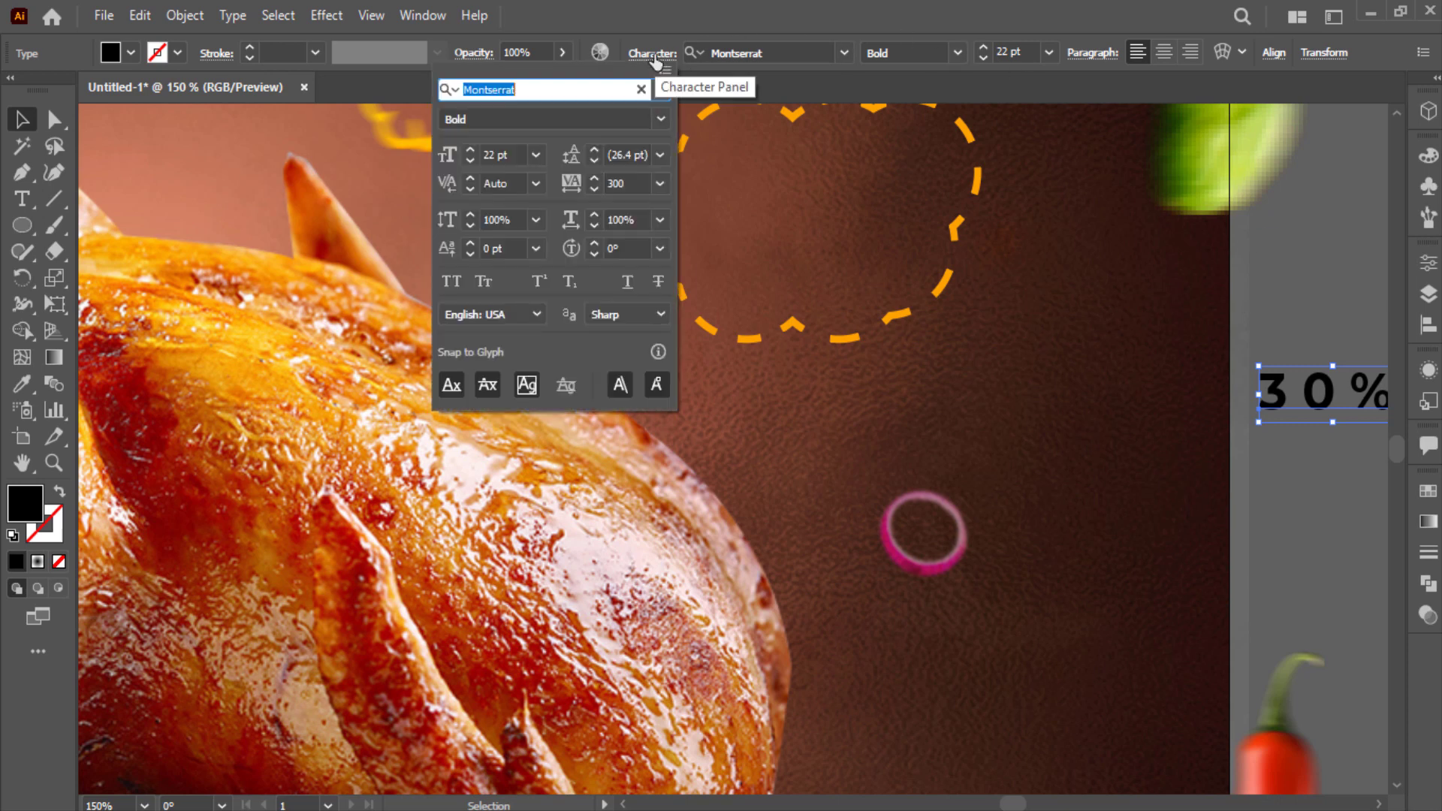
left_click(660, 183)
left_click(690, 359)
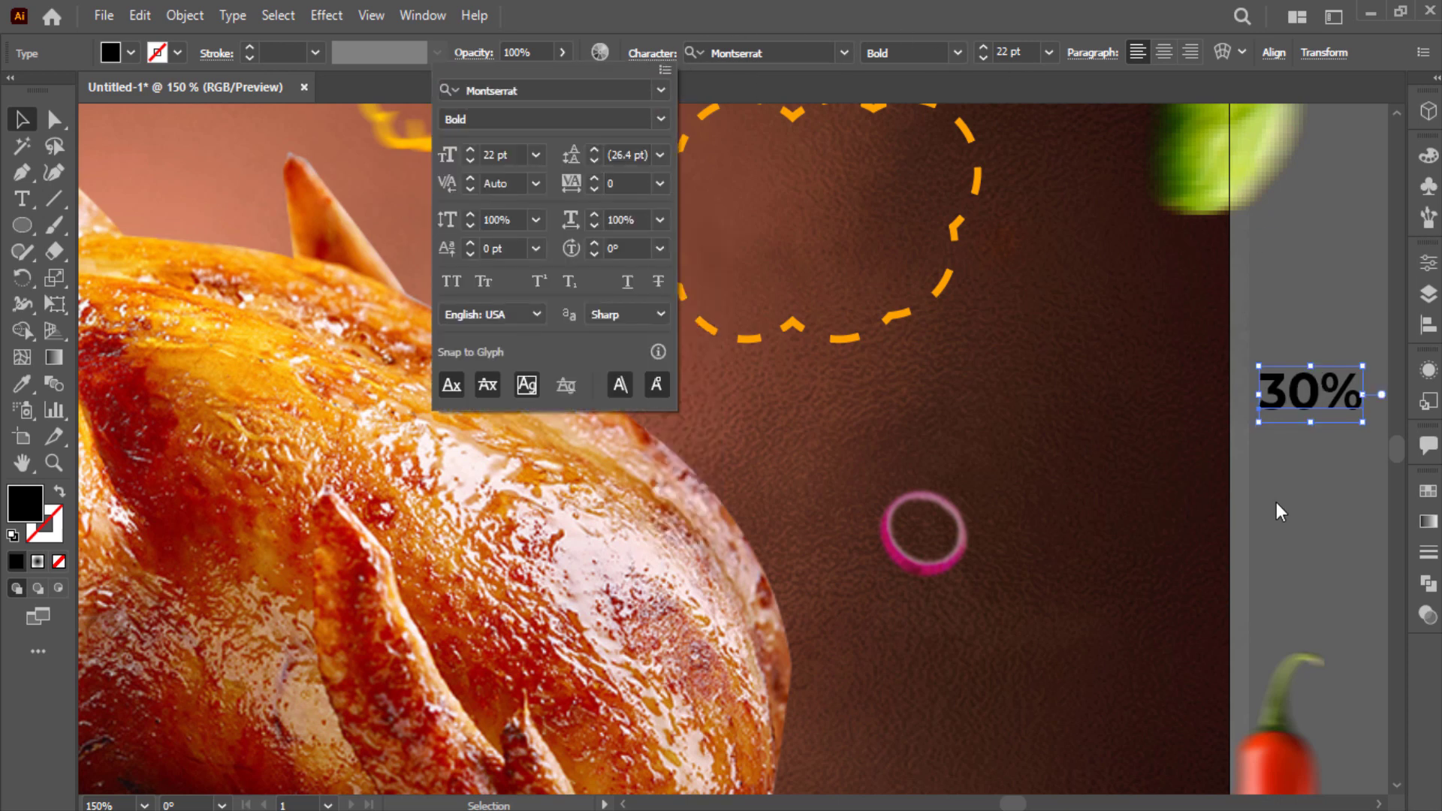
mouse_move(1351, 399)
left_mouse_down()
mouse_move(845, 219)
mouse_move(888, 258)
mouse_move(841, 239)
left_mouse_up()
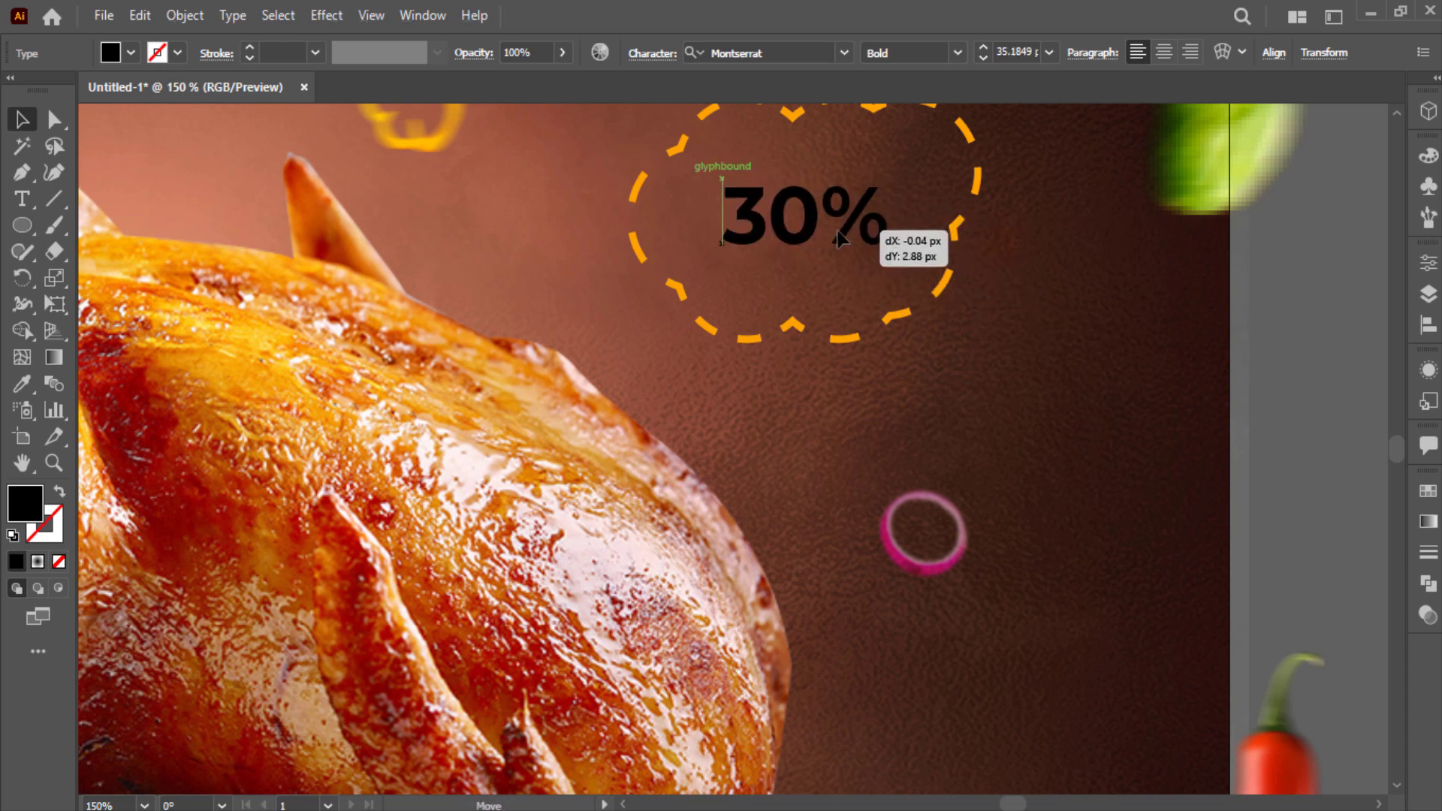
left_click(959, 53)
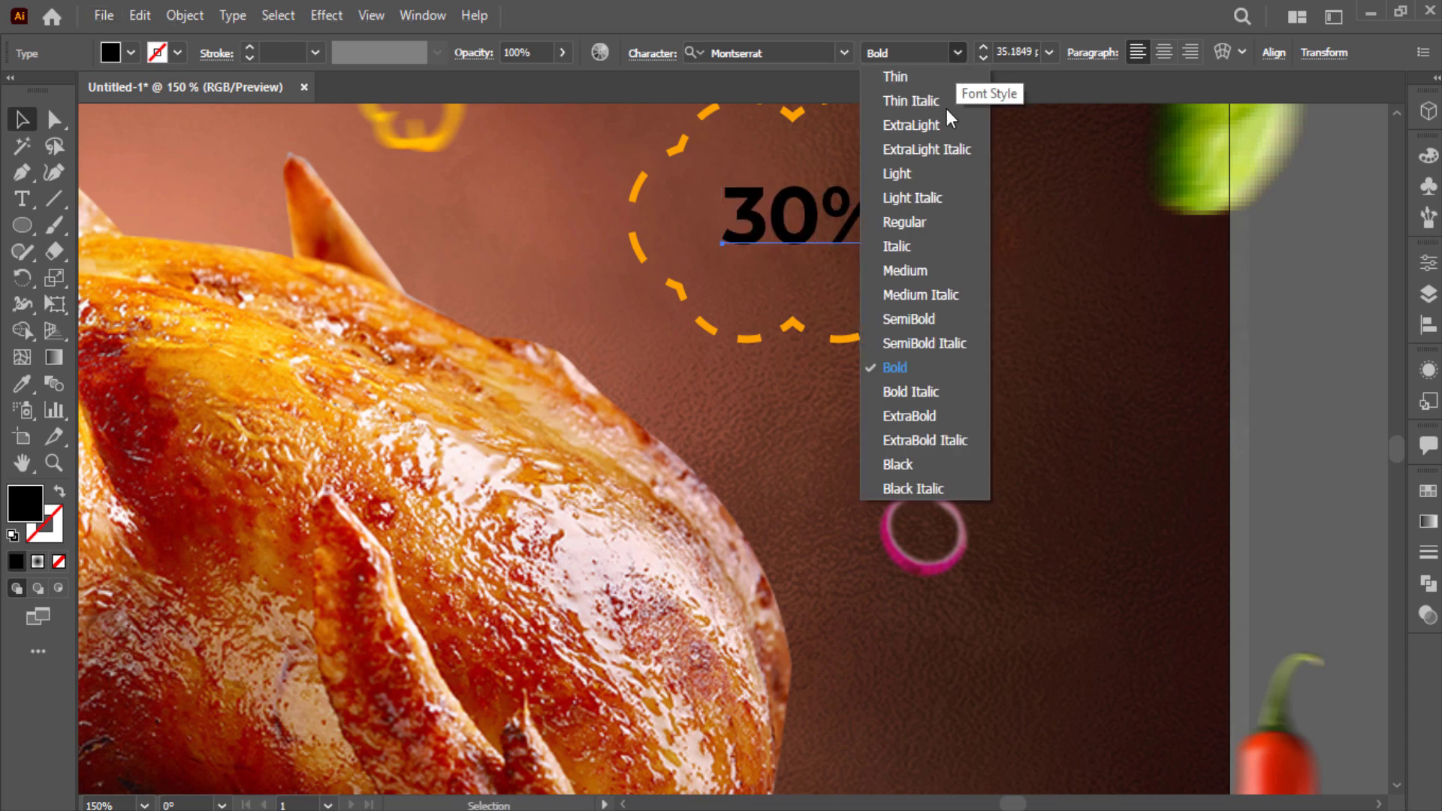
left_click(899, 464)
Step: Duplicate the text below as 'OFF', align the two lines, and enlarge them inside the circle
left_click_drag(857, 276, 853, 304)
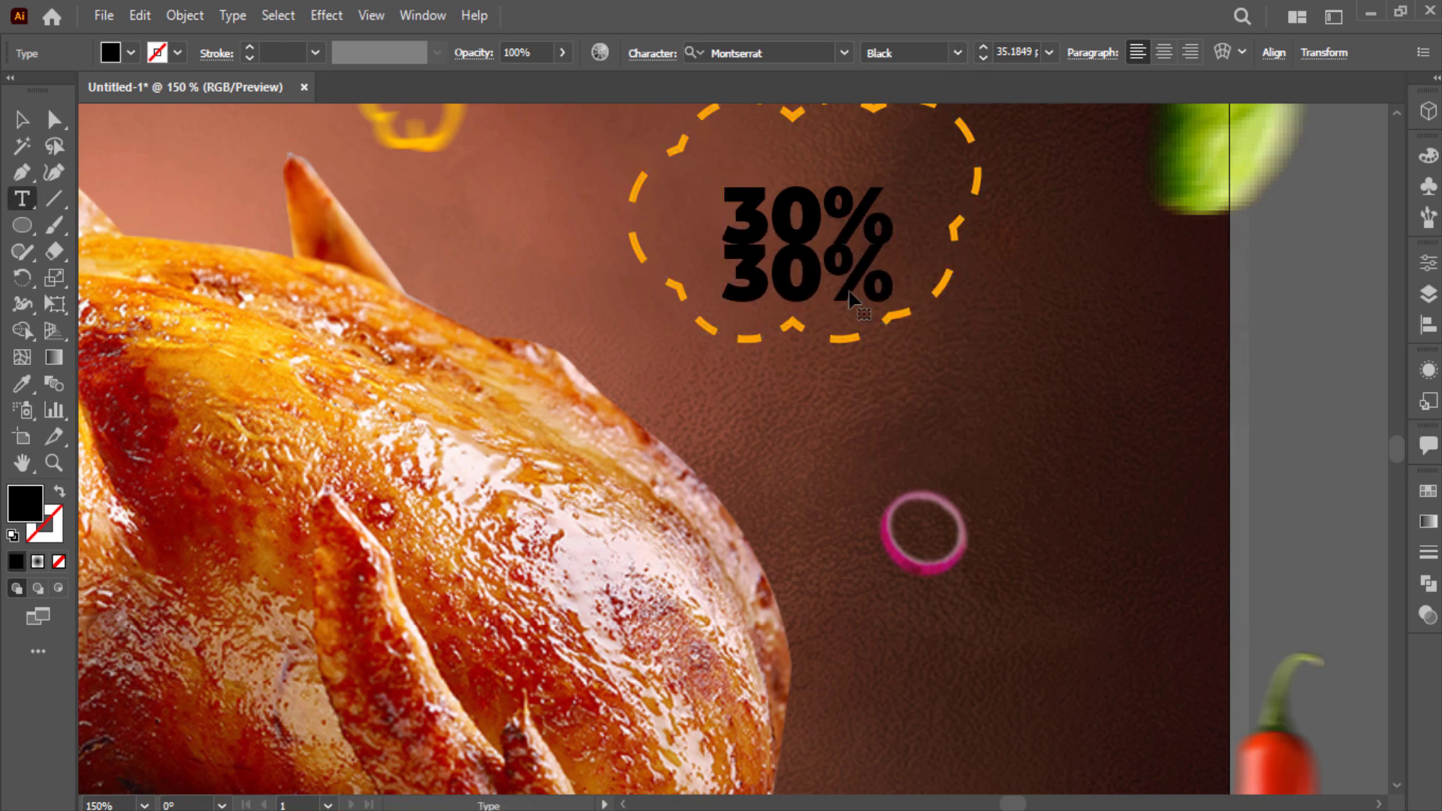
double_click(849, 287)
type("OFF")
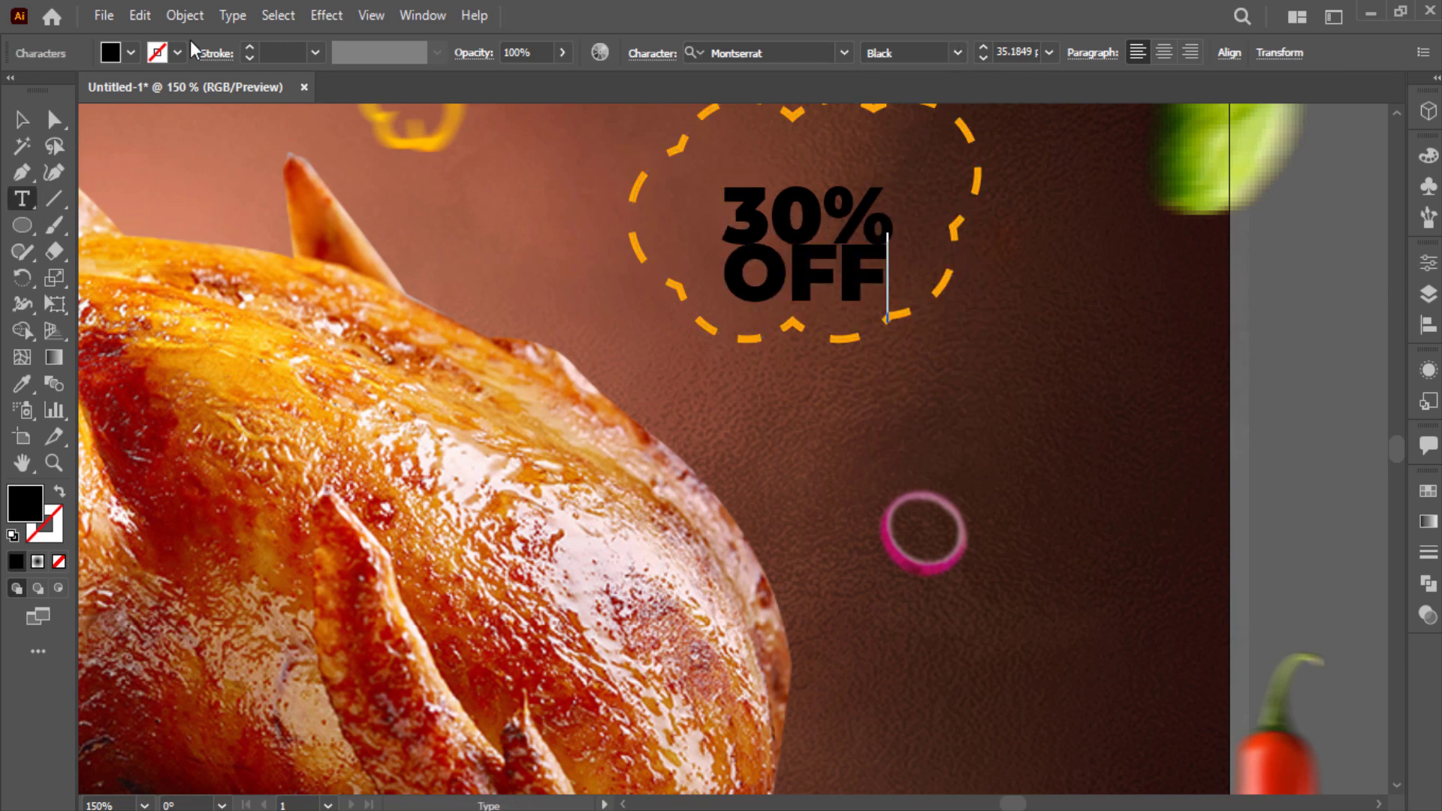
key("Escape")
mouse_move(841, 218)
left_mouse_down()
mouse_move(843, 205)
mouse_move(885, 291)
mouse_move(887, 248)
left_mouse_up()
left_click(905, 188)
left_click_drag(894, 304, 903, 314)
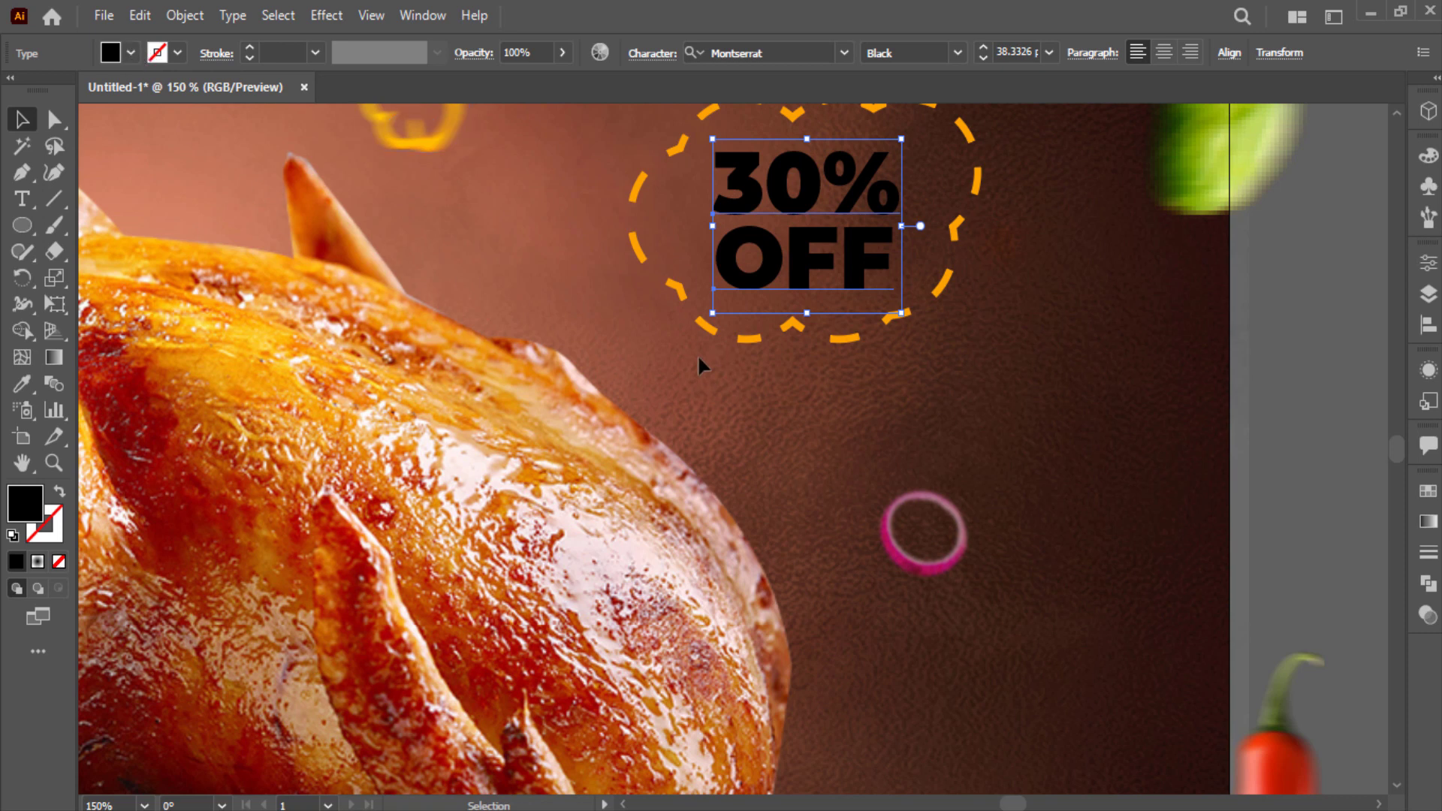
Step: Give the text the circle's orange as a solid fill, then make the OFF line white
key("i")
left_click(948, 275)
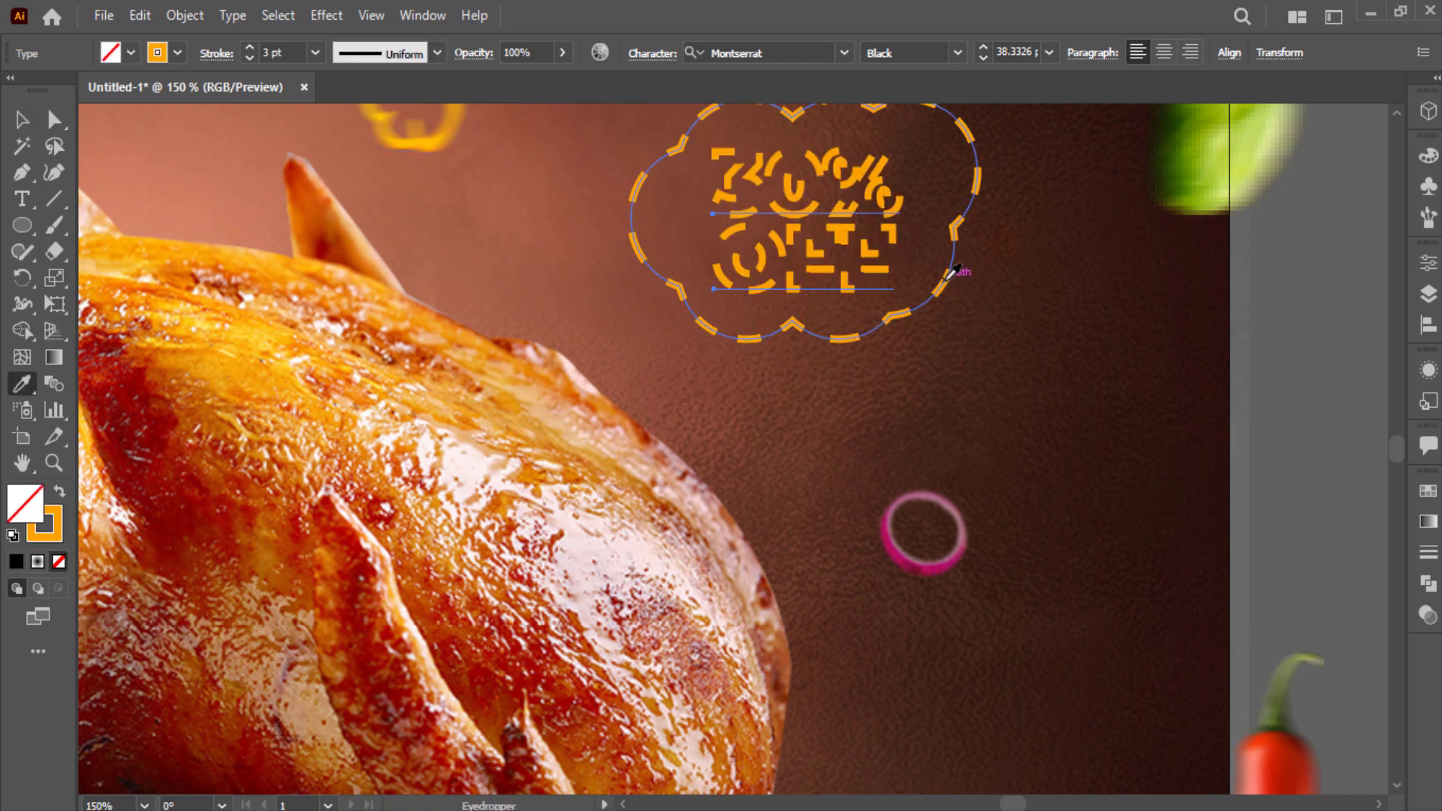
key("v")
key("shift+x")
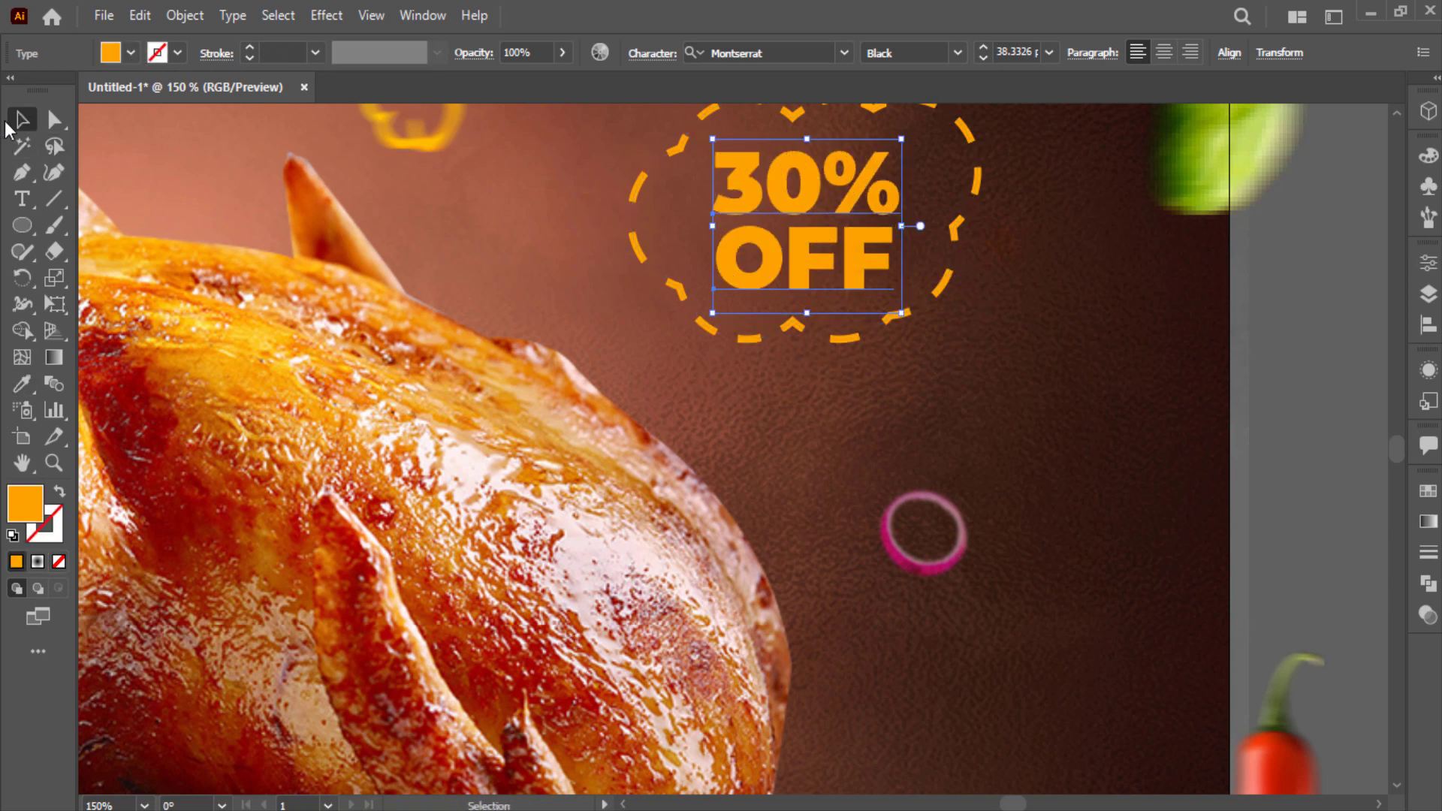
left_click(1114, 347)
left_click(776, 249)
left_click(130, 52)
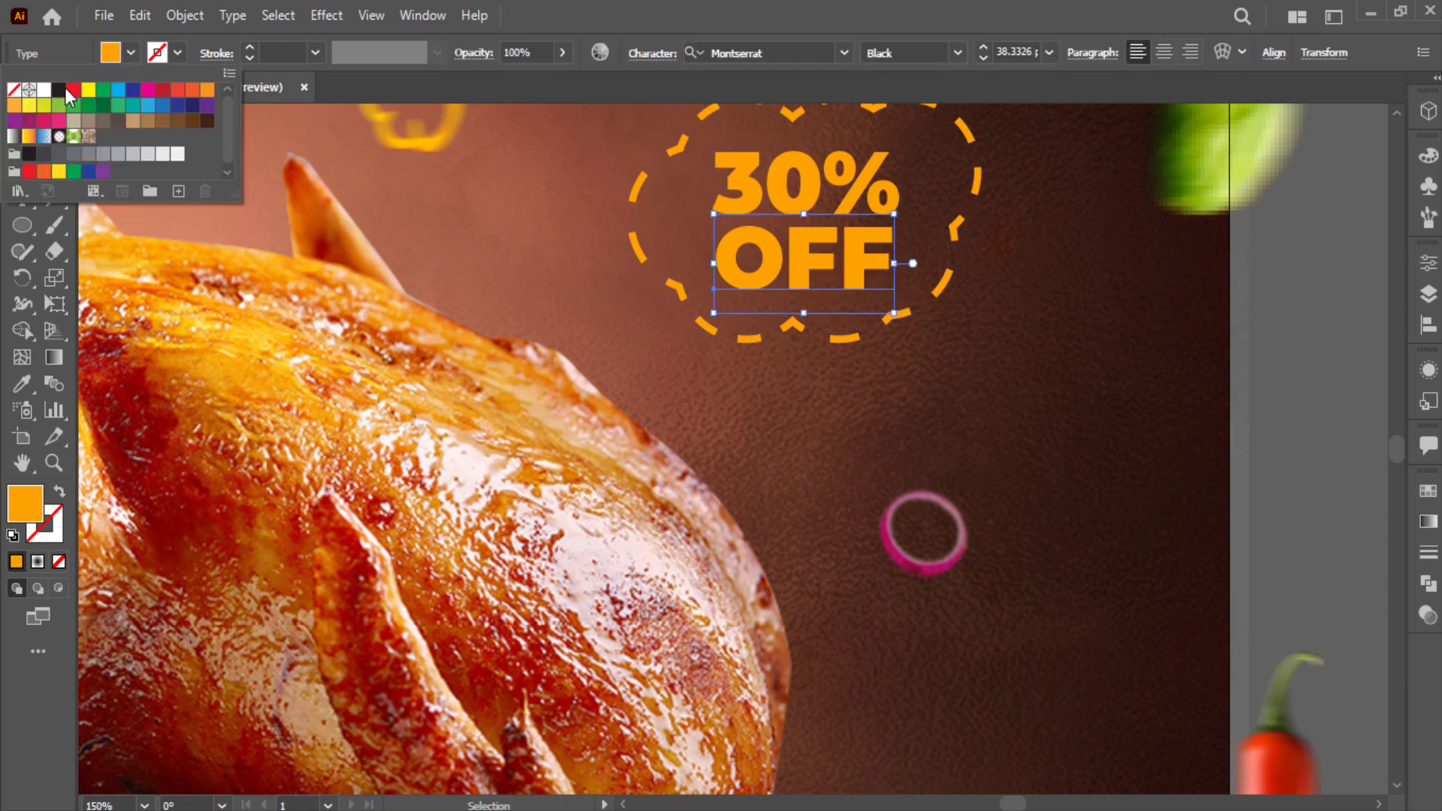
left_click(44, 89)
left_click(999, 383)
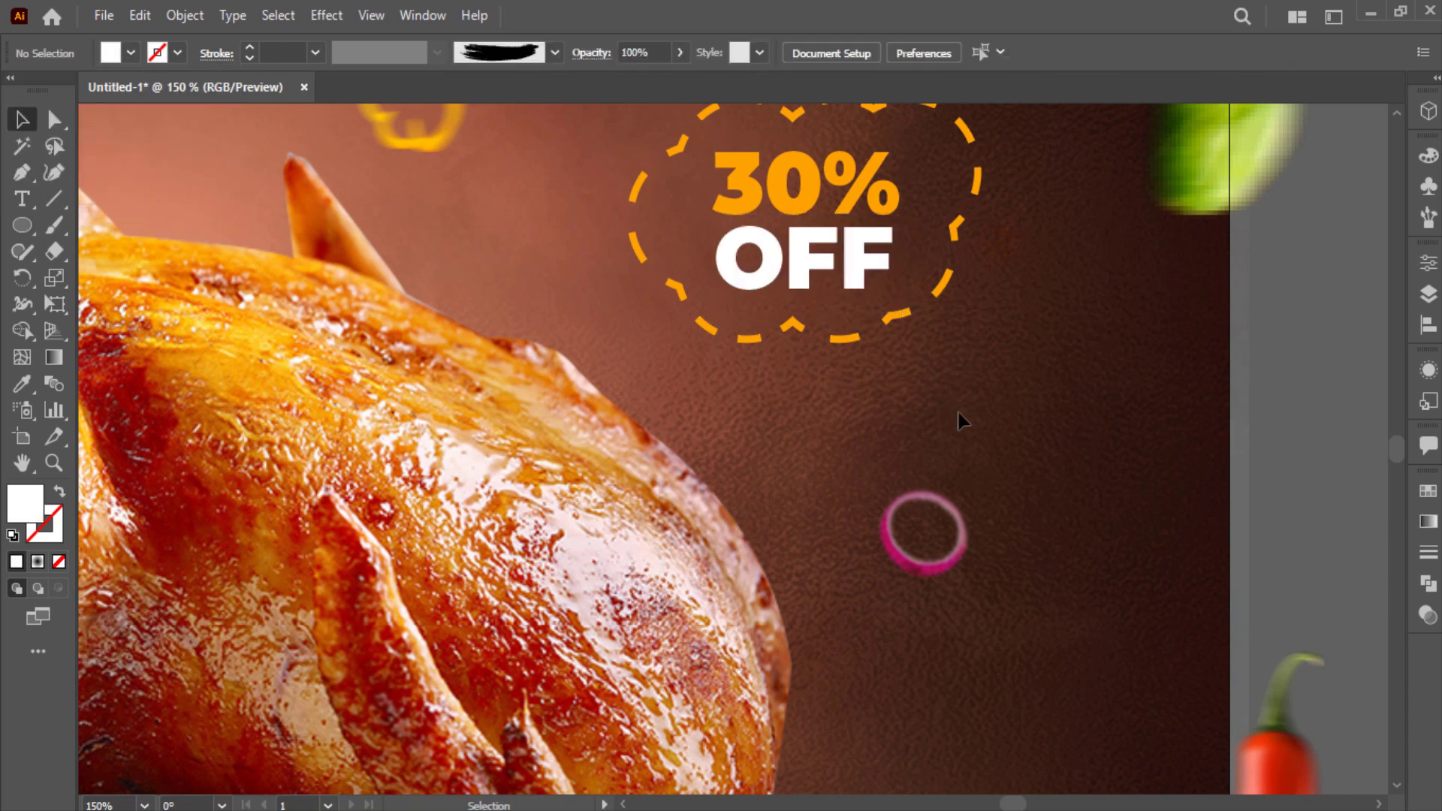
Step: Draw a curly pencil stroke below the badge with the circle's orange dashed style
key("i")
key("n")
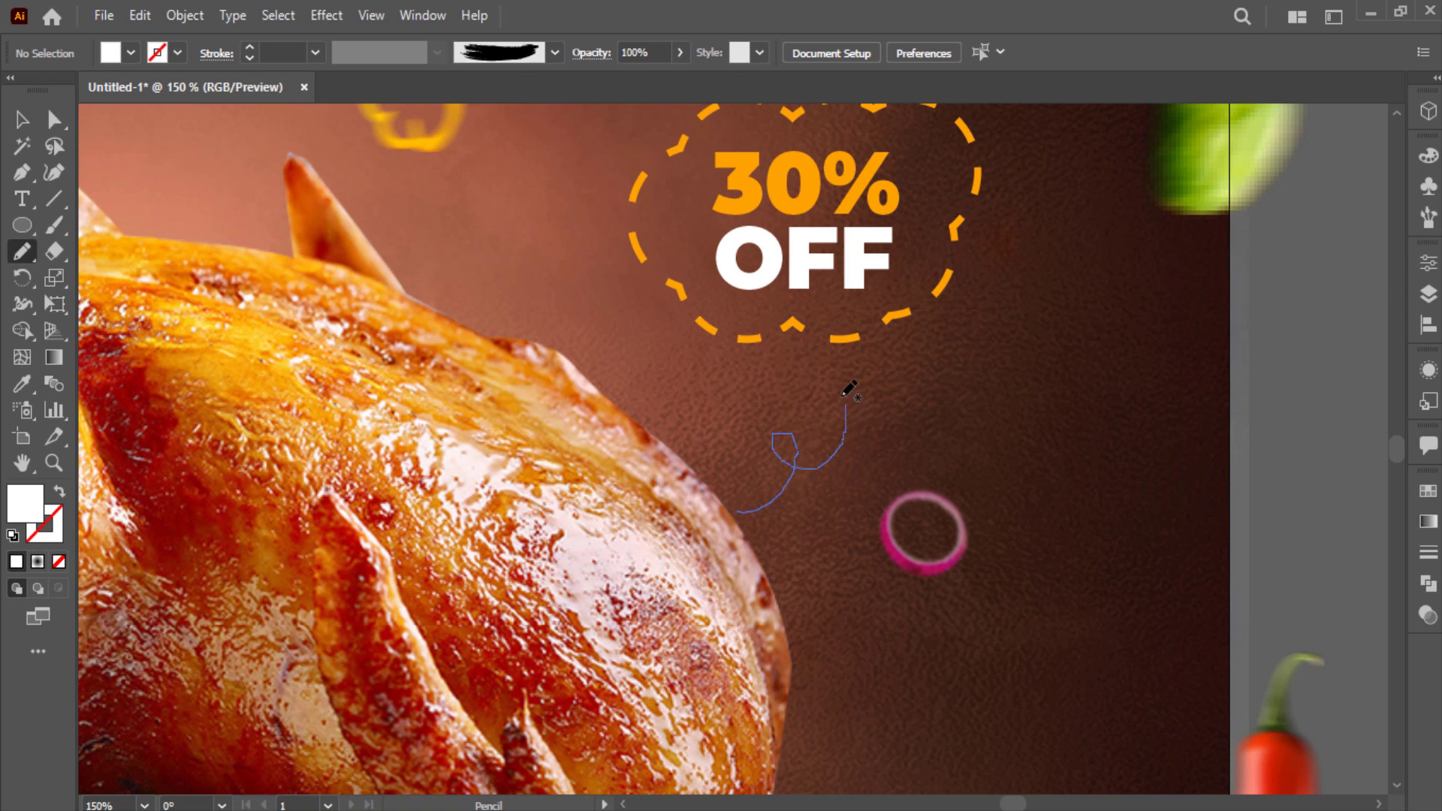
left_click_drag(839, 380, 832, 380)
key("shift+x")
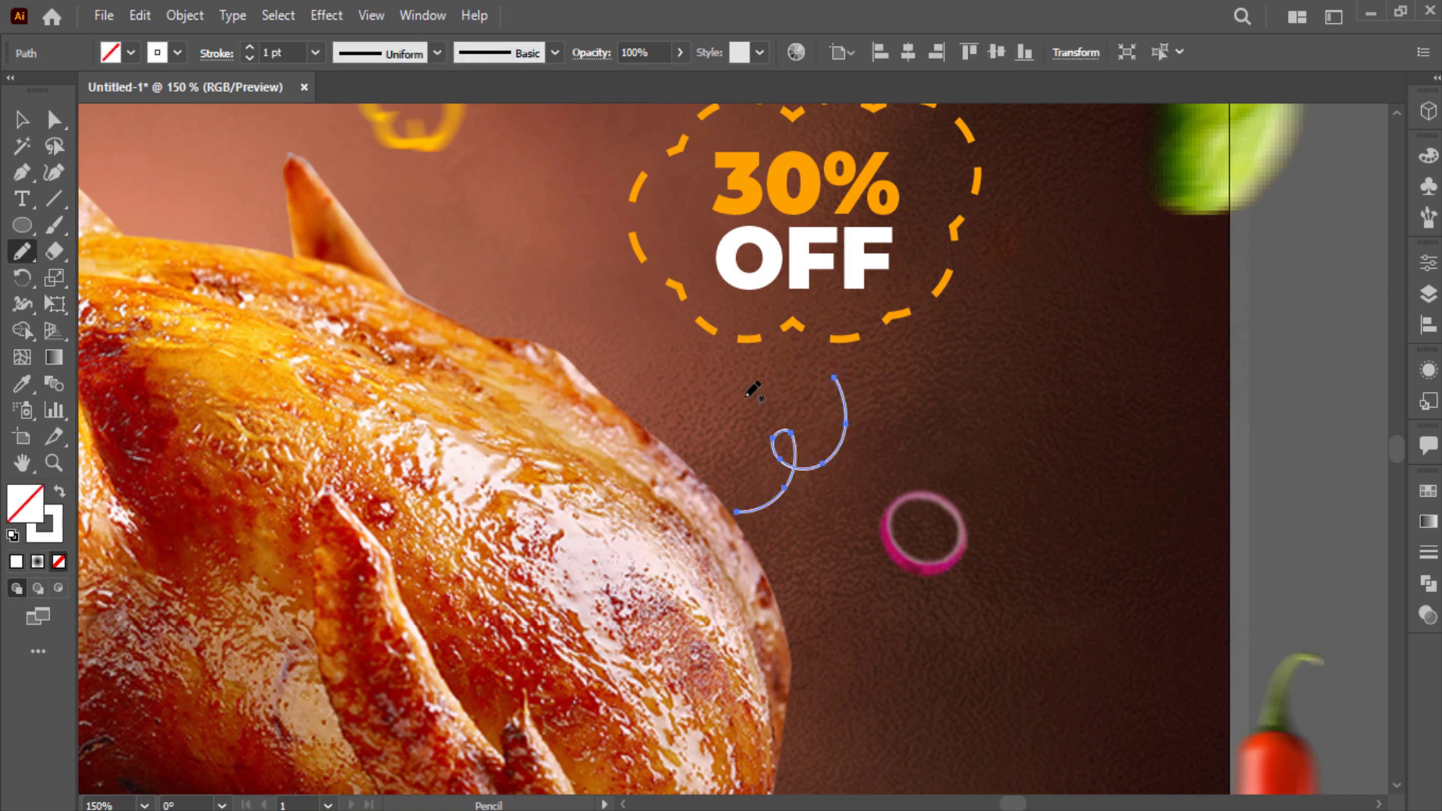
key("i")
left_click(792, 327)
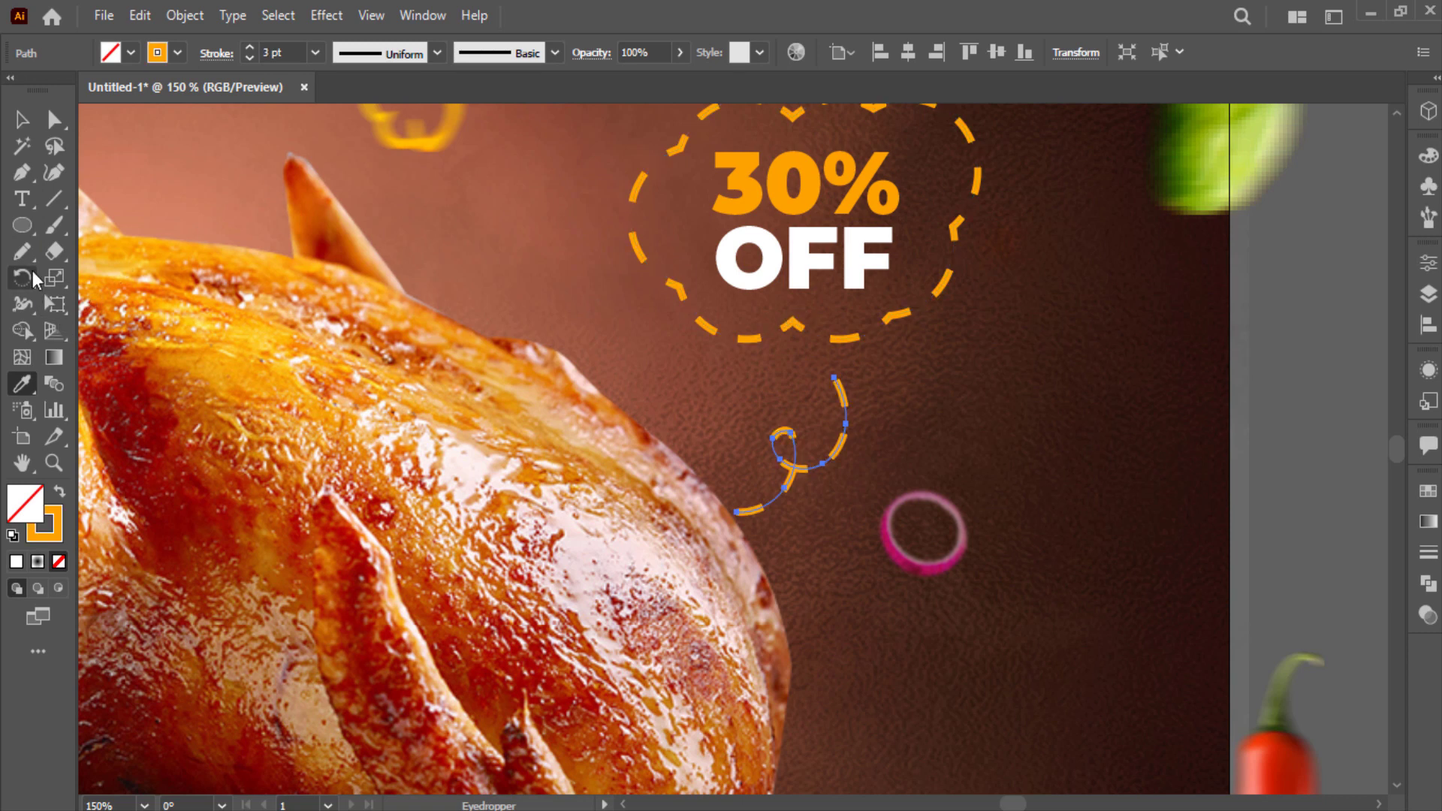
Step: Make a 3-point star as a solid orange triangle, shrink it, and place it on the squiggle's tip
left_click_drag(22, 224, 97, 328)
left_click(977, 395)
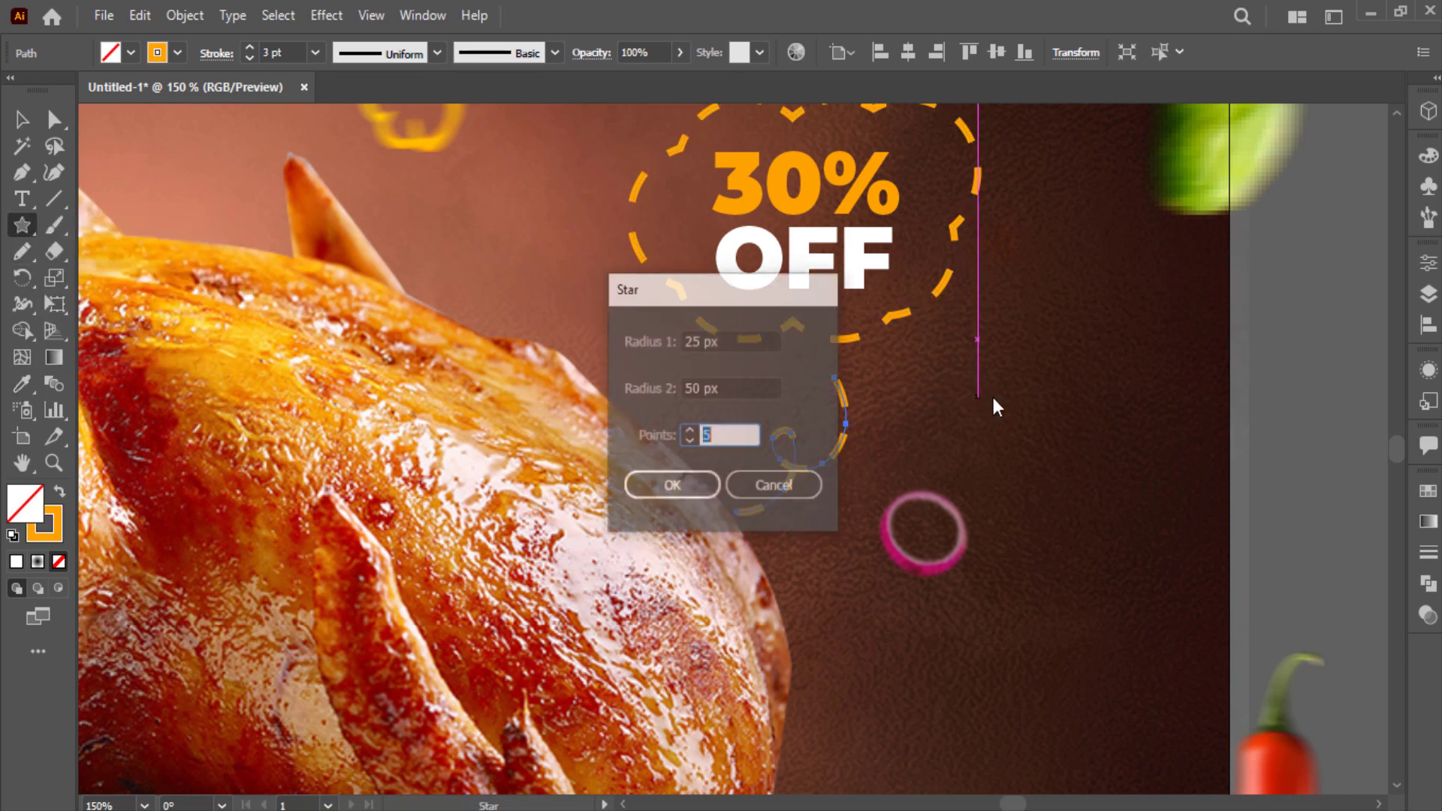
type("3")
left_click(676, 487)
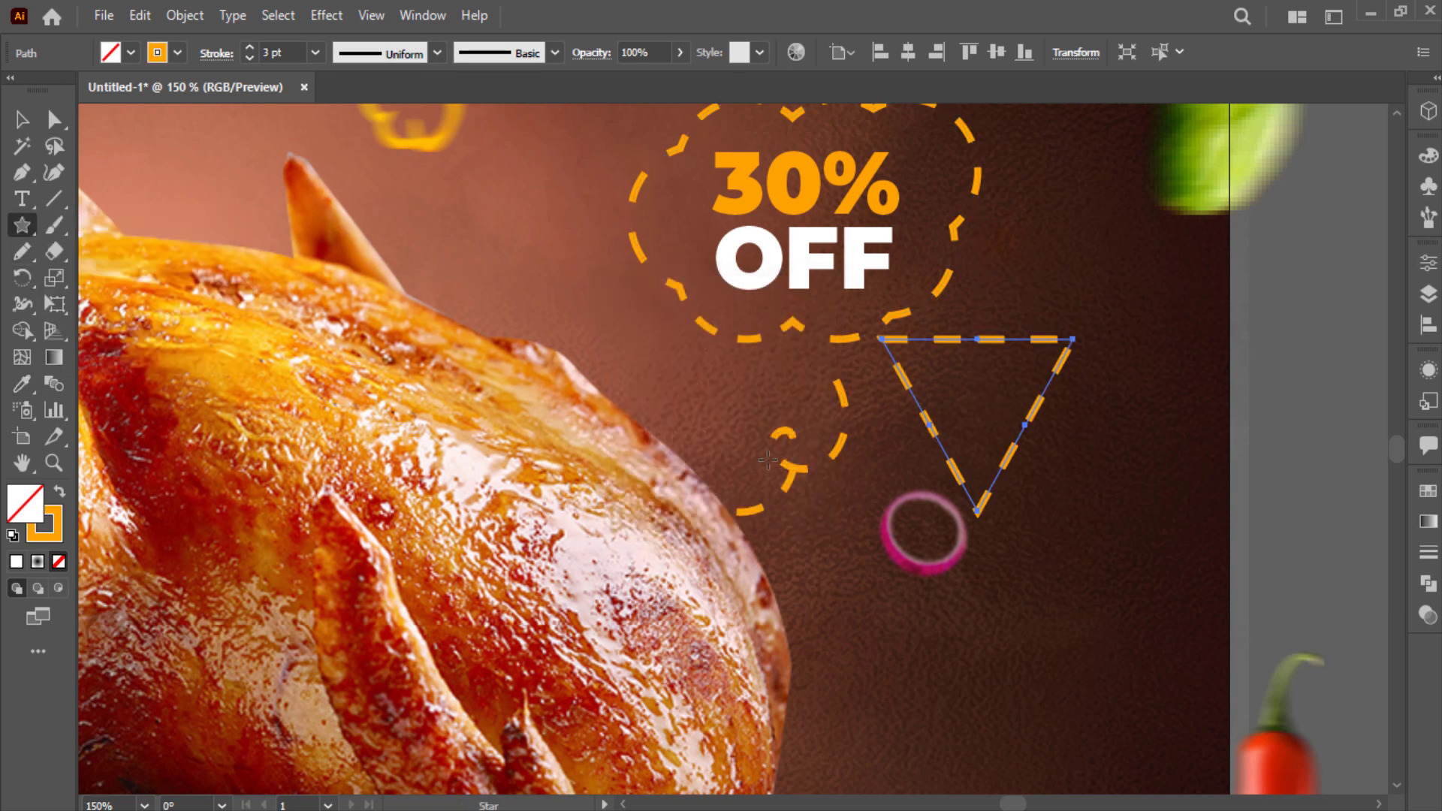
key("shift+x")
key("v")
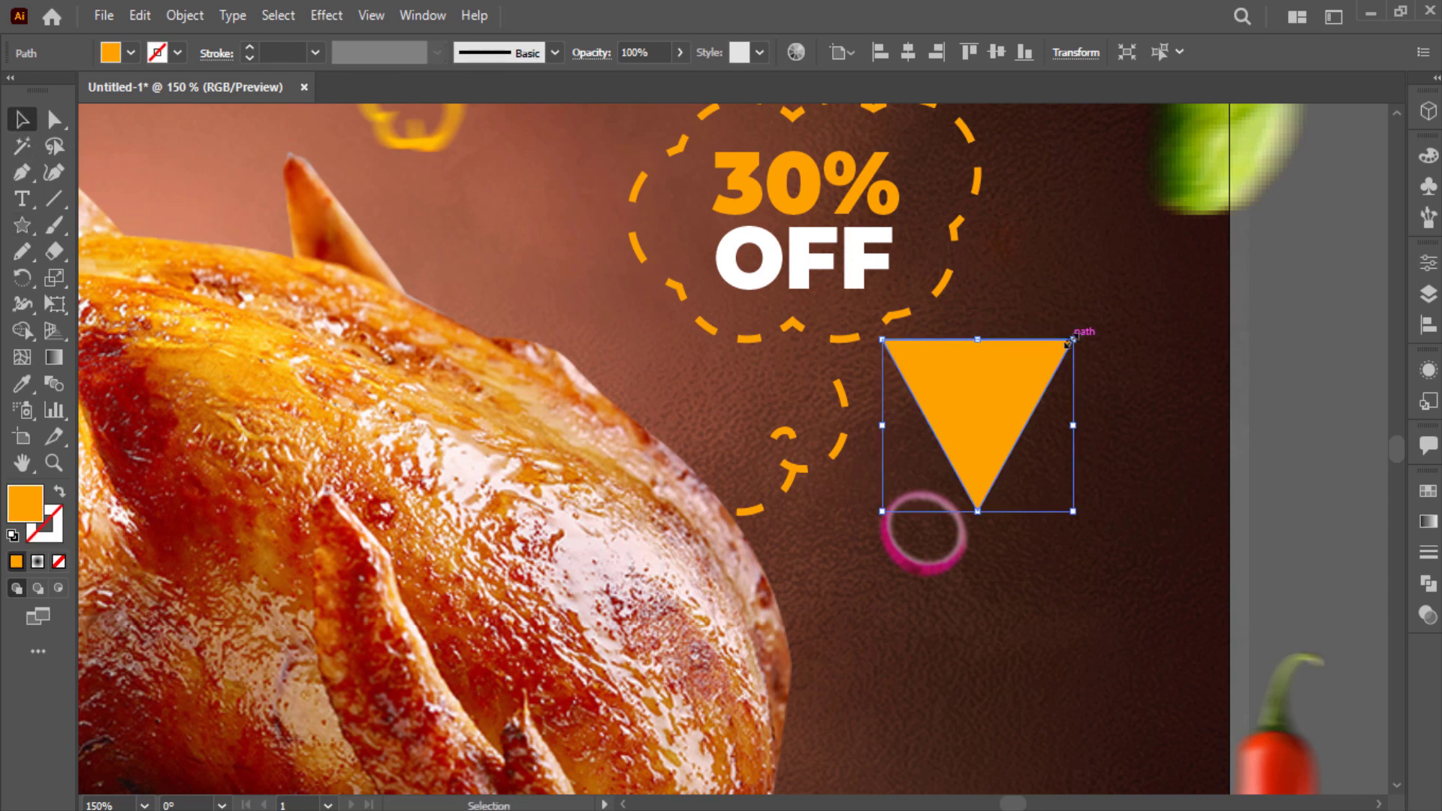
mouse_move(1072, 340)
left_mouse_down()
mouse_move(1001, 406)
mouse_move(1020, 448)
mouse_move(838, 378)
left_mouse_up()
left_click(906, 455)
left_click(904, 377)
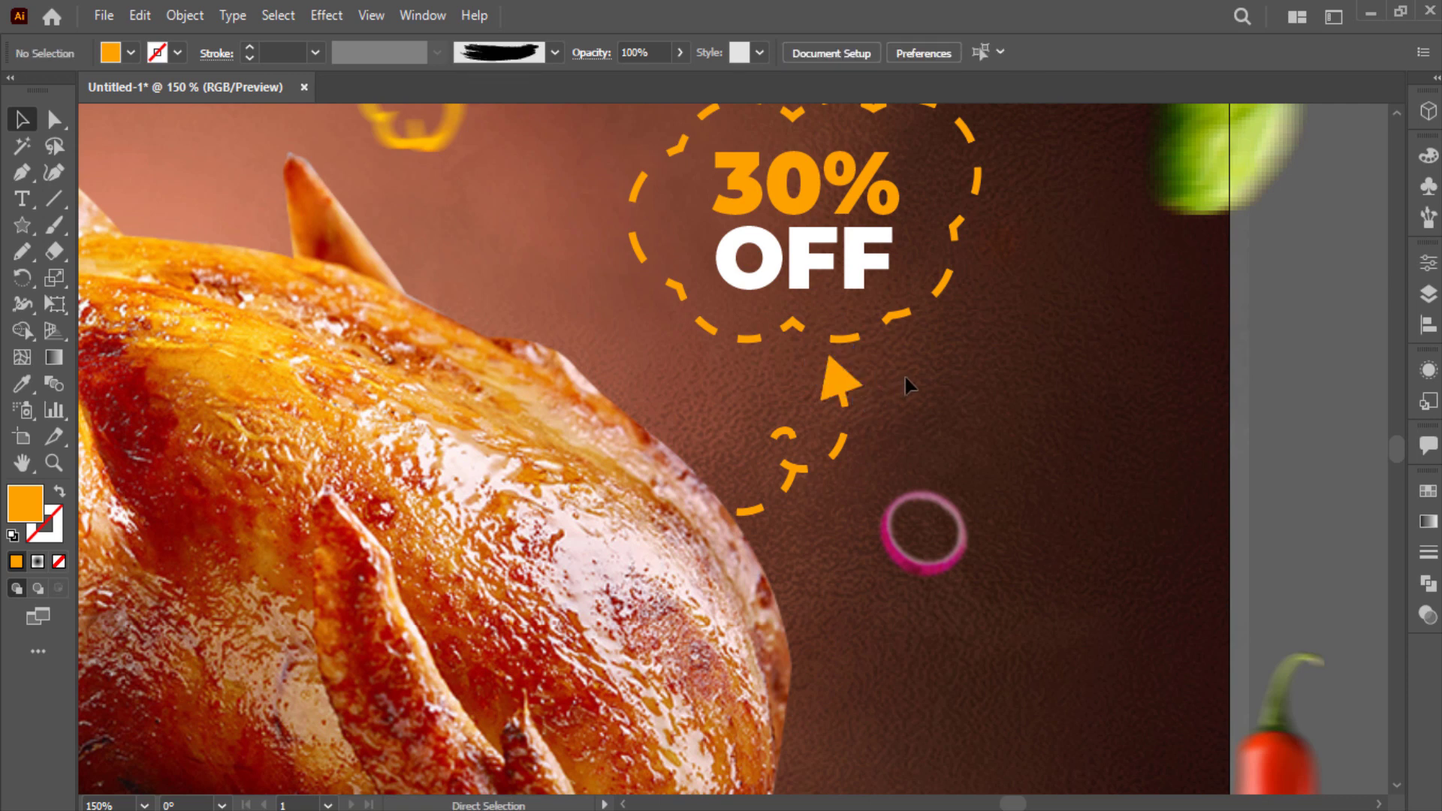
Step: Fit the artboard in view and nudge the dashed circle and 30% OFF badge up slightly
key("ctrl+0")
left_click_drag(950, 380, 945, 387)
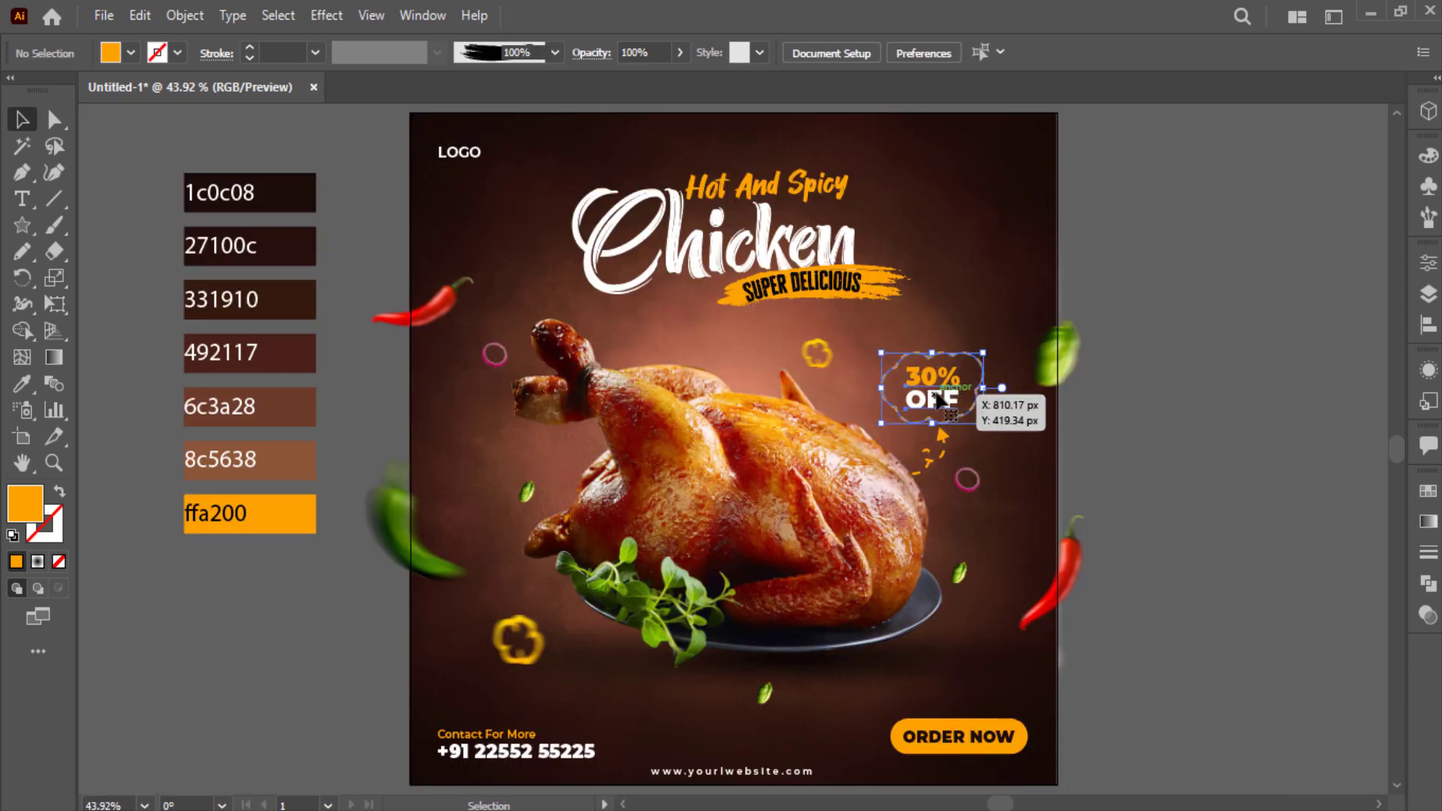
key("Up")
key("Up")
key("Up")
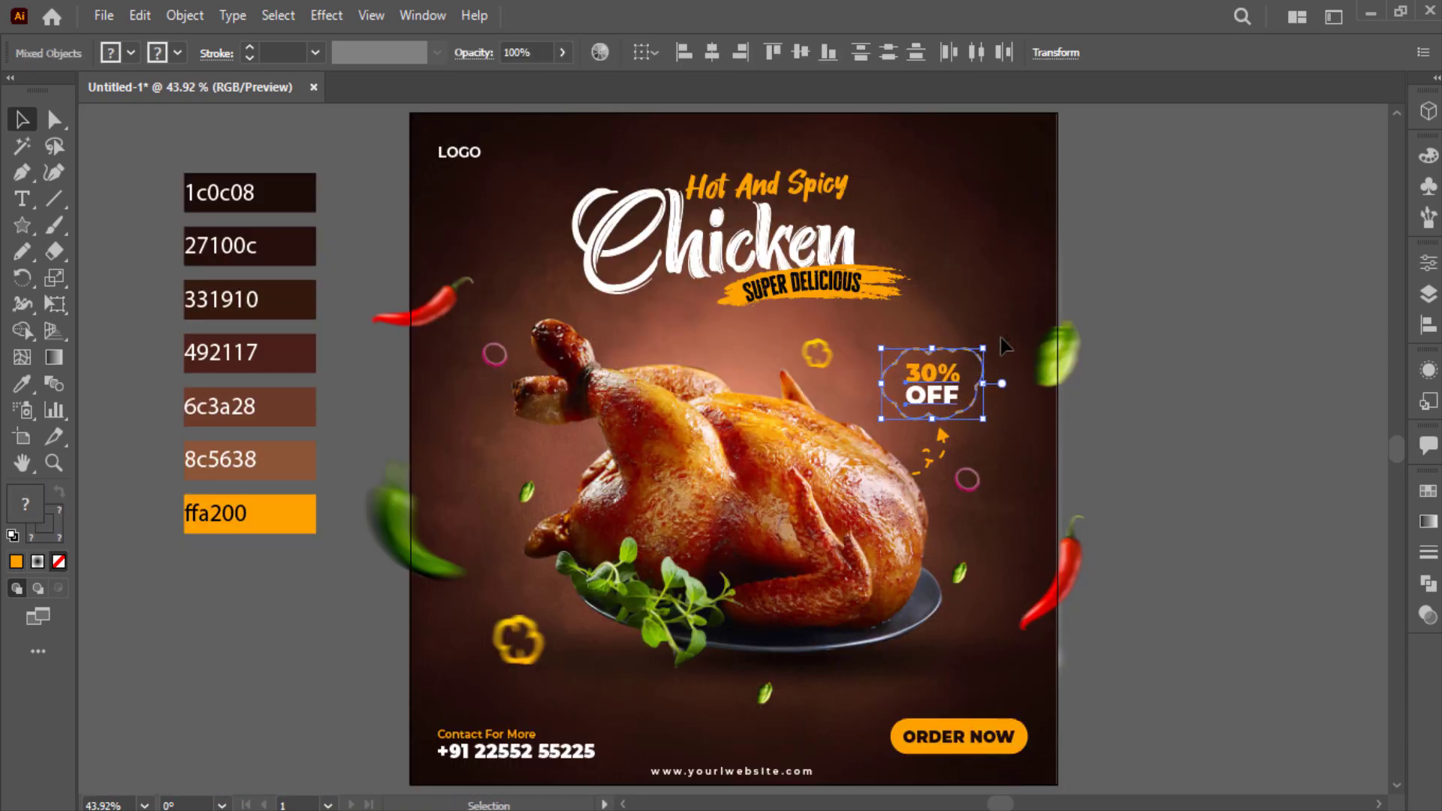
left_click(1022, 304)
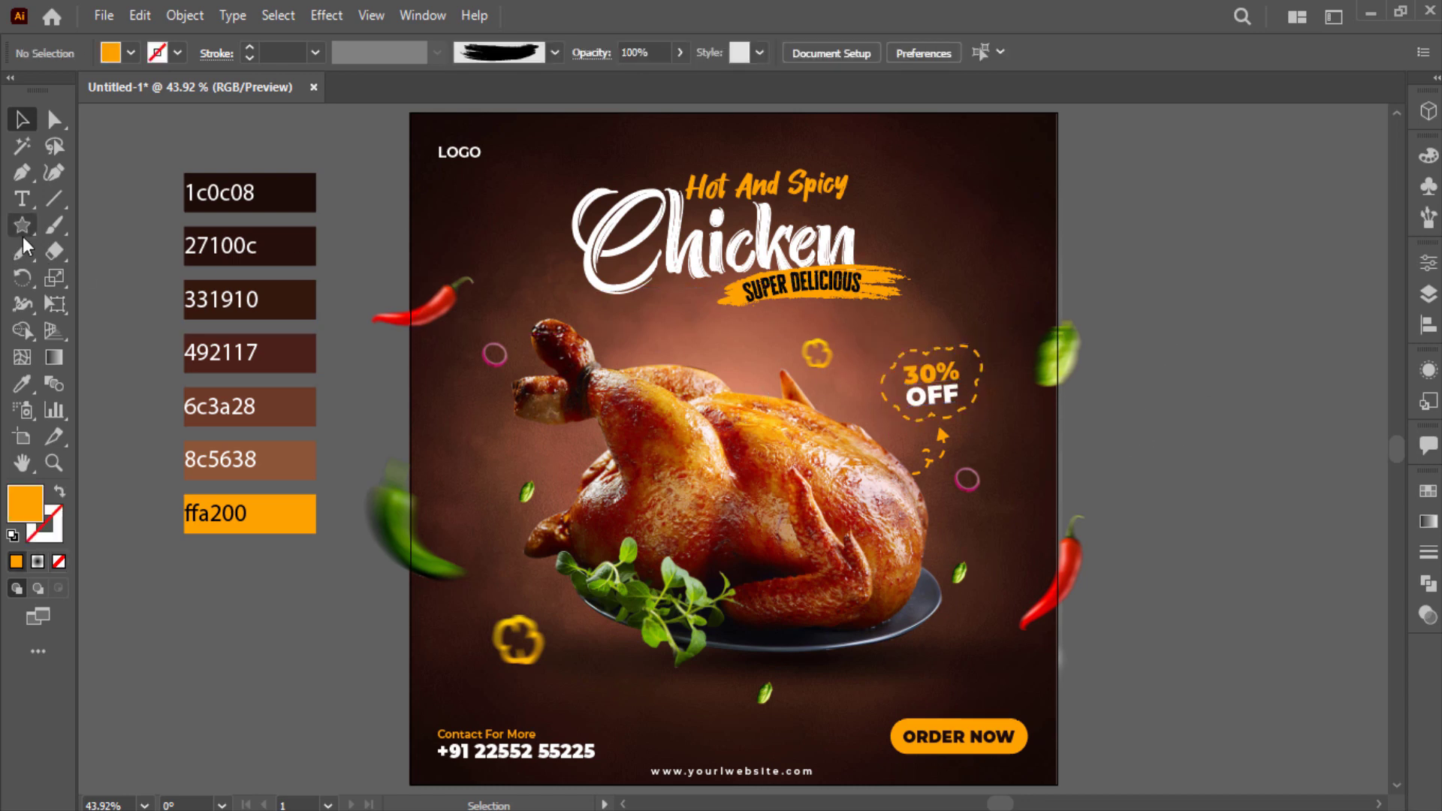
Step: Draw an orange circle beside the artboard and move it further right
left_click_drag(23, 225, 117, 279)
scroll(861, 380, "right", 5)
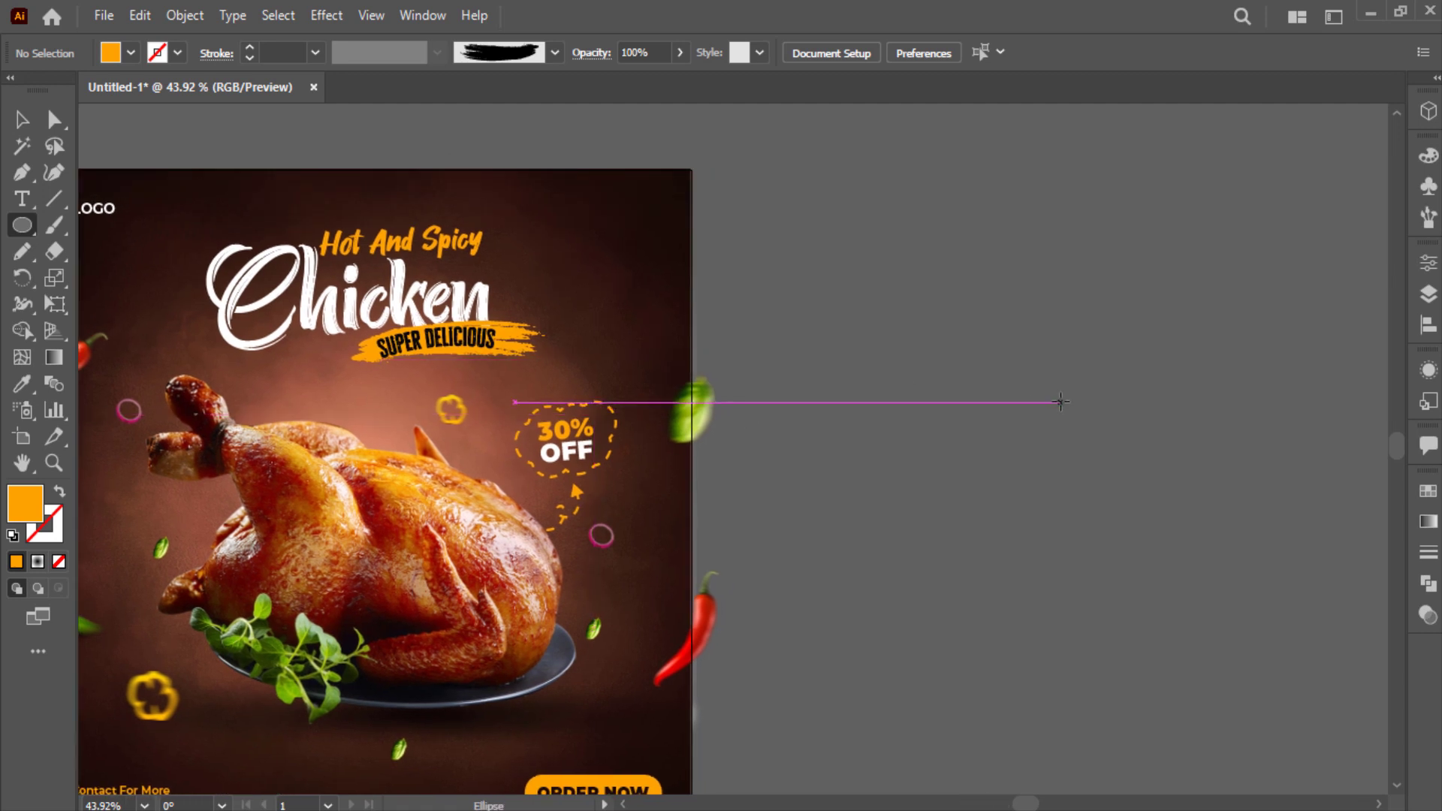
left_click_drag(1060, 402, 1118, 461)
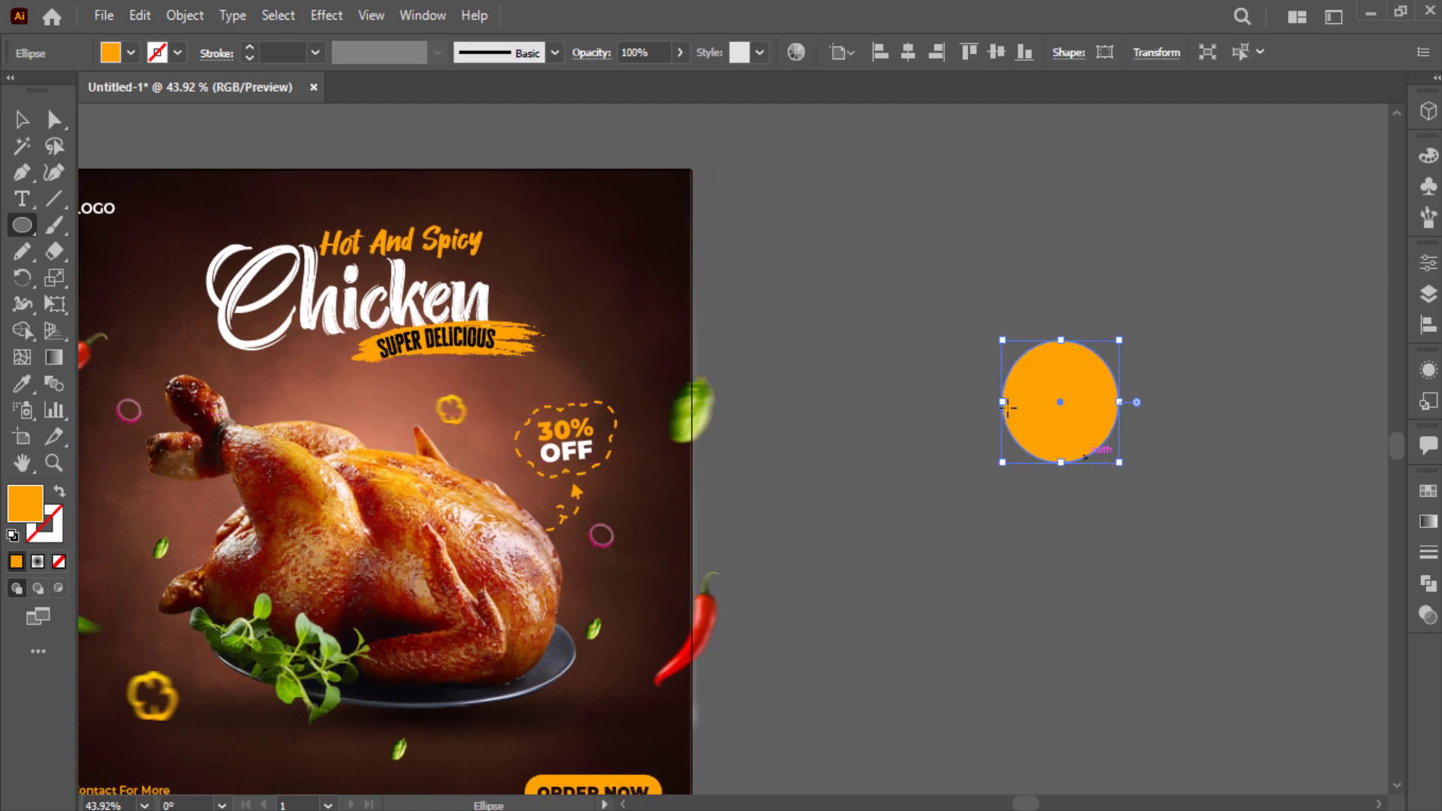
key("v")
left_click_drag(1058, 390, 1174, 388)
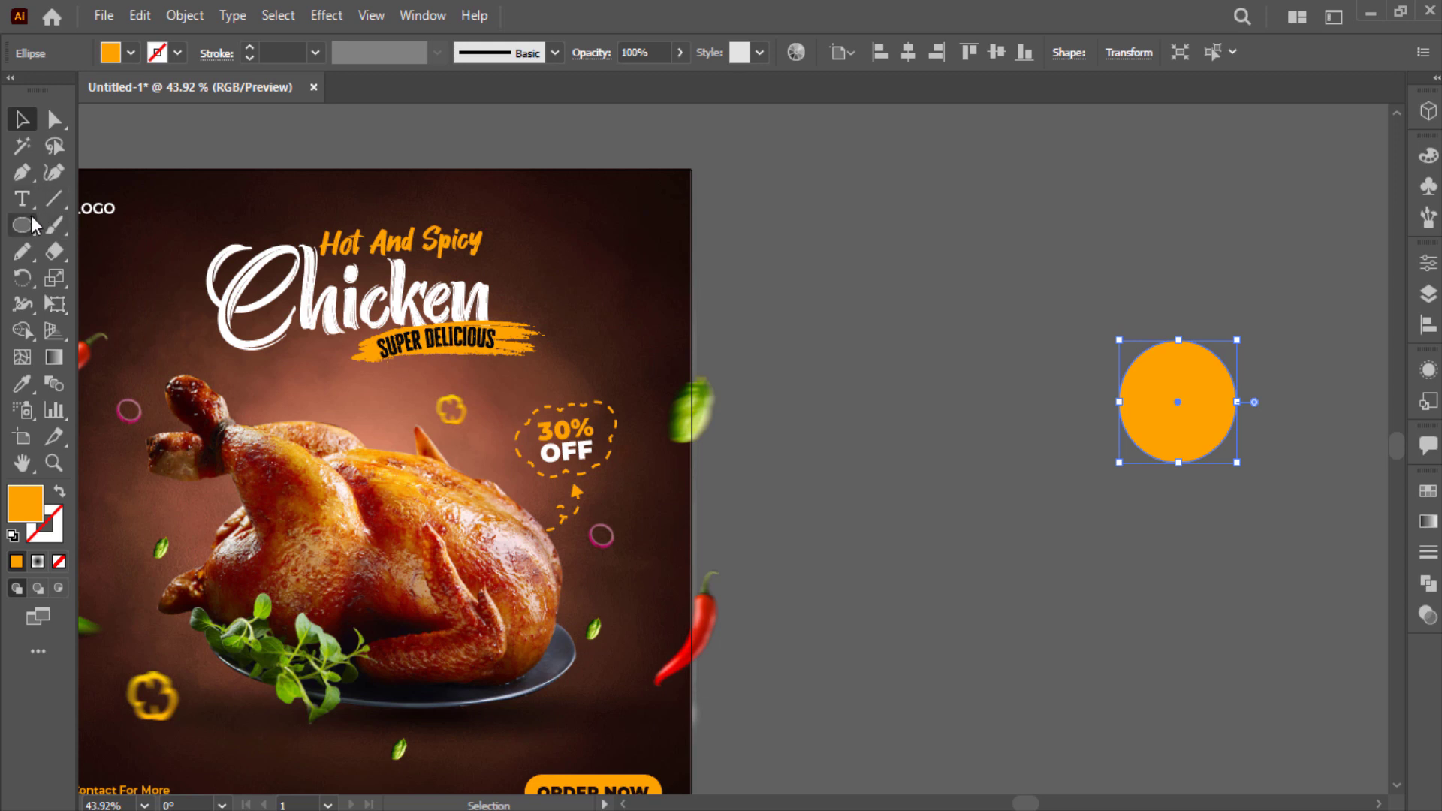
Step: Draw a vertical line left of the circle and give it an orange stroke
left_click(53, 198)
left_click_drag(897, 290, 891, 476)
key("v")
left_click(963, 409)
left_click(899, 411)
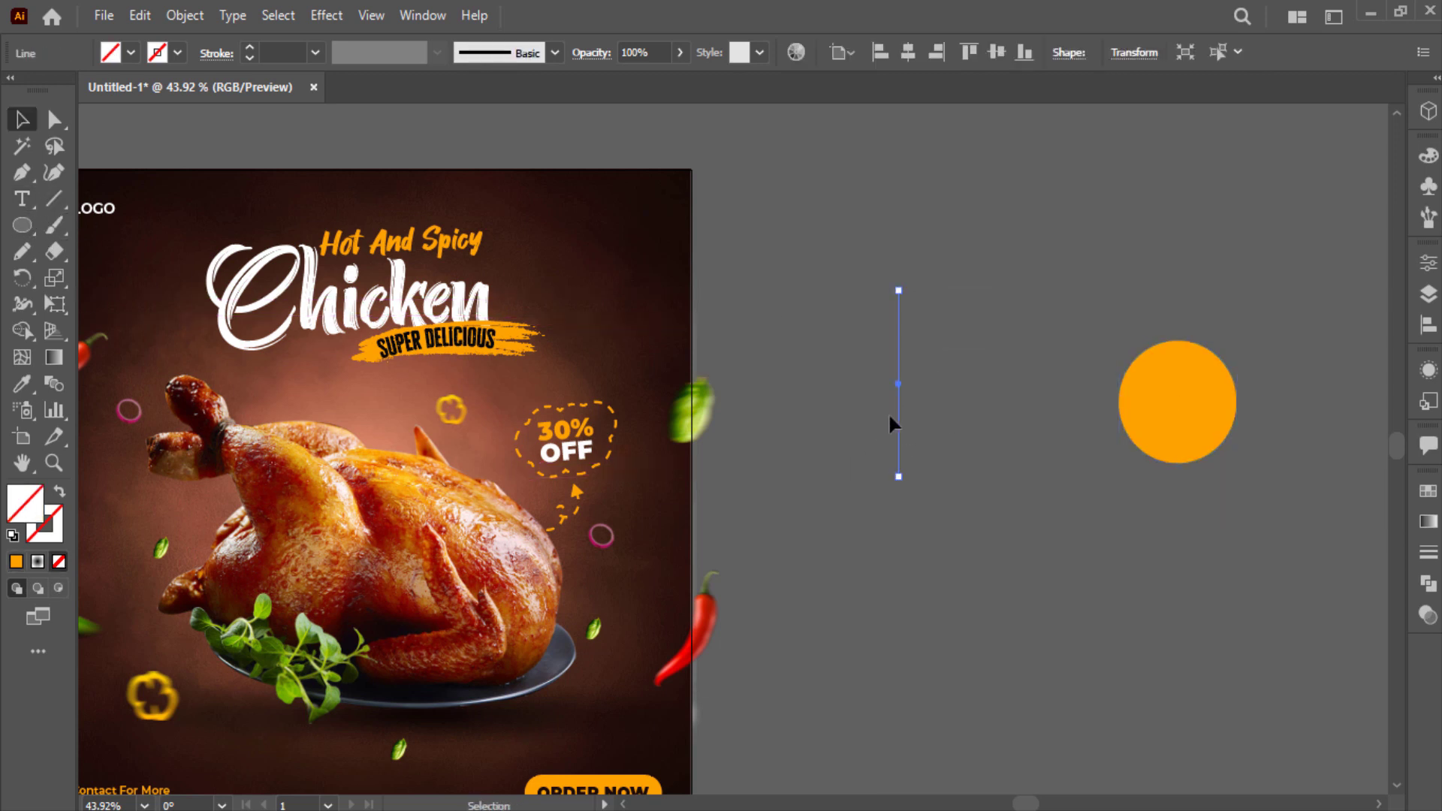
key("i")
left_click(1176, 378)
key("shift+x")
Step: Alt-drag a copy of the vertical line to sit just beside the original
key("v")
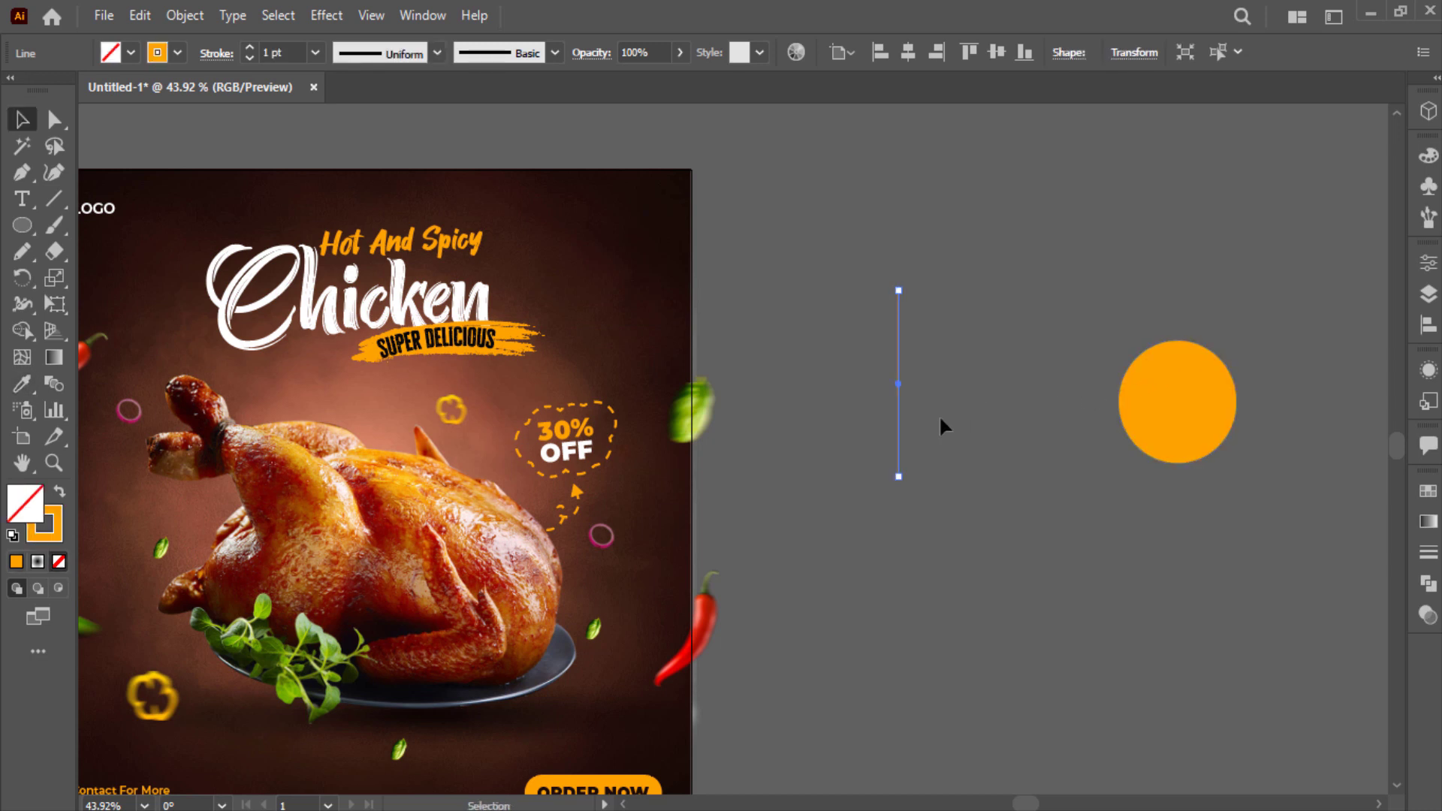
left_click(944, 427)
left_click(898, 415)
left_click(835, 322)
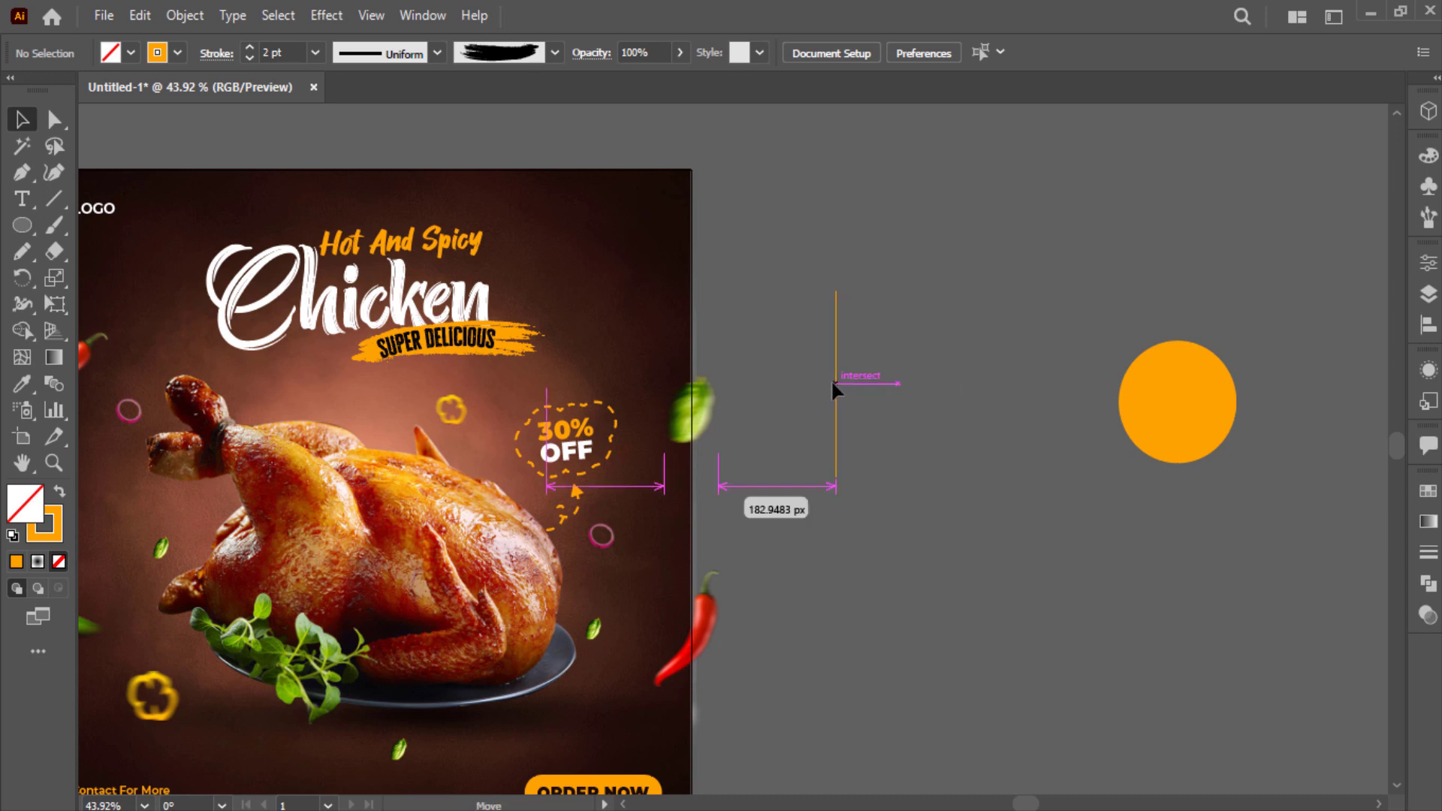
mouse_move(893, 385)
left_mouse_down()
mouse_move(832, 381)
mouse_move(845, 382)
left_mouse_up()
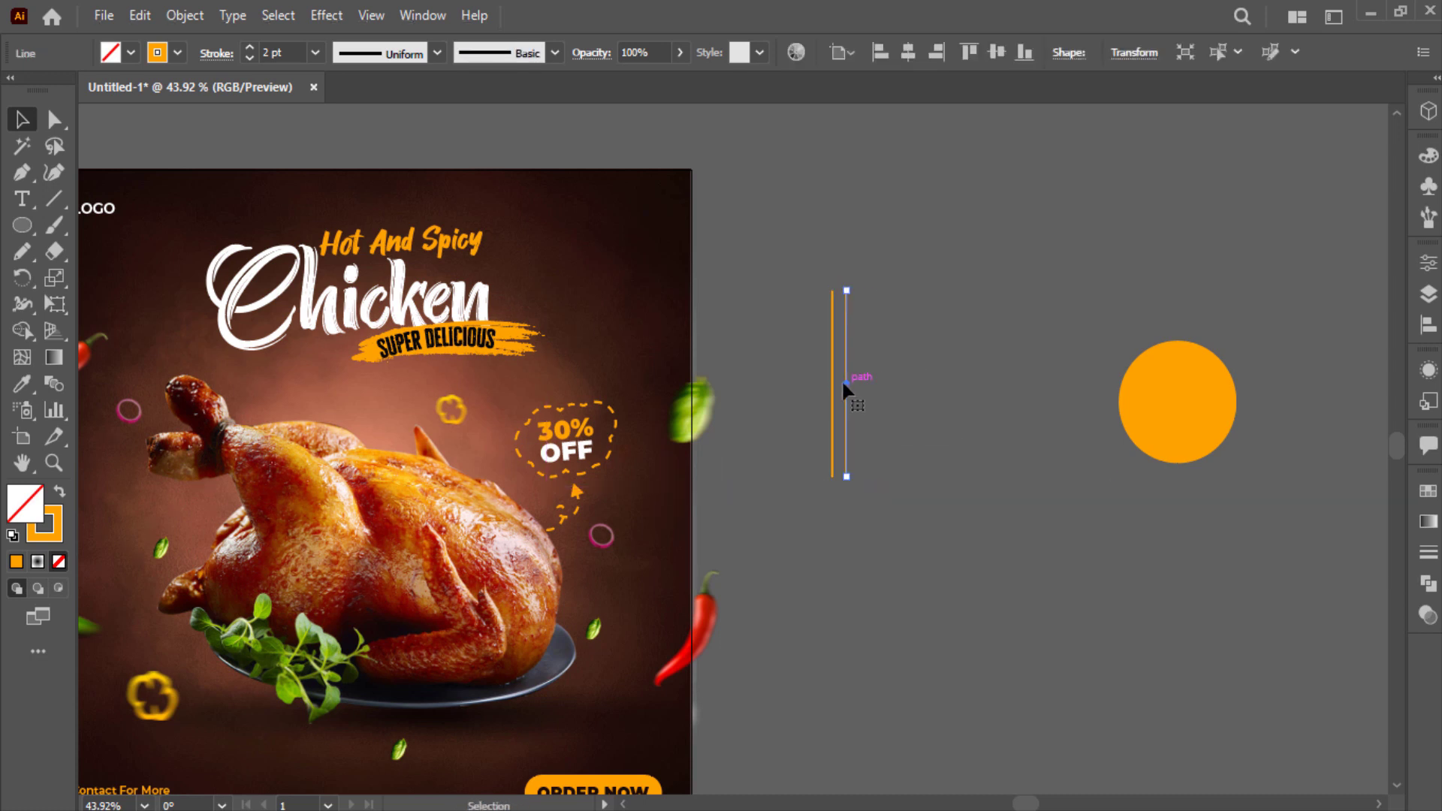
Step: Repeat the line copy with Ctrl+D, move the circle over the lines, and make a clipping mask
key("ctrl+d")
key("ctrl+d")
key("ctrl+d")
key("ctrl+d")
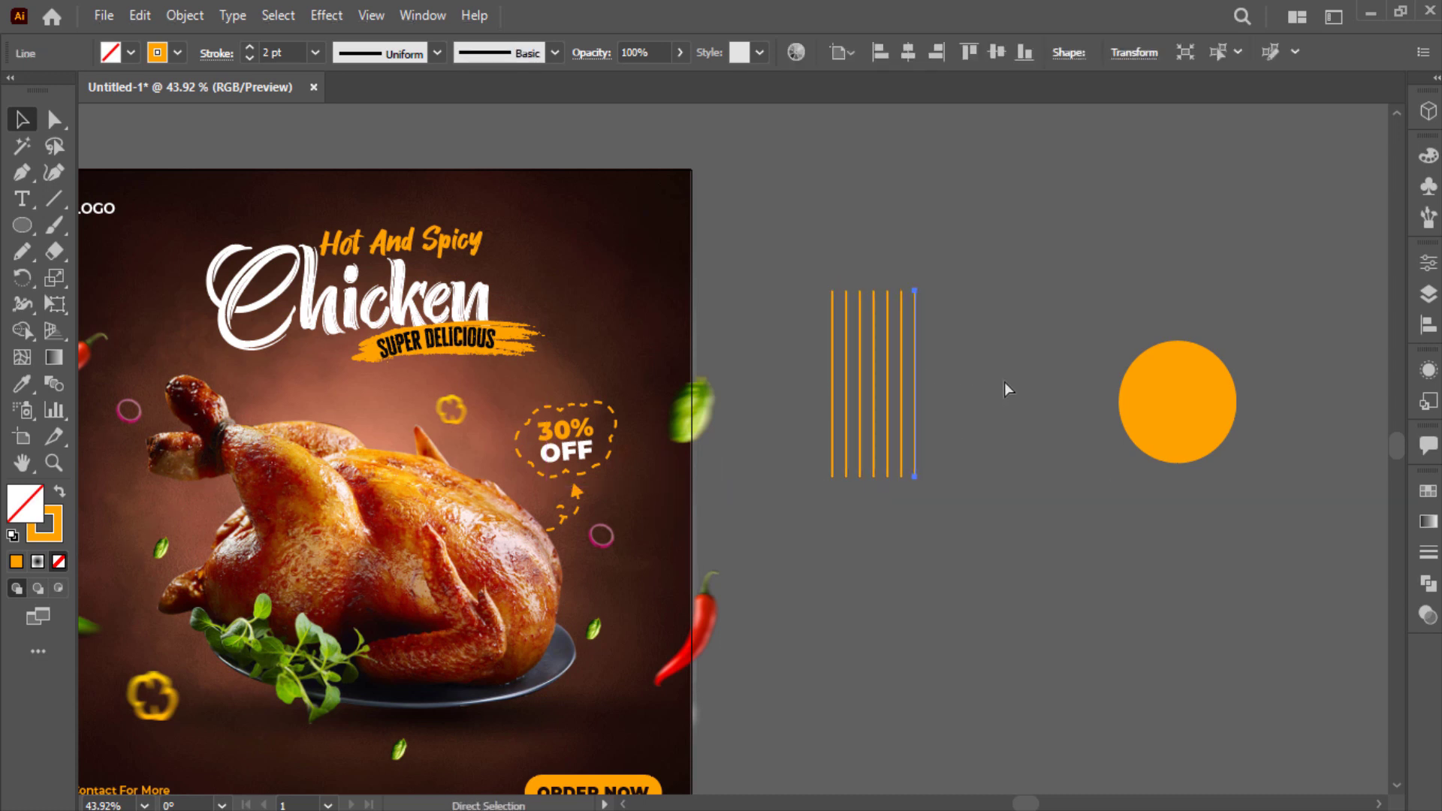
key("ctrl+d")
key("ctrl+d")
key("ctrl+d")
key("ctrl+d")
left_click_drag(1165, 359, 893, 355)
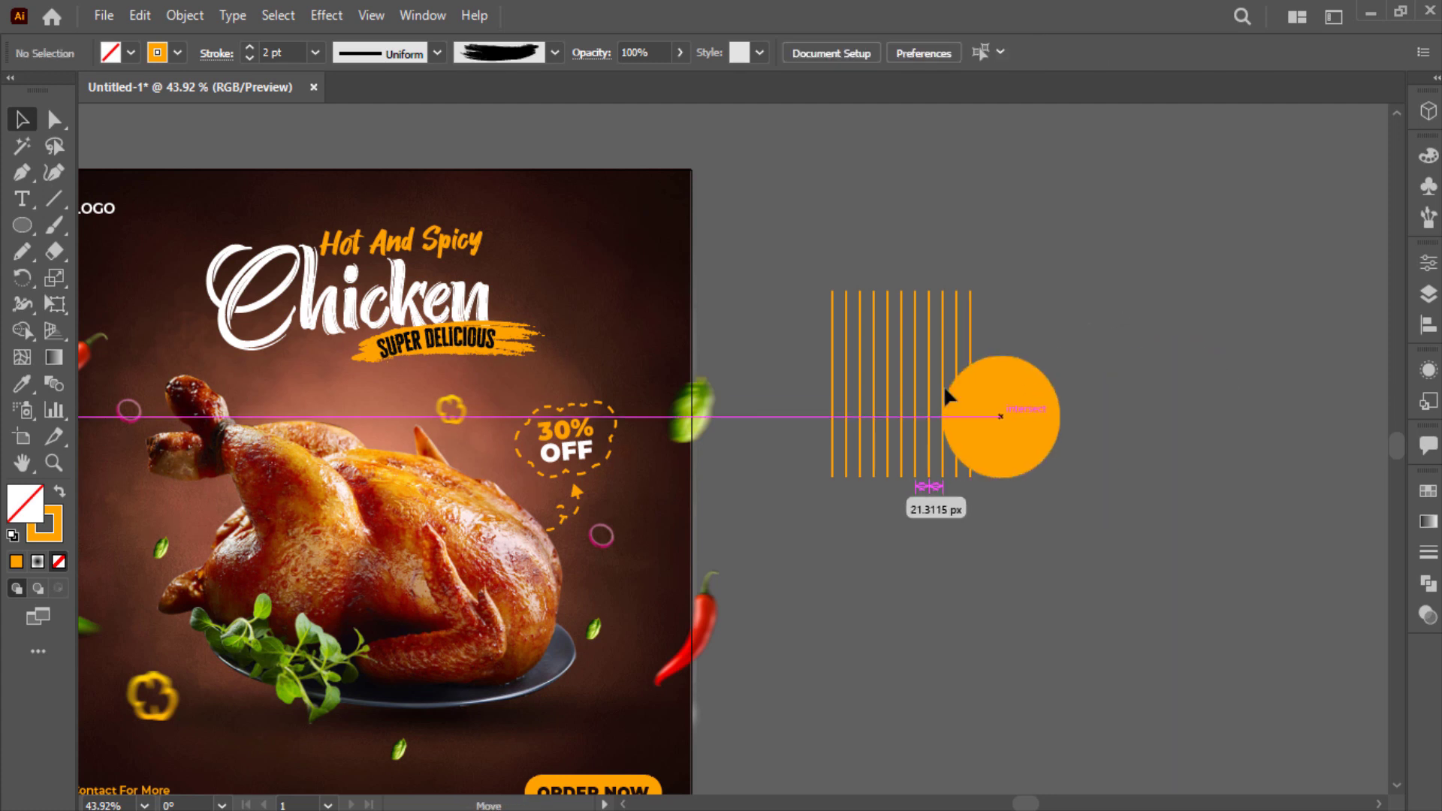
left_click_drag(847, 428, 940, 408)
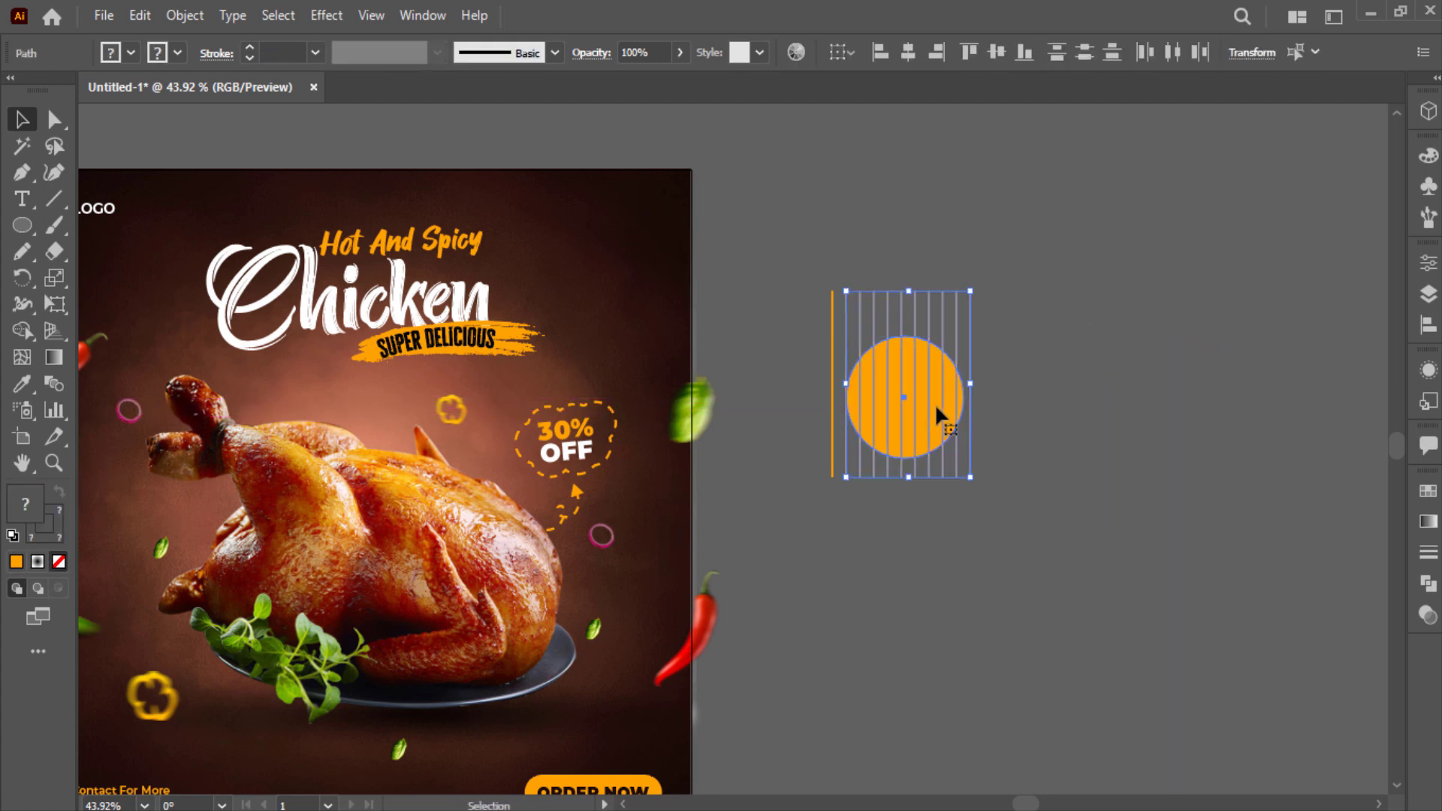
left_click(999, 219)
left_click_drag(803, 456, 894, 424)
right_click(893, 419)
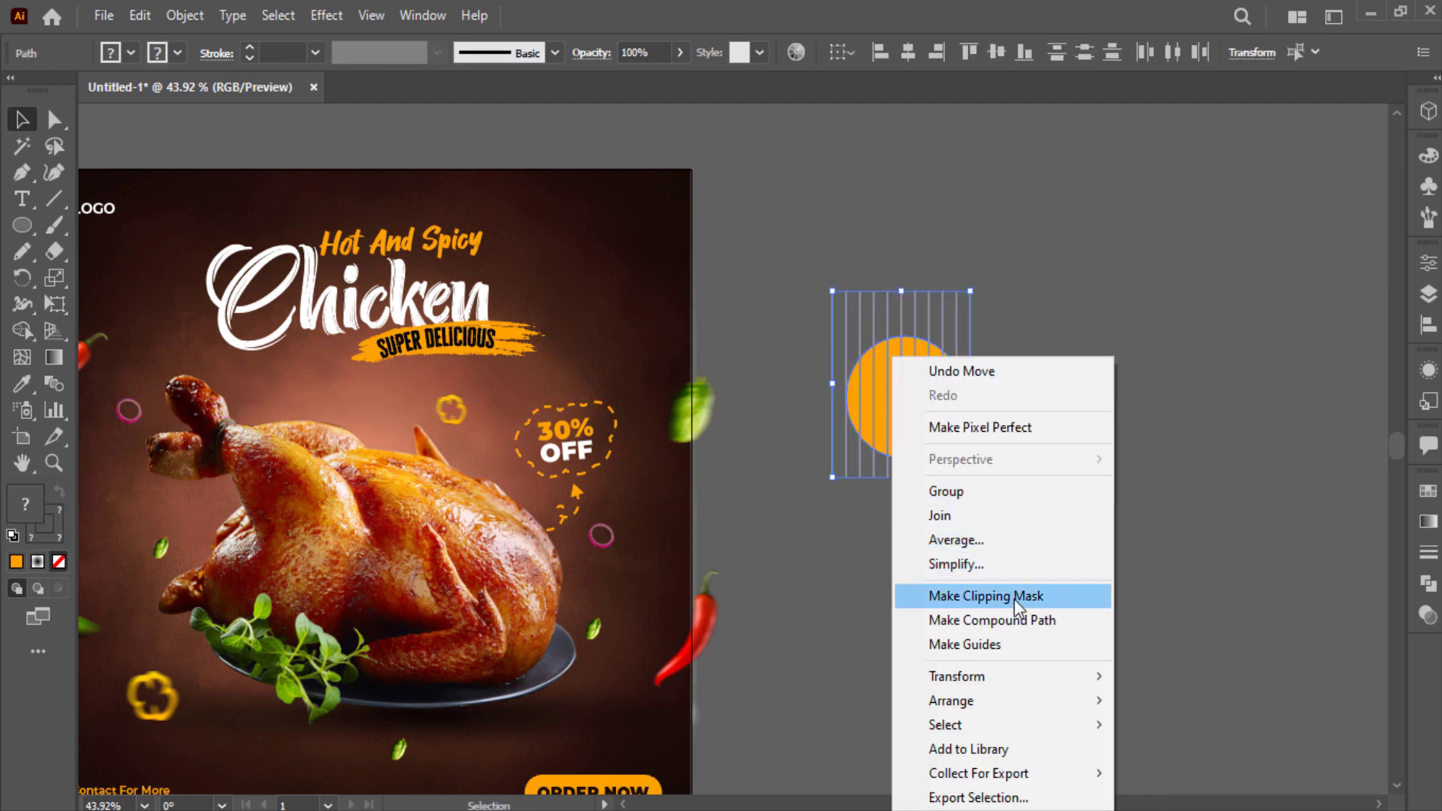
left_click(1011, 597)
Step: Release the failed clip, bring the circle to front centred on the lines, and clip again
left_click(1035, 432)
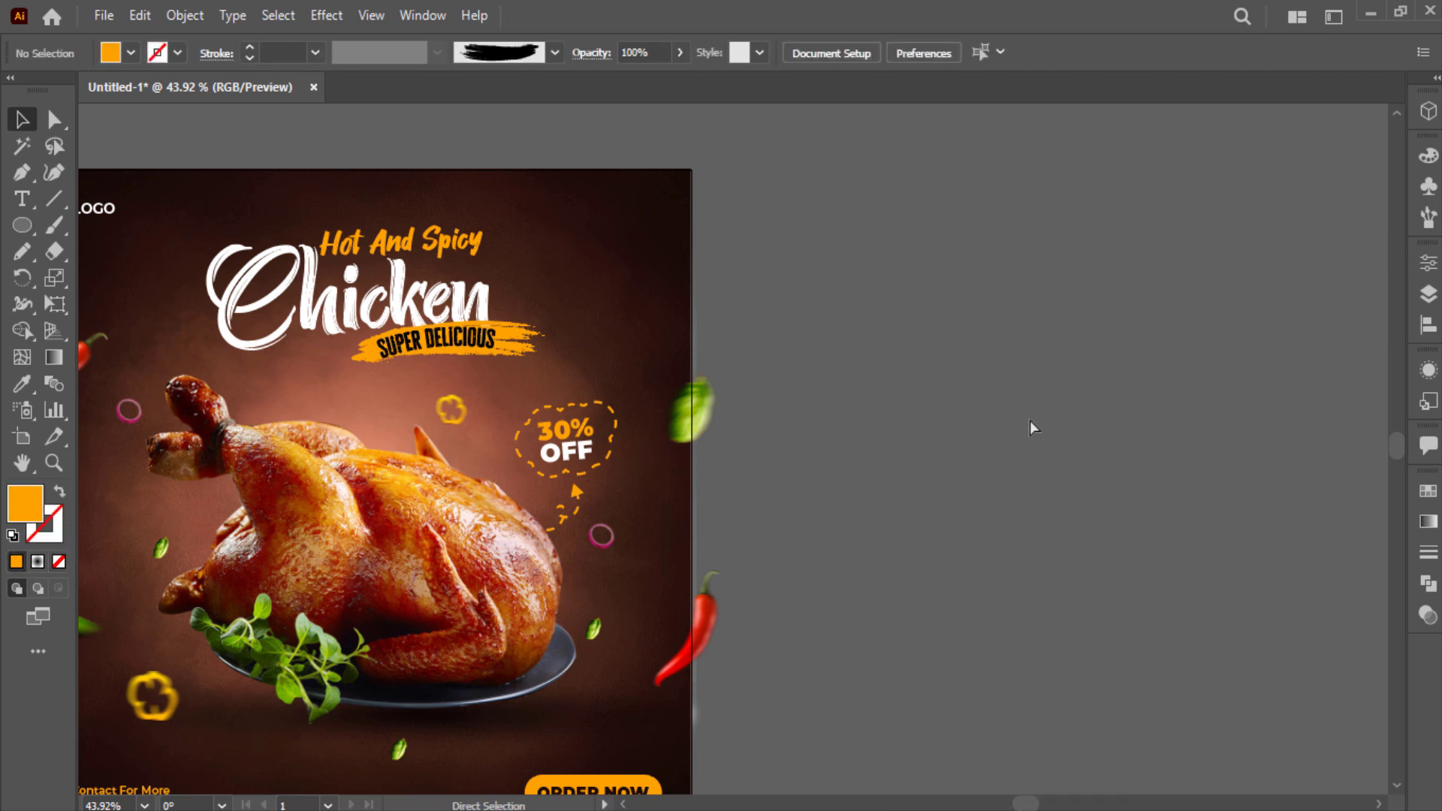
left_click_drag(816, 302, 818, 304)
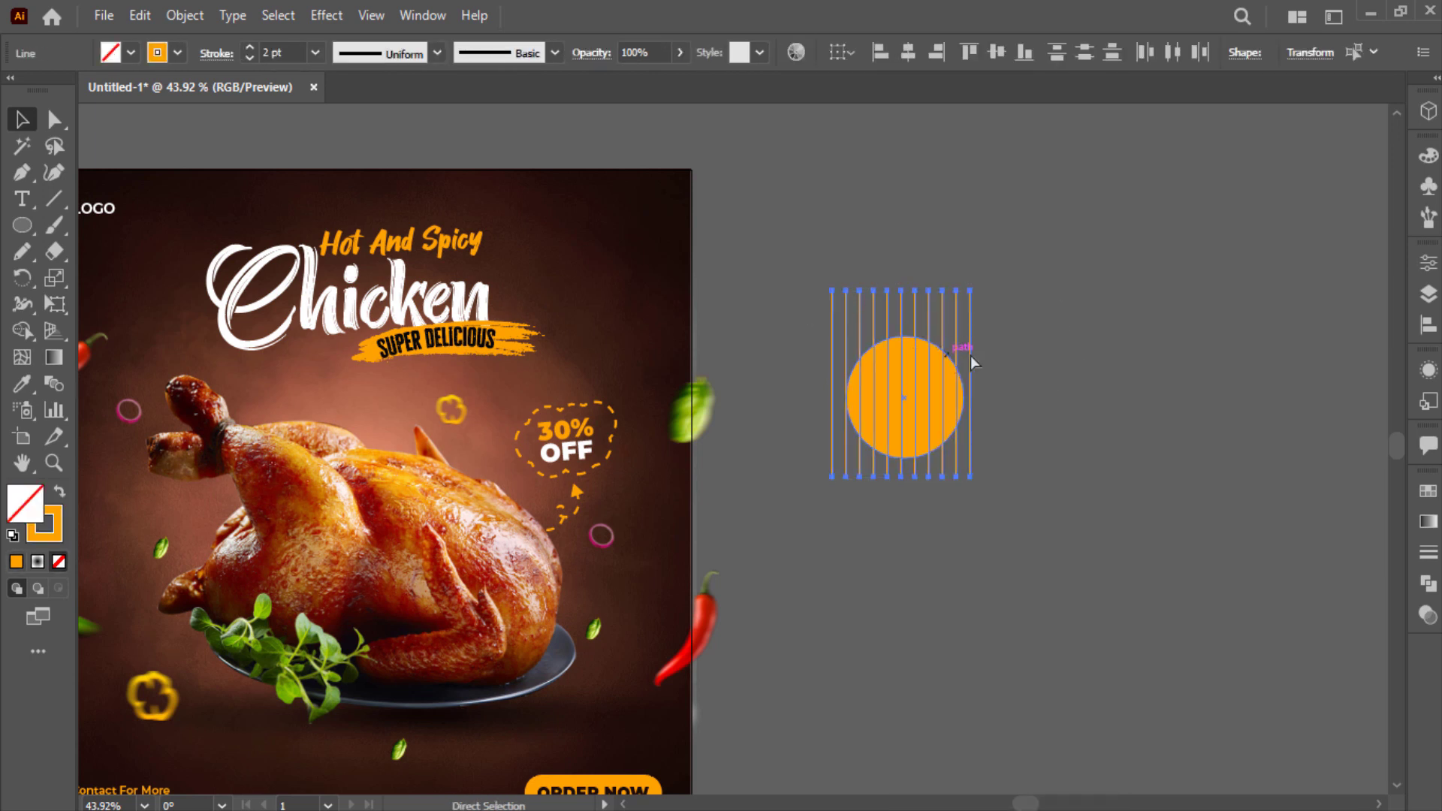
left_click(1058, 364)
right_click(900, 391)
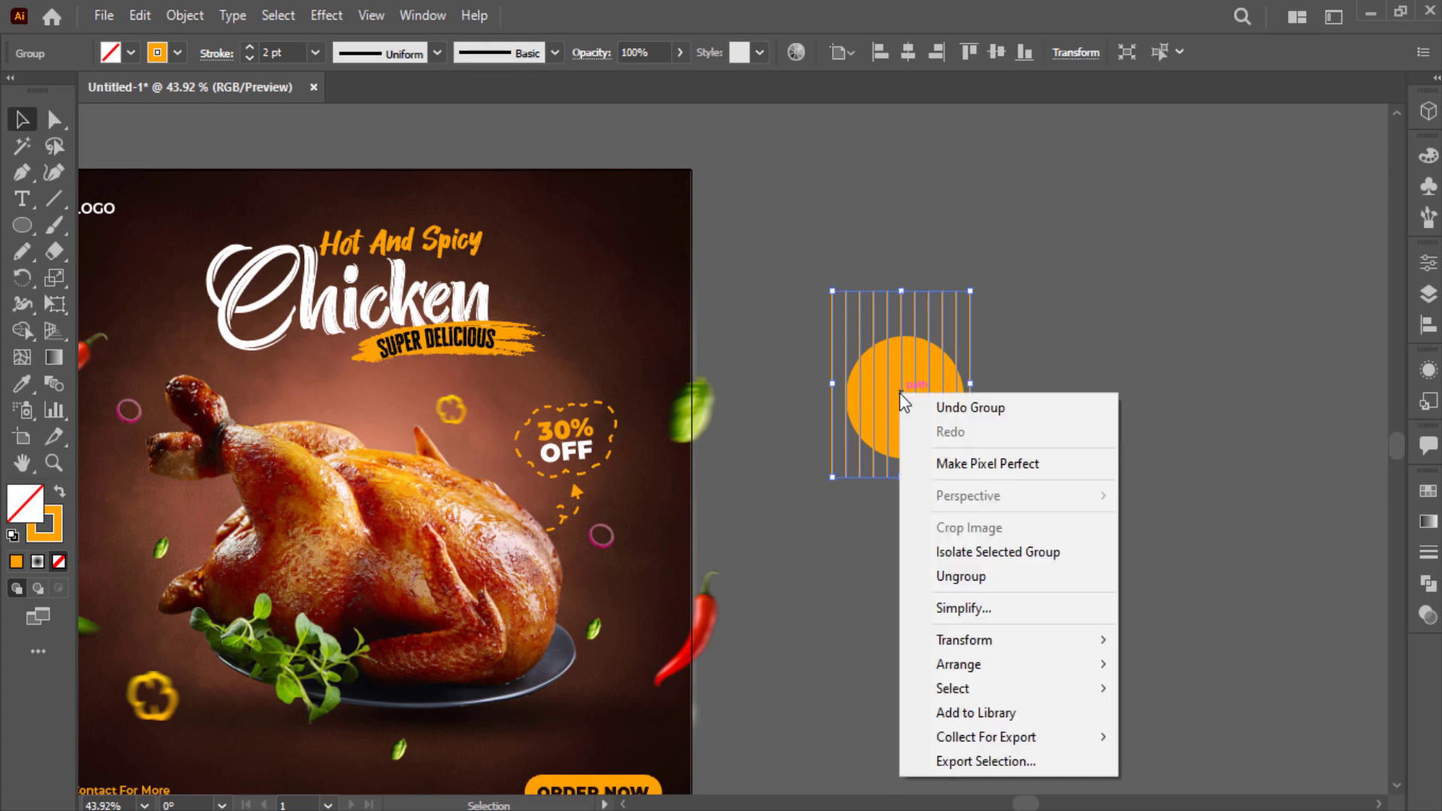
left_click(913, 409)
right_click(1070, 373)
mouse_move(1129, 701)
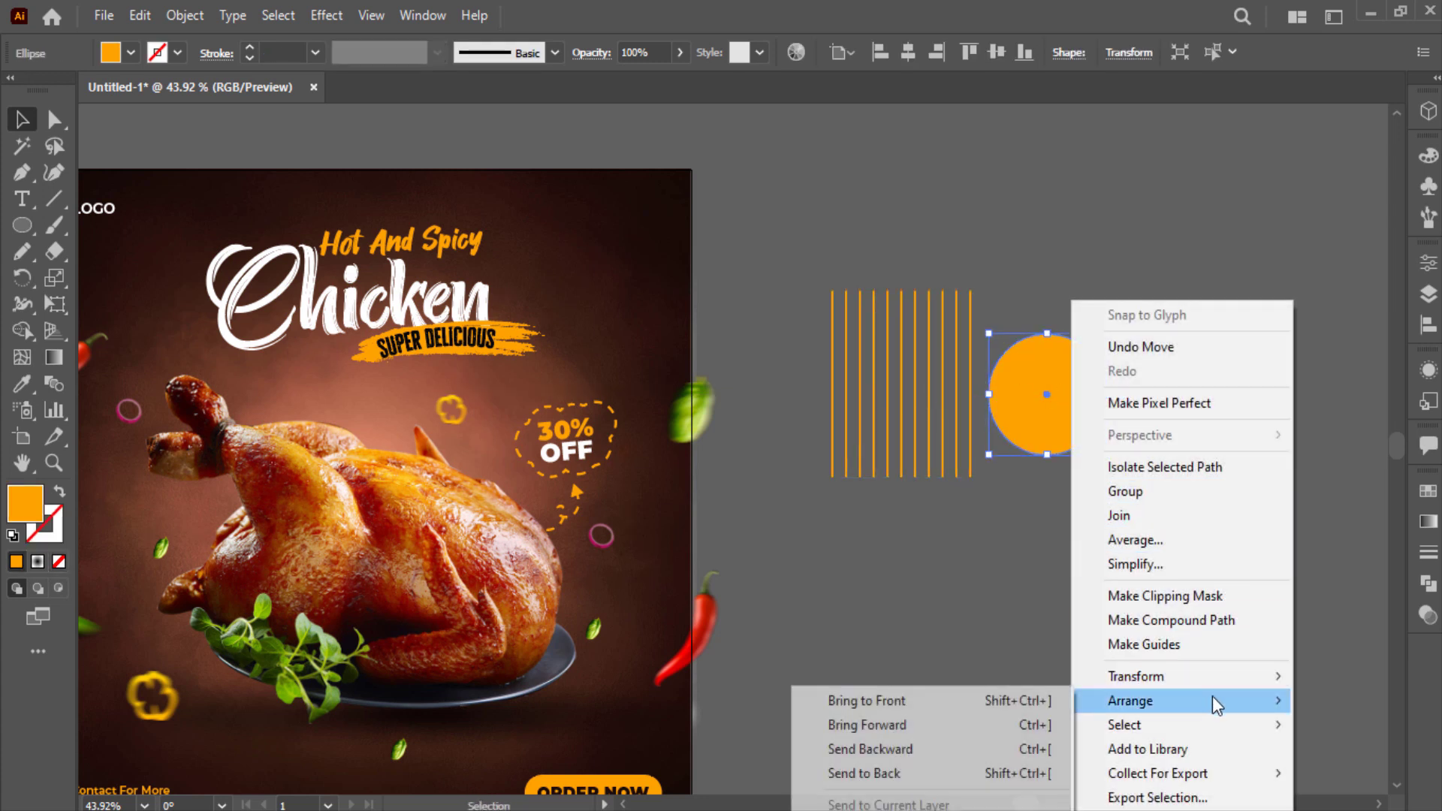
left_click(1018, 707)
left_click_drag(1041, 413, 902, 403)
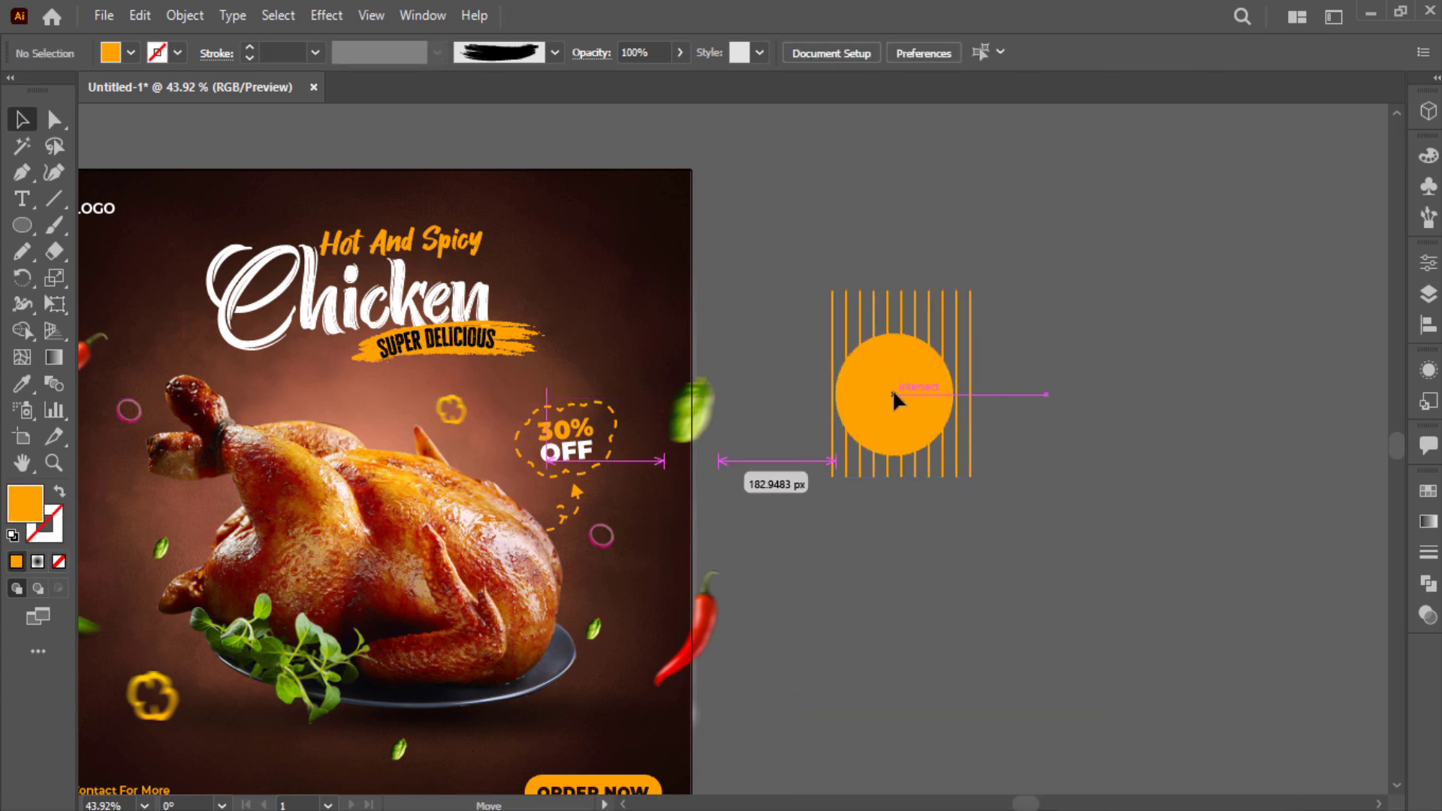
left_click(971, 367, "shift")
right_click(926, 389)
left_click(1043, 583)
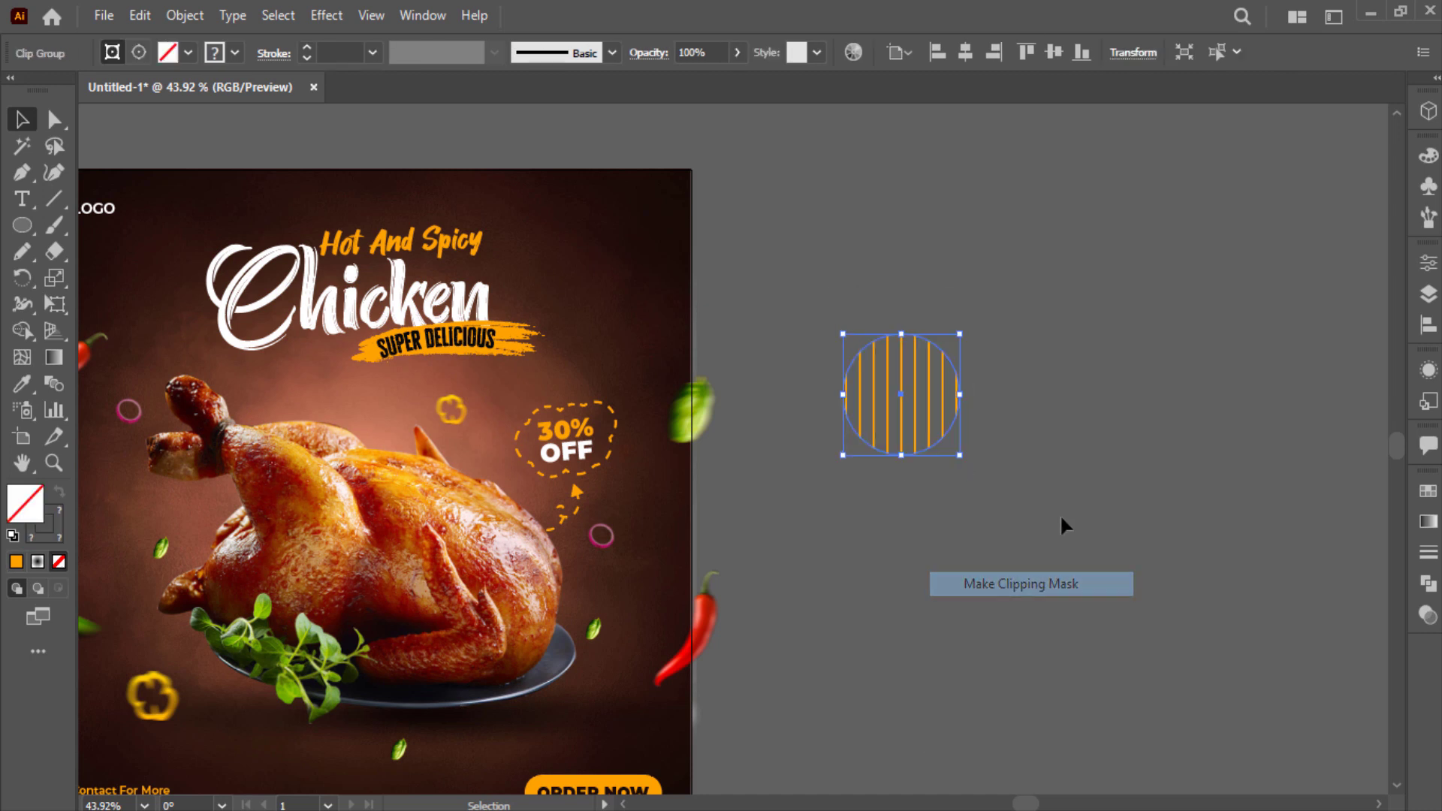
Step: Rotate the striped circle about 45° and drag it onto the flyer's top-right corner
left_click_drag(968, 323, 970, 382)
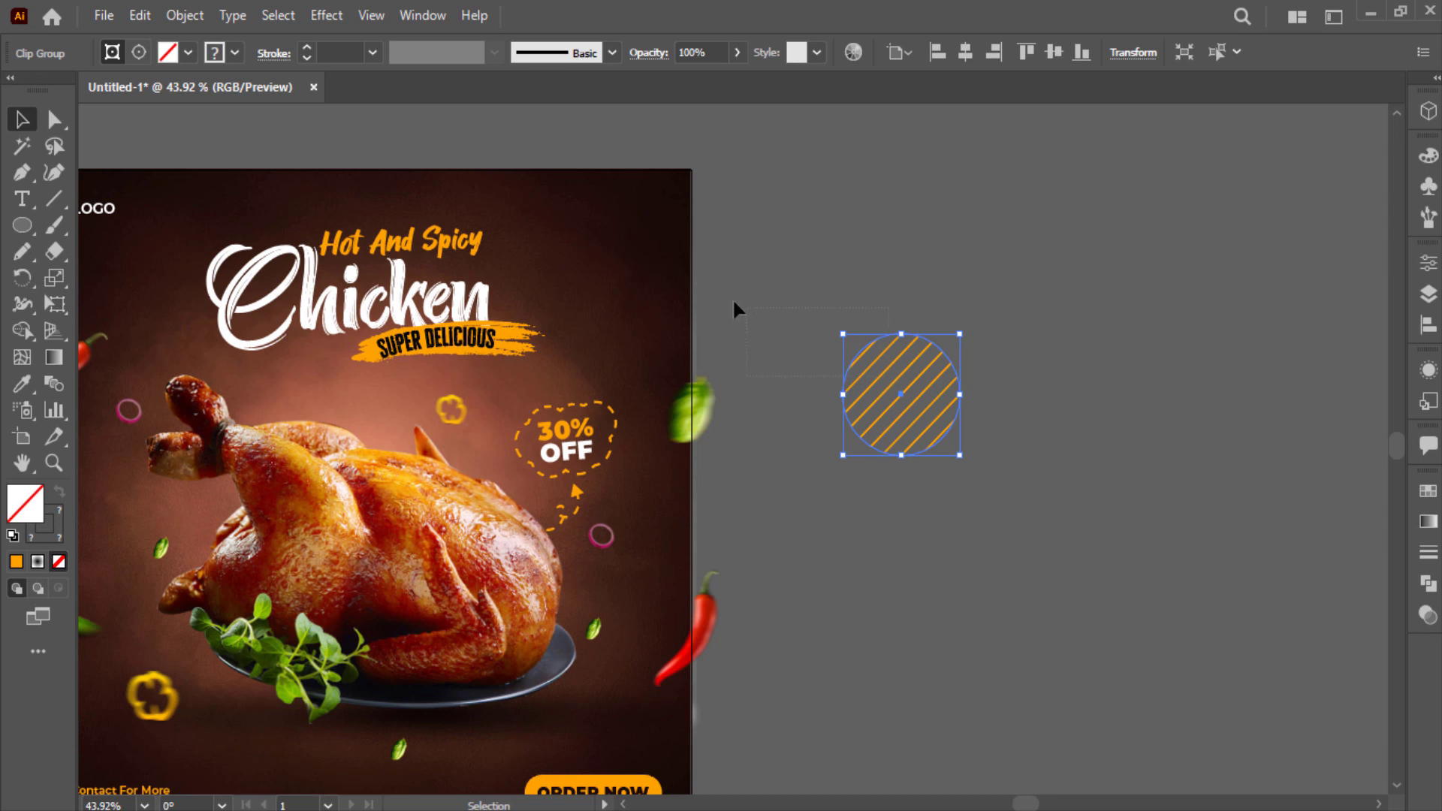
left_click_drag(892, 349, 677, 230)
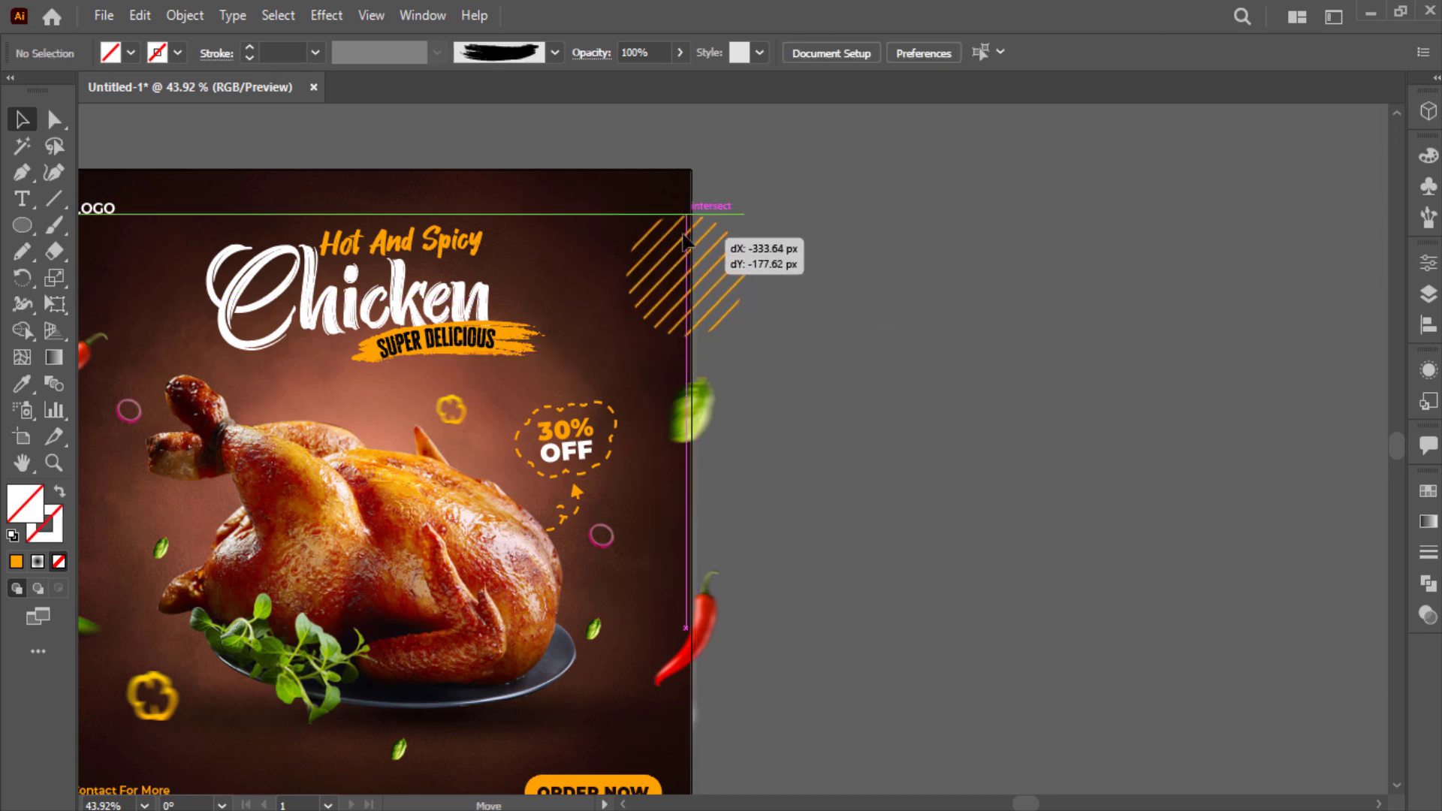
left_click_drag(825, 285, 1048, 277)
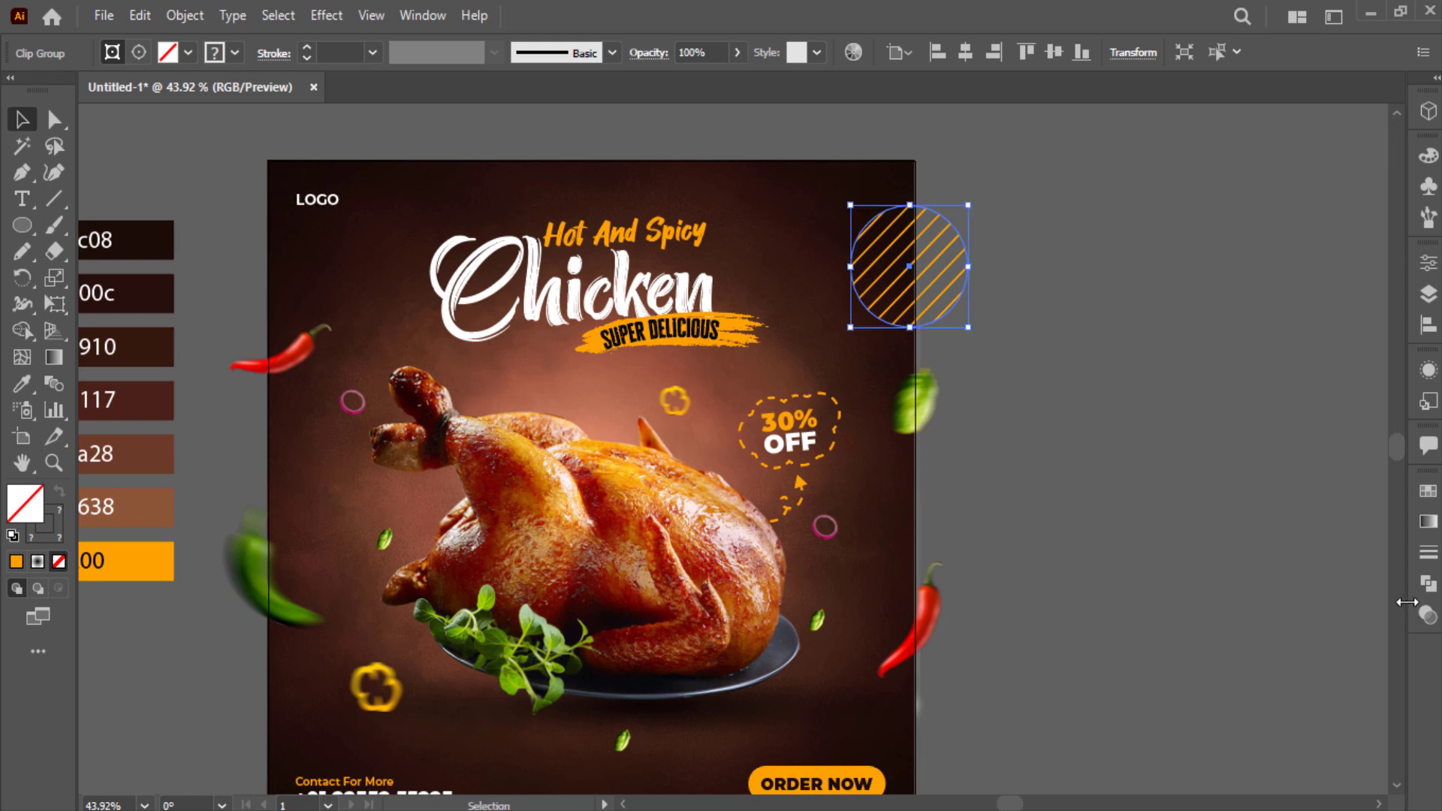
Step: Set the hatched circle's blend mode to Soft Light after trying Overlay
left_click(1428, 614)
left_click(1217, 516)
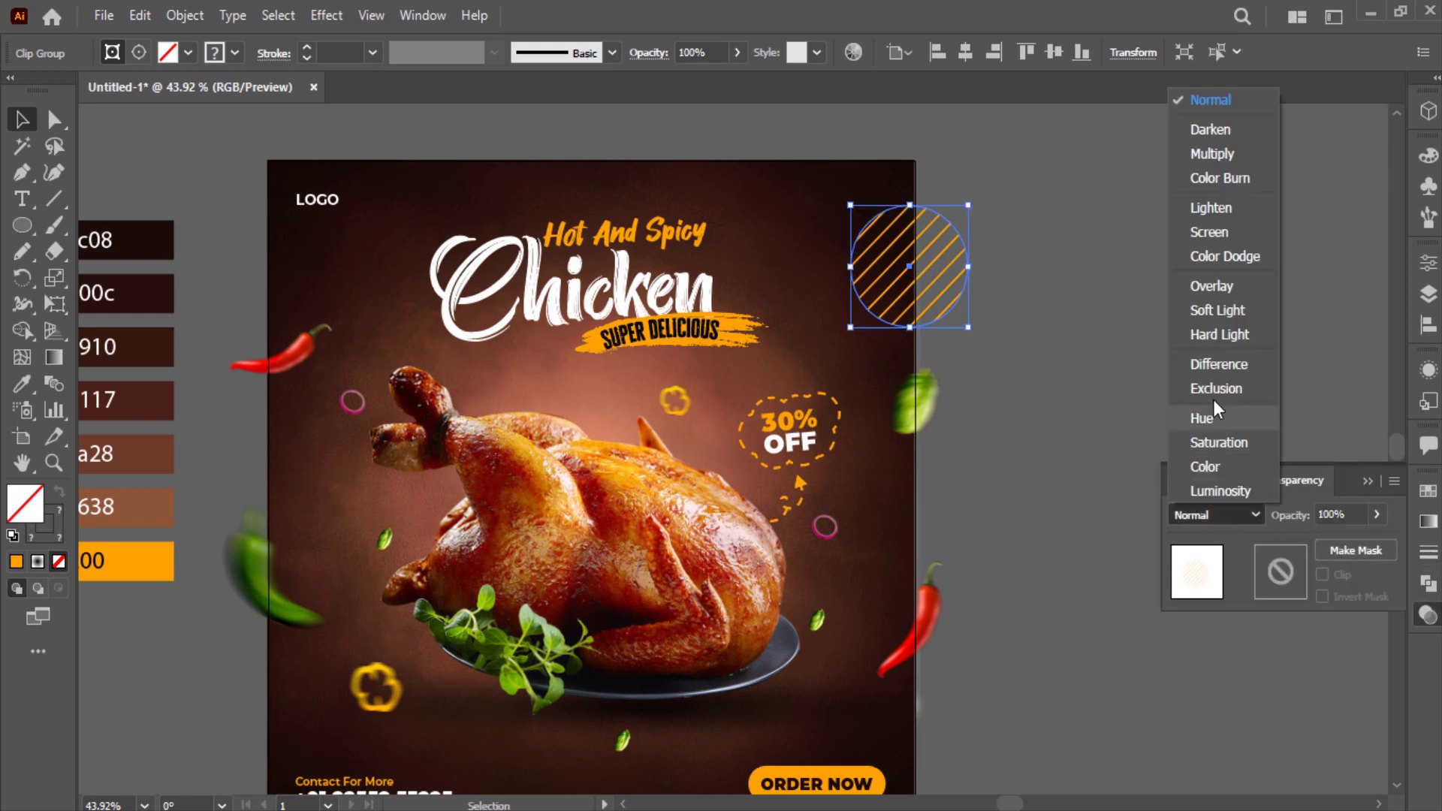
left_click(1205, 286)
left_click(1070, 326)
left_click(949, 296)
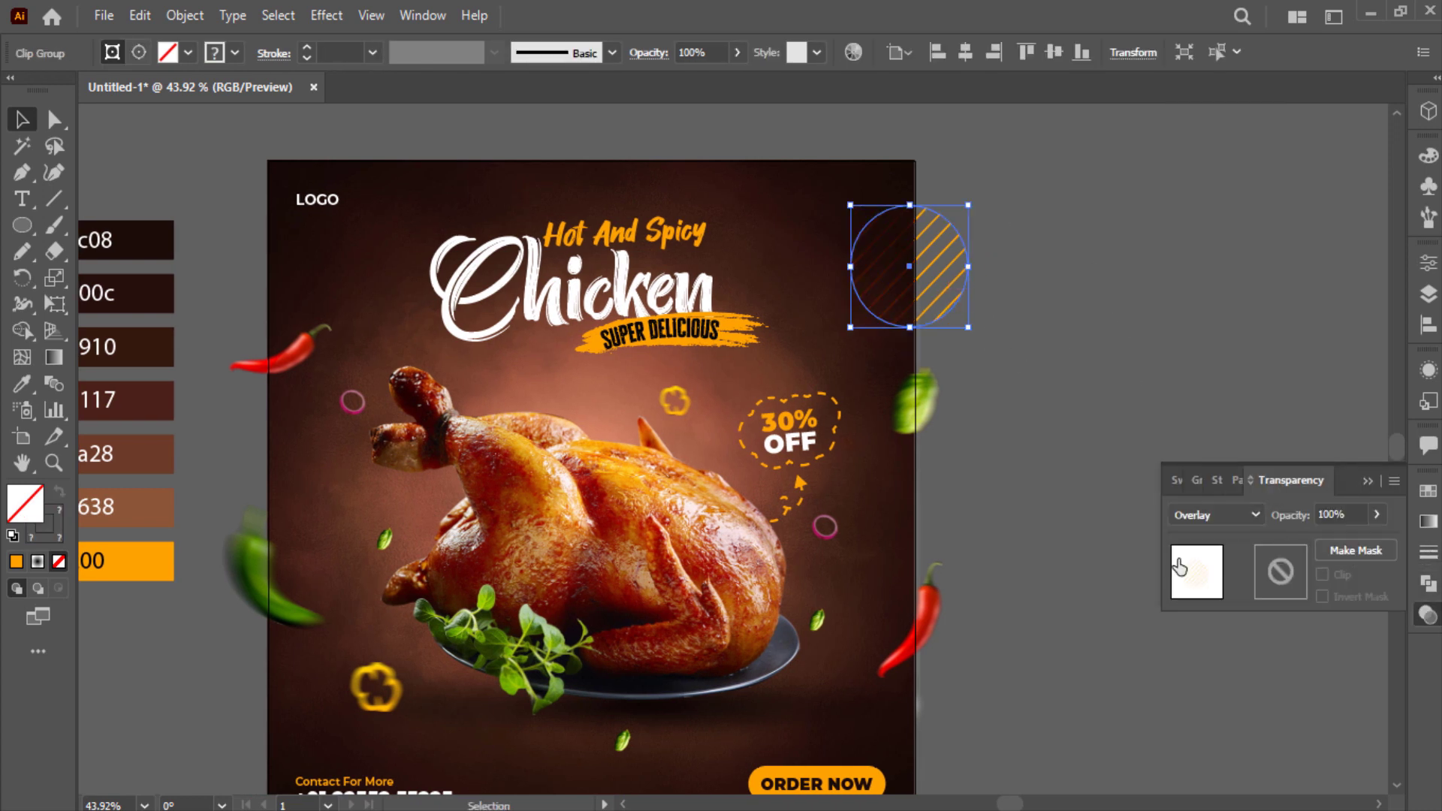
left_click(1217, 515)
left_click(1238, 314)
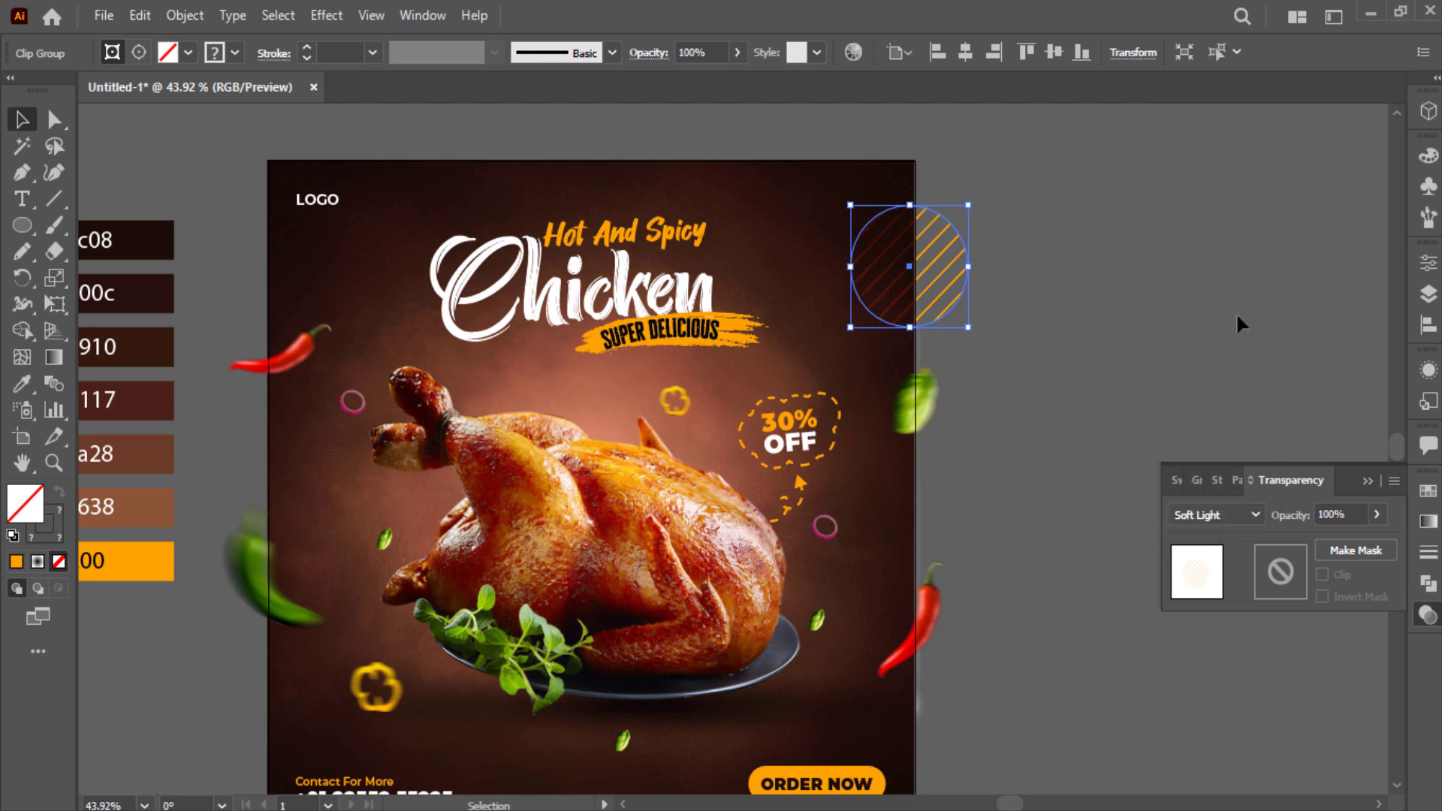
Step: Nudge the hatched circle up-left and Alt-drag a copy to the flyer's bottom-left corner
left_click(1116, 335)
left_click_drag(926, 278, 905, 259)
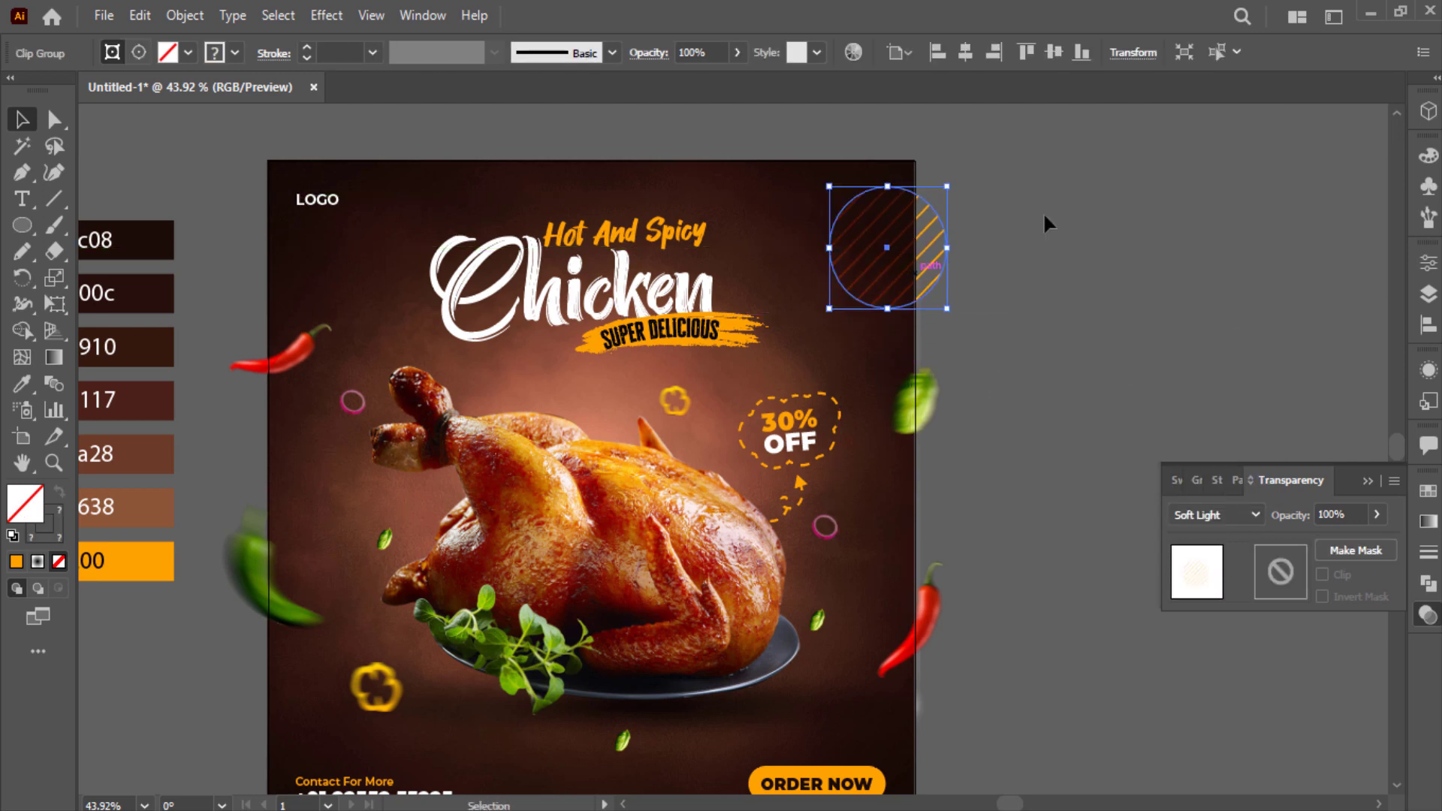
scroll(1048, 224, "down", 3)
left_click_drag(923, 182, 268, 646)
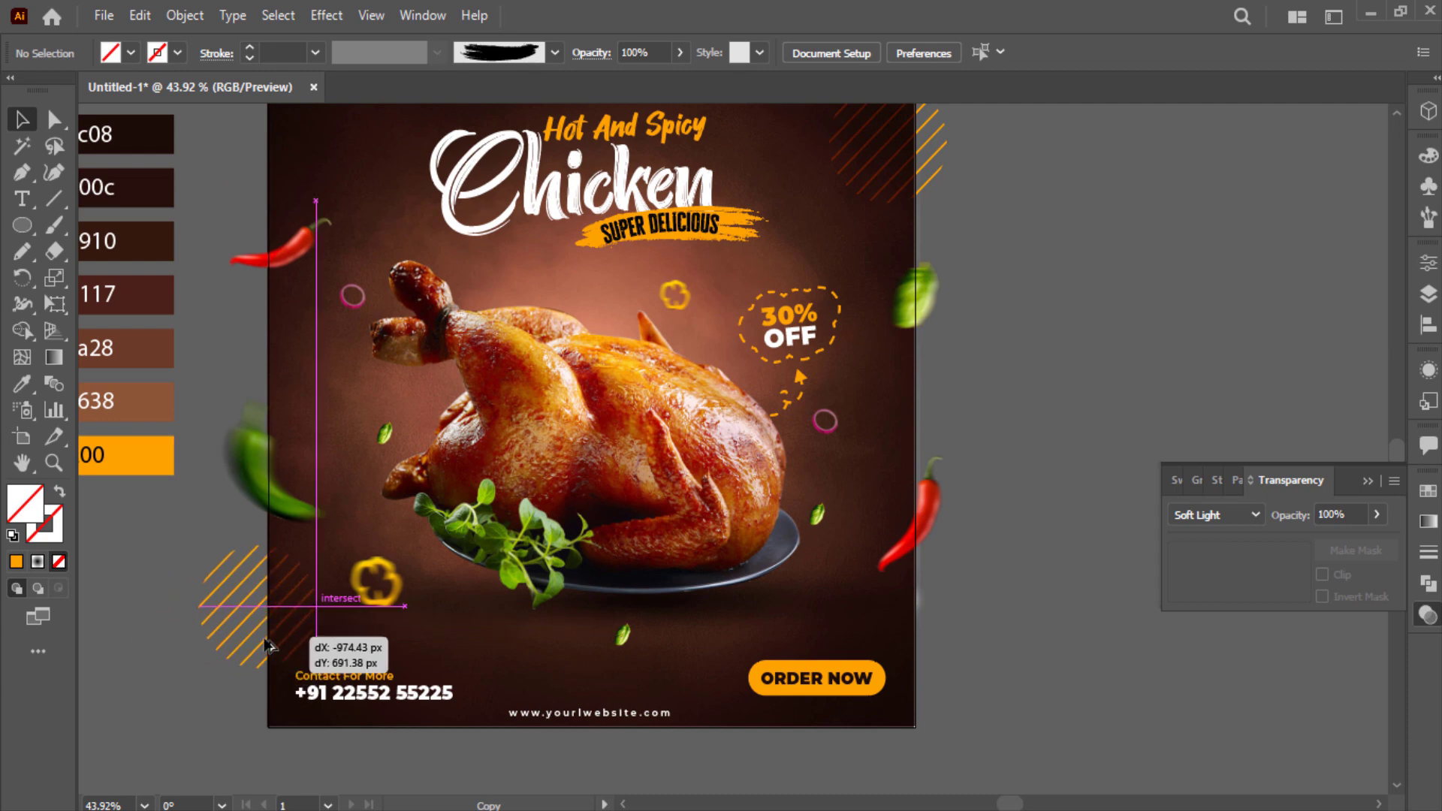
left_click(944, 332)
Step: Create a 1000 × 1000 px rectangle and align it to the artboard
key("ctrl+0")
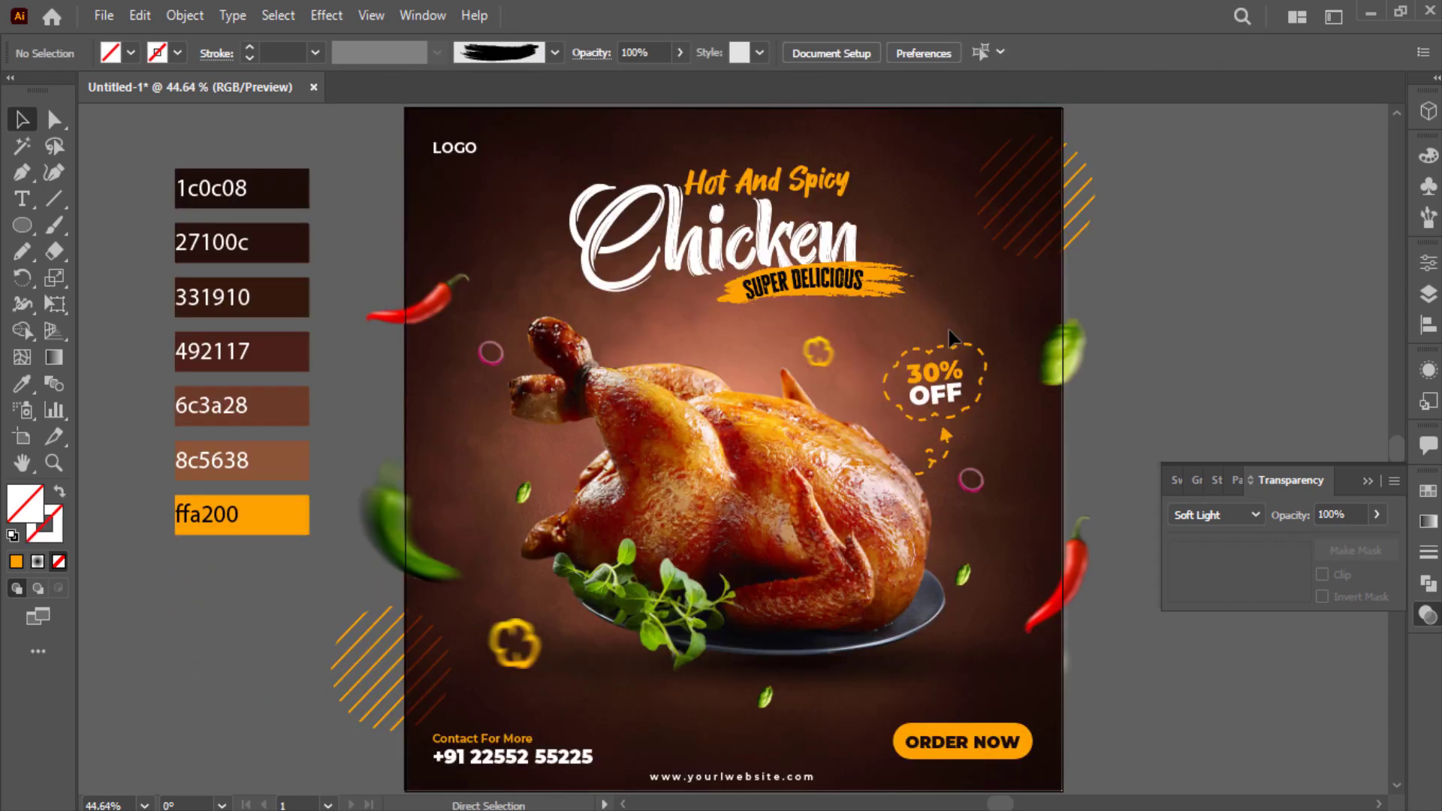
left_click_drag(22, 225, 75, 224)
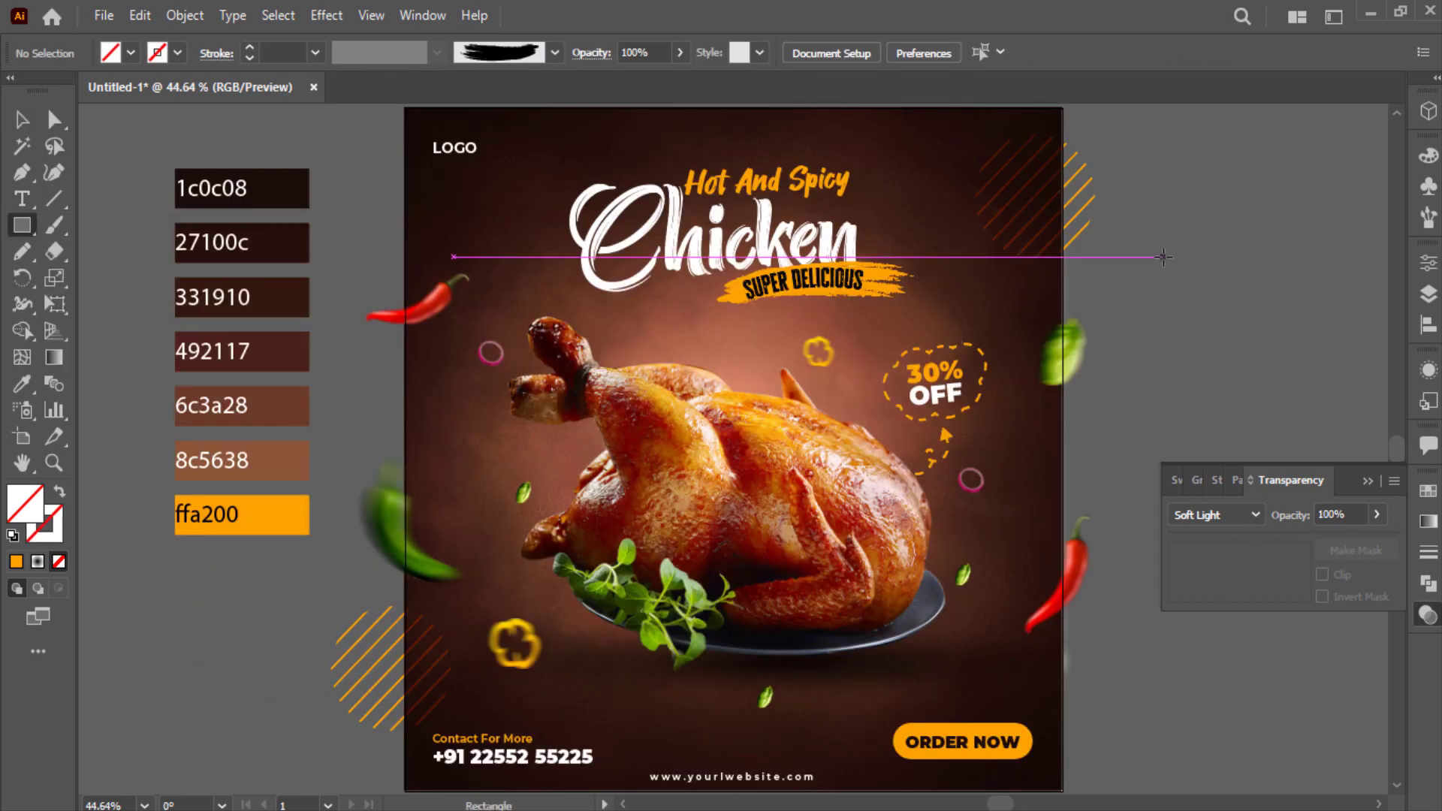
left_click(1160, 259)
type("1000")
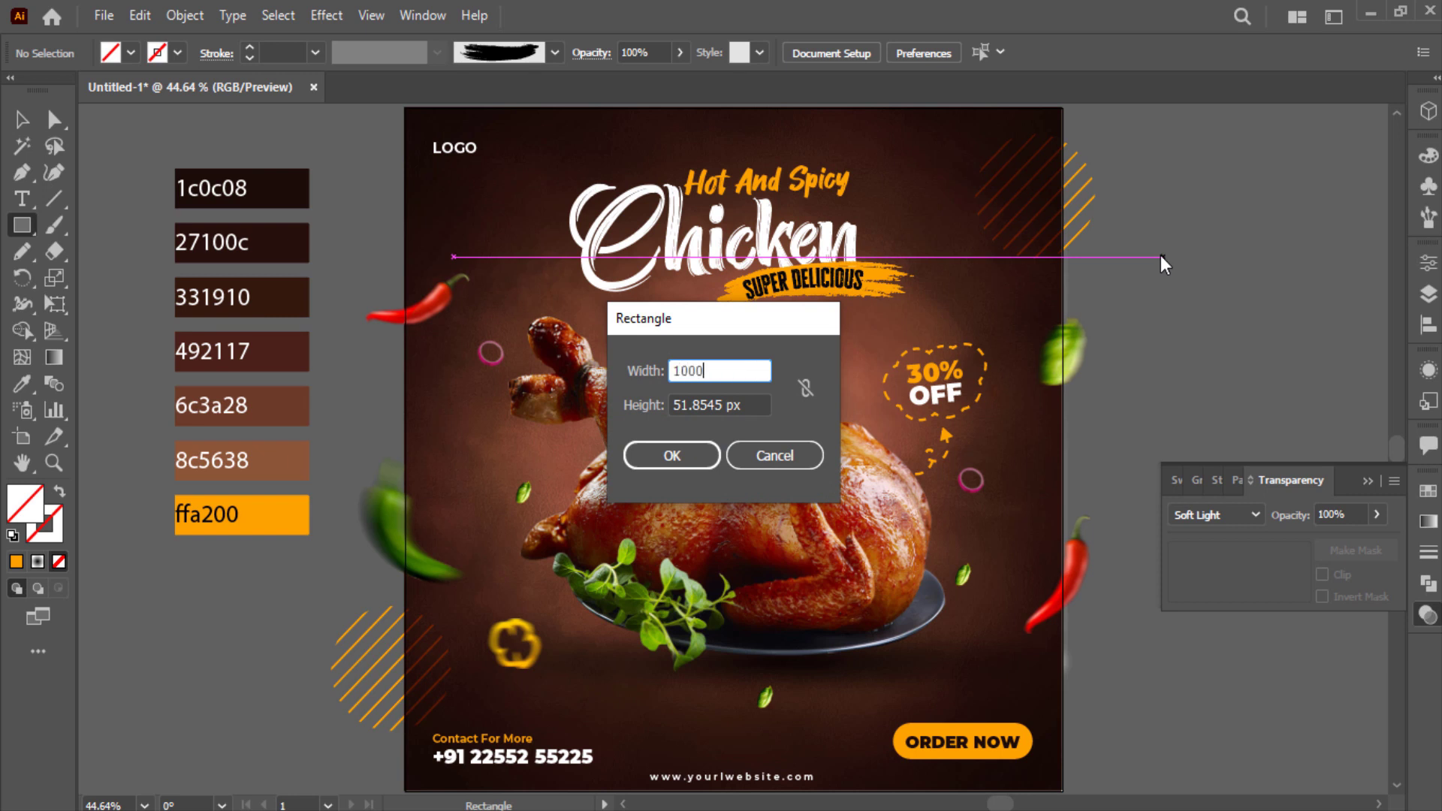
key("Tab")
type("1000")
key("Return")
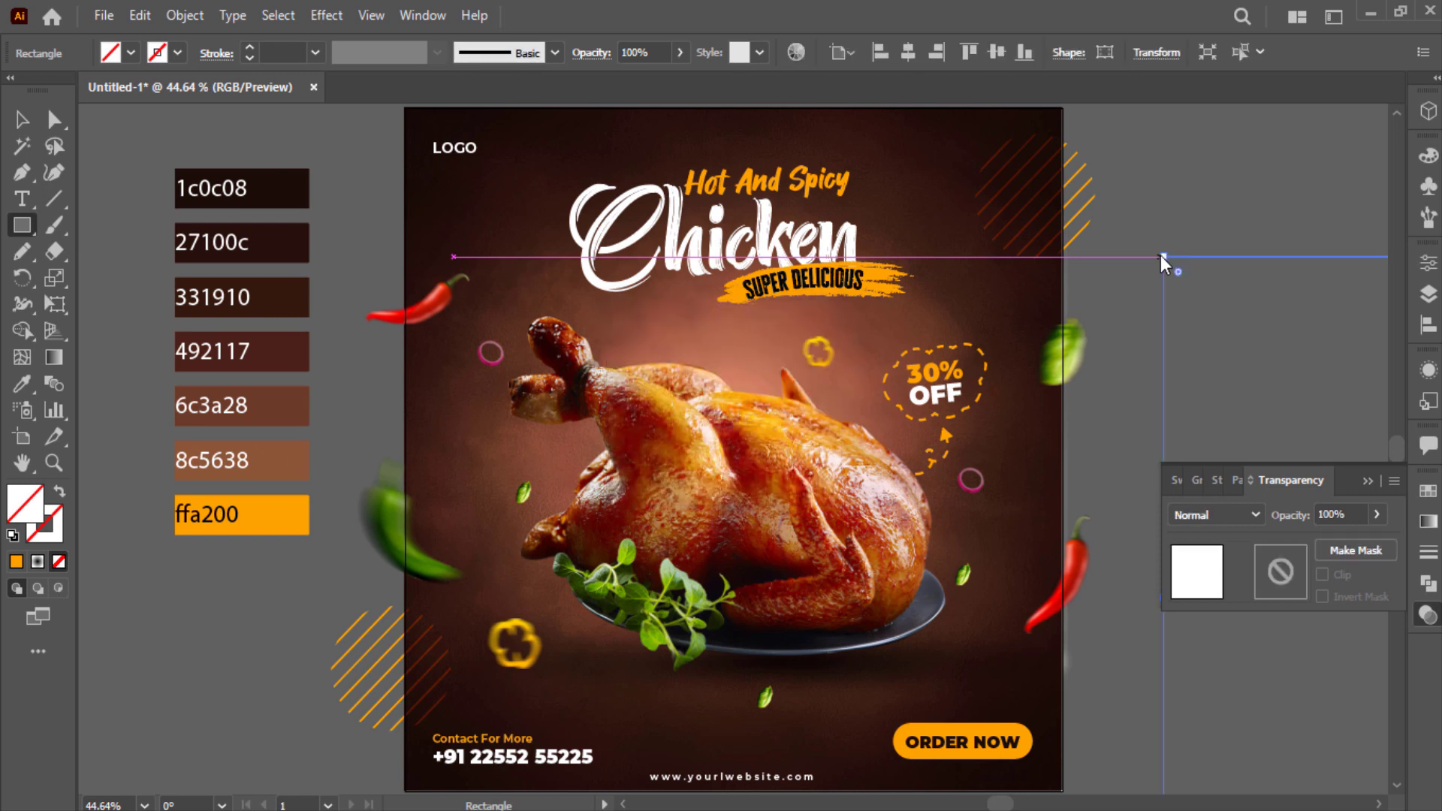
left_click(908, 52)
left_click(997, 52)
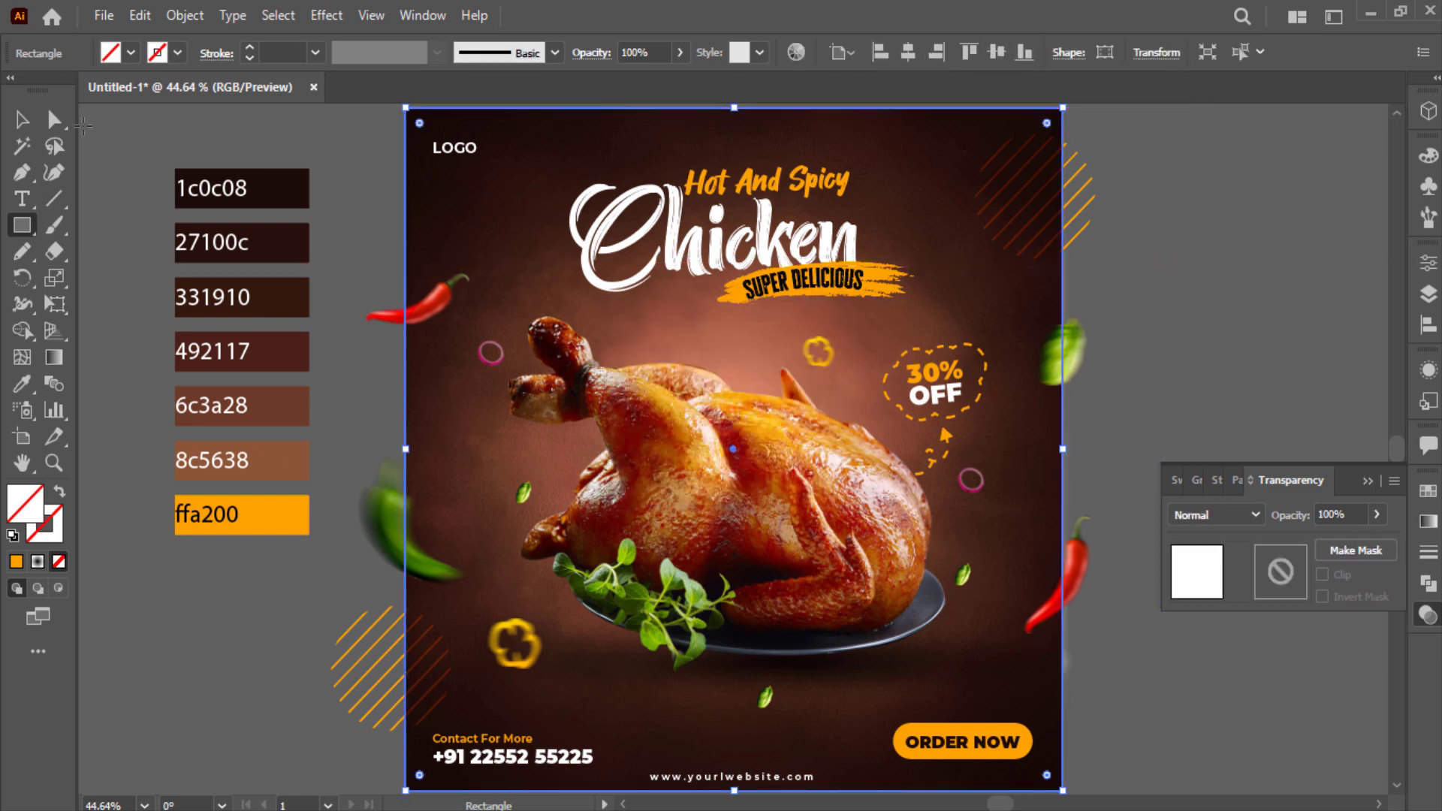
Step: Clip all the artwork to the square, then close the Transparency panel
key("v")
scroll(448, 216, "down", 3)
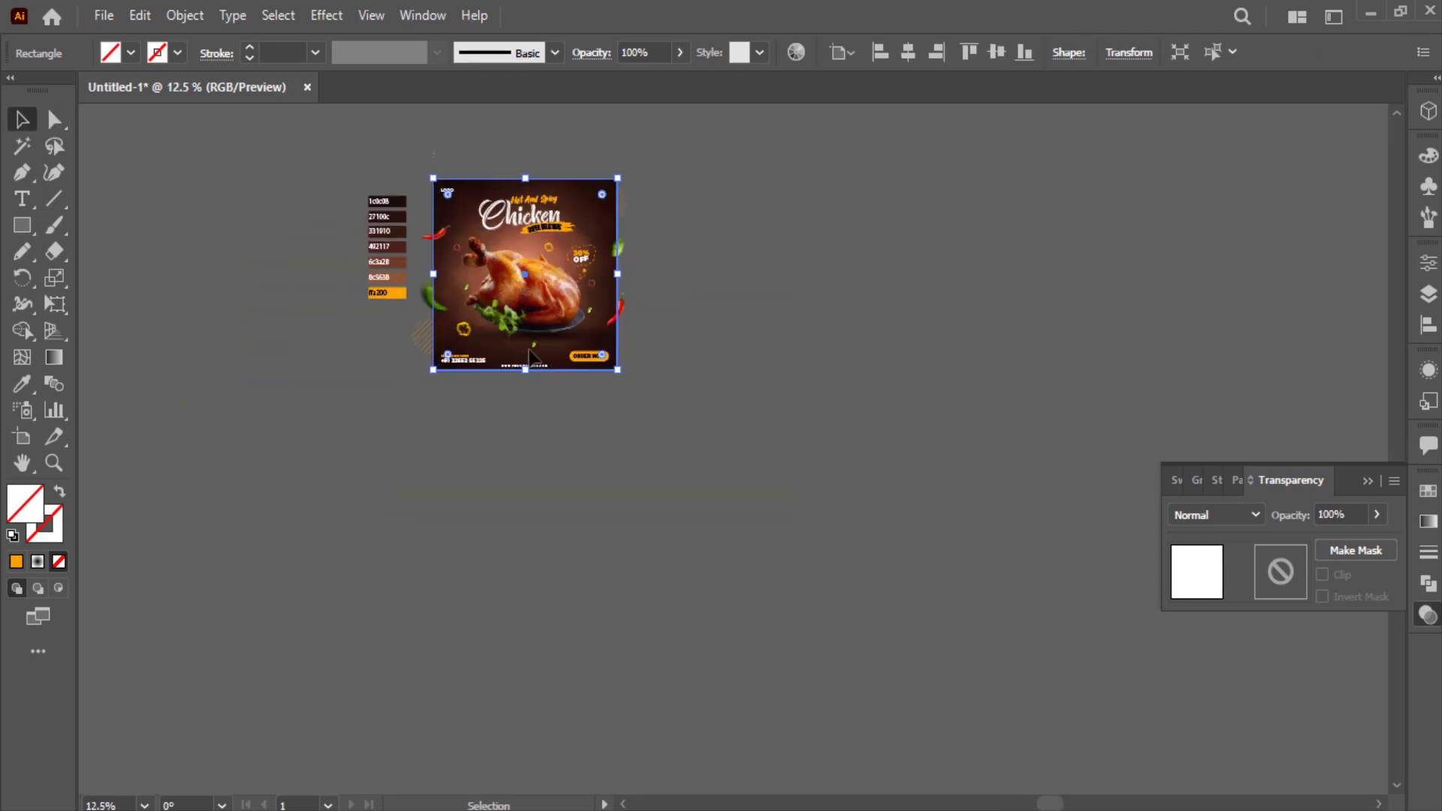
right_click(532, 279)
left_click(630, 494)
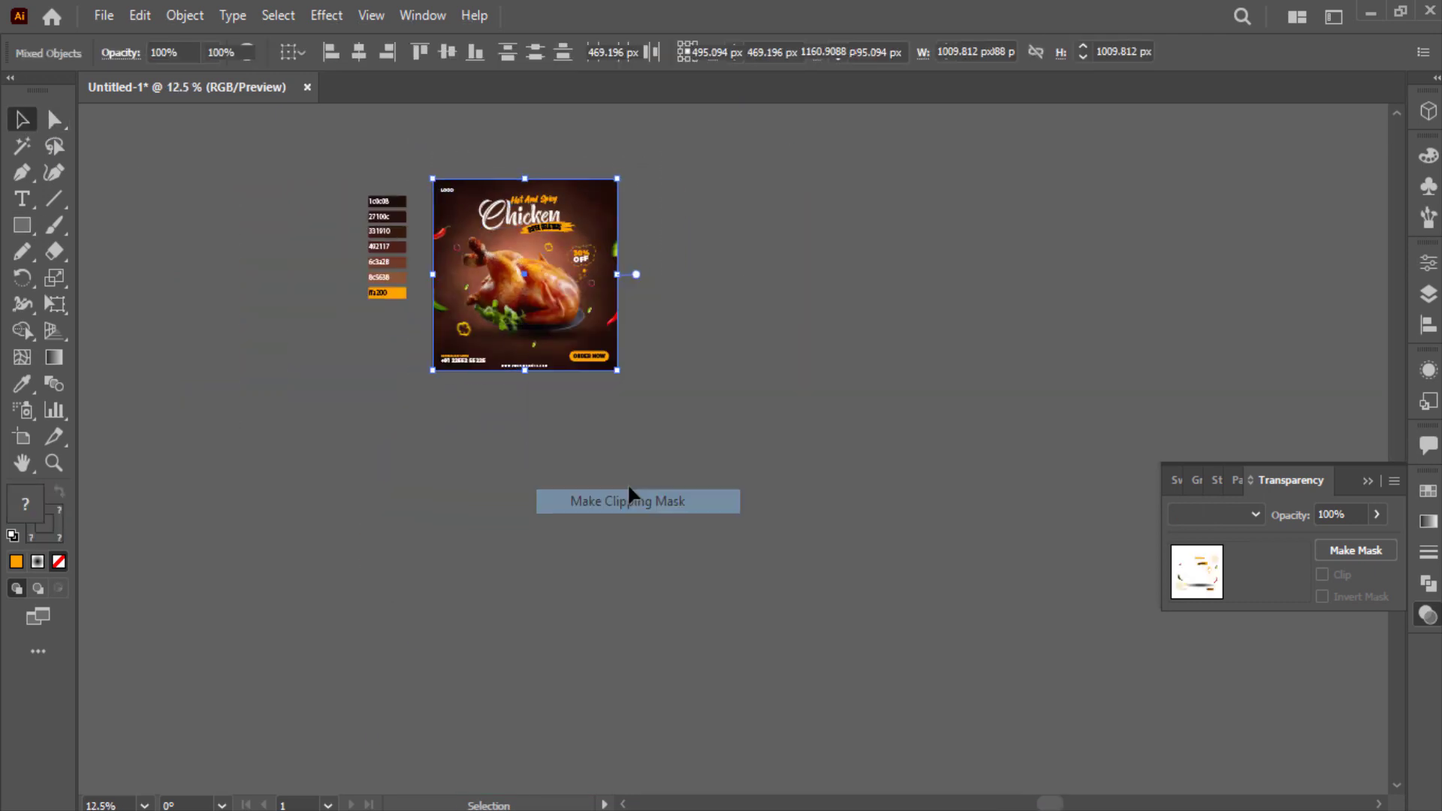
left_click(662, 464)
key("ctrl+0")
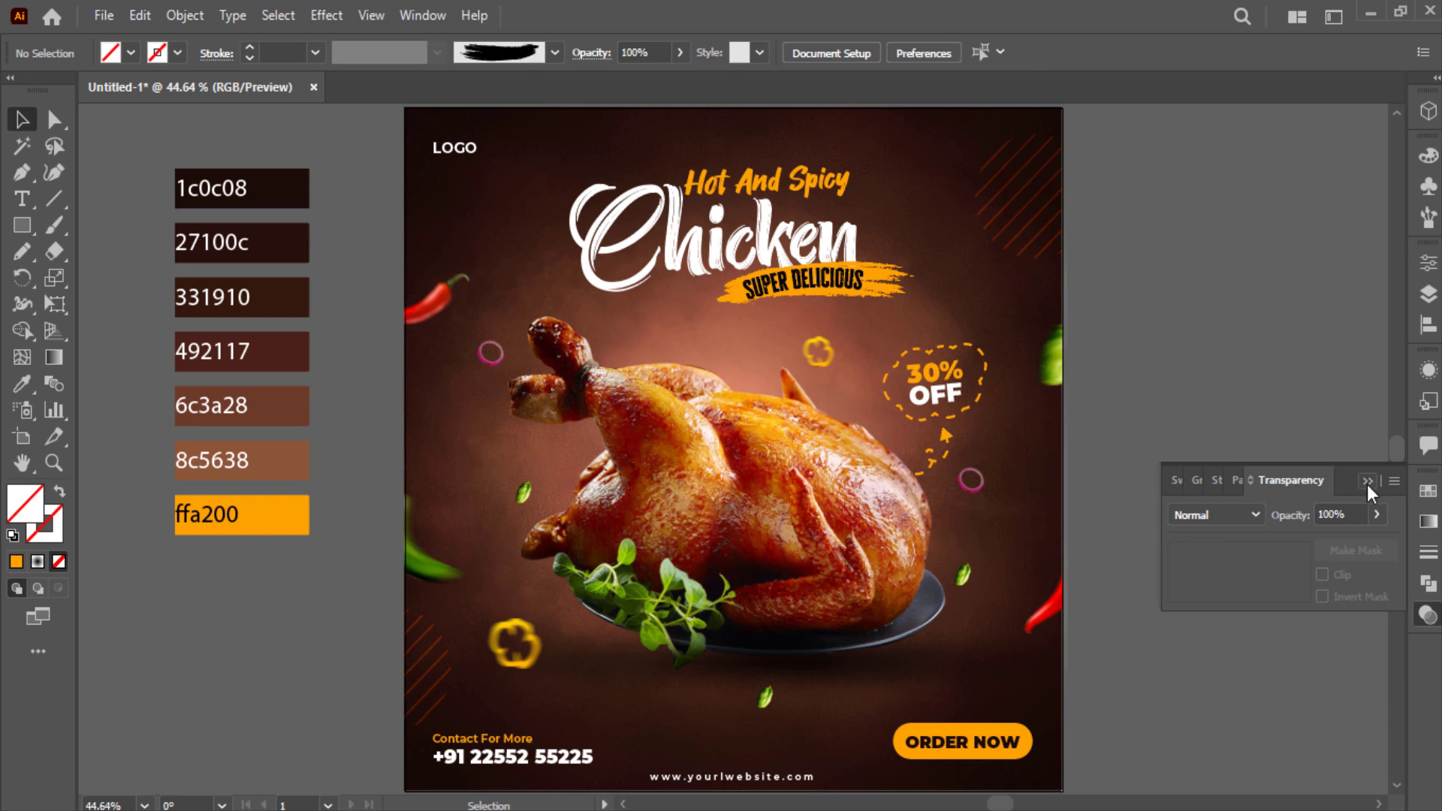
left_click(1367, 482)
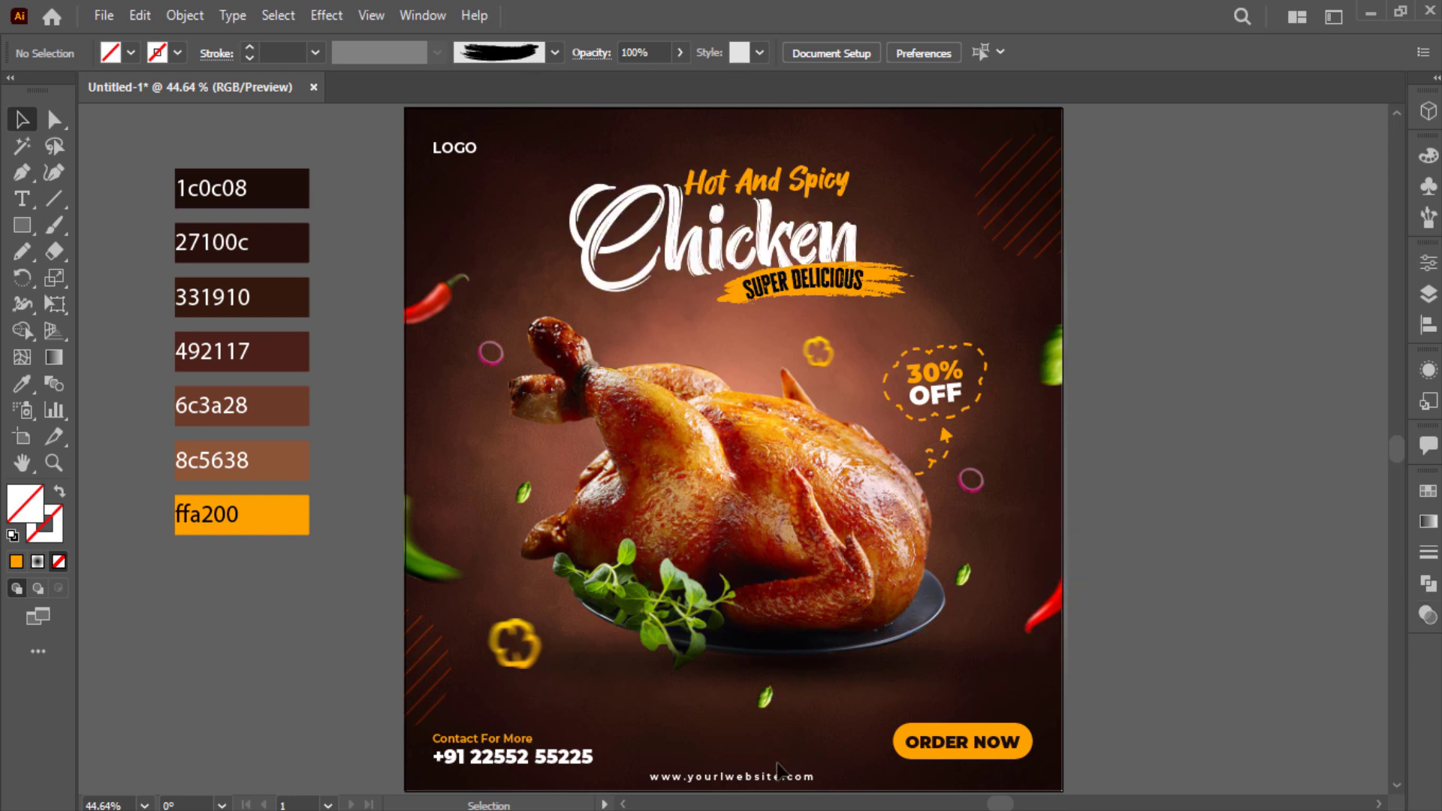